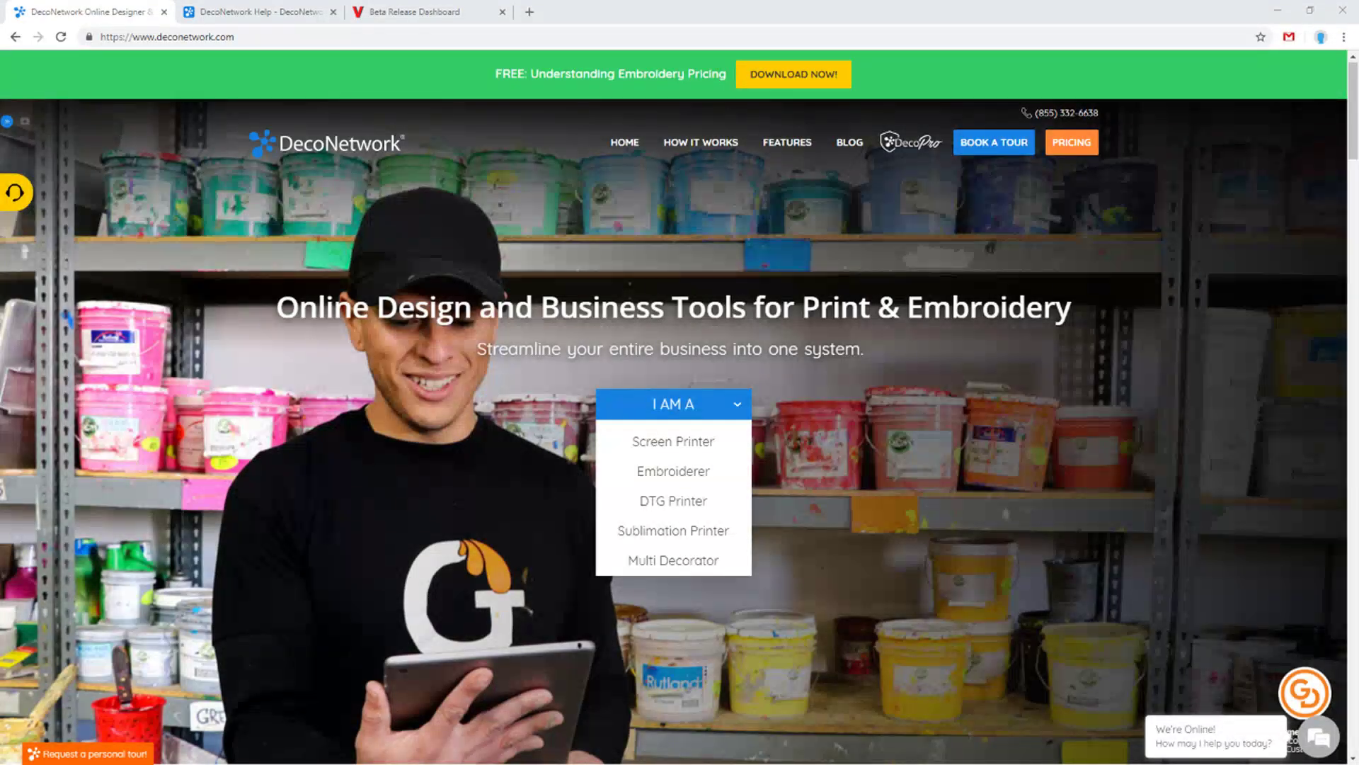
Open the DecoNetwork Version 8.012 release notes from the help centre and read the entry on decorated product listing sizes
click(294, 8)
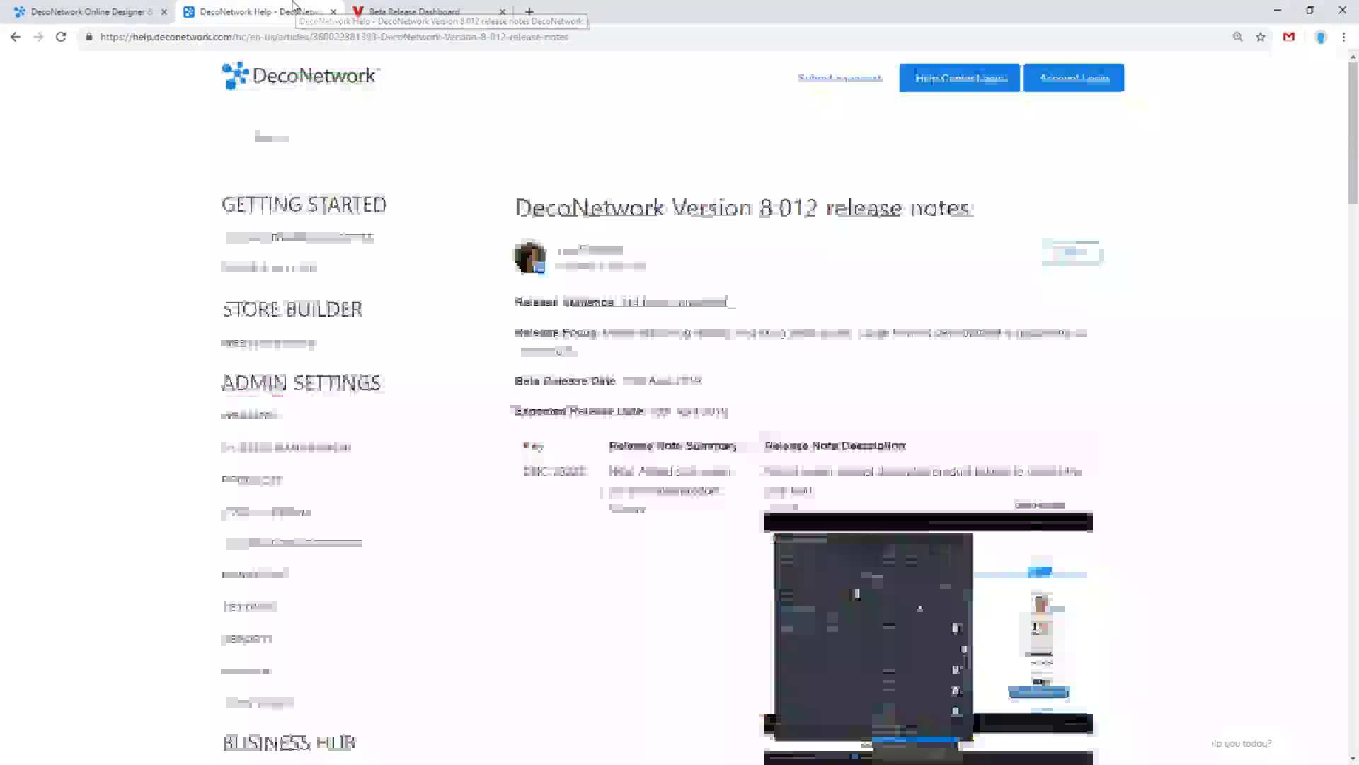
click(301, 92)
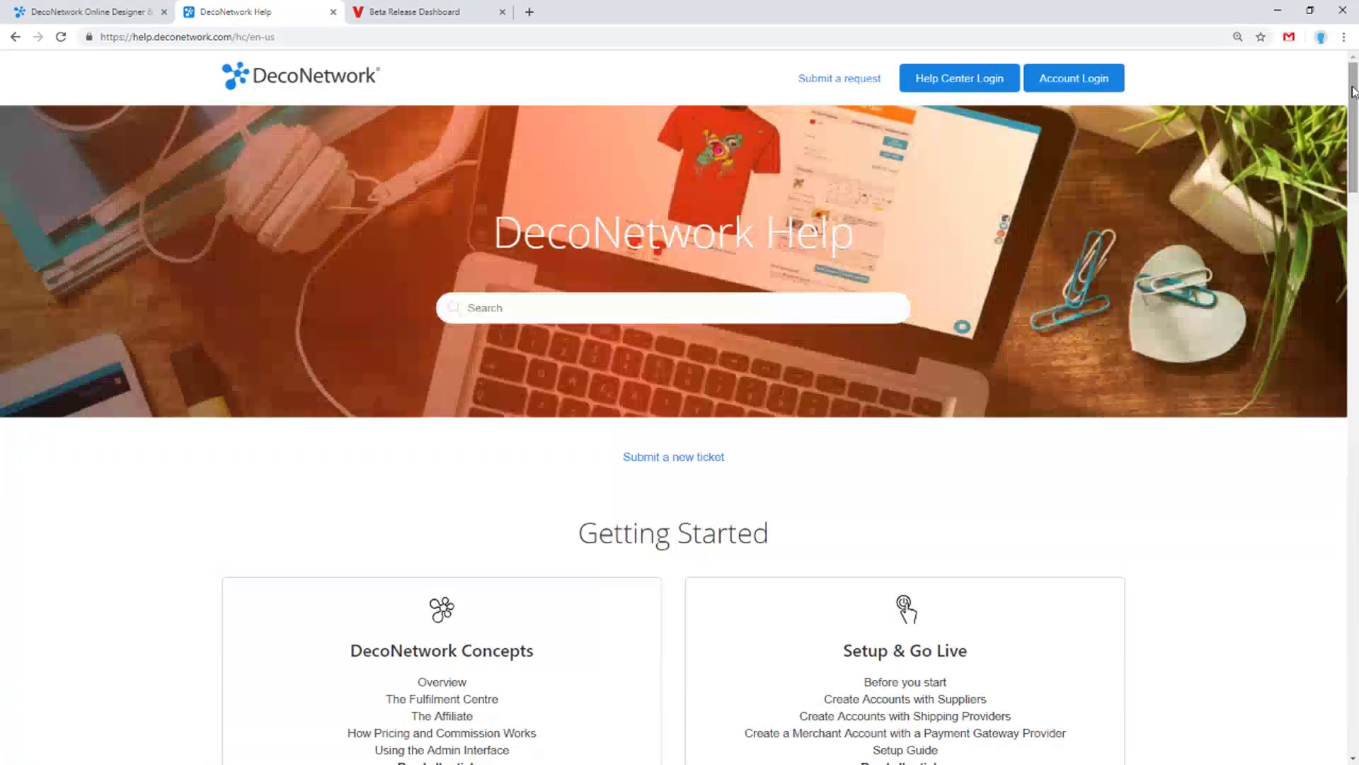
drag(1354, 92, 1355, 633)
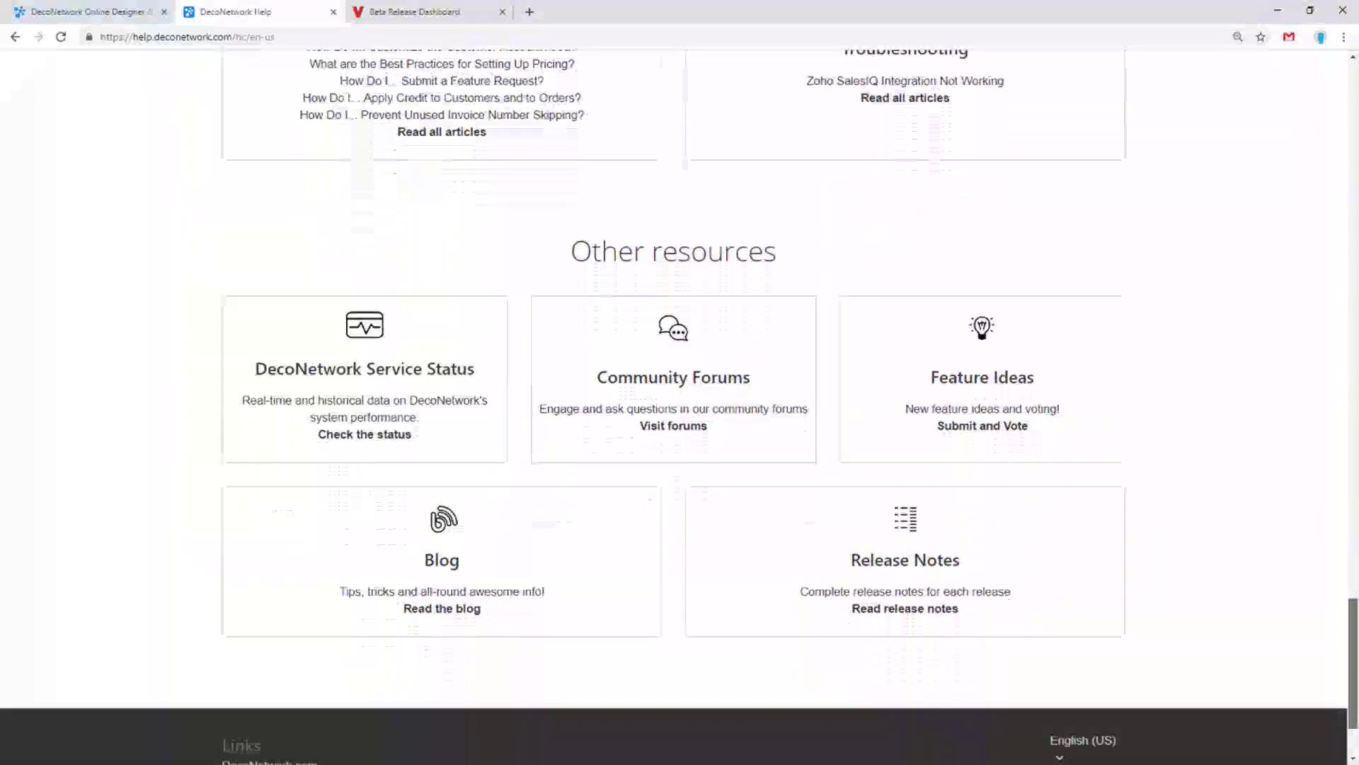
click(1060, 567)
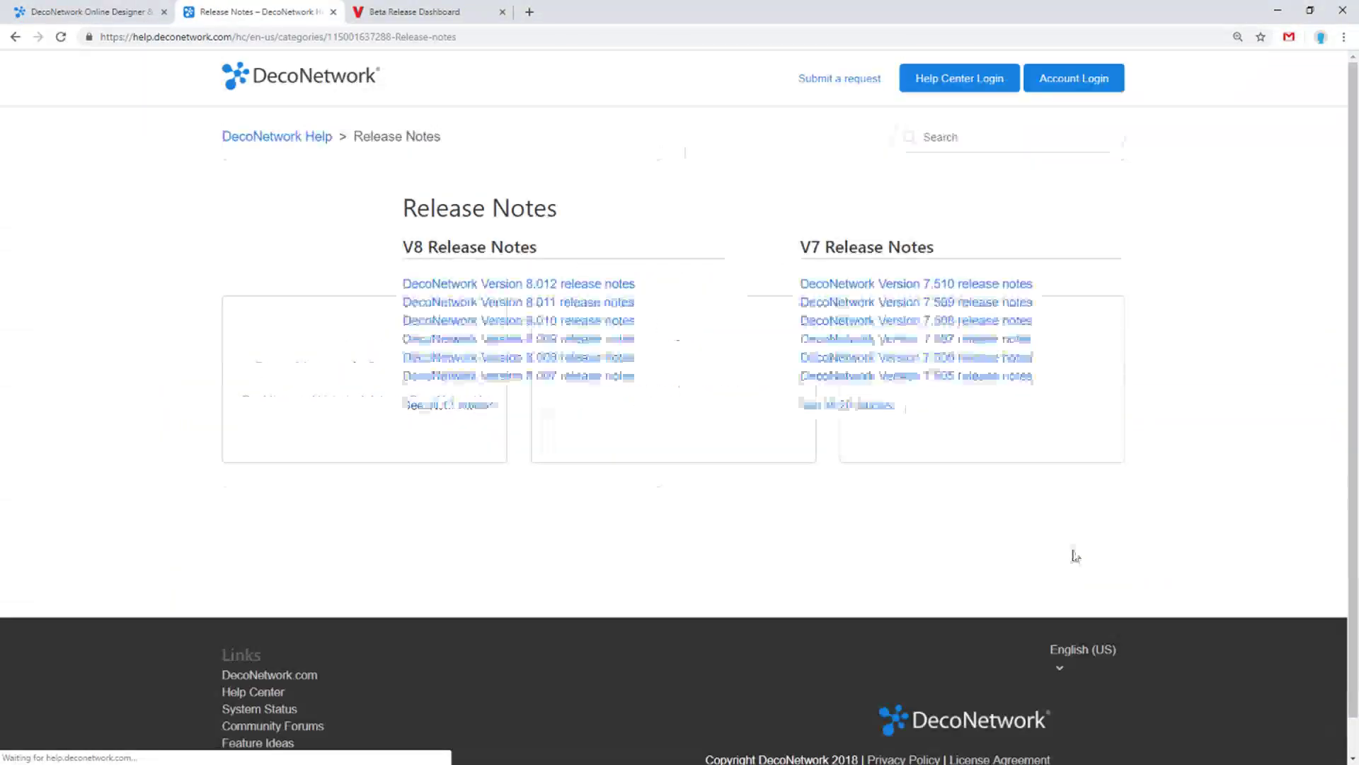
click(577, 287)
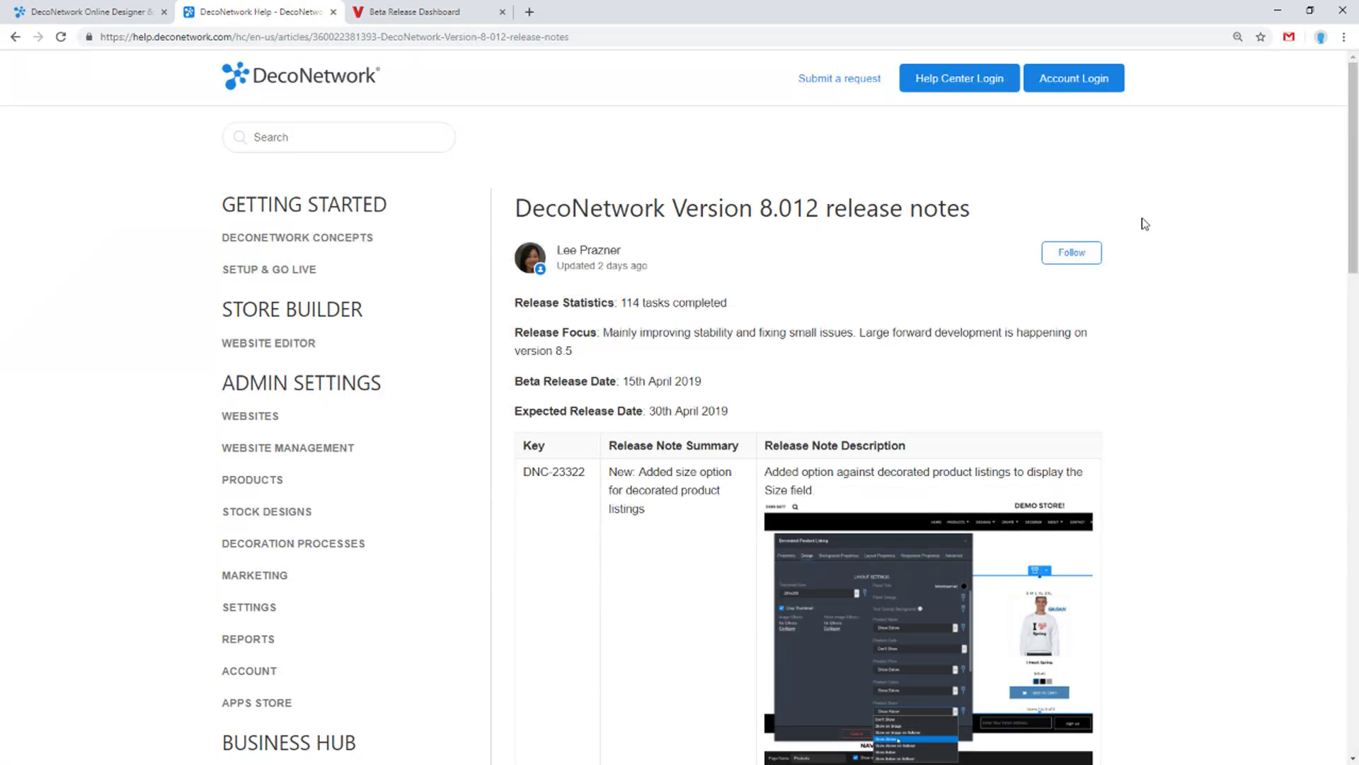
scroll(1204, 534, down, 1)
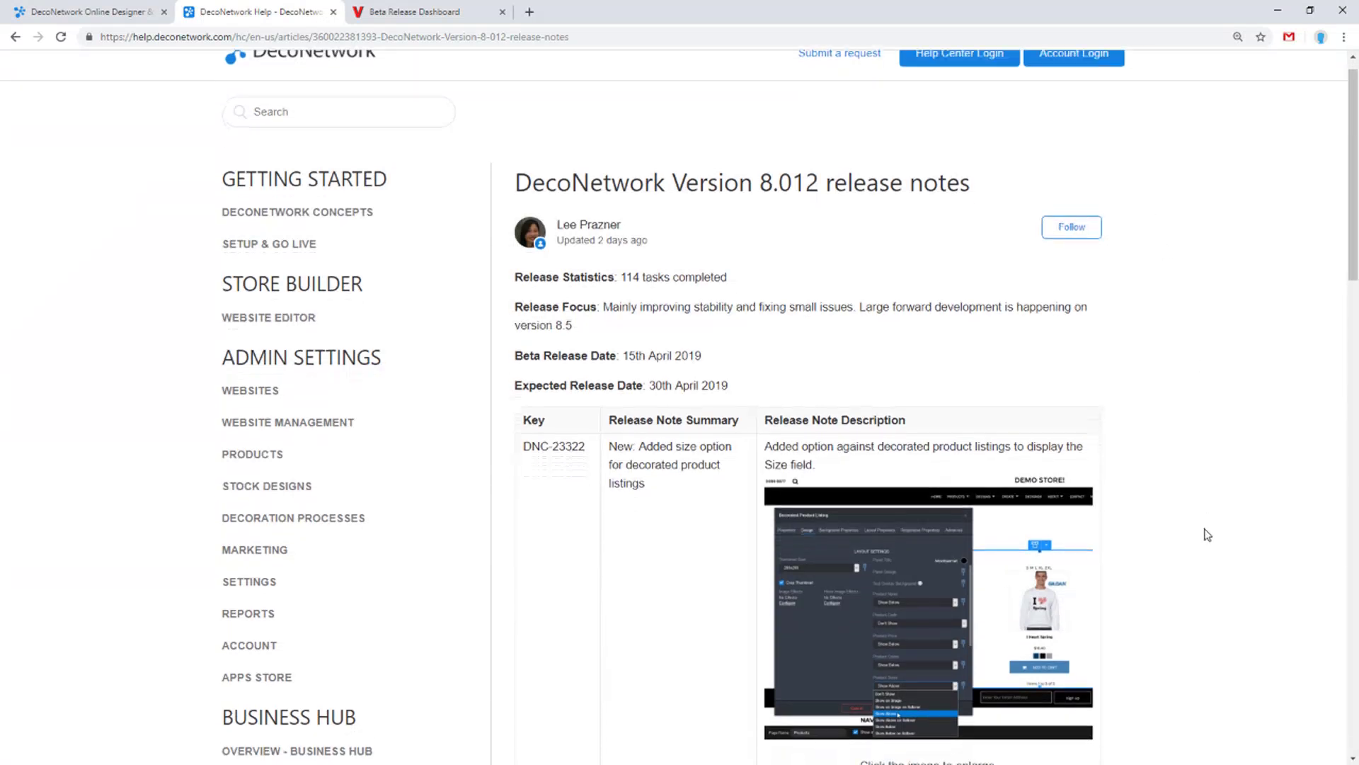
scroll(1207, 535, down, 3)
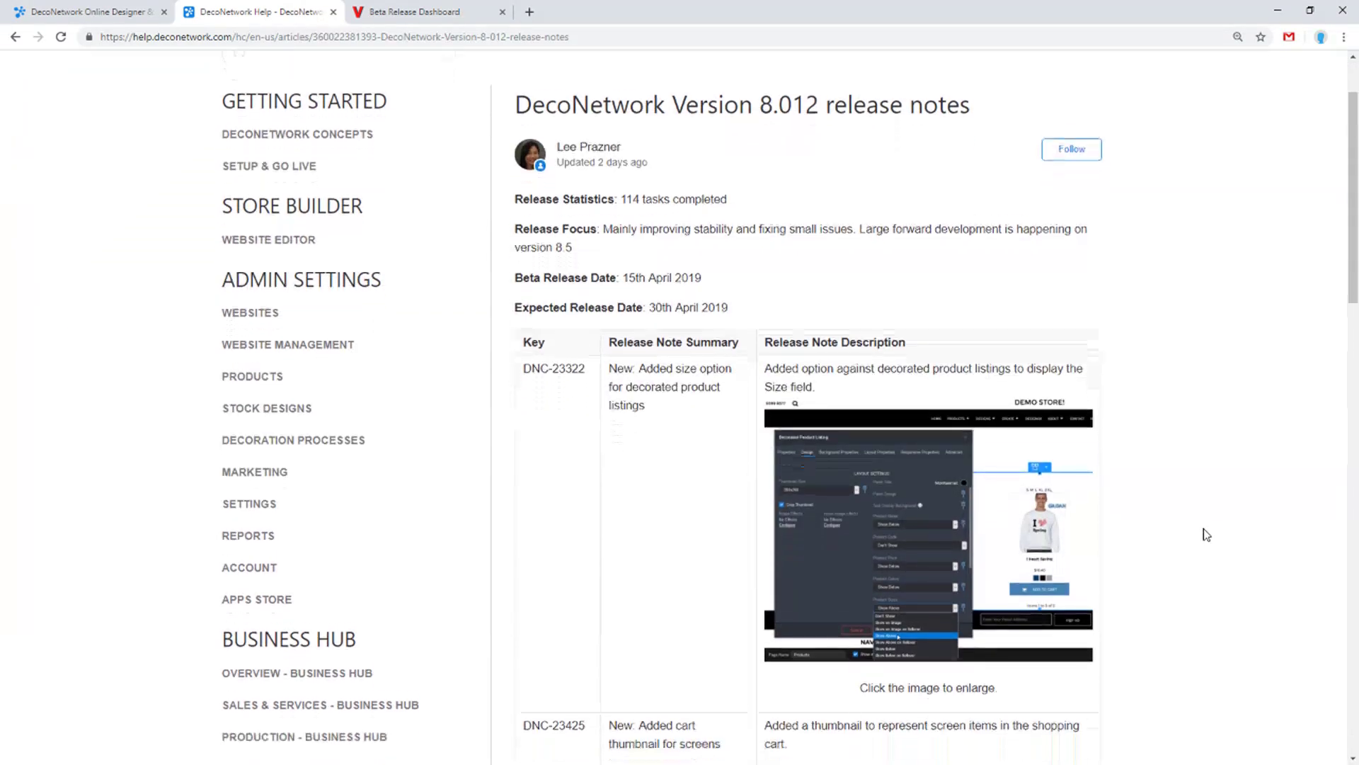
scroll(1207, 534, down, 1)
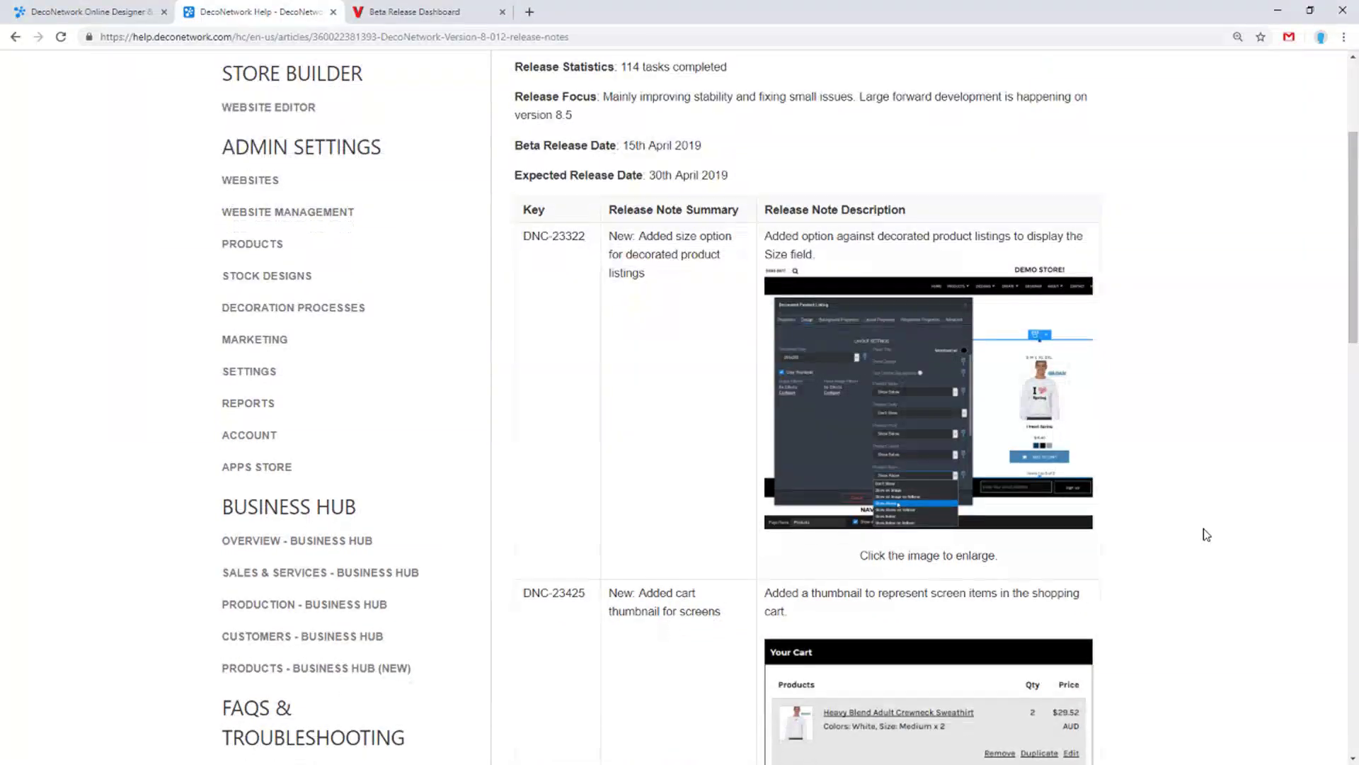
scroll(1207, 535, down, 1)
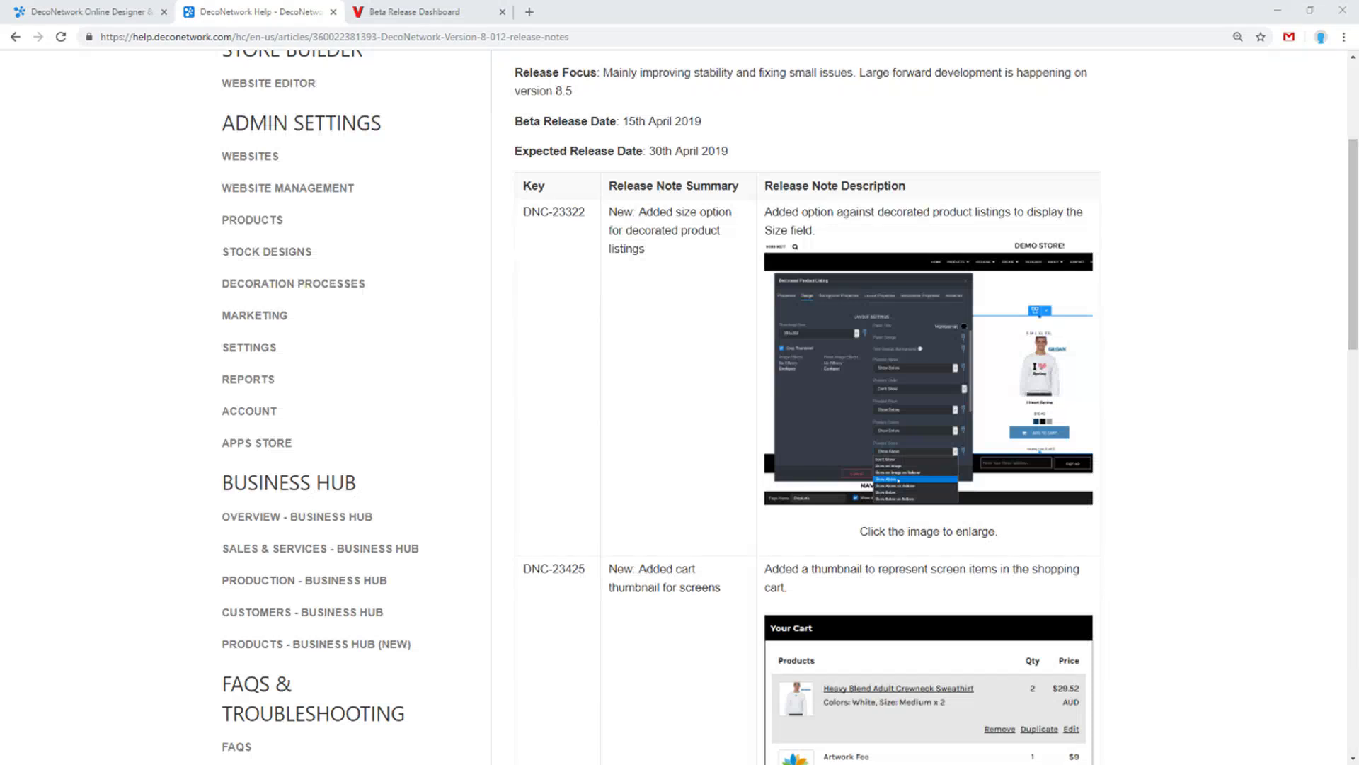
Switch to the store admin, open the Beta Release store in the website editor and bring up its Products page
click(453, 11)
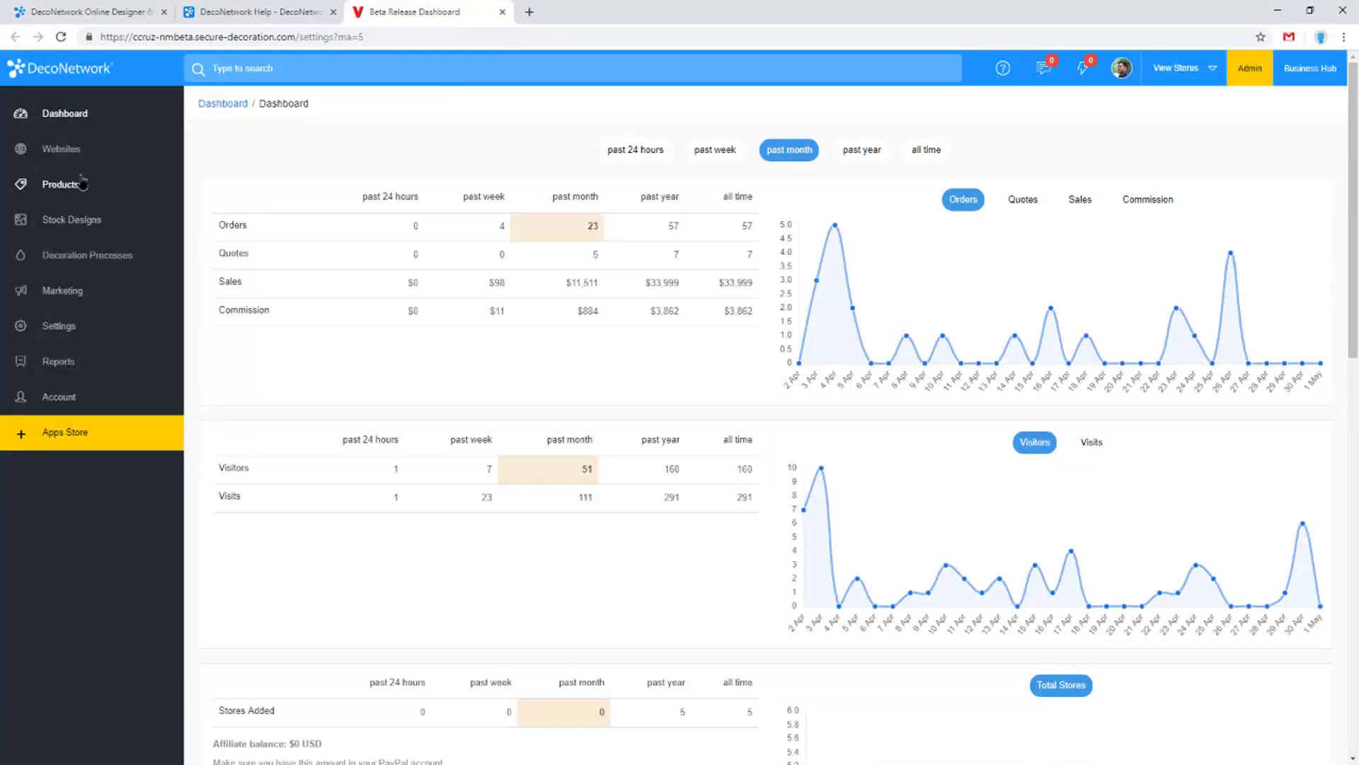
click(77, 150)
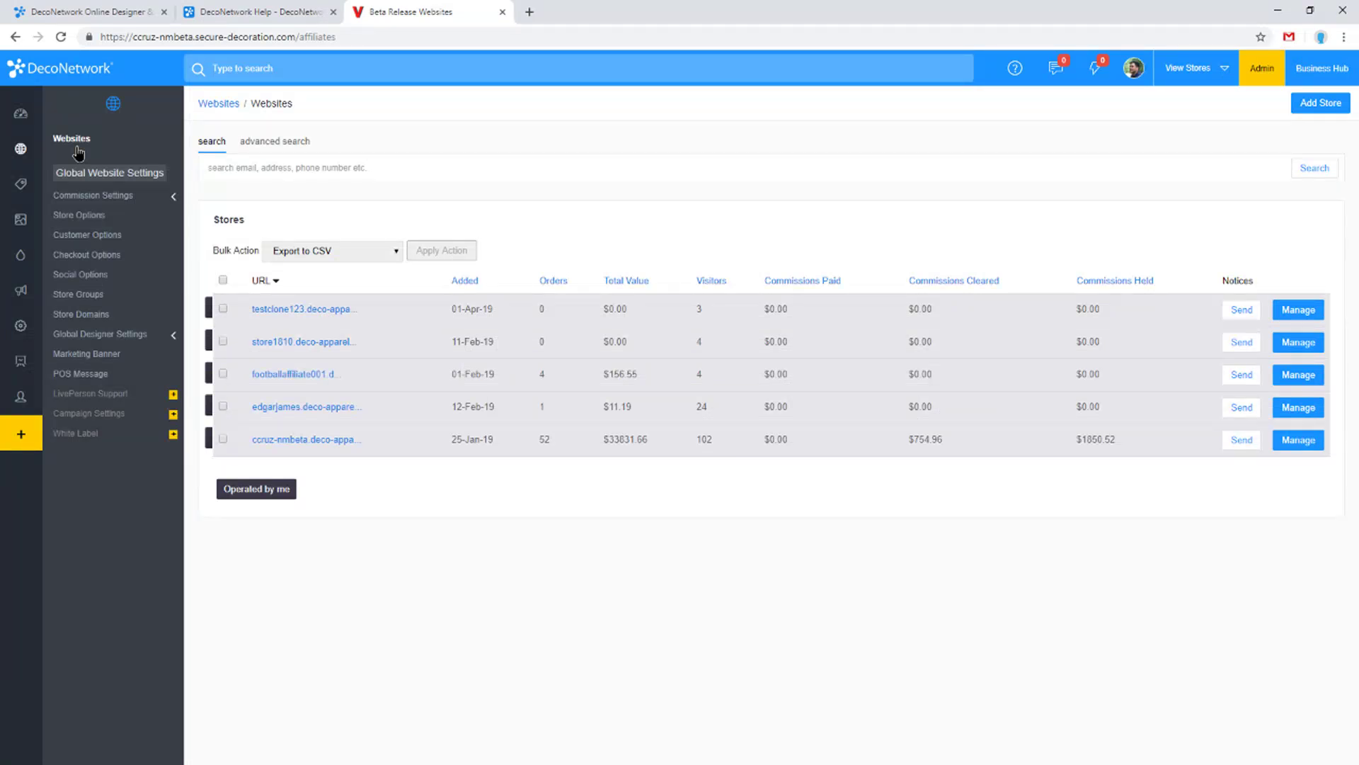
click(298, 441)
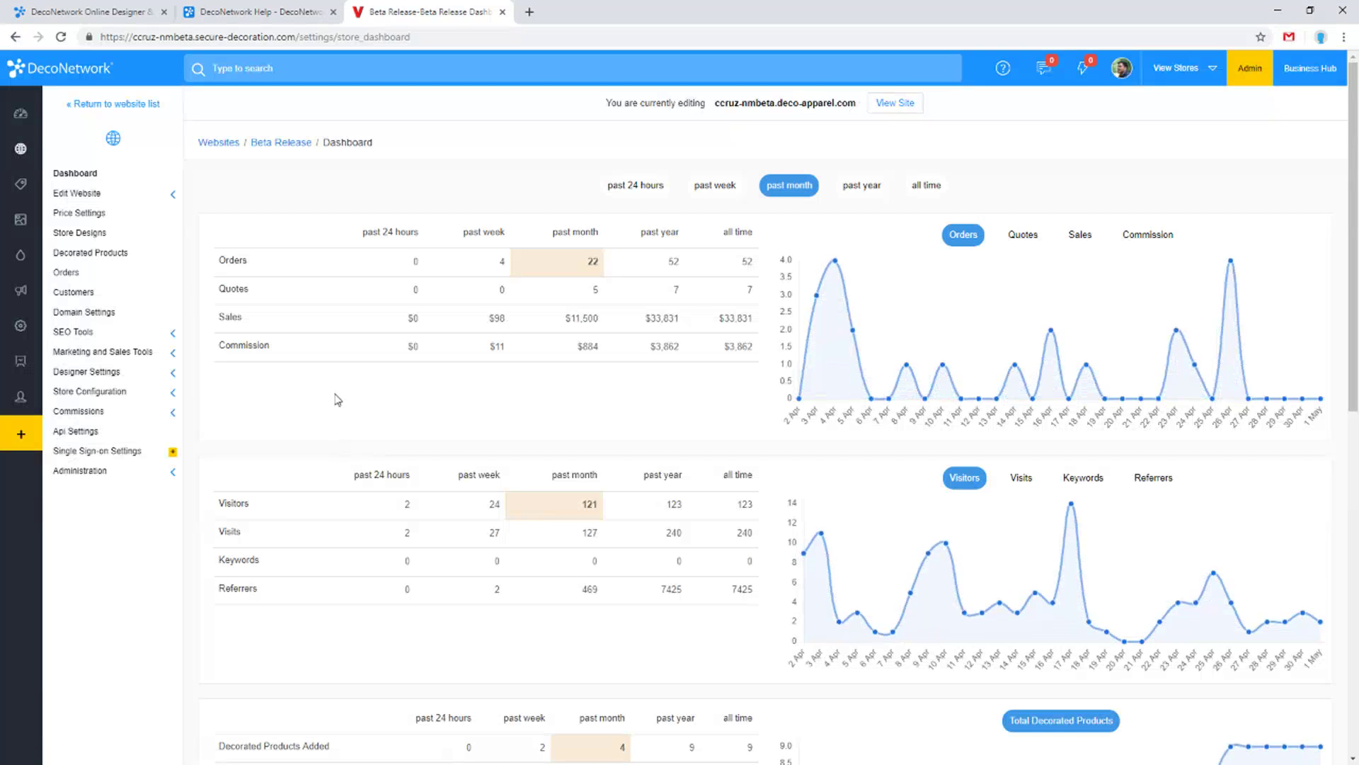
click(117, 195)
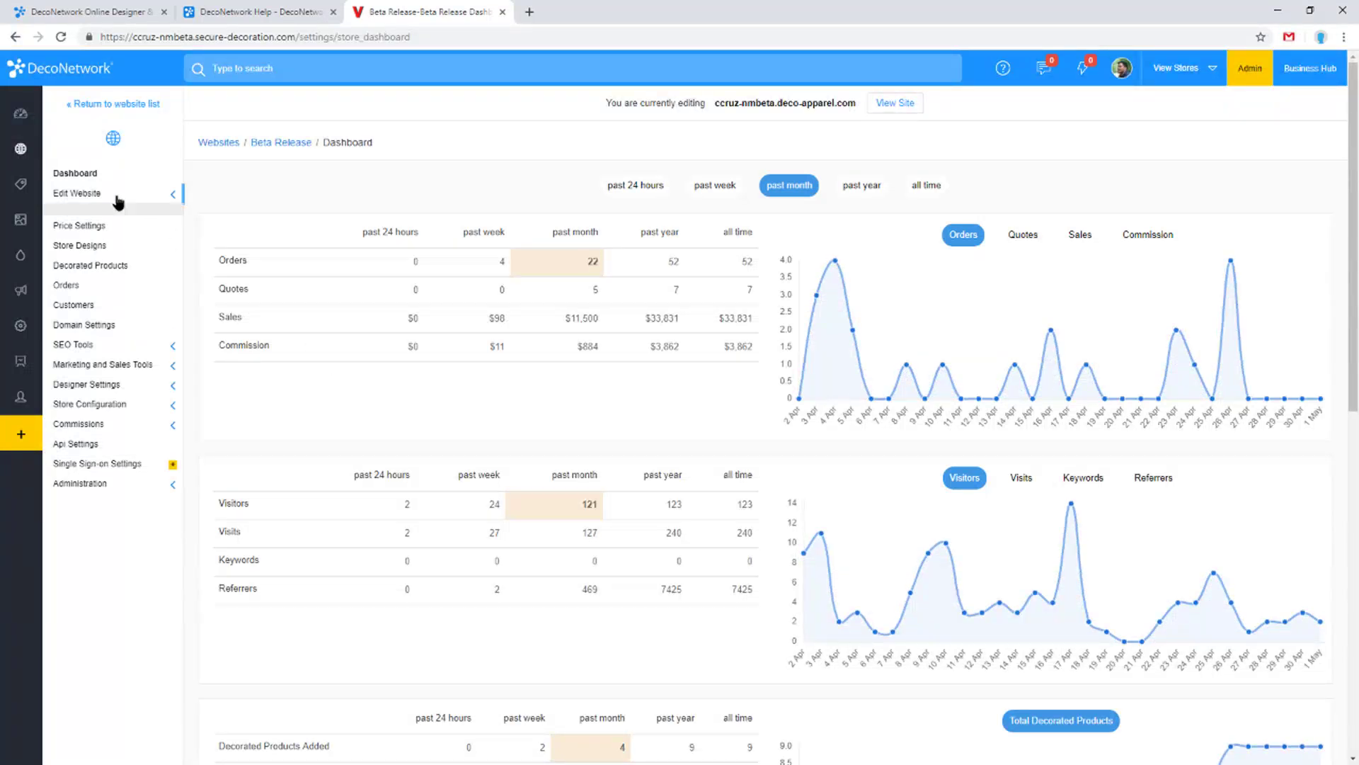
click(113, 214)
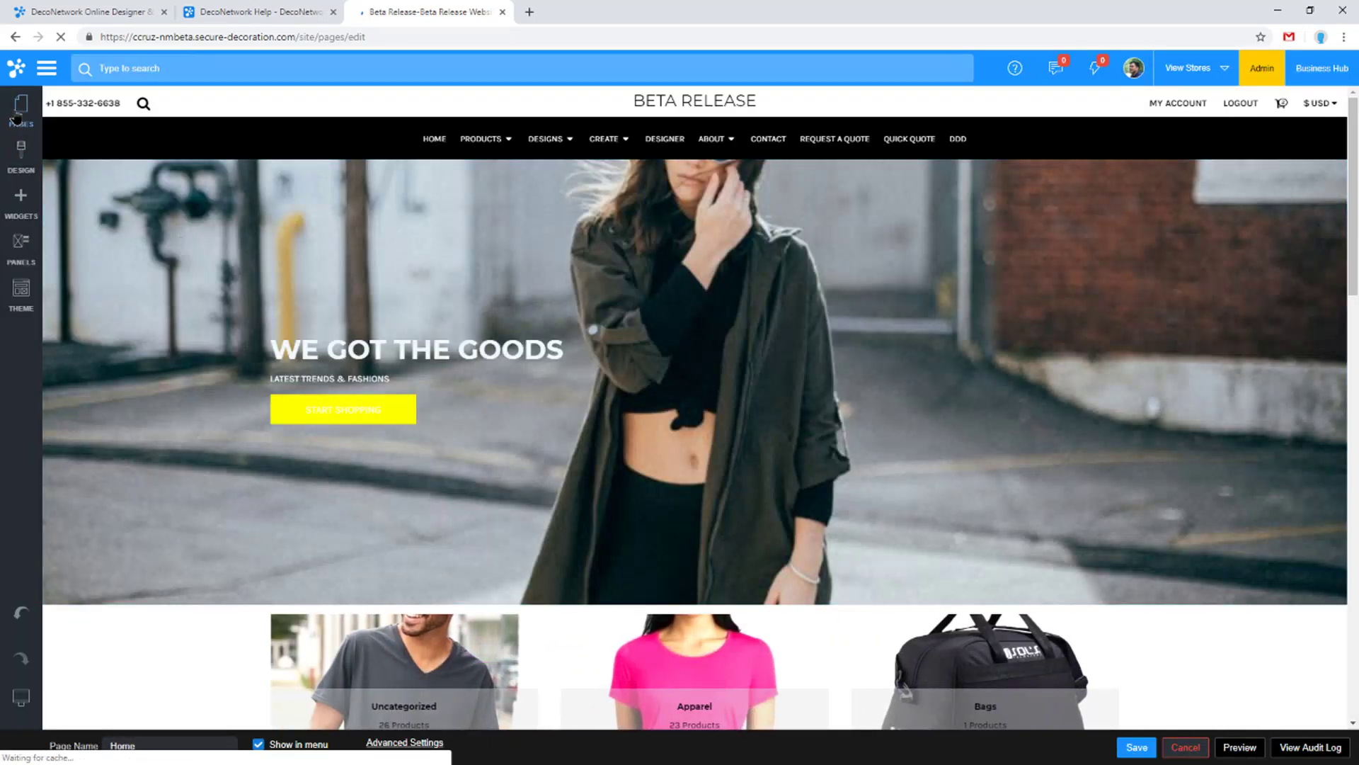
click(17, 119)
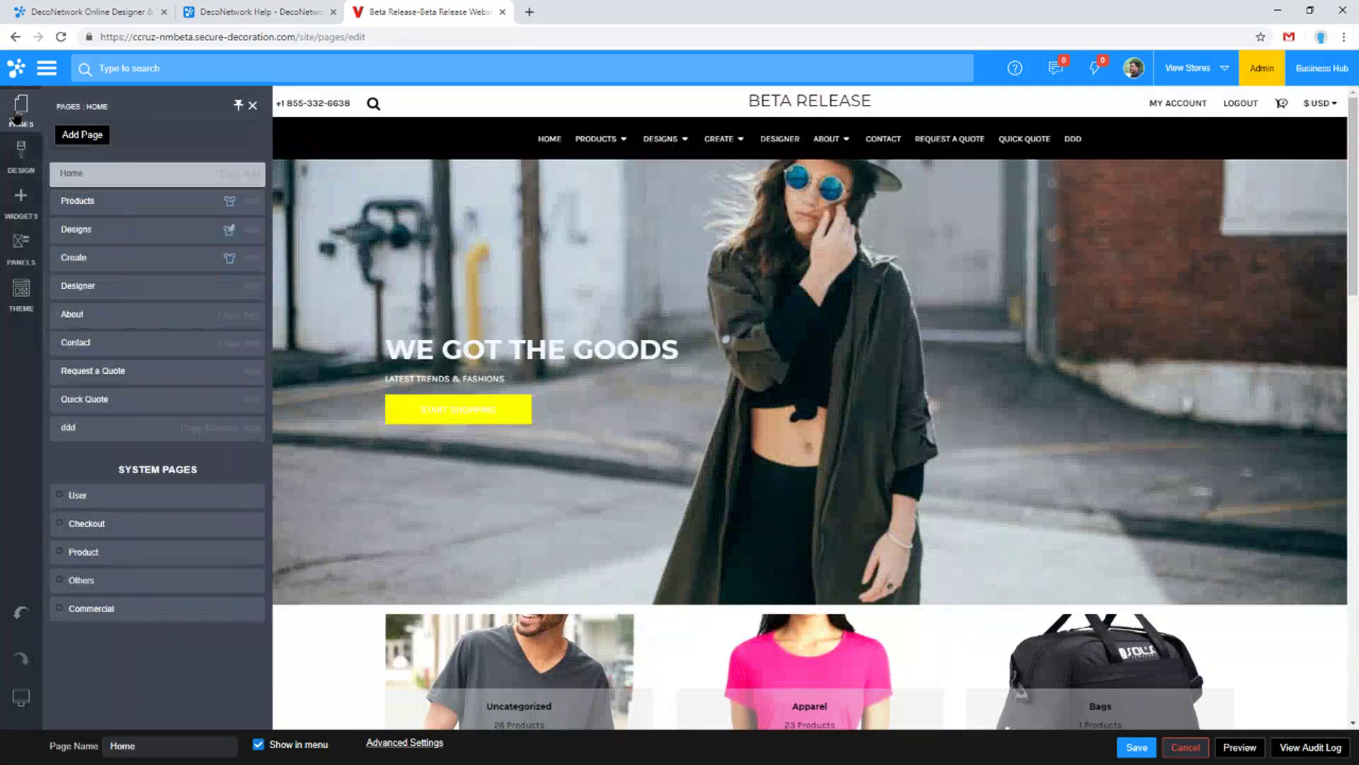
click(80, 203)
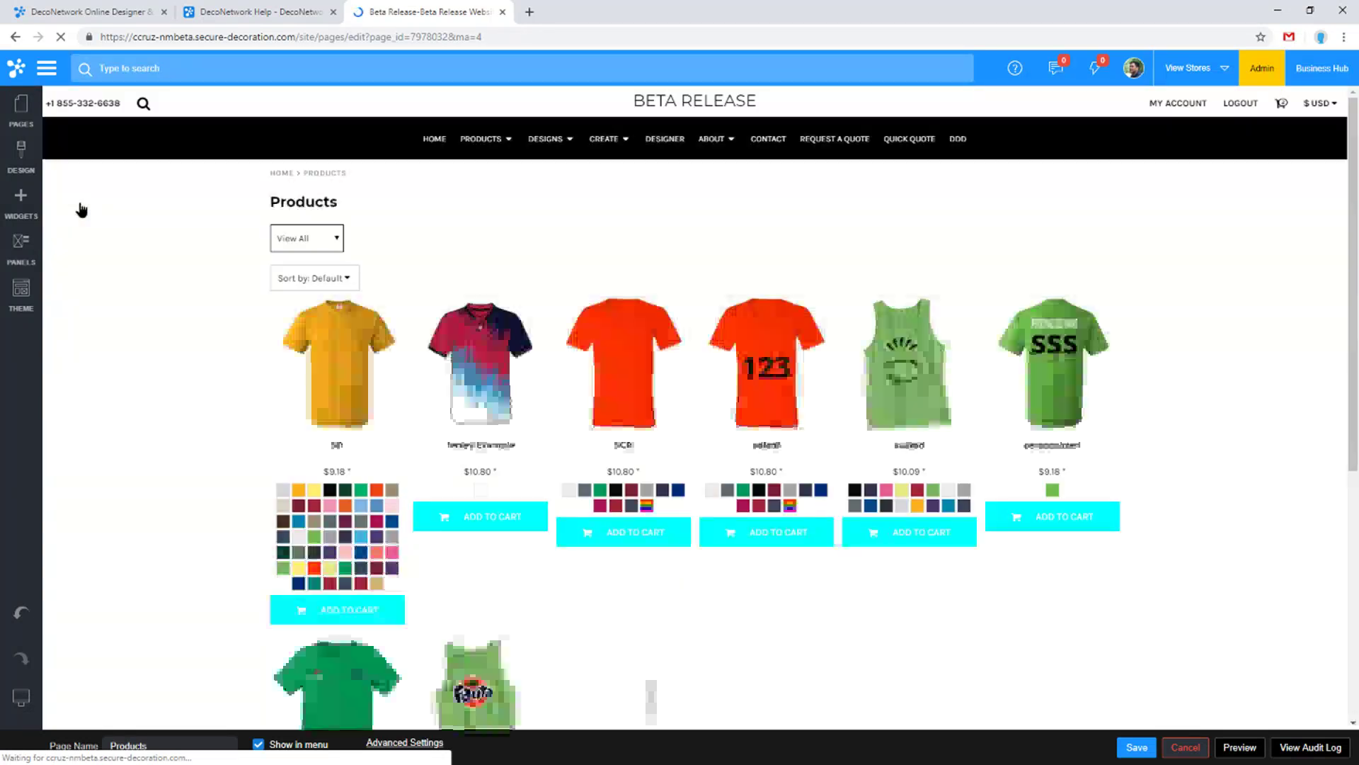
Set Product Sizes to Show Below in the decorated product listing's design settings
double_click(724, 374)
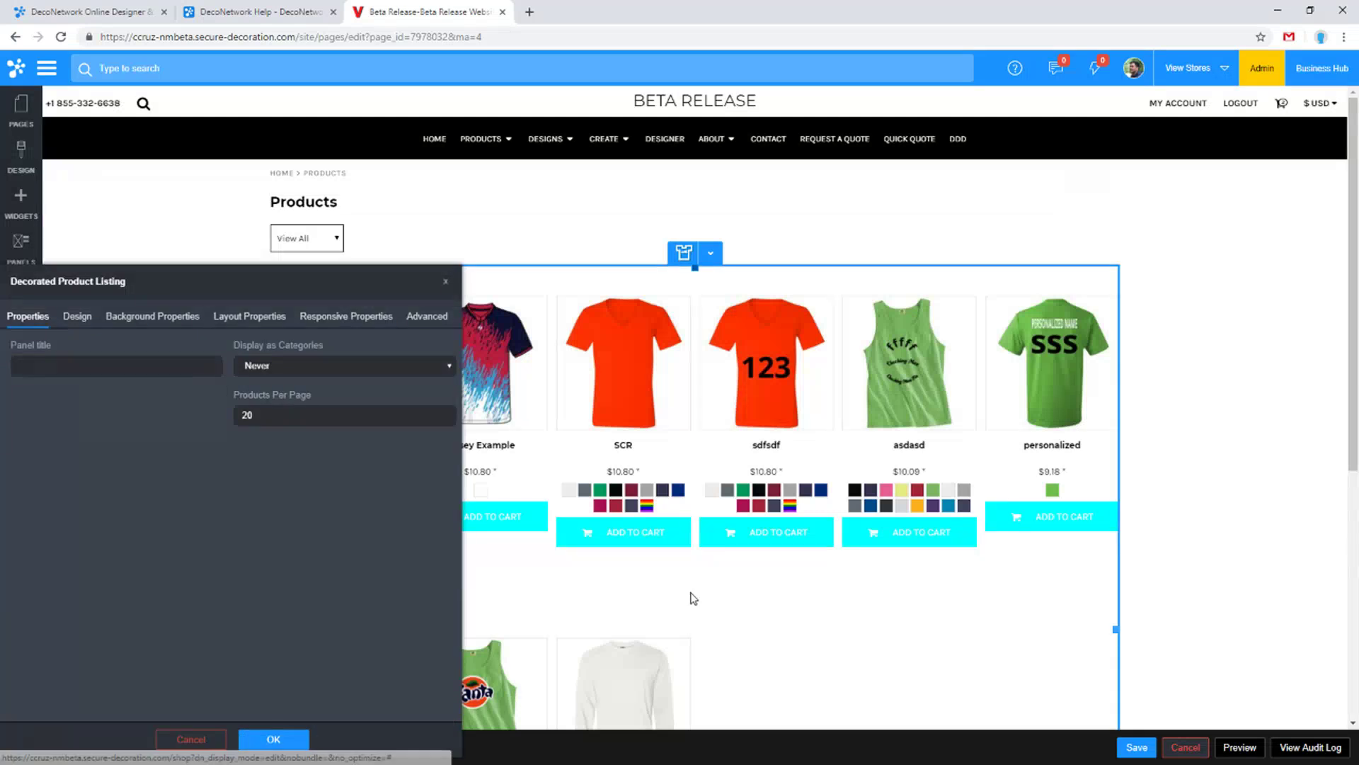
drag(260, 279, 525, 178)
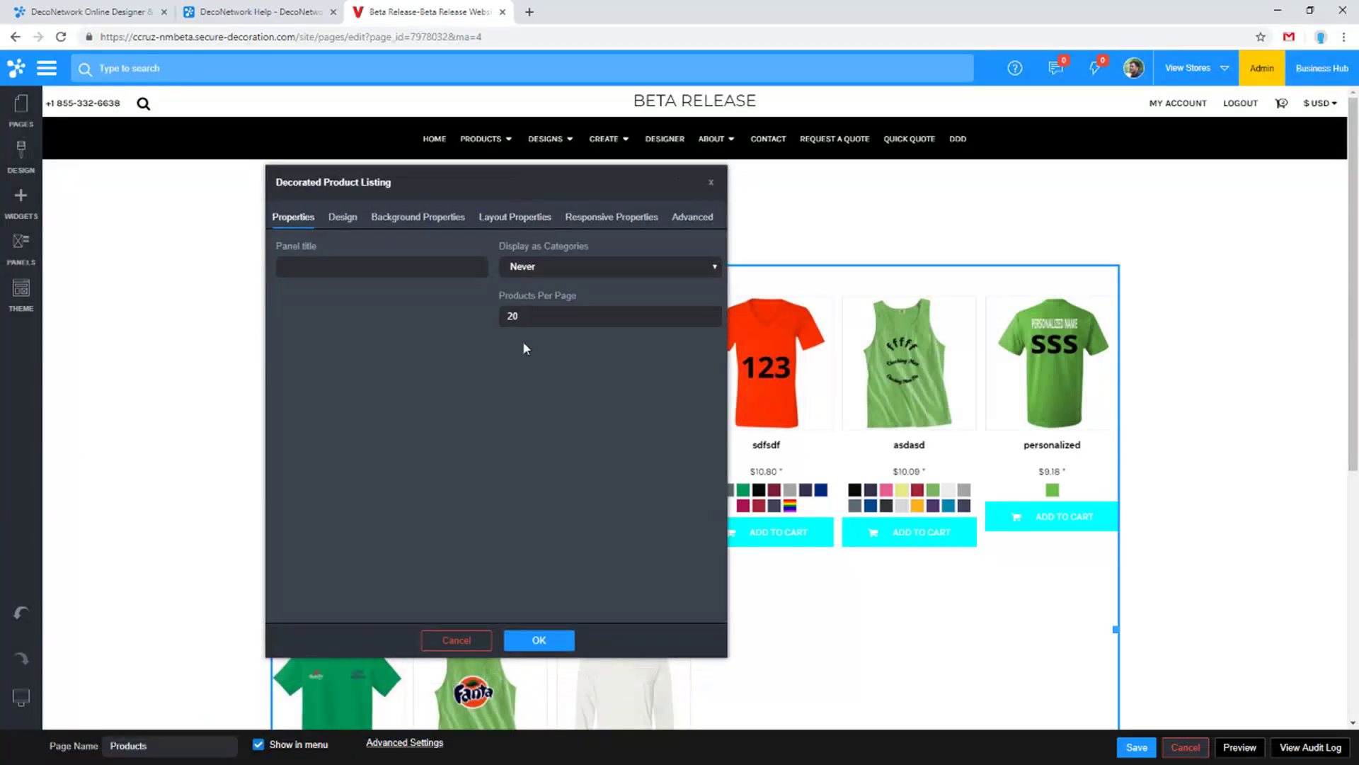
click(343, 216)
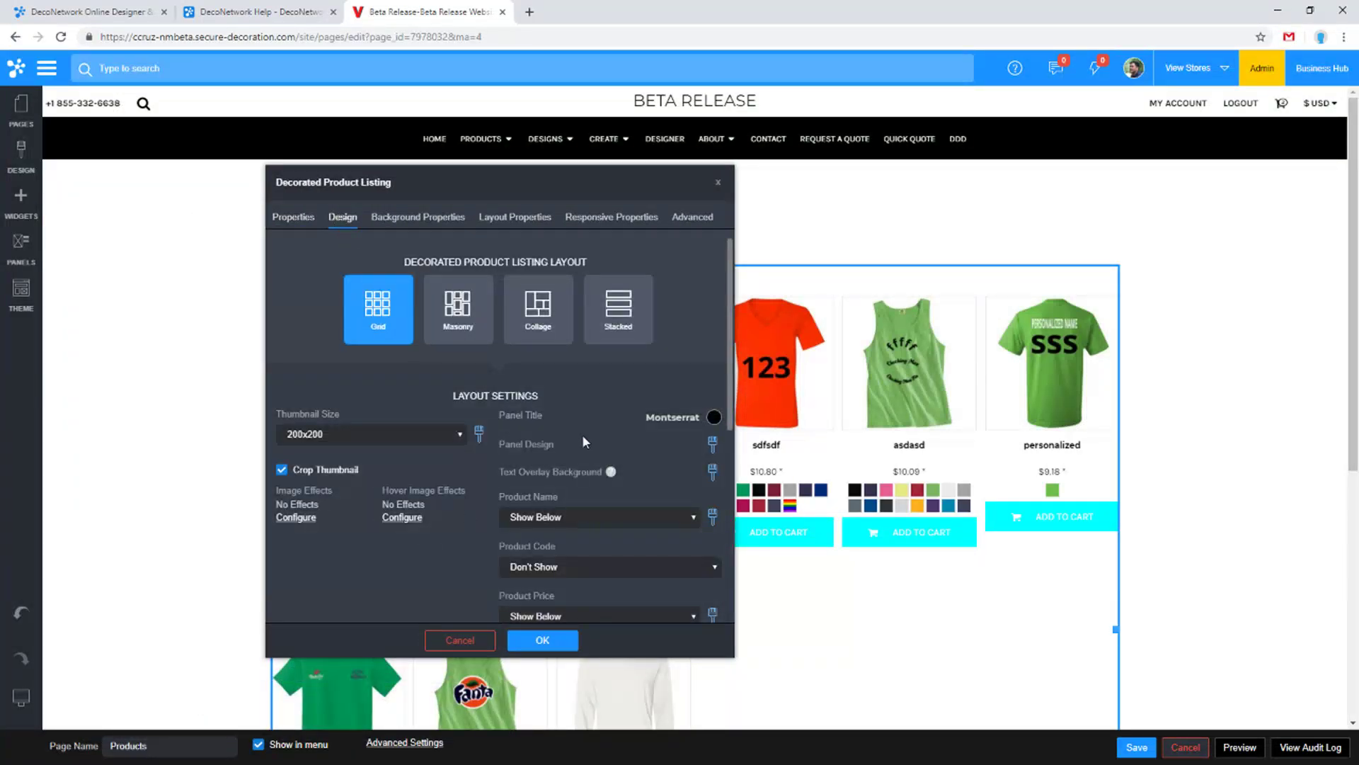
scroll(616, 414, down, 1)
scroll(616, 410, down, 2)
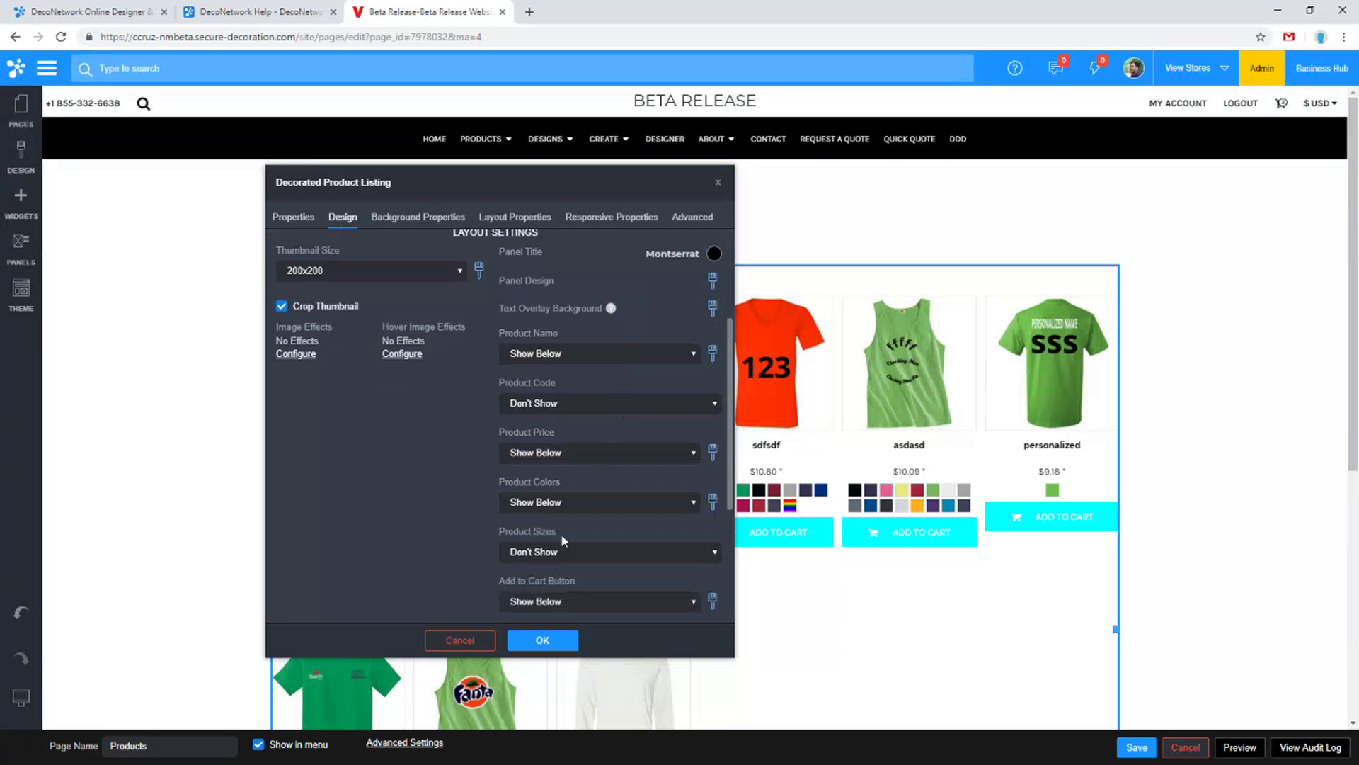
triple_click(514, 531)
click(567, 551)
scroll(565, 546, down, 1)
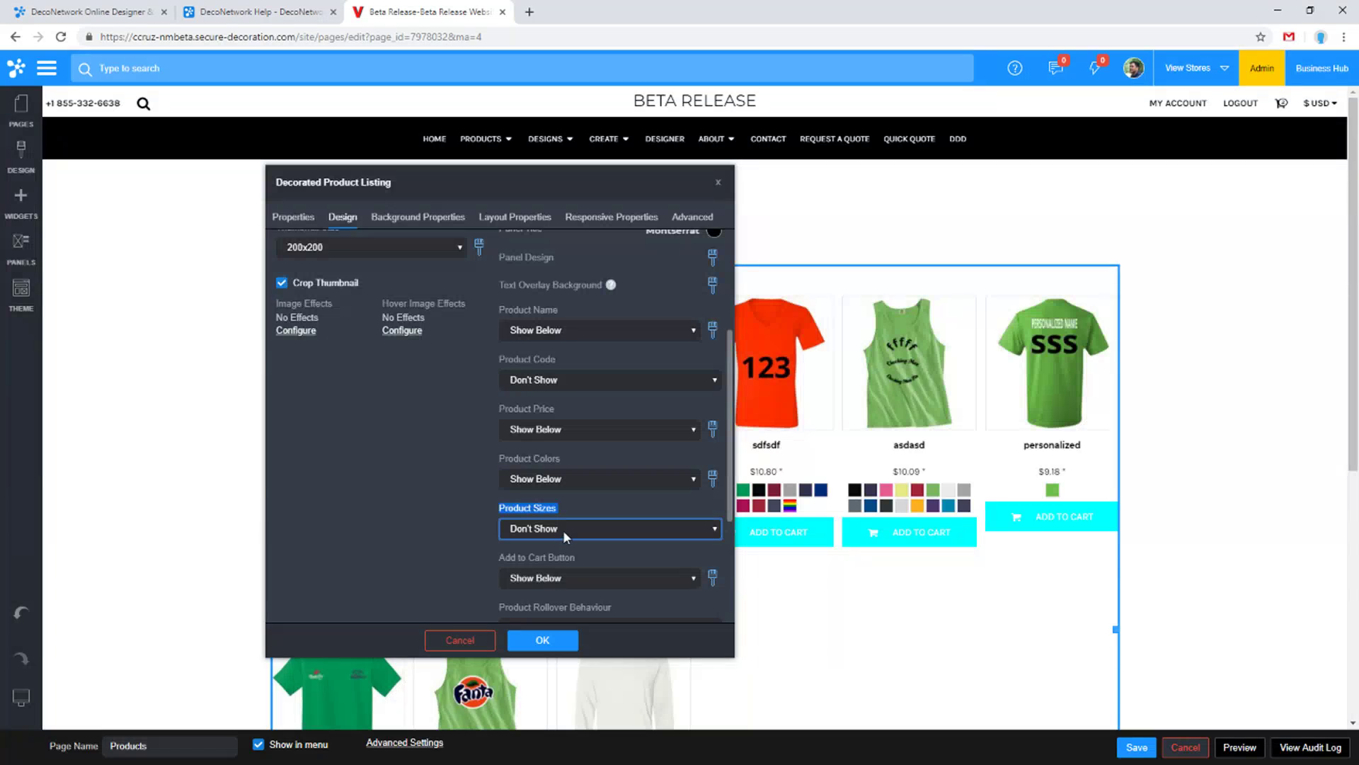
click(563, 530)
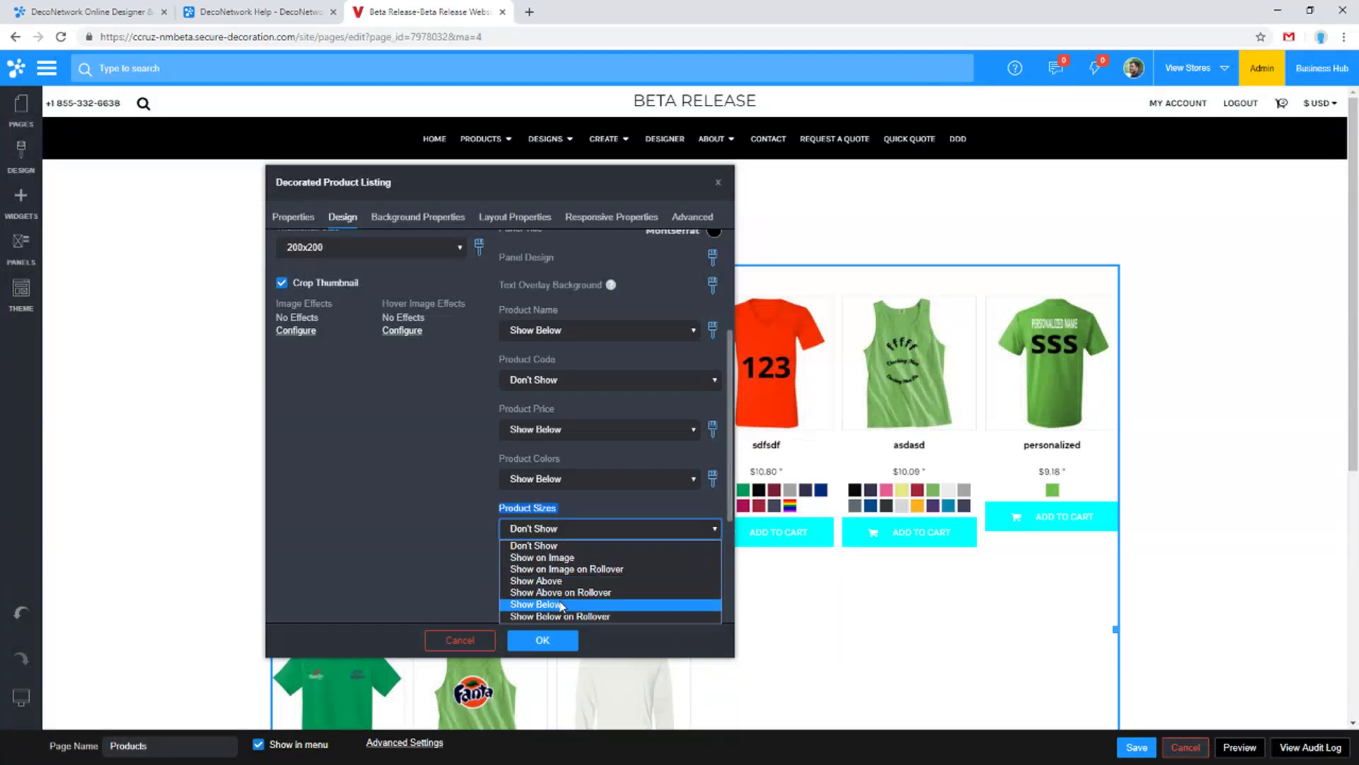
click(562, 606)
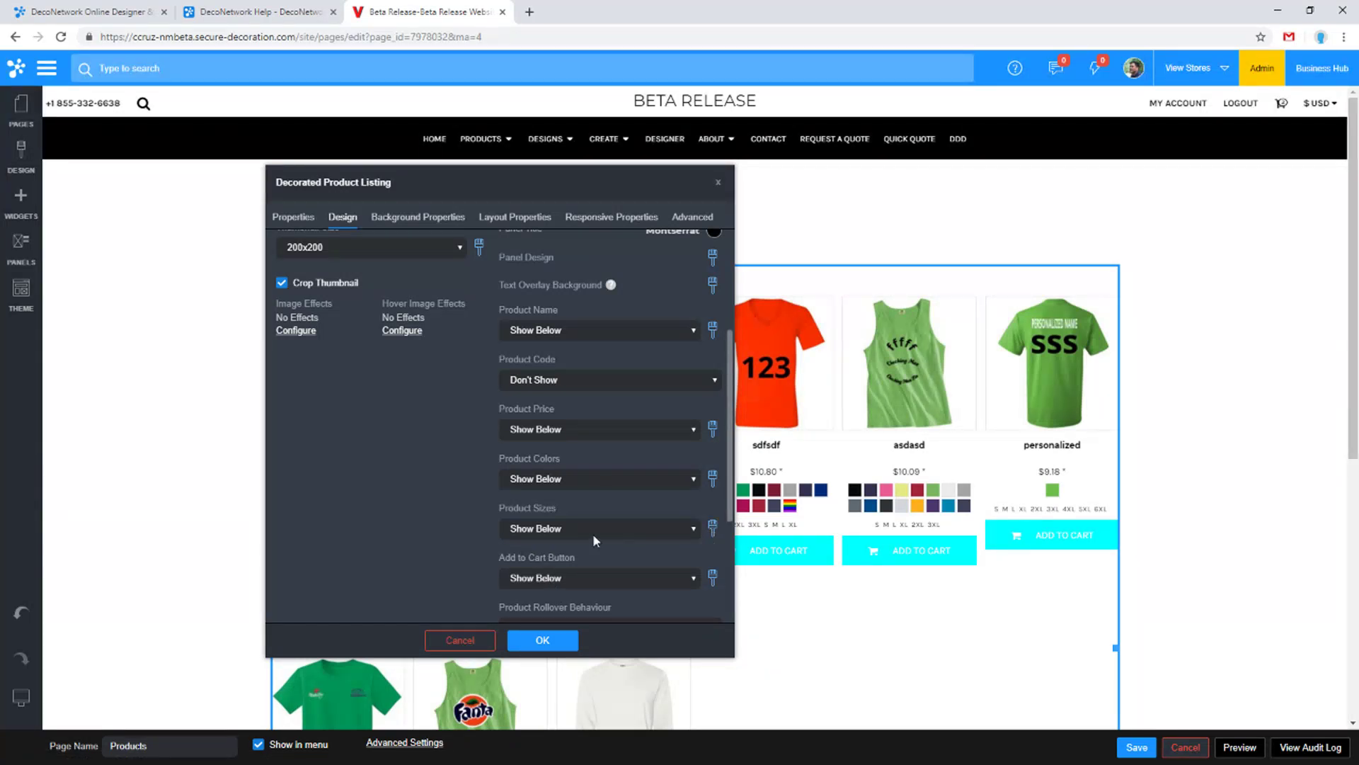
Style the product sizes text with font size 14 and the color Silver
click(712, 527)
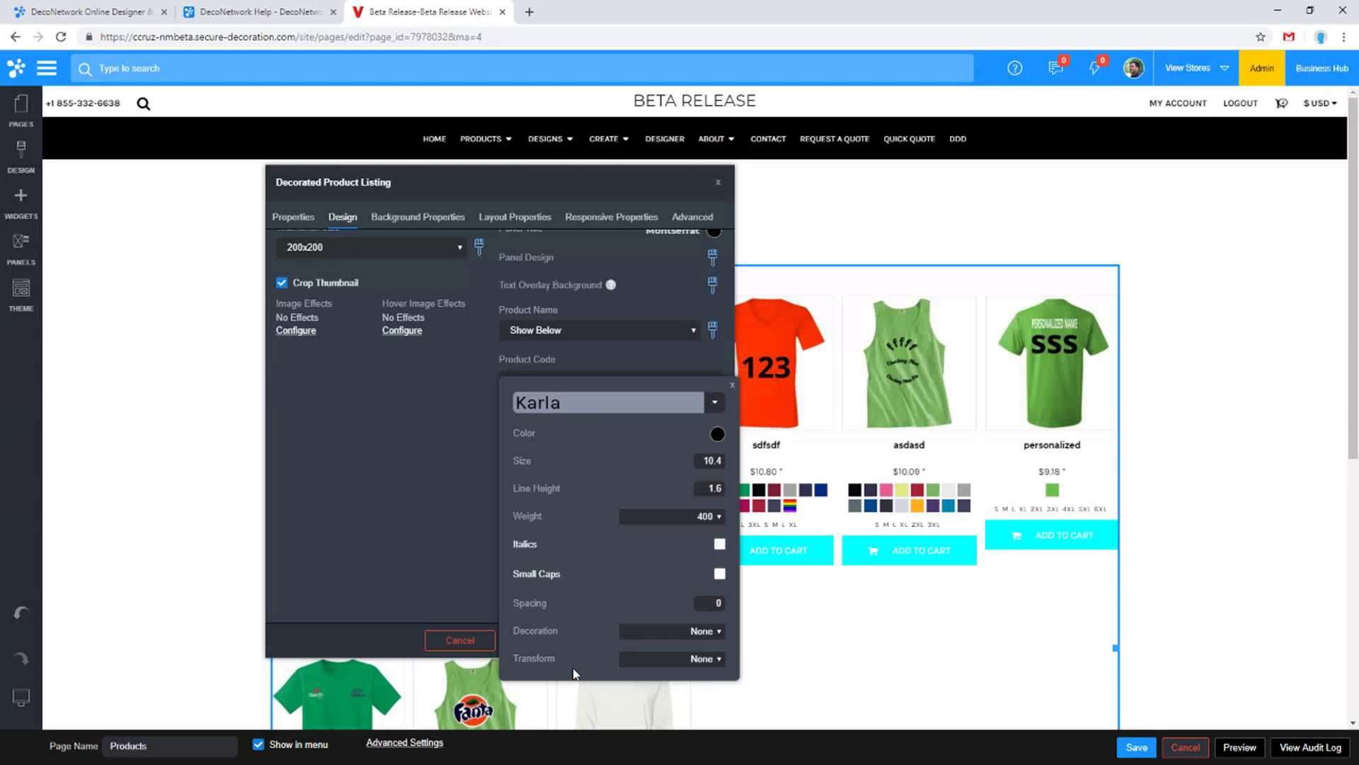
click(710, 461)
drag(588, 461, 531, 468)
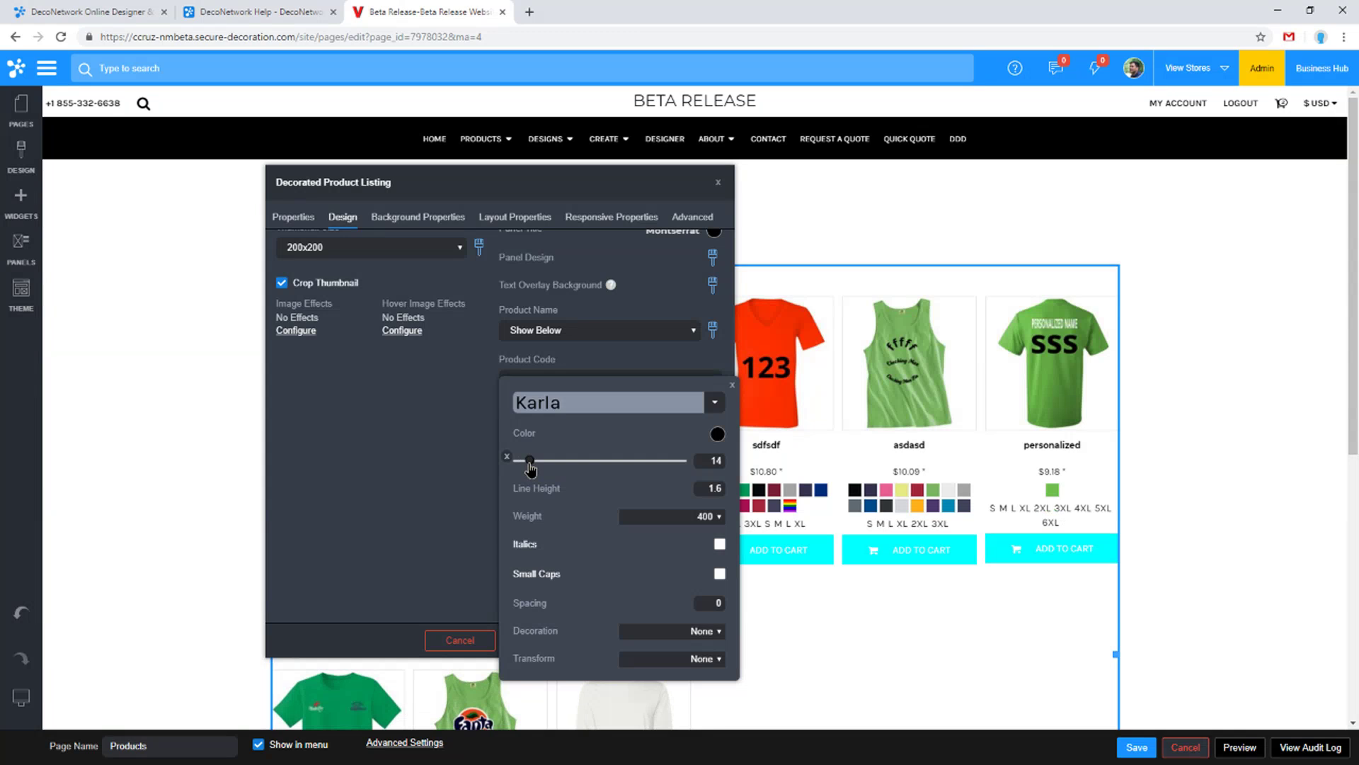
click(717, 433)
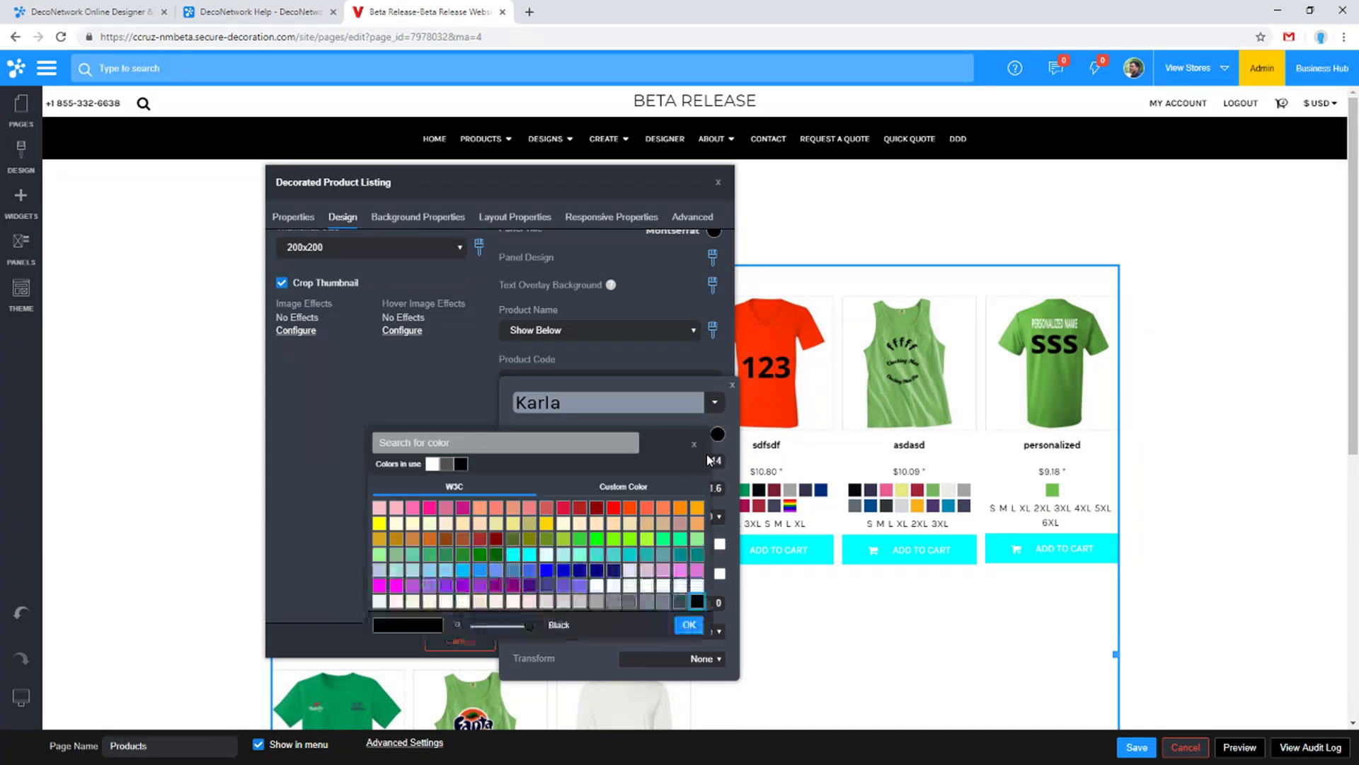
click(447, 465)
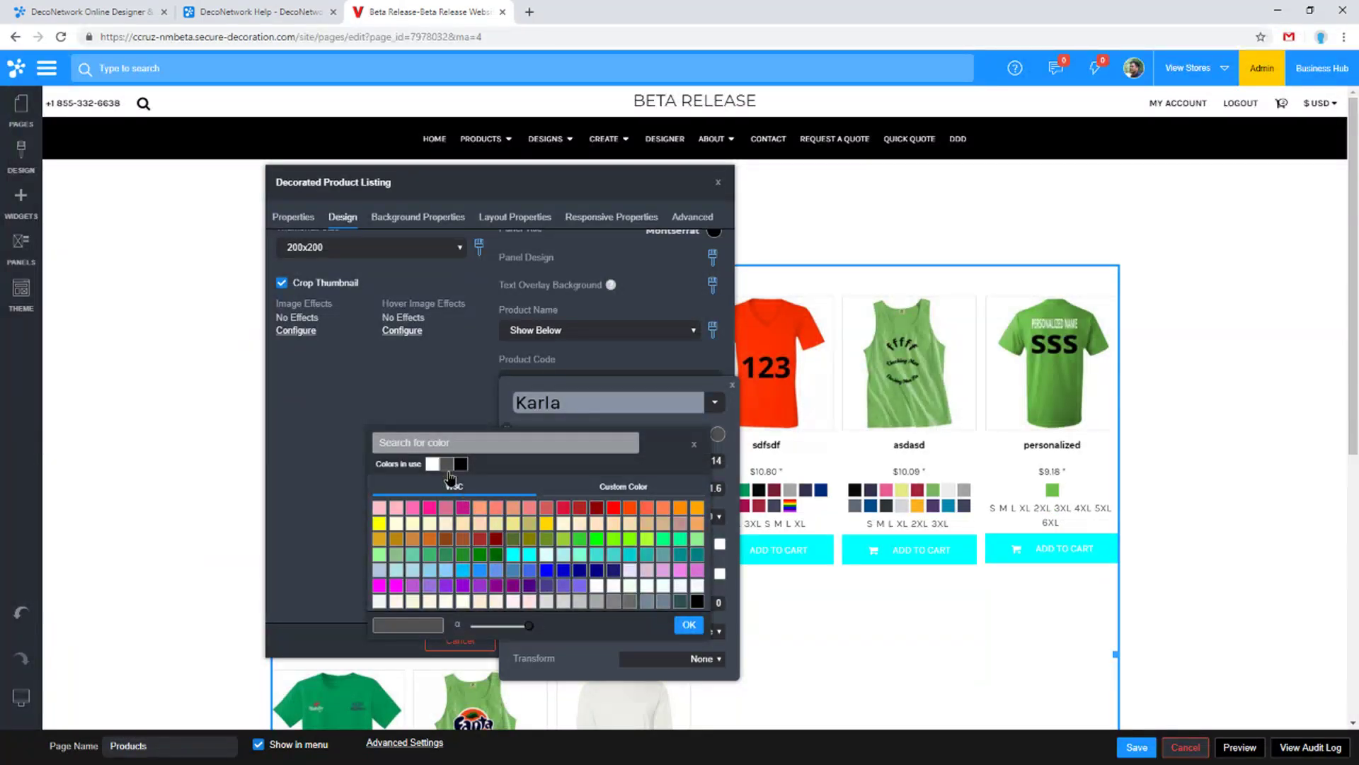
click(580, 601)
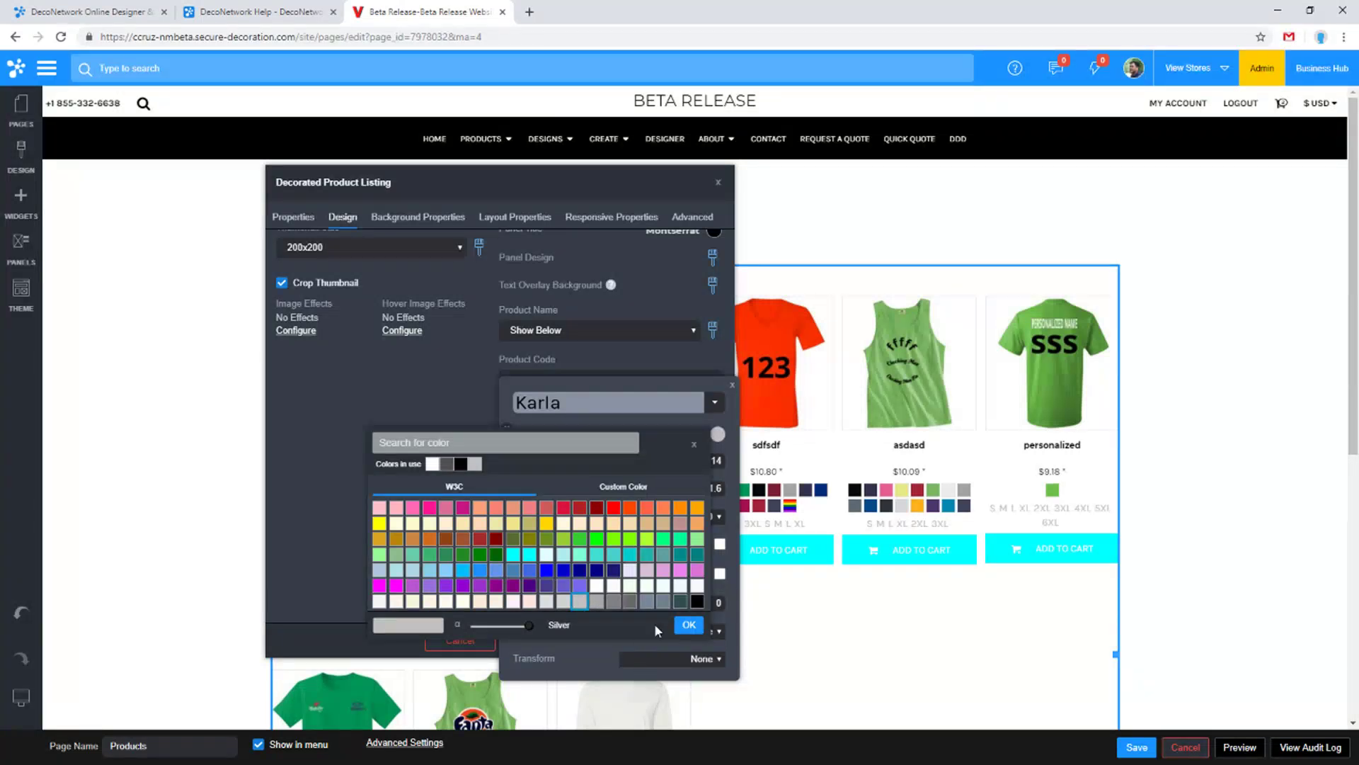
click(654, 678)
click(410, 475)
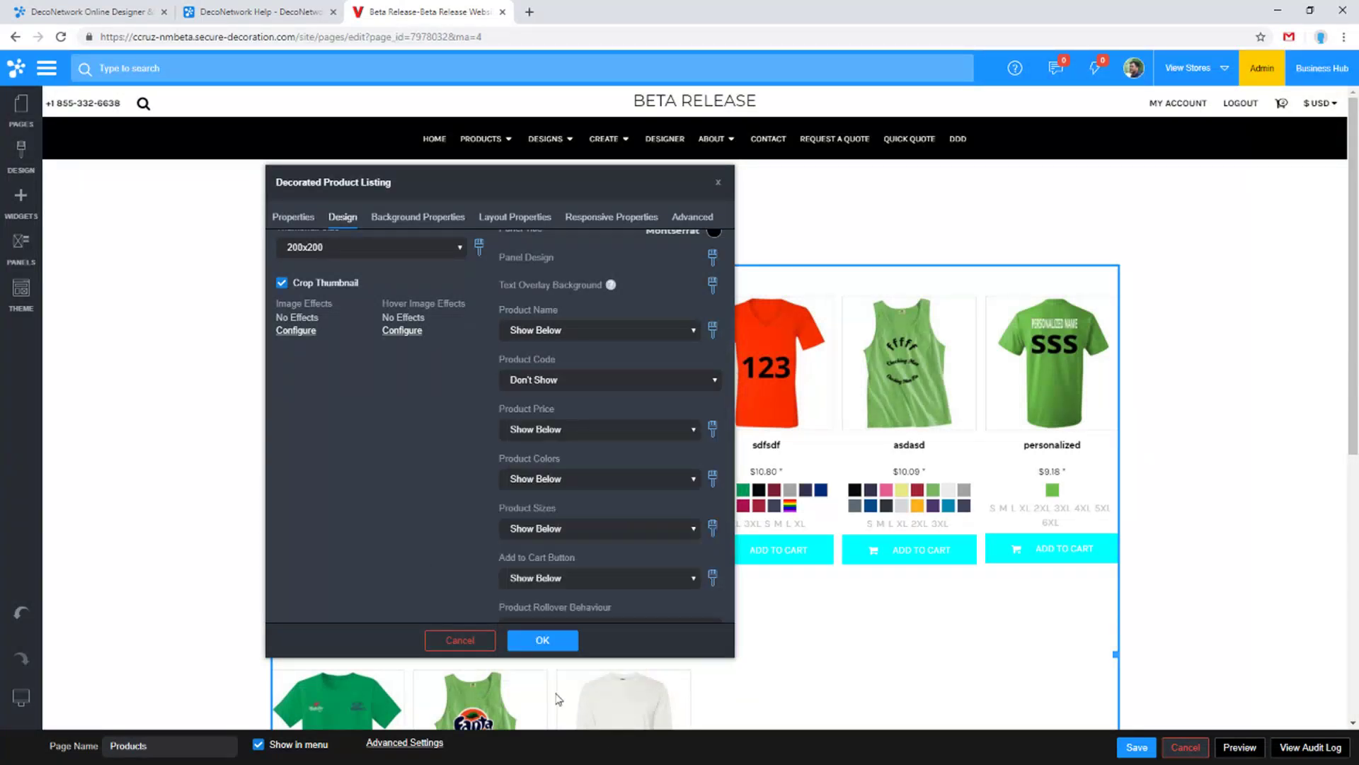
Apply the decorated product listing settings and save the Products page
click(546, 640)
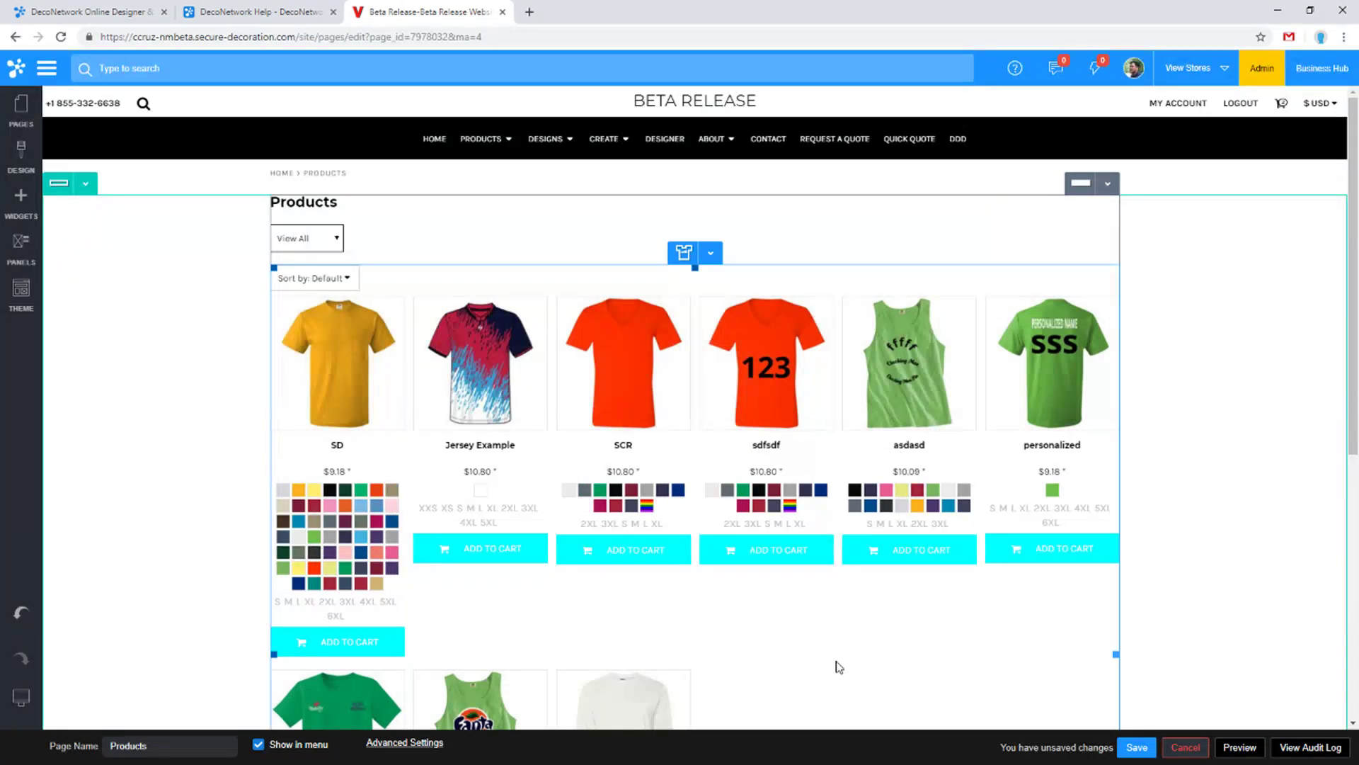
scroll(905, 629, down, 3)
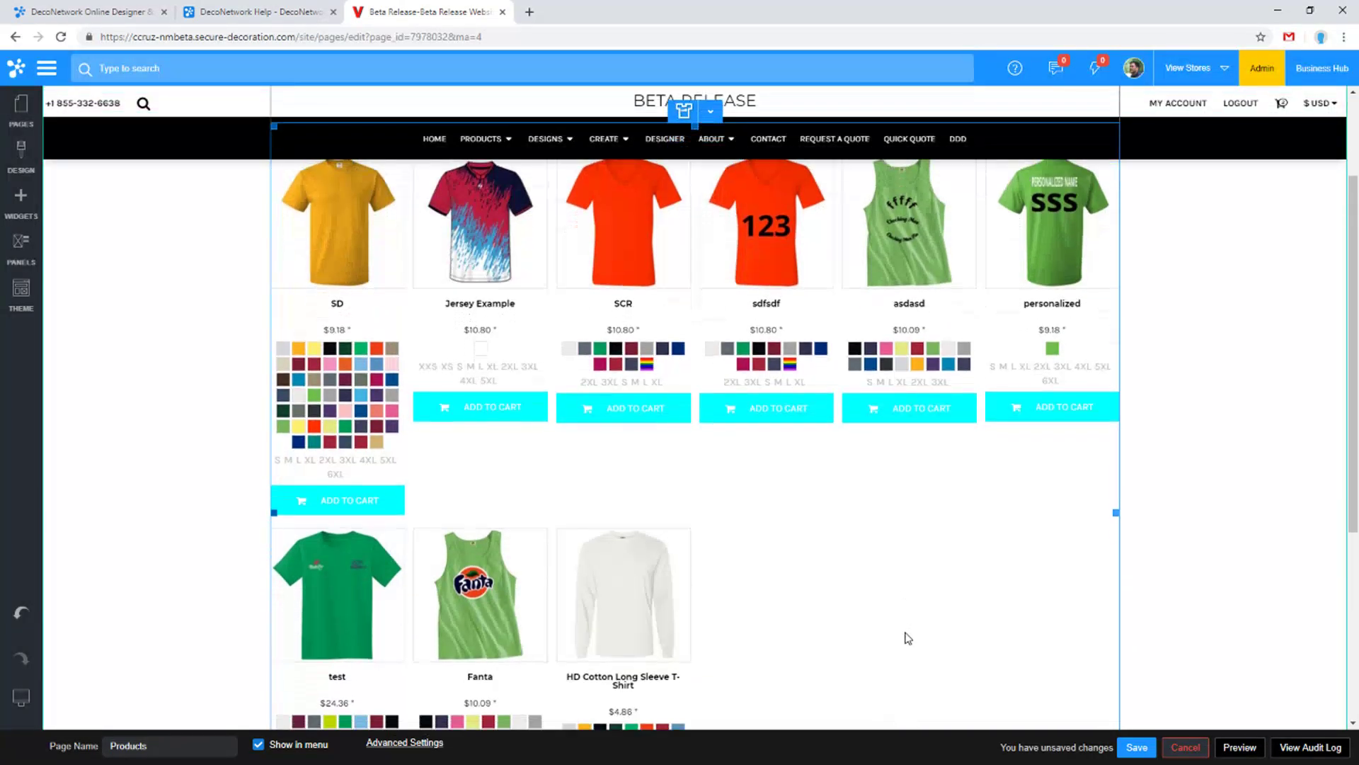
scroll(905, 640, up, 3)
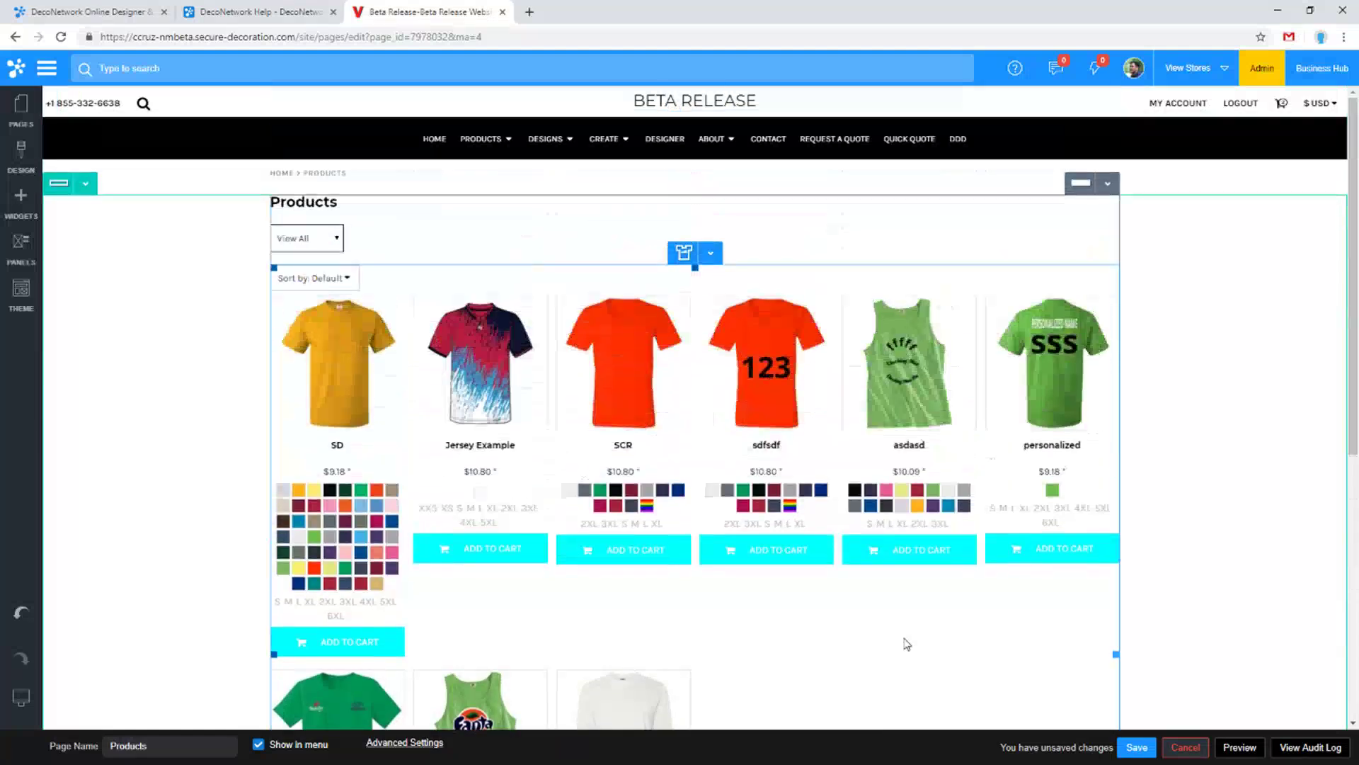
click(1136, 747)
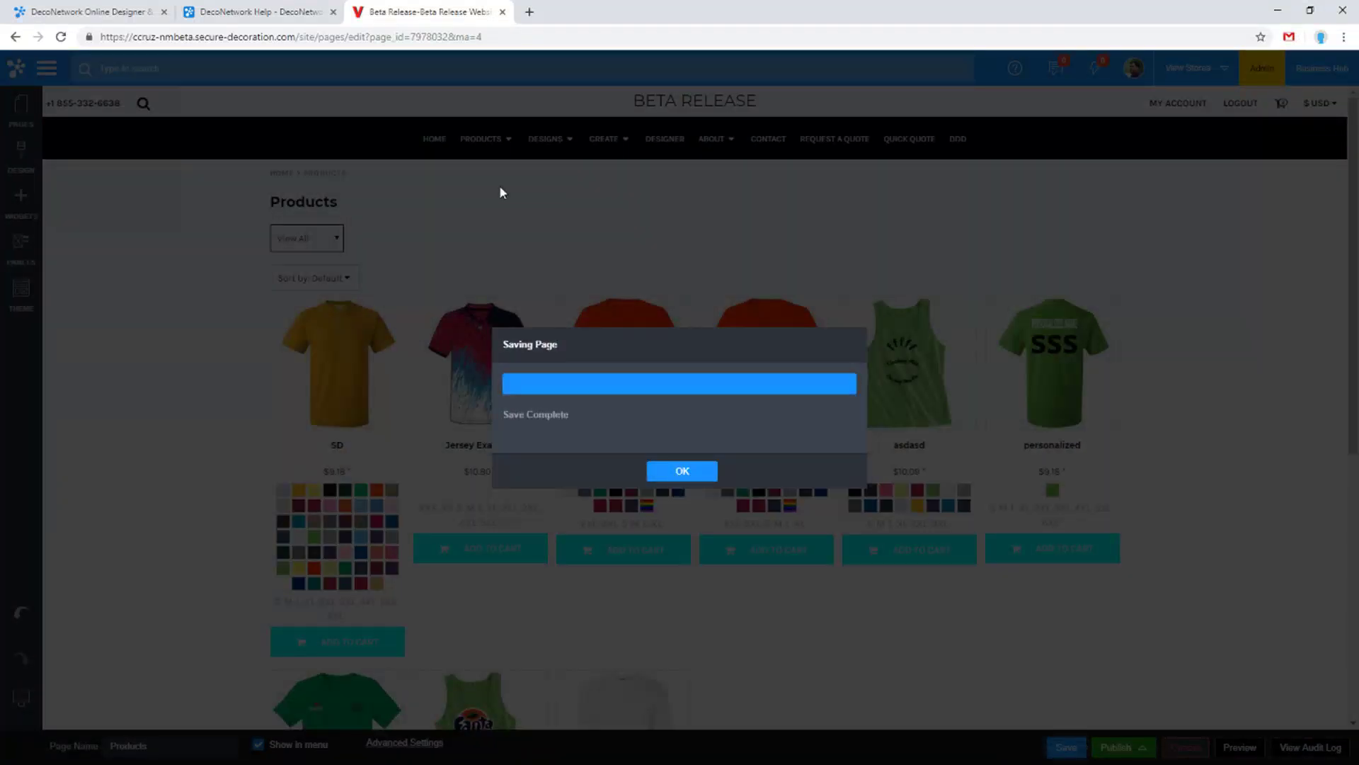
click(696, 466)
Return to the Version 8.012 release notes and view entry DNC-23425 about the cart thumbnail for screens
click(245, 9)
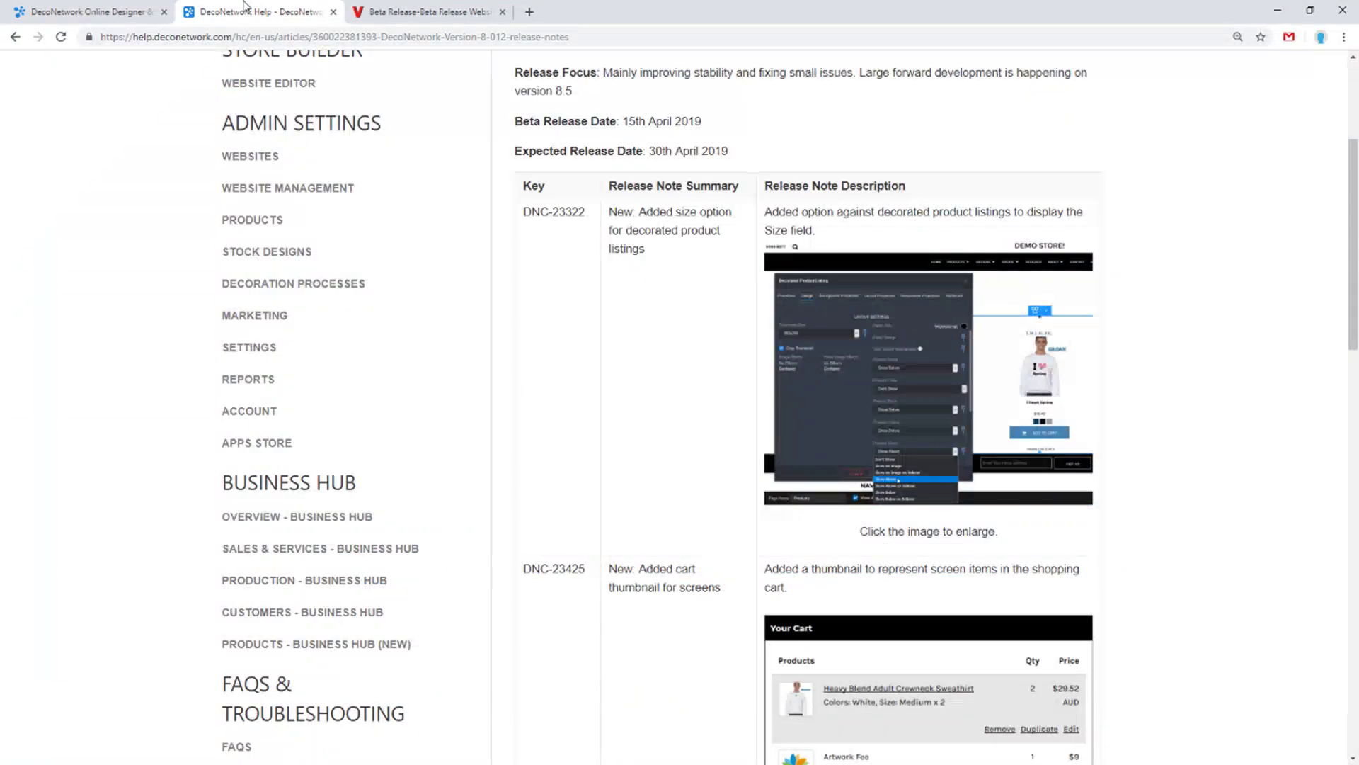
scroll(890, 439, down, 2)
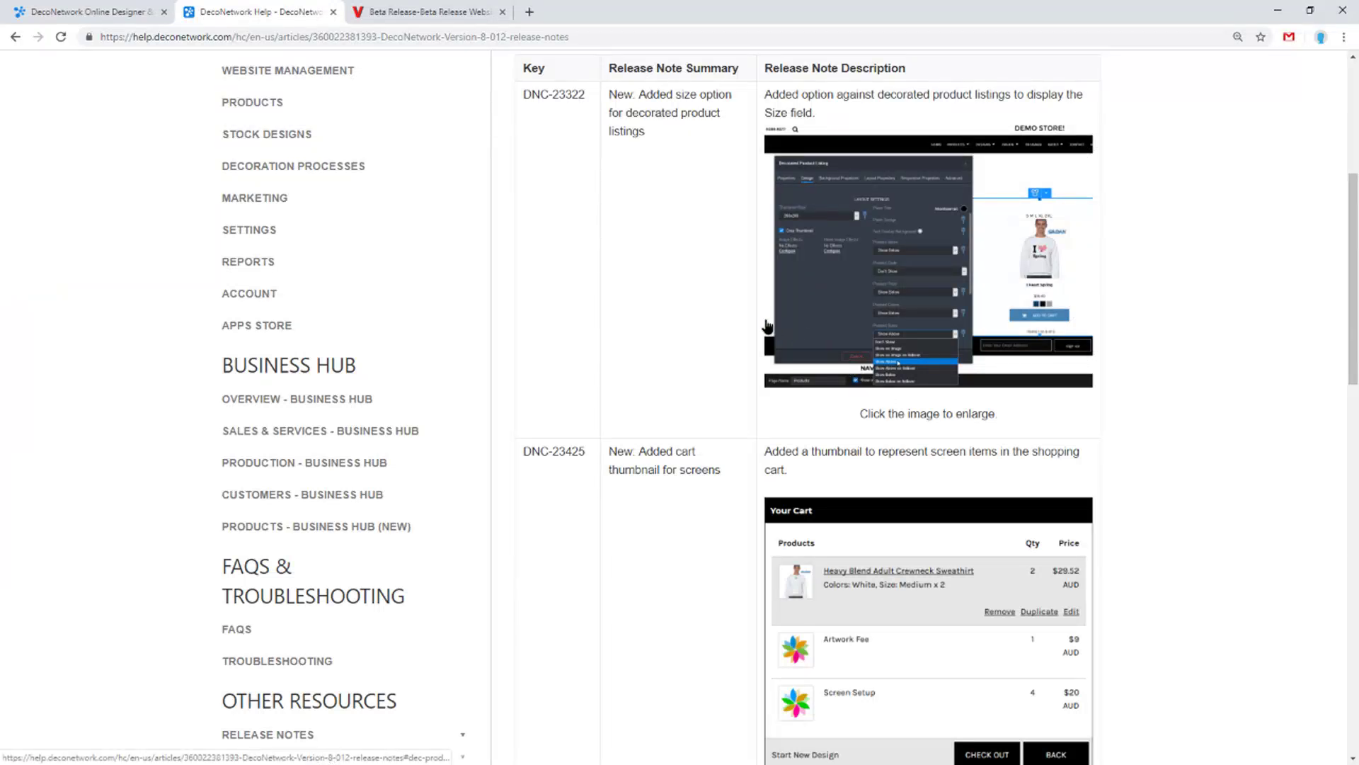
Open the Beta Release store's live site from the store list and launch its Designer, dismissing the Get Started options
click(461, 11)
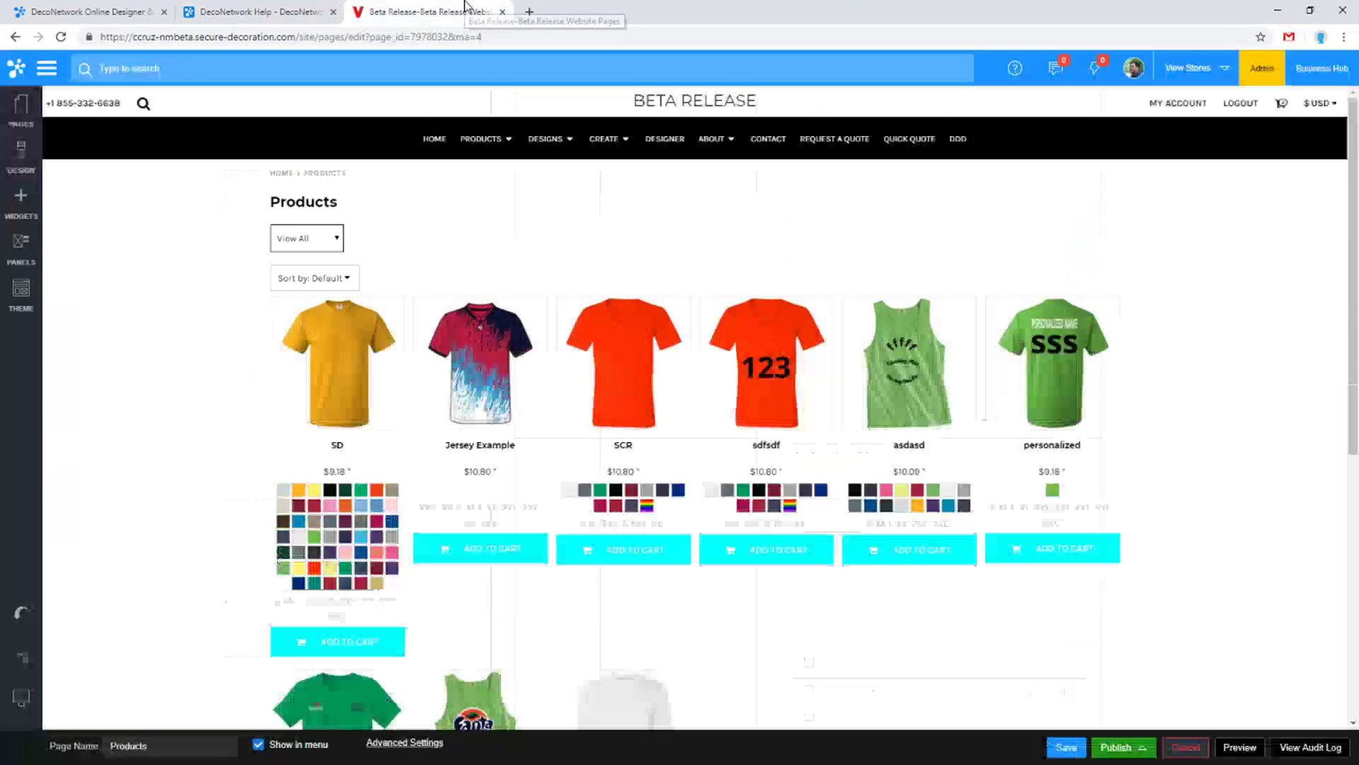
click(1171, 66)
click(1024, 129)
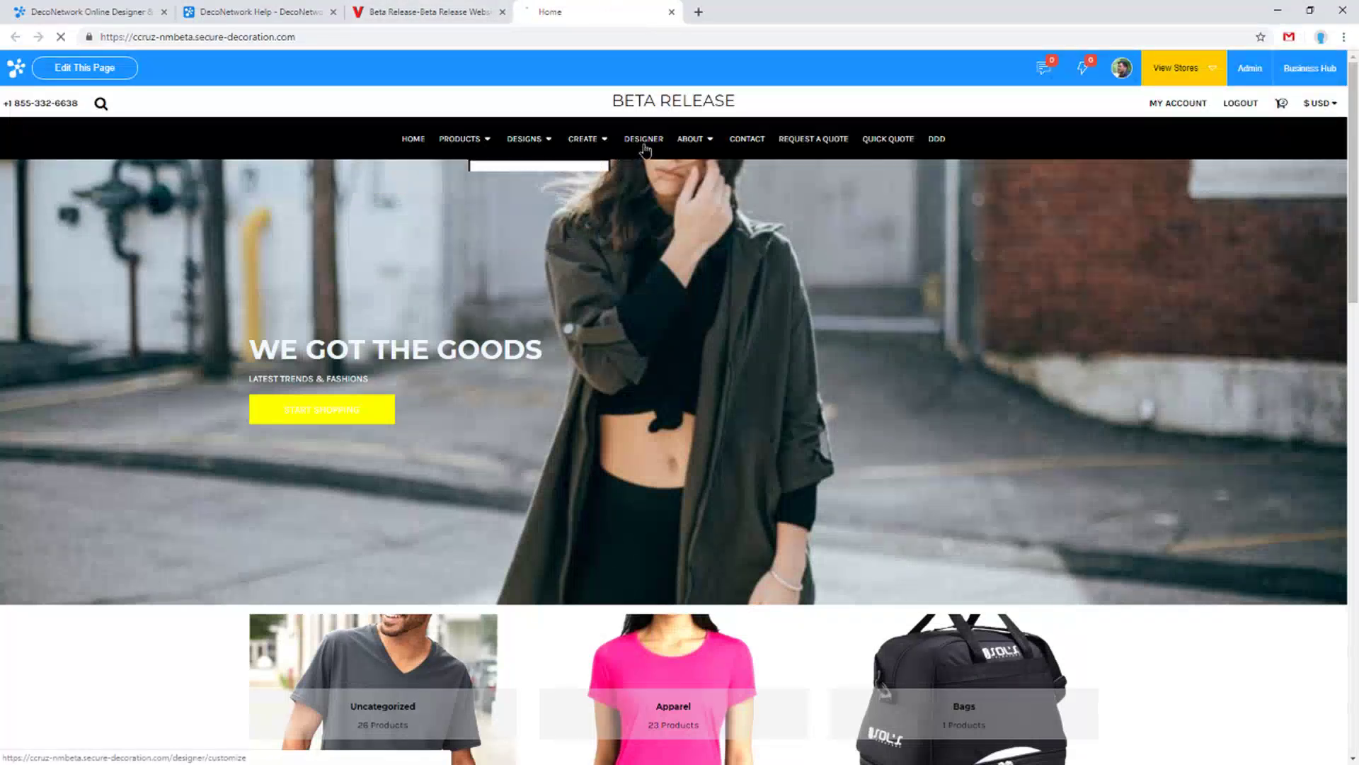
click(647, 142)
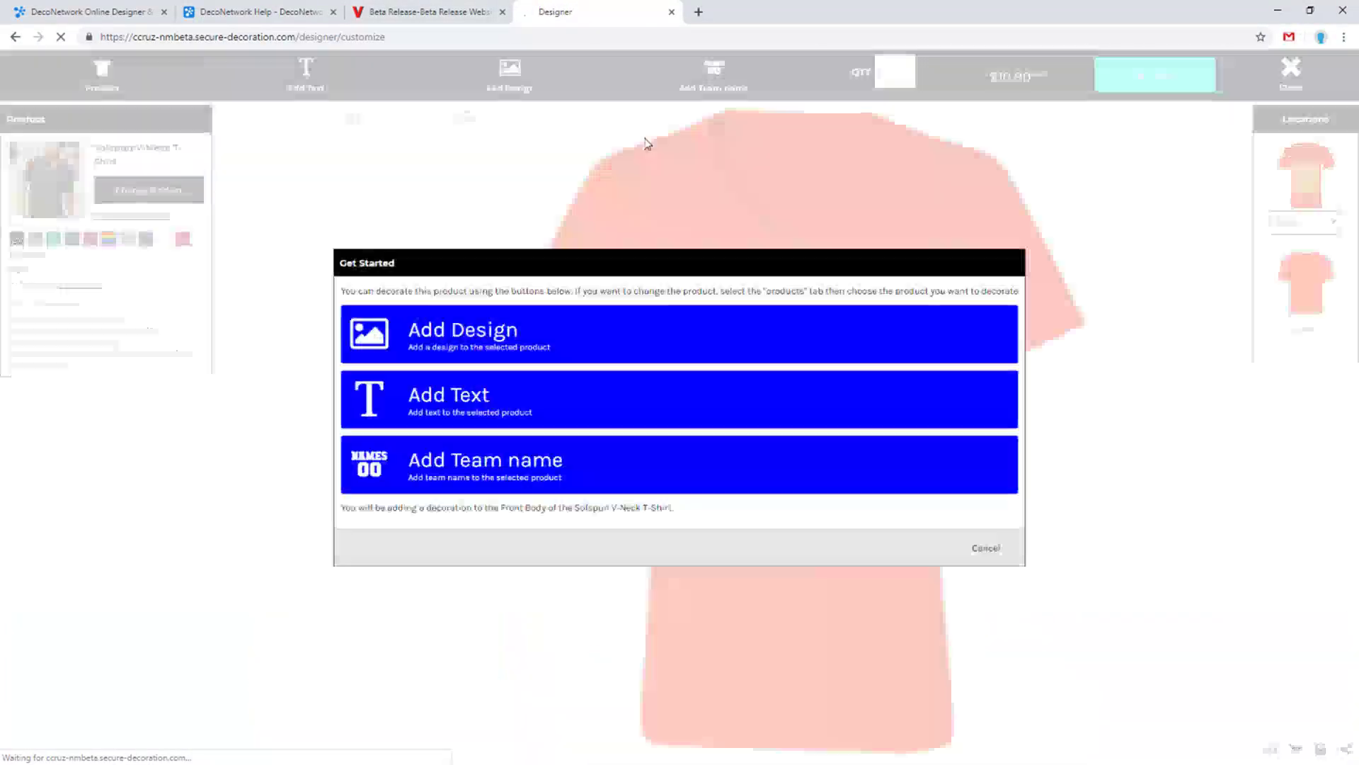
click(987, 548)
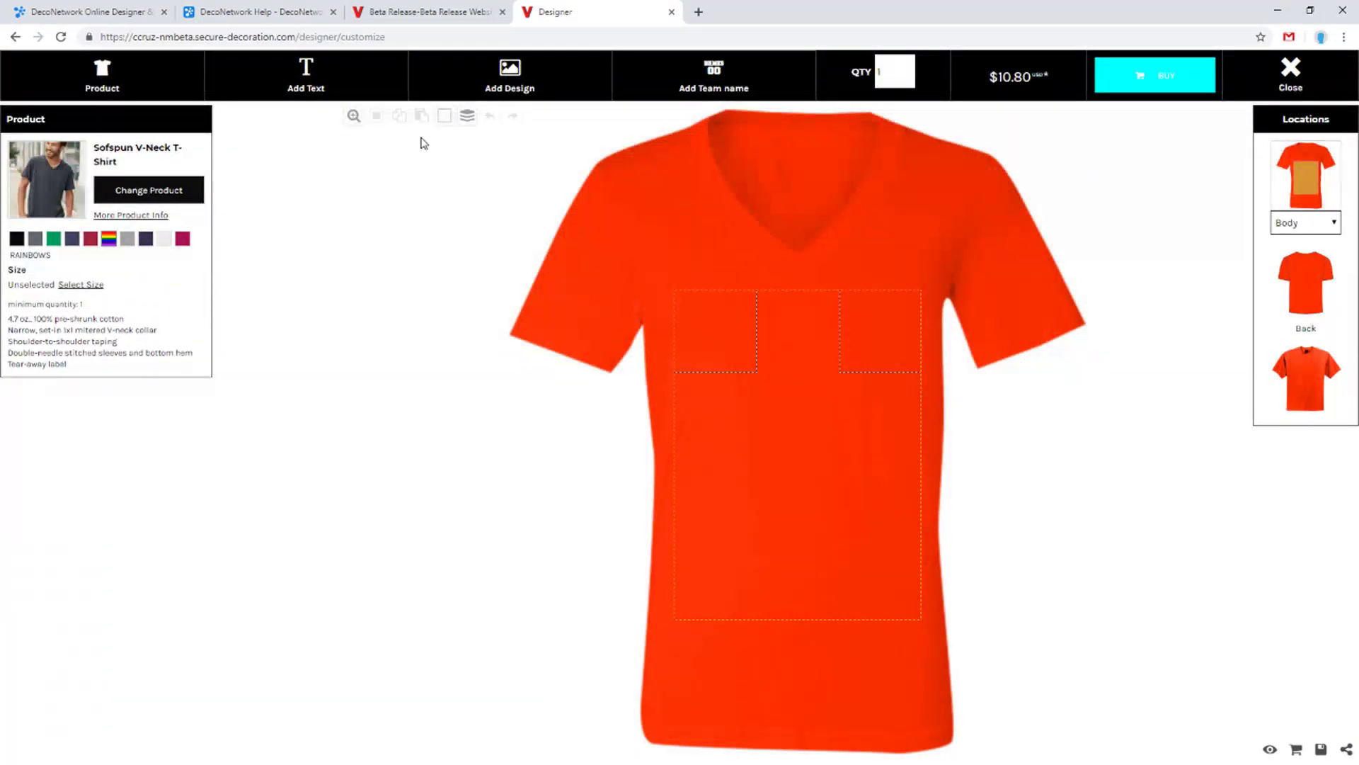
Re-use the existing Google screen print design on the Sofspun V-Neck T-Shirt body and move it to the upper chest
click(504, 83)
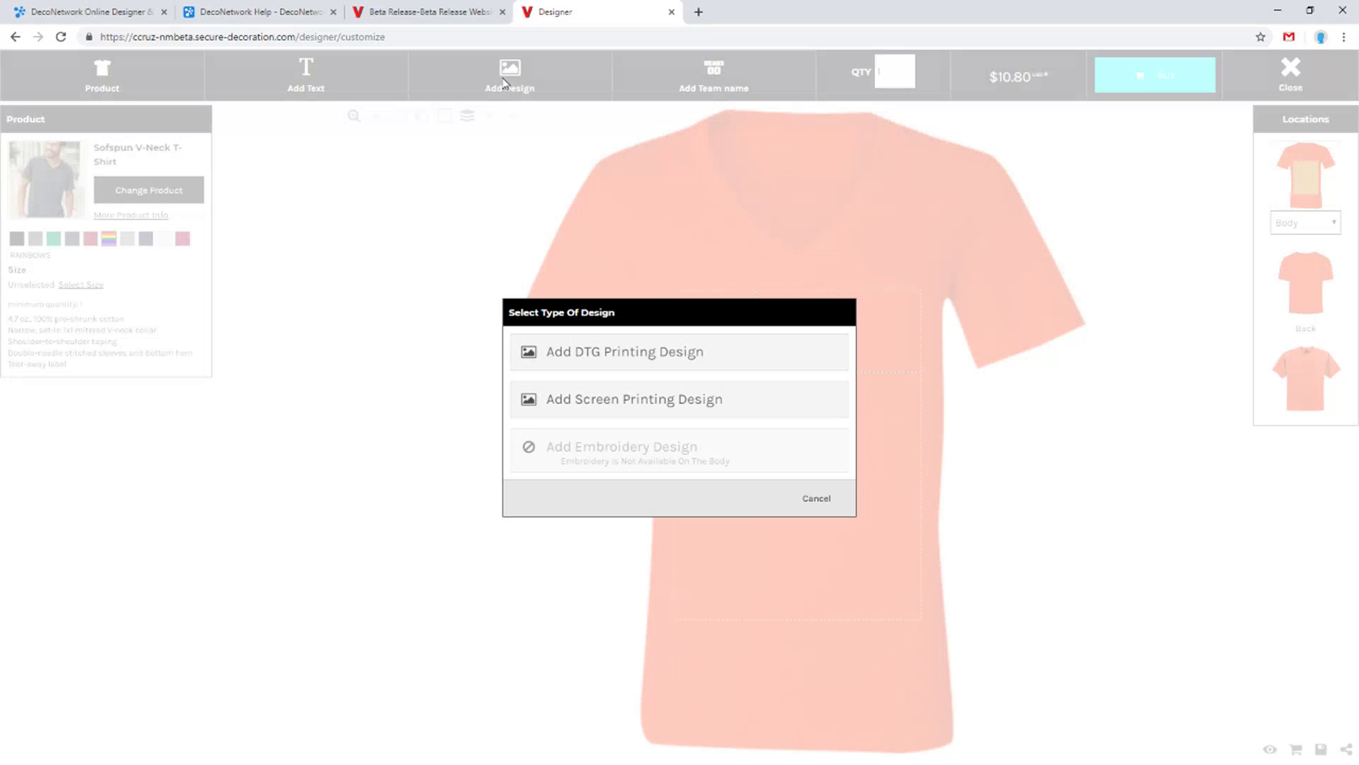
click(610, 414)
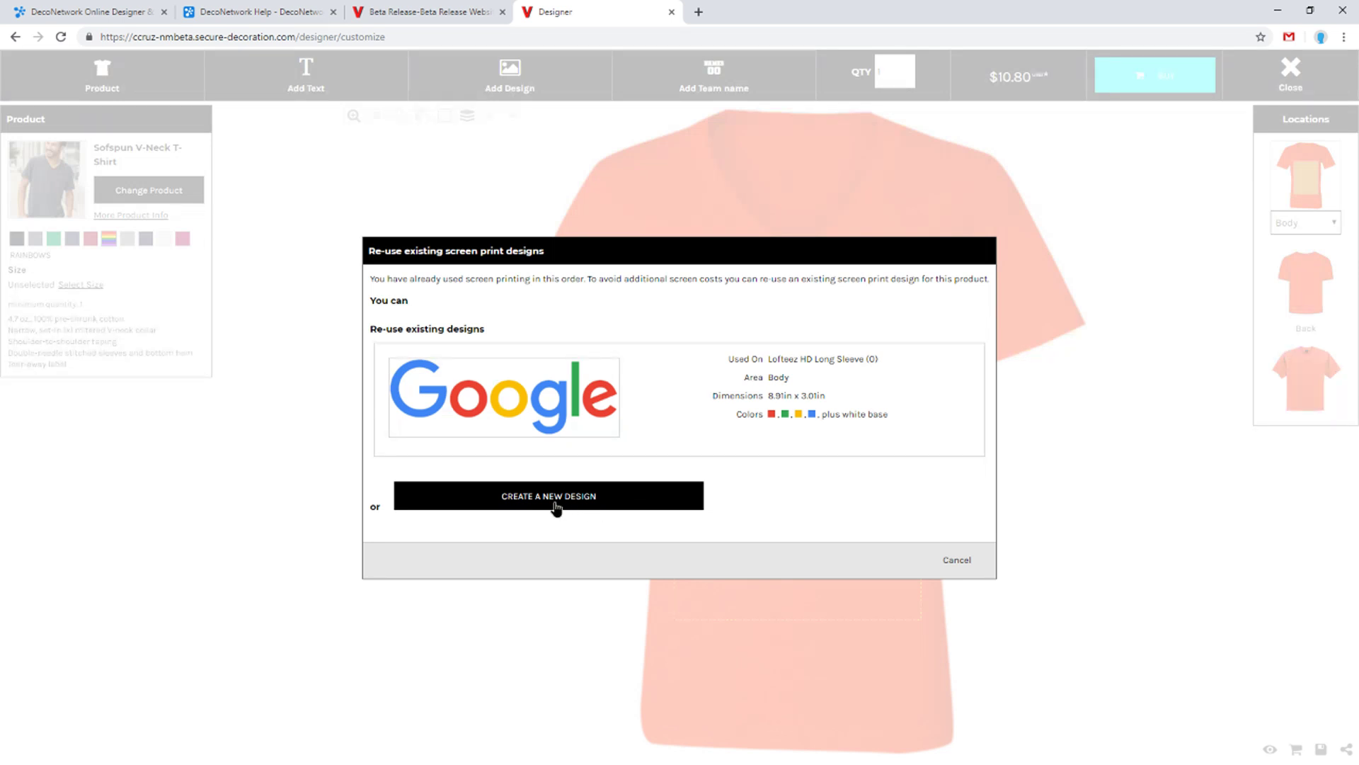
click(655, 447)
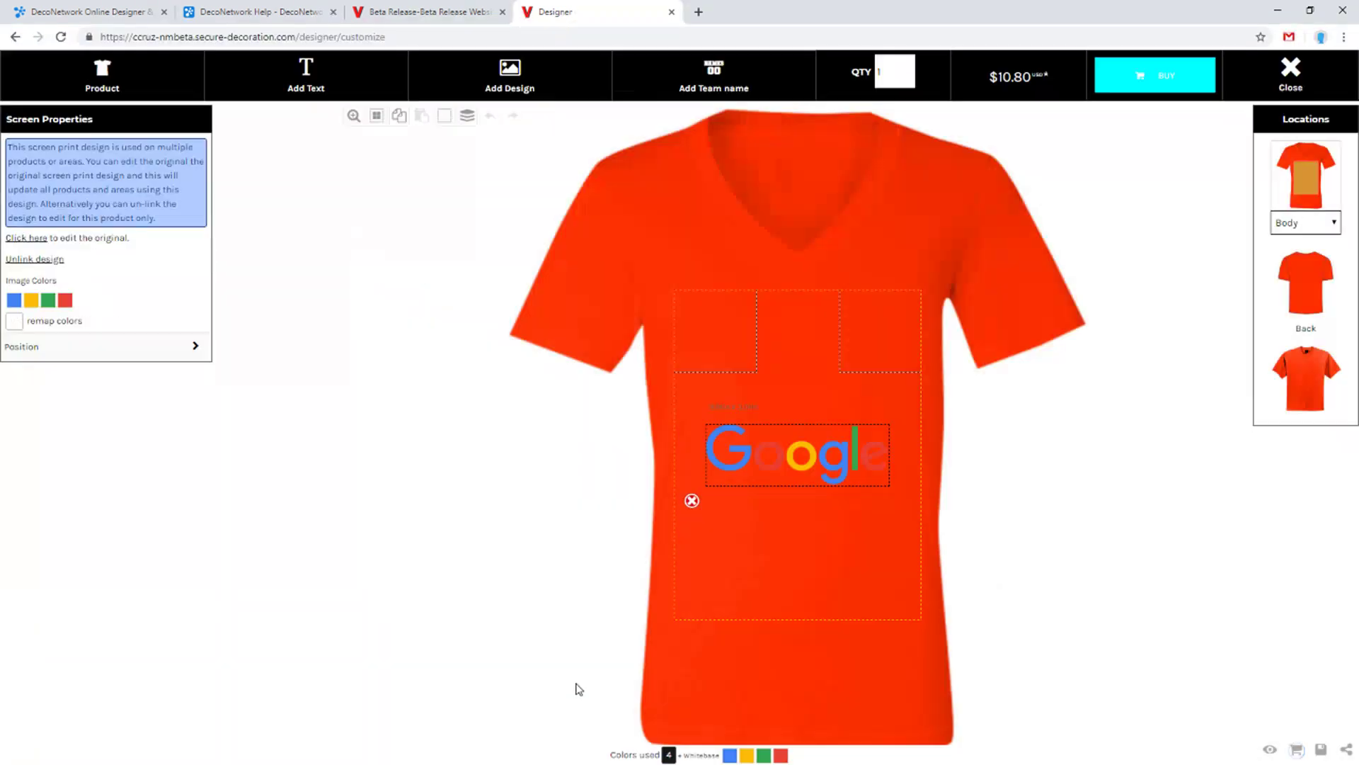
drag(794, 463, 793, 354)
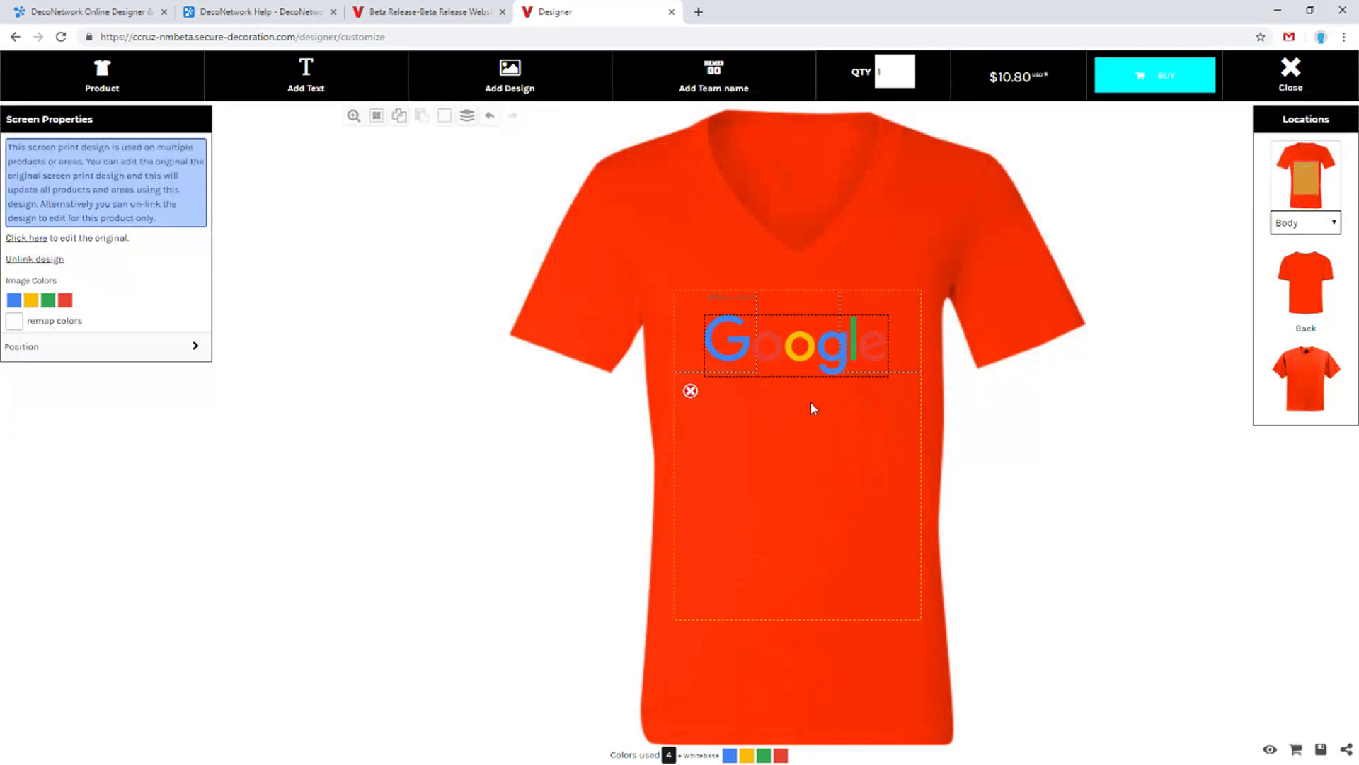
Change the product being decorated to the HD Cotton V-Neck T-Shirt
click(133, 88)
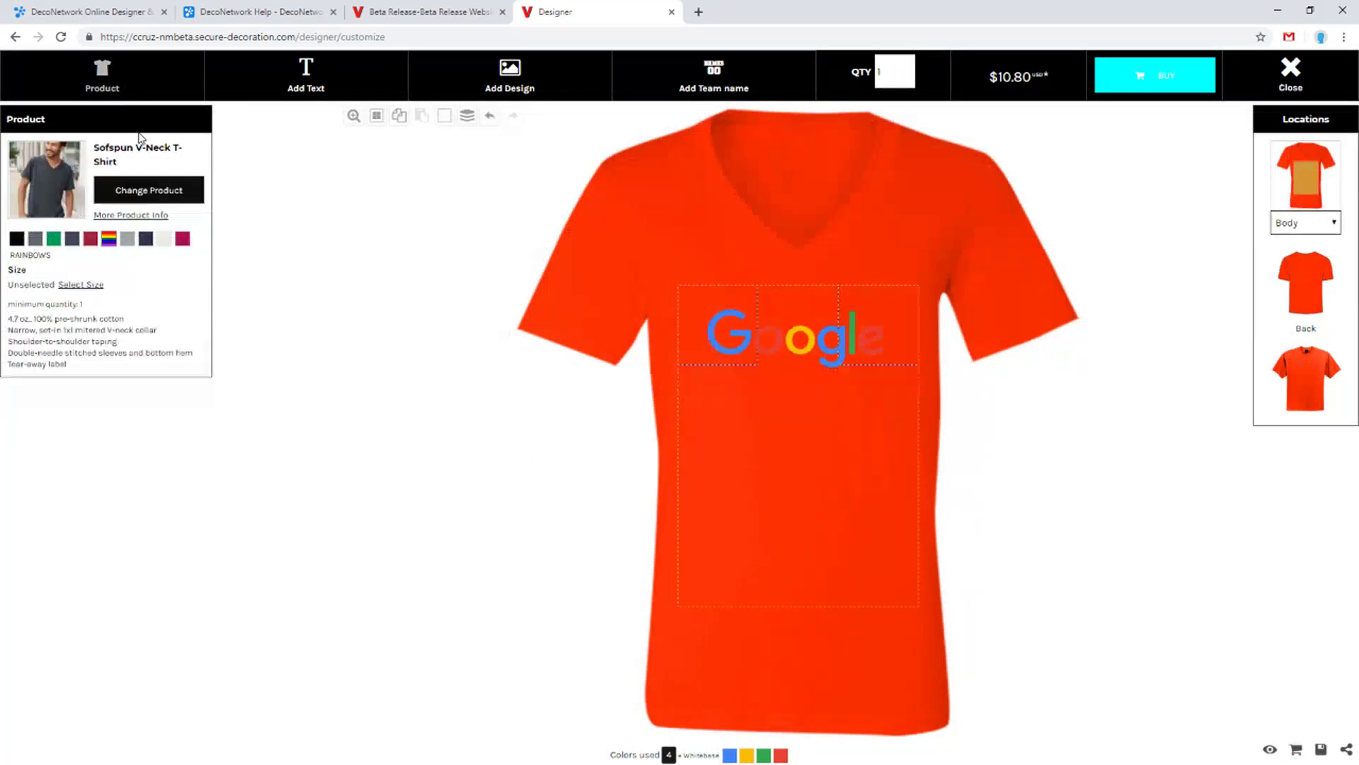
click(157, 189)
click(623, 665)
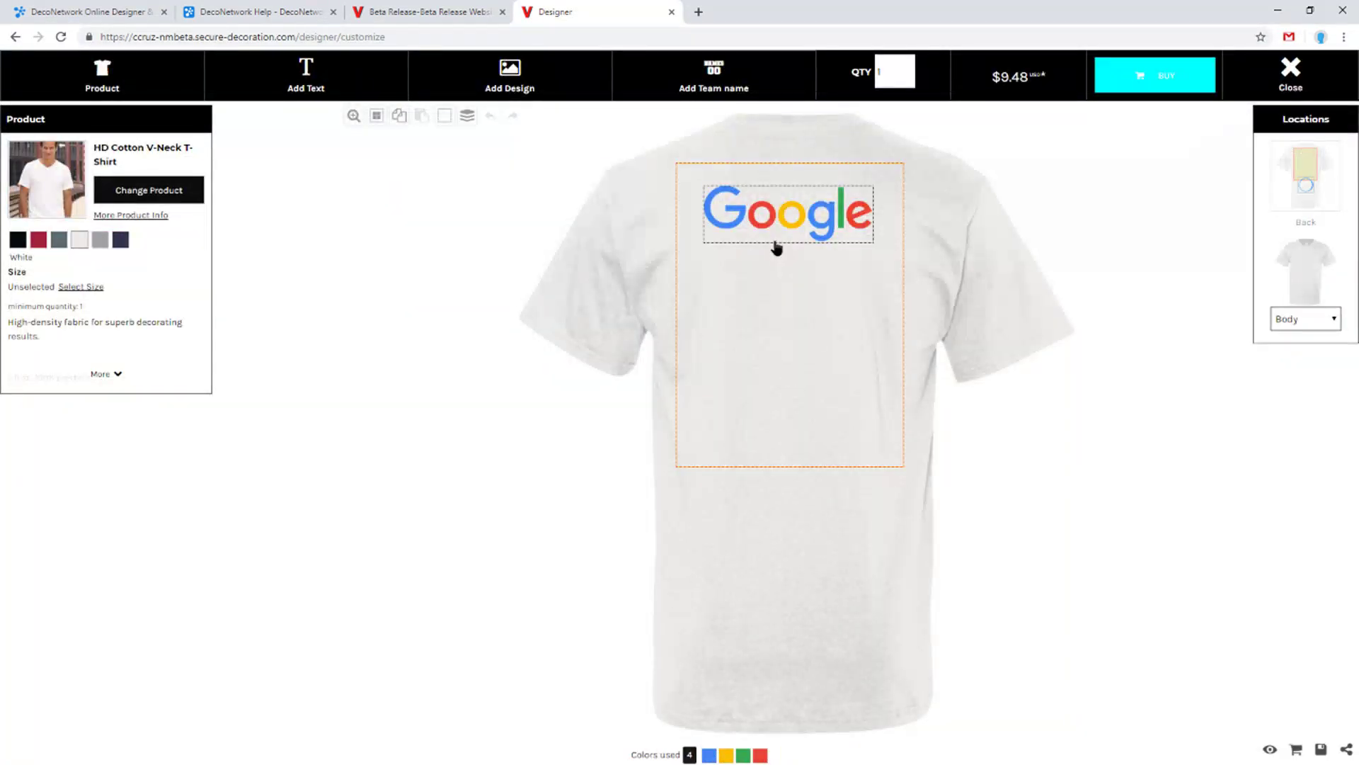
Remove the Google design from the back of the shirt and switch to the front body location
mouse_move(779, 239)
mouse_down()
mouse_move(786, 225)
mouse_move(793, 238)
mouse_up()
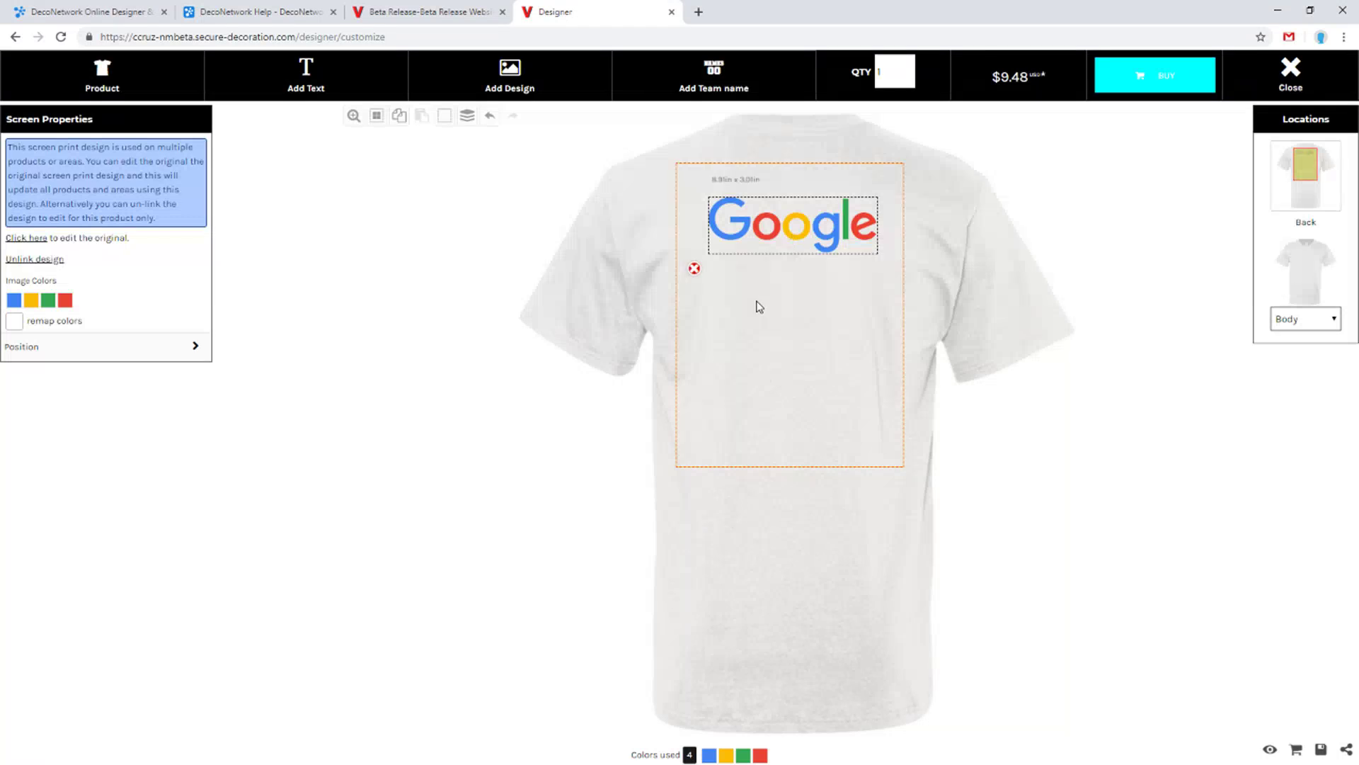
click(694, 268)
click(744, 135)
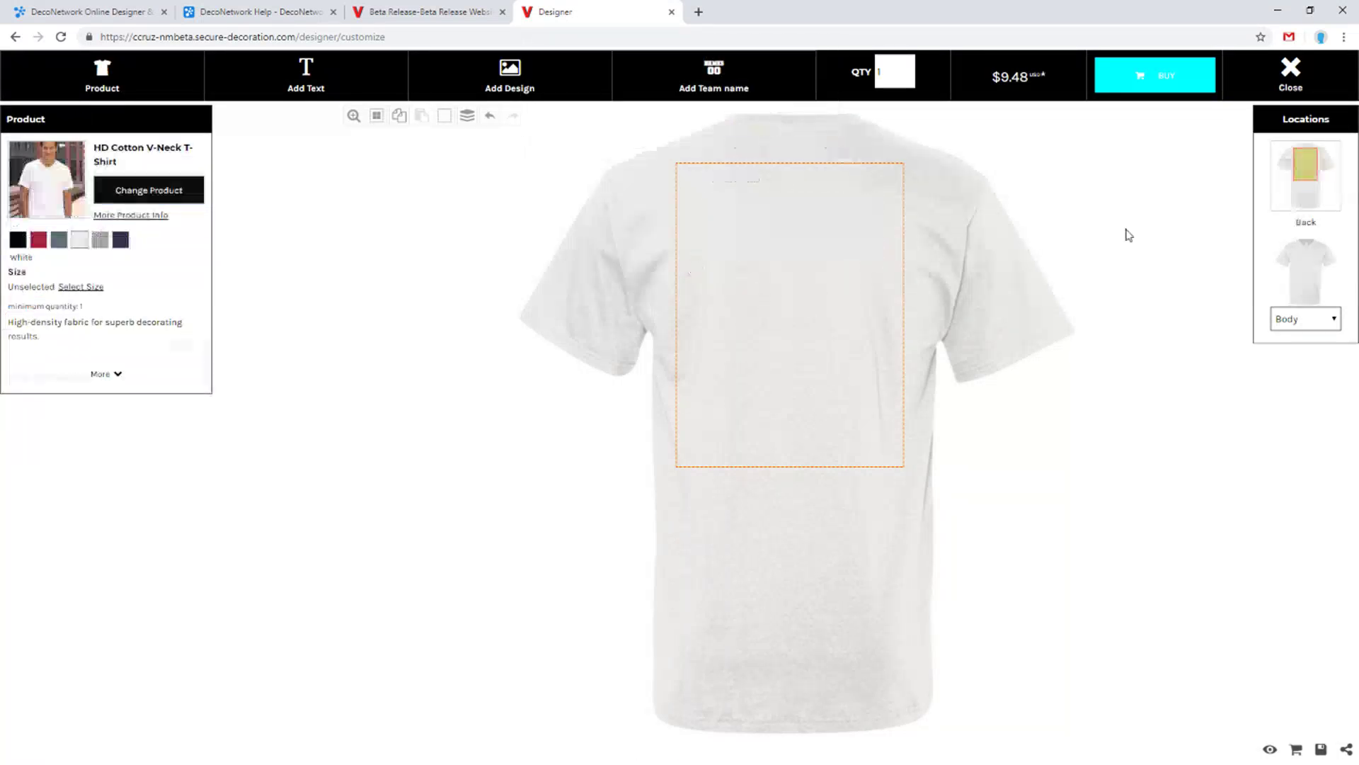
click(1318, 274)
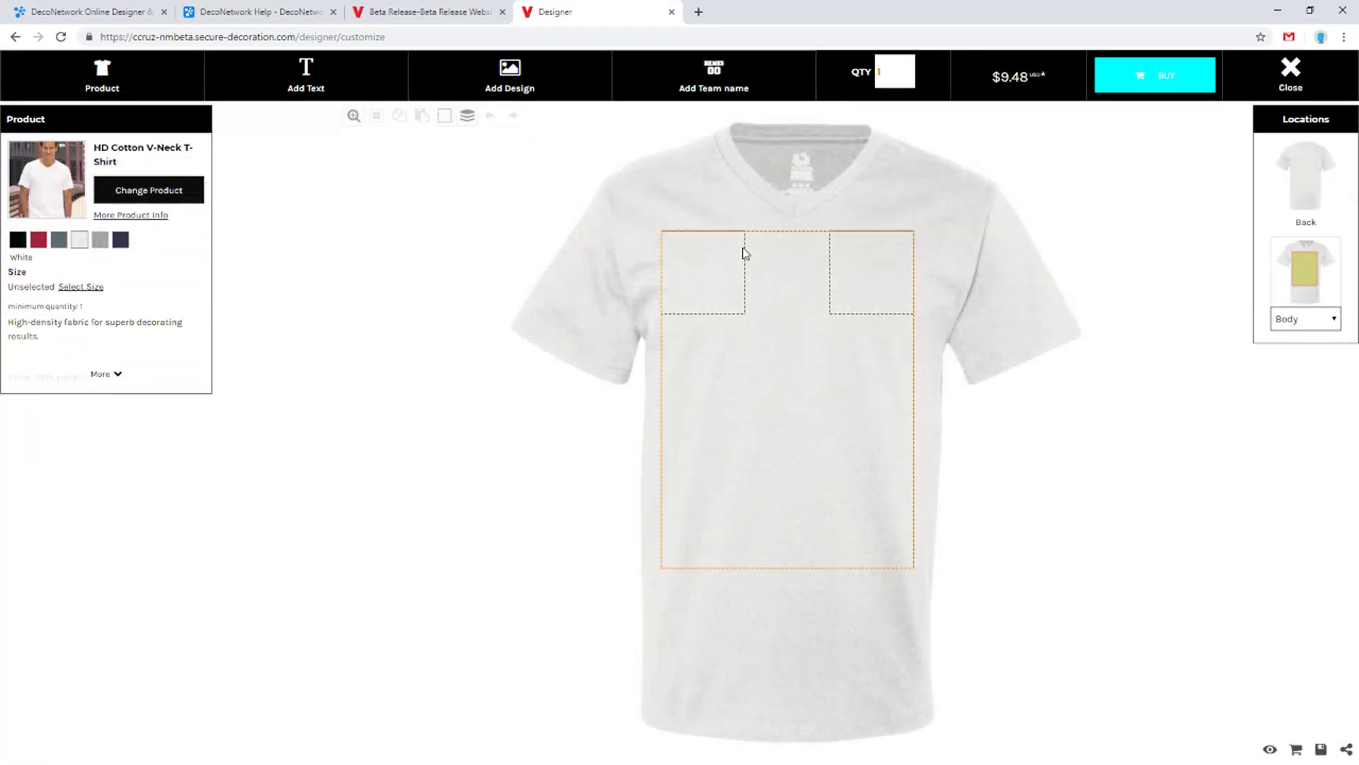
Try re-using the existing Google screen print design on the shirt's front, placed at the upper chest and unlinked from the original
click(499, 81)
click(623, 397)
click(538, 412)
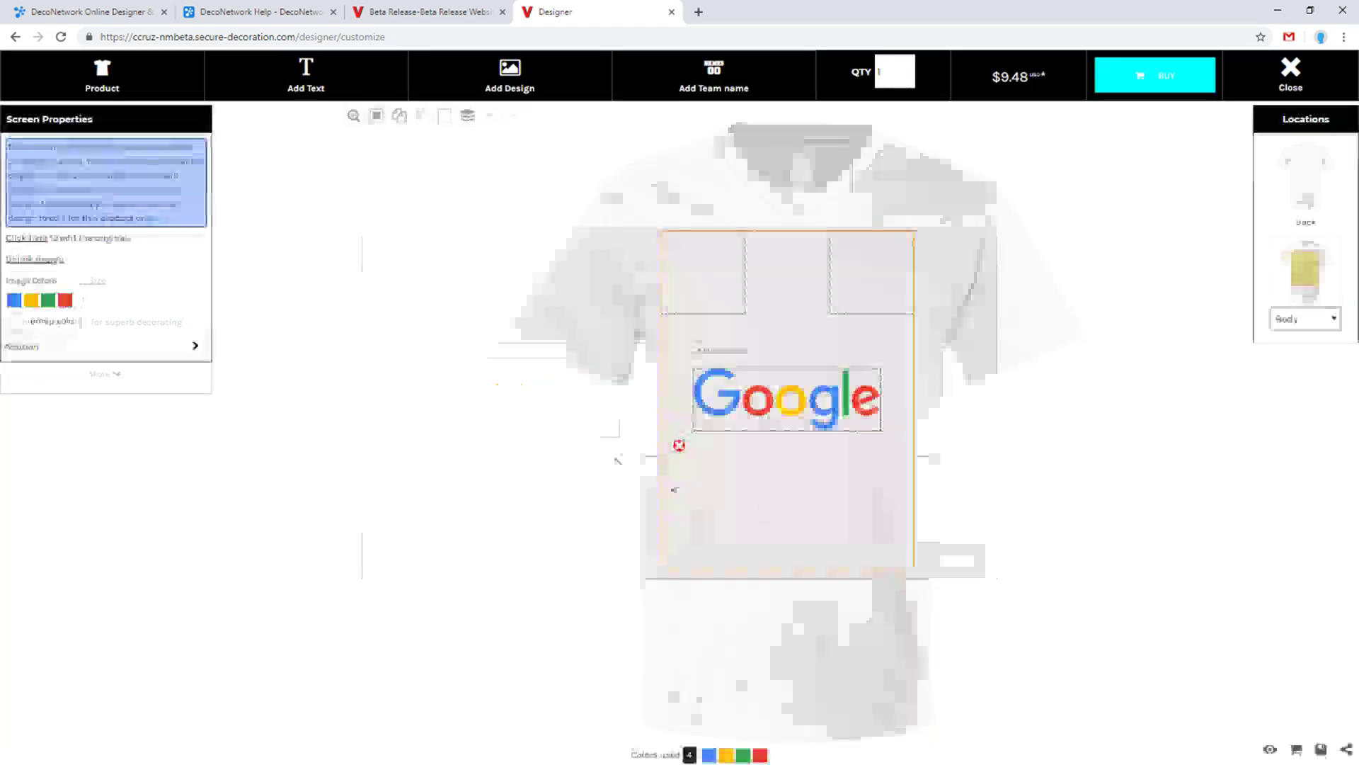
drag(788, 414, 788, 305)
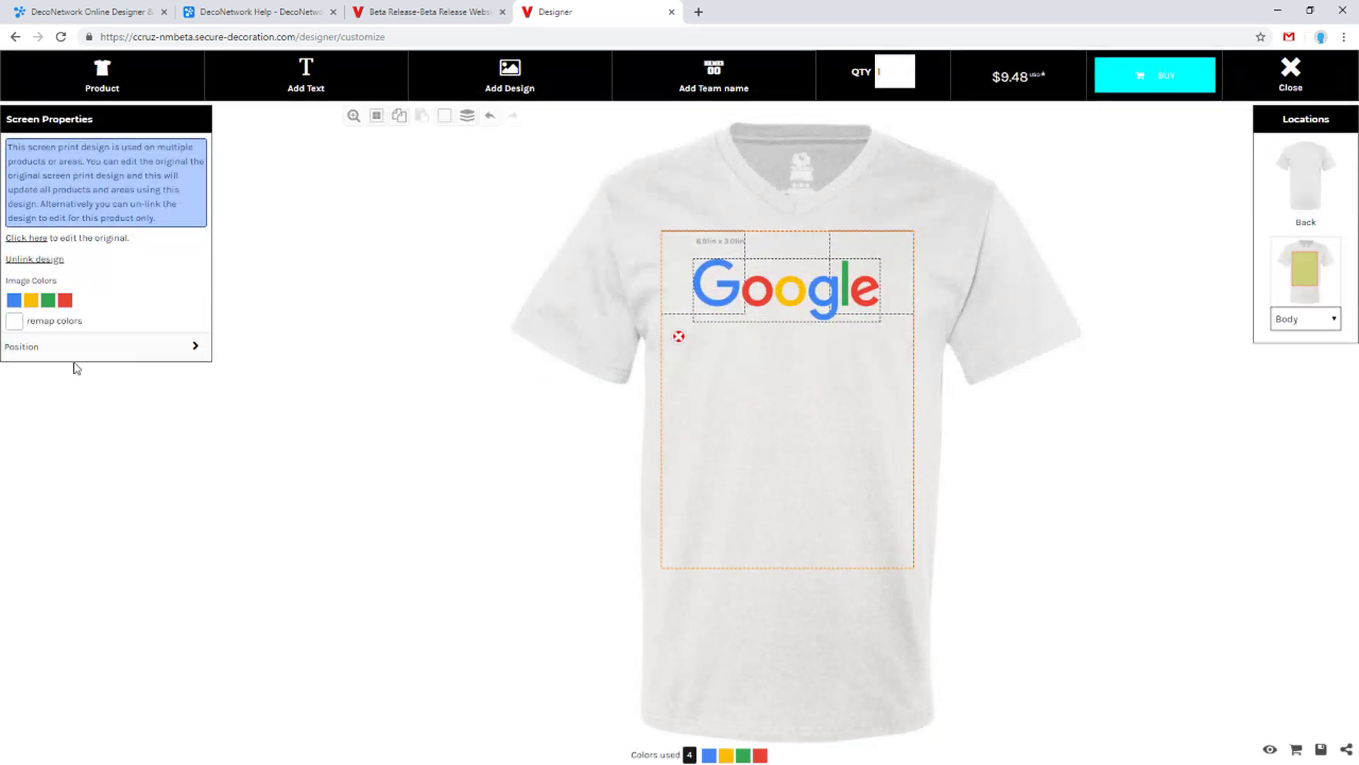
click(39, 259)
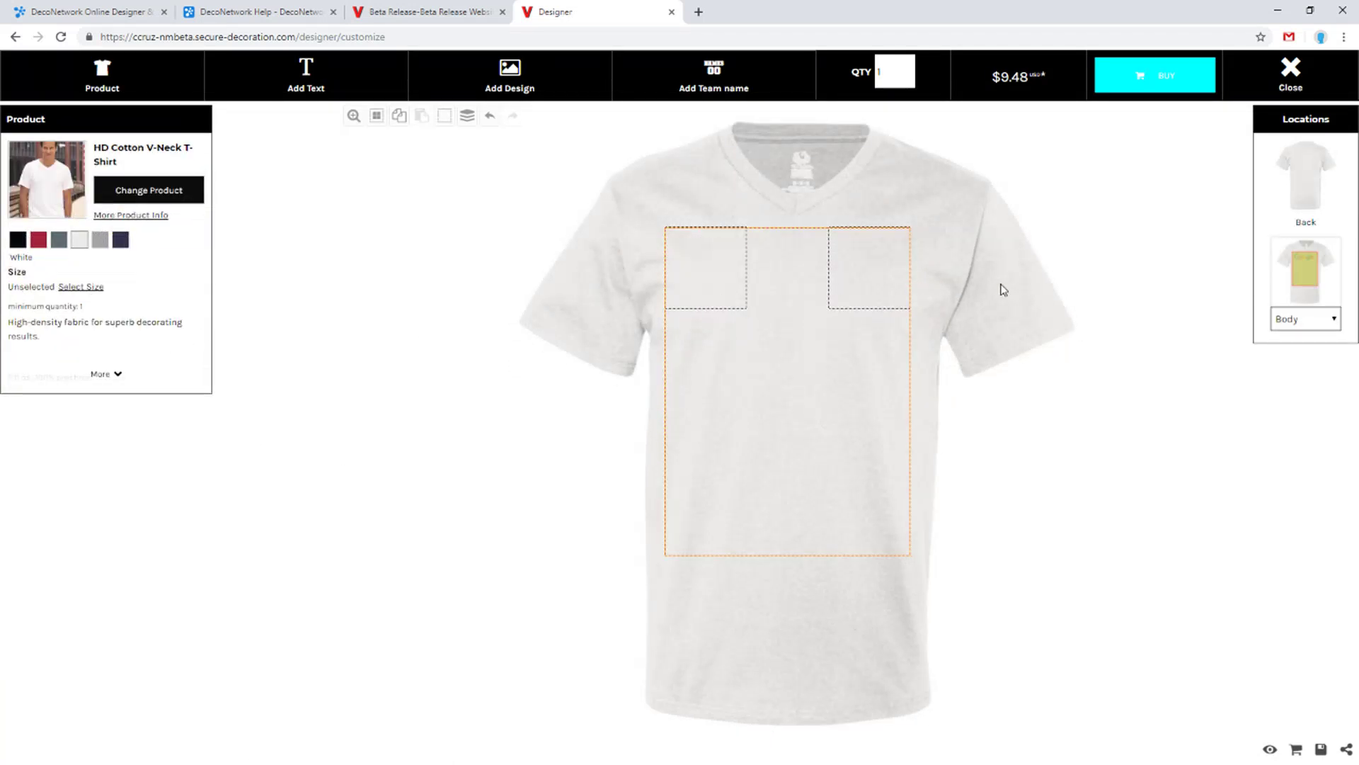
Set the product sizing to a quantity of 24 in size M
click(81, 287)
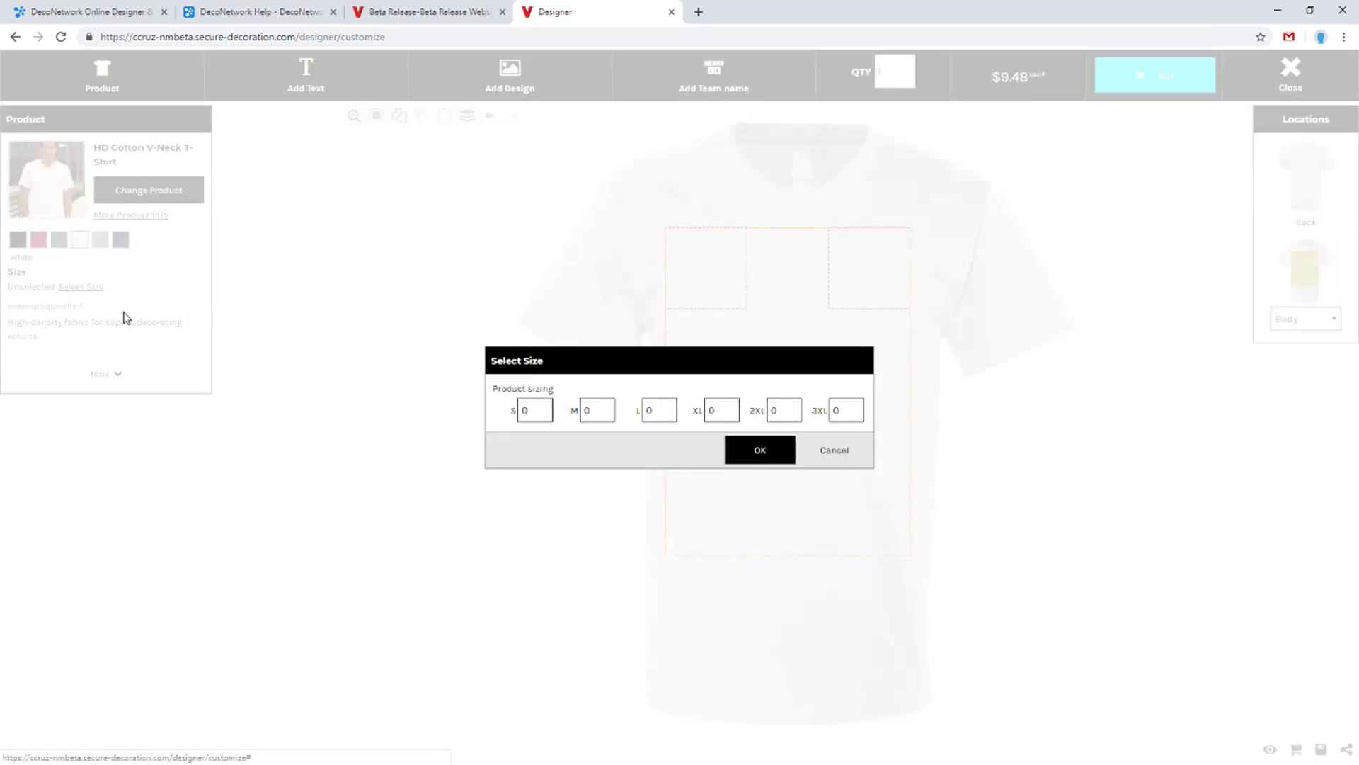
click(599, 412)
text(24)
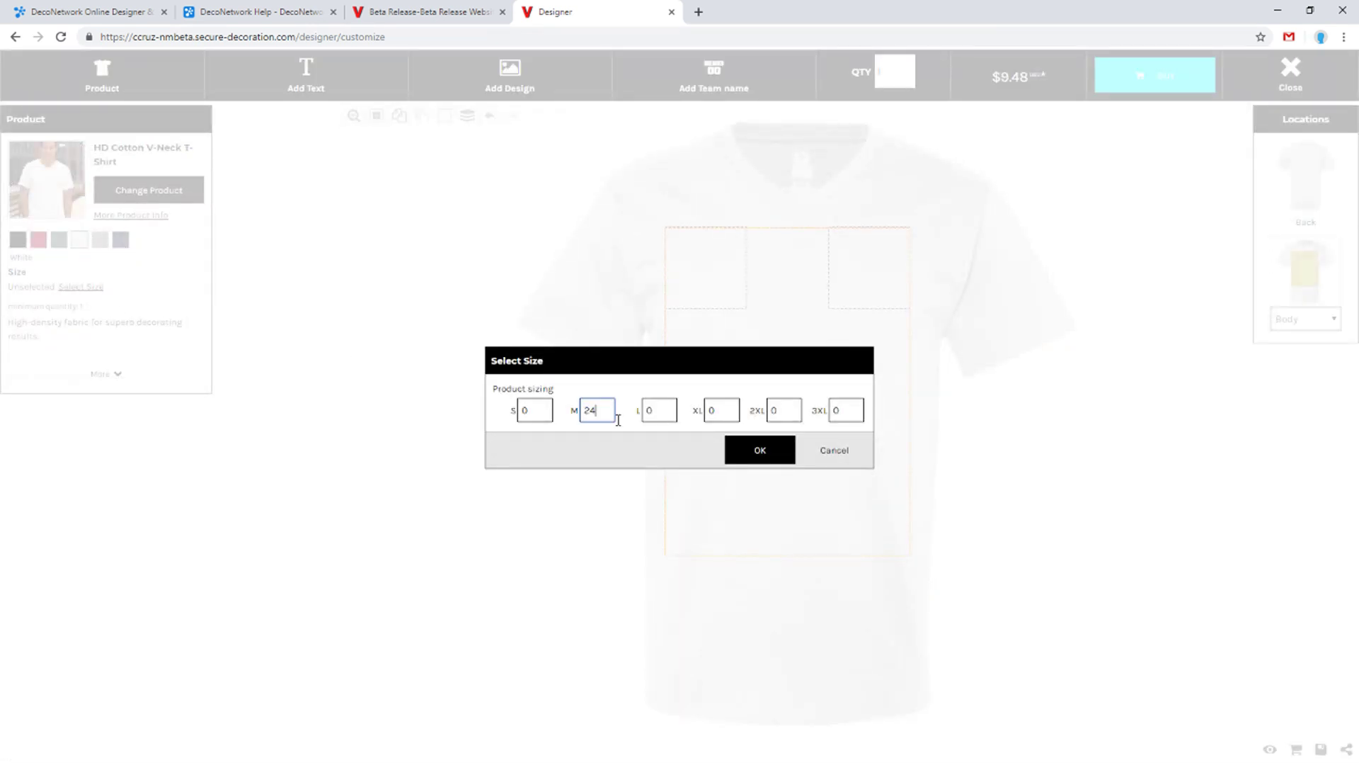
click(761, 459)
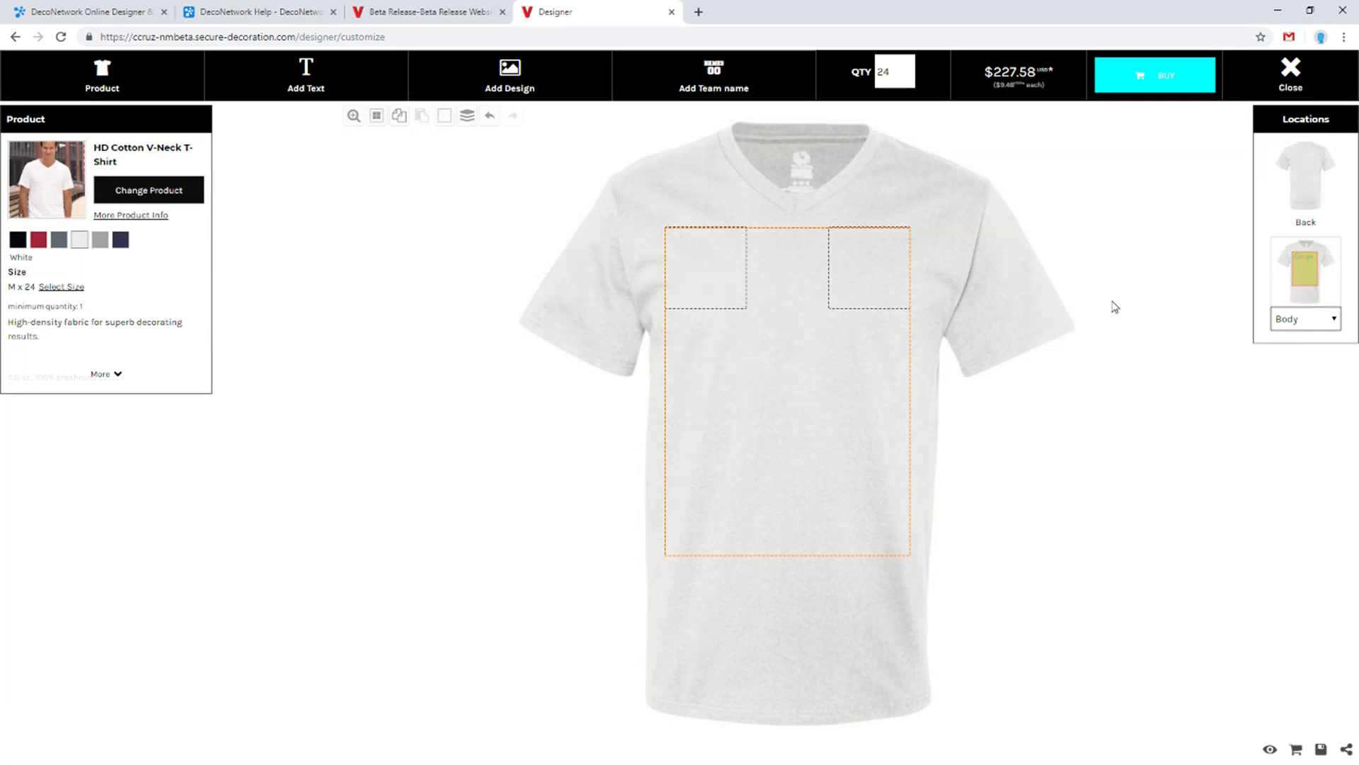
Add the uploaded Google image as a screen printing design on the upper chest, sized about 10.03 x 3.39 in
click(509, 74)
click(690, 398)
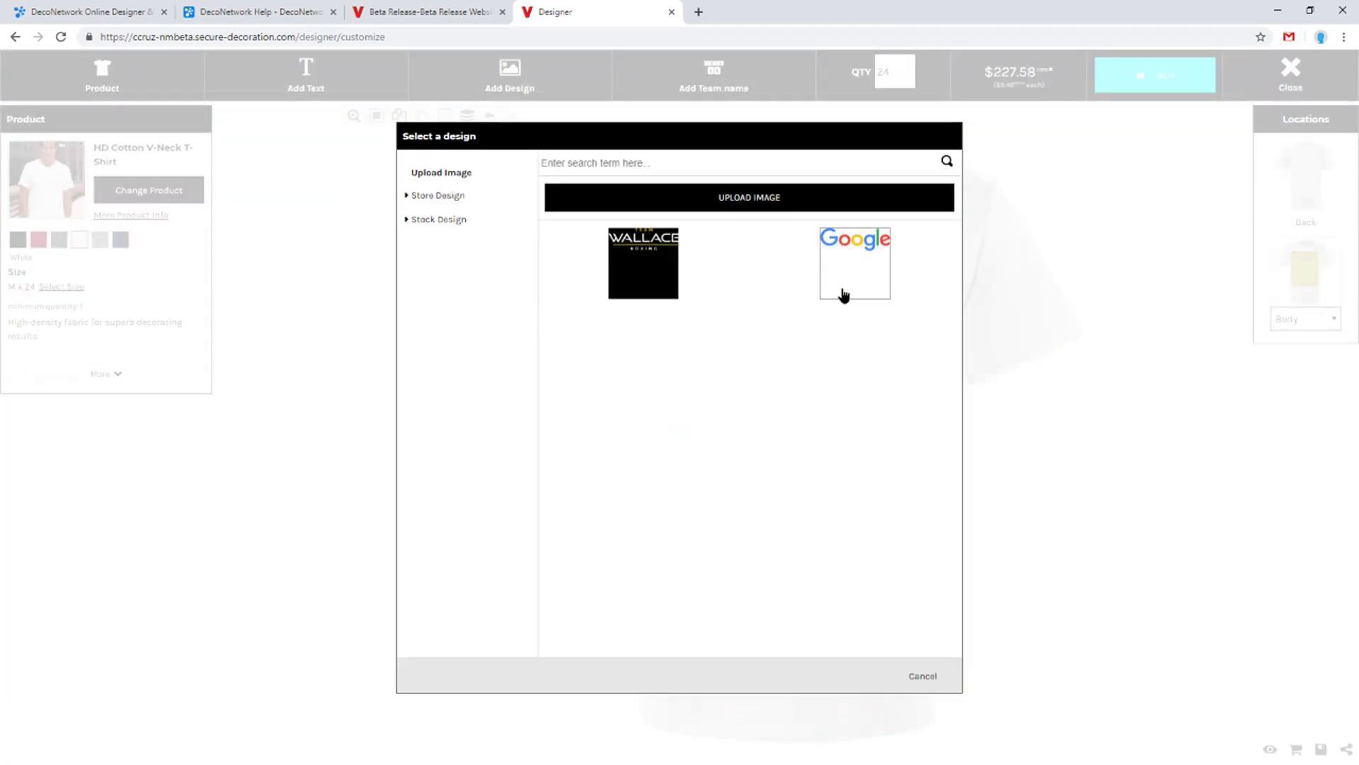
click(844, 296)
click(614, 382)
click(896, 524)
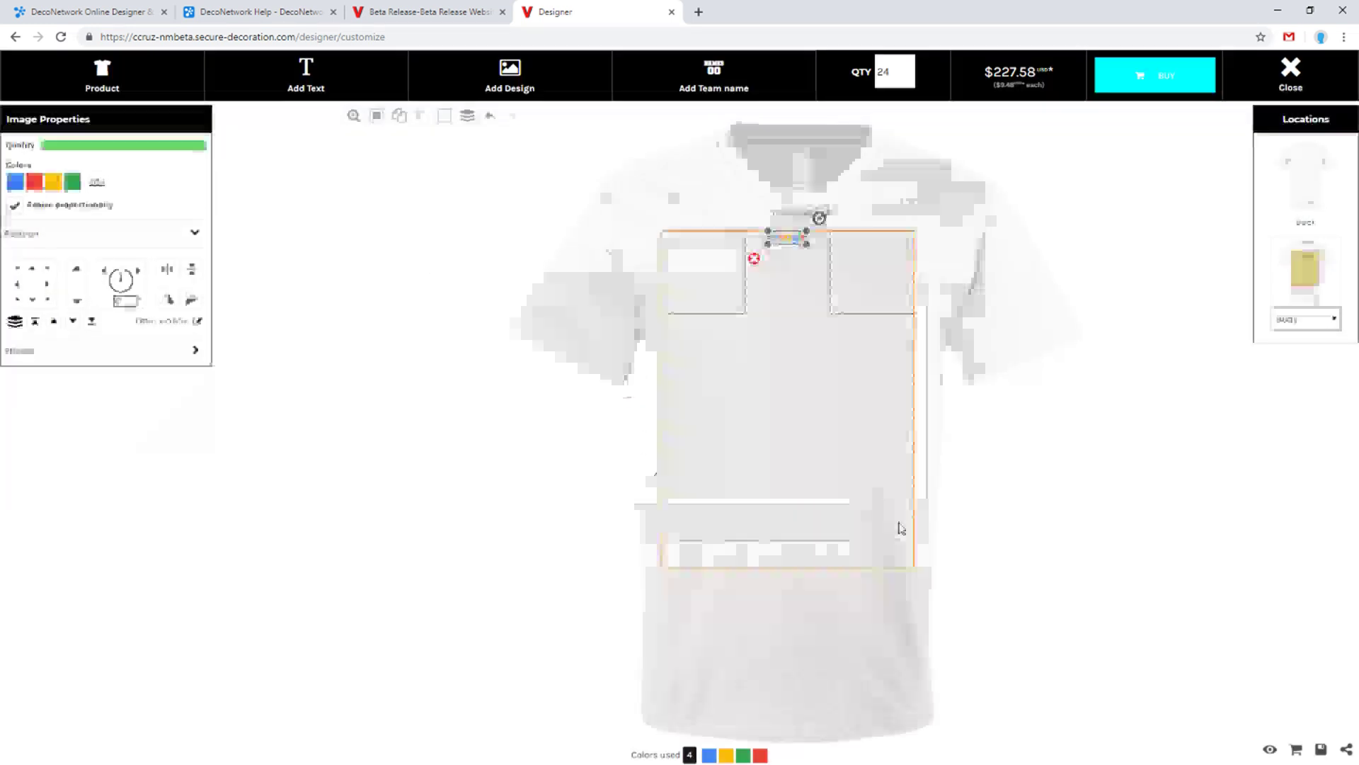
drag(790, 255, 782, 340)
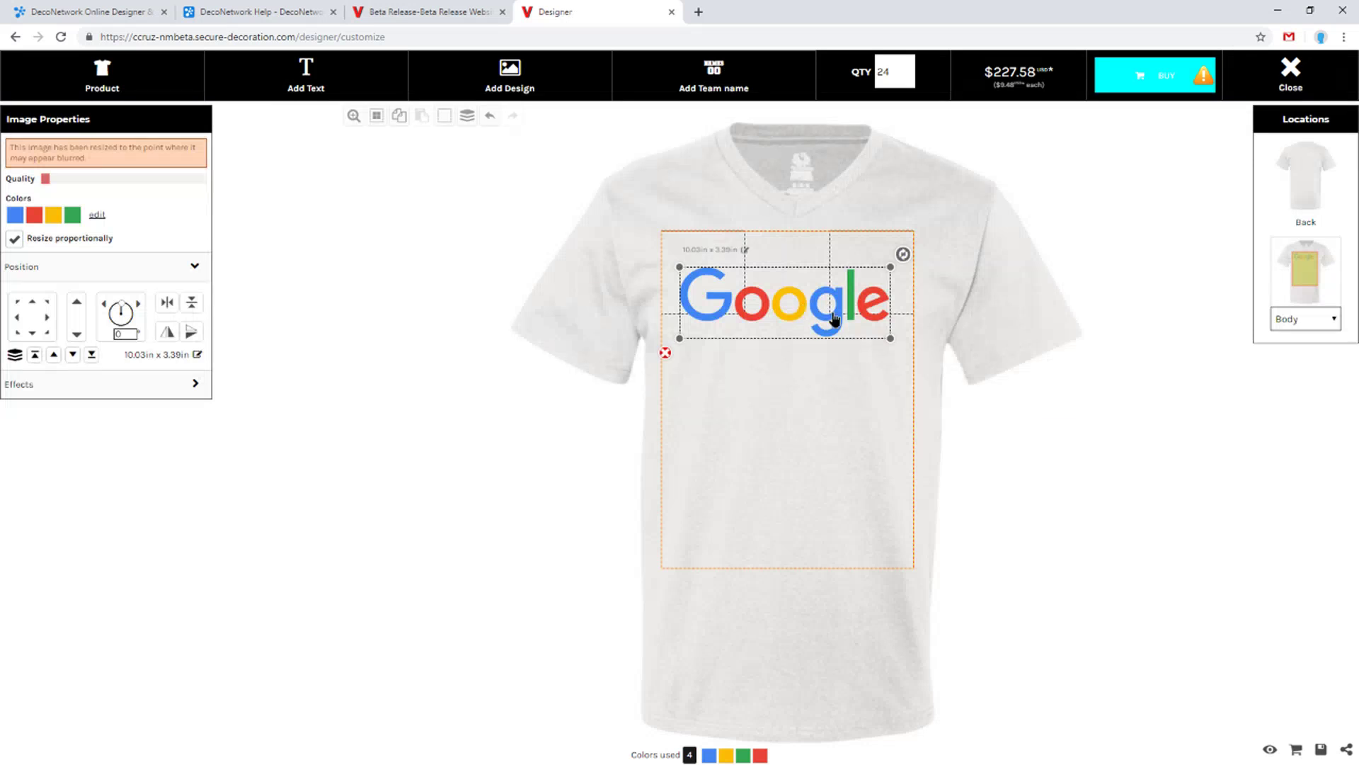
Add the decorated shirt to the cart, accepting the image quality, and check the Screen Setup thumbnails before returning to the designer
click(1169, 89)
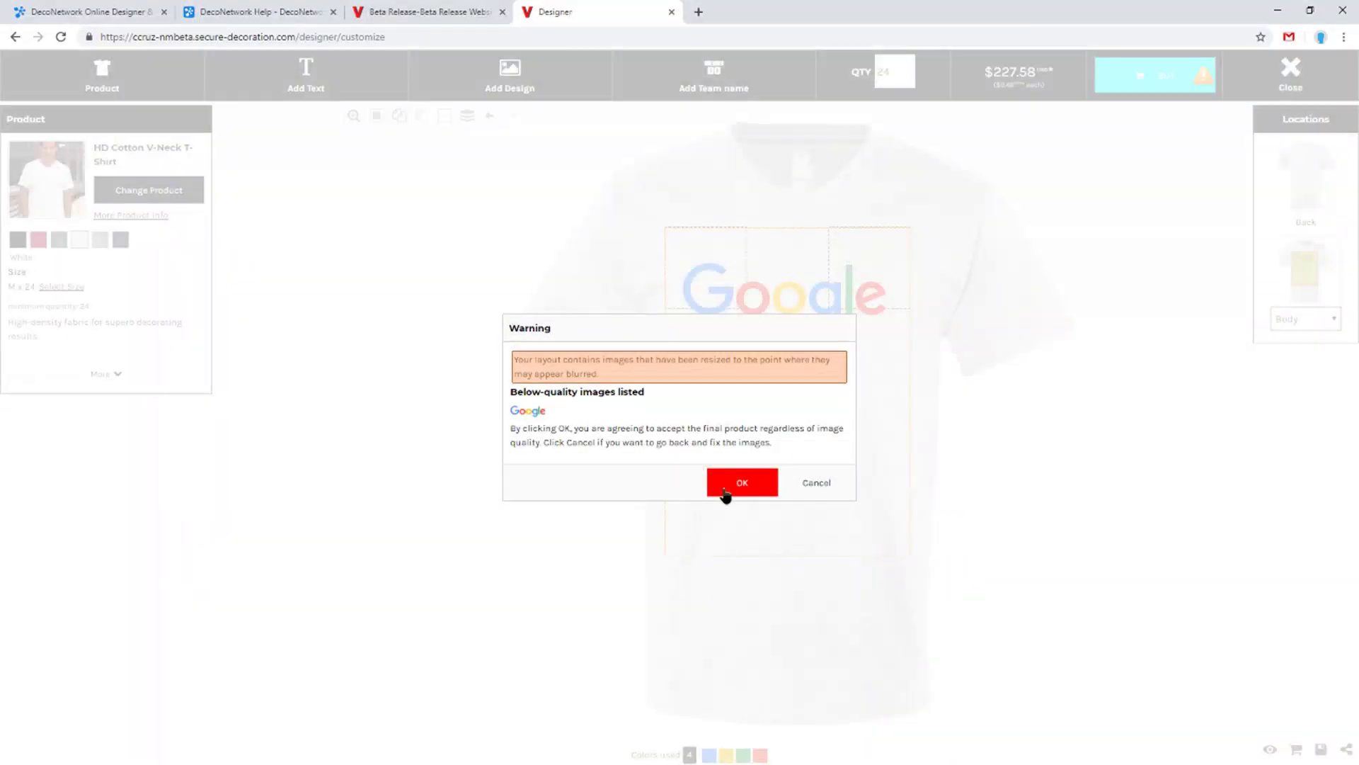
click(733, 488)
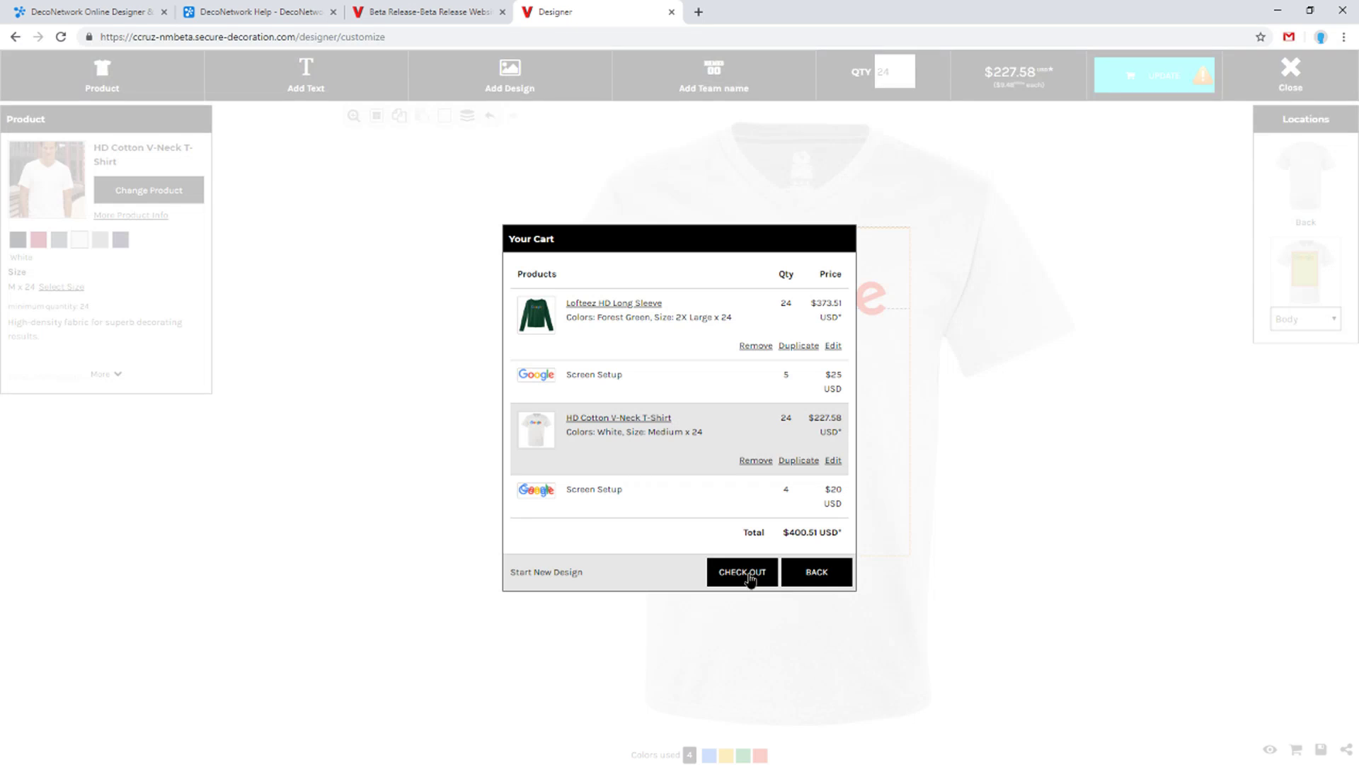
click(818, 573)
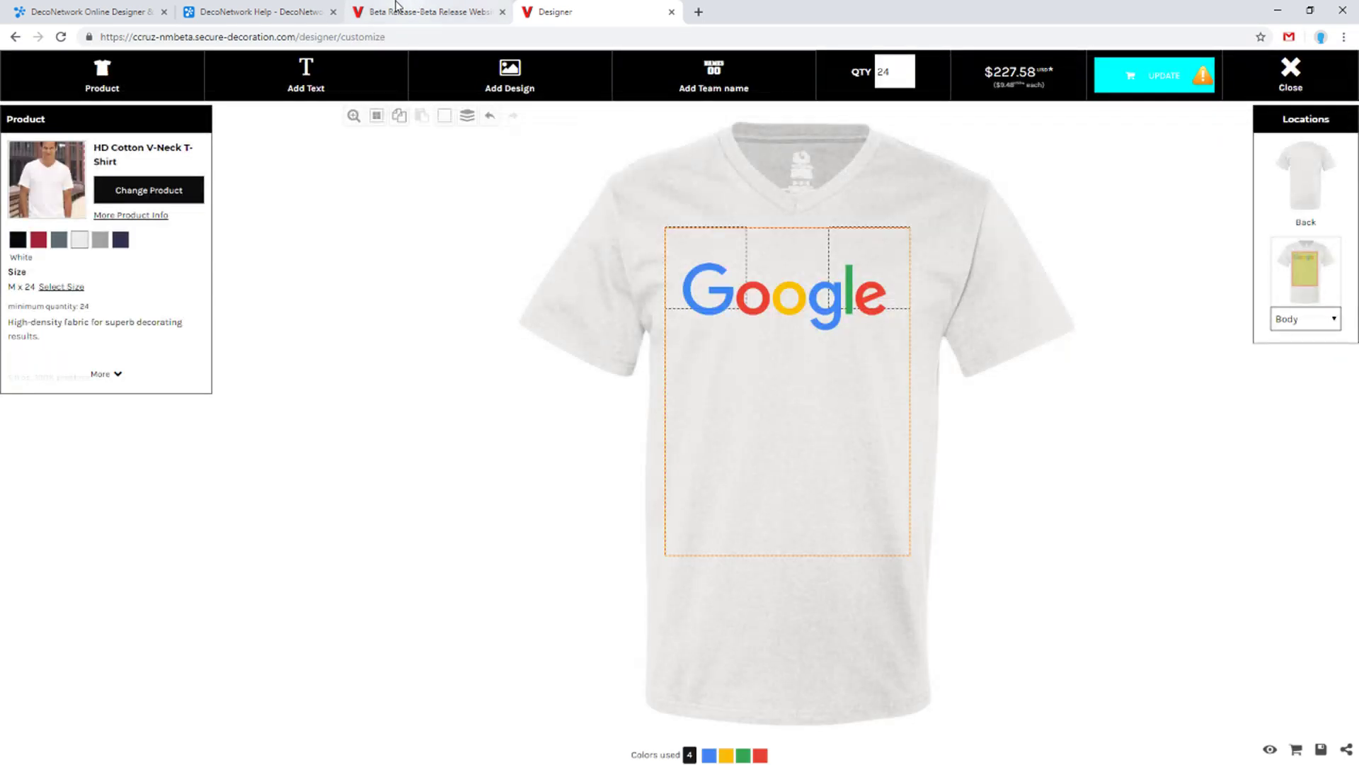
Return to the Version 8.012 release notes and review the improved and fixed entries from DNC-23303 to DNC-23497
click(287, 9)
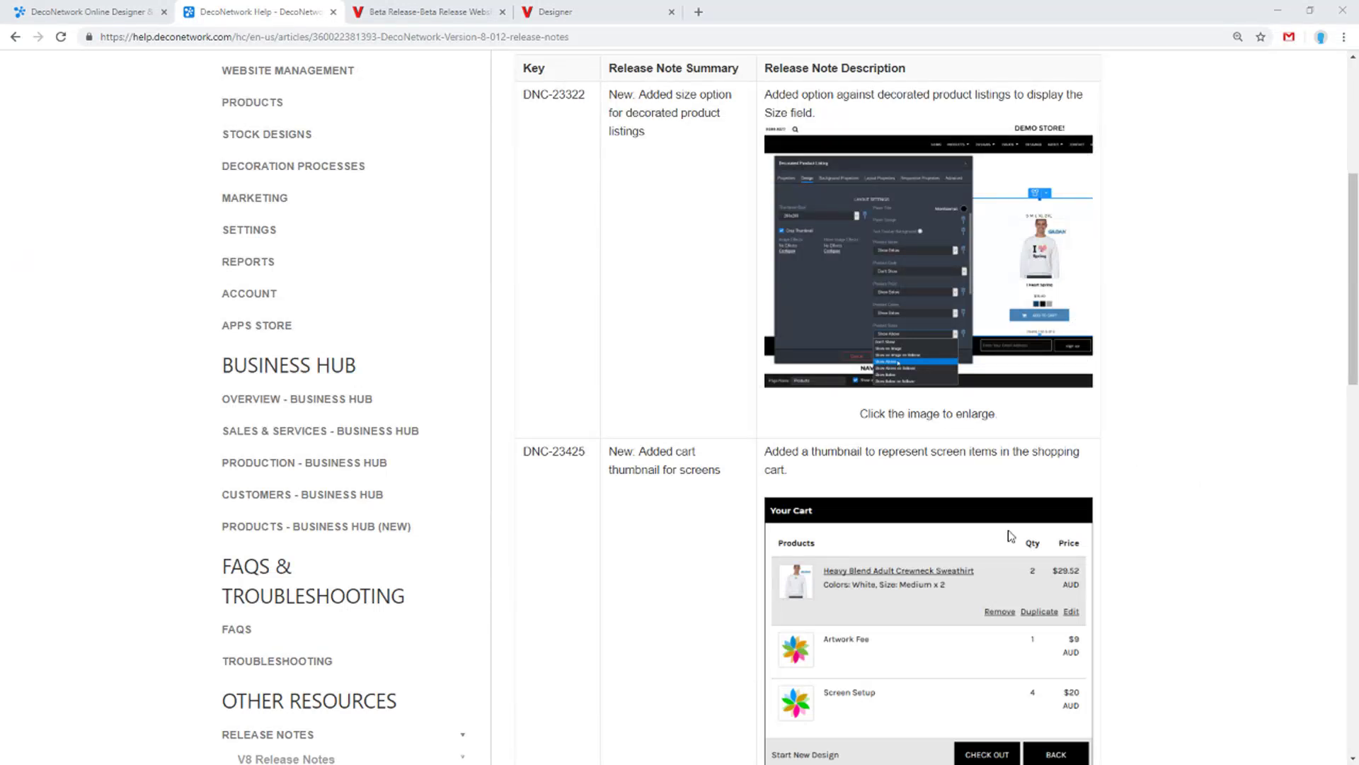
scroll(1011, 536, down, 5)
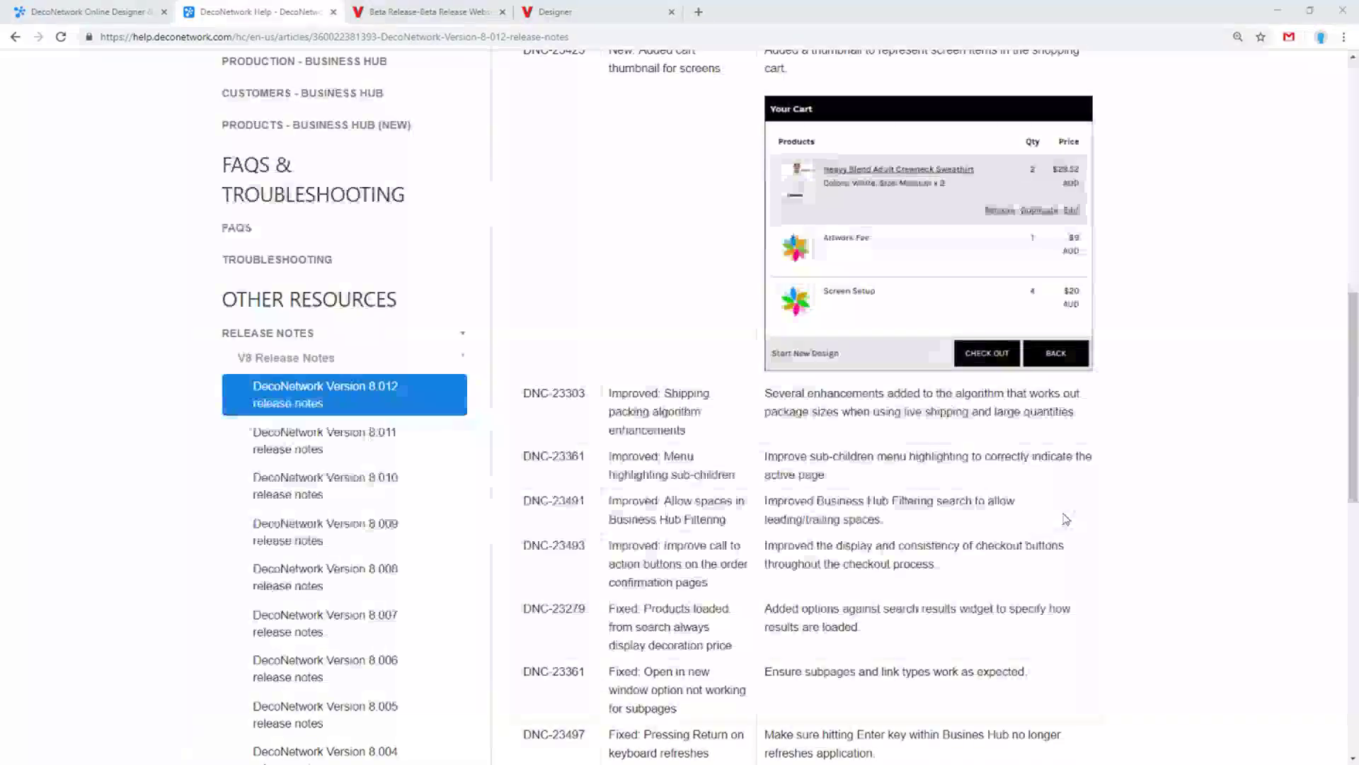
scroll(1066, 519, down, 1)
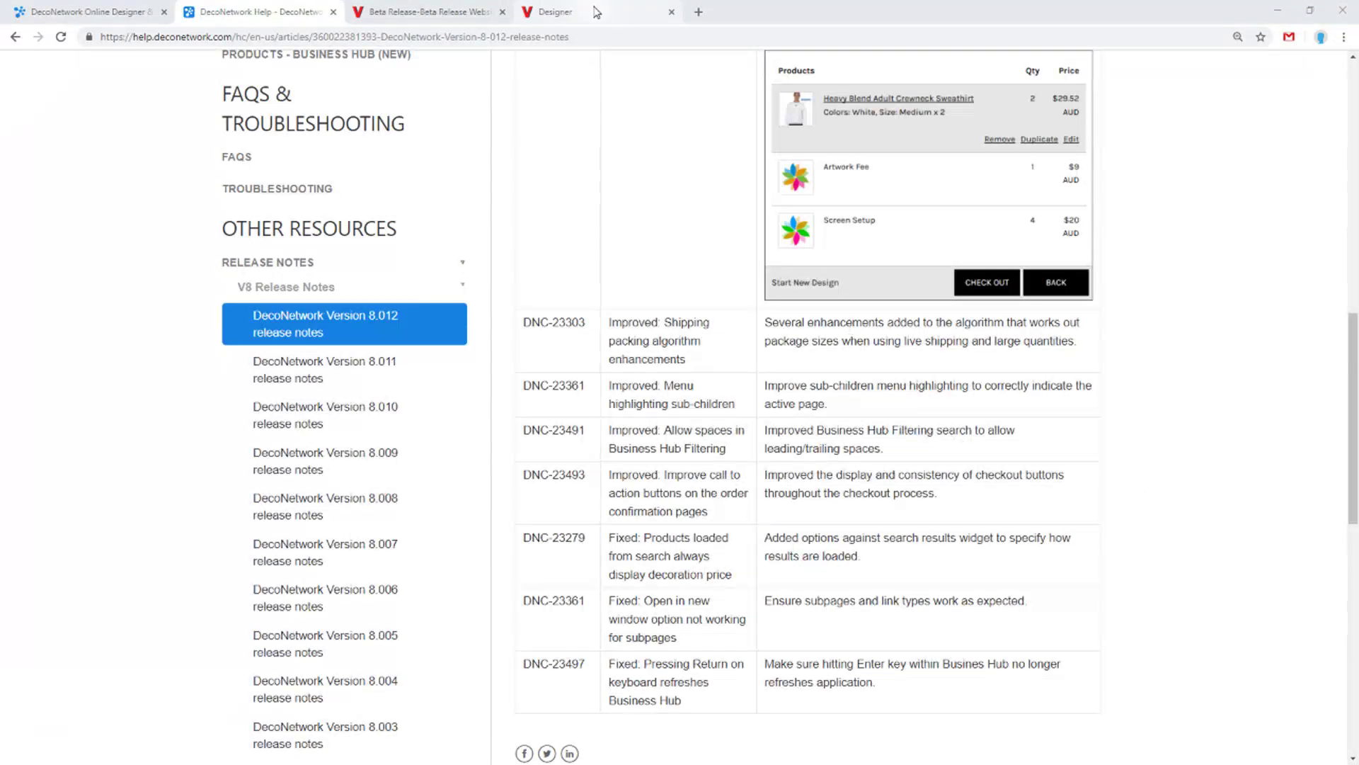
Open the live store's home page and examine the sub-page menus in its navigation bar
click(567, 12)
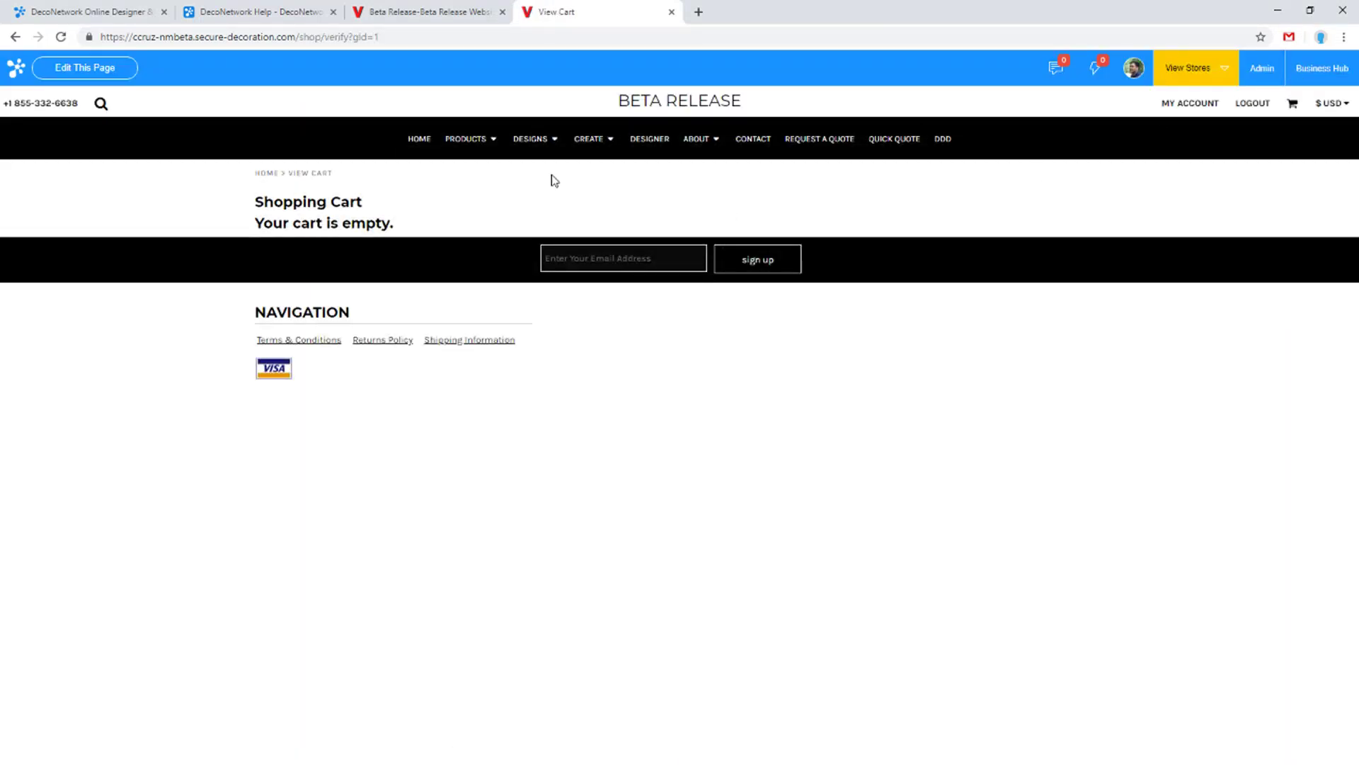
mouse_move(467, 154)
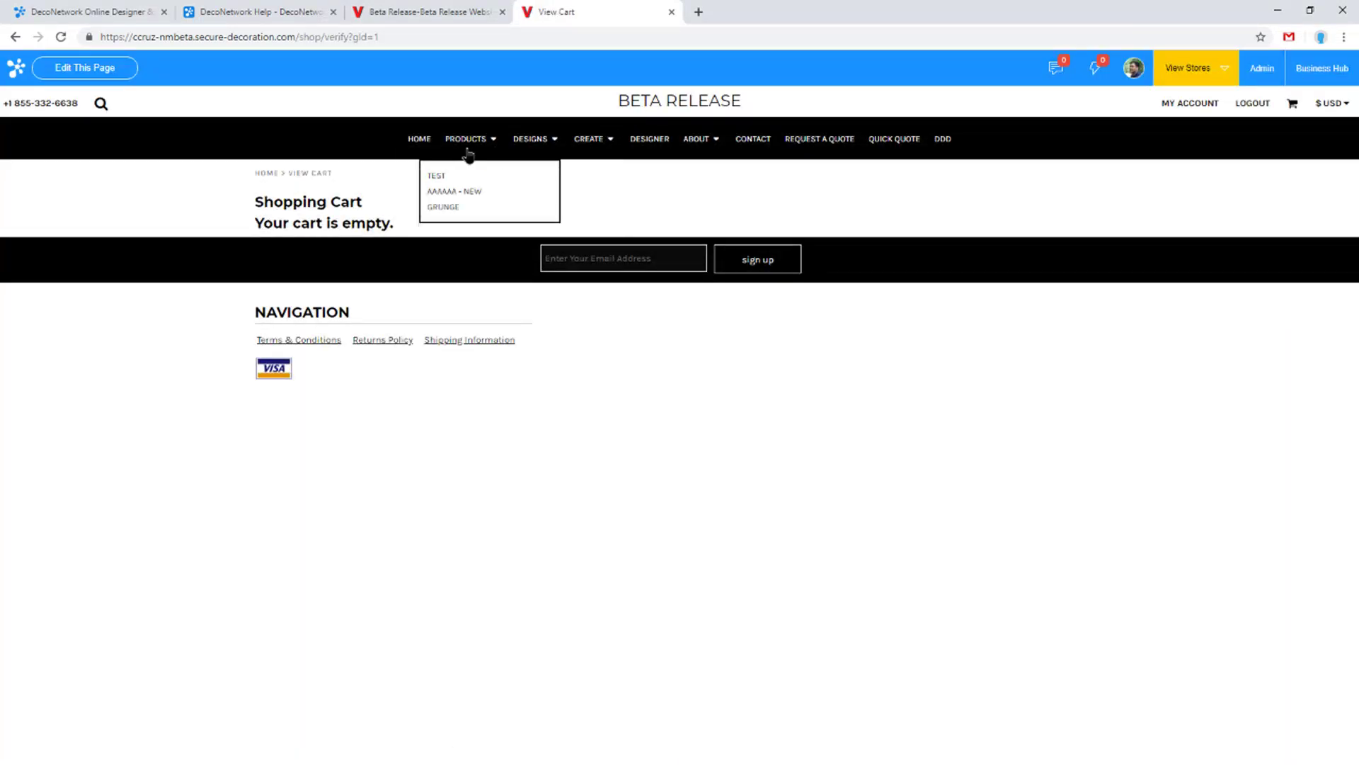
click(420, 142)
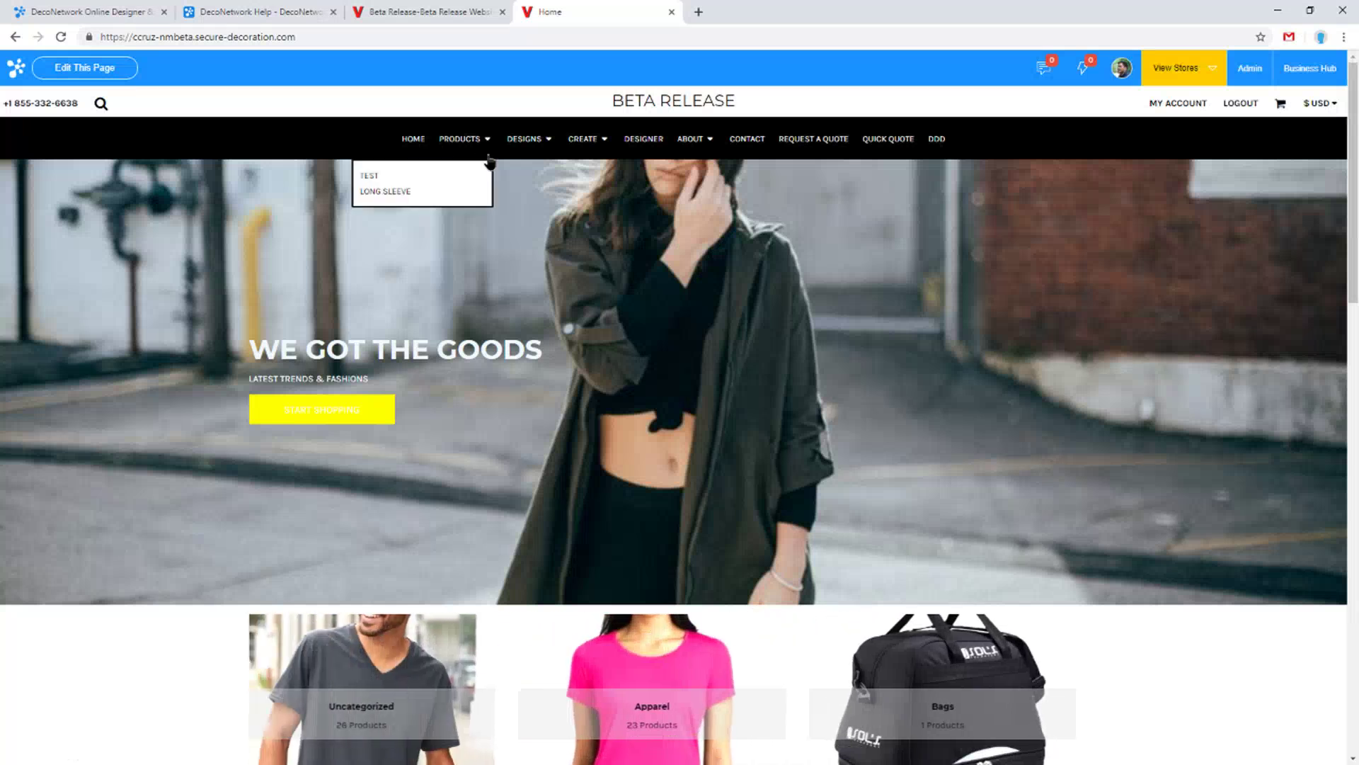
mouse_move(545, 144)
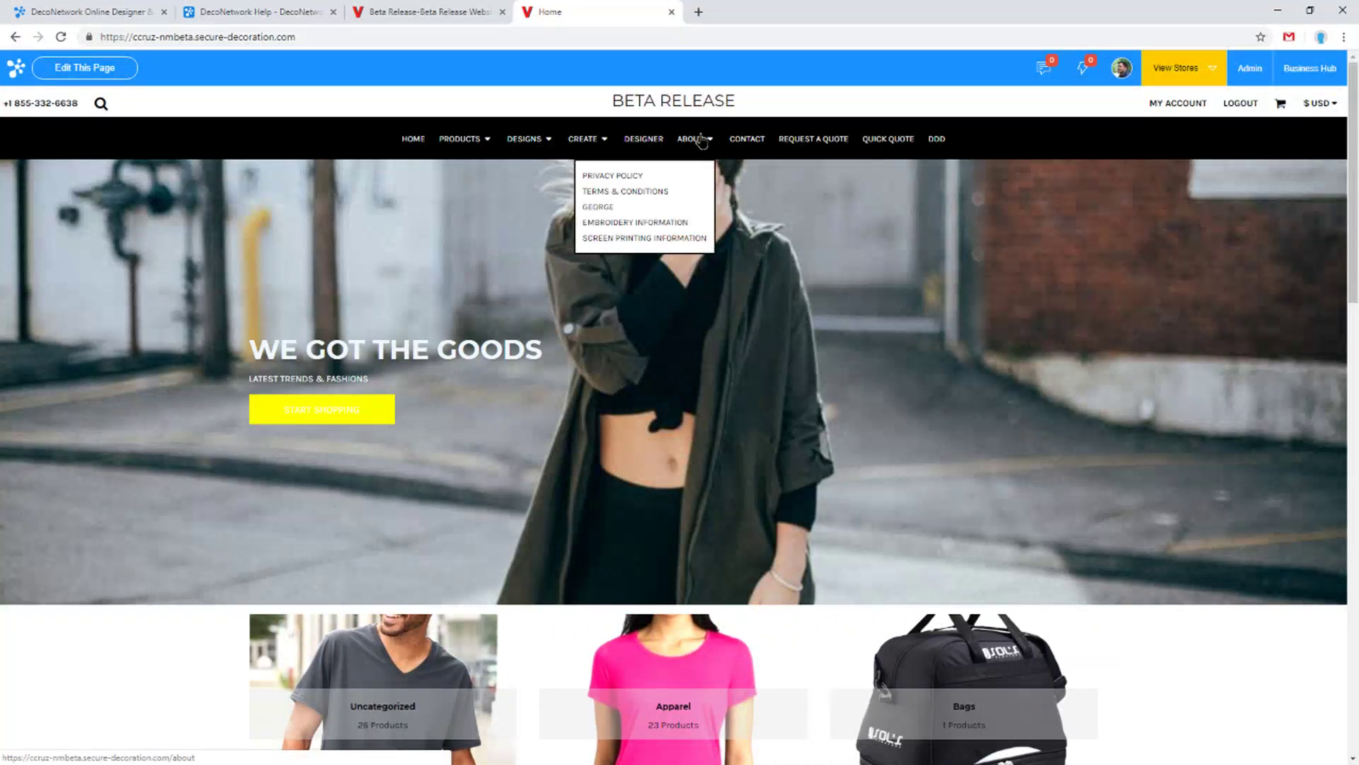
Switch to the store's page editor and open the Home page from the list of pages
click(380, 8)
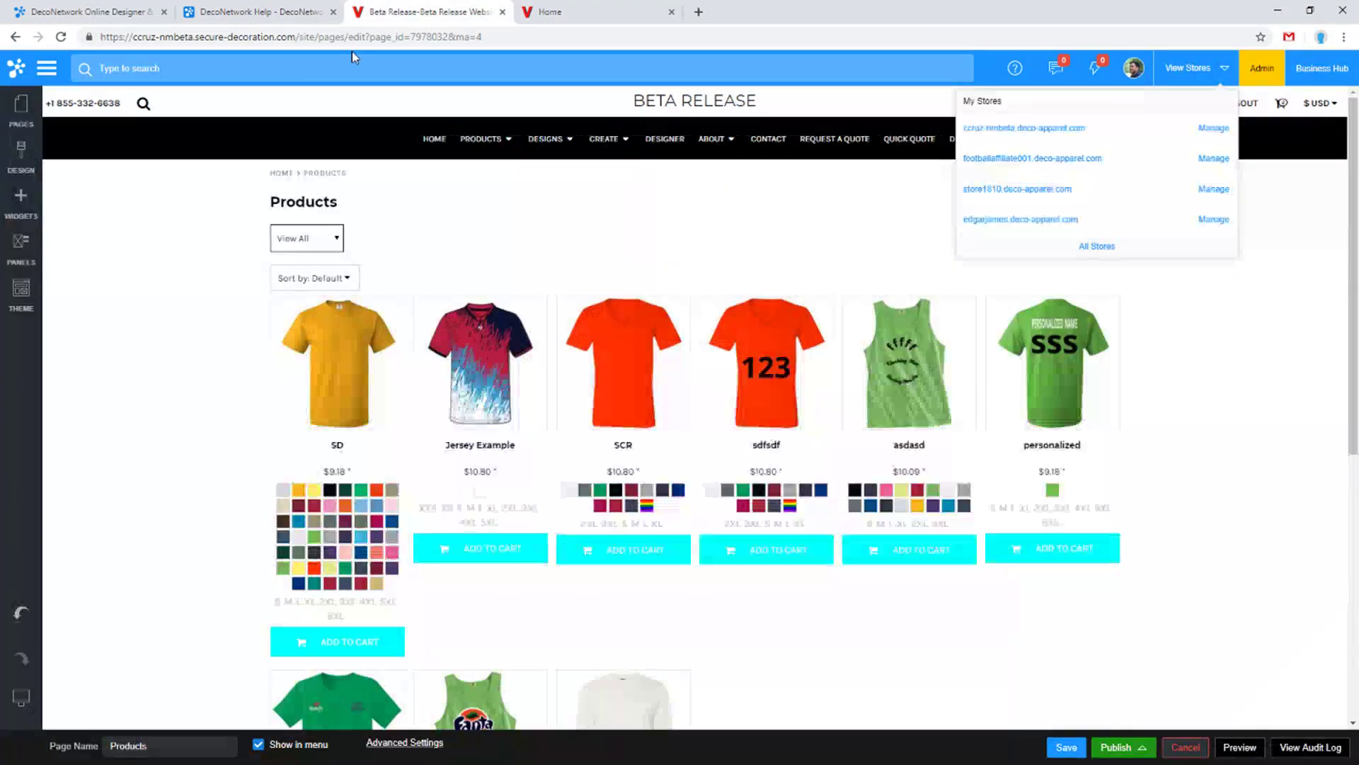
click(32, 125)
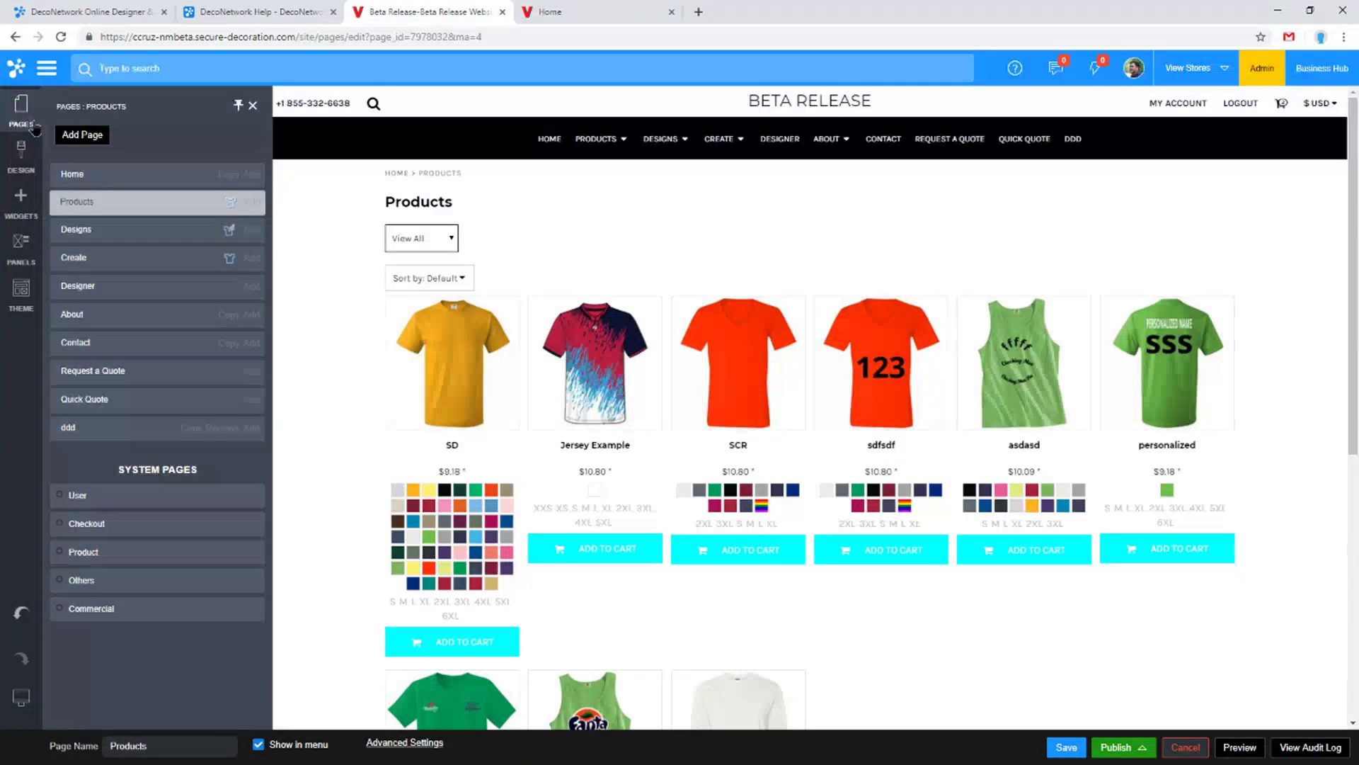
click(73, 175)
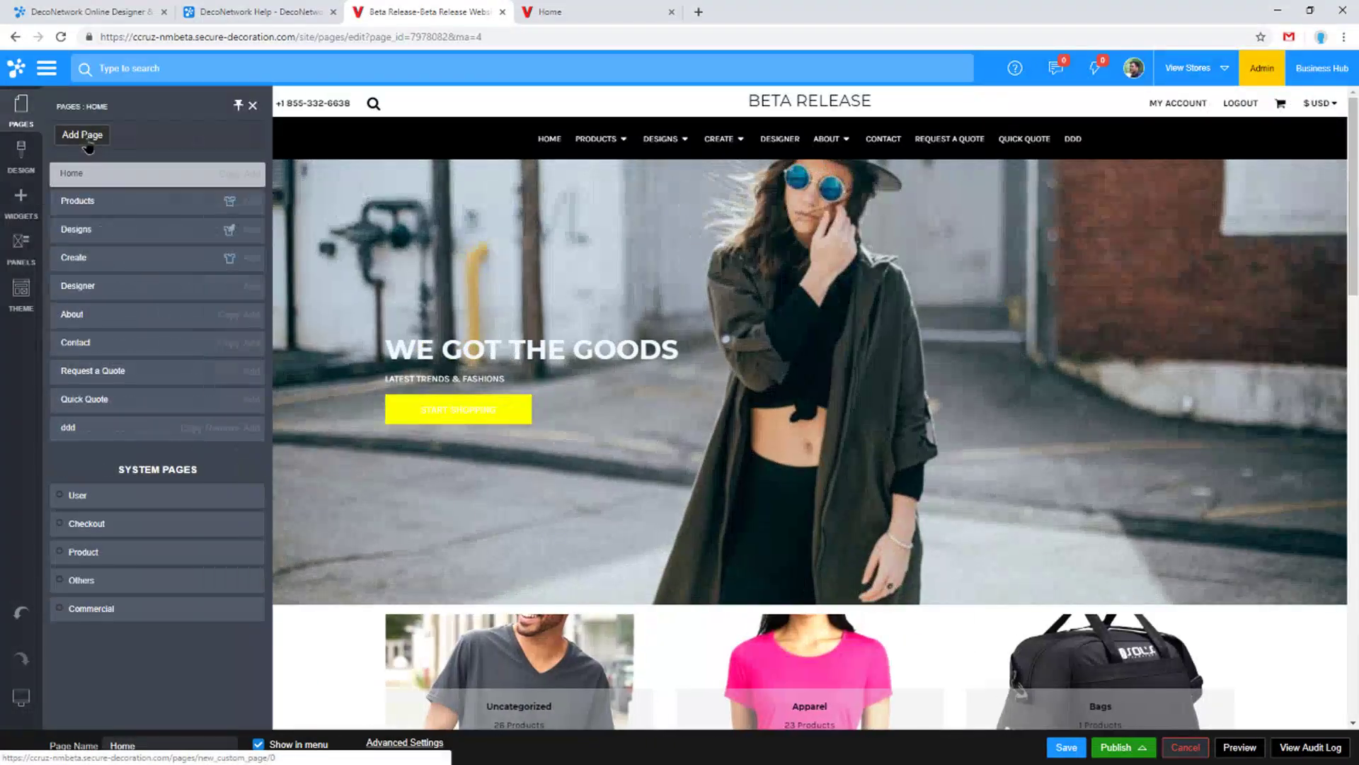
Add a sub-page named SUB under the Home page and a sub-page named SUB2 under SUB
click(254, 174)
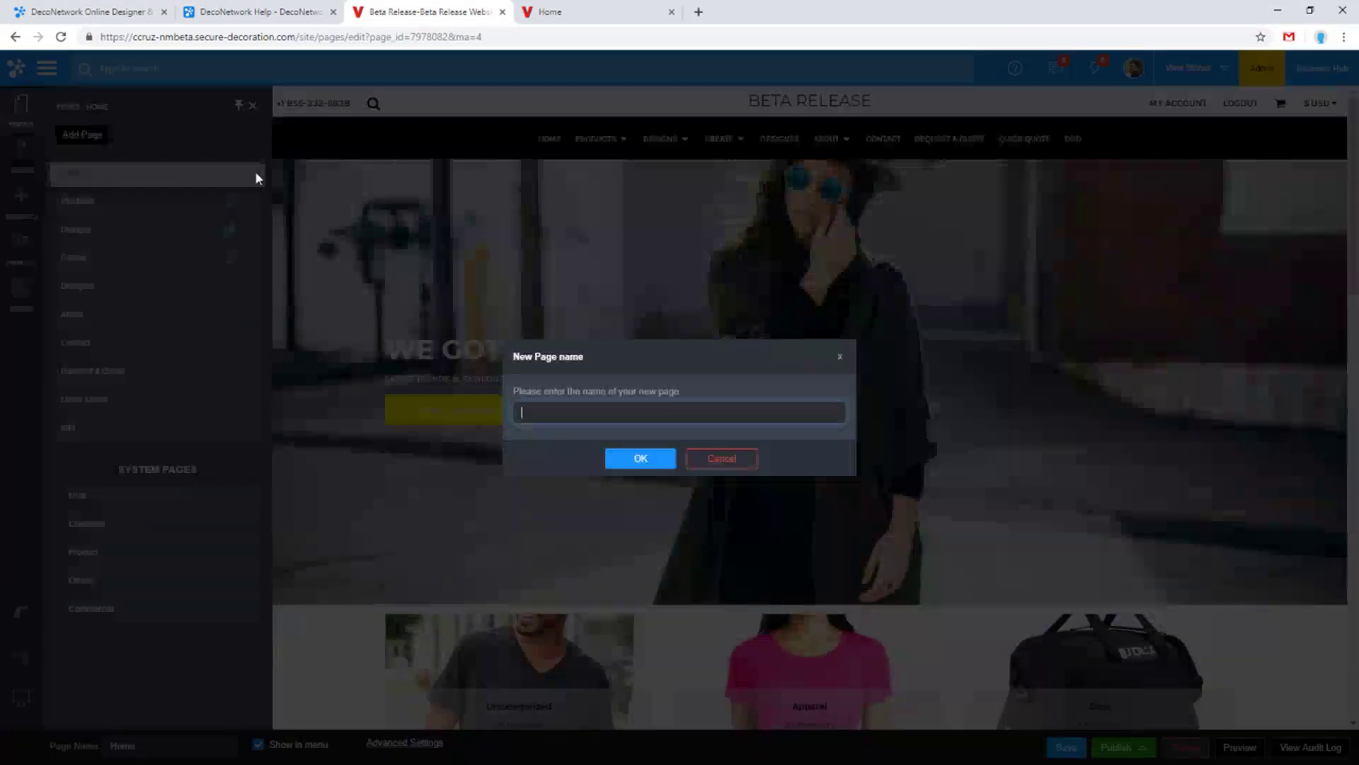
text(SUB)
click(659, 464)
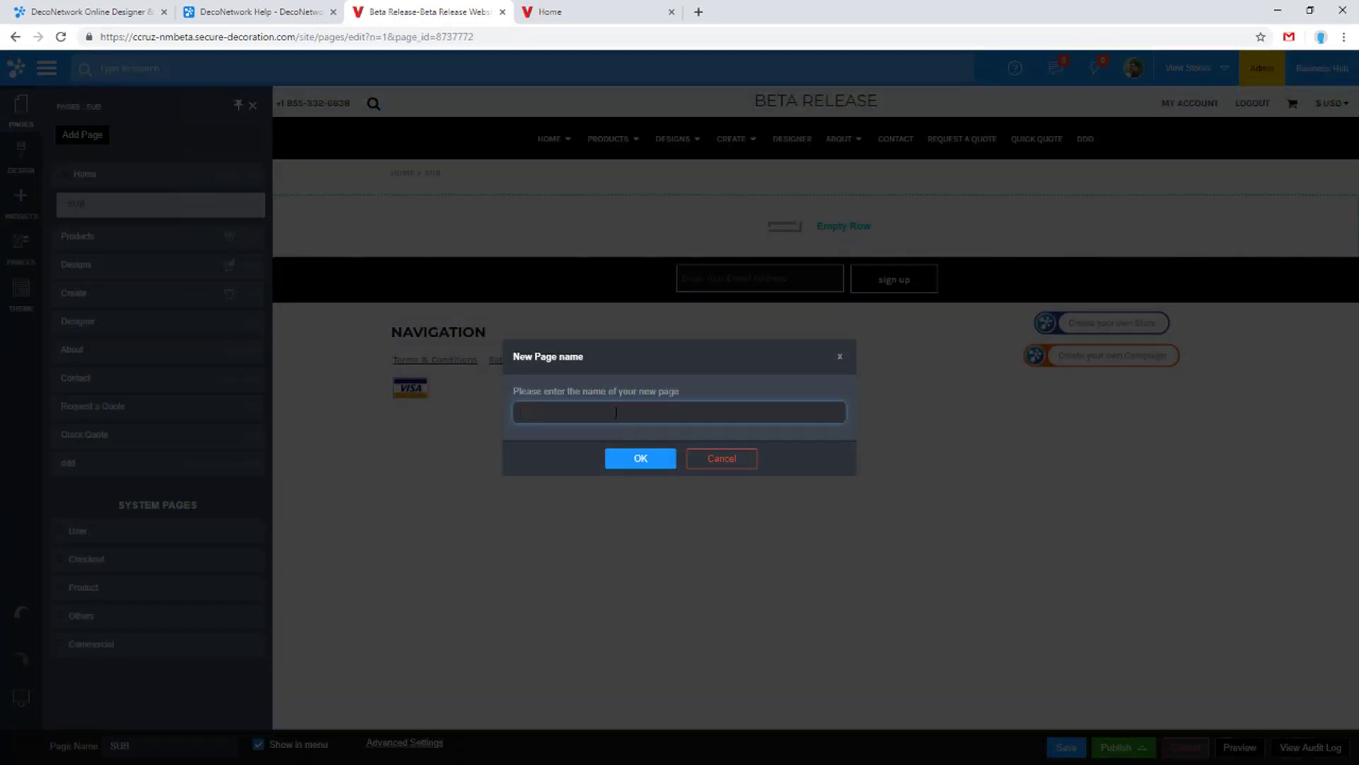
text(SUB2)
click(640, 458)
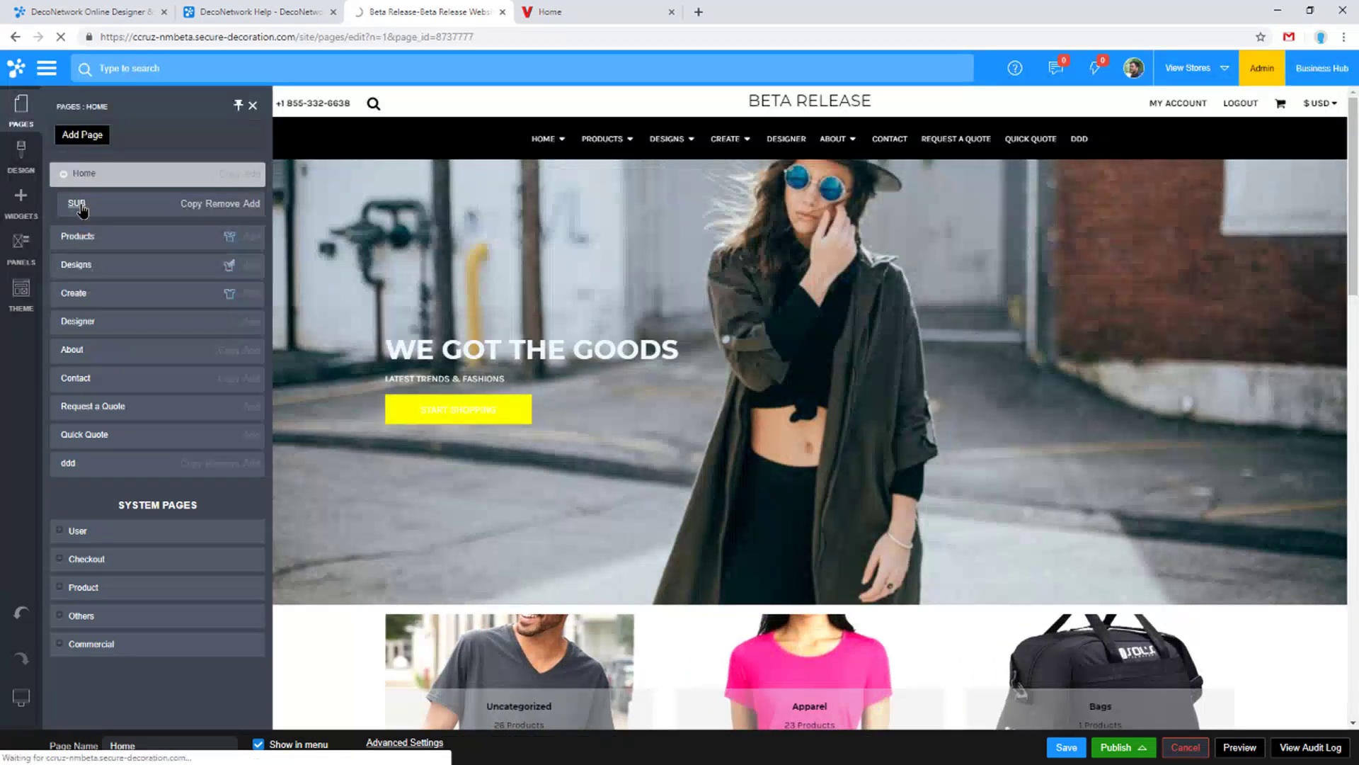
Open the SUB page for editing from the page list and save it
click(81, 206)
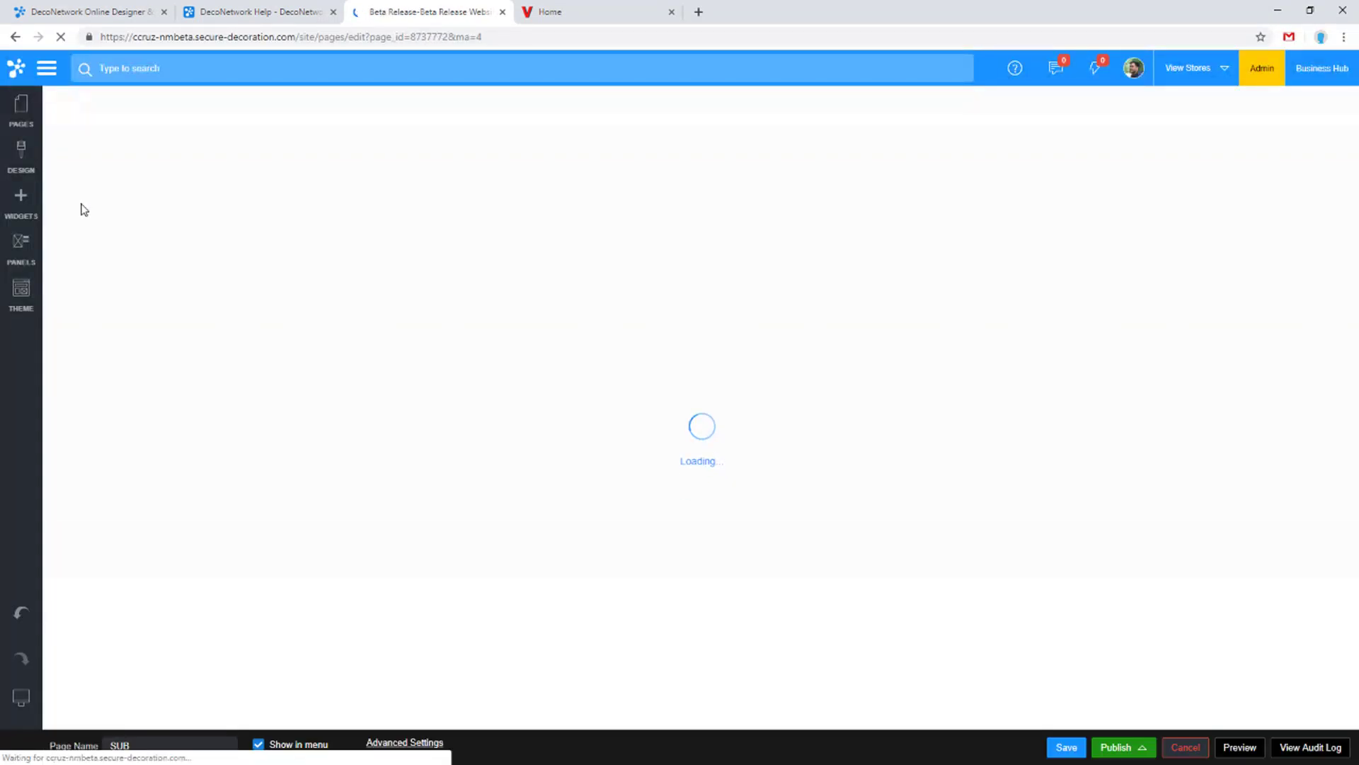
click(27, 127)
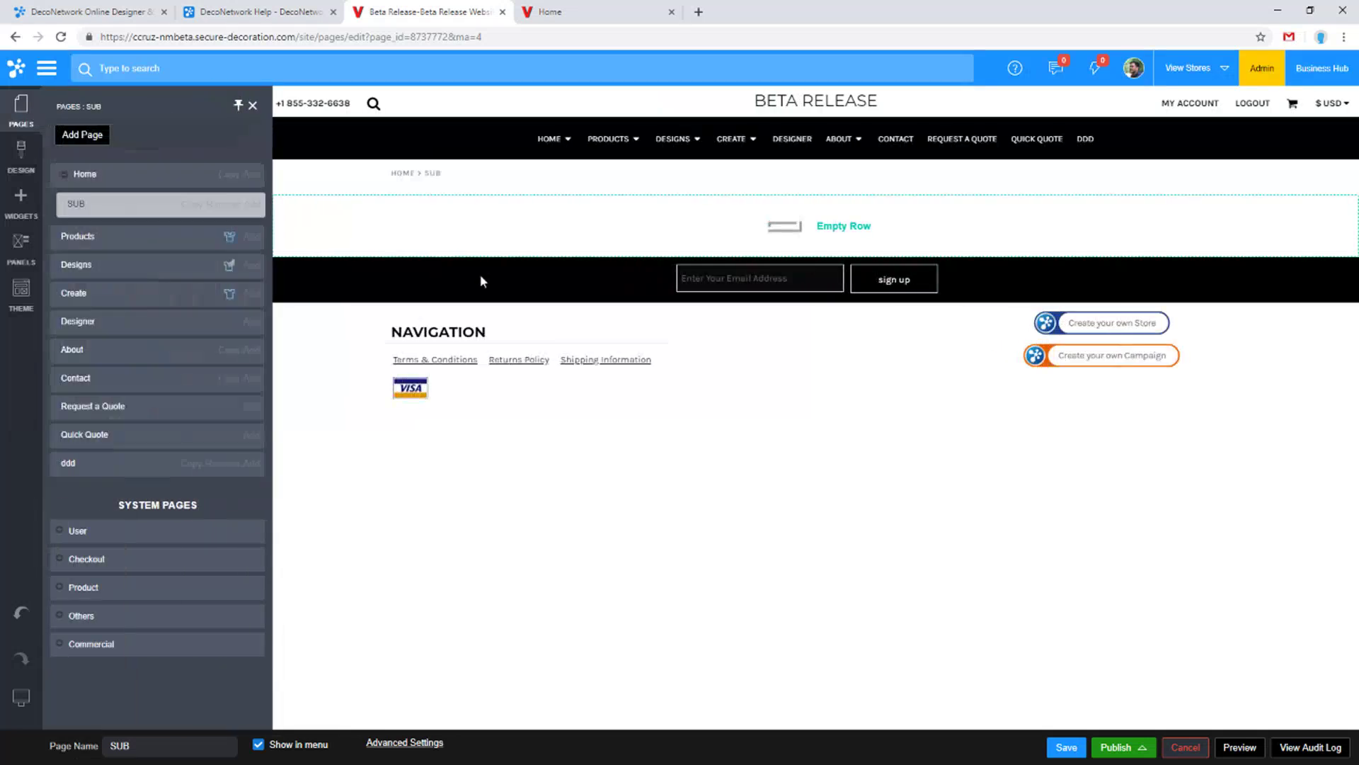
click(1065, 747)
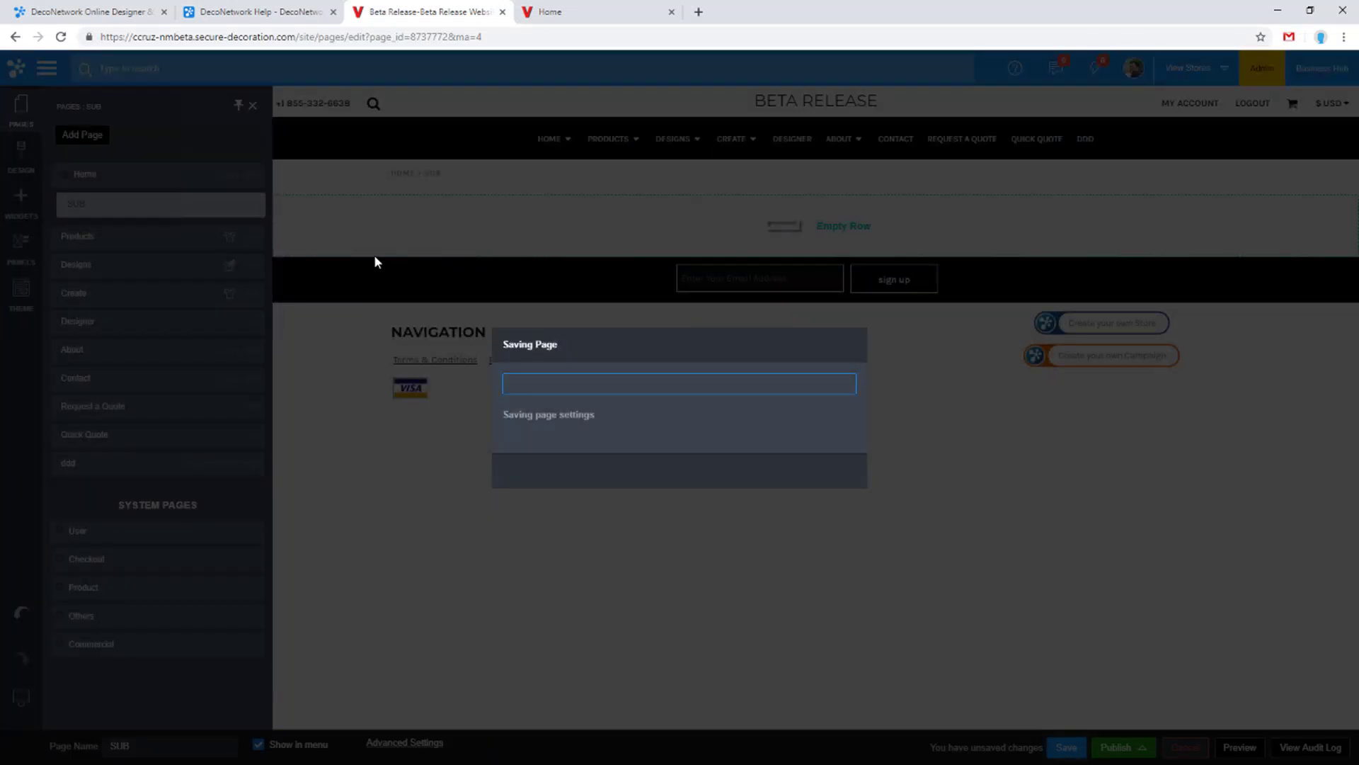
click(682, 471)
Add another sub-page named SUB2 under the SUB page and save it
click(252, 207)
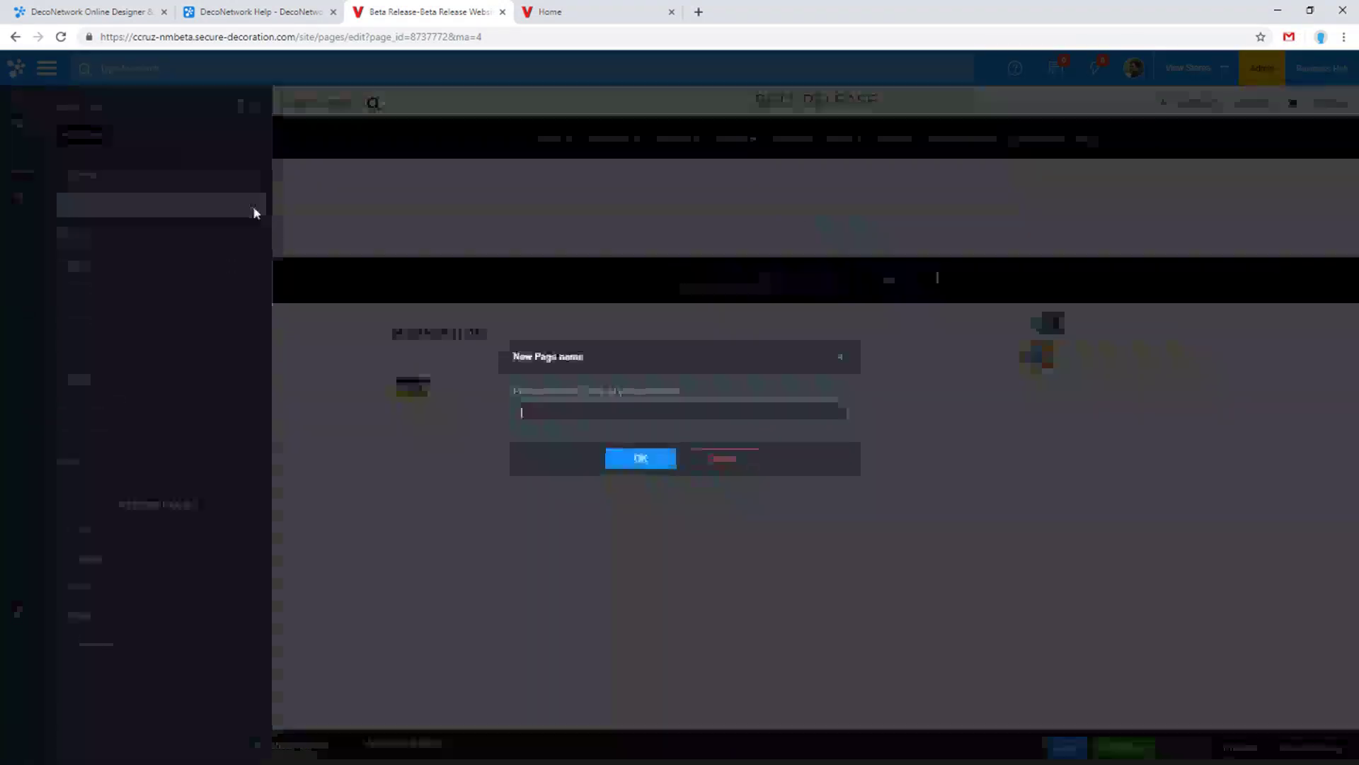
text(SUB2)
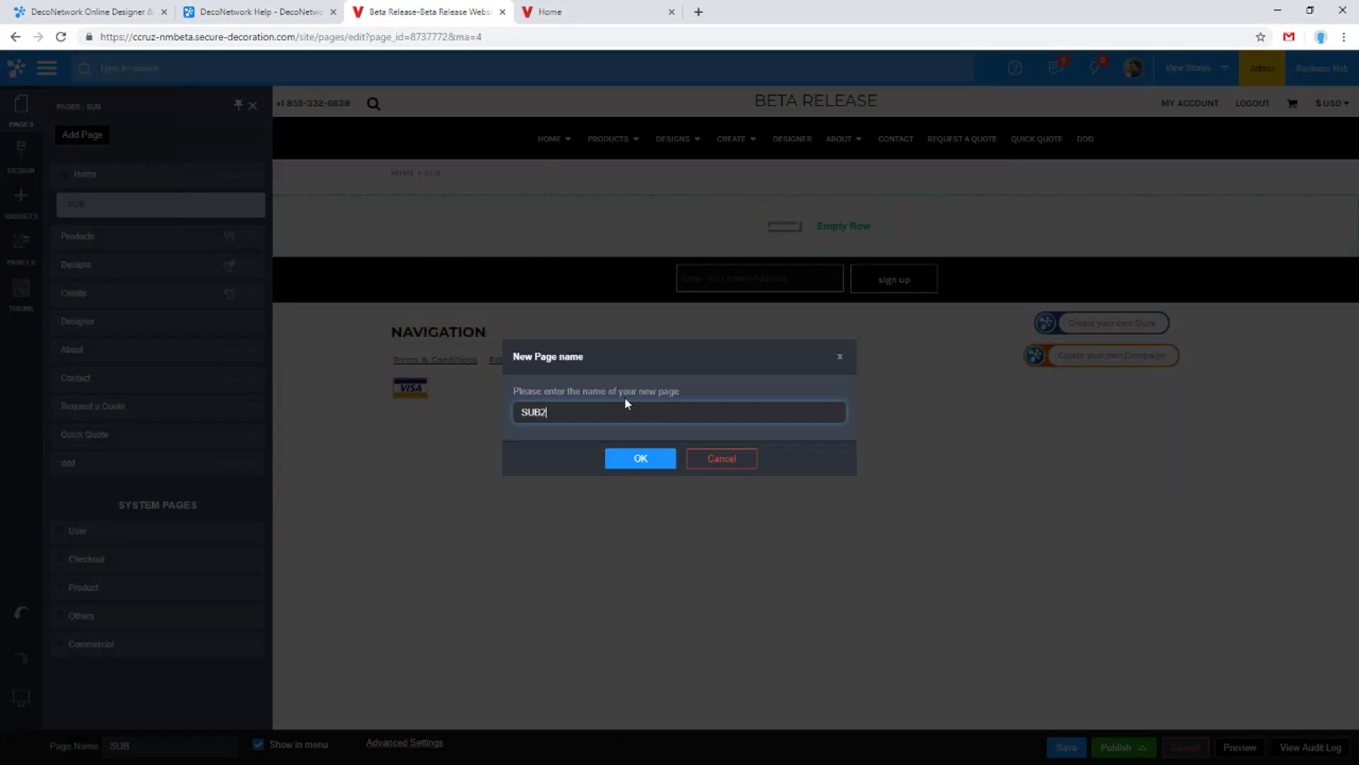
click(668, 465)
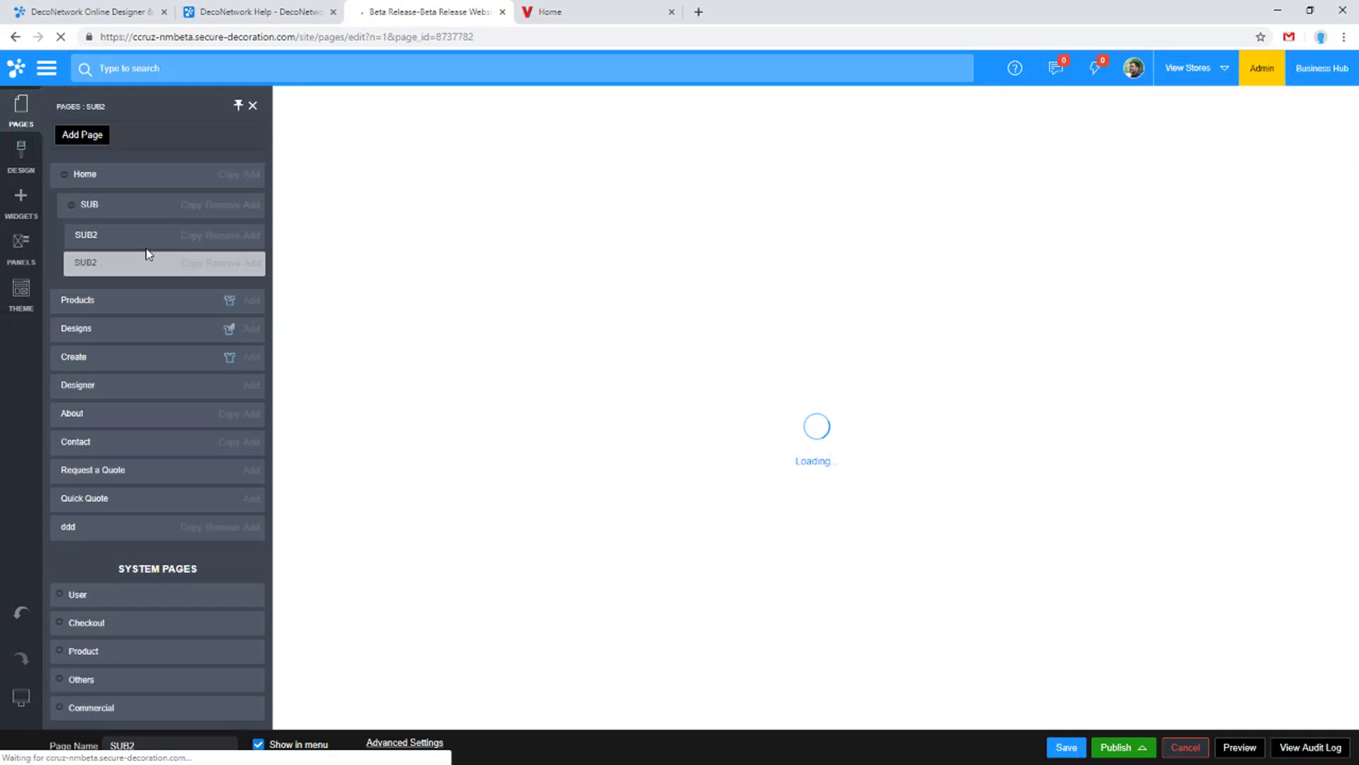
click(1064, 747)
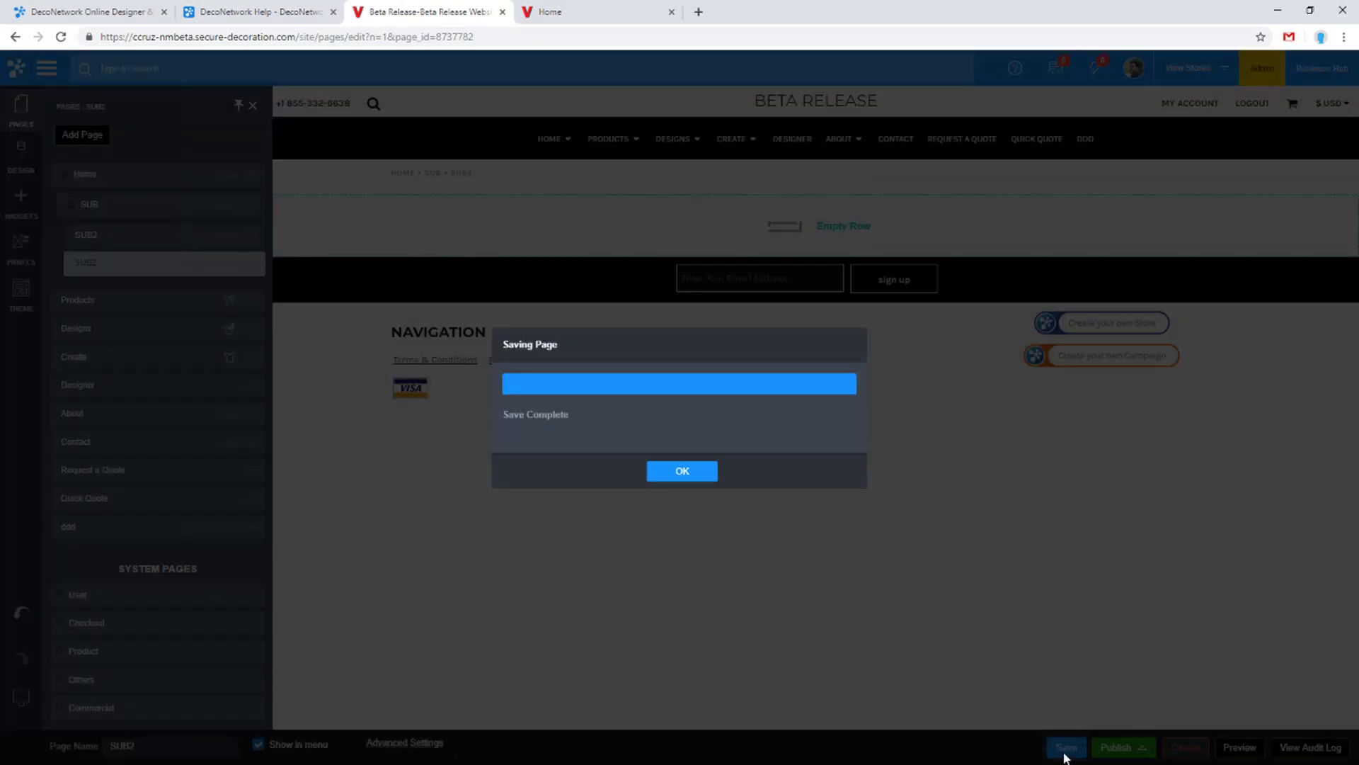
click(711, 481)
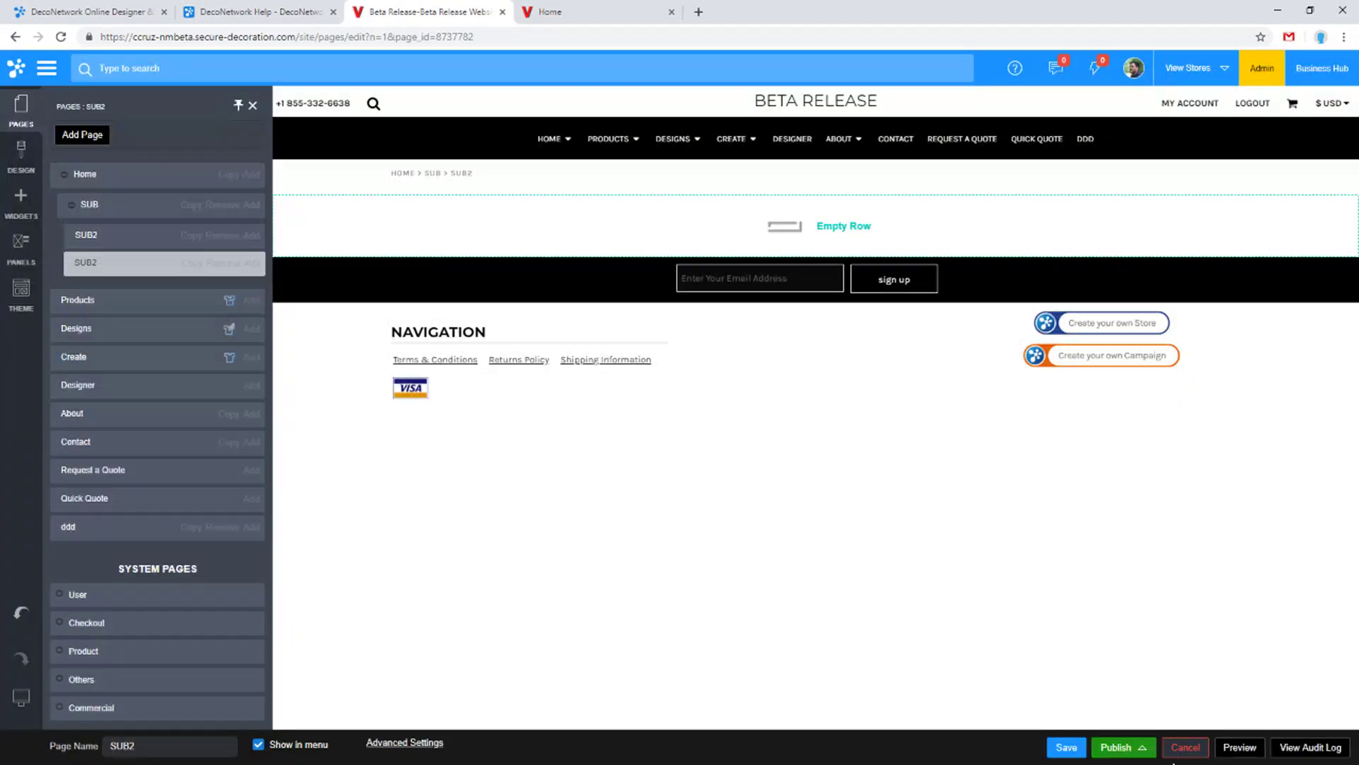
Publish the website and reload the live store's home page to check its navigation menu for the new sub-pages
click(1129, 752)
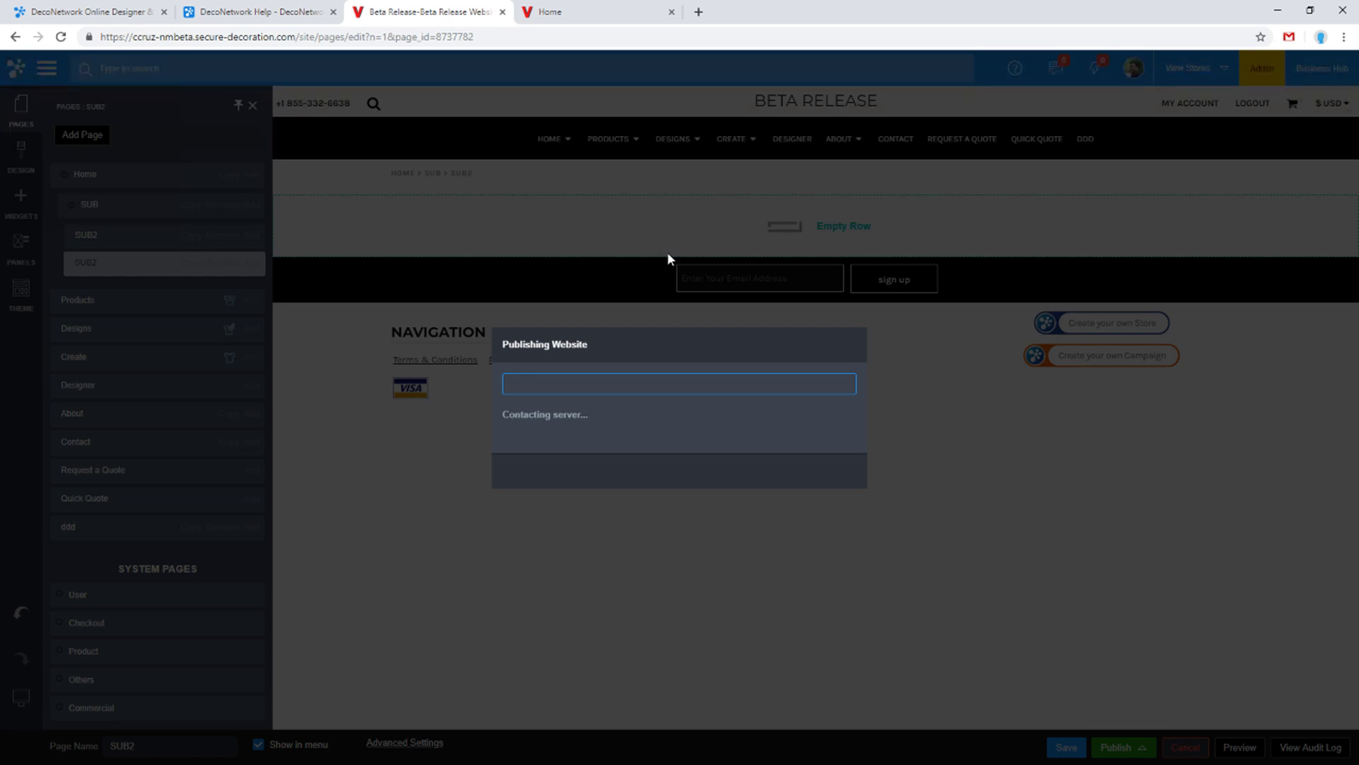
click(580, 12)
mouse_move(515, 152)
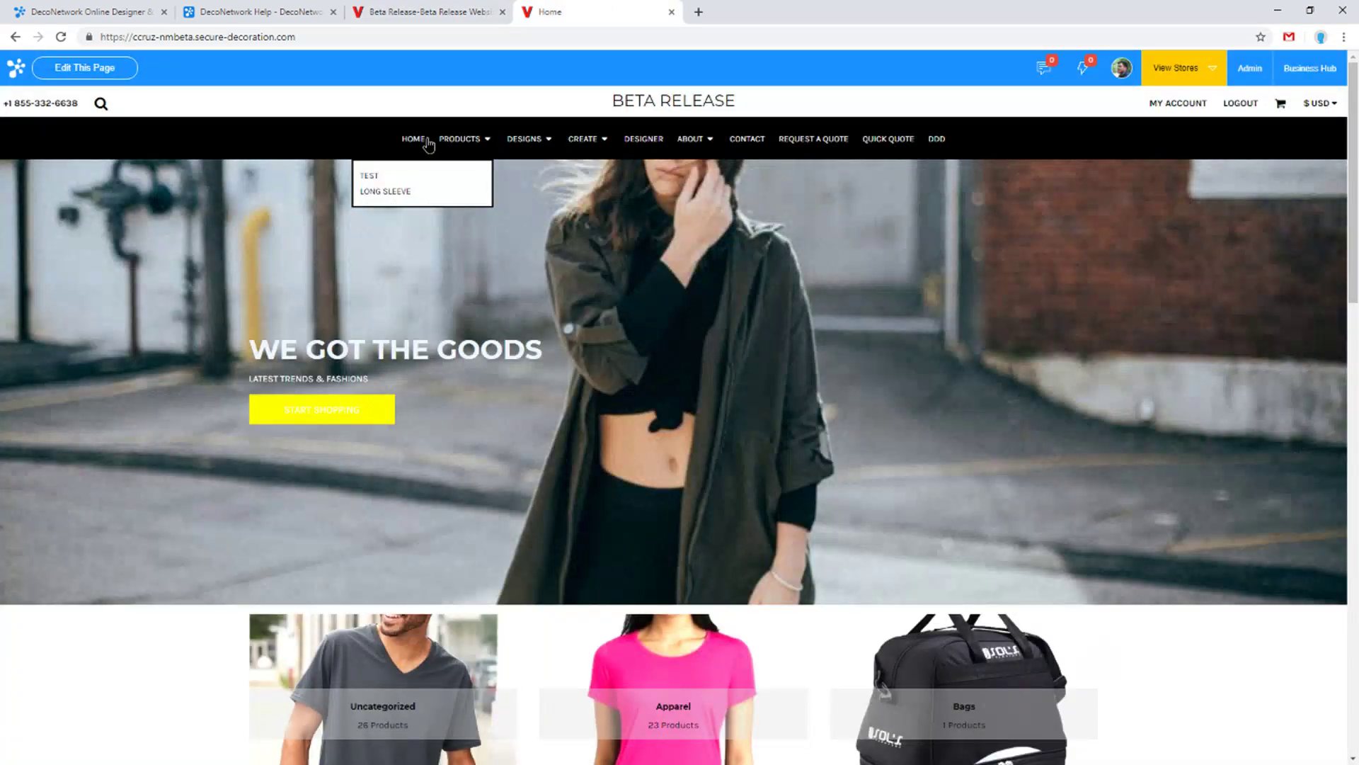
click(60, 39)
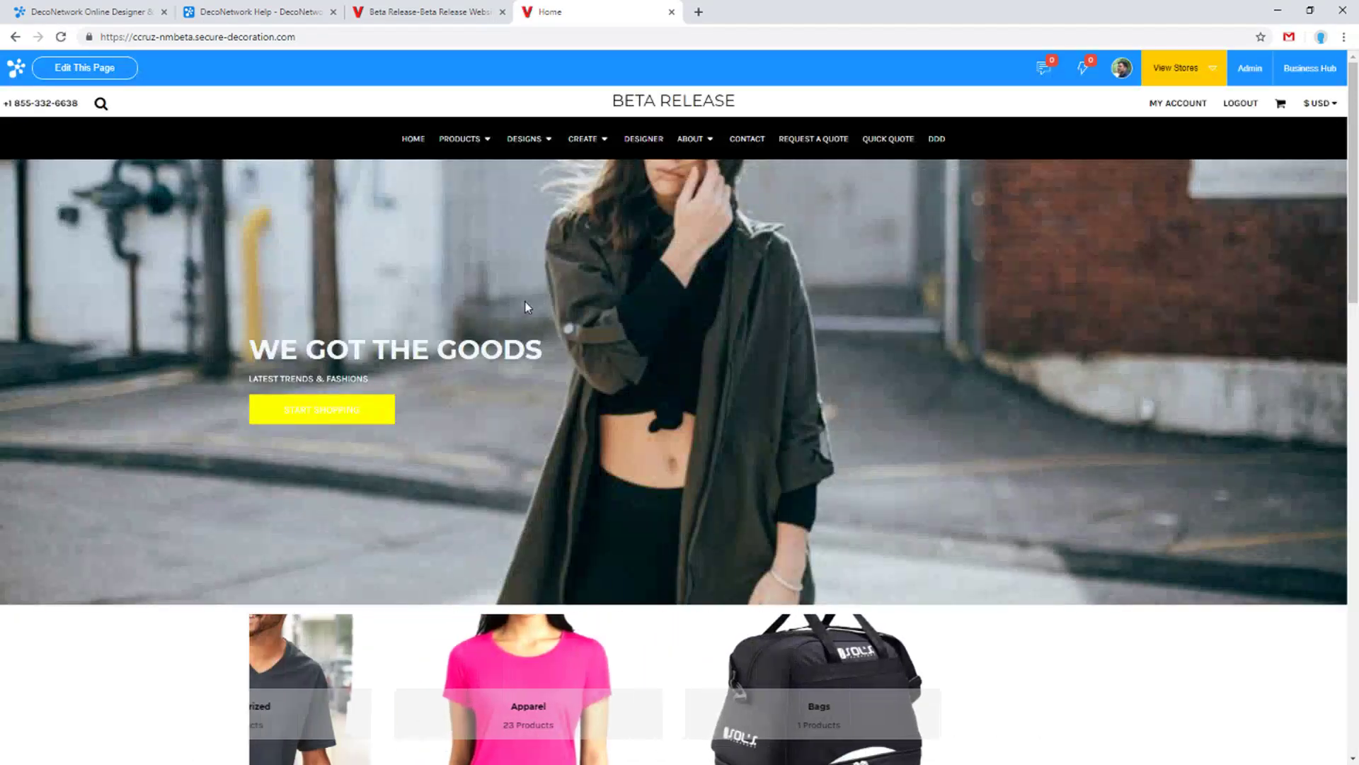
click(395, 8)
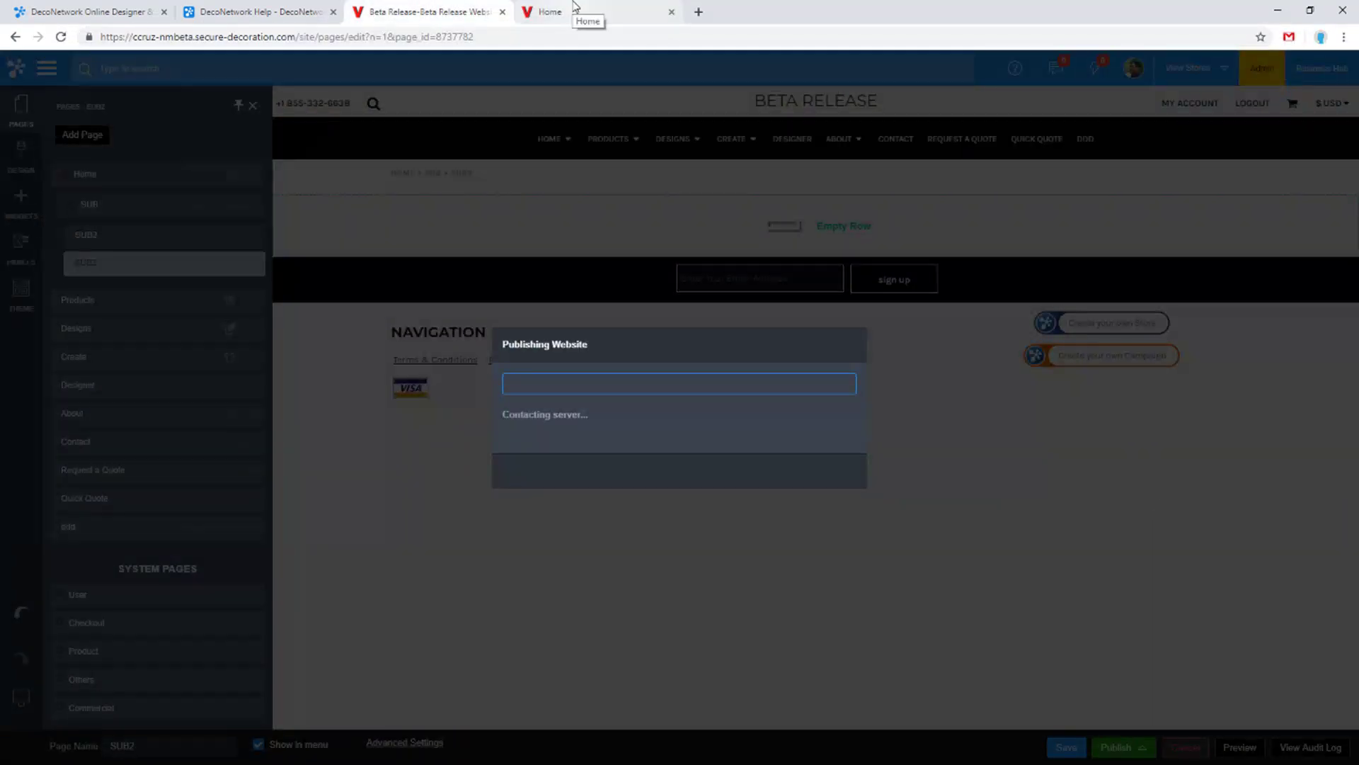
Examine the Home sub-page menu at the store's web address prefixed with dnpreview_ and return to the release notes
click(575, 8)
click(167, 36)
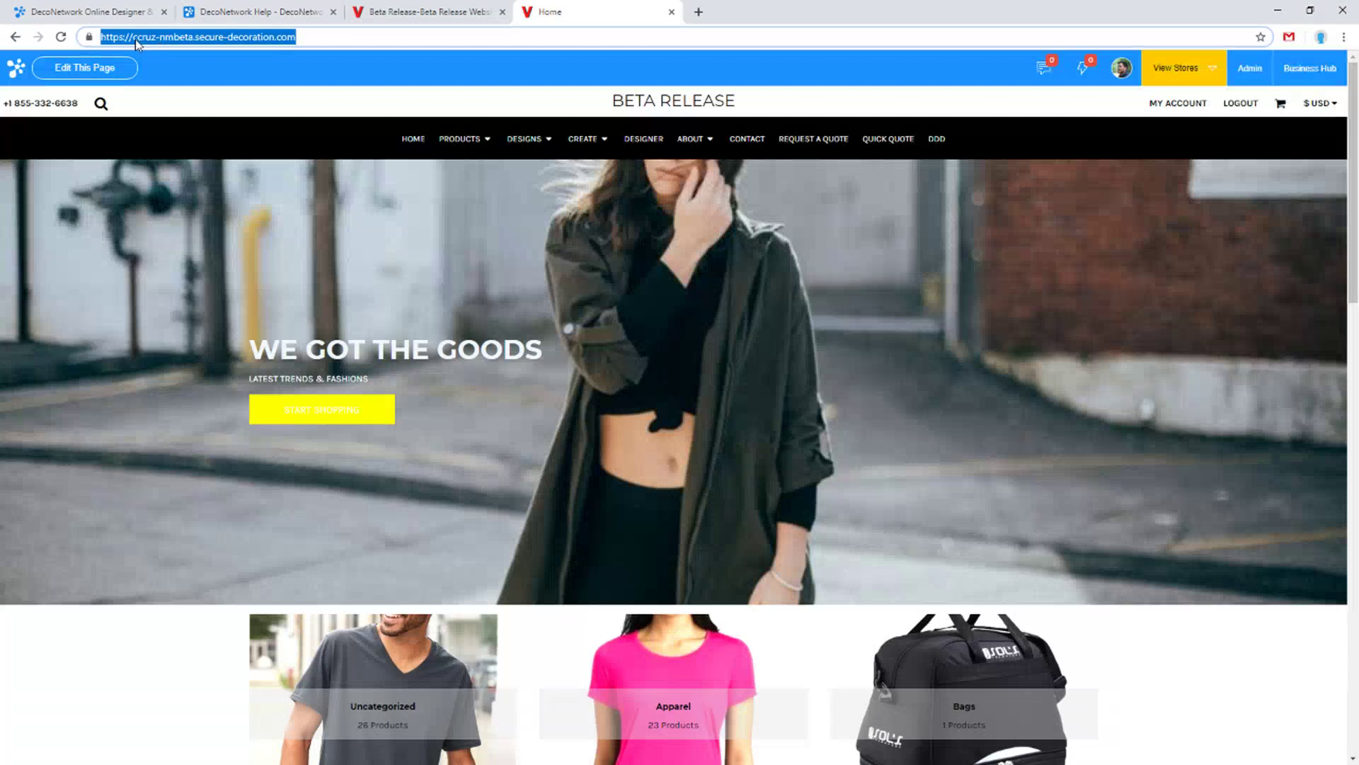
click(132, 37)
text(dnc)
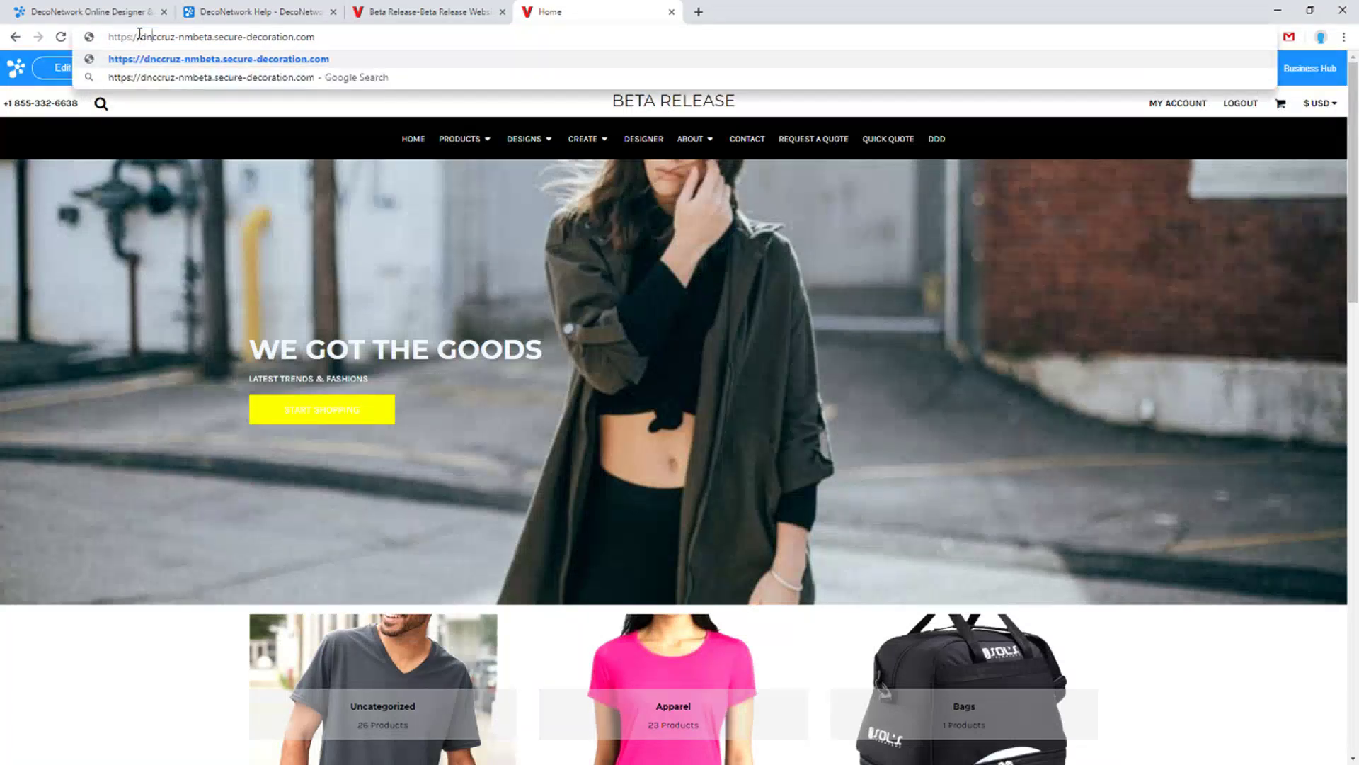
text(preview_)
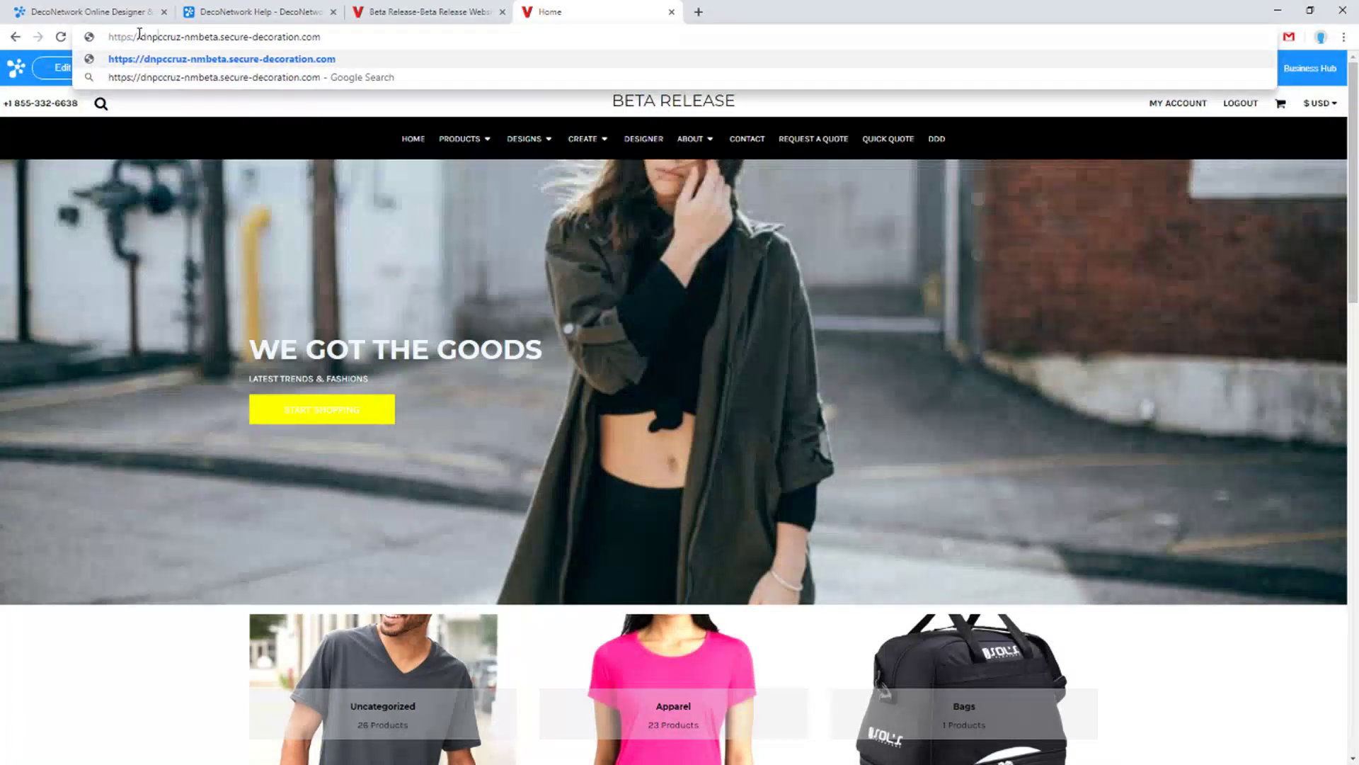
key(Return)
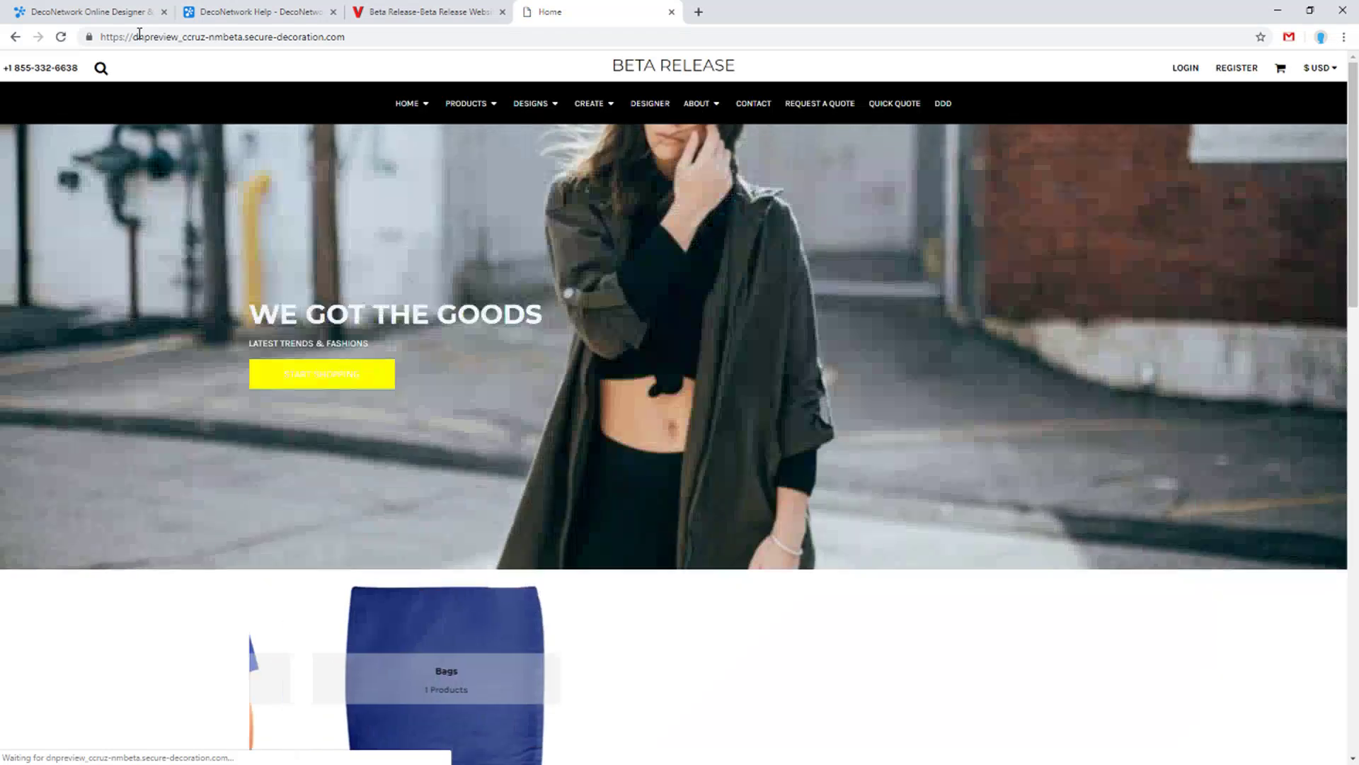
mouse_move(414, 104)
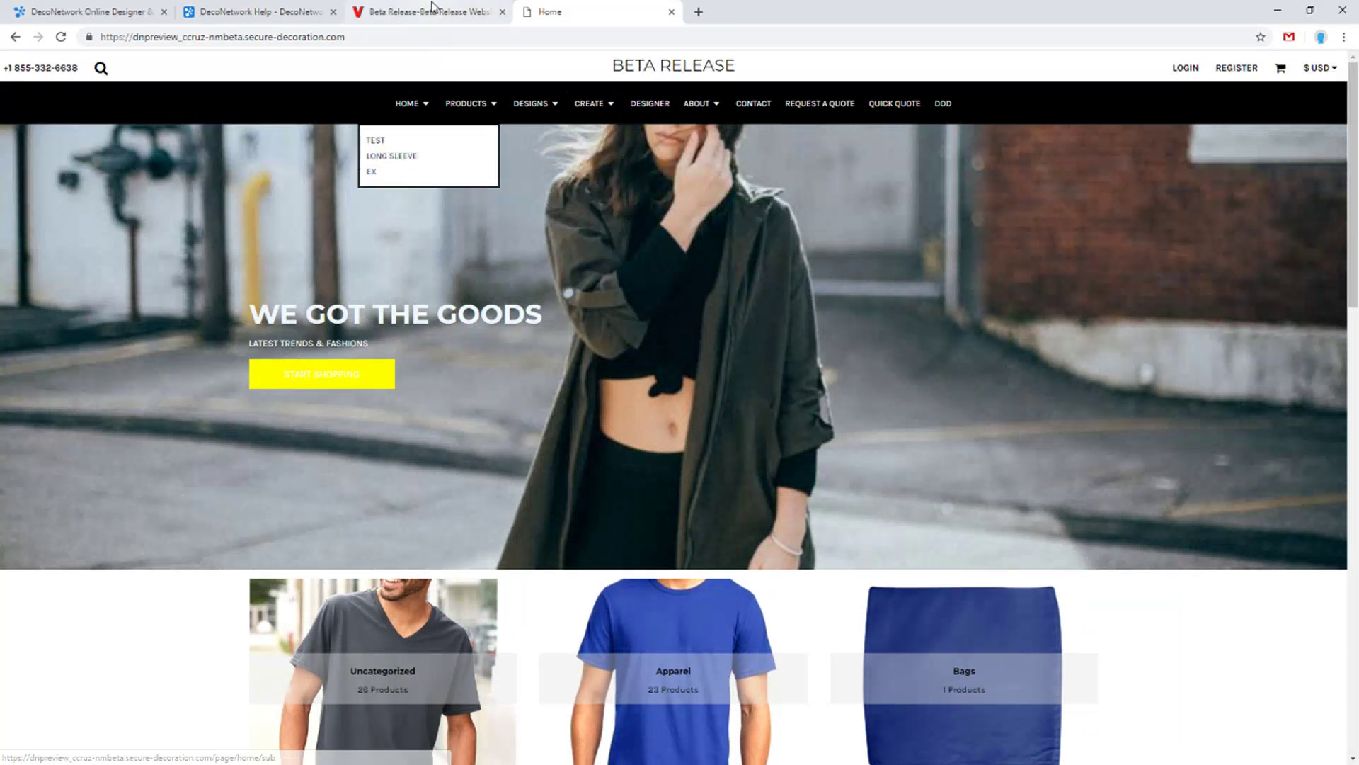
click(268, 7)
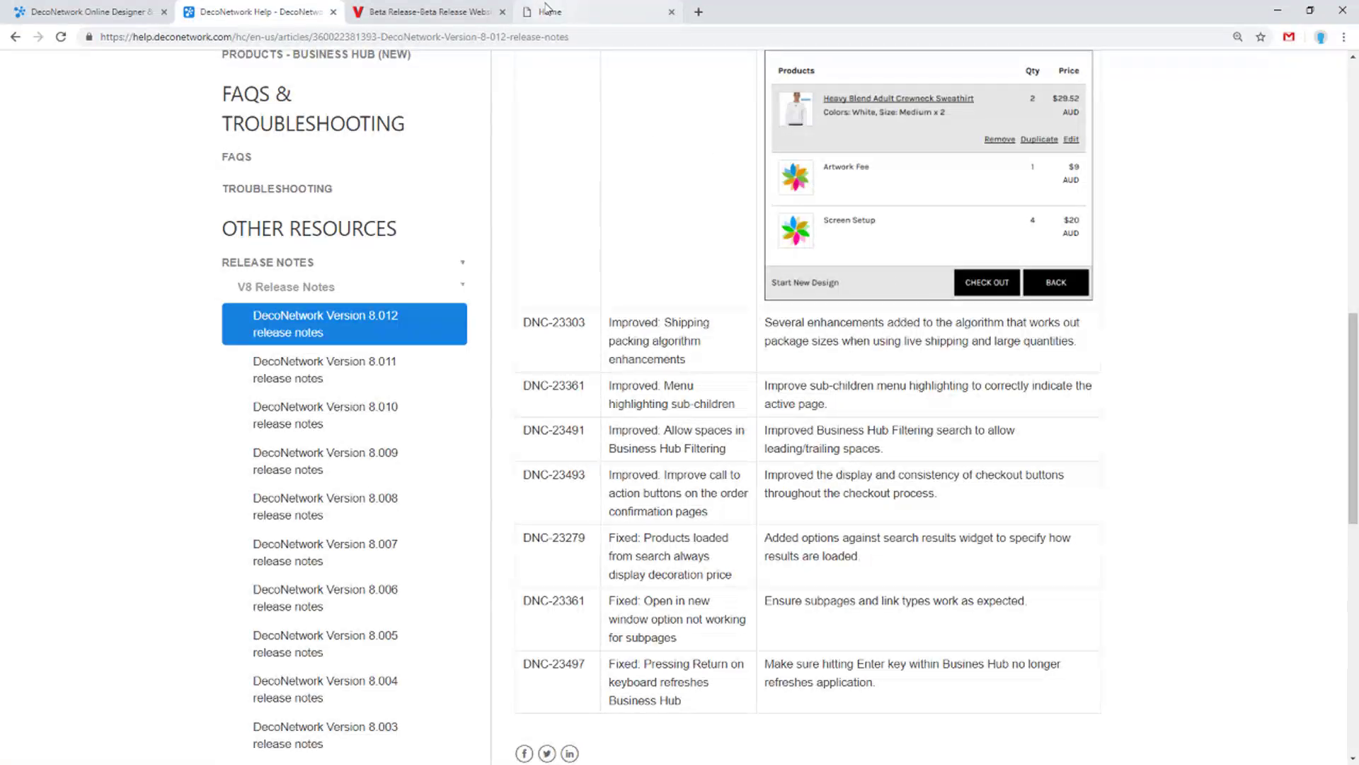
Dismiss the website publishing dialog in the page editor and close the preview store's browser tab
click(440, 11)
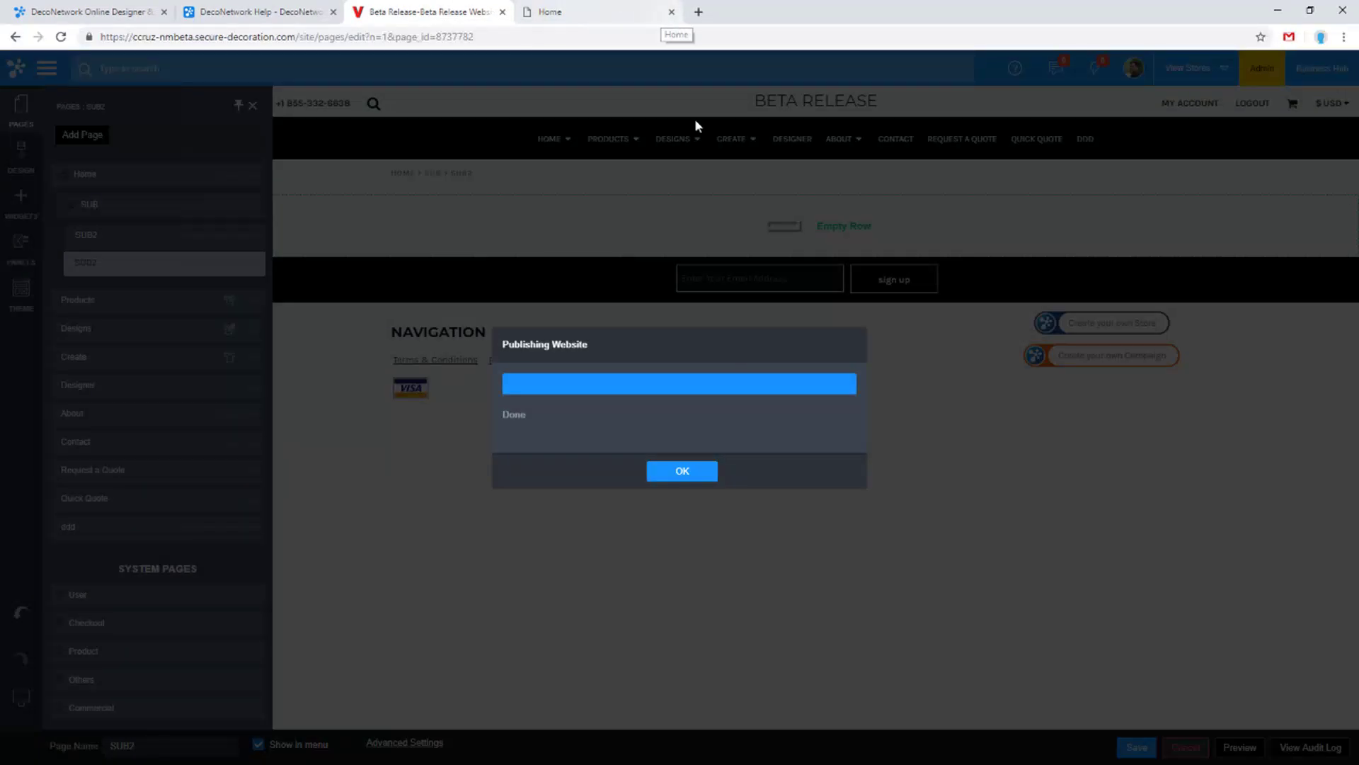
click(699, 474)
click(597, 7)
click(428, 12)
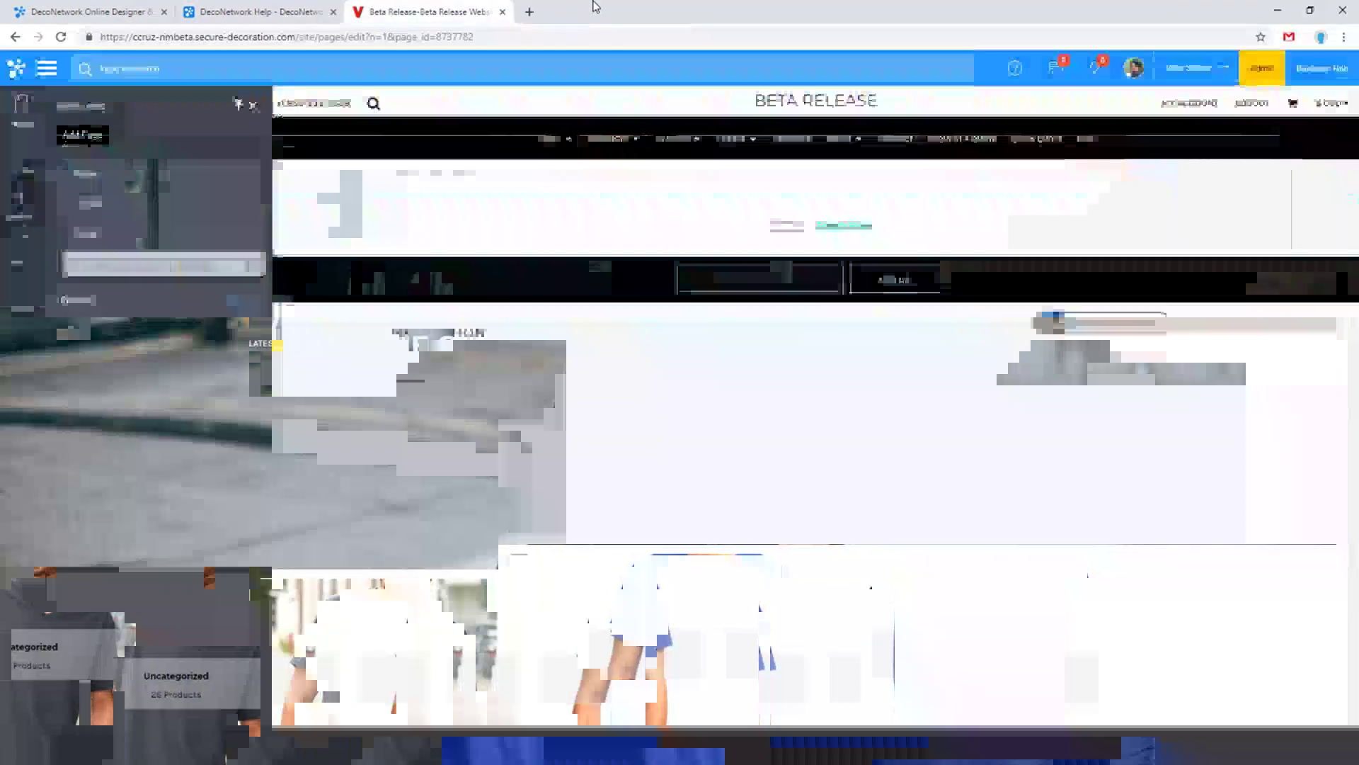
Open the Orders listing in Business Hub and filter it by an order number with a trailing space
click(1322, 68)
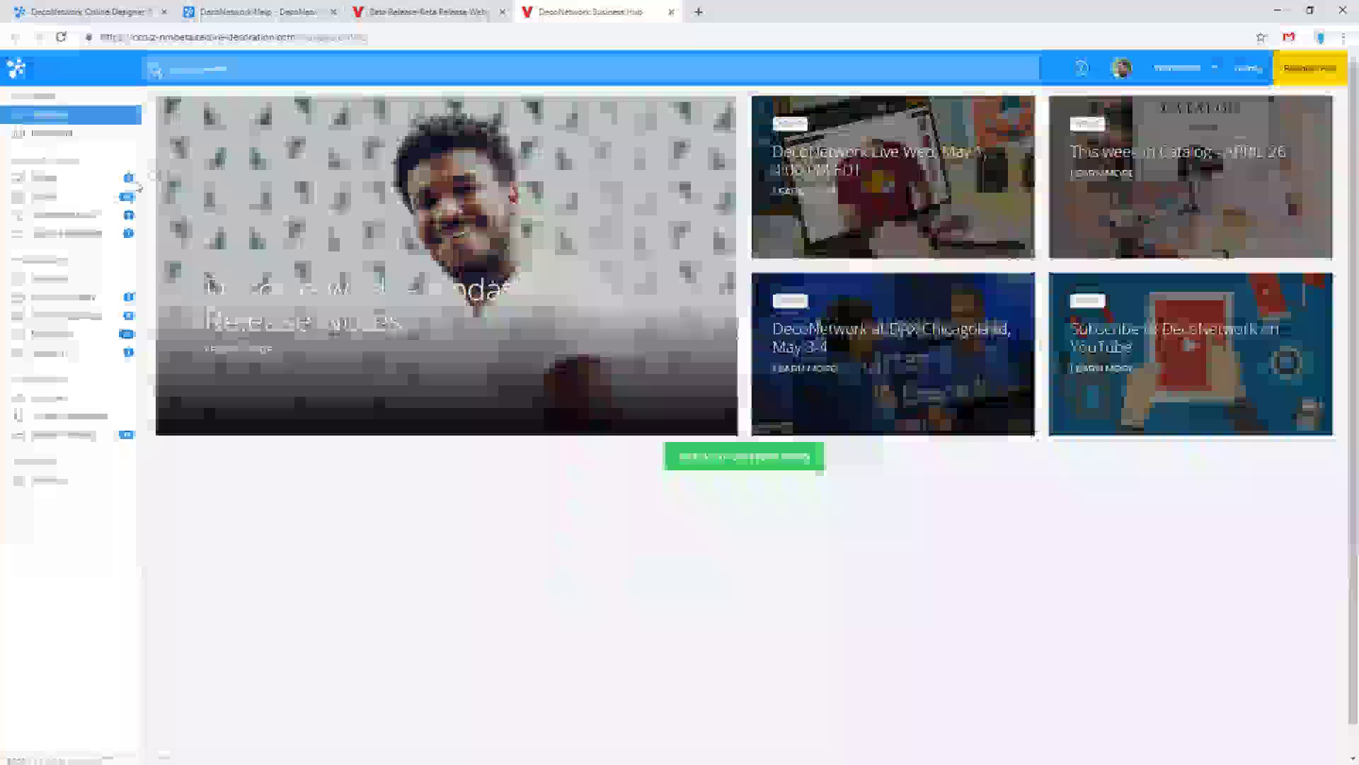
click(70, 198)
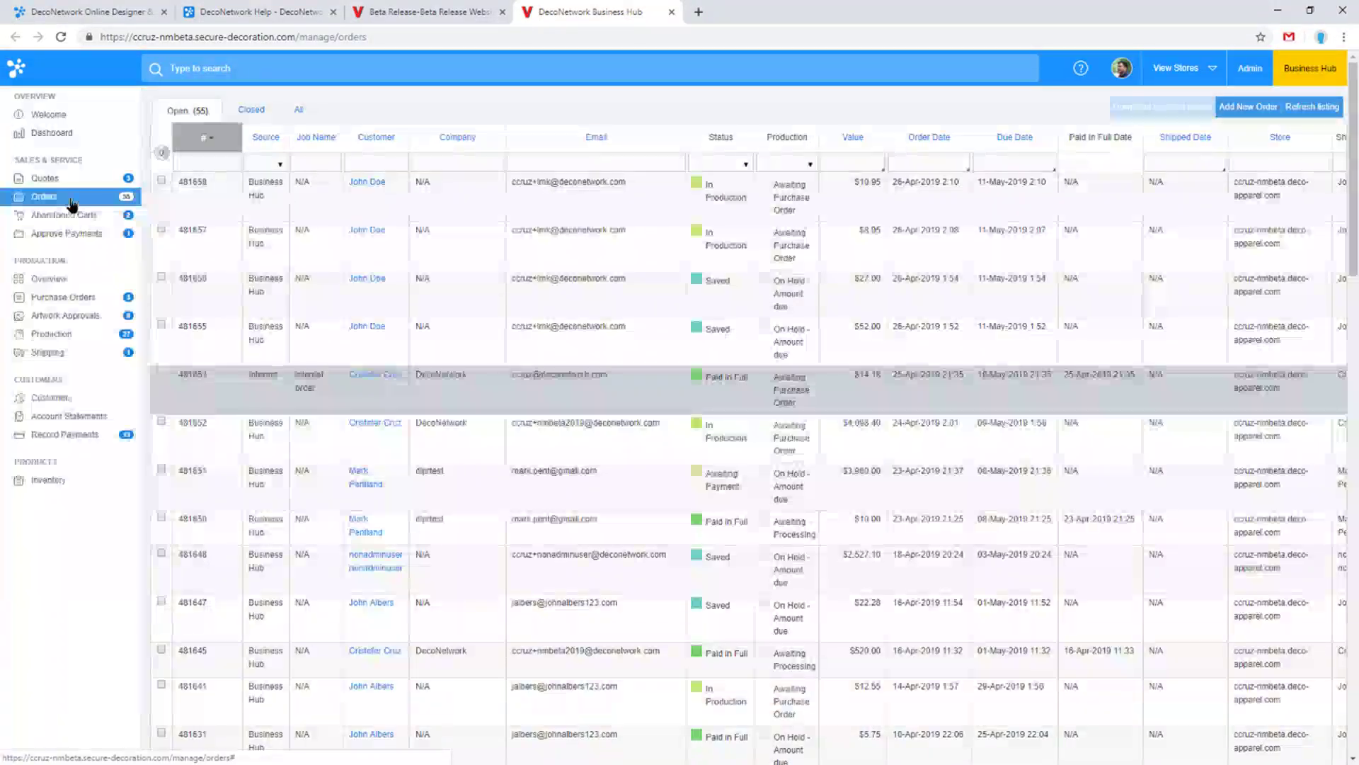
click(207, 169)
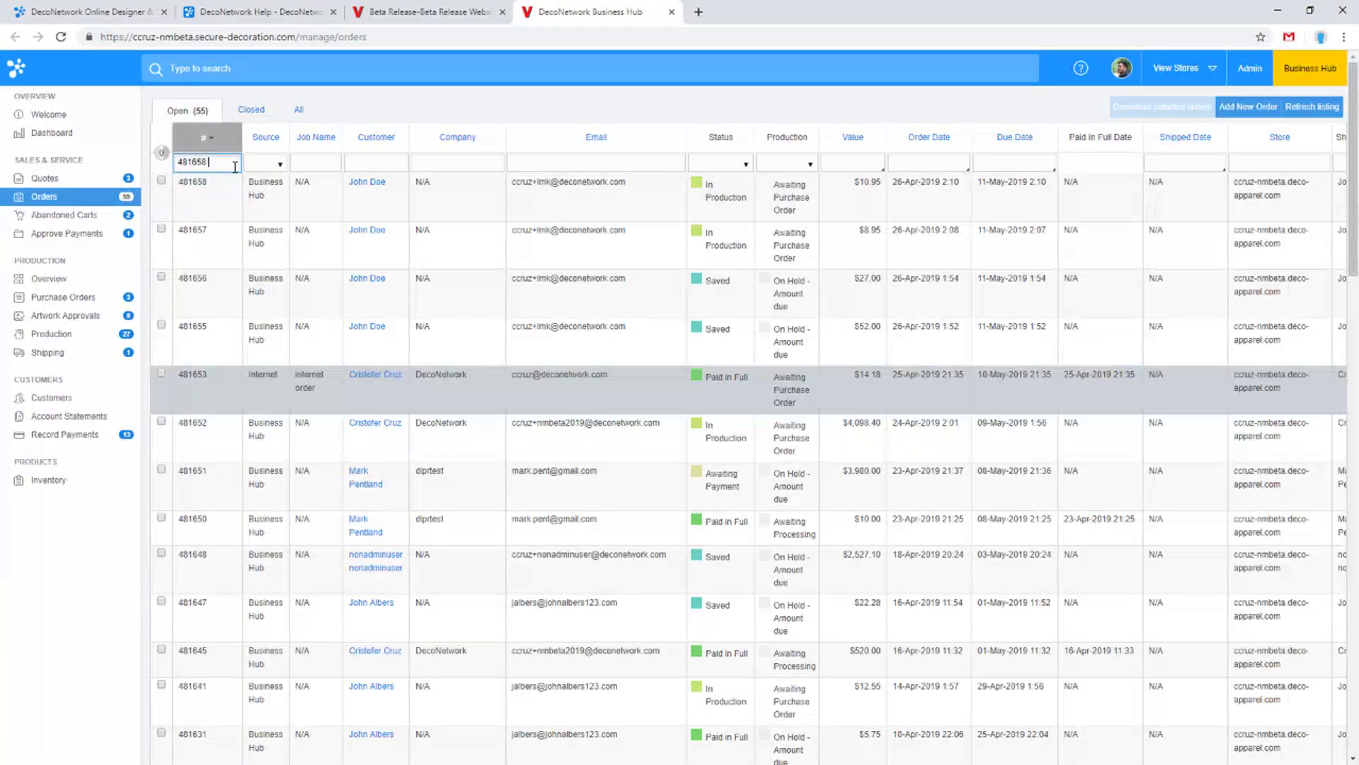
key(Return)
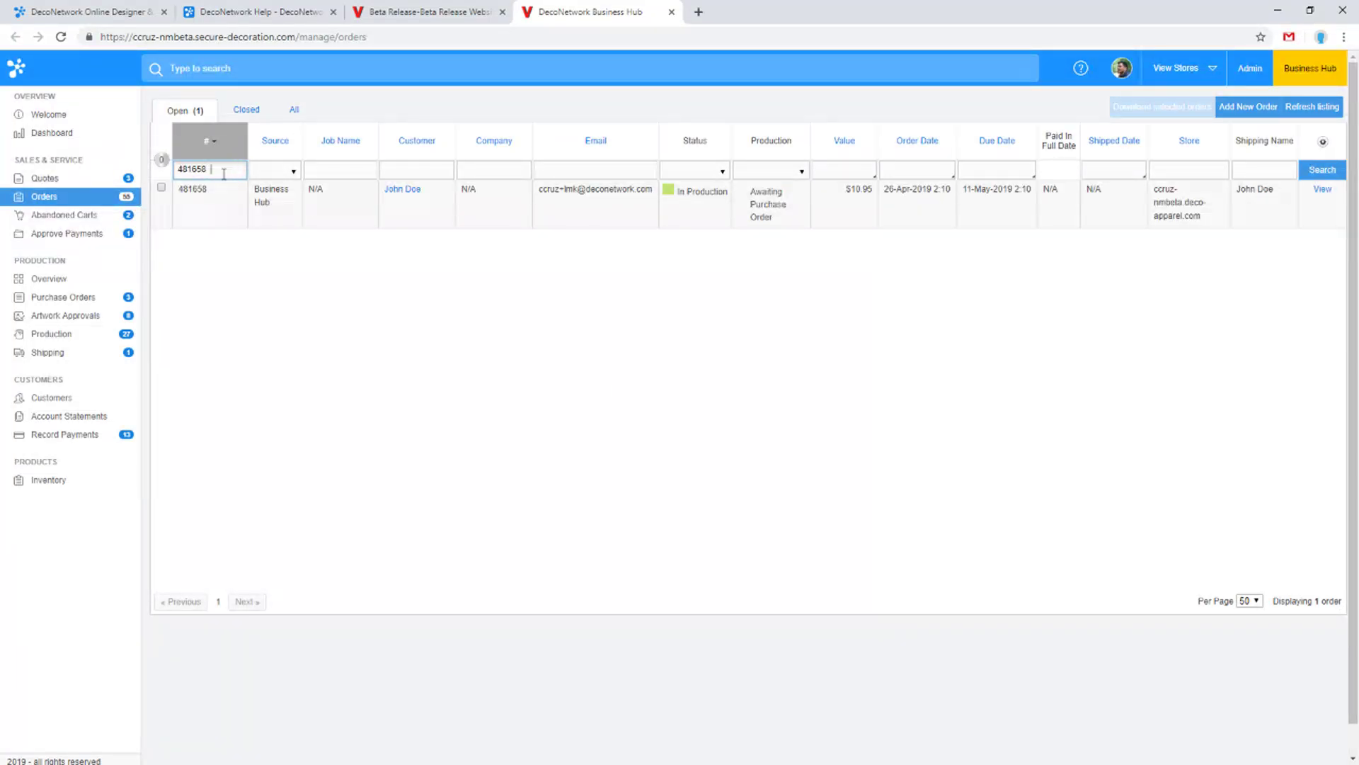
Remove the trailing space from the order number filter and run the search again with the Customer filter empty
drag(227, 174, 207, 172)
click(412, 171)
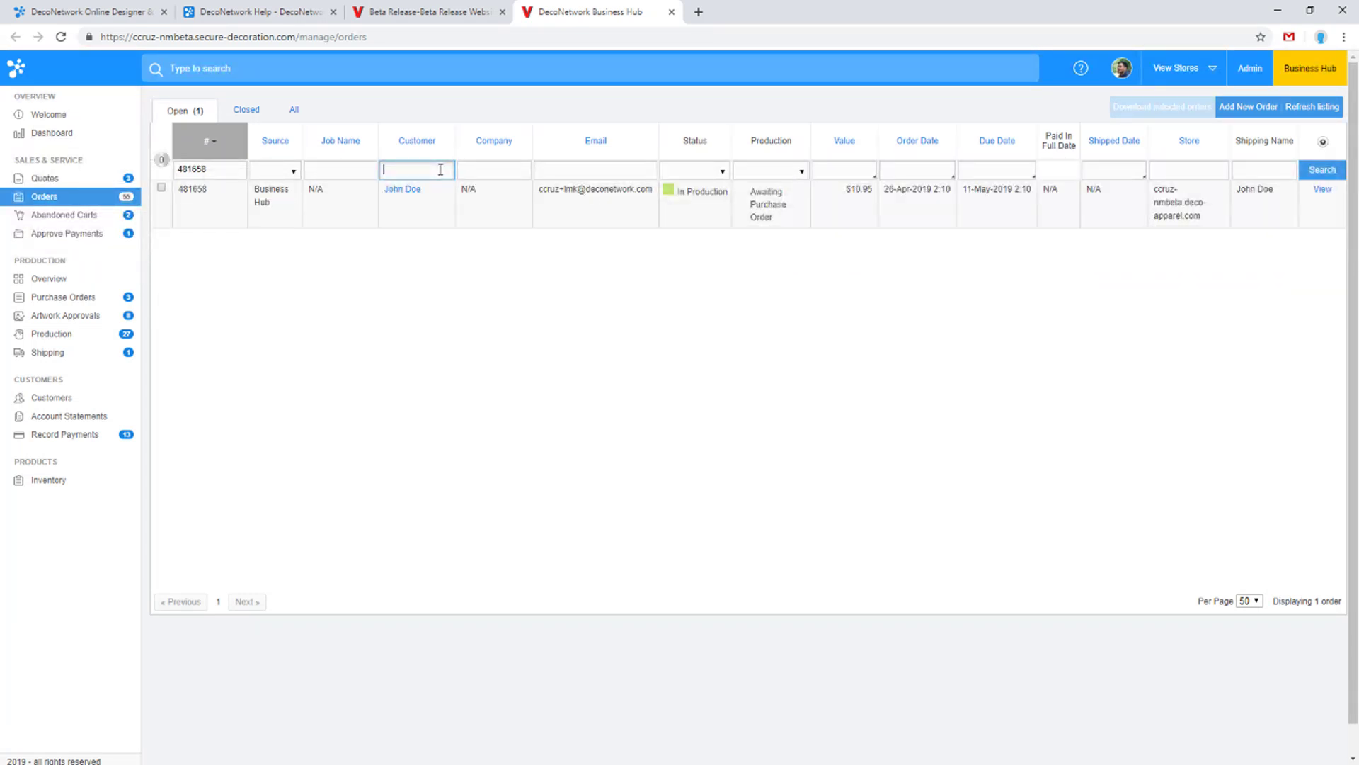
click(233, 175)
key(Return)
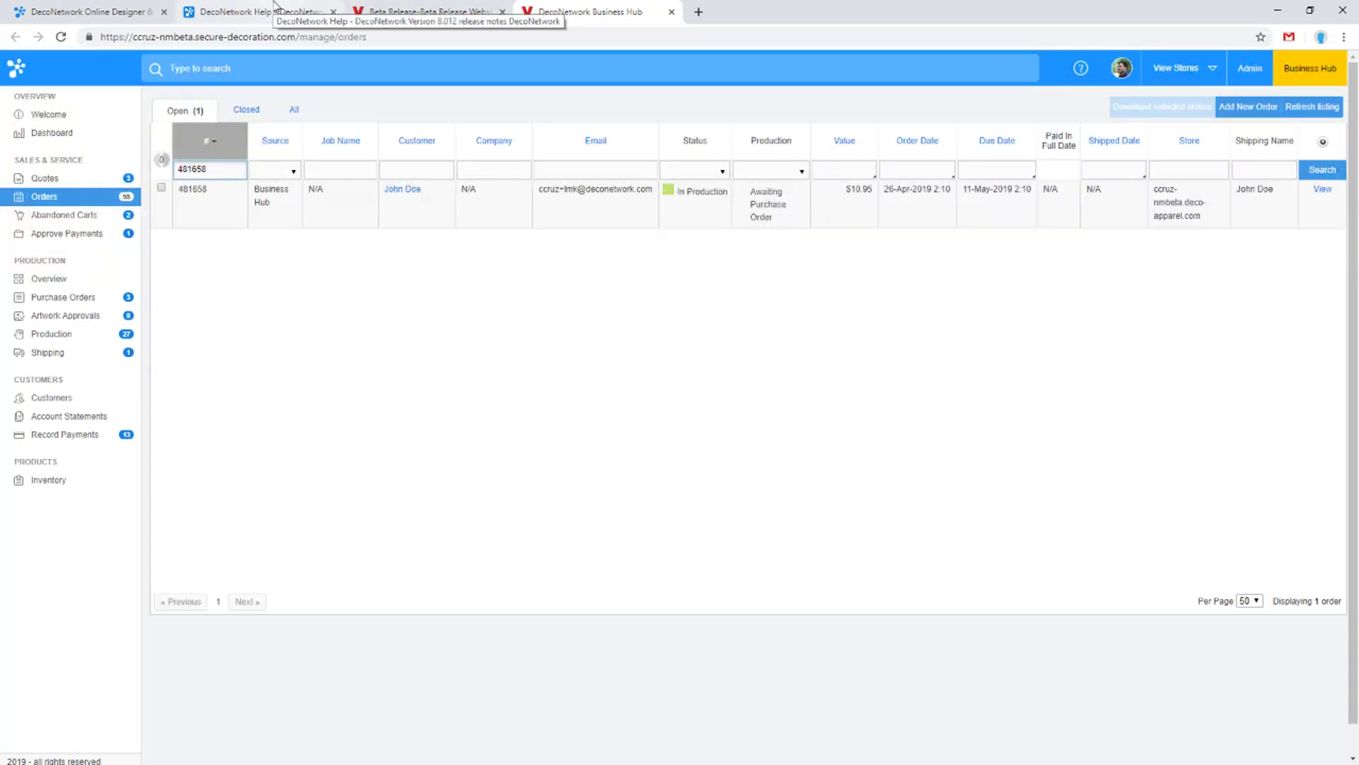
Return to the release notes and examine the call-to-action buttons on the Order Complete and Confirm checkout pages in the page editor
click(229, 9)
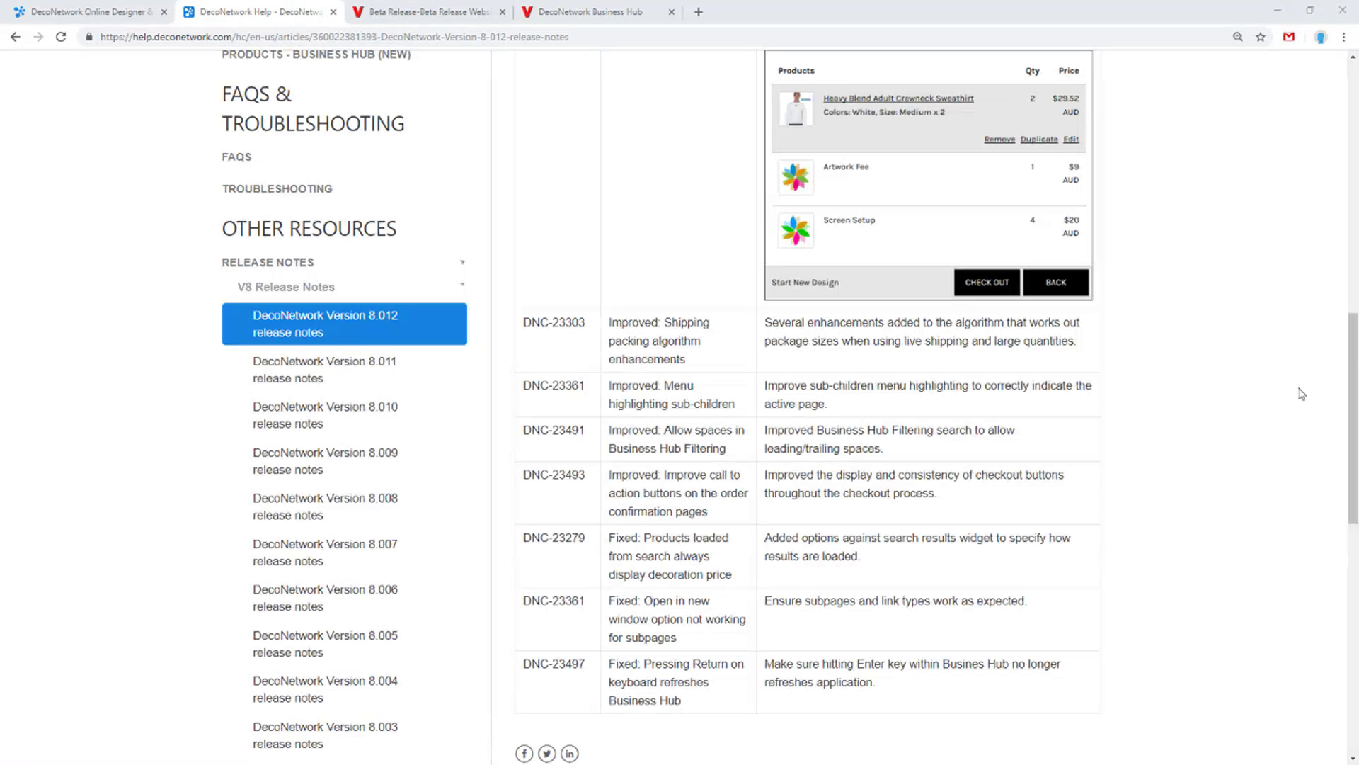
click(434, 9)
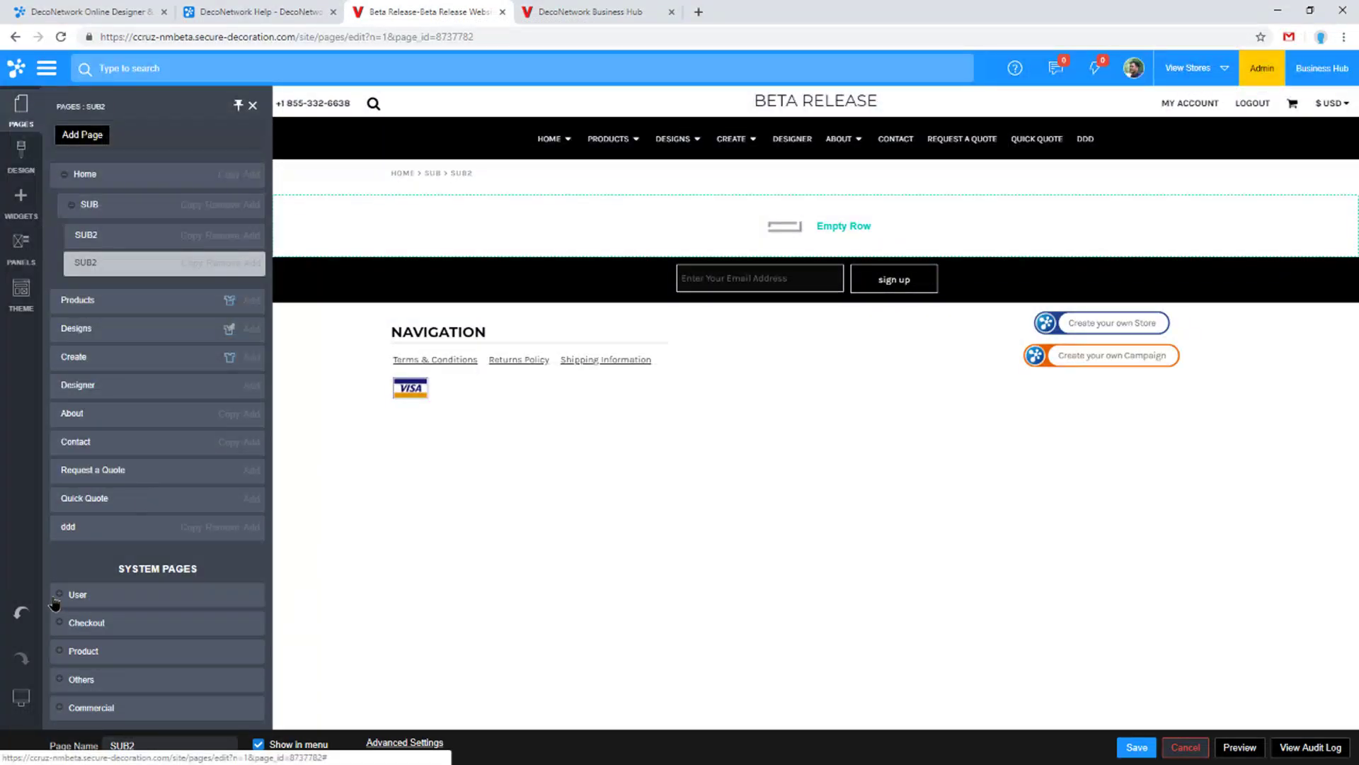
click(60, 622)
scroll(110, 593, down, 2)
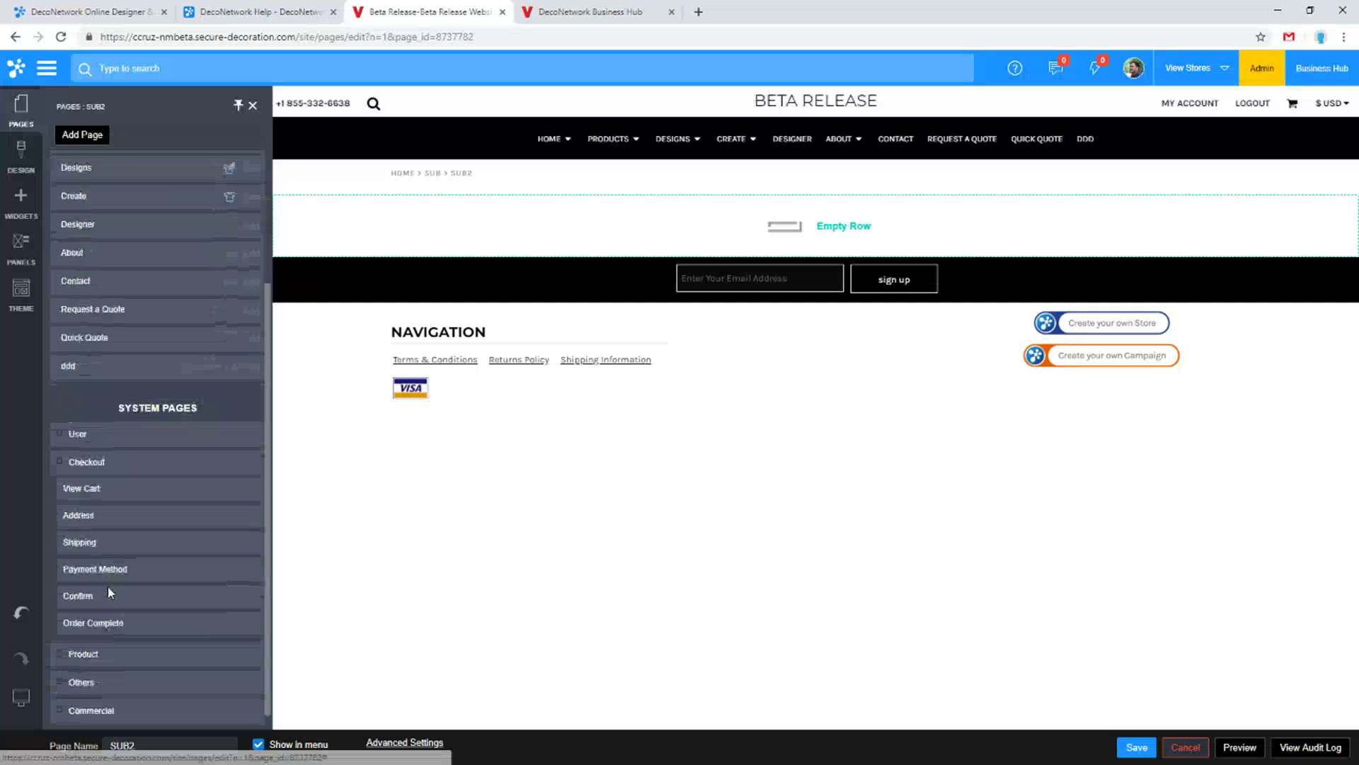
click(94, 623)
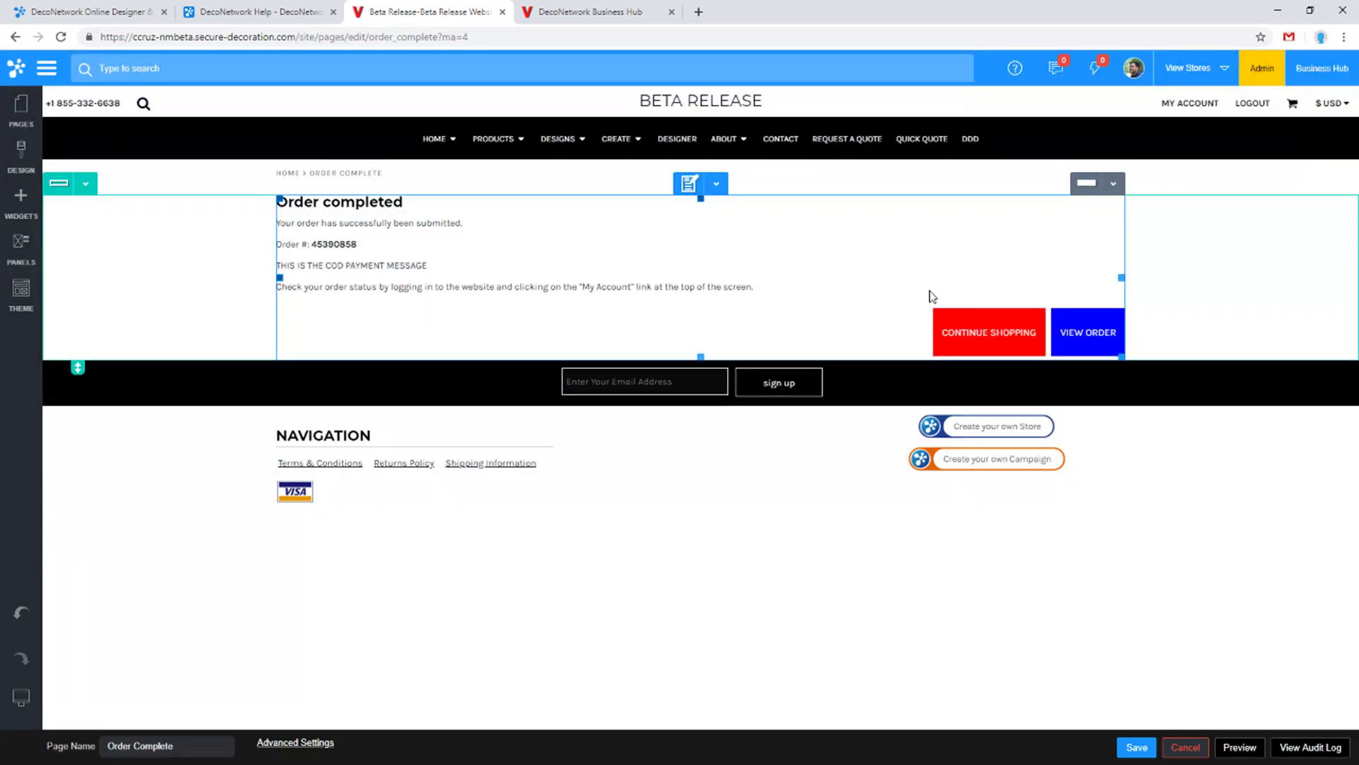
click(20, 110)
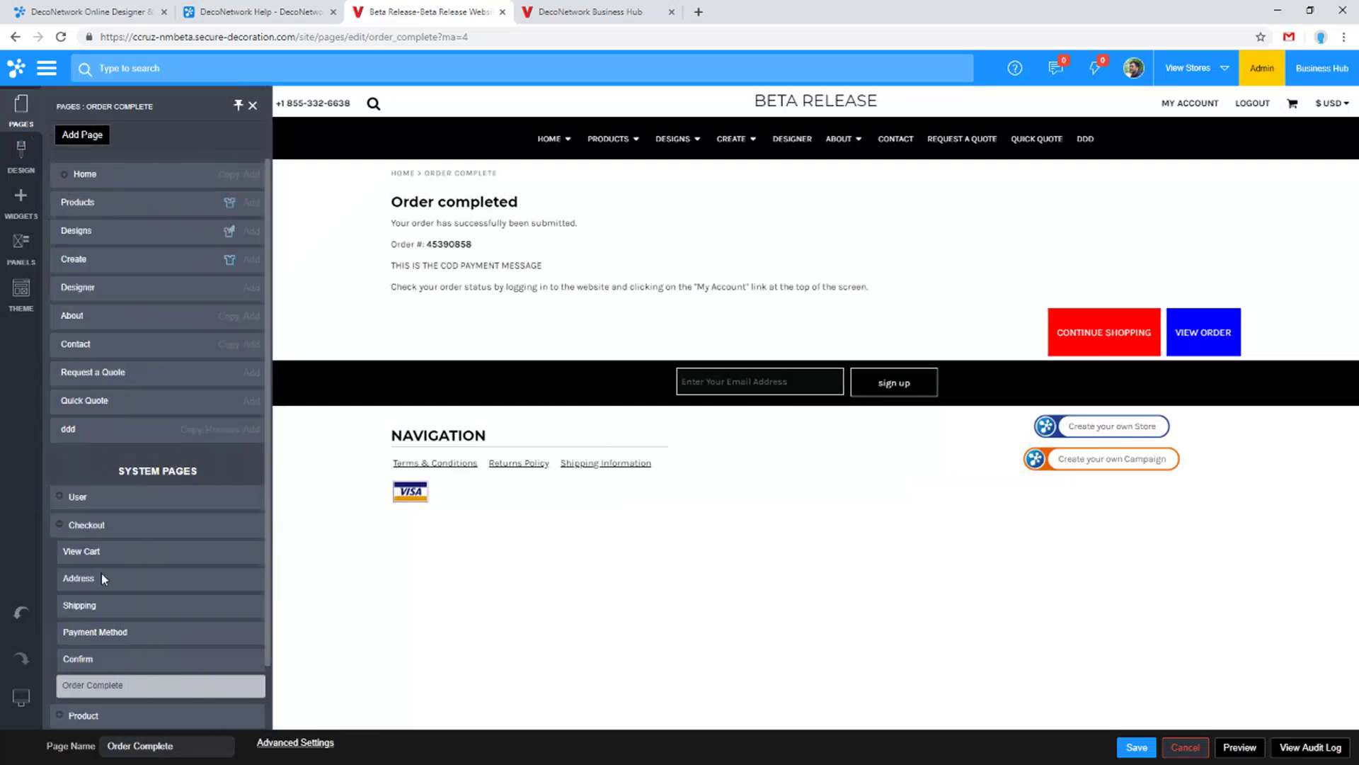
click(81, 659)
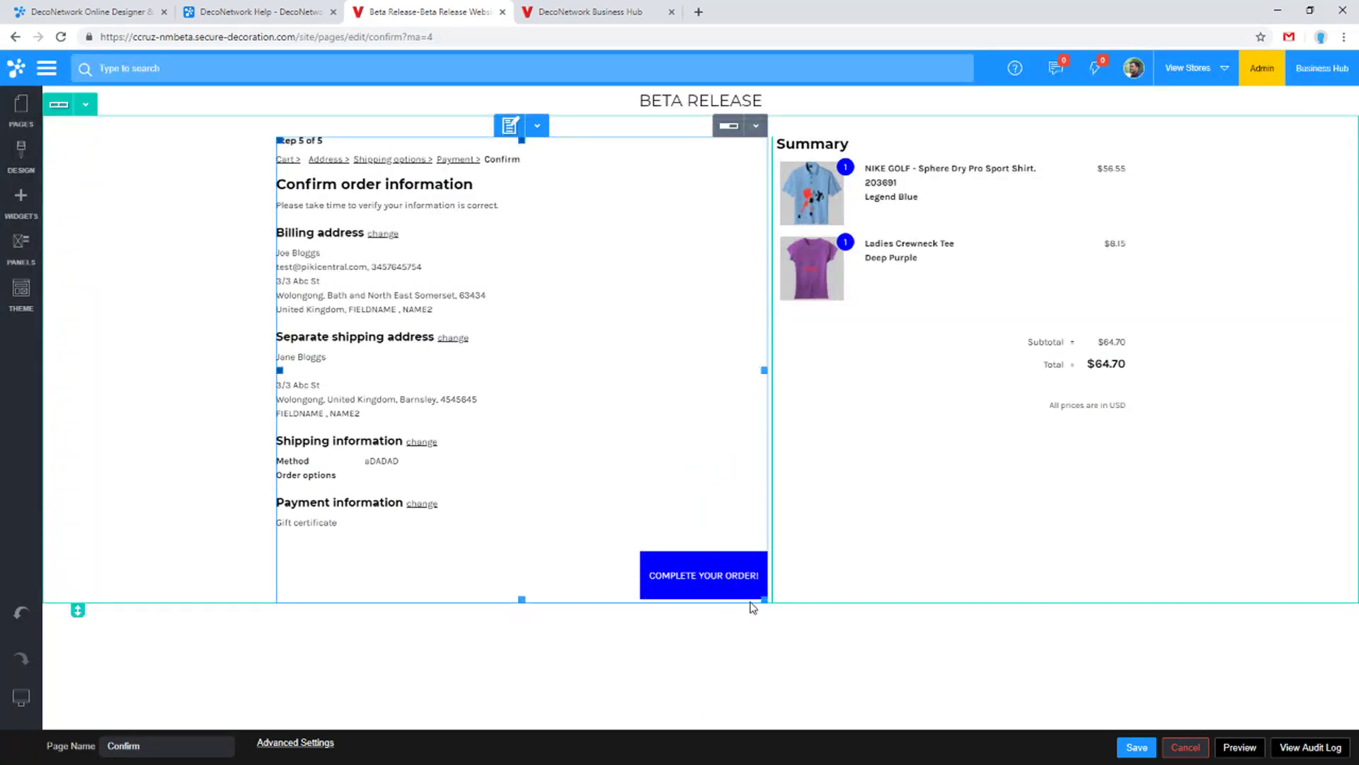
Change the Important Action button's background color to Black in the website's style editor
click(24, 162)
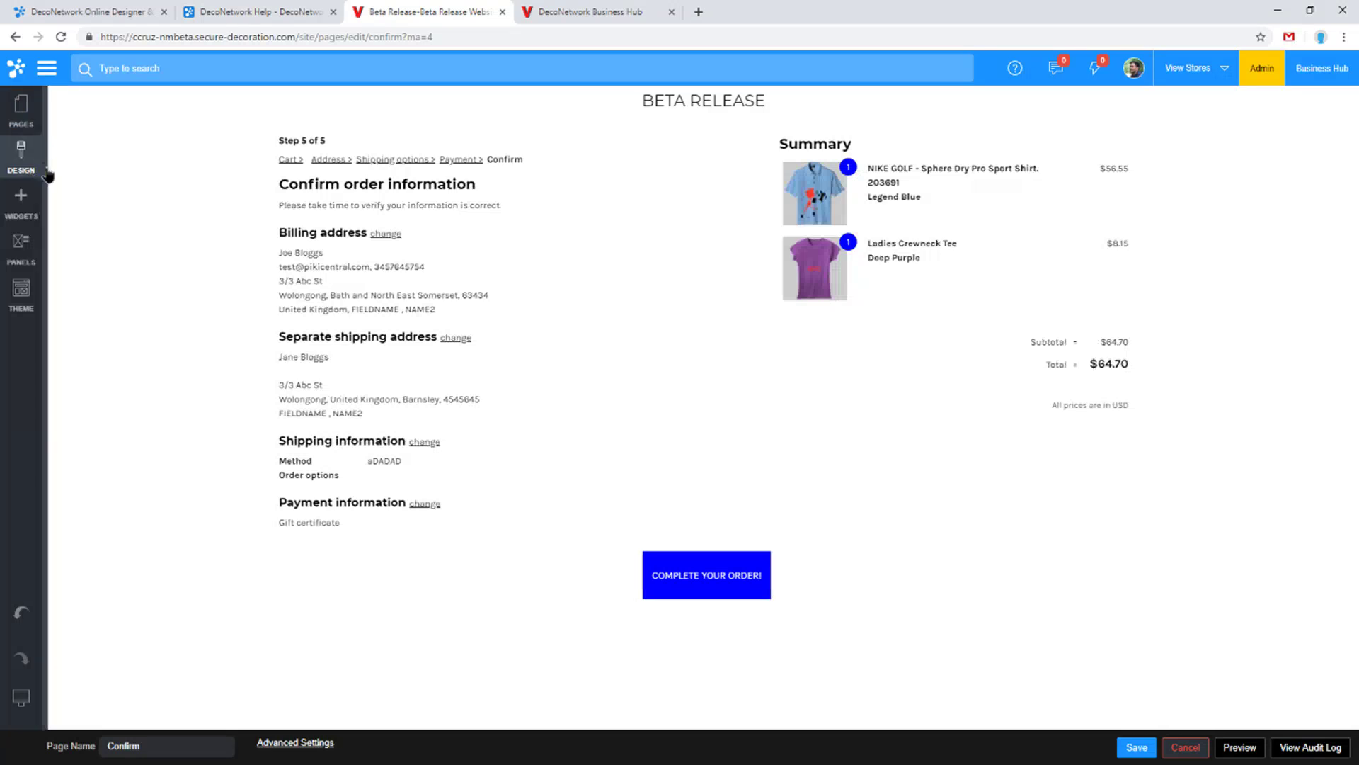
click(142, 183)
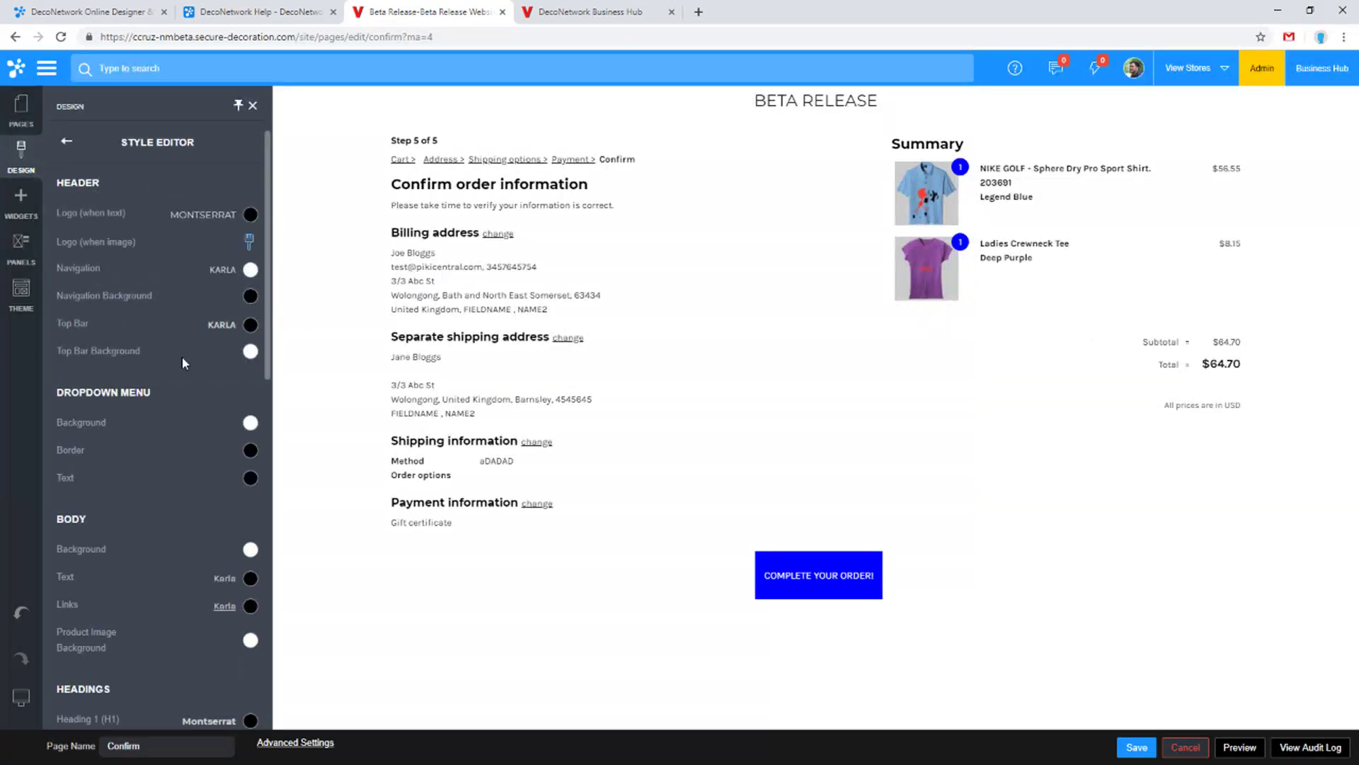
scroll(181, 356, down, 15)
scroll(181, 365, up, 2)
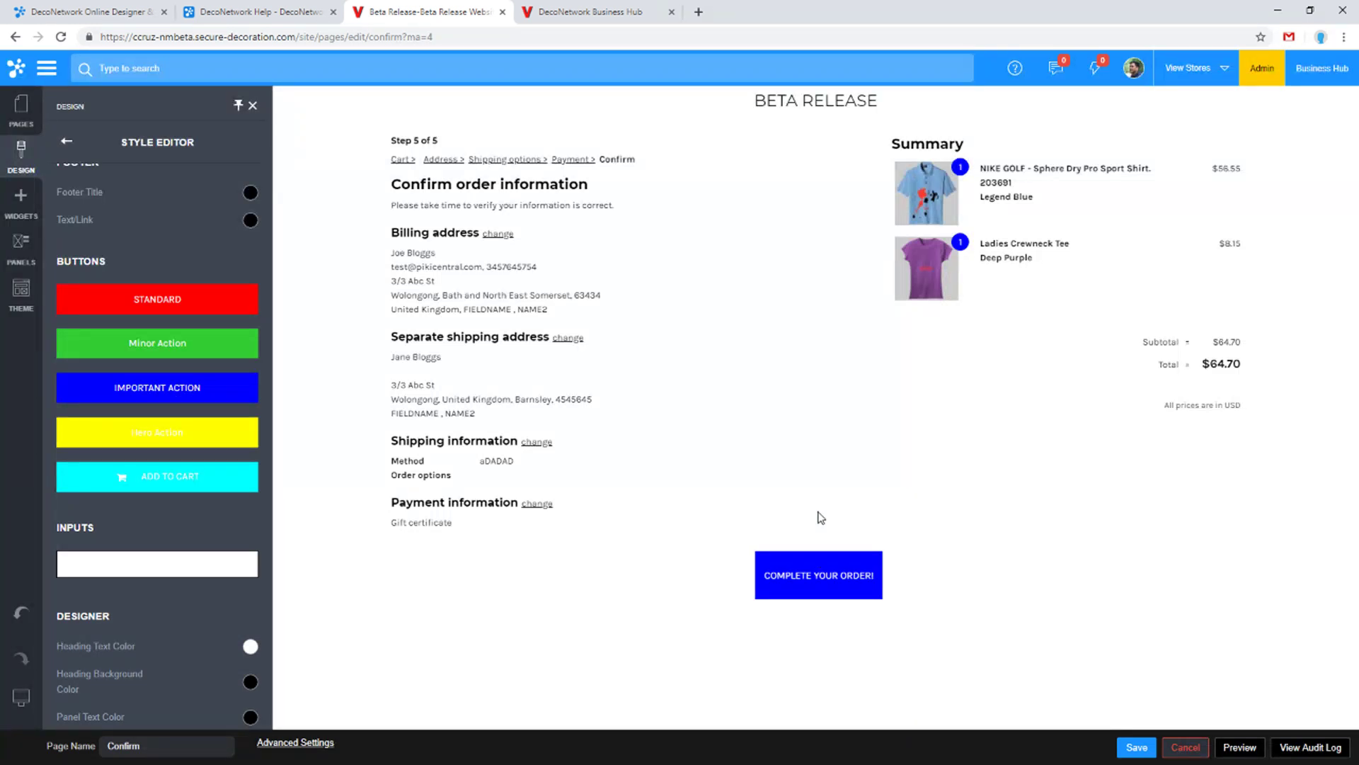
click(189, 391)
click(477, 296)
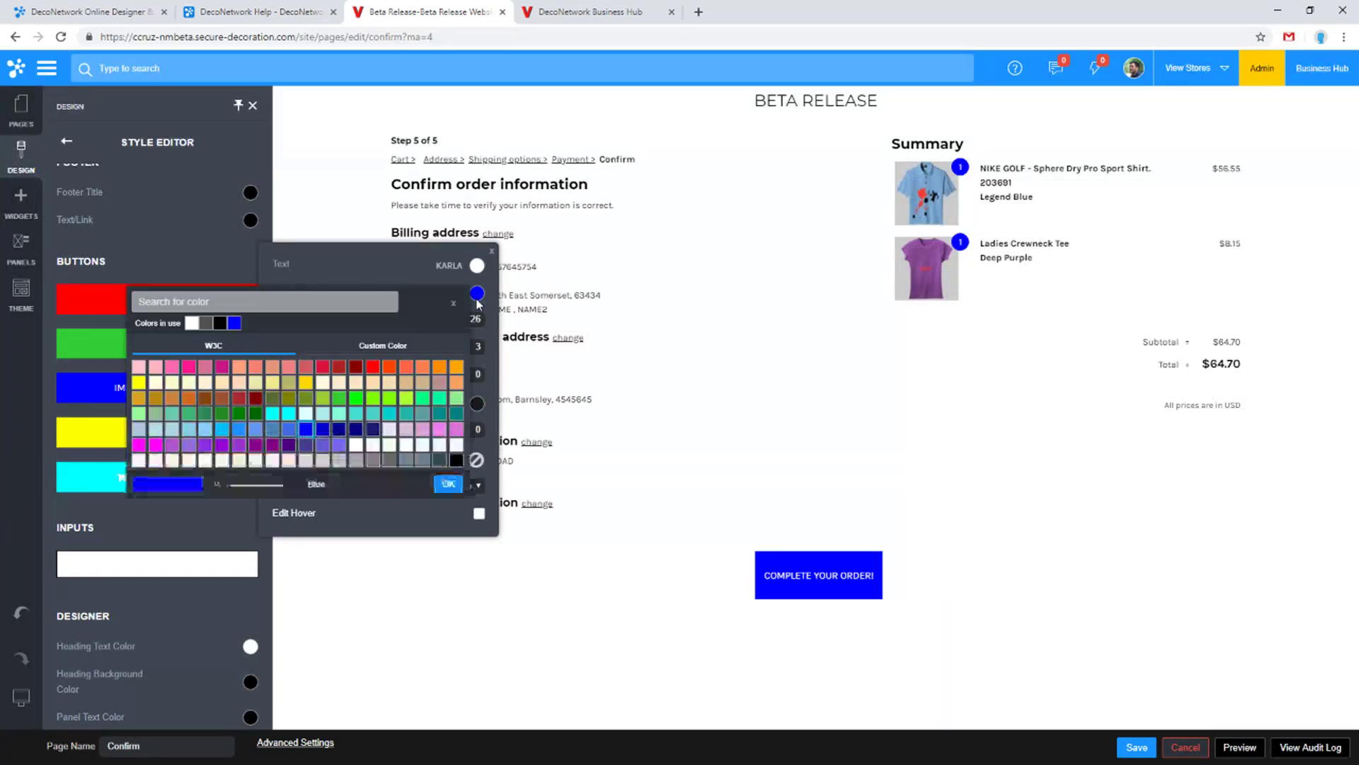
click(457, 462)
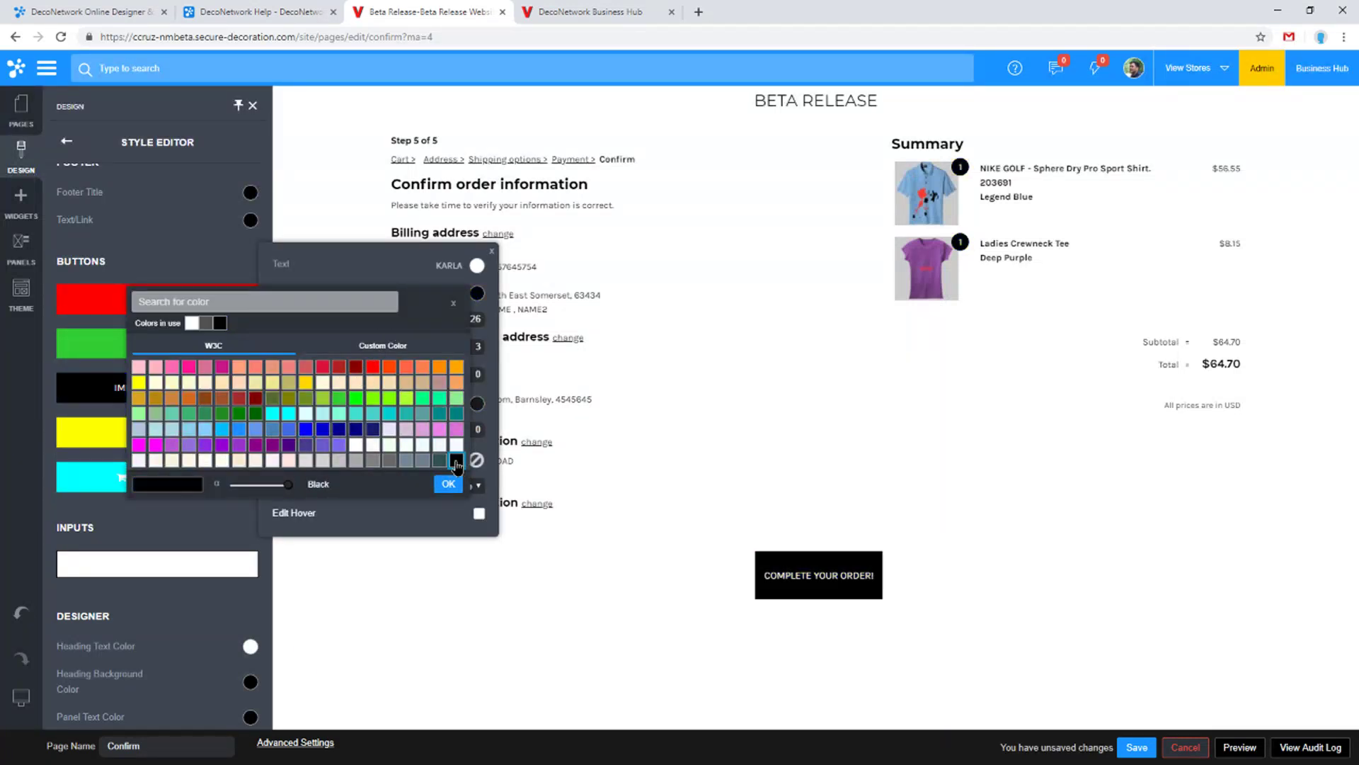
click(448, 484)
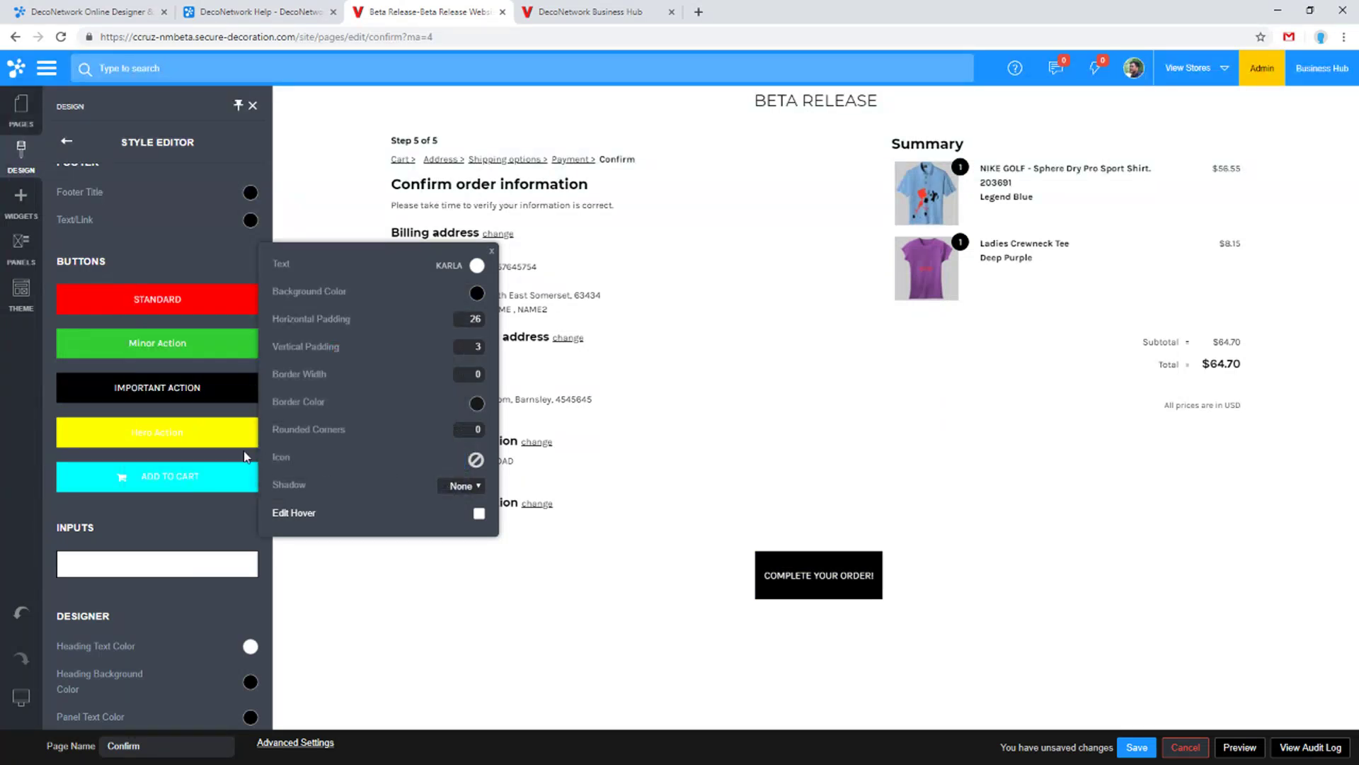
click(74, 505)
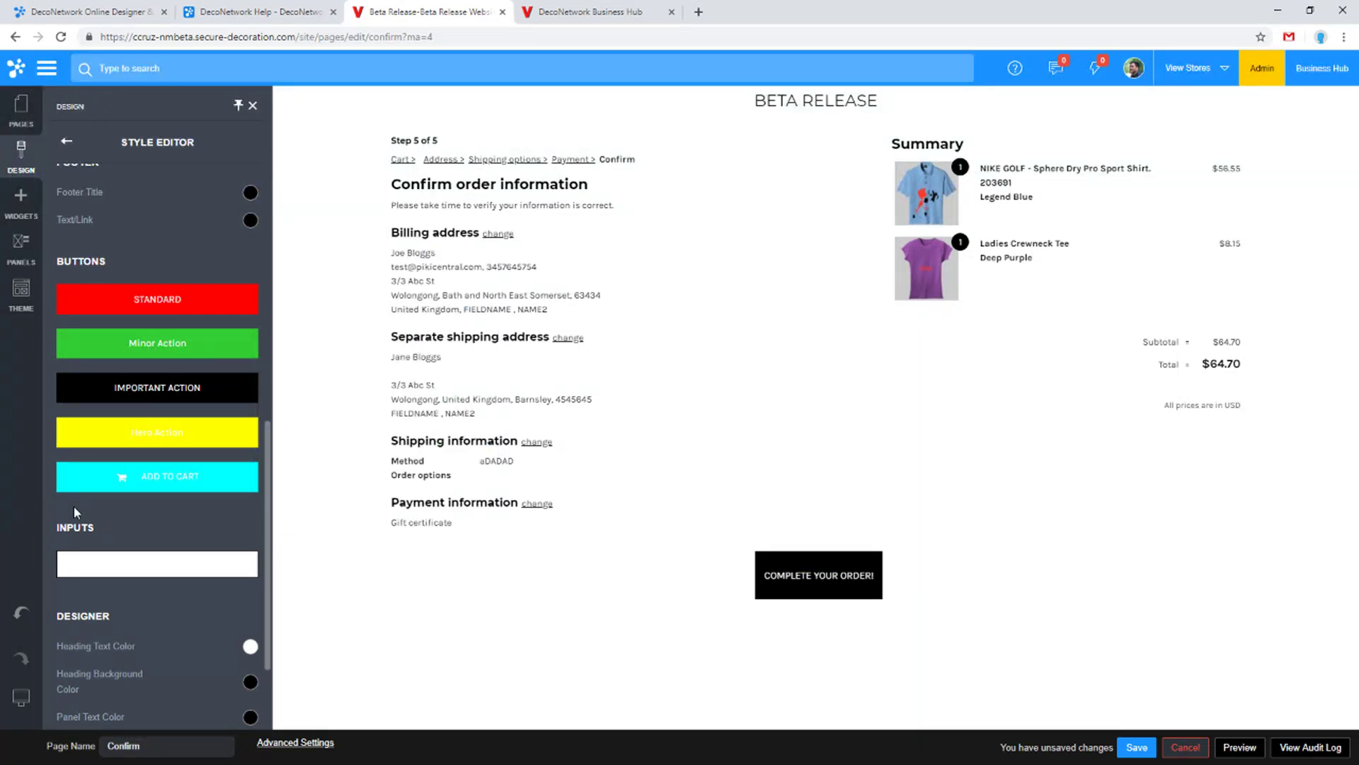
Review the Important Action button's styling options, including padding, border, rounded corners, icon and shadow
click(106, 391)
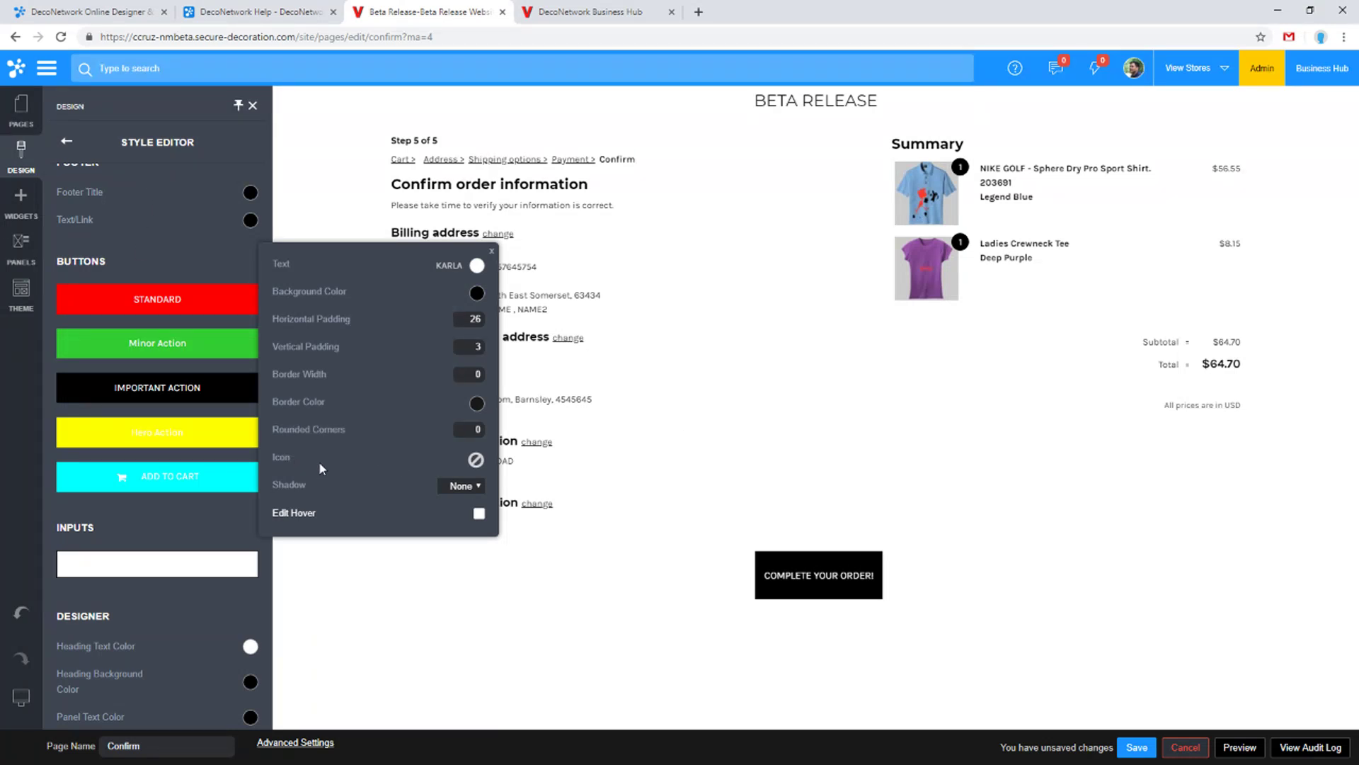
mouse_move(273, 430)
mouse_down()
mouse_move(447, 428)
mouse_move(286, 423)
mouse_up()
click(212, 606)
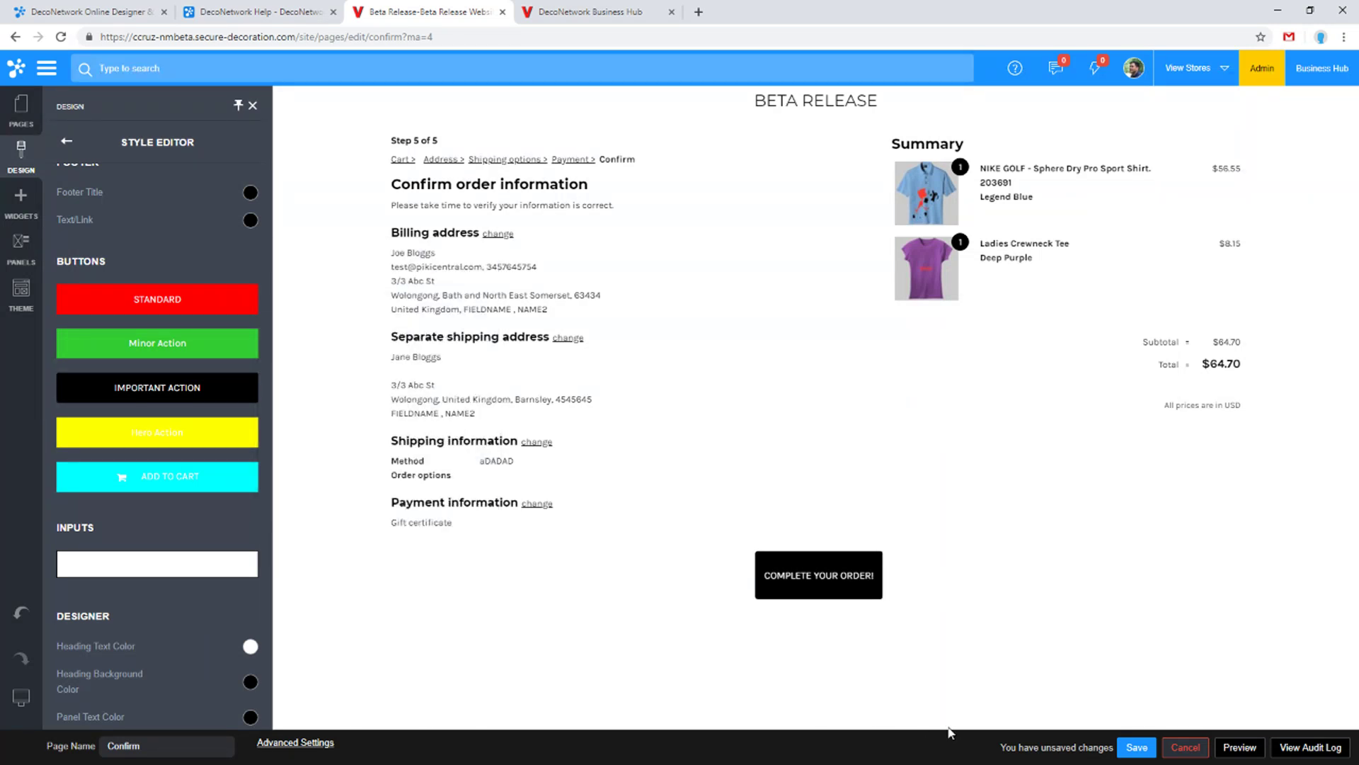
Save the Confirm page and publish the website, dismissing the publishing dialog
click(1137, 747)
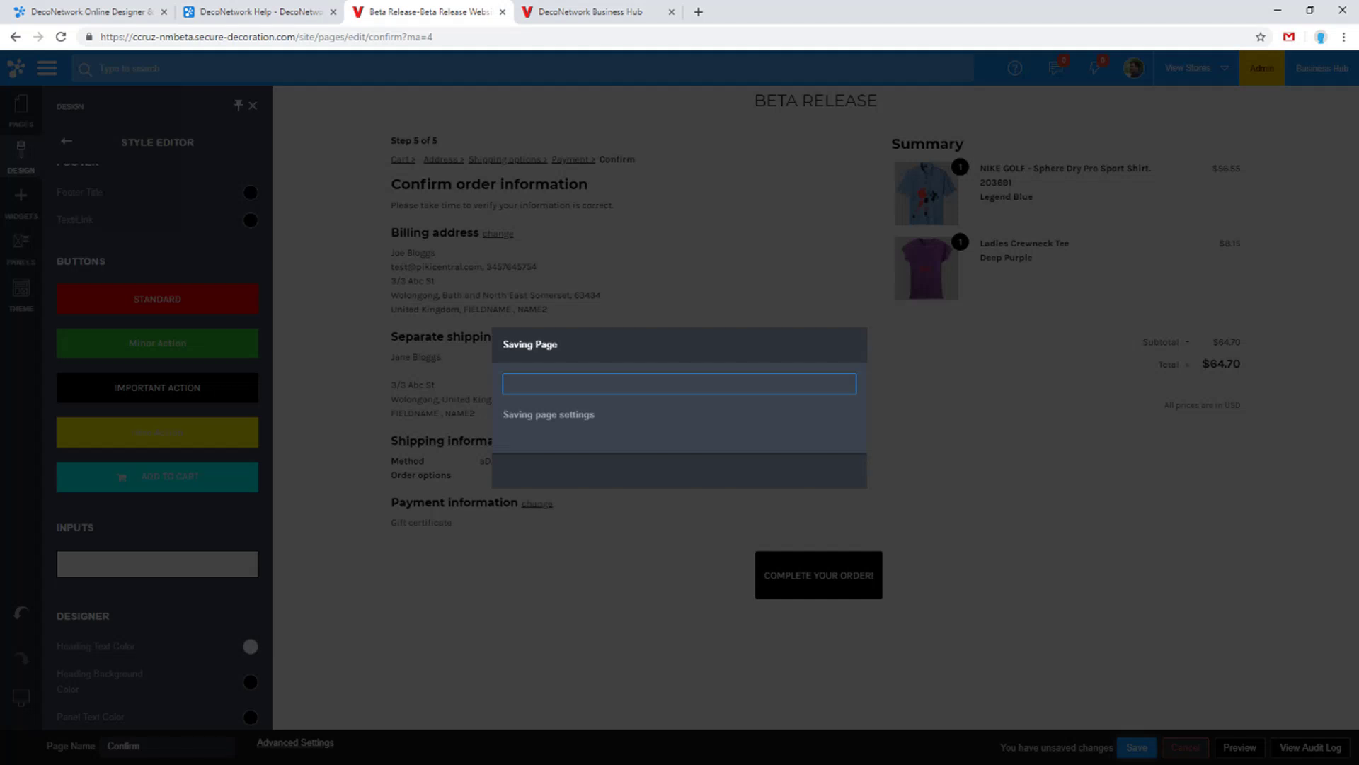
click(712, 492)
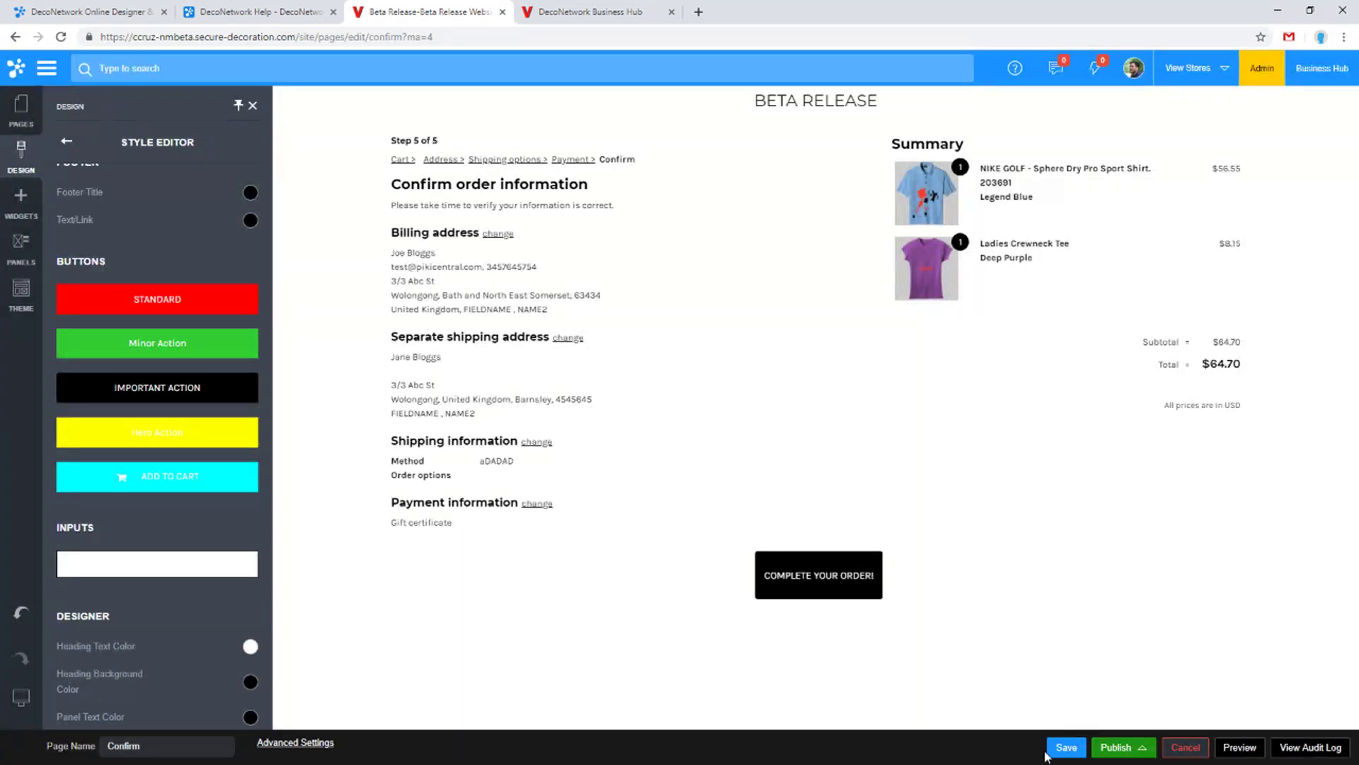
click(1116, 747)
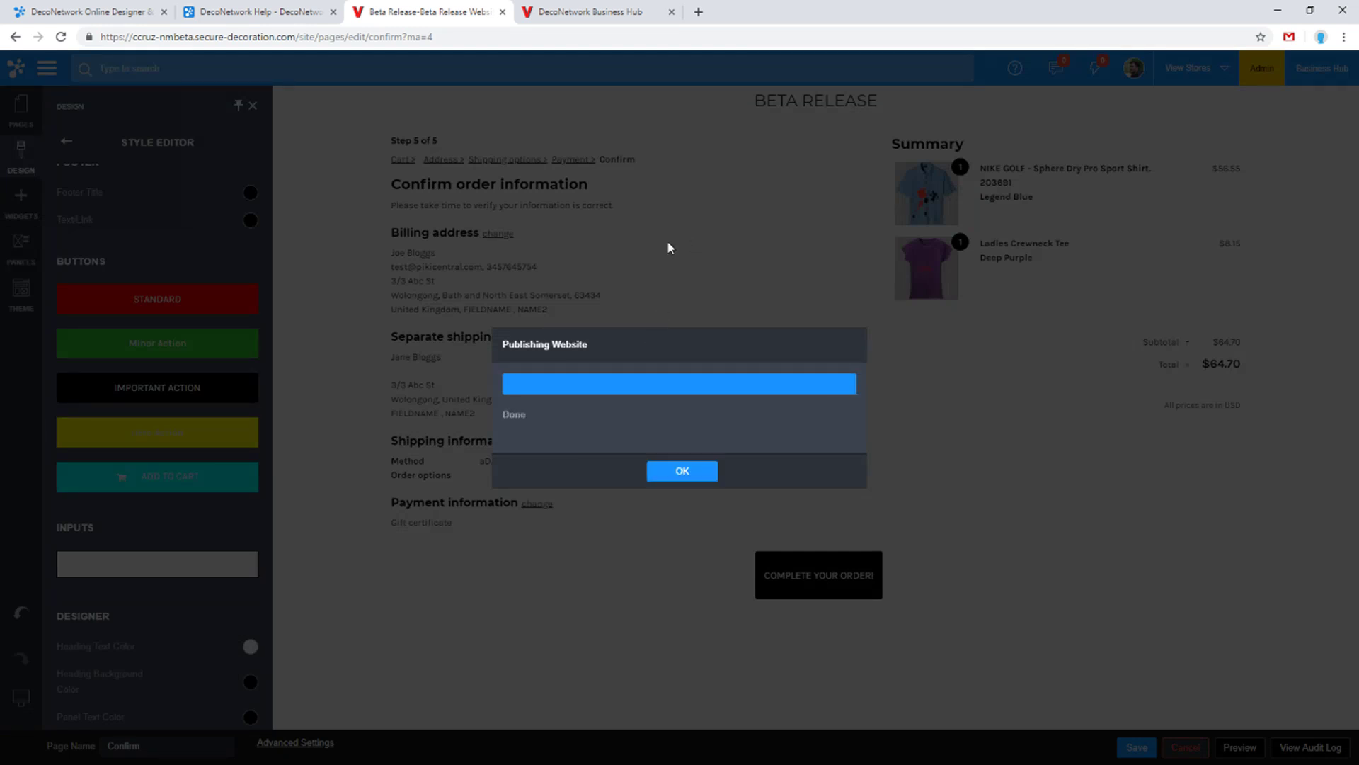
click(685, 473)
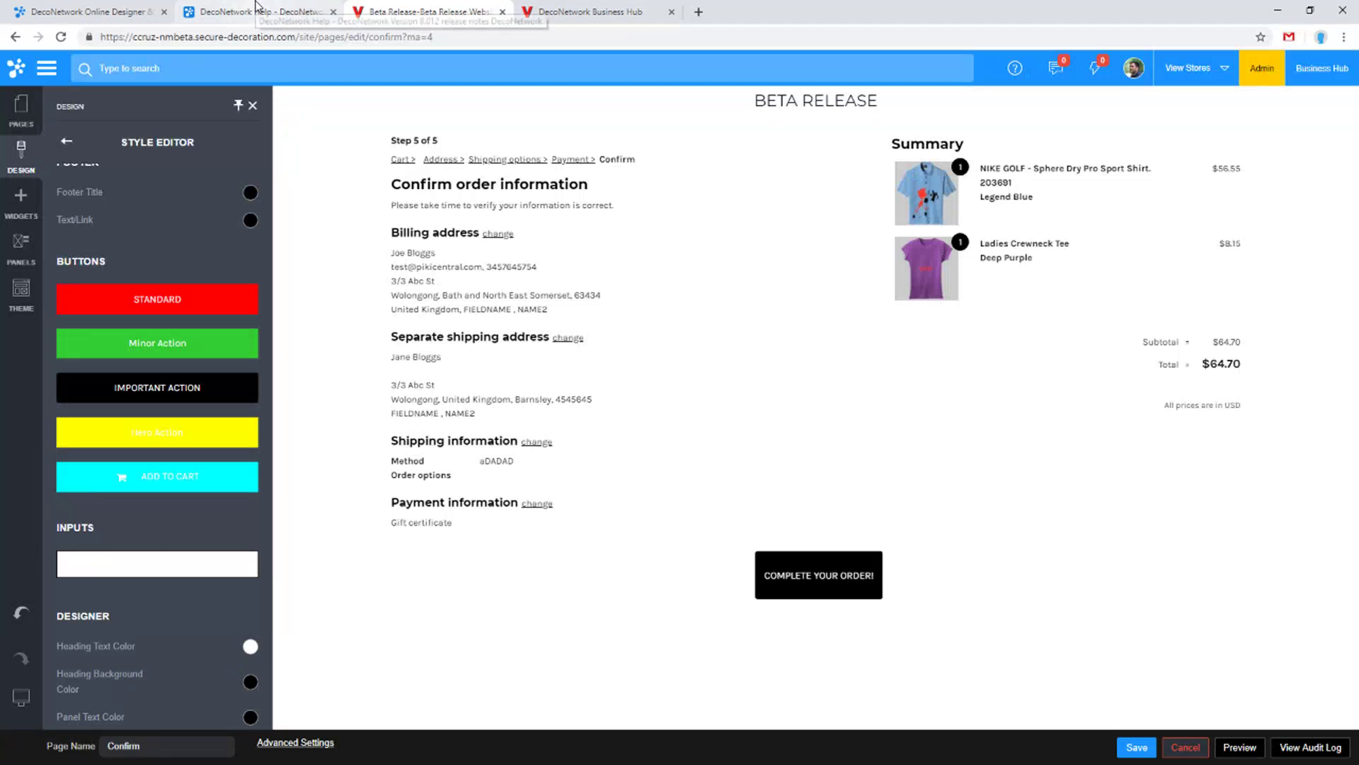
Return to the Version 8.012 release notes and read the fix for products loaded from search
click(257, 7)
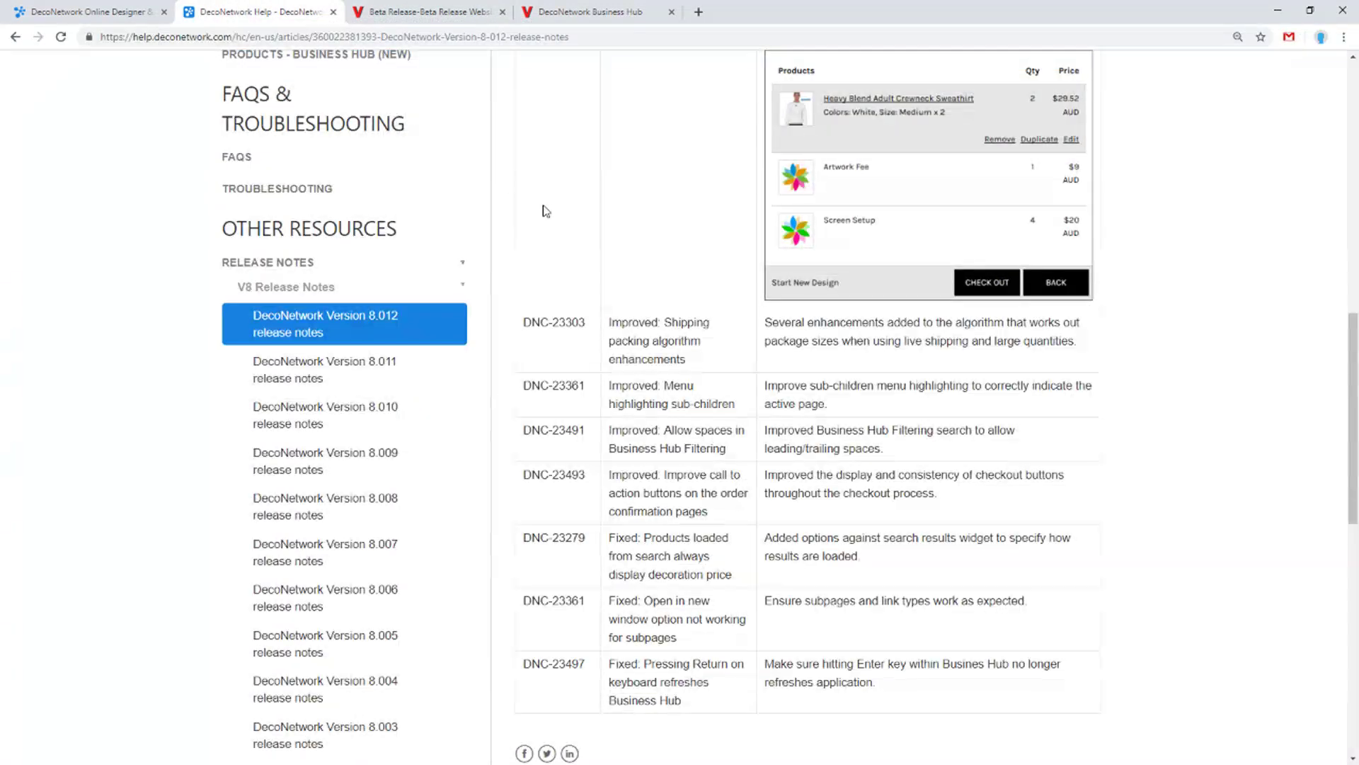
scroll(636, 362, down, 1)
scroll(636, 362, down, 1)
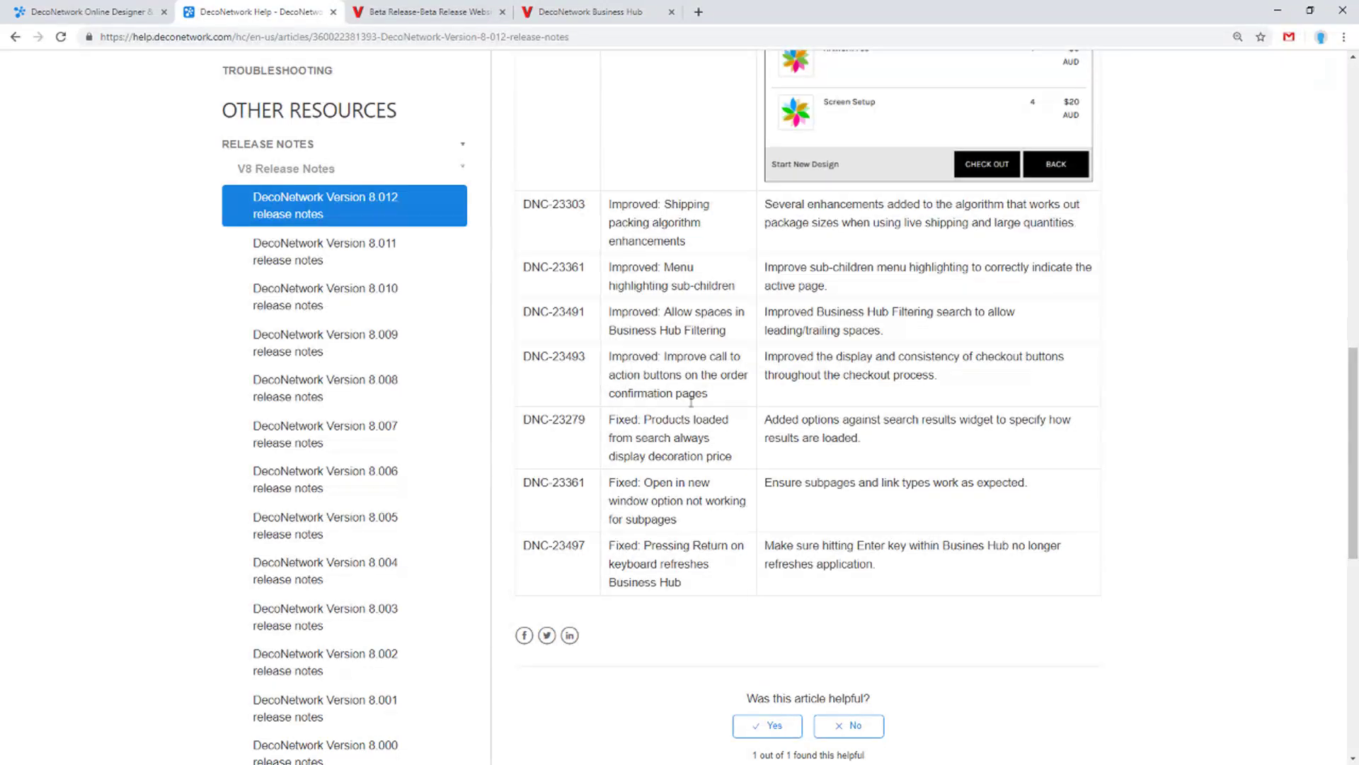
Open the Search Results system page from the Others group in the store's page editor
click(397, 10)
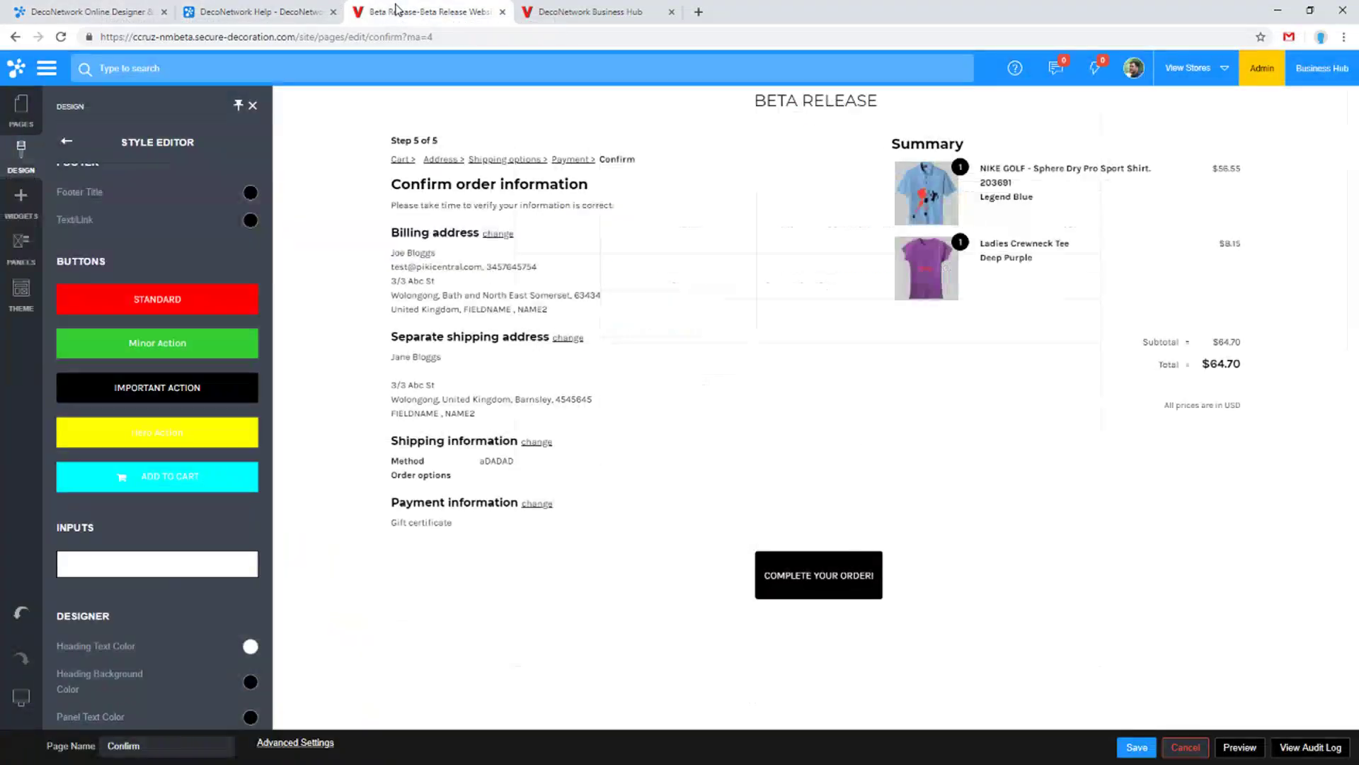
click(18, 121)
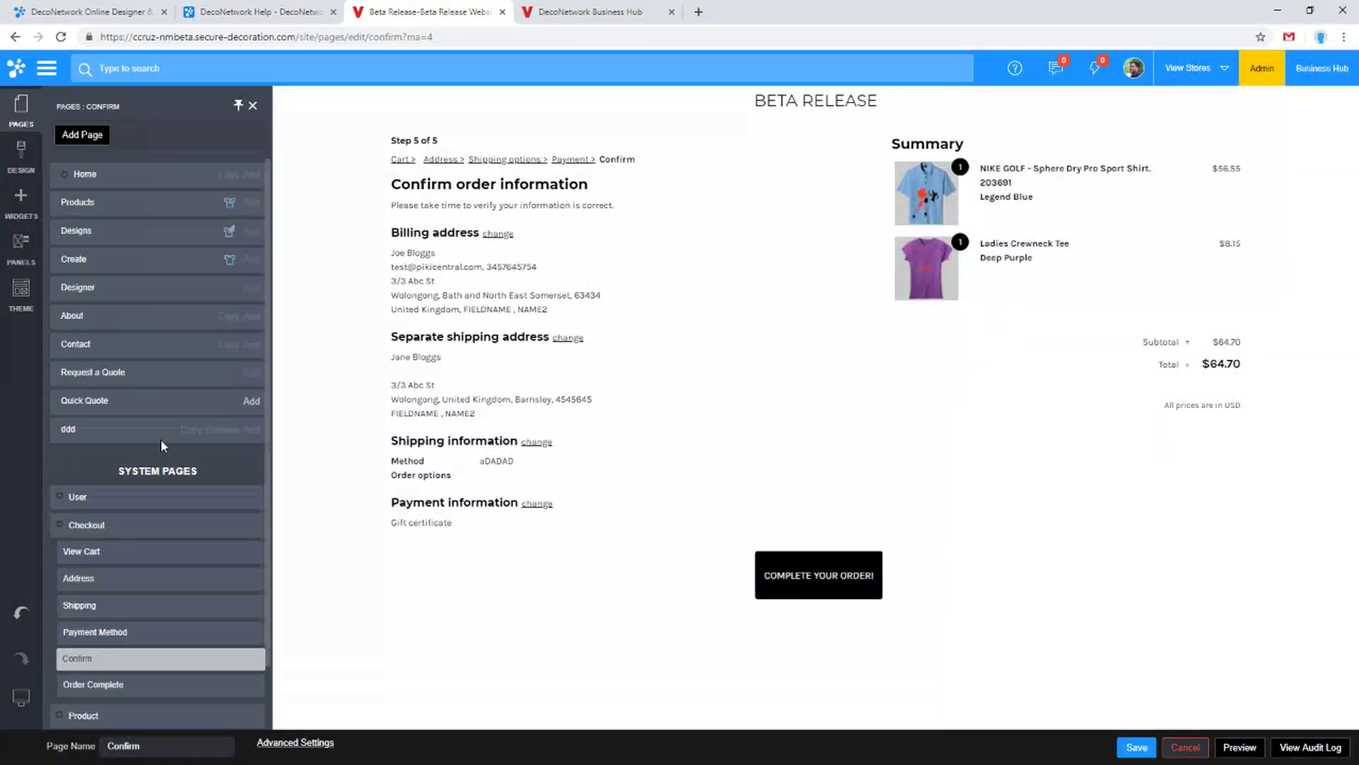
click(60, 527)
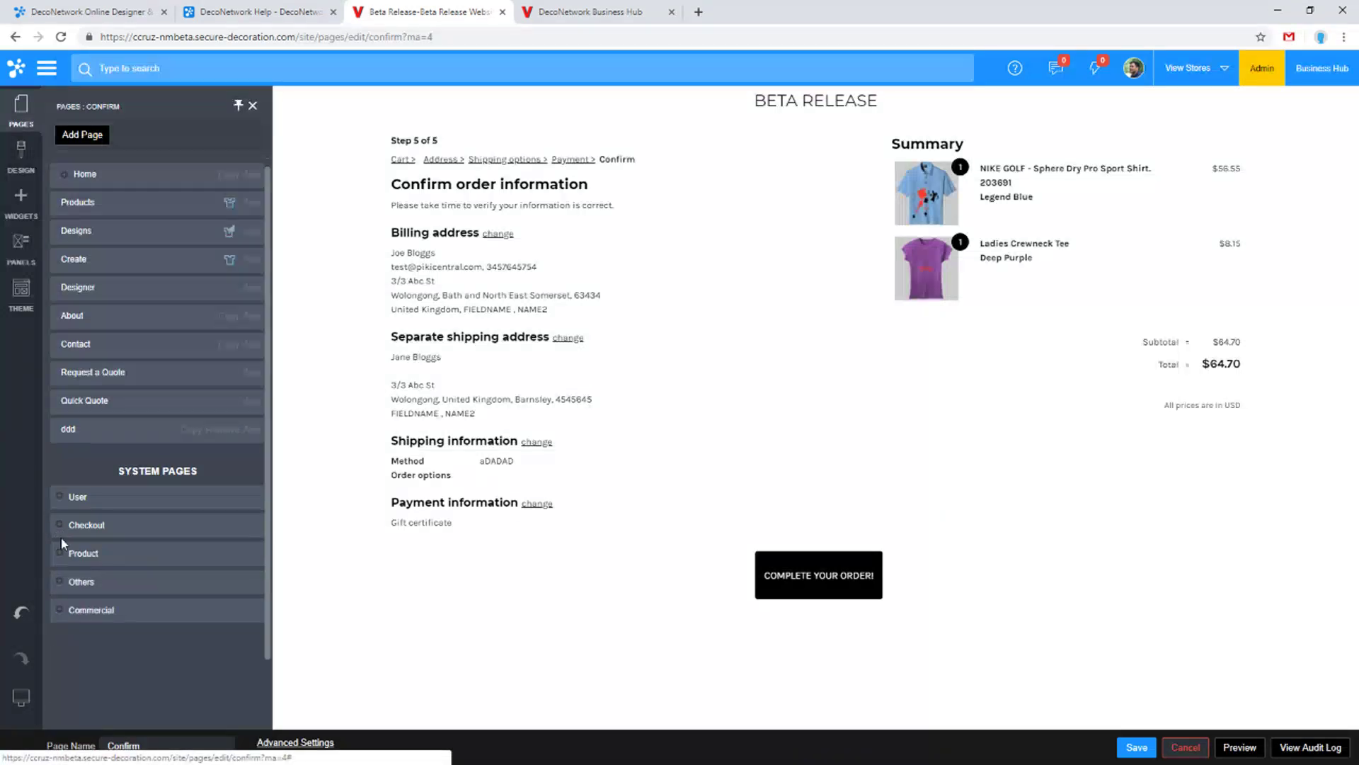
click(60, 581)
click(97, 616)
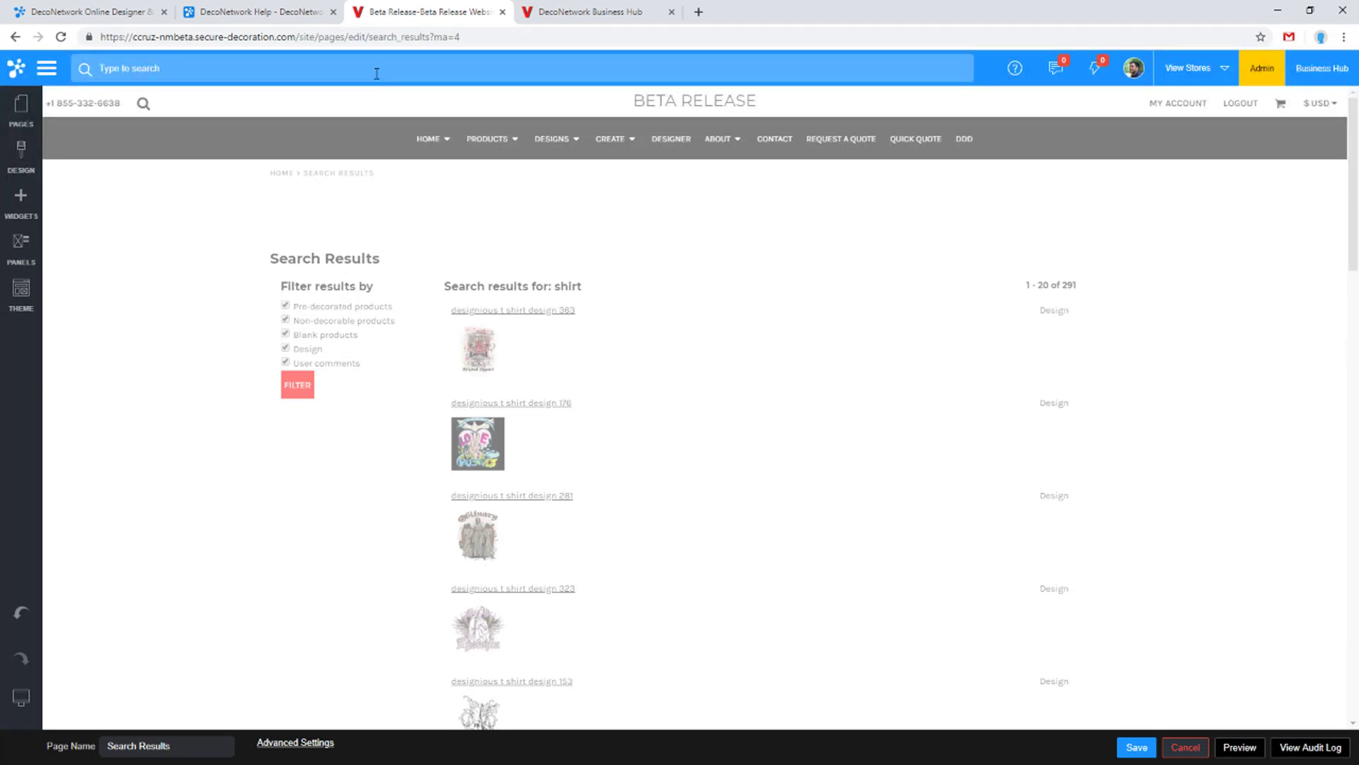
click(21, 110)
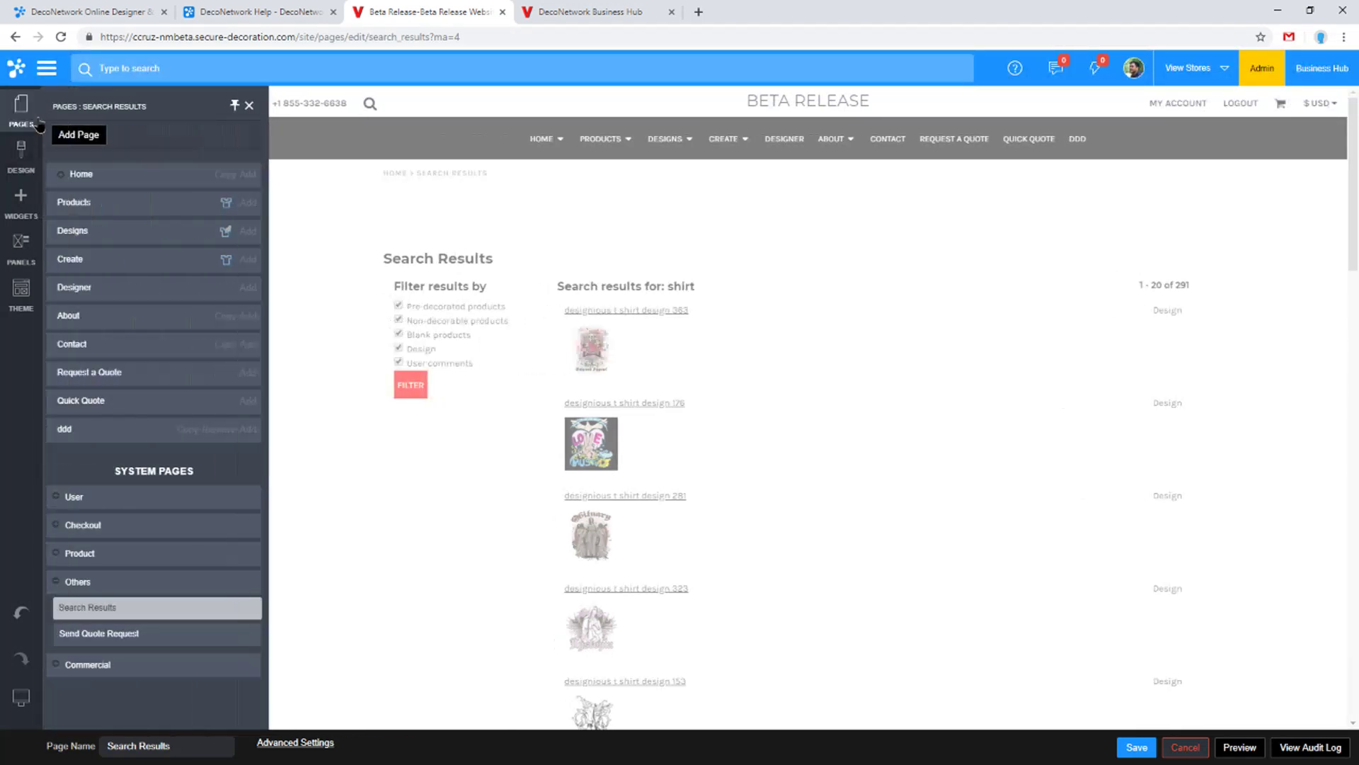
Open the Blank Product Display settings under Products and examine the choices for the pricing display option
click(47, 71)
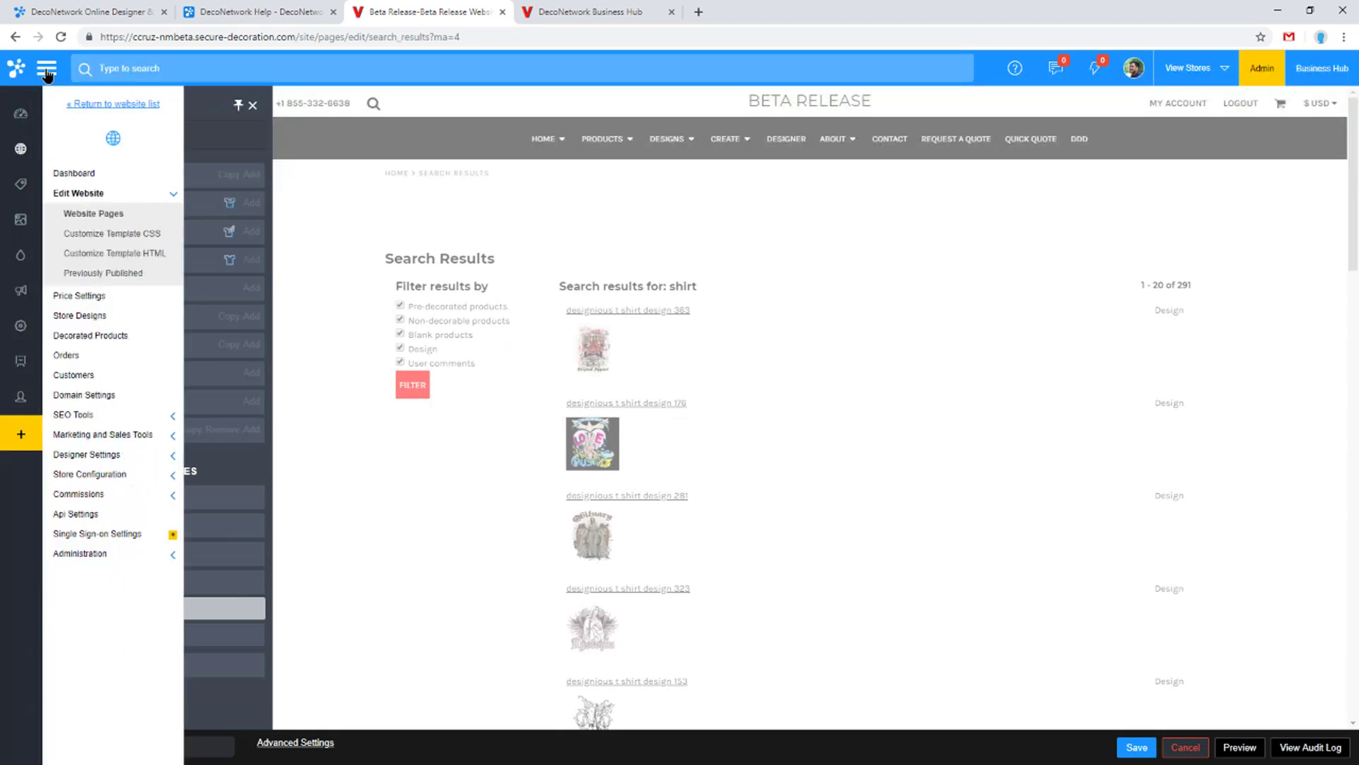
click(21, 191)
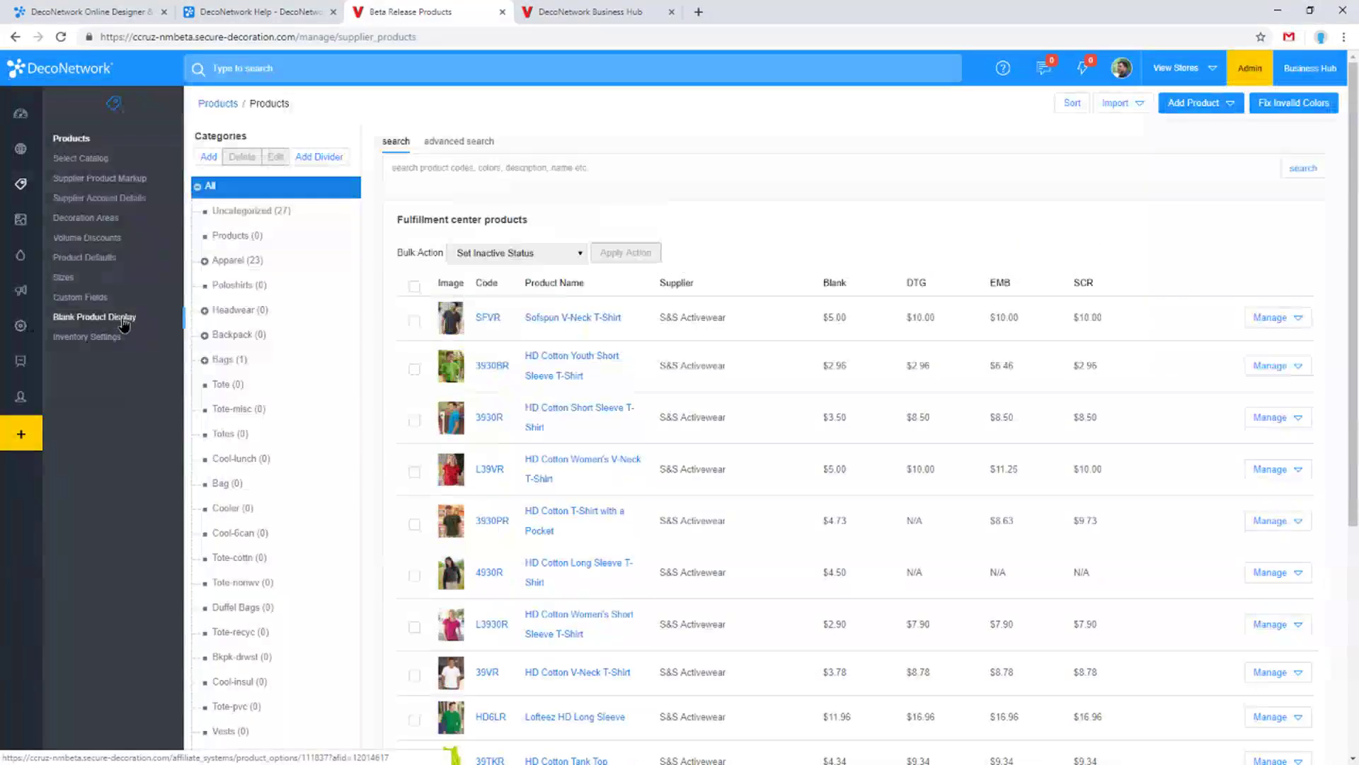
click(124, 320)
scroll(361, 435, down, 1)
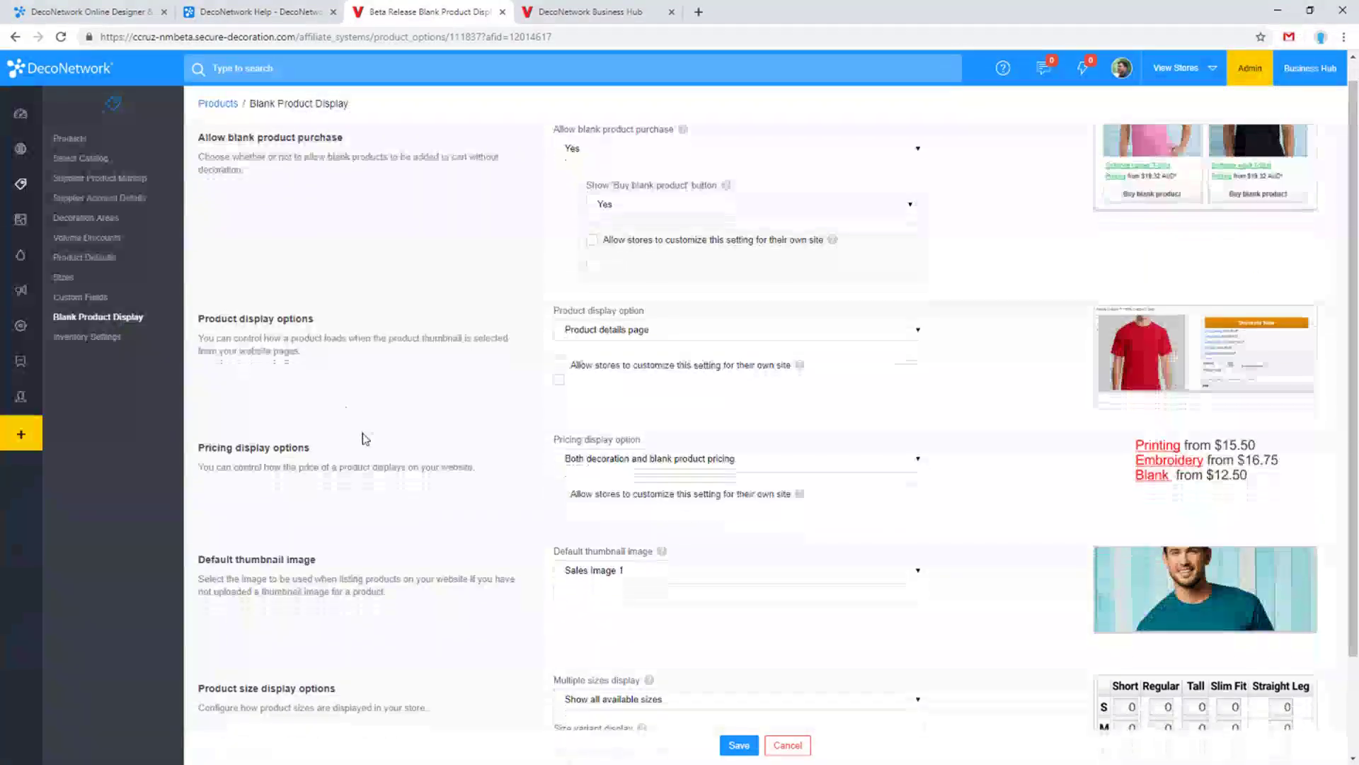
scroll(363, 439, down, 1)
click(637, 411)
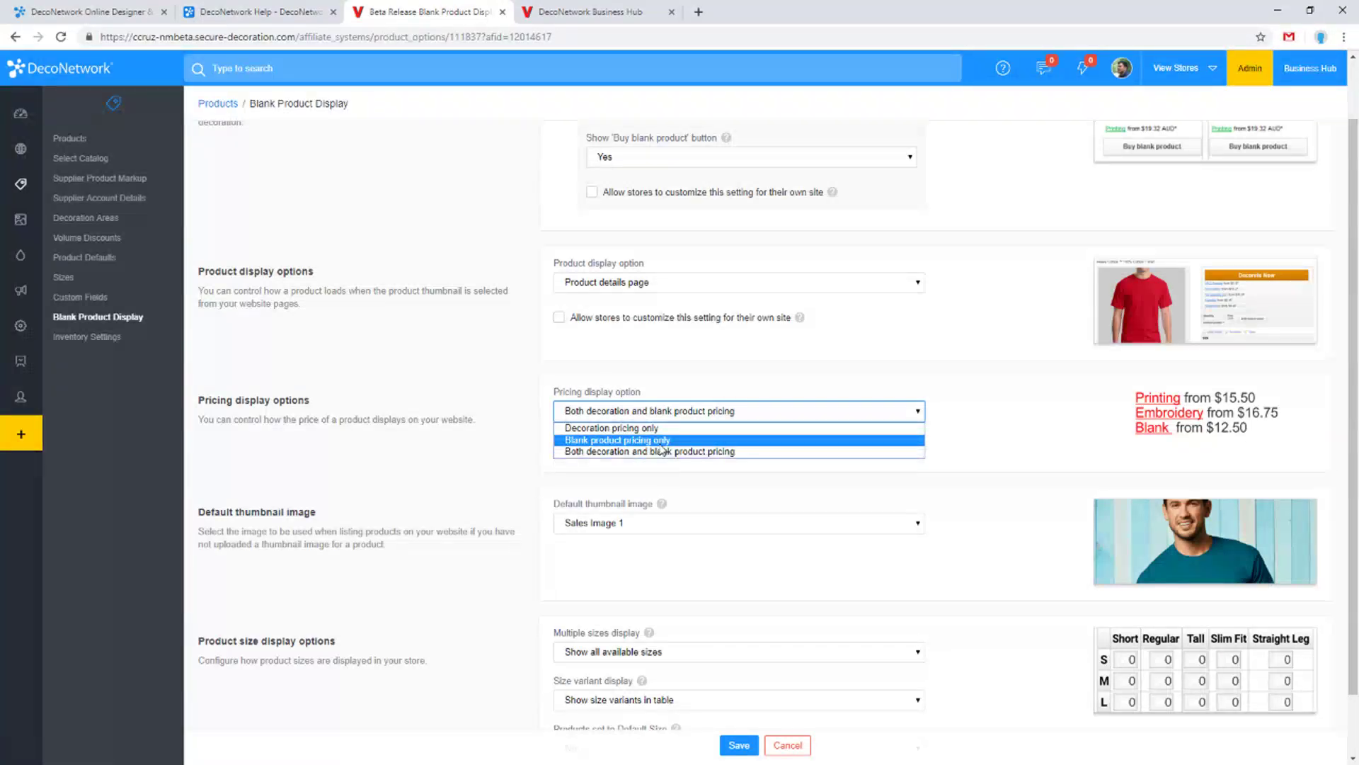
click(441, 412)
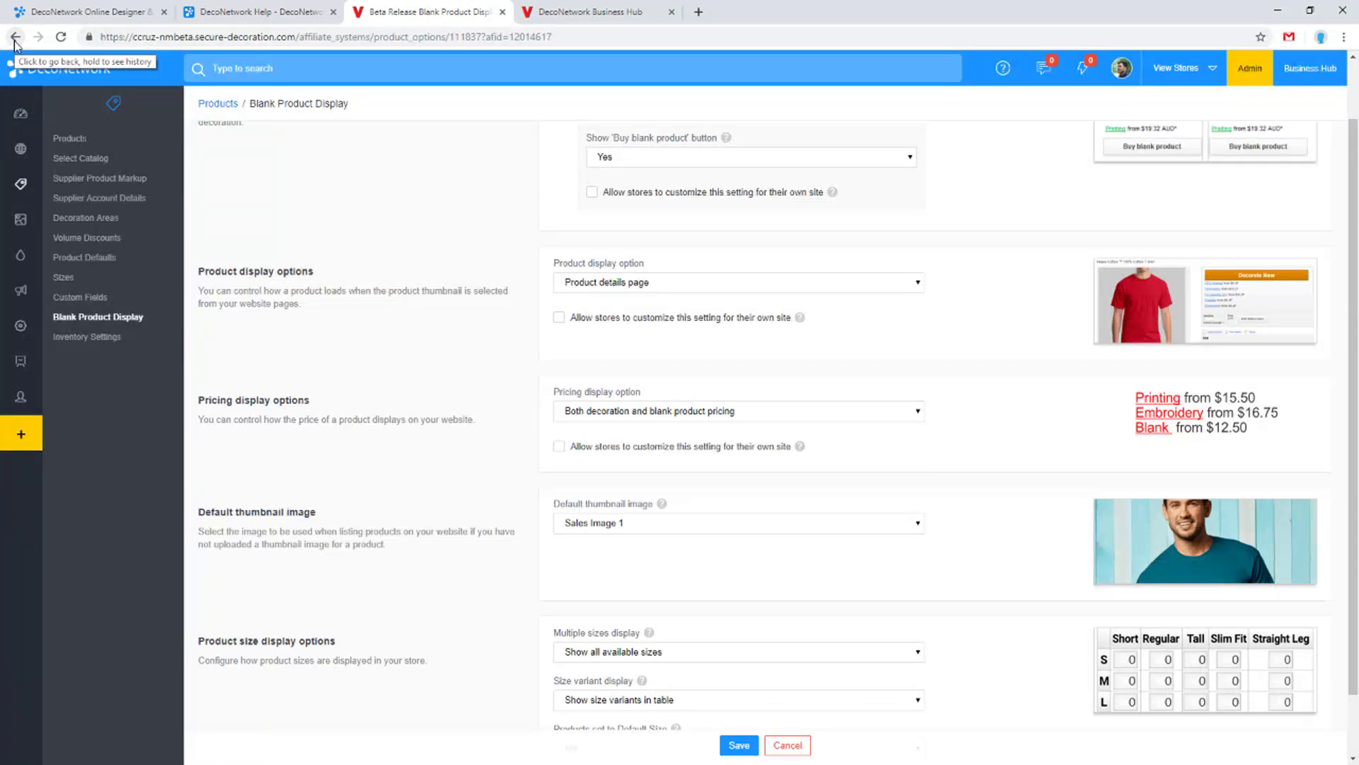
Check the fixed issues in the release notes and return to the Blank Product Display settings
click(238, 10)
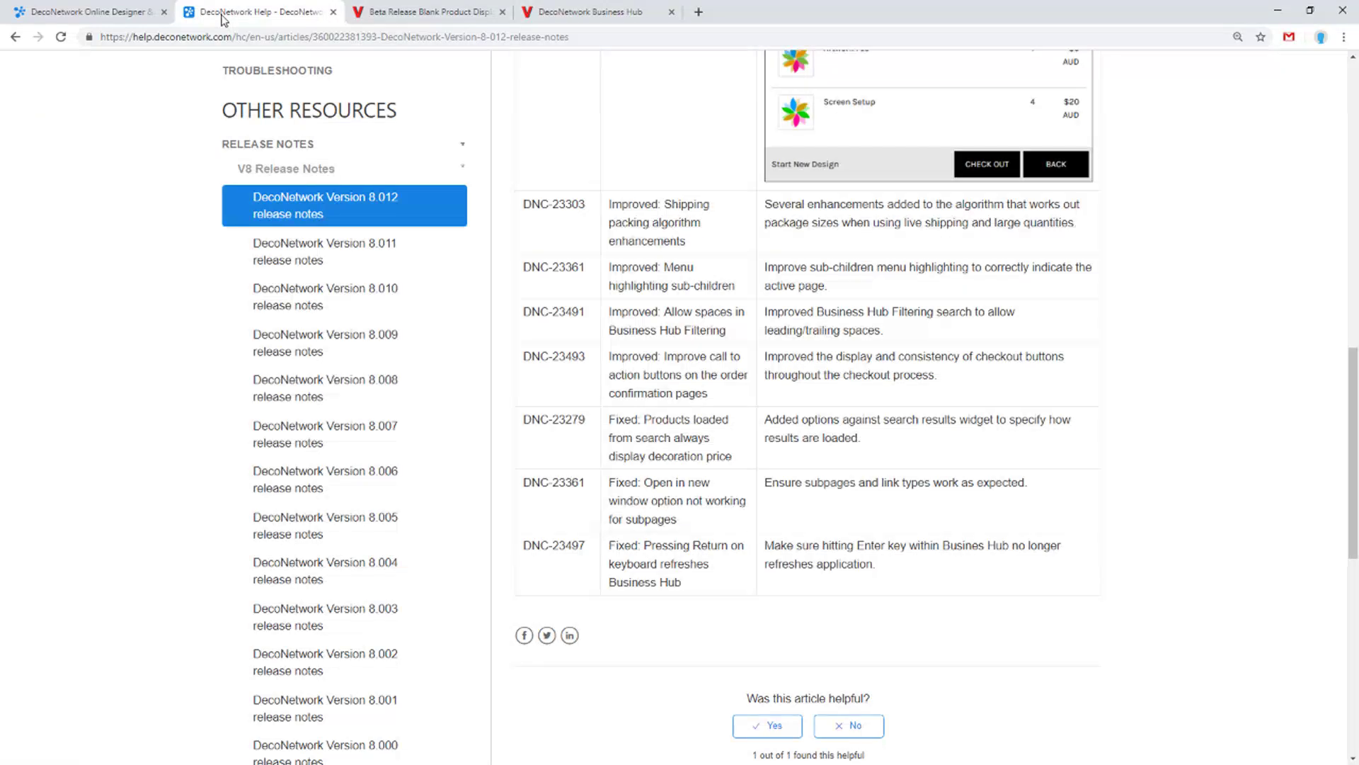
click(425, 11)
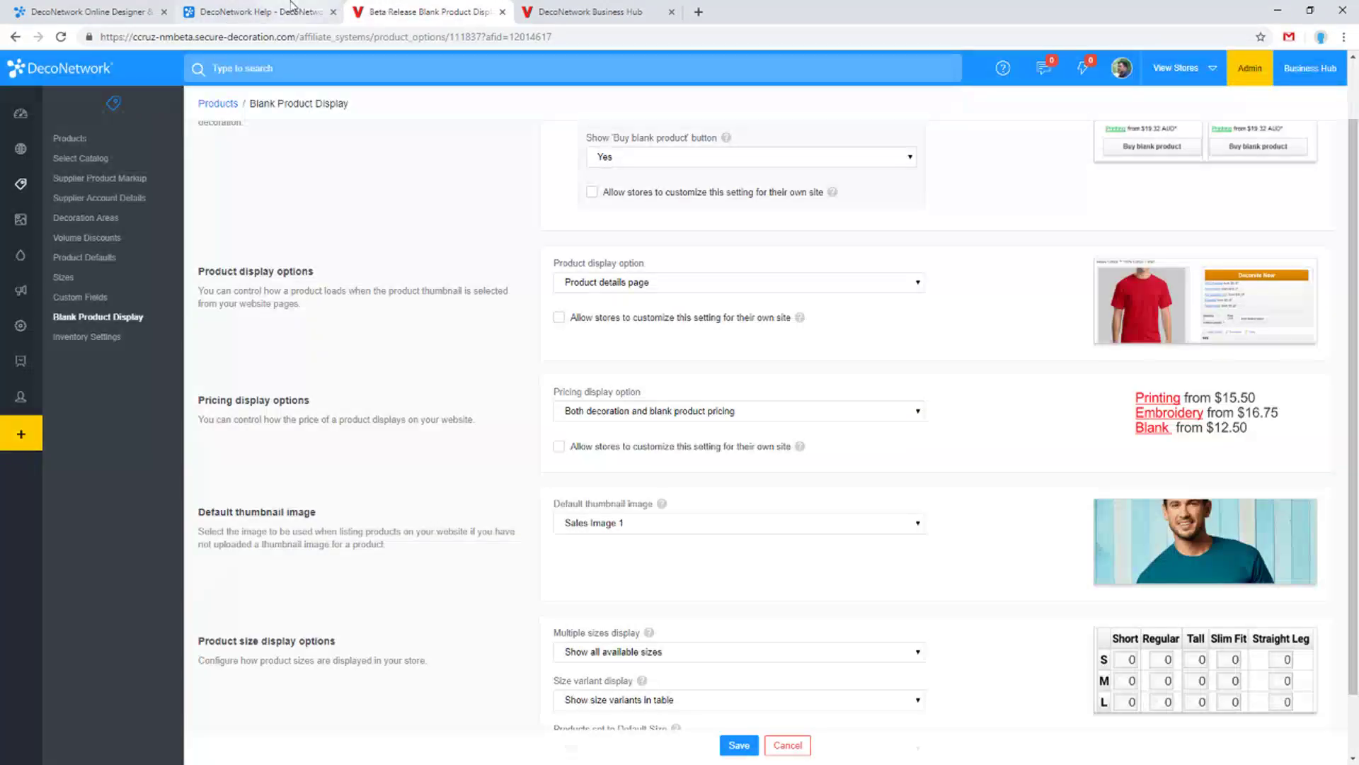
click(291, 6)
click(425, 12)
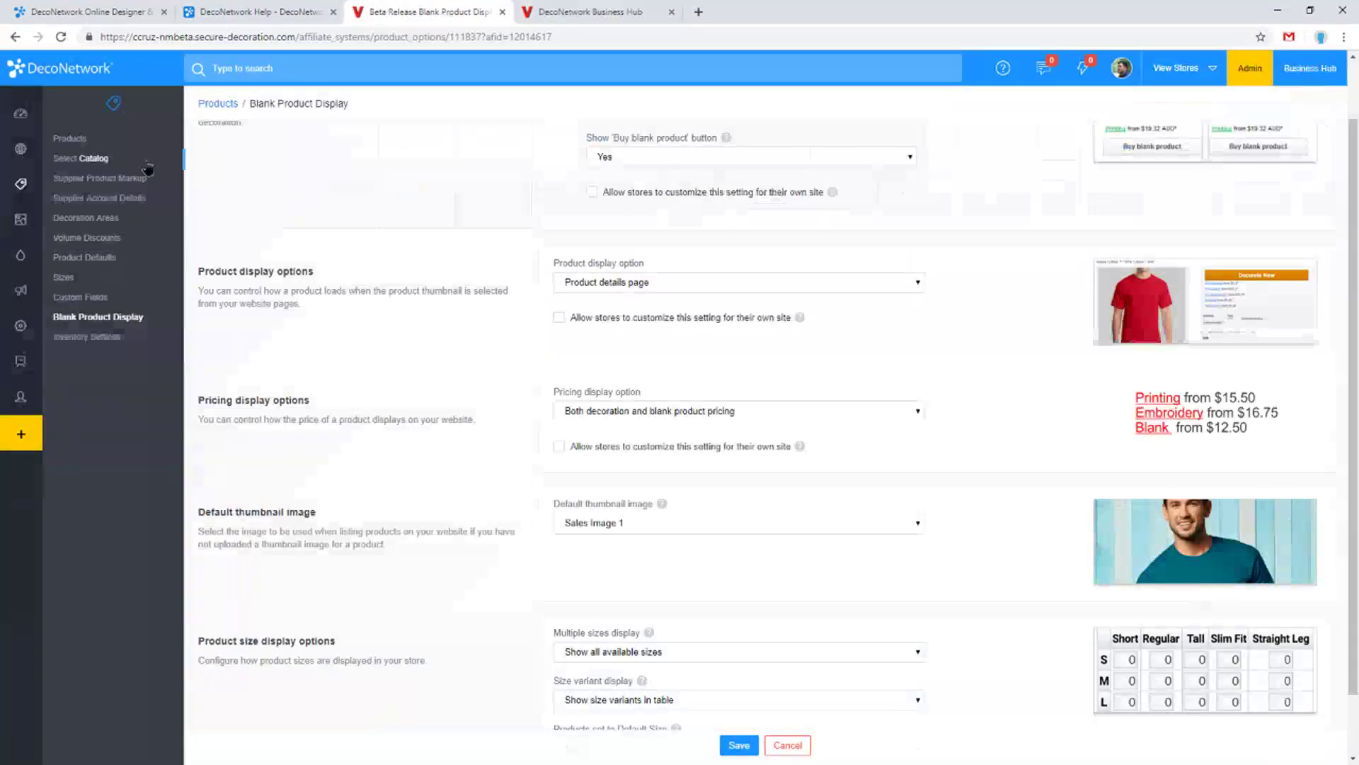
Open the Beta Release store from the website list and load its "ddd" page in the page editor
click(26, 147)
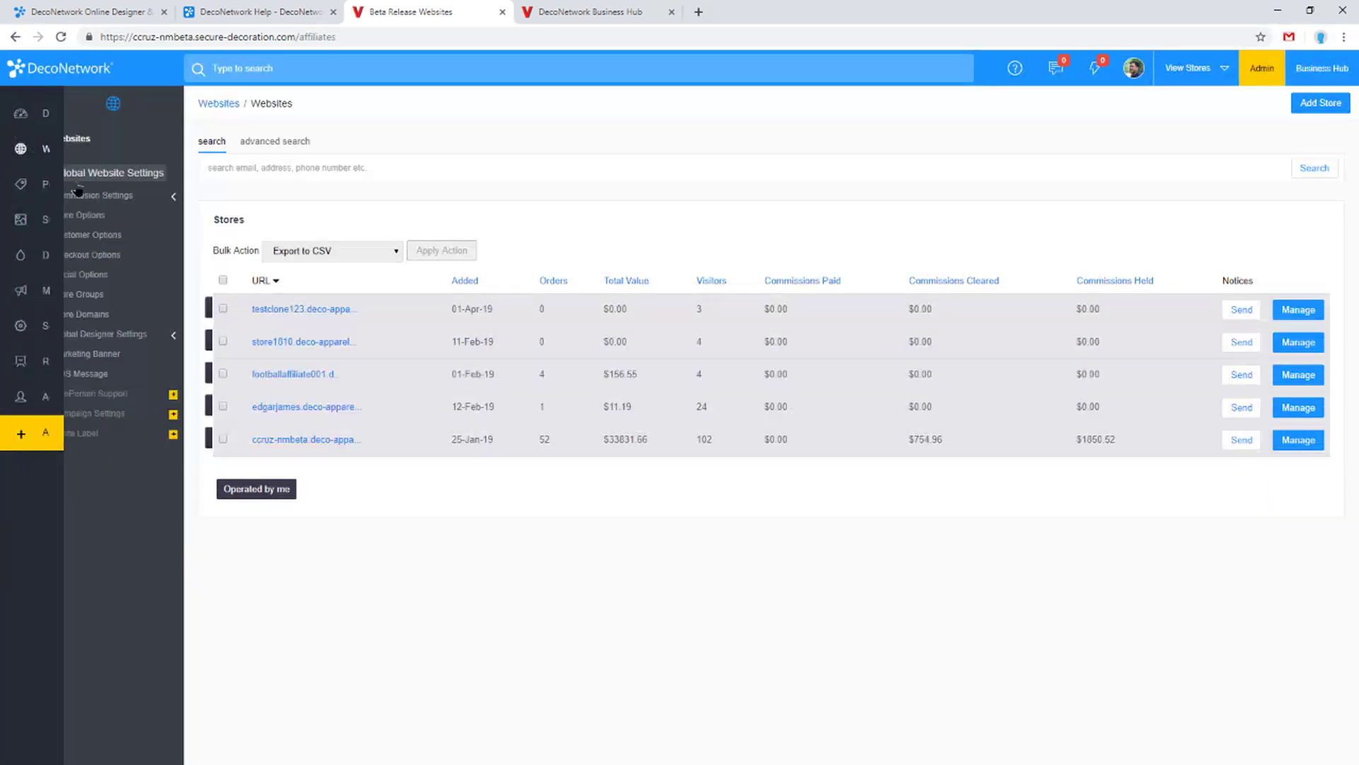
click(334, 441)
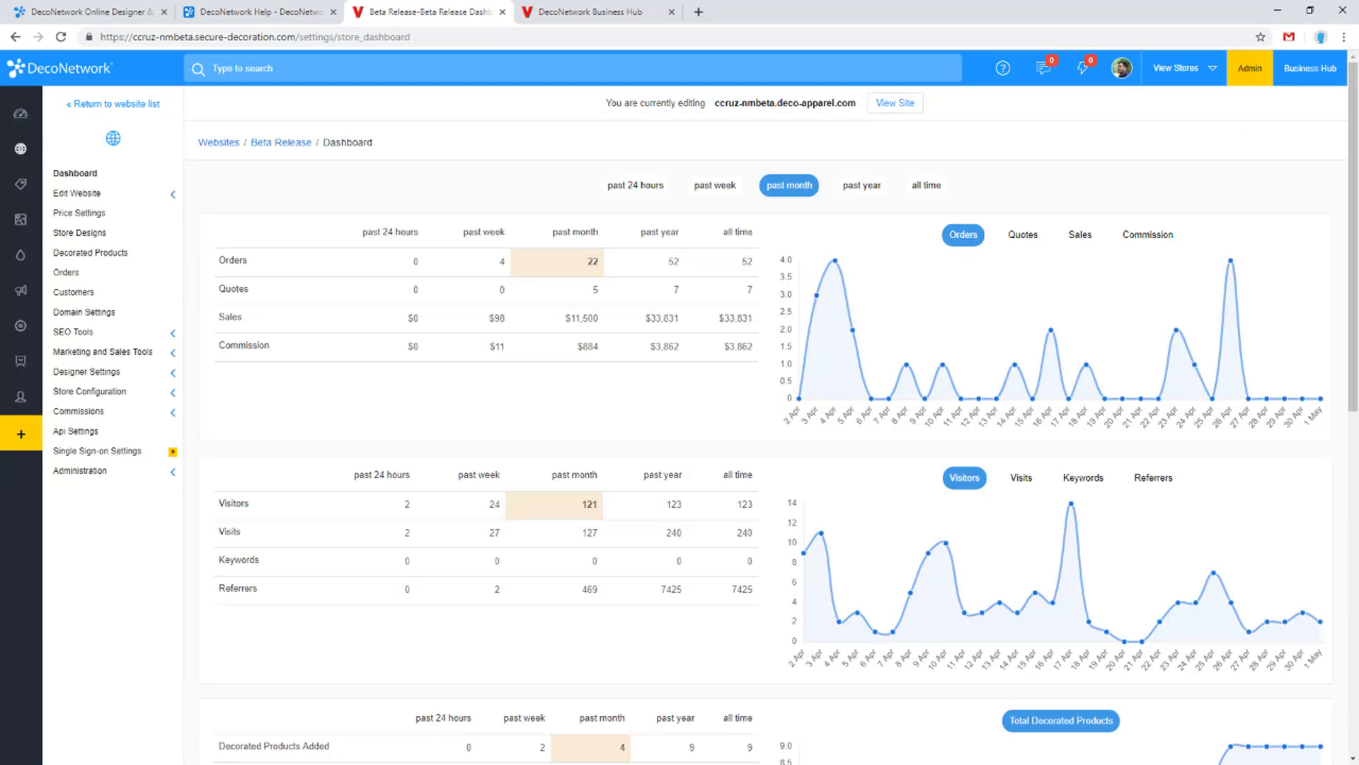
click(131, 199)
click(119, 221)
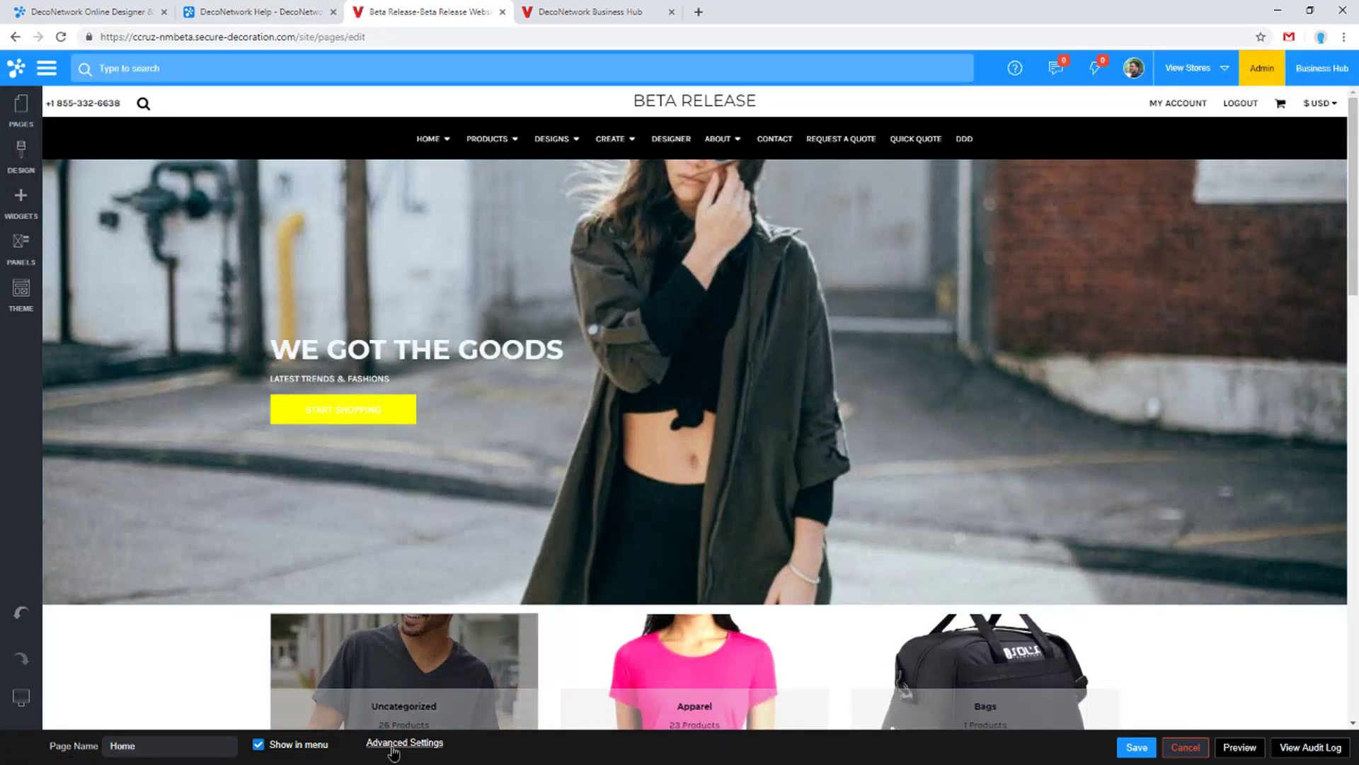
click(21, 108)
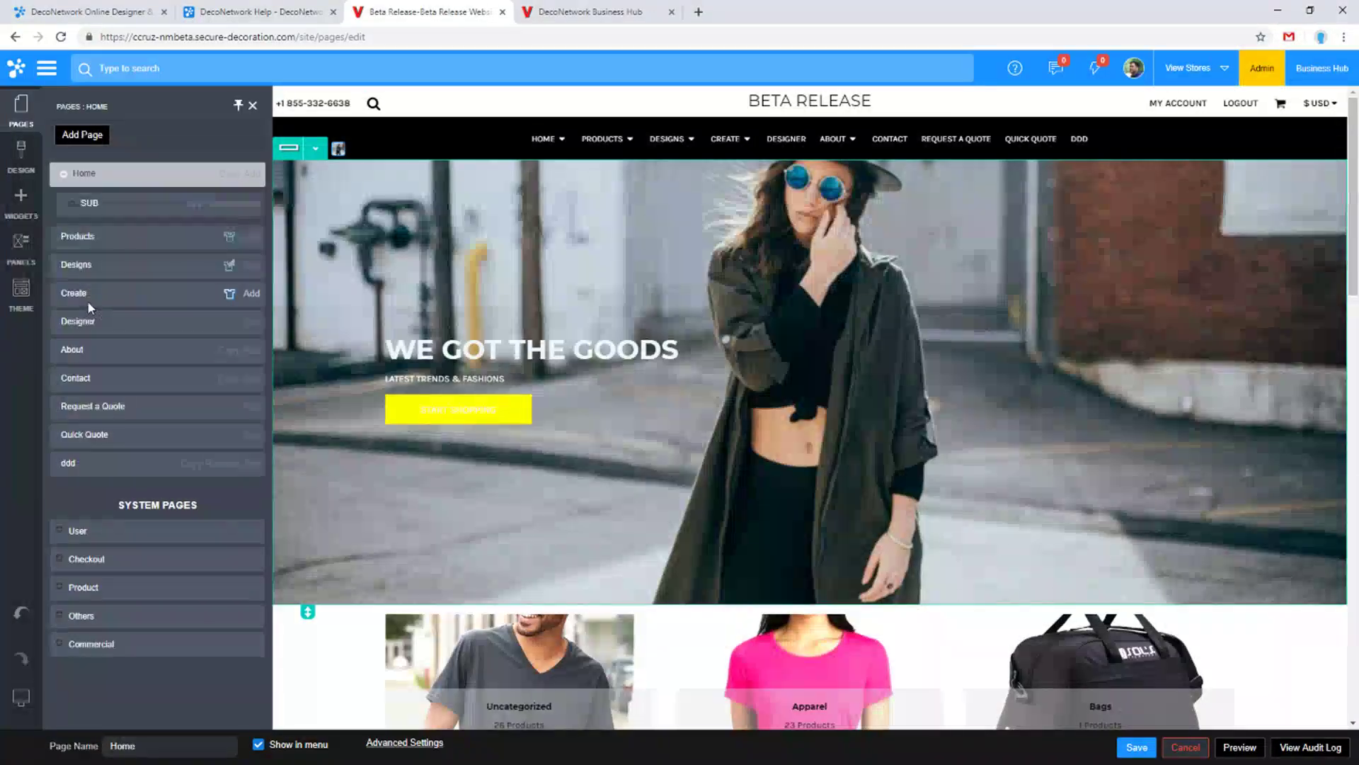
click(74, 294)
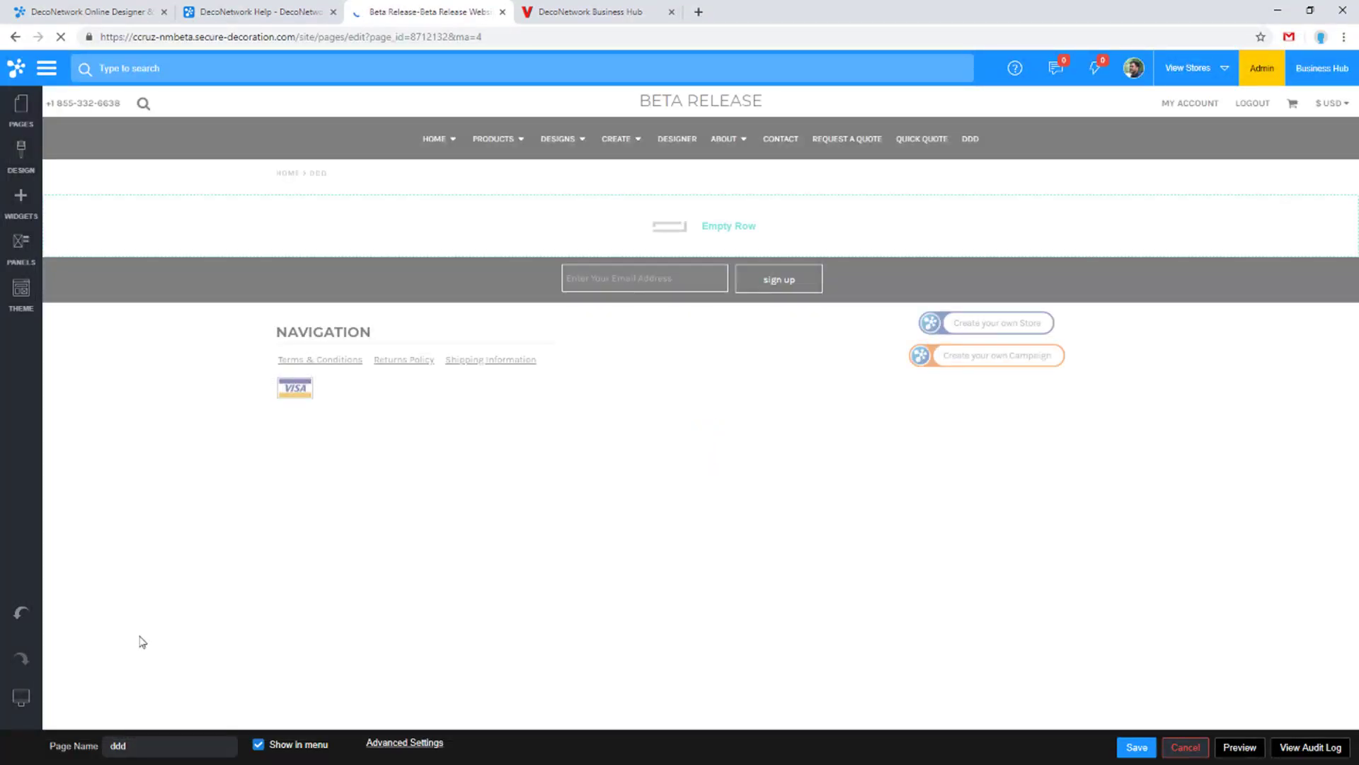
click(405, 742)
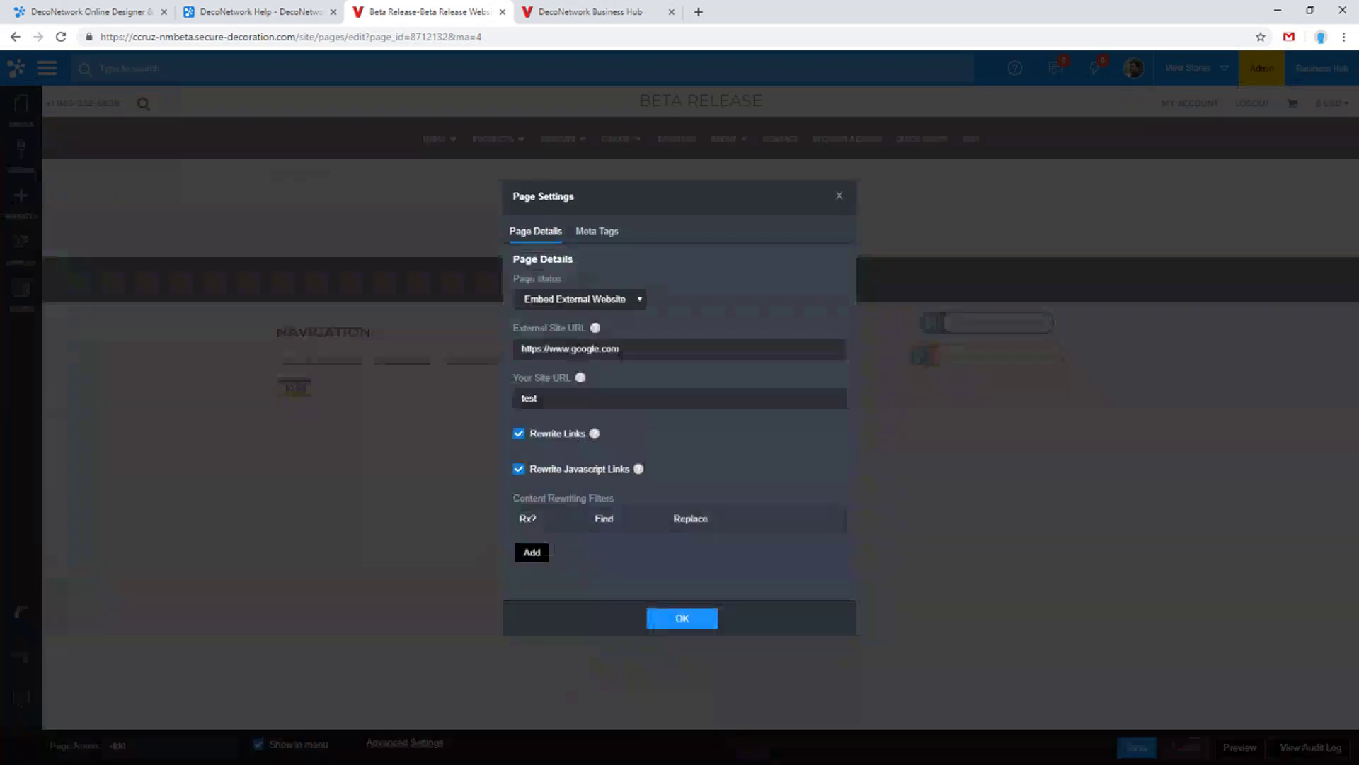
click(600, 299)
click(602, 340)
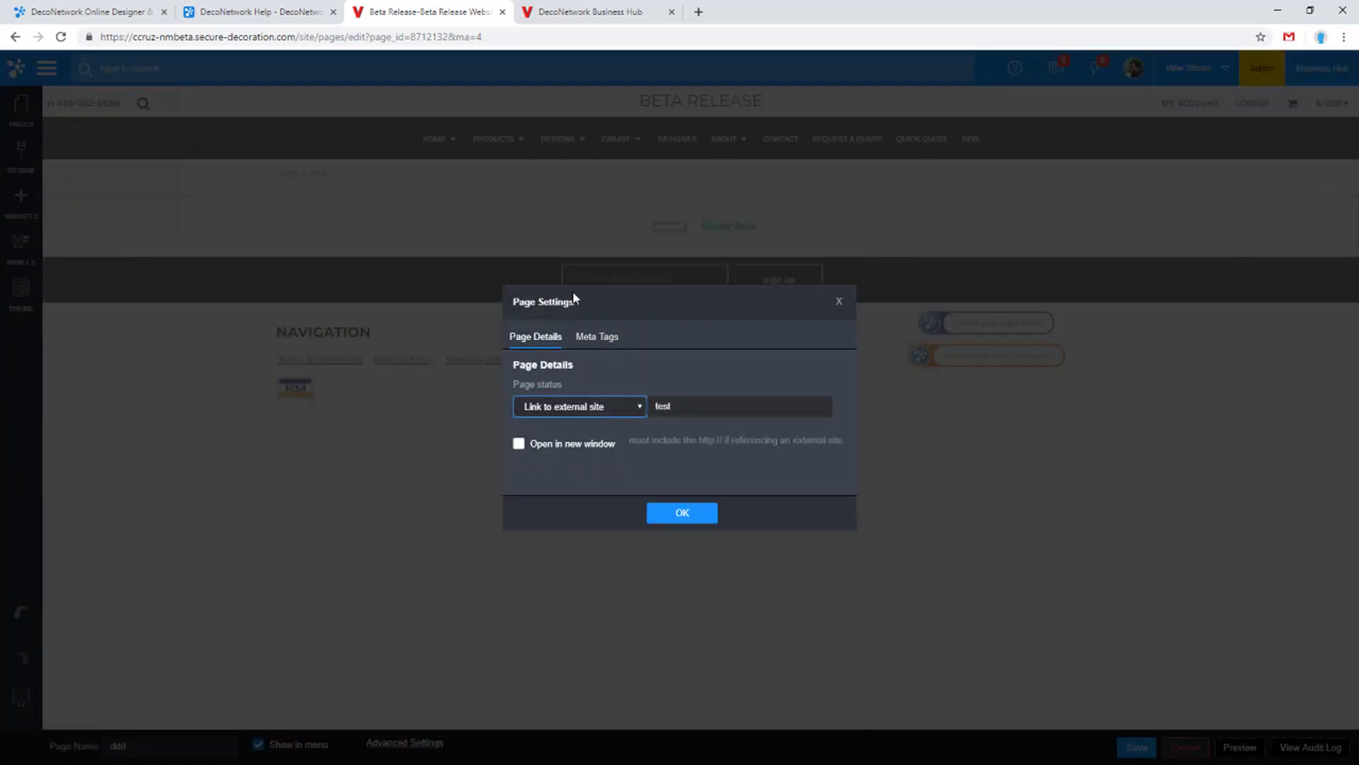
click(710, 400)
double_click(711, 404)
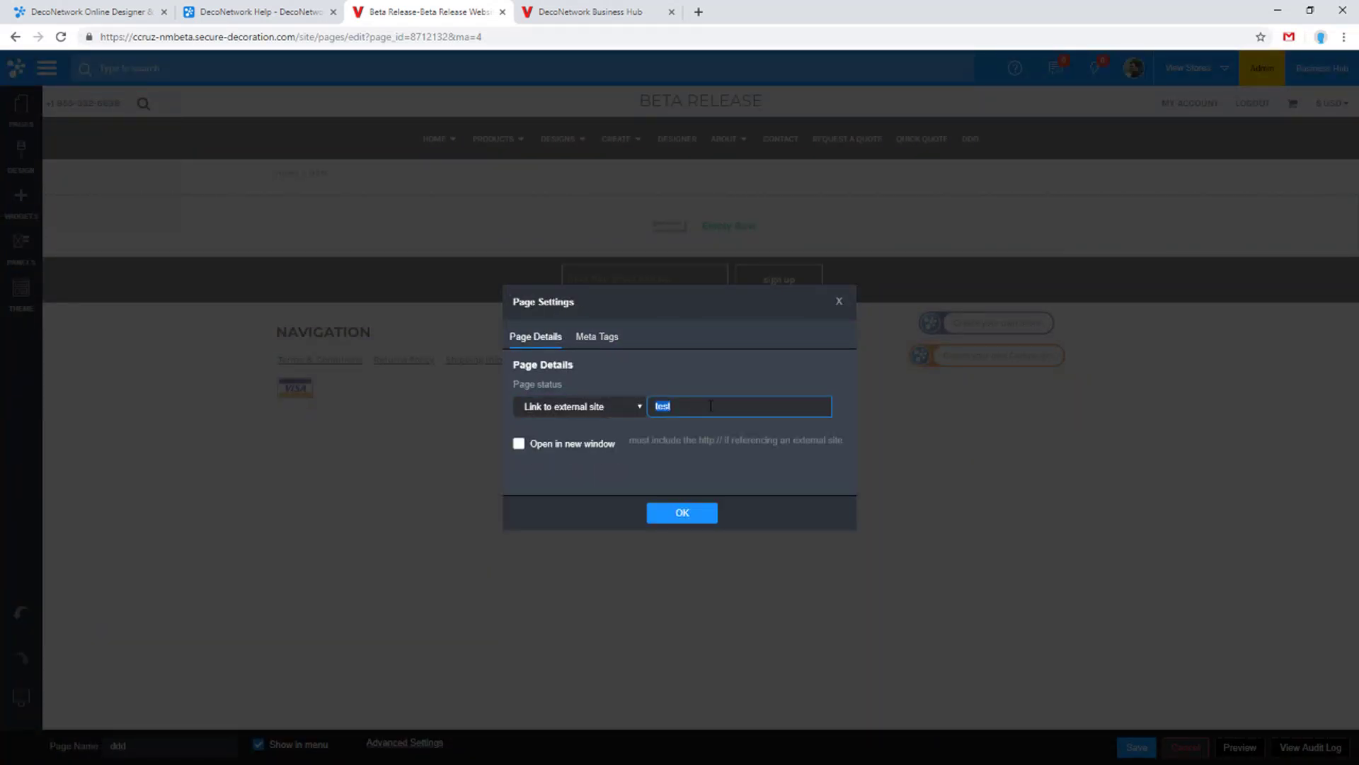
text(http://)
key(BackSpace)
text(/www.promoprods.com)
click(725, 464)
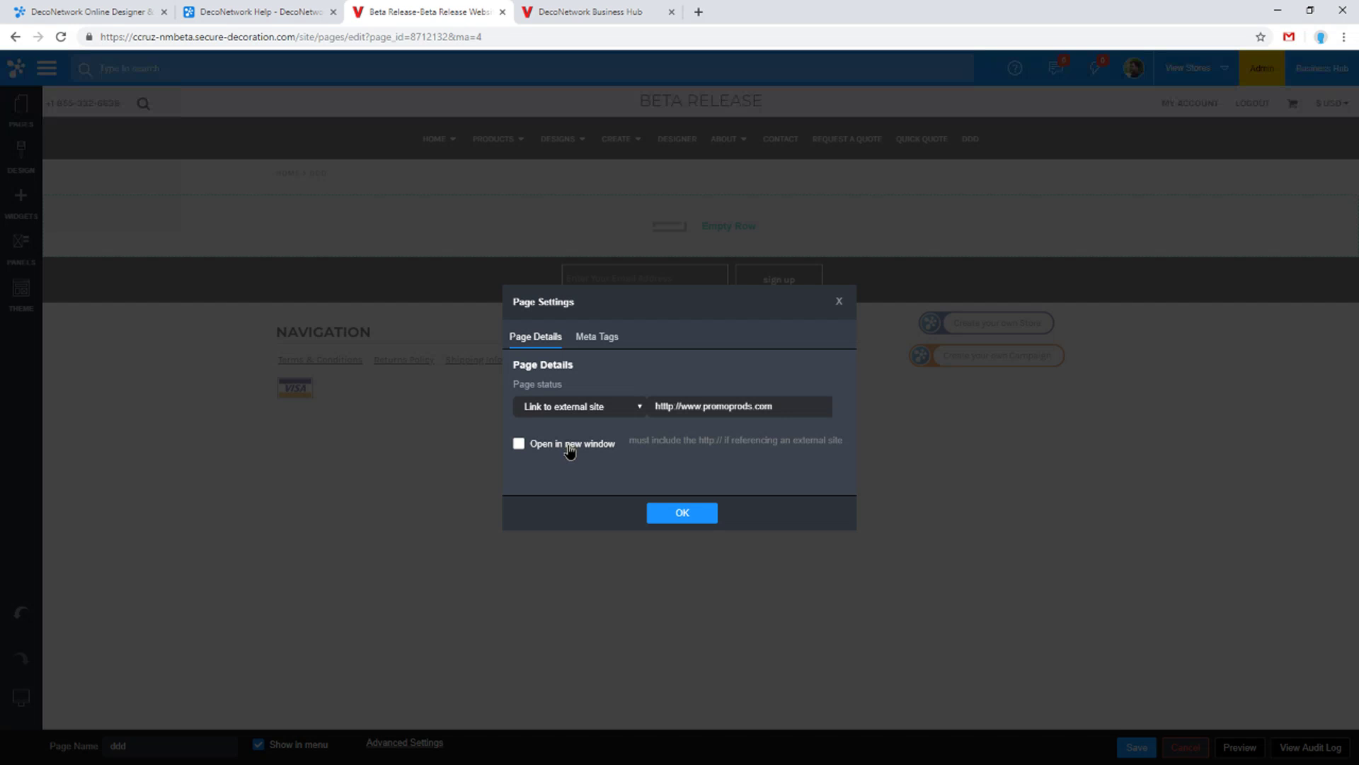
click(570, 450)
click(685, 515)
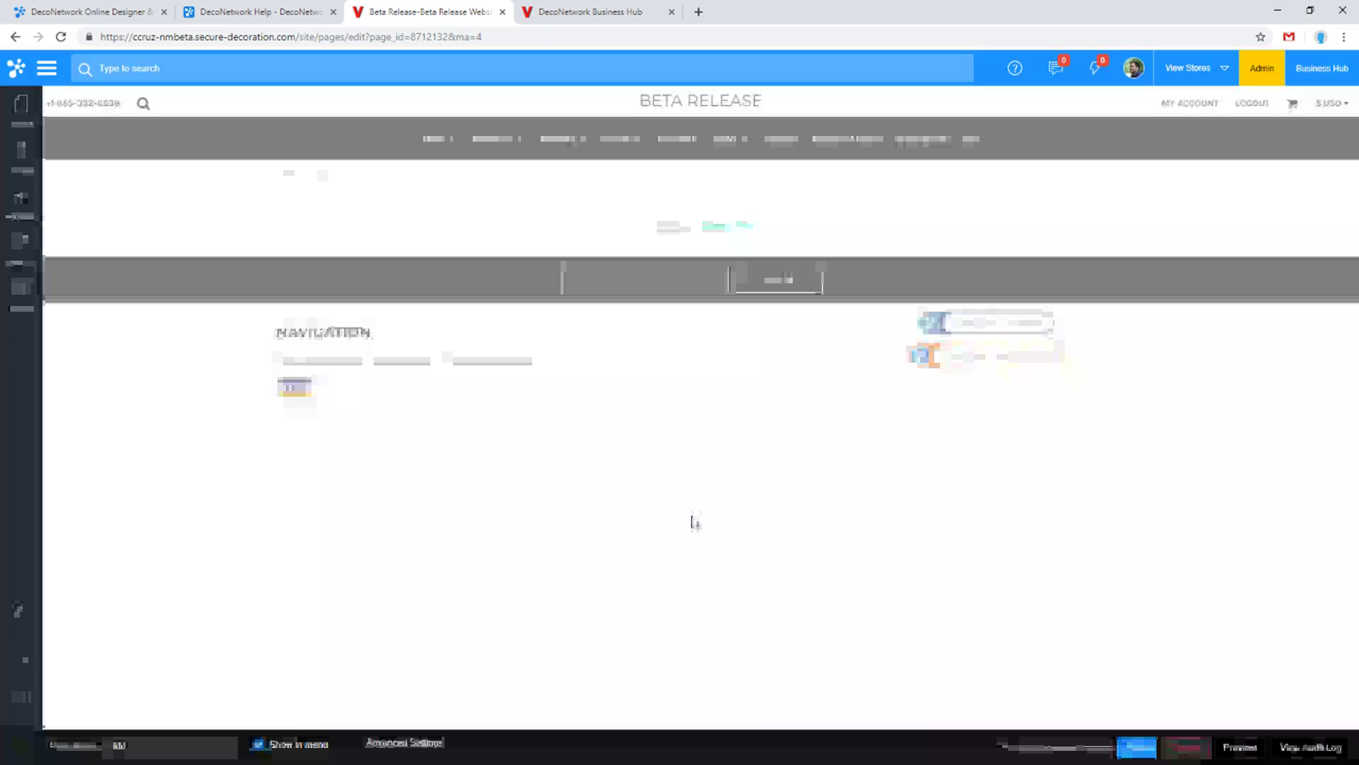
Open the SUB subpage under Home and set its page status to Link to external site, opening in a new window
click(26, 125)
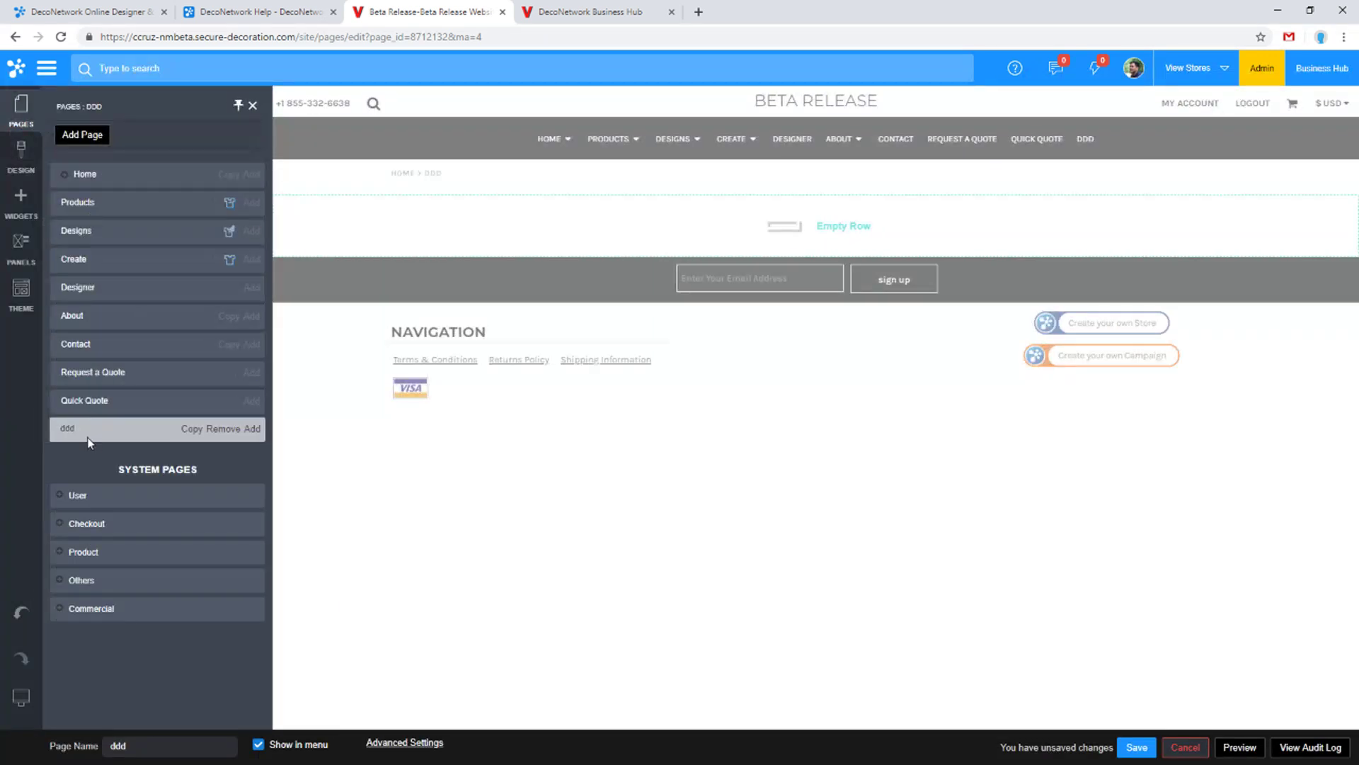
click(64, 174)
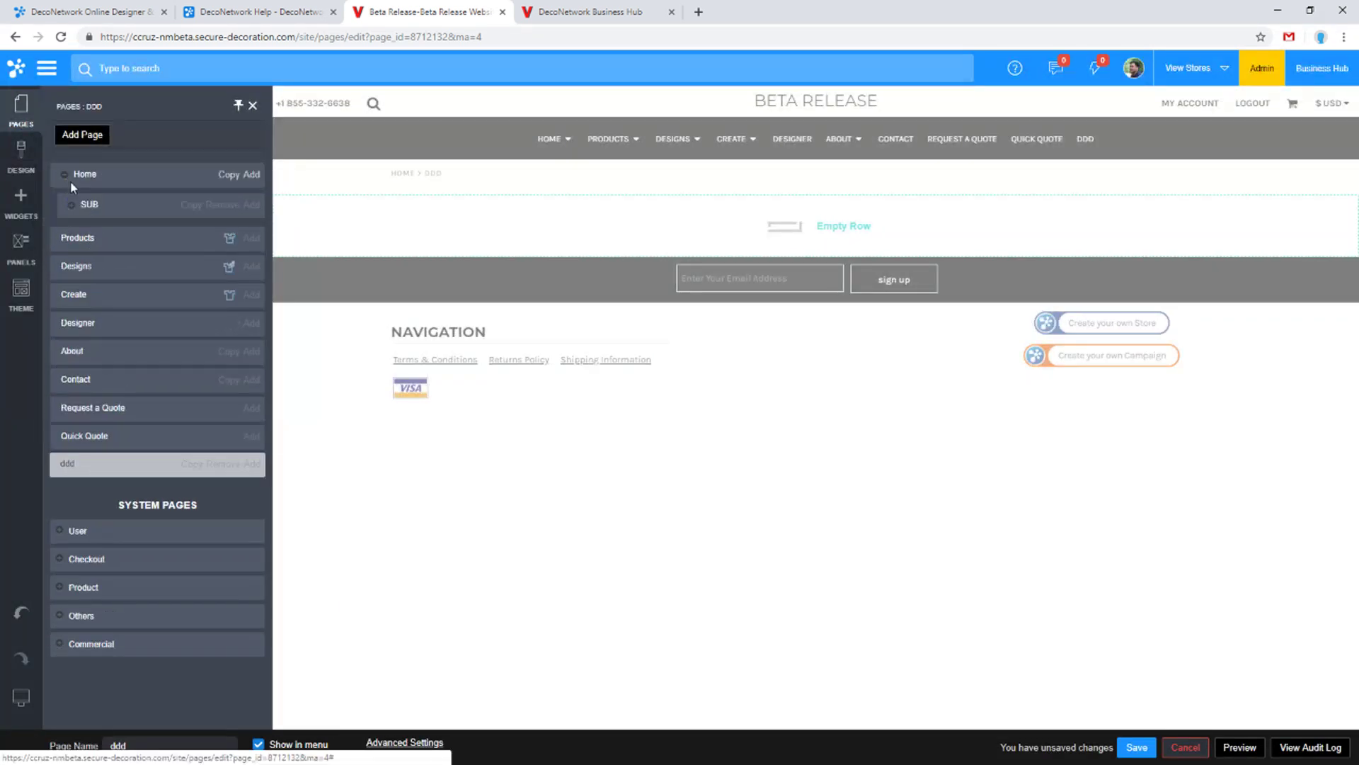
click(86, 207)
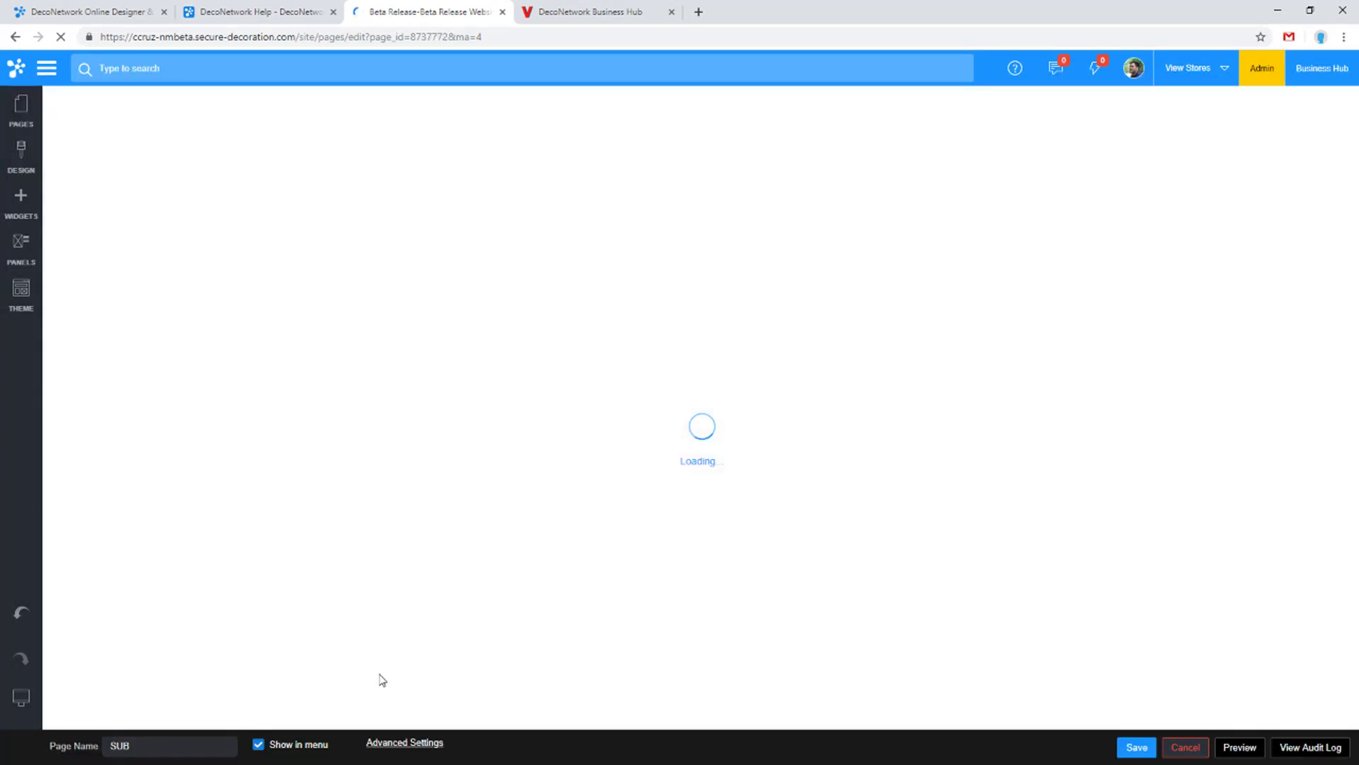
click(421, 742)
click(598, 320)
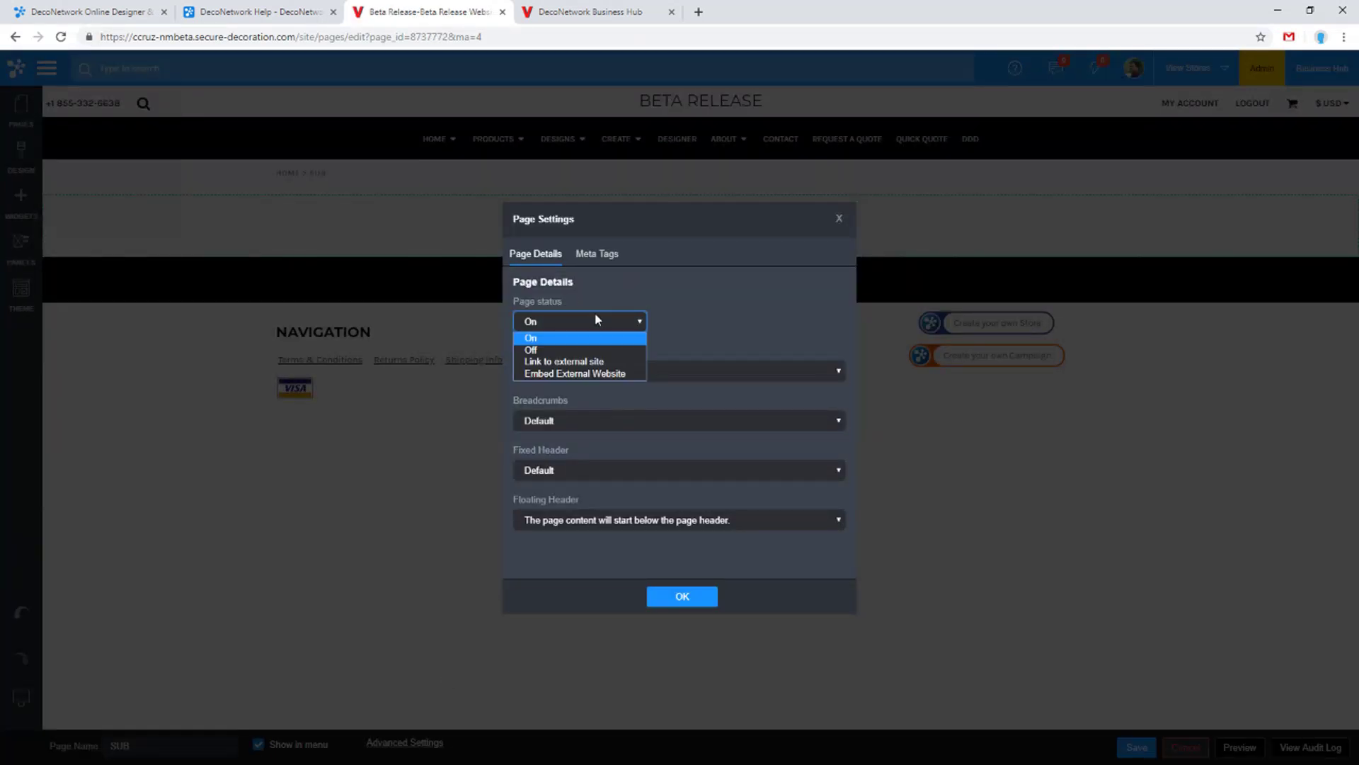
click(588, 368)
click(569, 450)
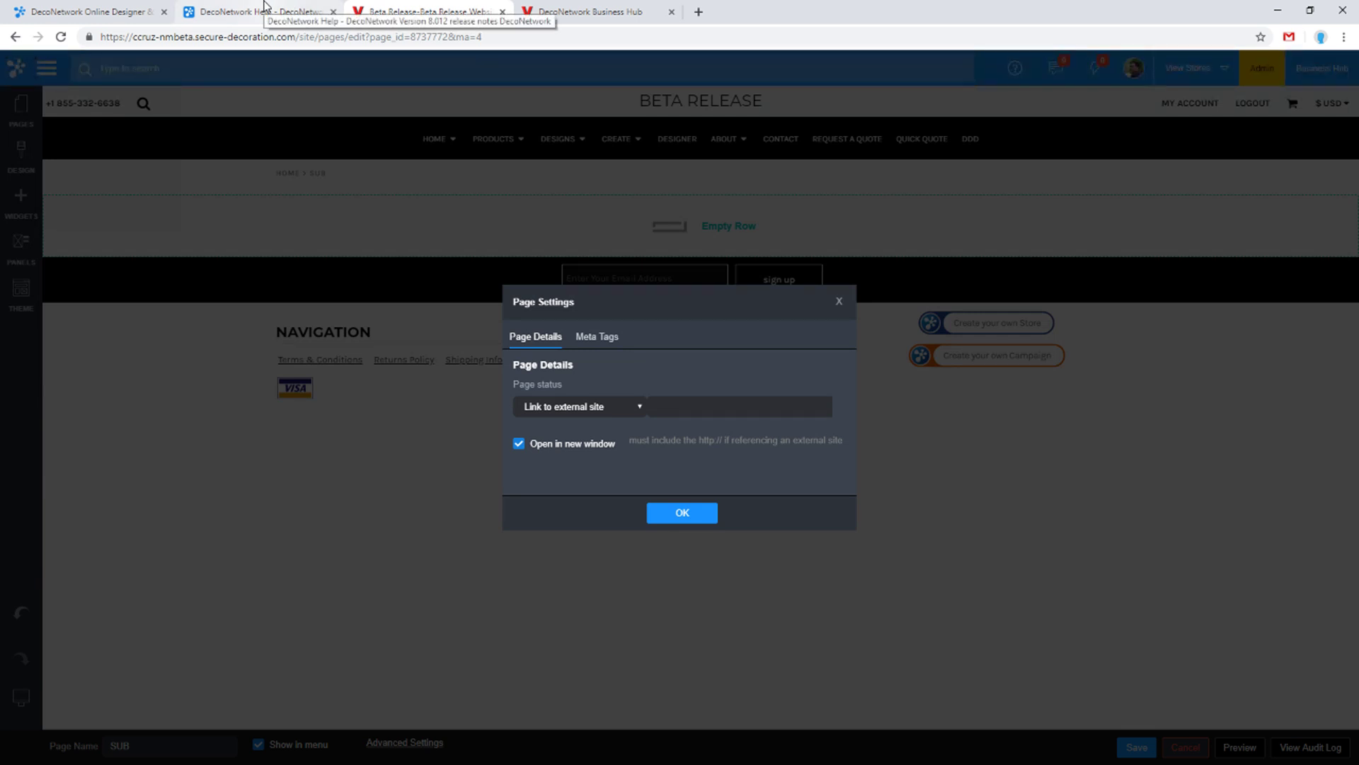
Check the remaining fix in the release notes and open the filtered Business Hub order for editing
click(264, 8)
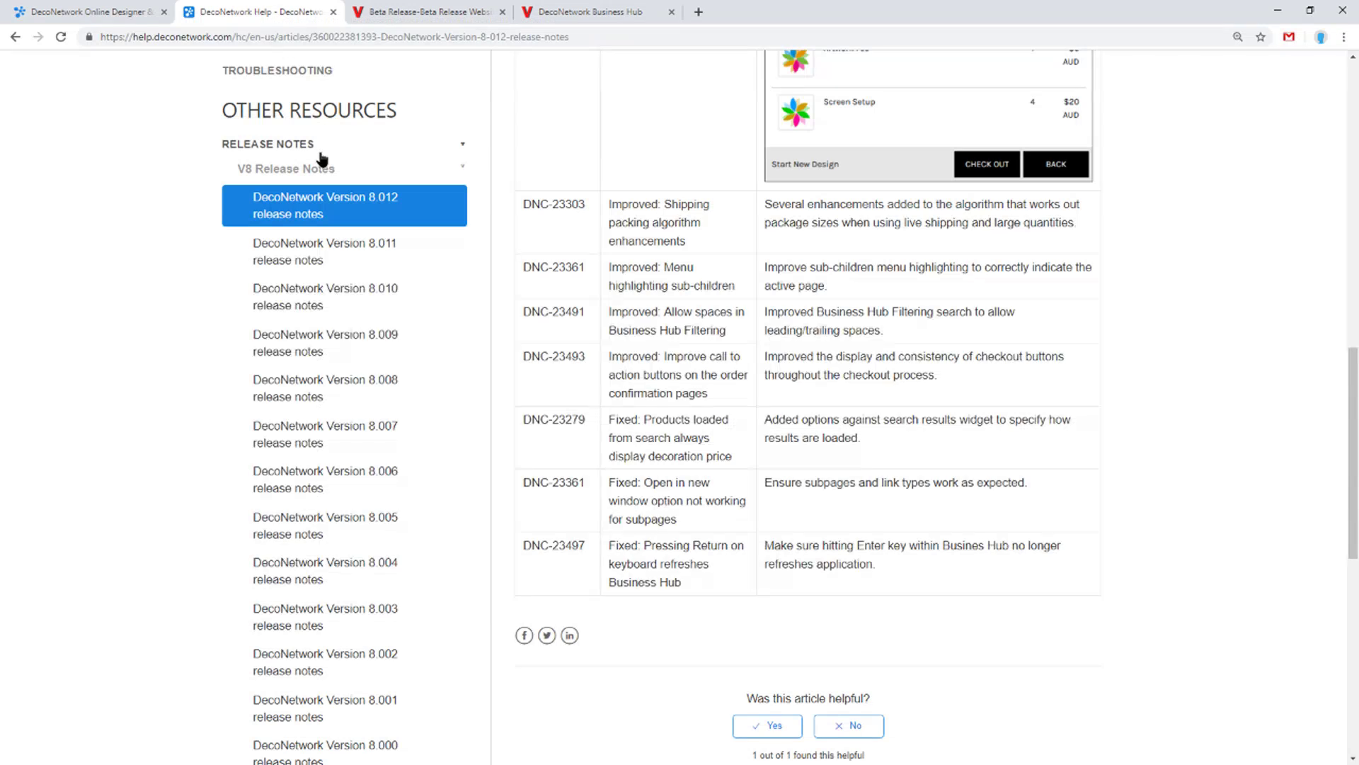
click(575, 10)
click(1322, 191)
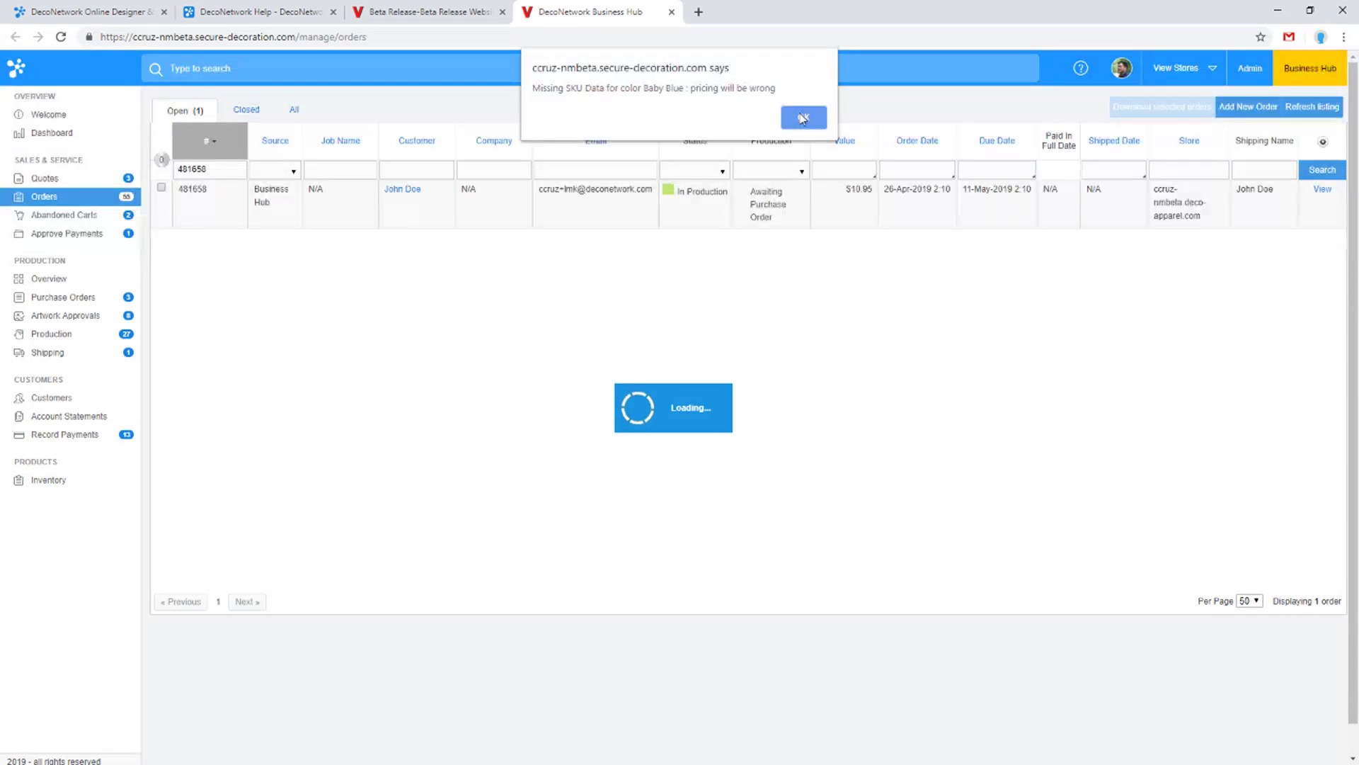
click(803, 118)
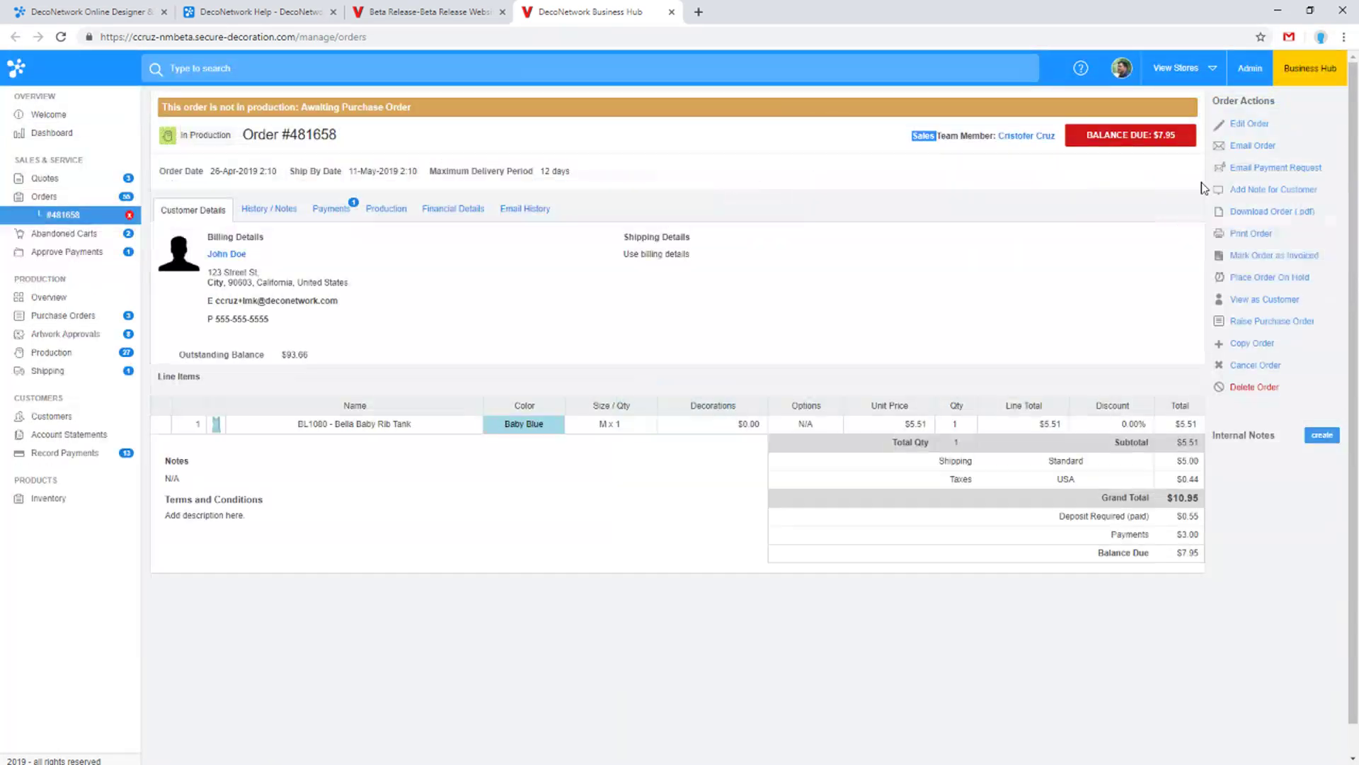
click(803, 118)
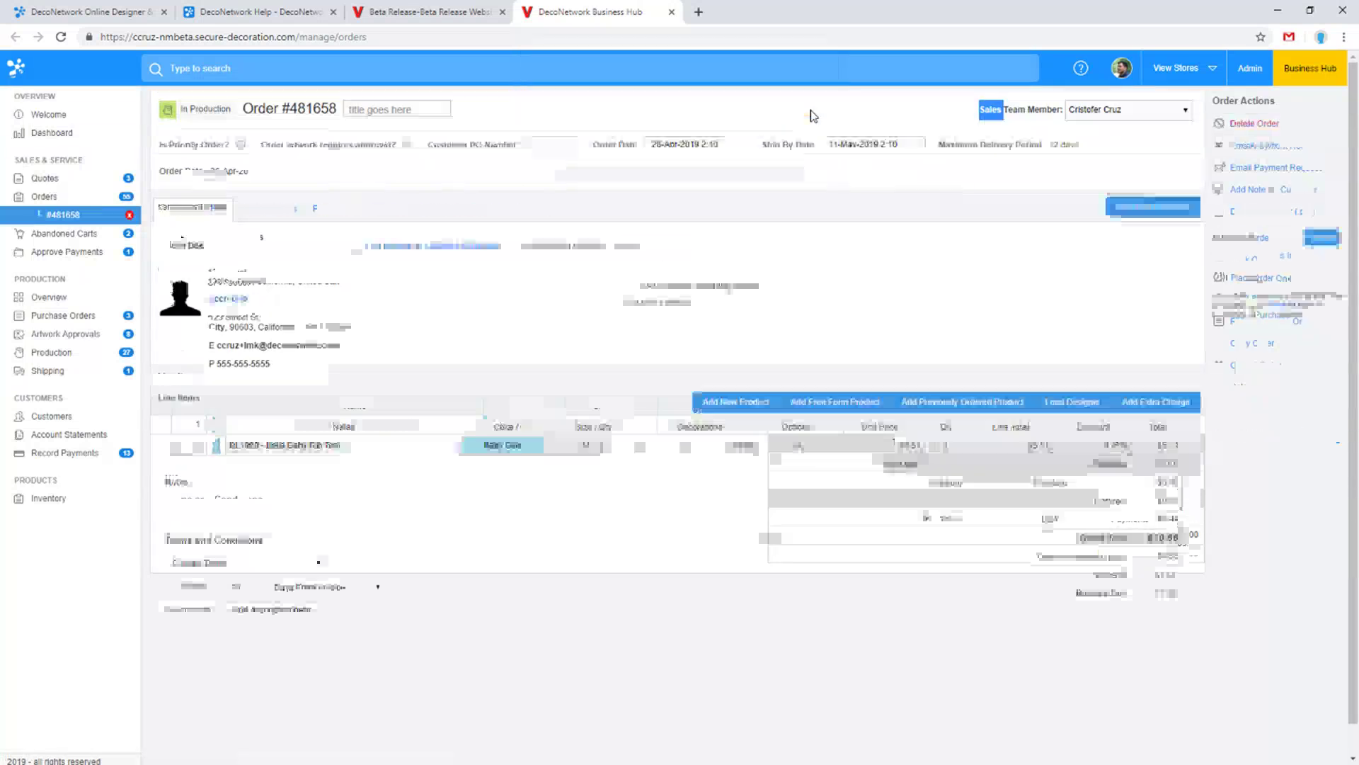
Override the decorations price of the Bella Baby Rib Tank line item with $8
click(713, 455)
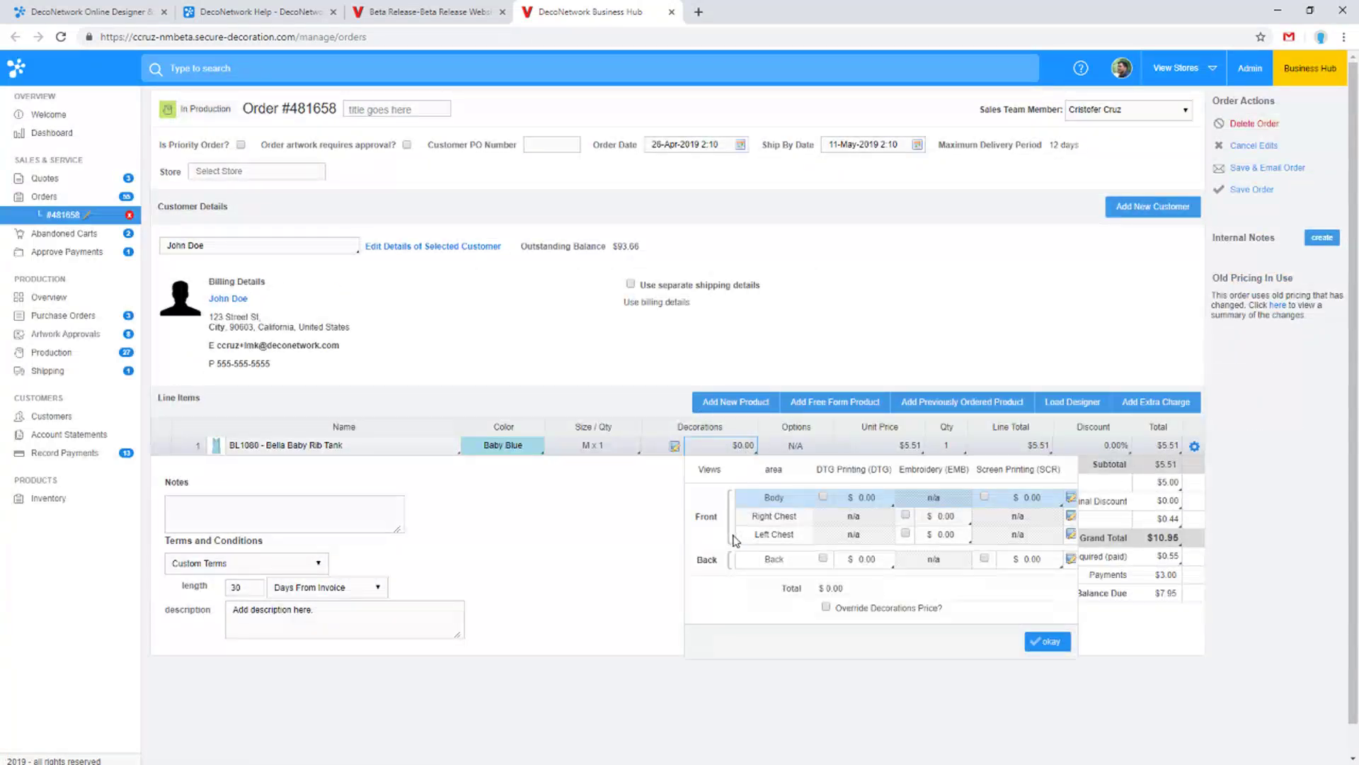
click(826, 606)
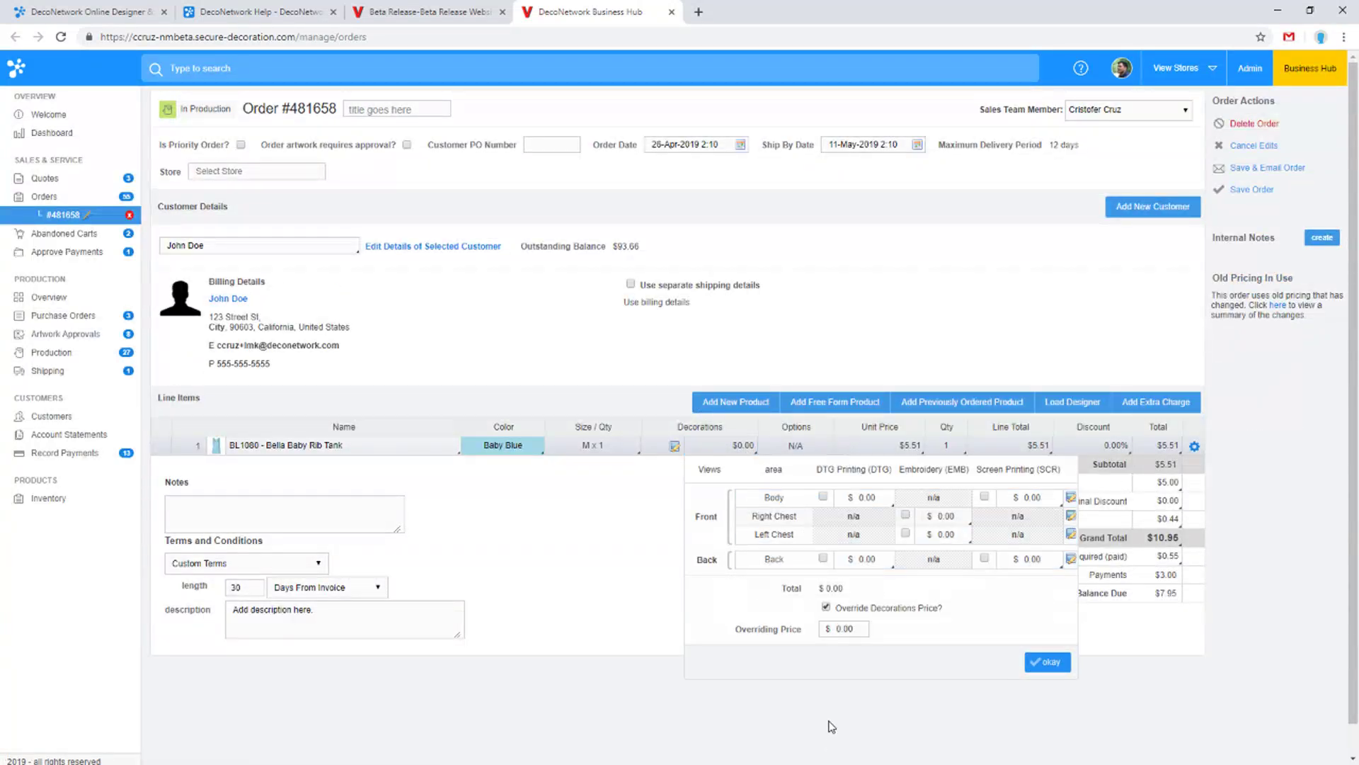
double_click(860, 630)
text(8)
double_click(831, 632)
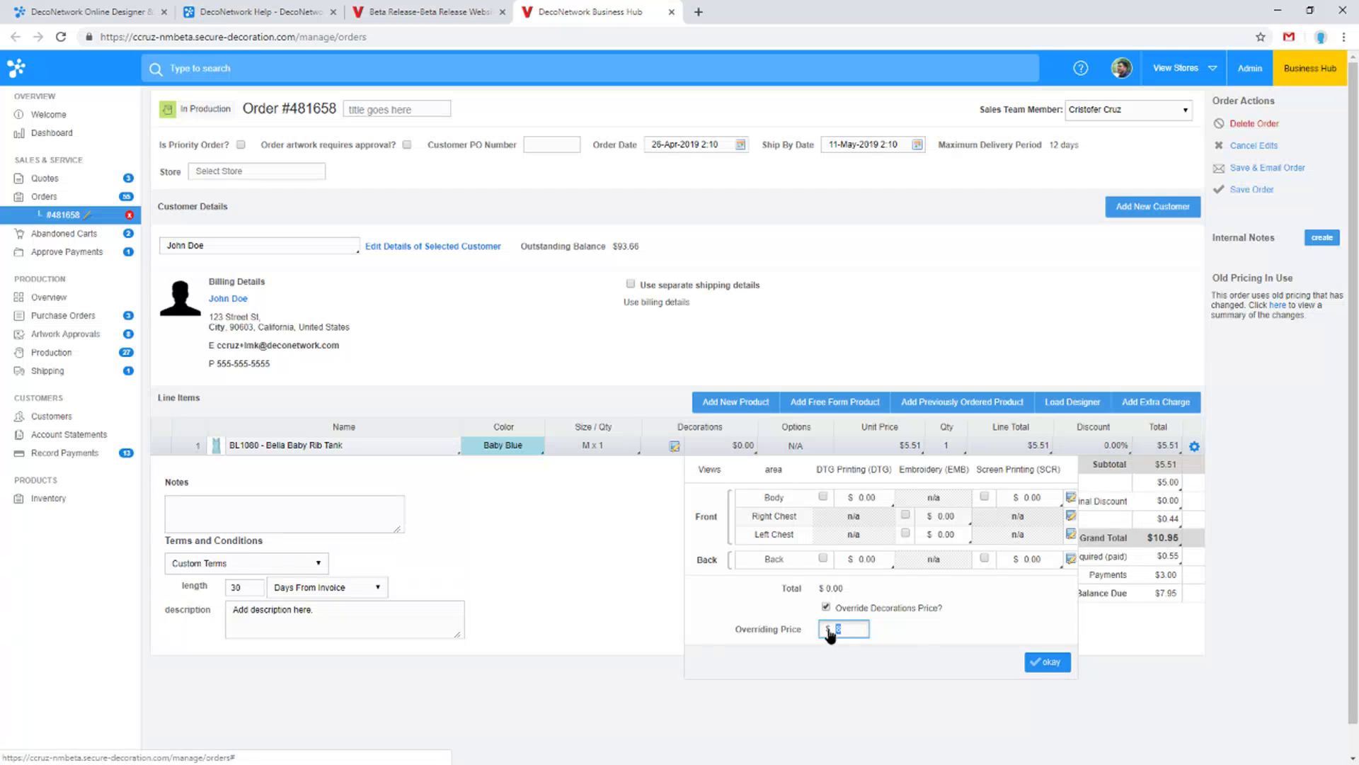
click(1057, 674)
Override the Bella Baby Rib Tank line item's total with $13.51 and reopen the total override to accept it again
click(1165, 446)
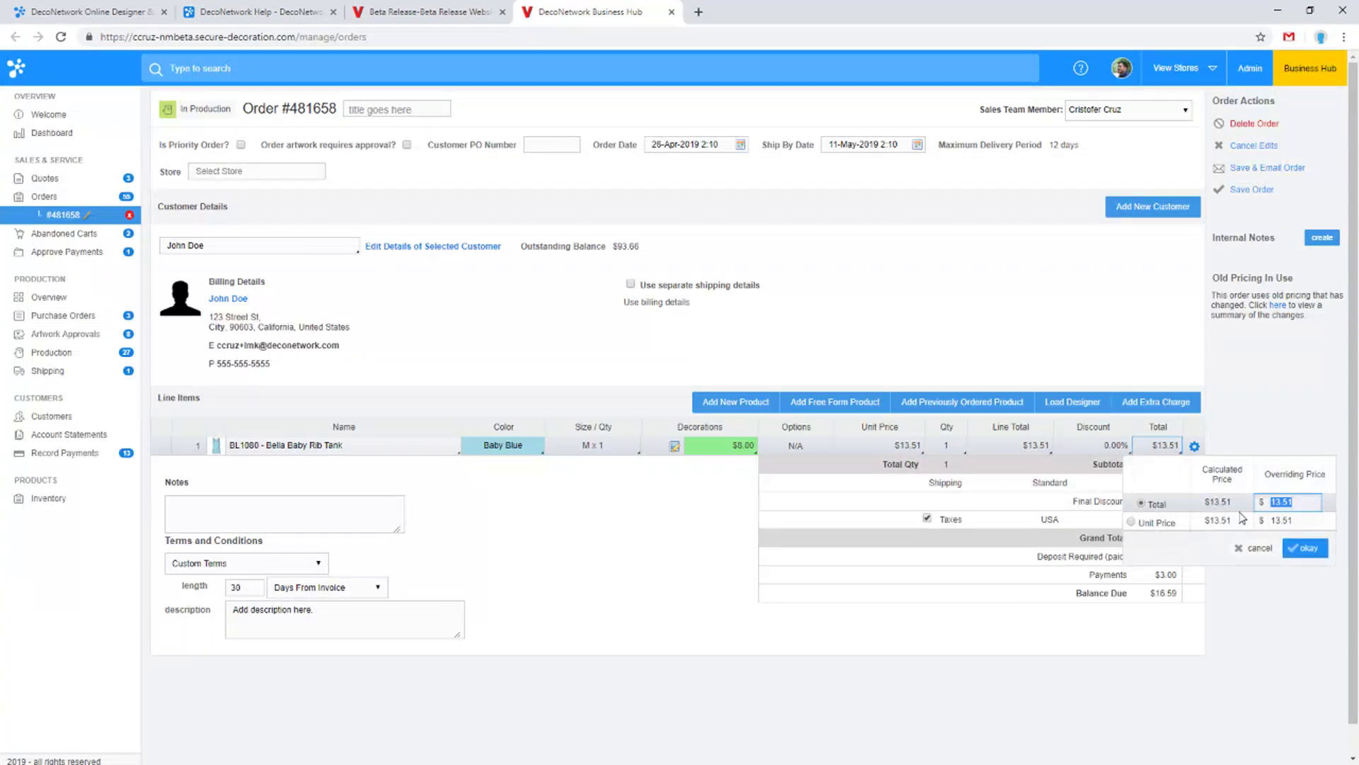
click(1305, 548)
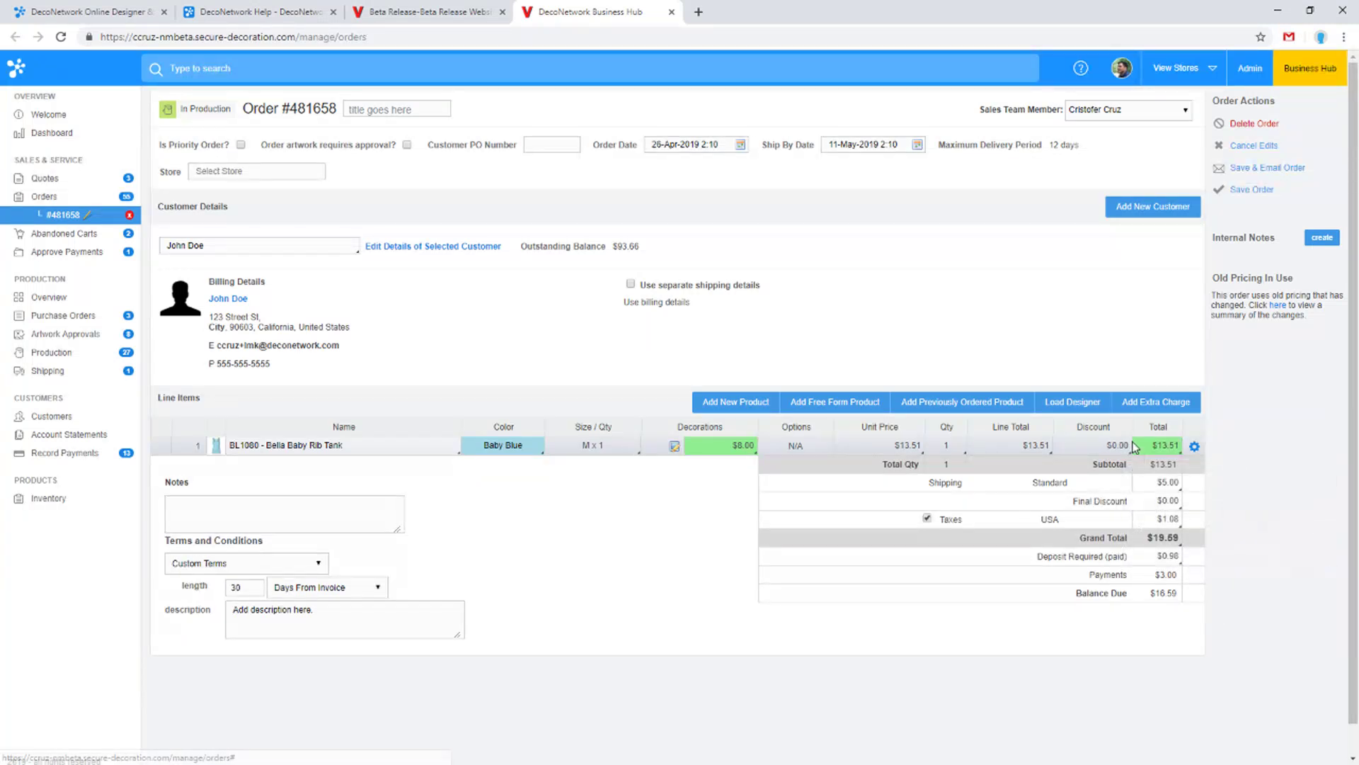
click(1154, 446)
click(1305, 548)
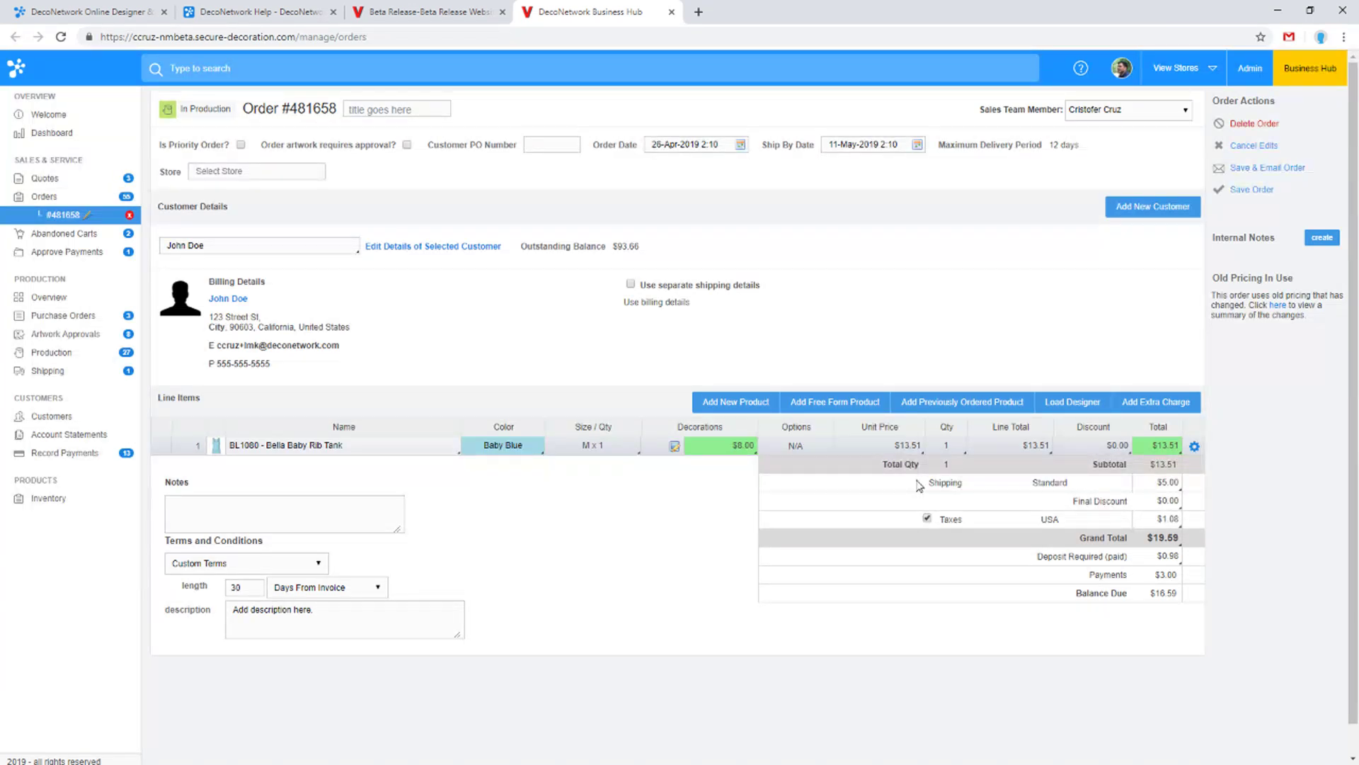
Close the Business Hub order without saving, restore the closed Beta Release store page and go to the admin Dashboard
middle_click(595, 7)
key(ctrl+w)
right_click(451, 12)
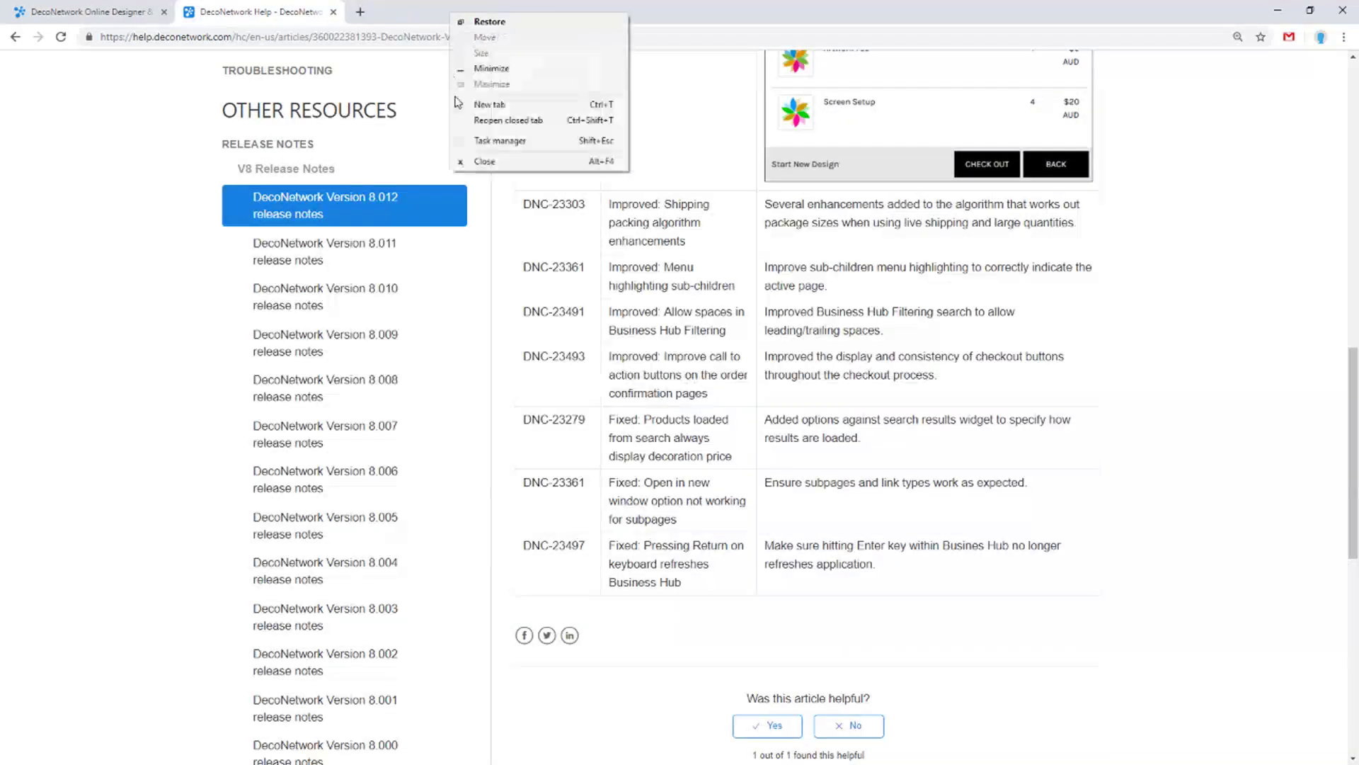
click(496, 121)
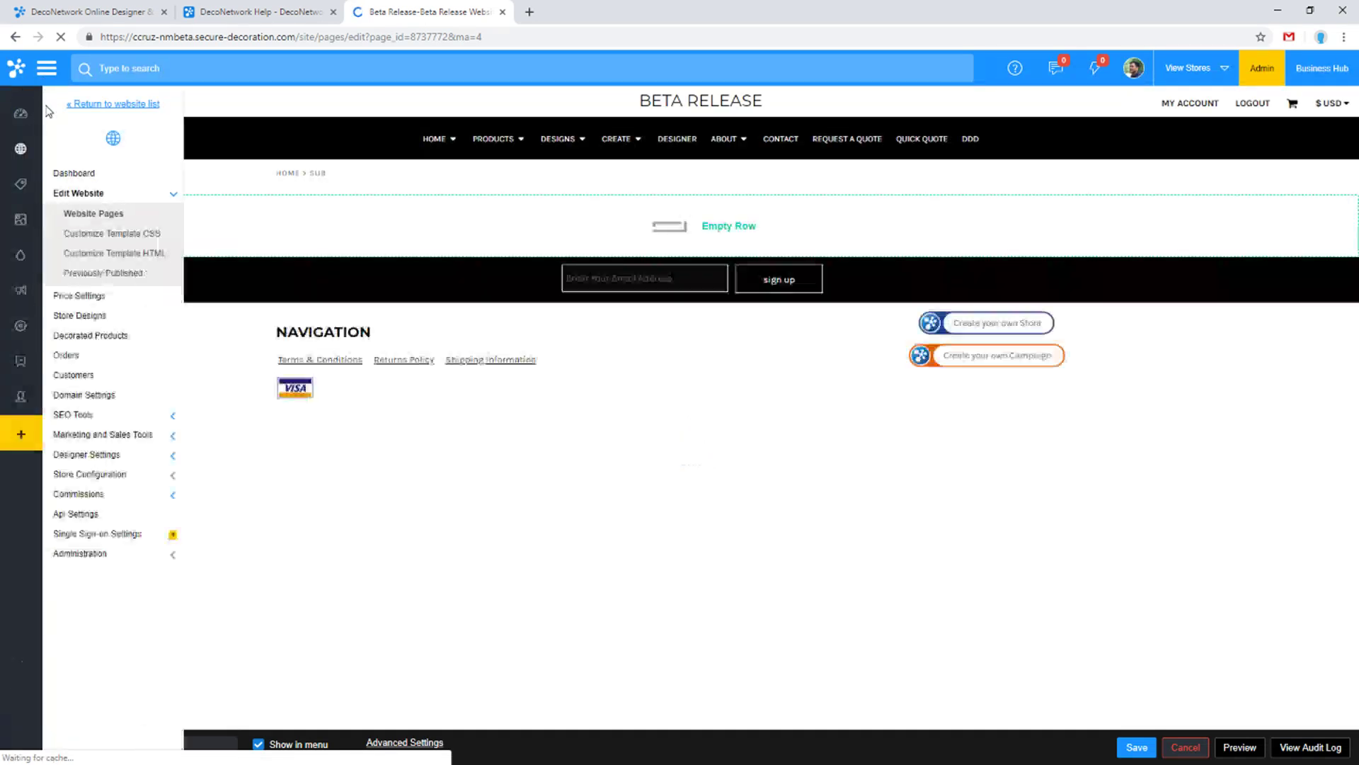
mouse_move(31, 128)
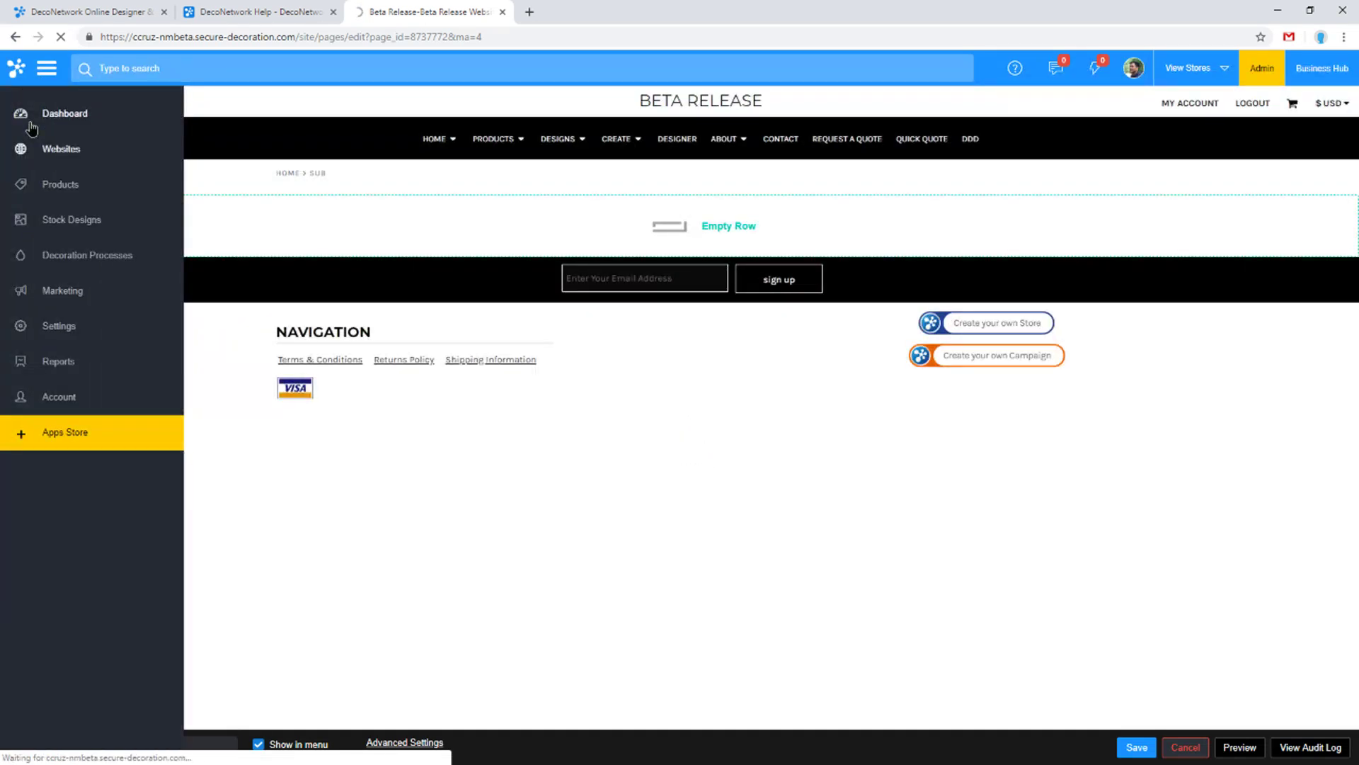
click(31, 127)
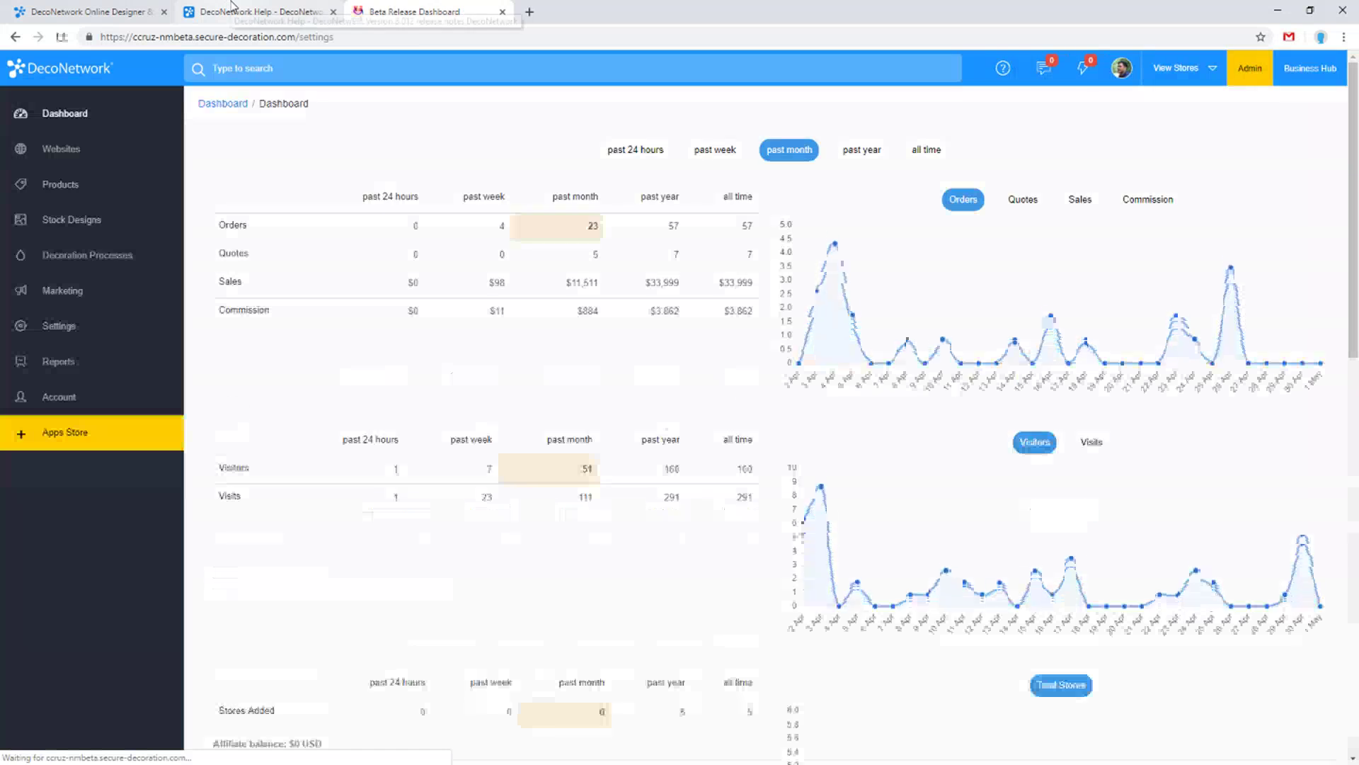
Review the Version 8.012 release notes again, glancing at the DecoNetwork home page in between
click(232, 8)
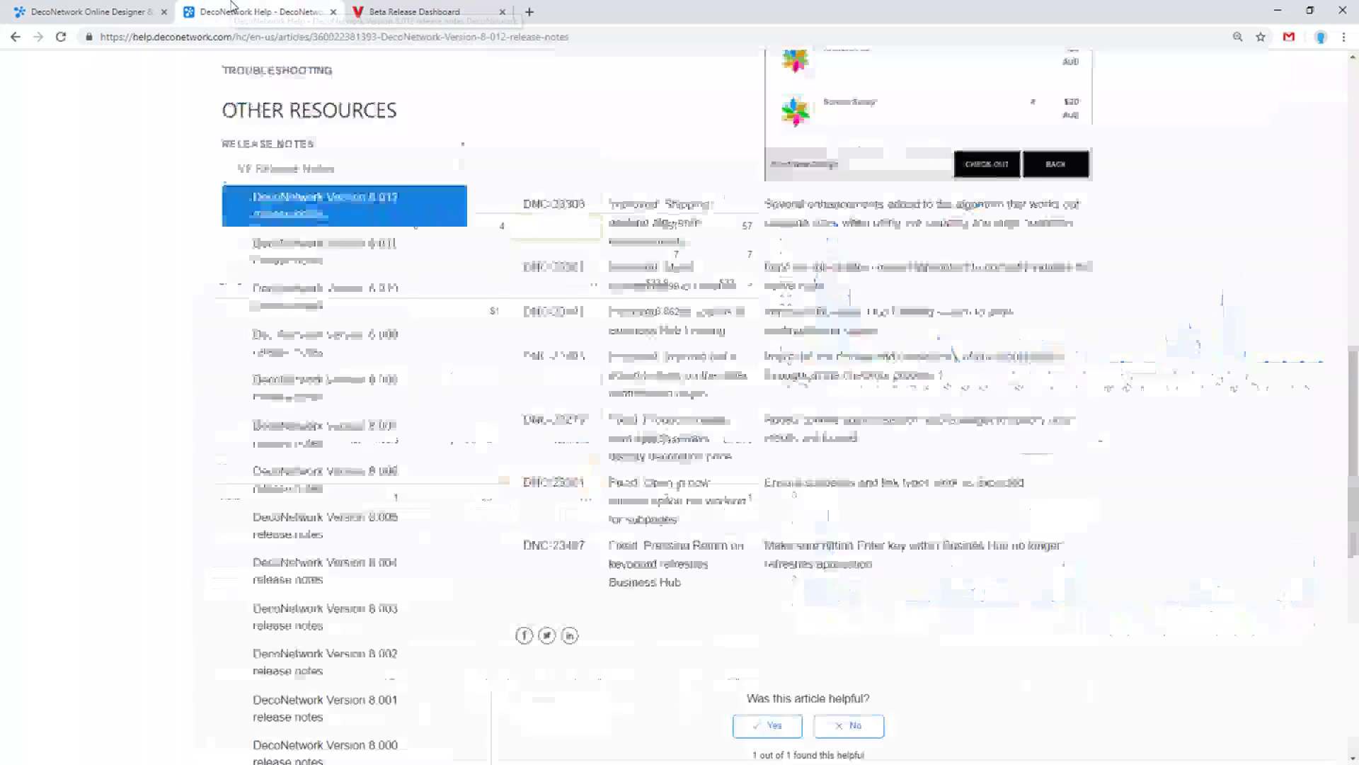
click(111, 6)
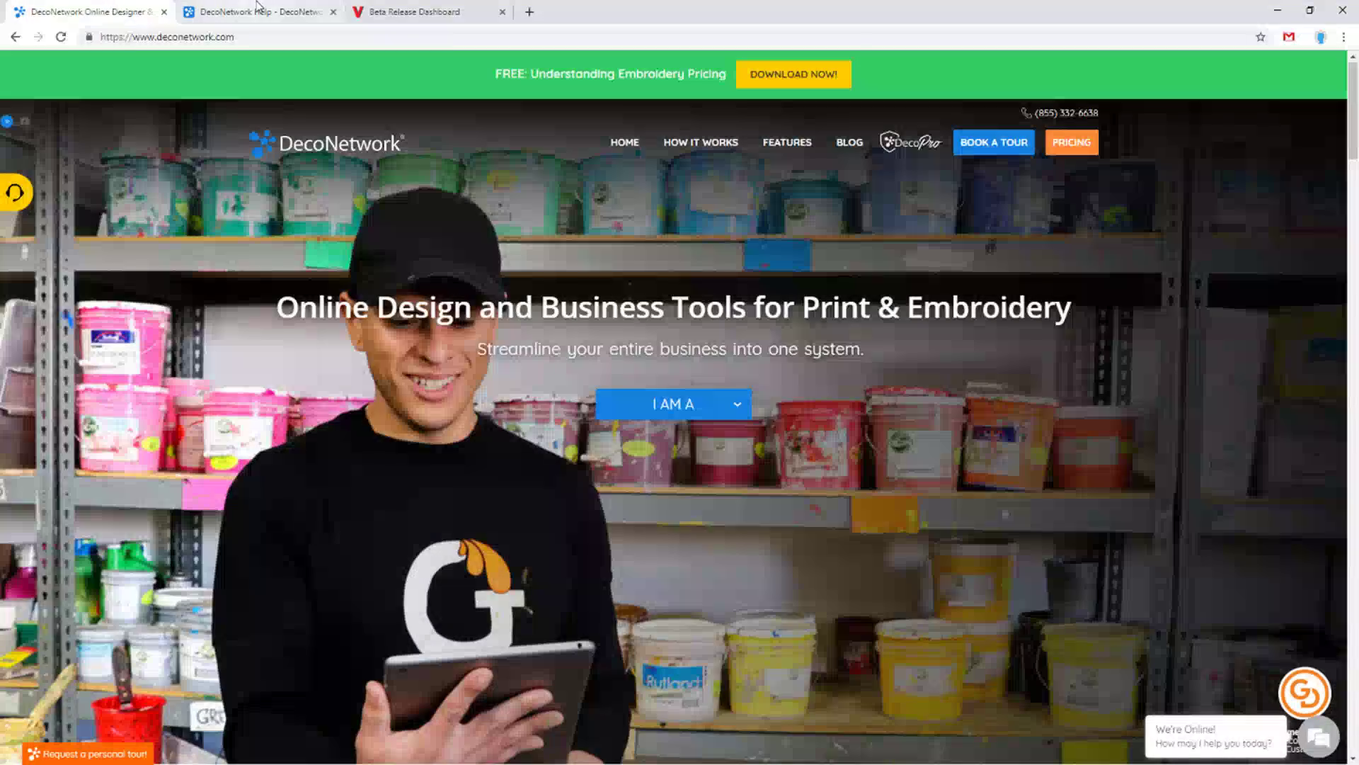
click(255, 10)
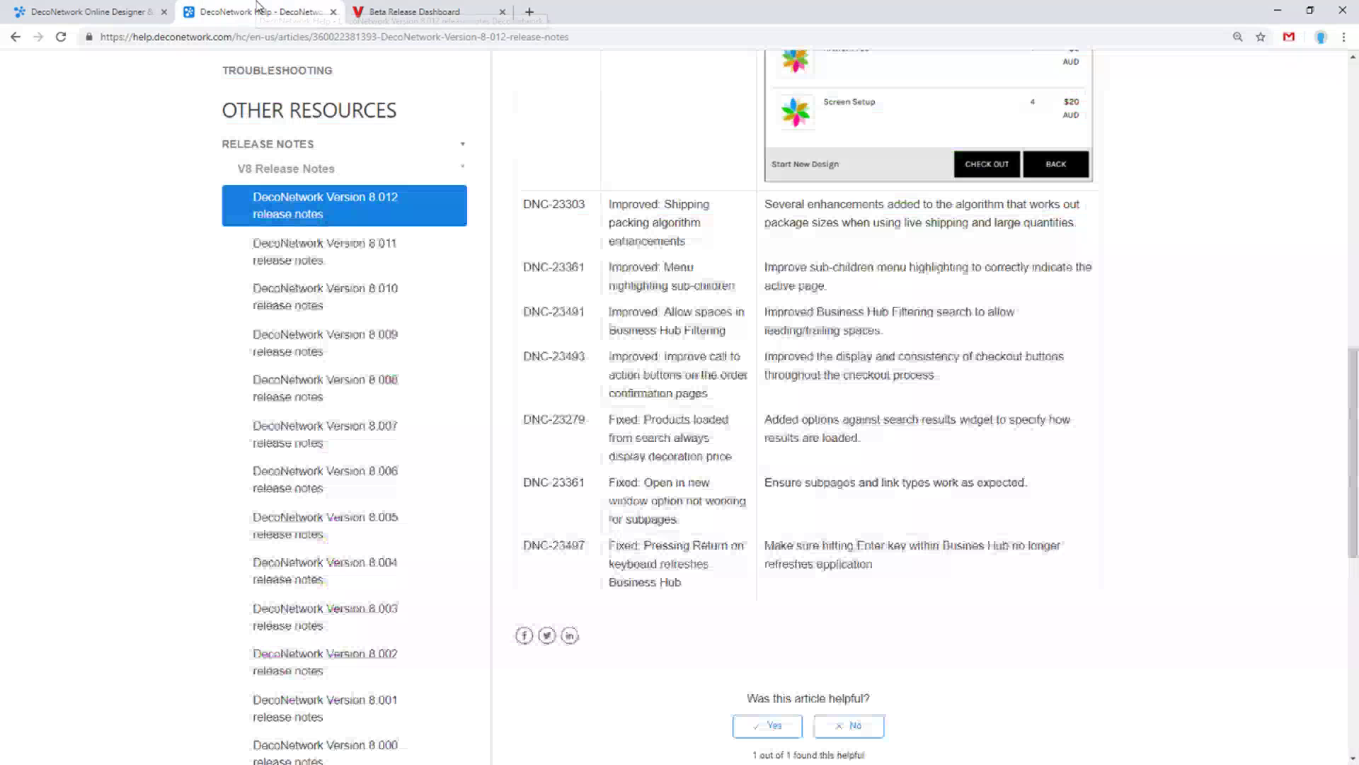
Open the Beta Release store from the website list and show its Decorated Products
click(425, 6)
click(86, 152)
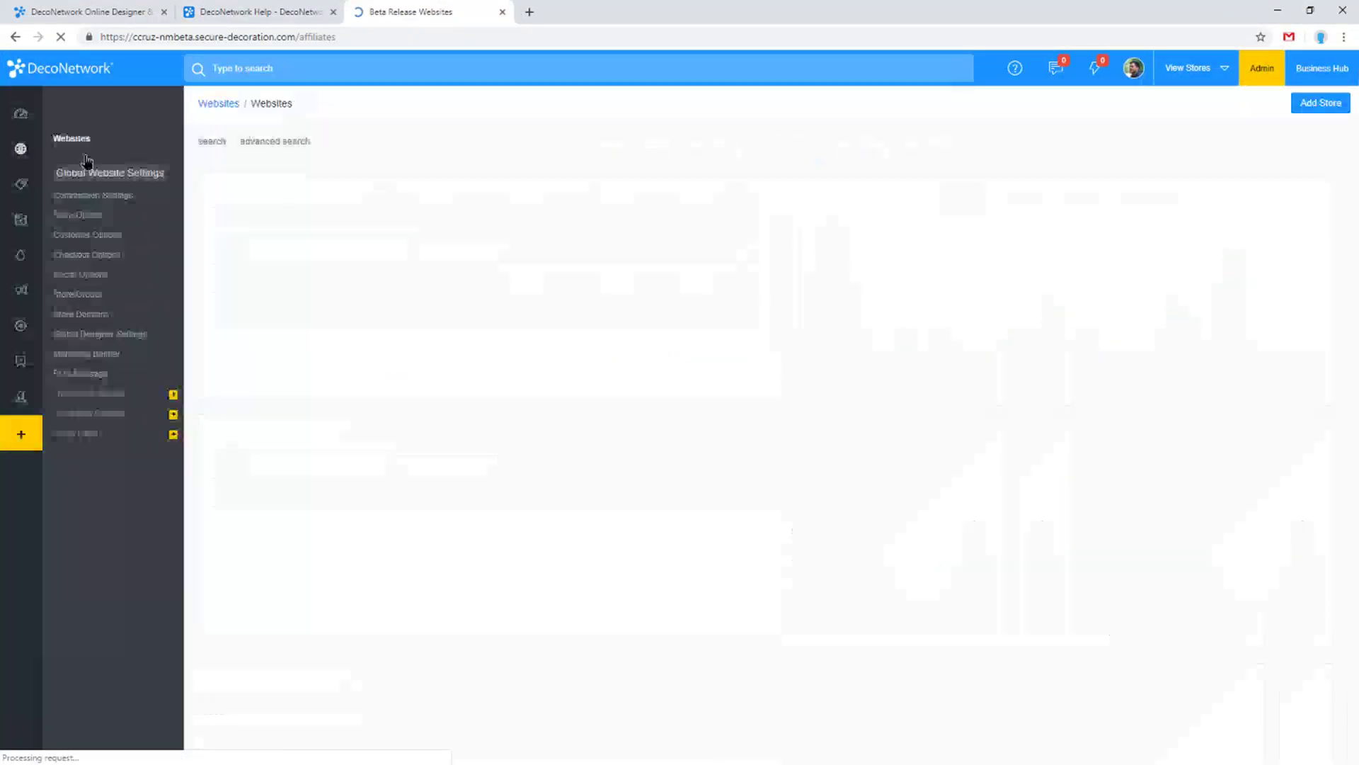
click(313, 440)
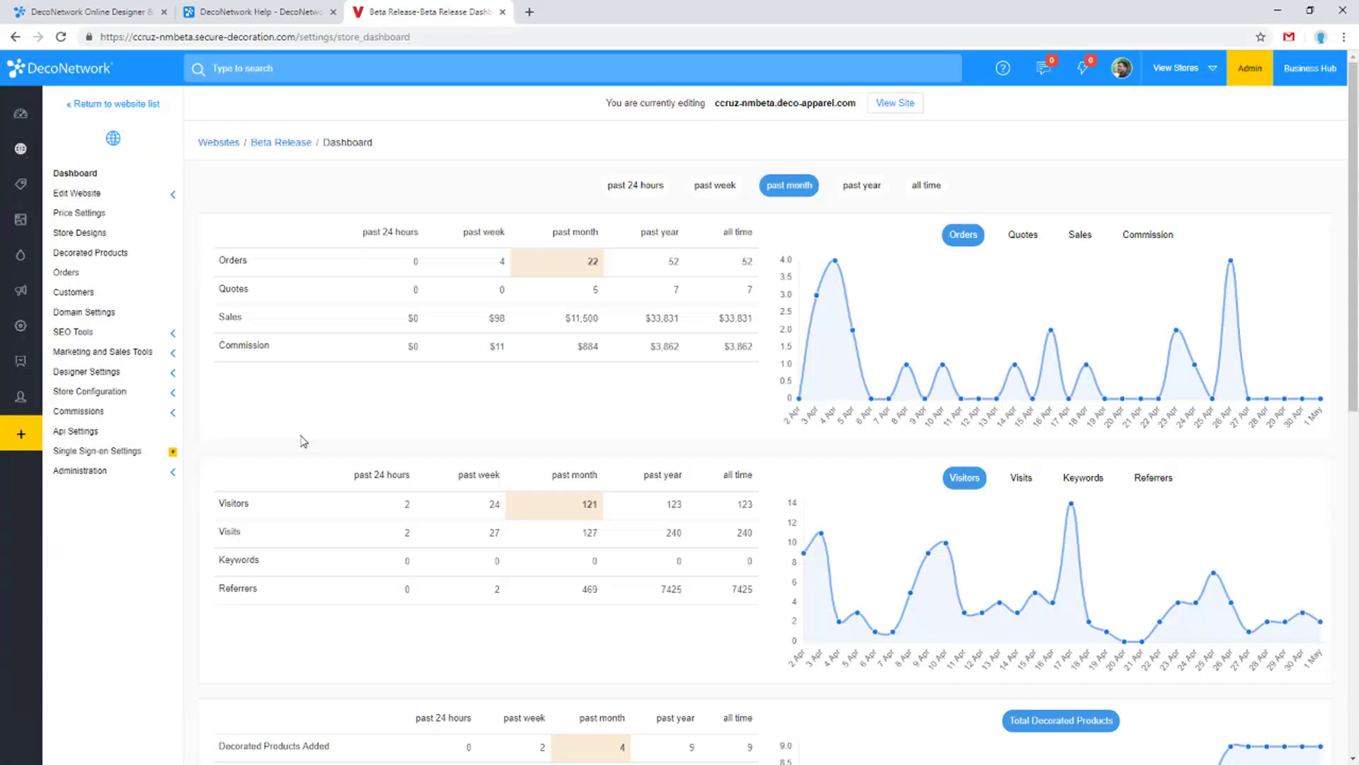
click(115, 262)
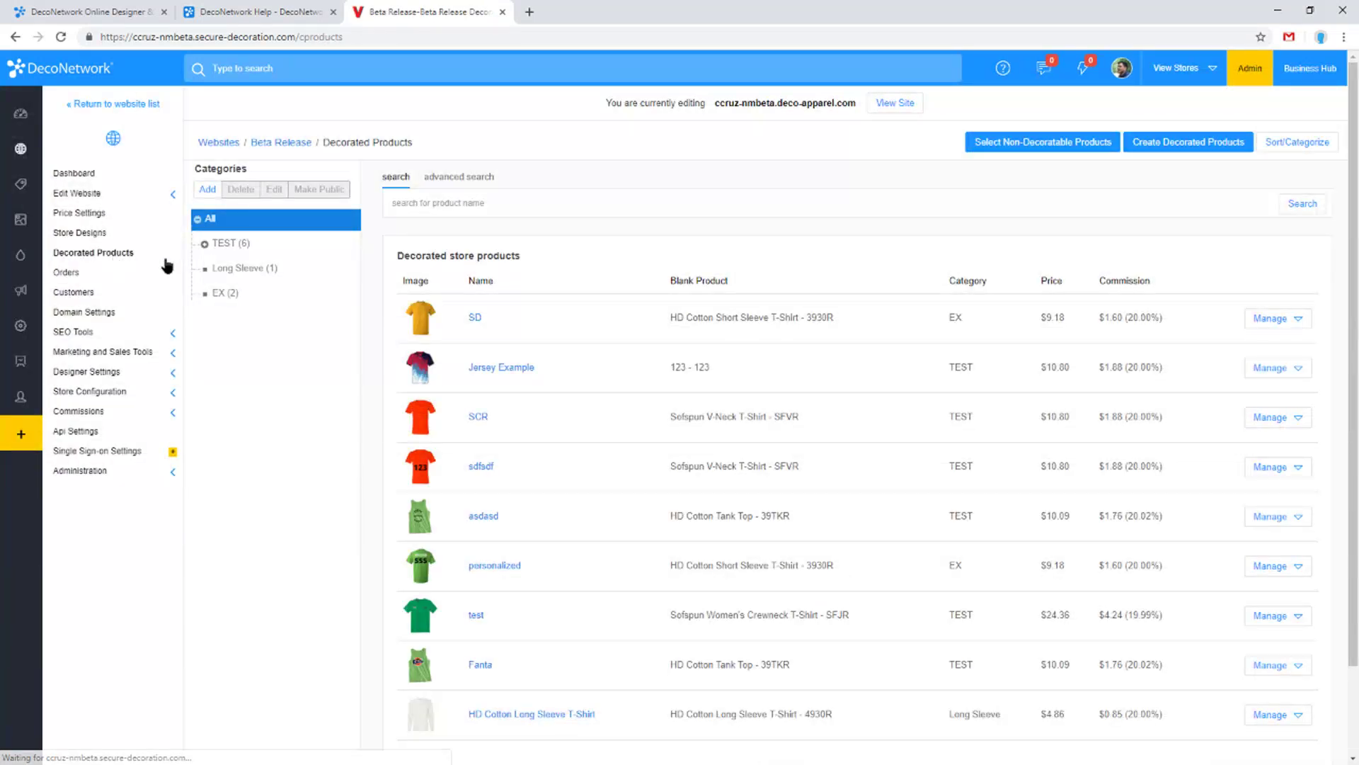
Create a decorated product based on the Sofspun Women's Crewneck T-Shirt and continue to its design configuration
click(1201, 142)
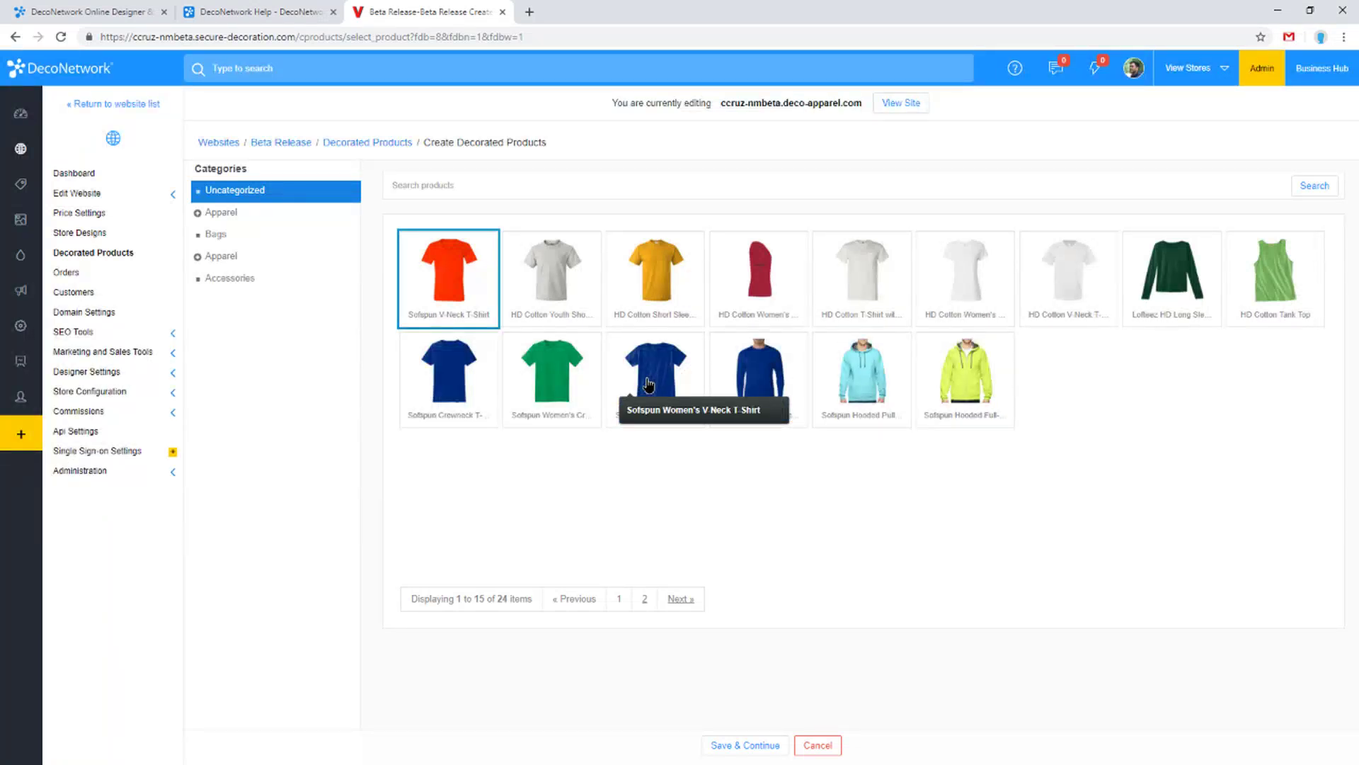
click(577, 409)
click(735, 744)
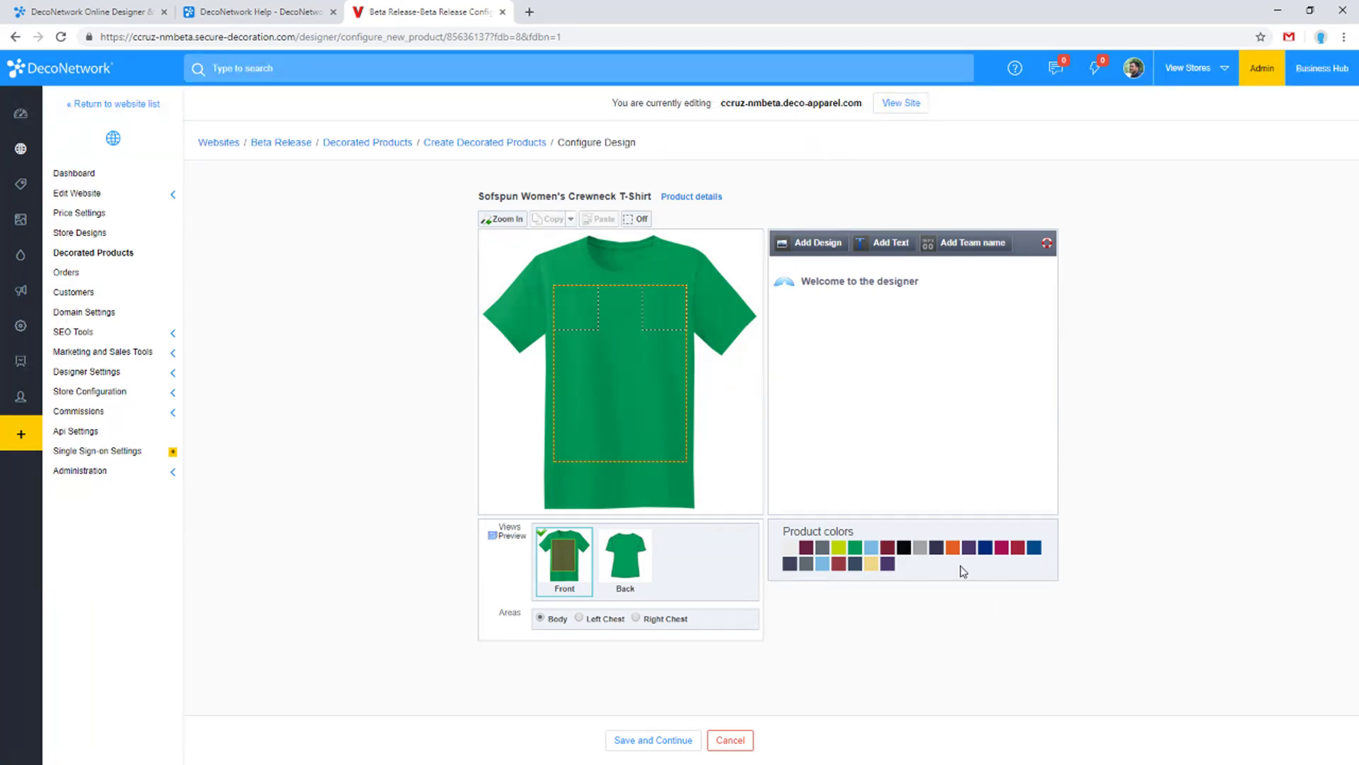
Add a DTG printing design to the shirt front by uploading the NASA logo PNG from the Example Graphics folder on the Desktop
click(809, 241)
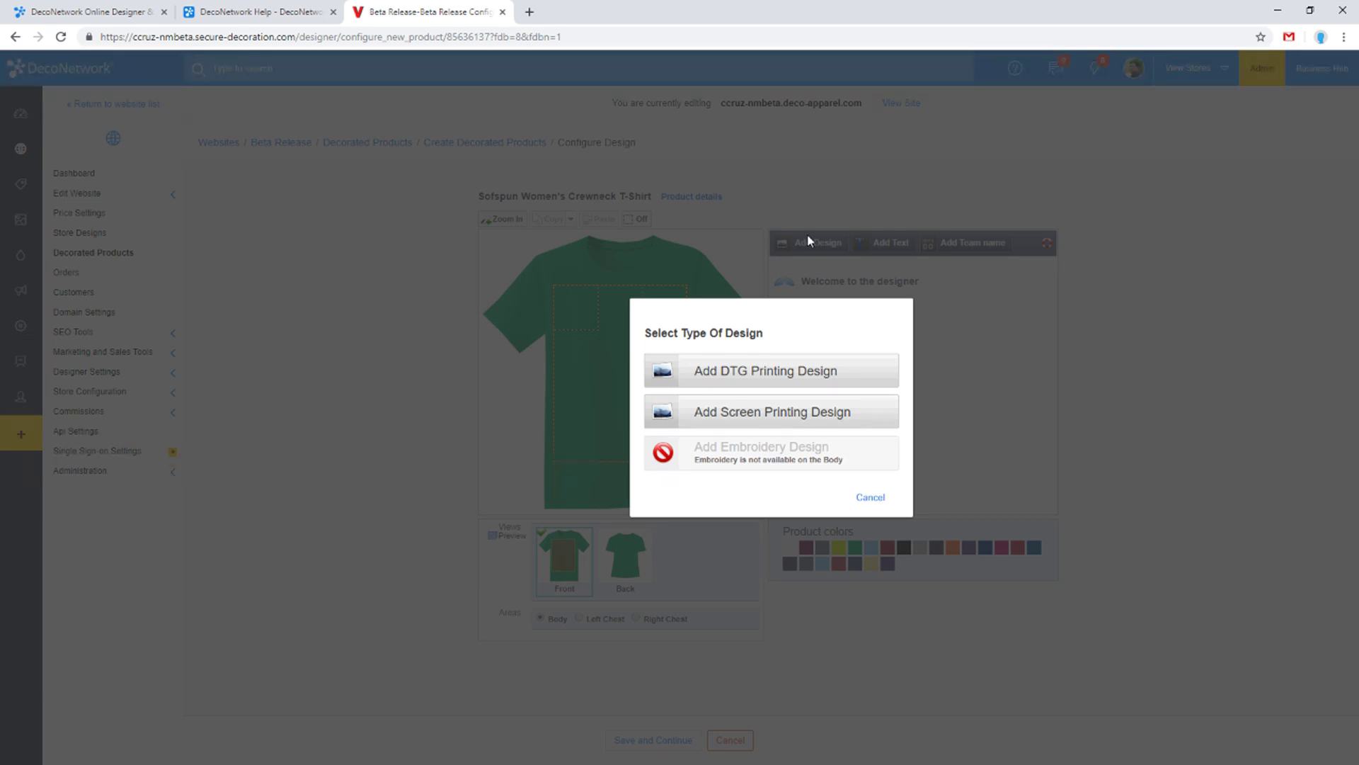
click(823, 378)
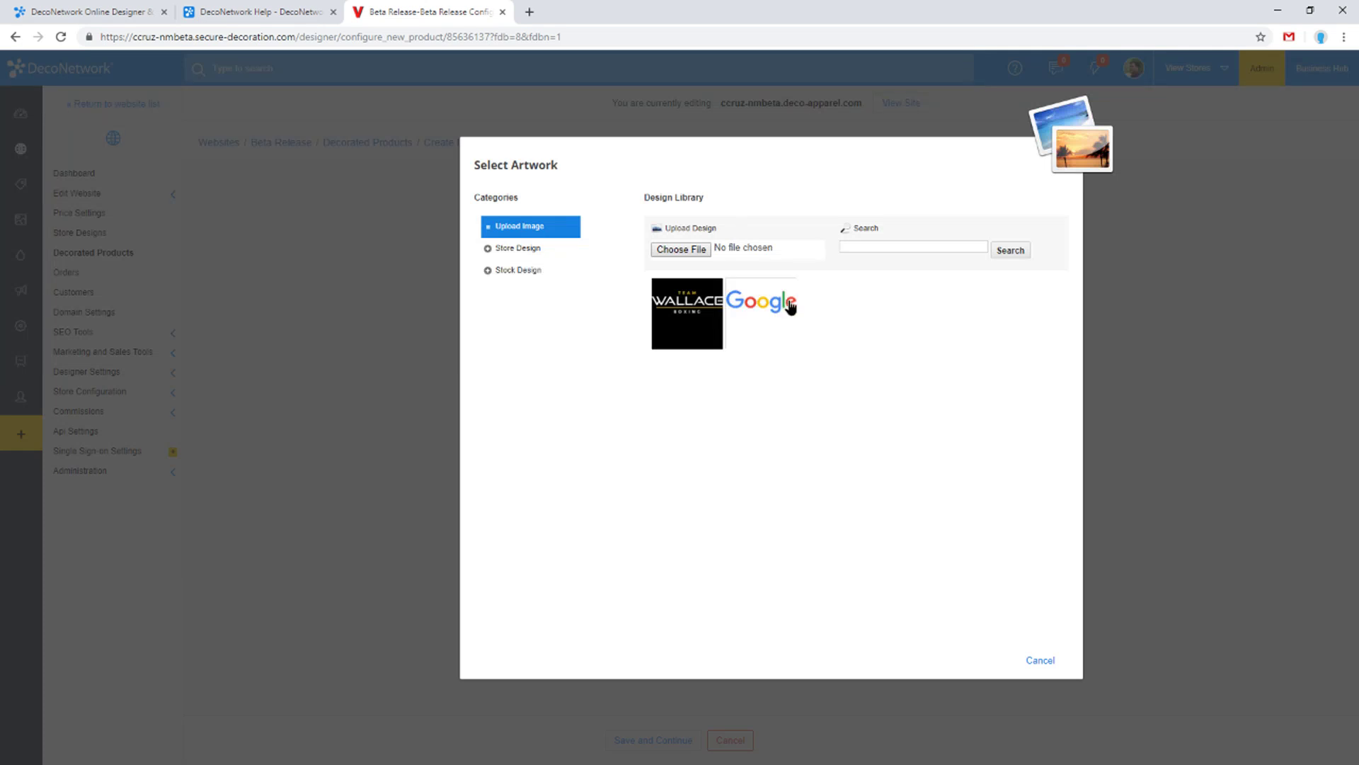
click(691, 244)
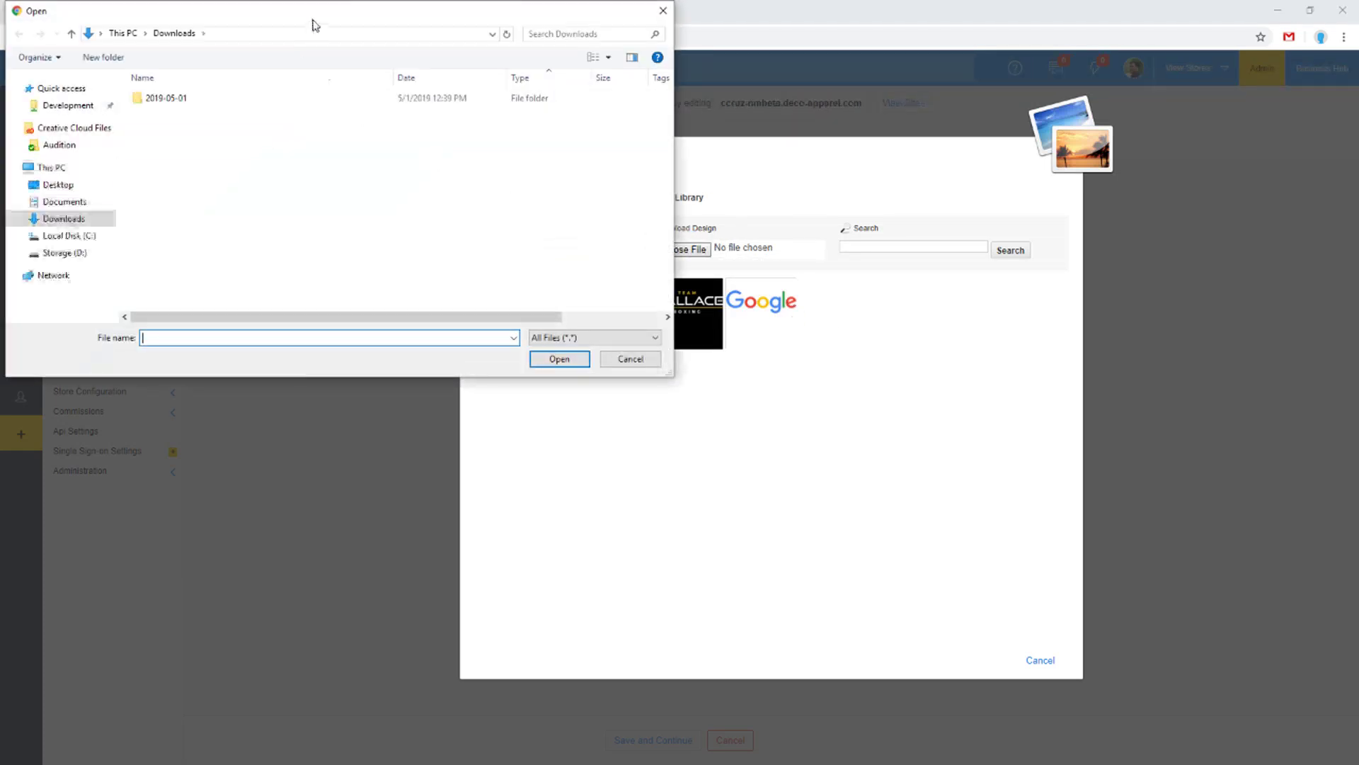
drag(312, 21, 644, 136)
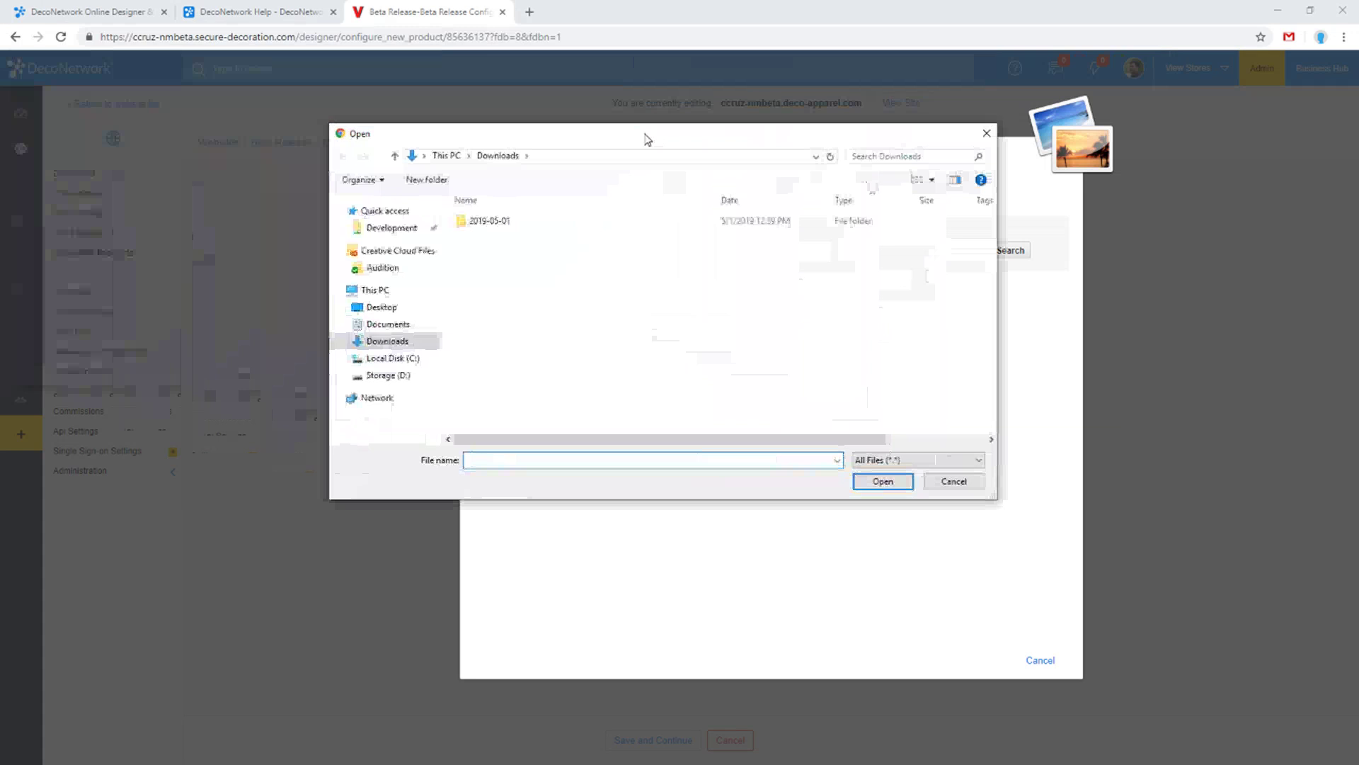
click(392, 309)
double_click(520, 237)
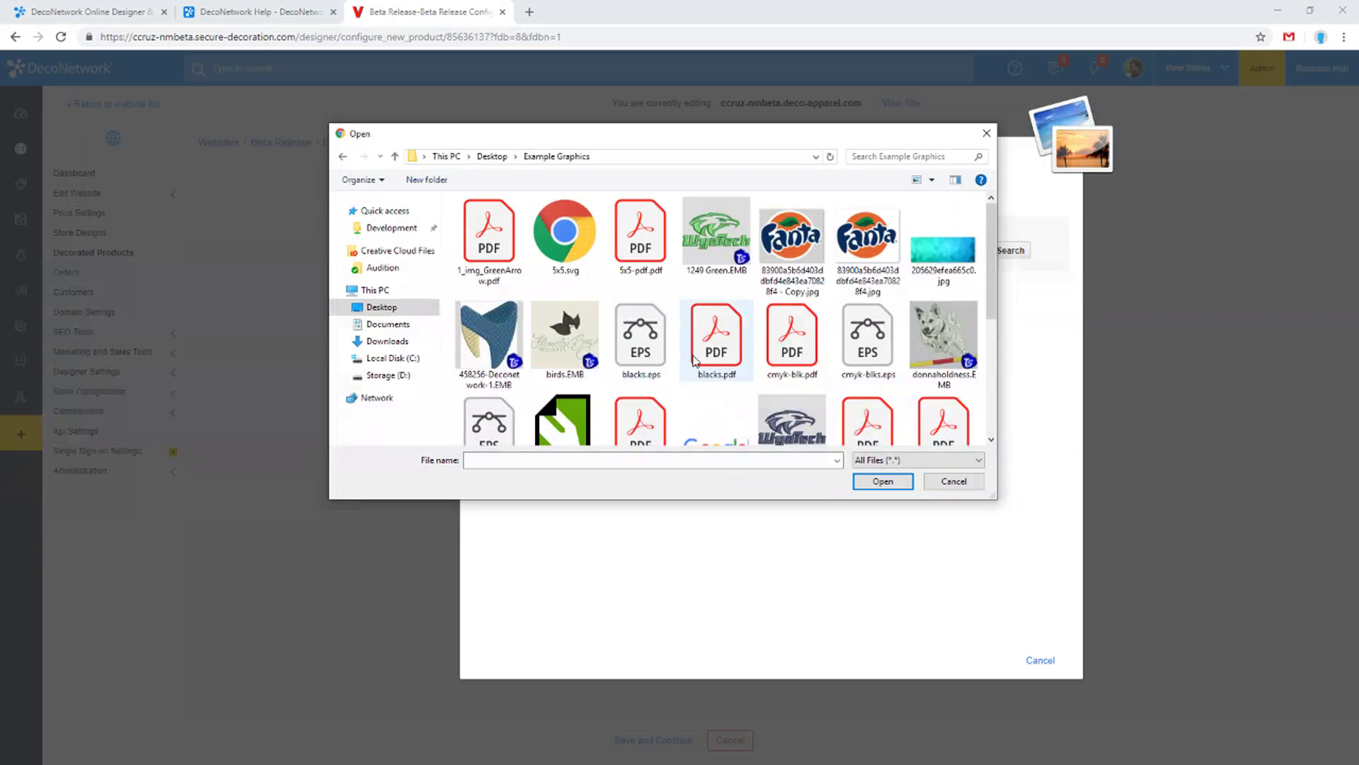
scroll(716, 354, down, 3)
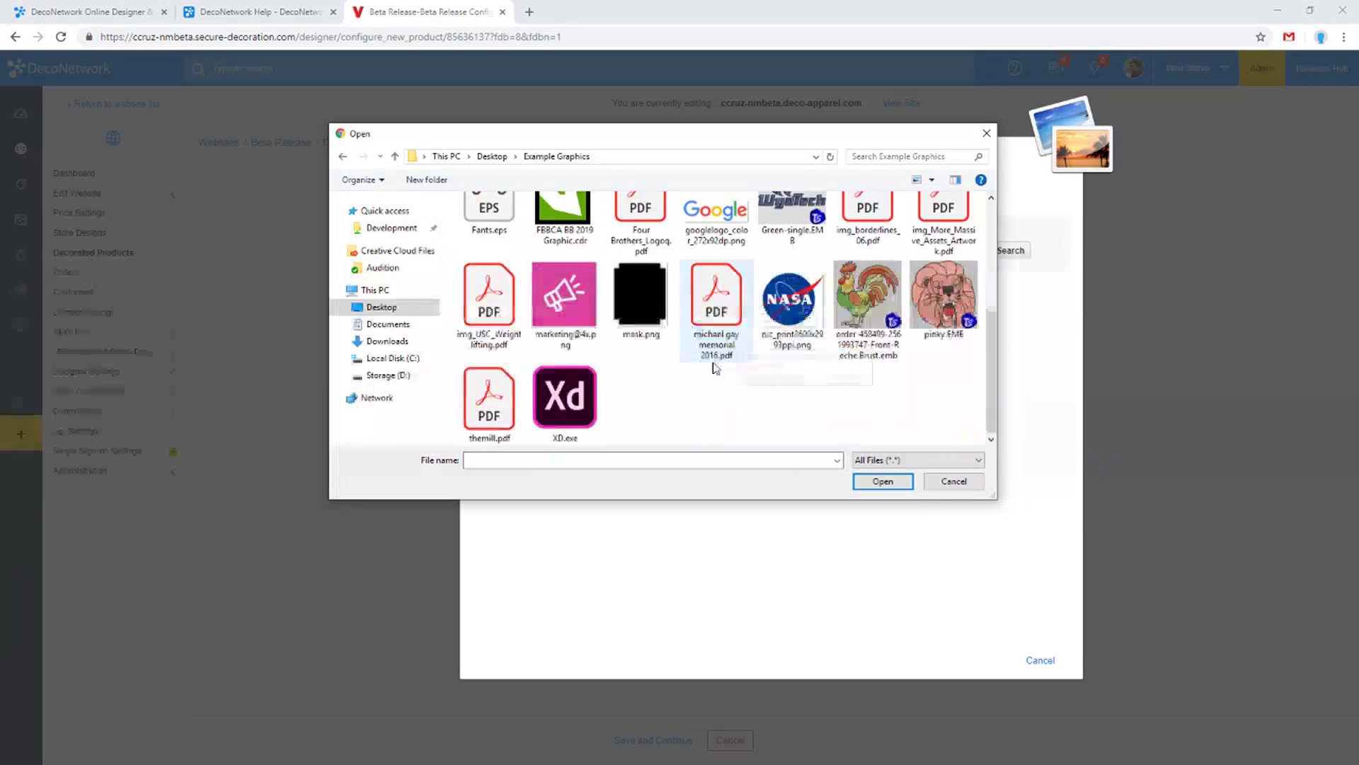
scroll(715, 367, up, 3)
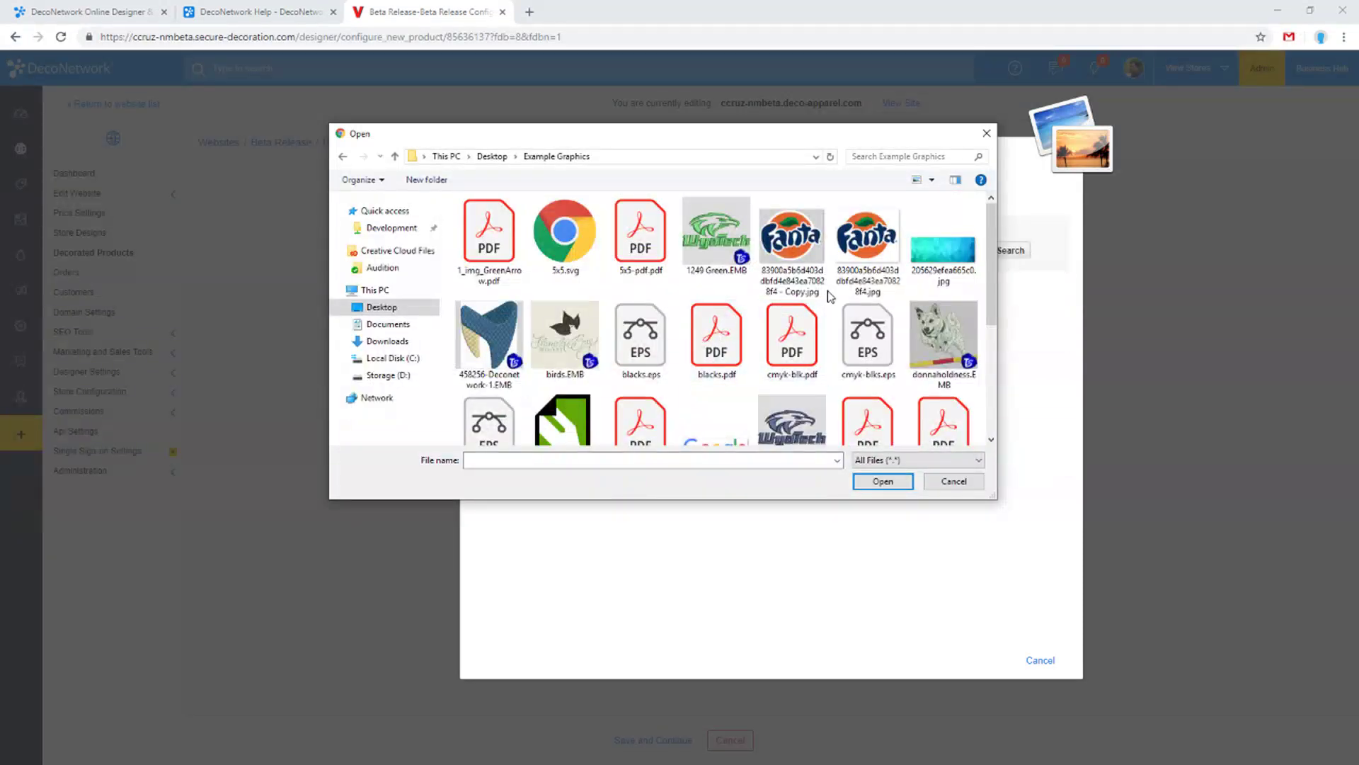
scroll(855, 331, down, 1)
scroll(857, 331, down, 2)
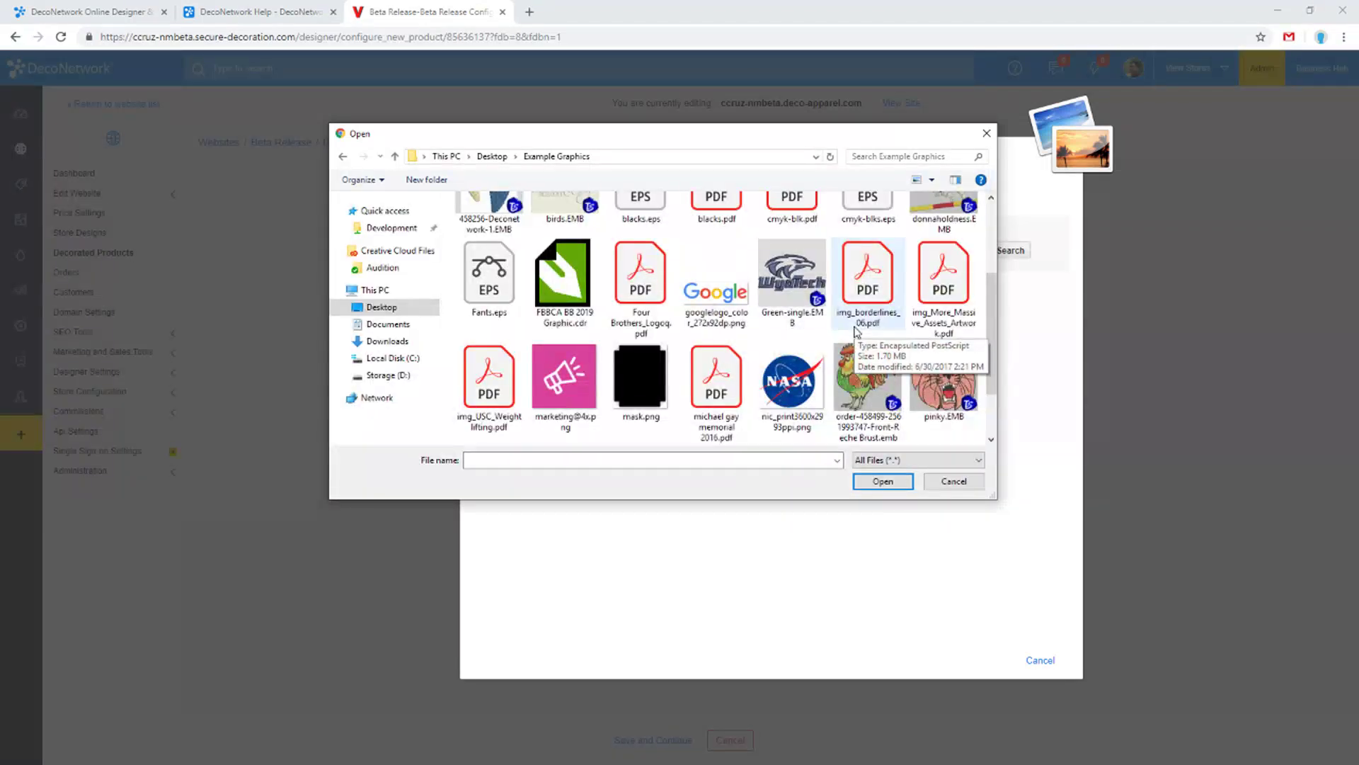
double_click(818, 386)
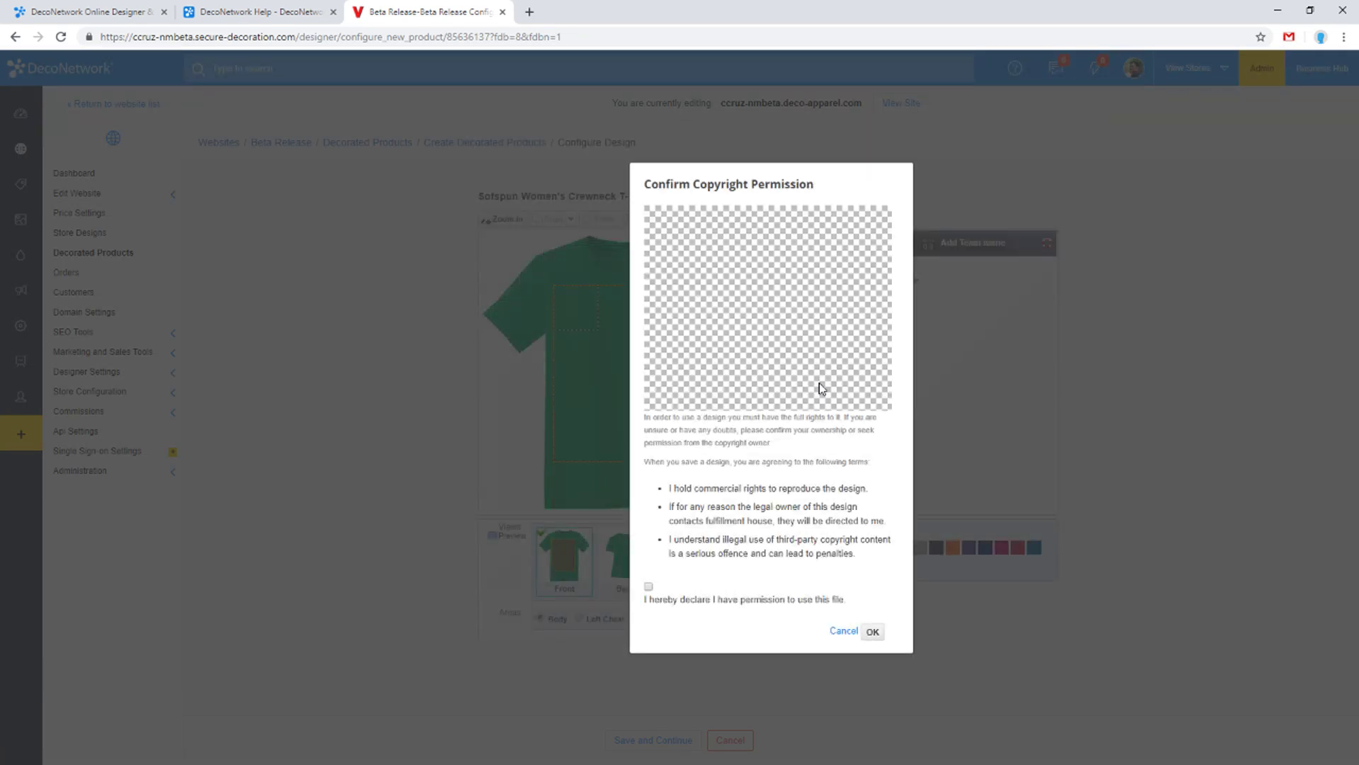
Declare permission to use the NASA logo and place it at about 8 x 6.7 in on the upper chest
click(649, 586)
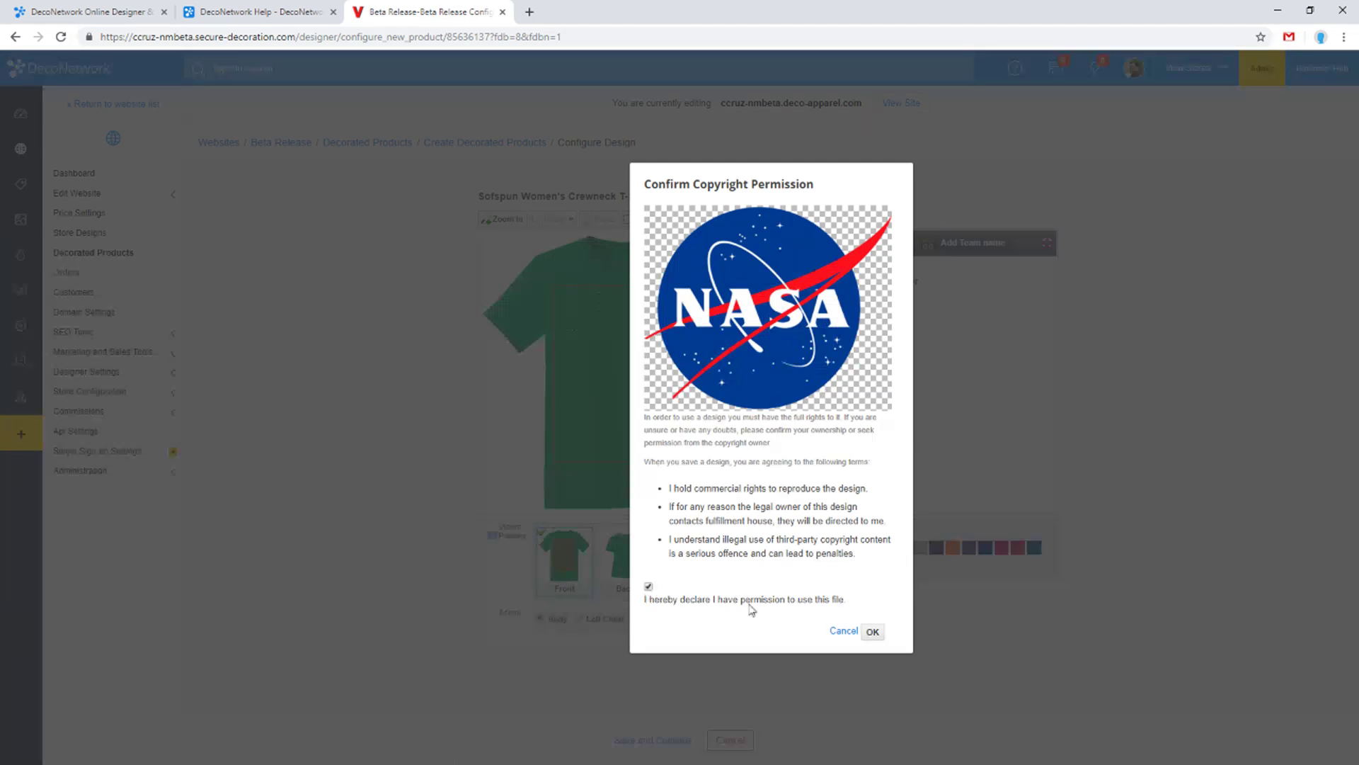
click(874, 631)
drag(556, 394, 575, 377)
drag(616, 335, 620, 341)
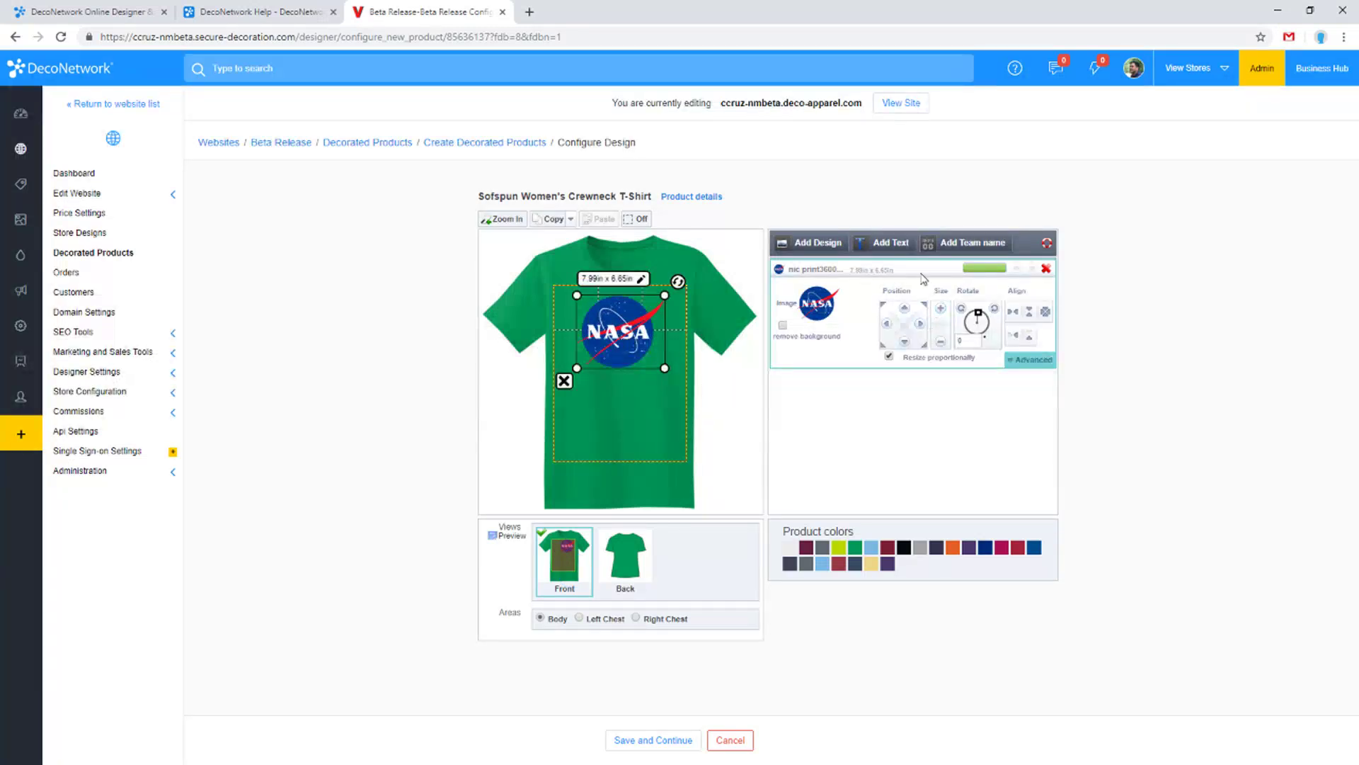
click(861, 249)
click(779, 370)
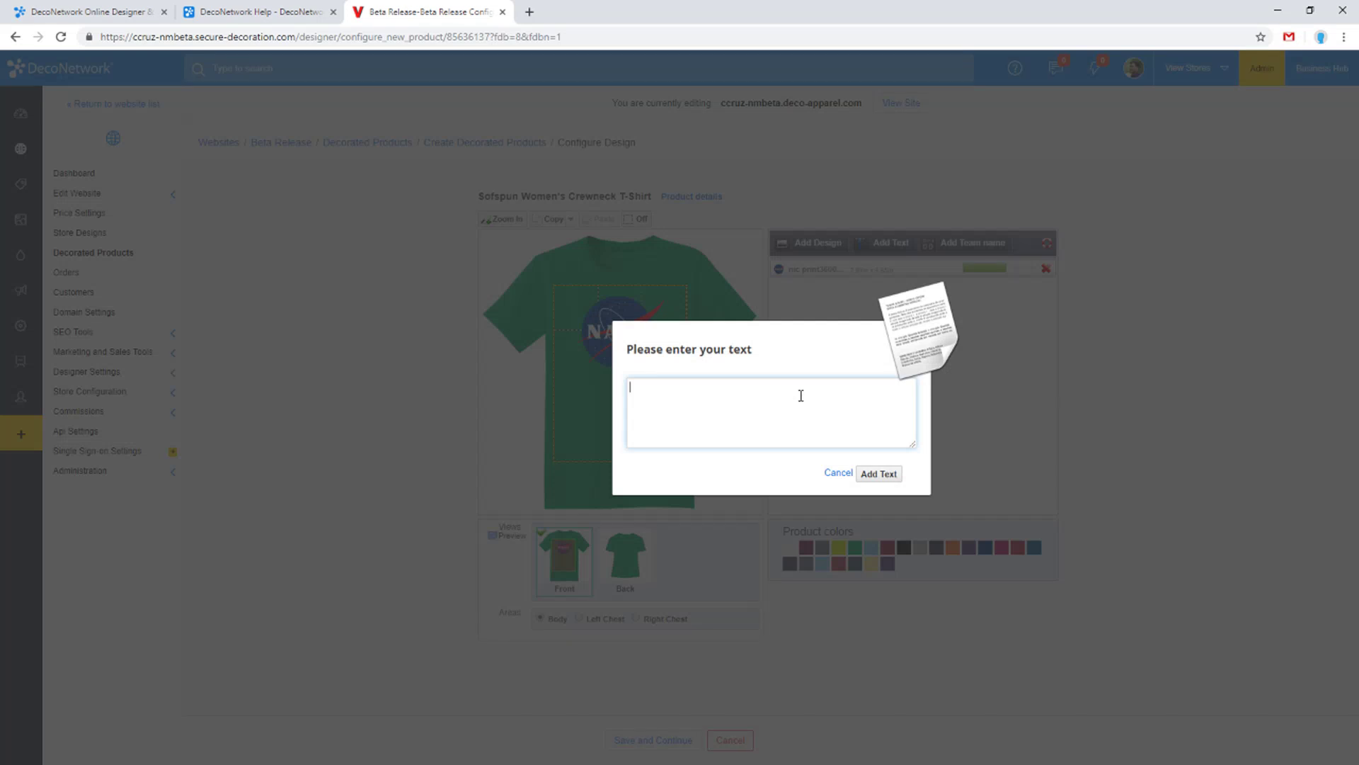
click(839, 472)
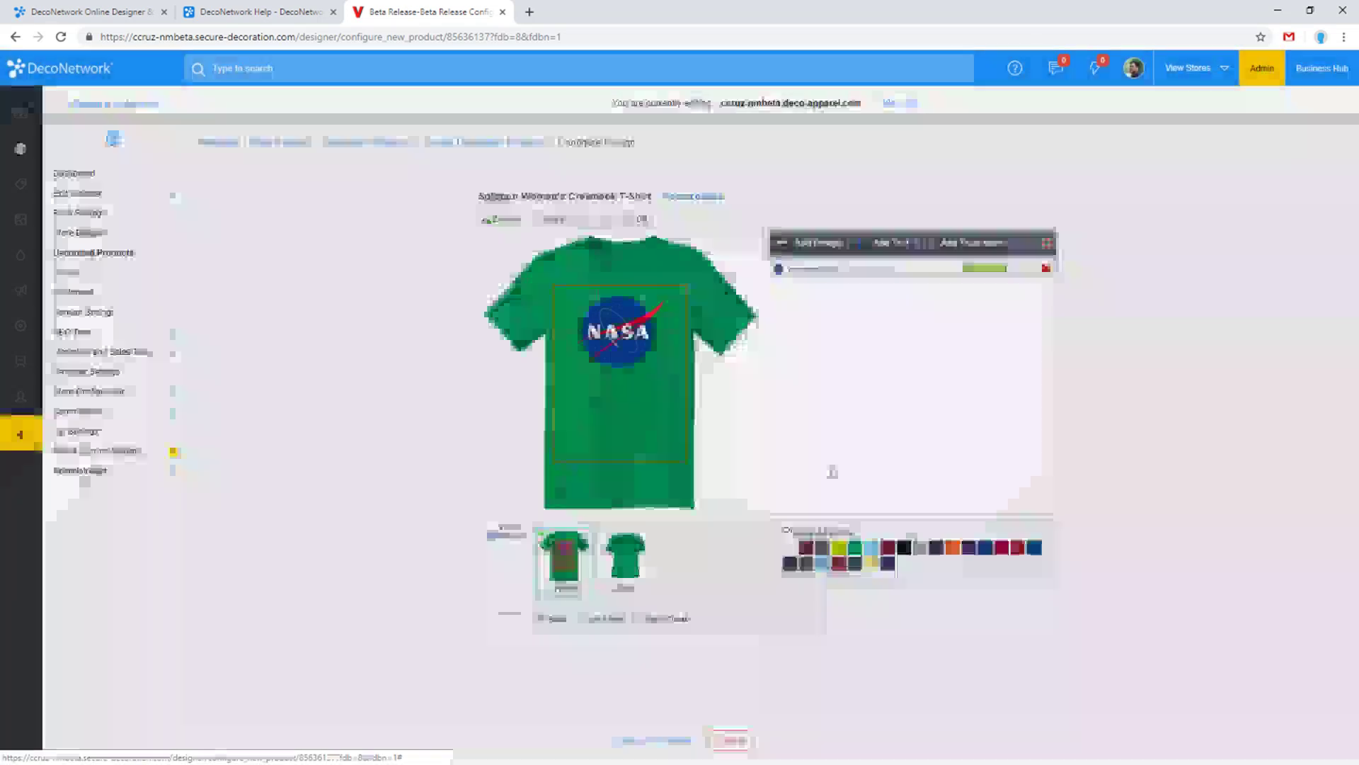
click(617, 330)
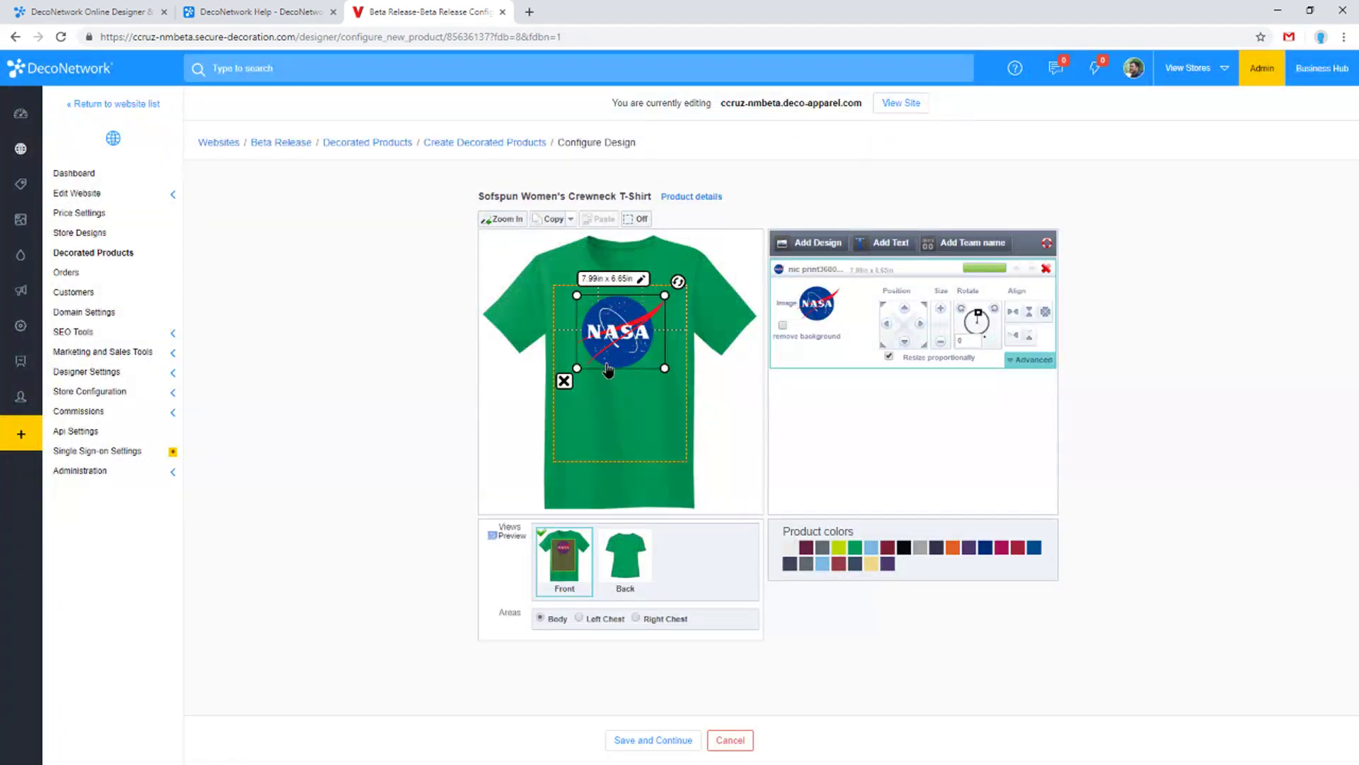
click(564, 383)
Add the DTG printing text "Dpeartment", scaled to about 6.1 in wide, centered just below the NASA logo
click(886, 243)
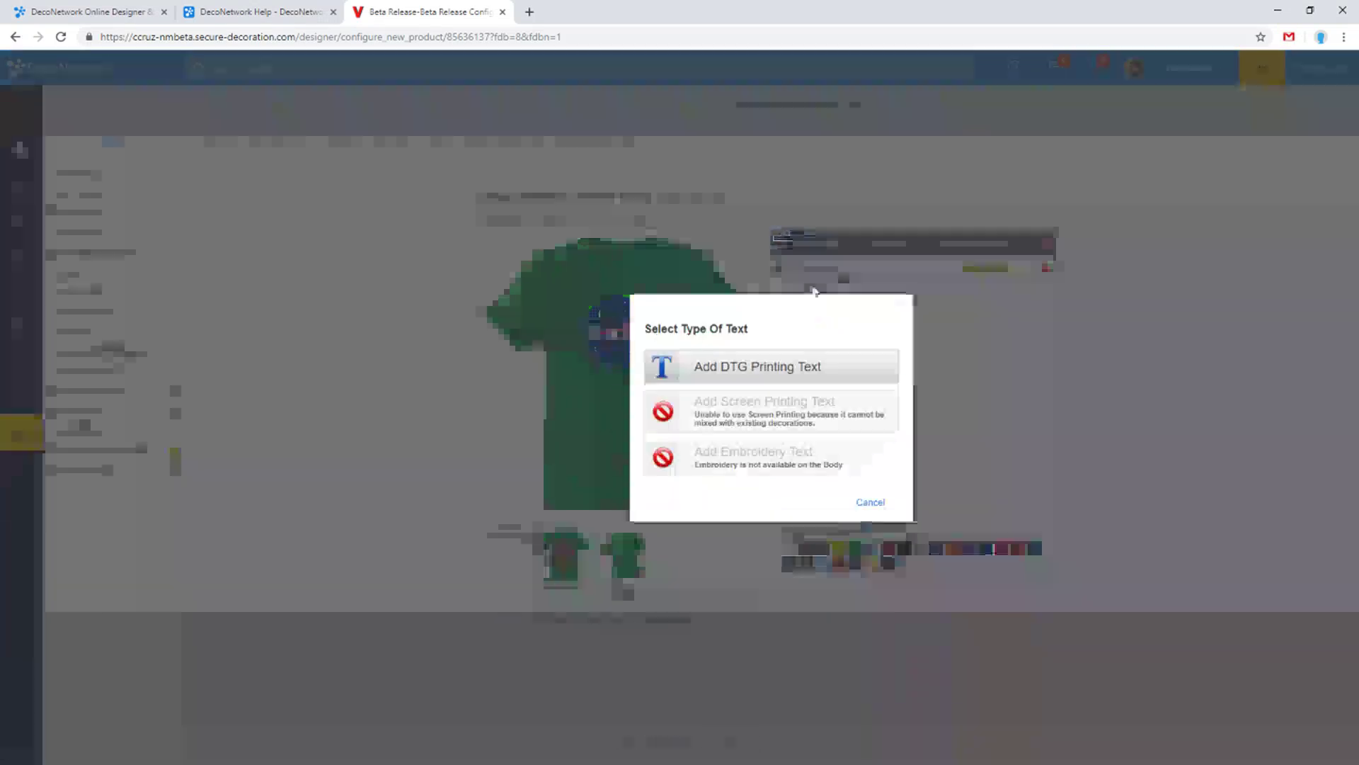
click(749, 368)
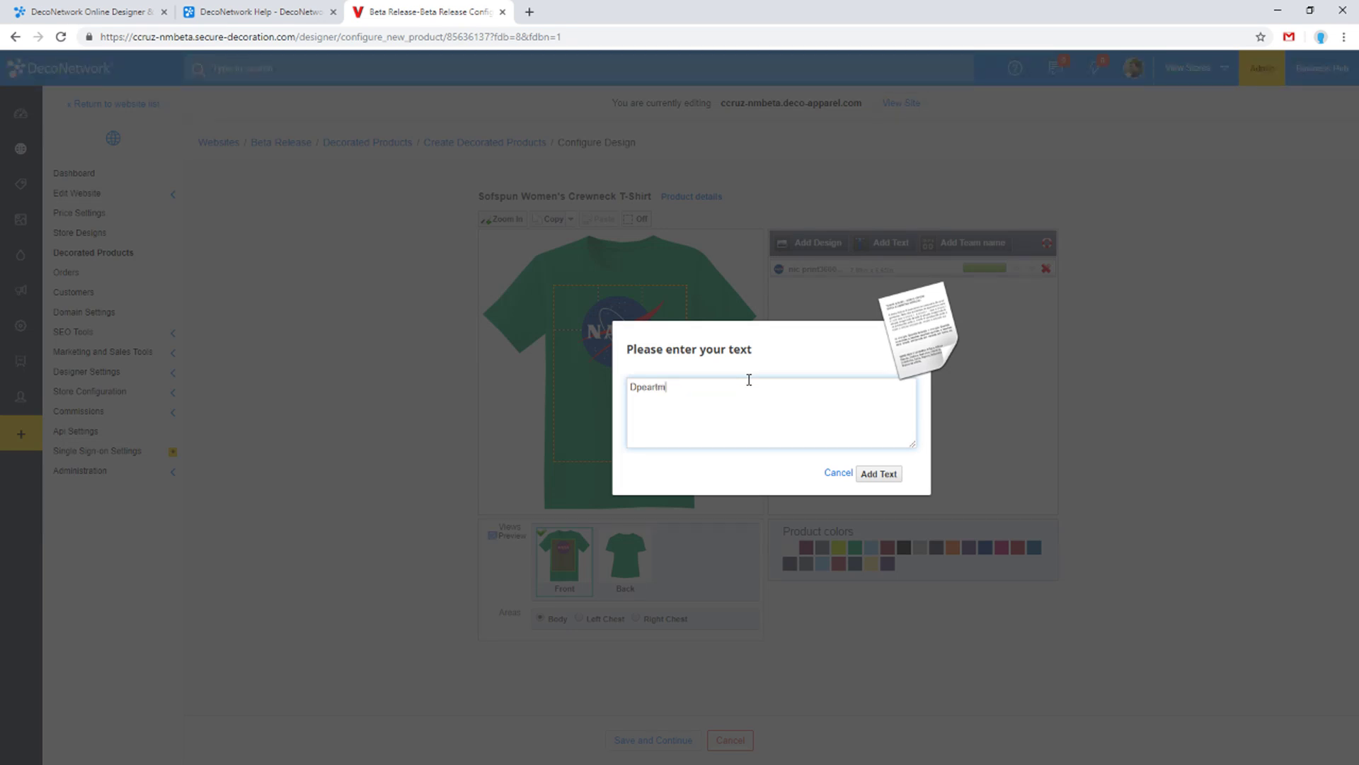
click(879, 474)
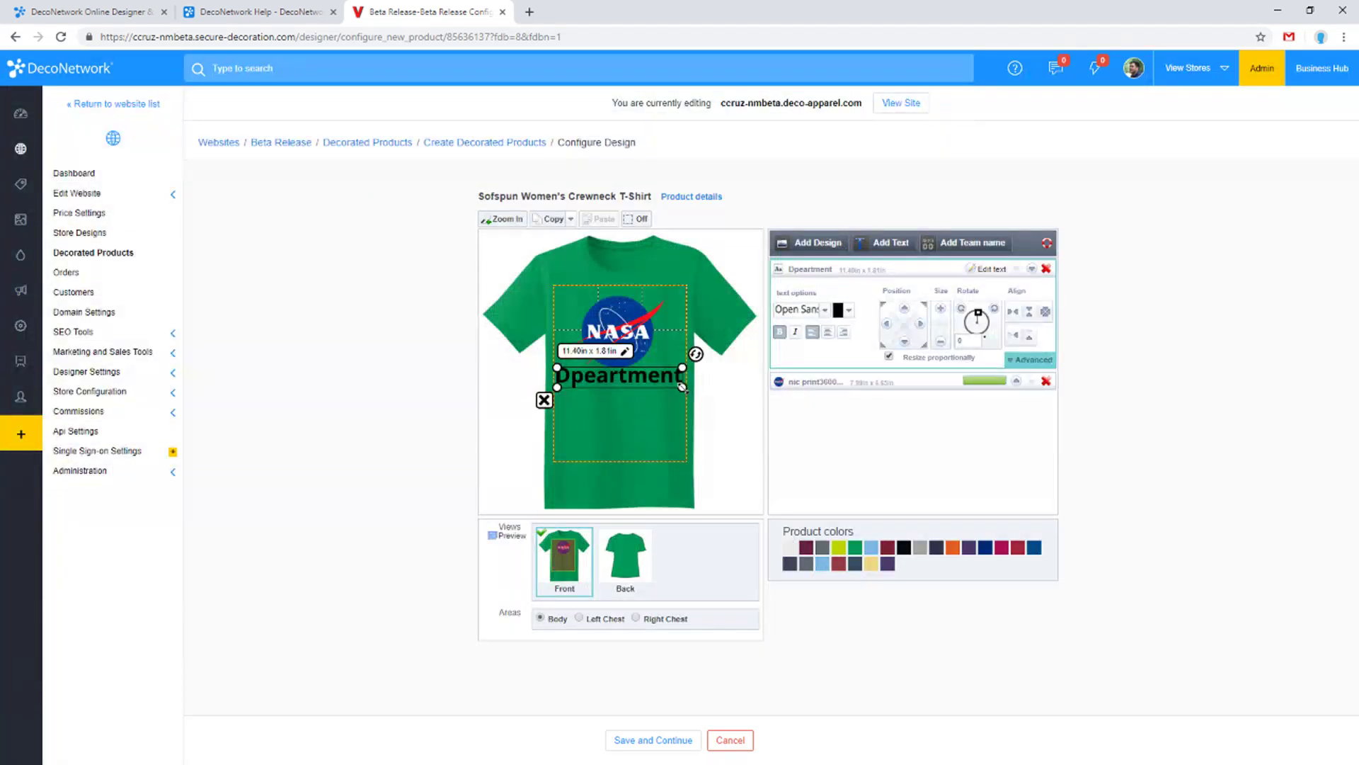
drag(682, 387, 615, 385)
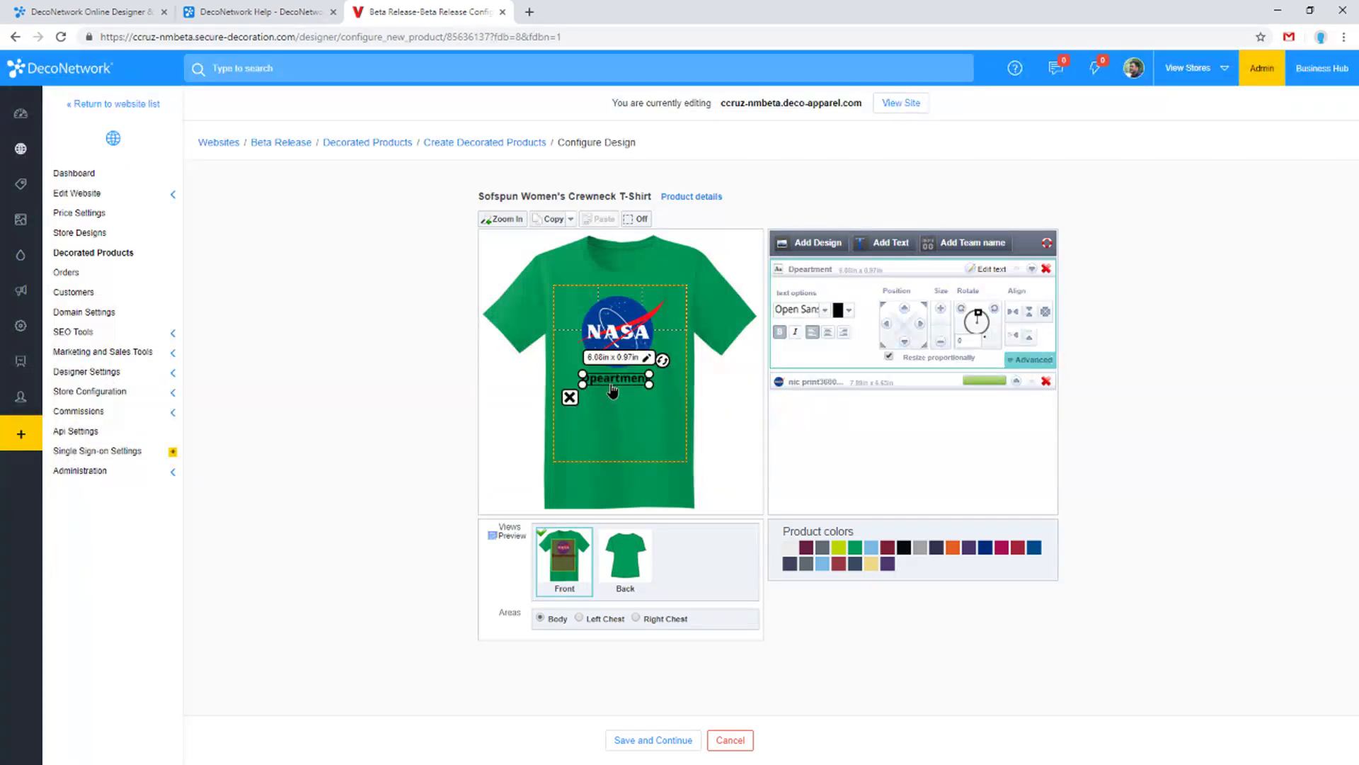
click(733, 449)
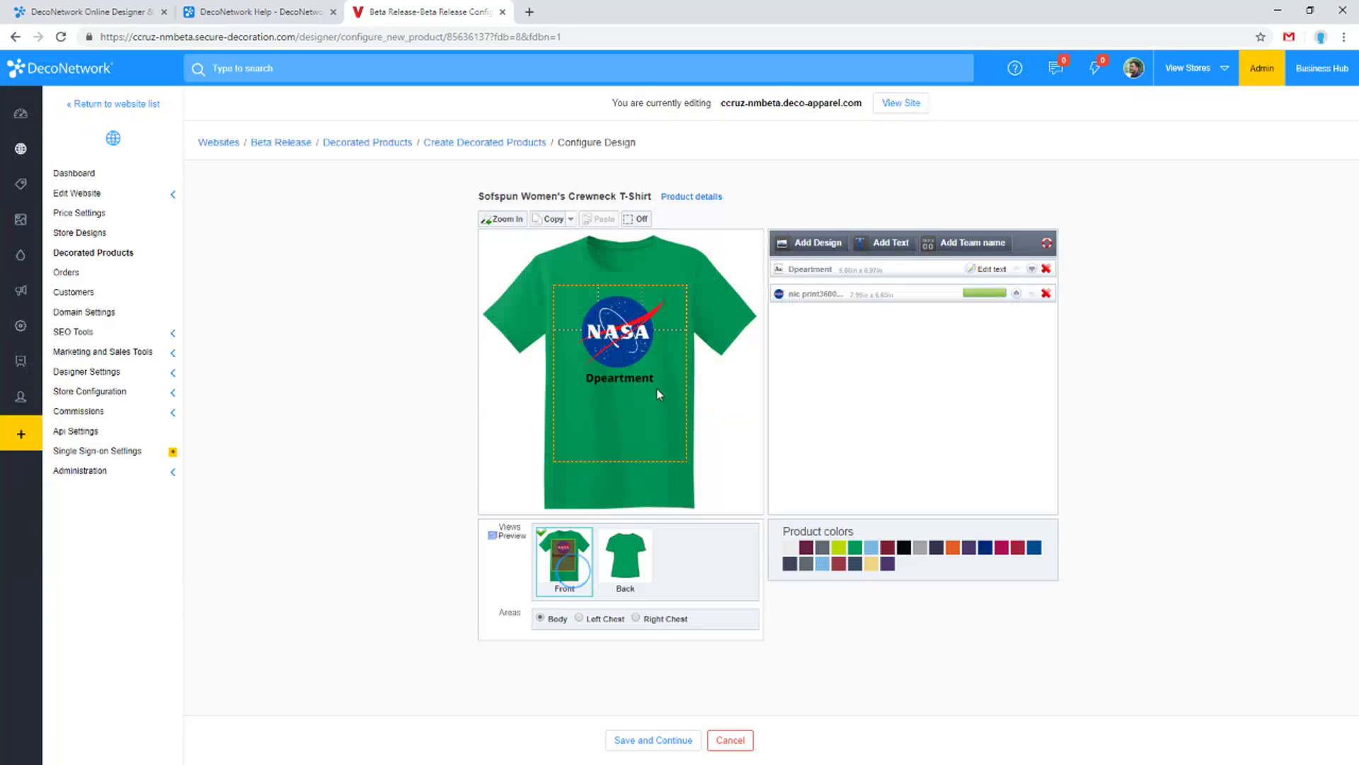
Allow personalization of the NASA logo in its advanced options
click(624, 355)
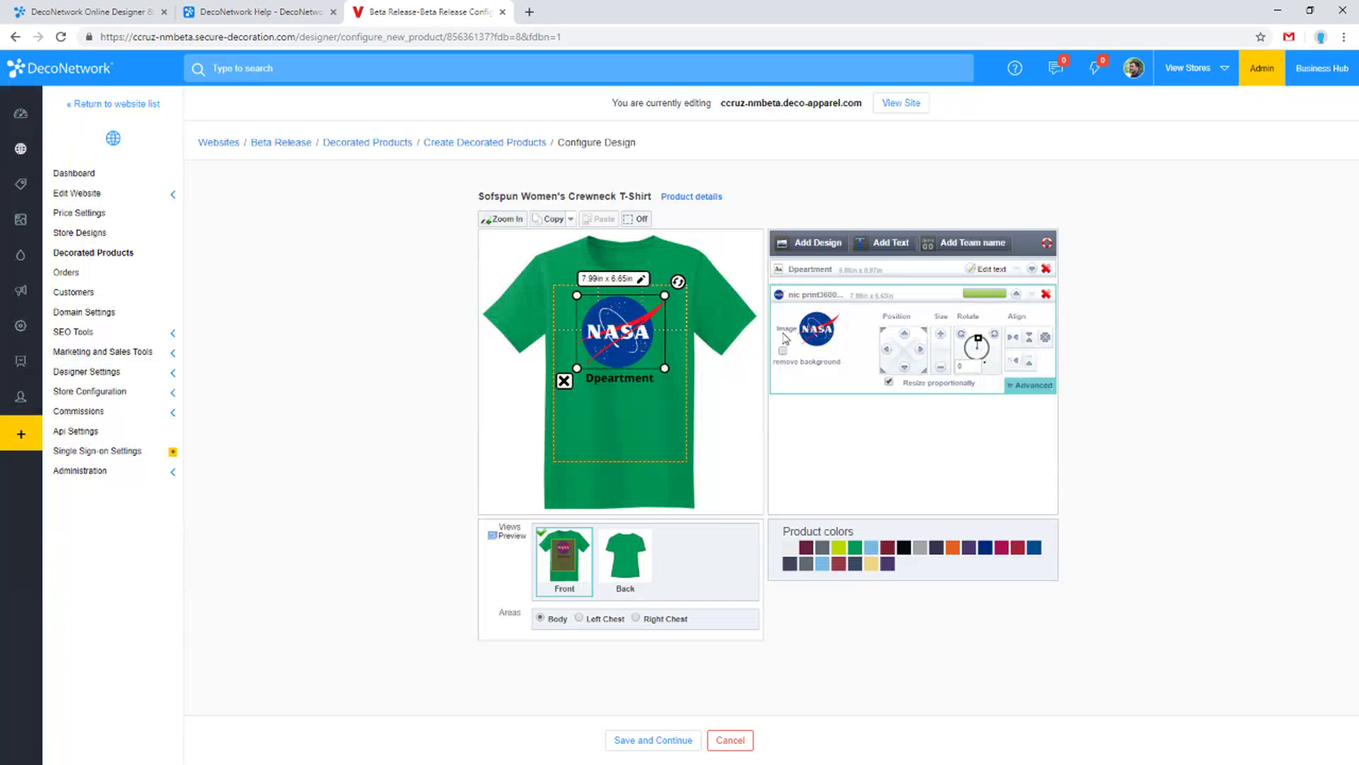
click(1035, 387)
scroll(1035, 389, down, 1)
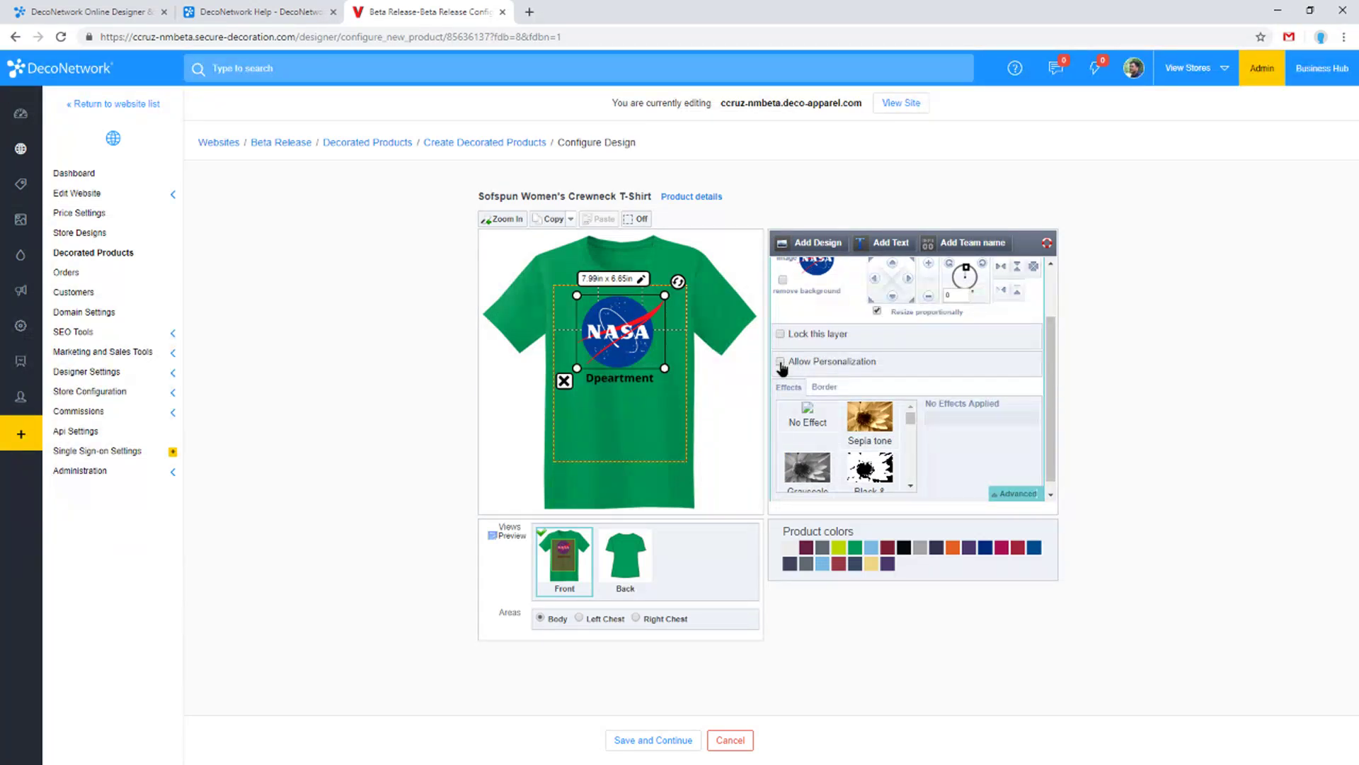
click(781, 362)
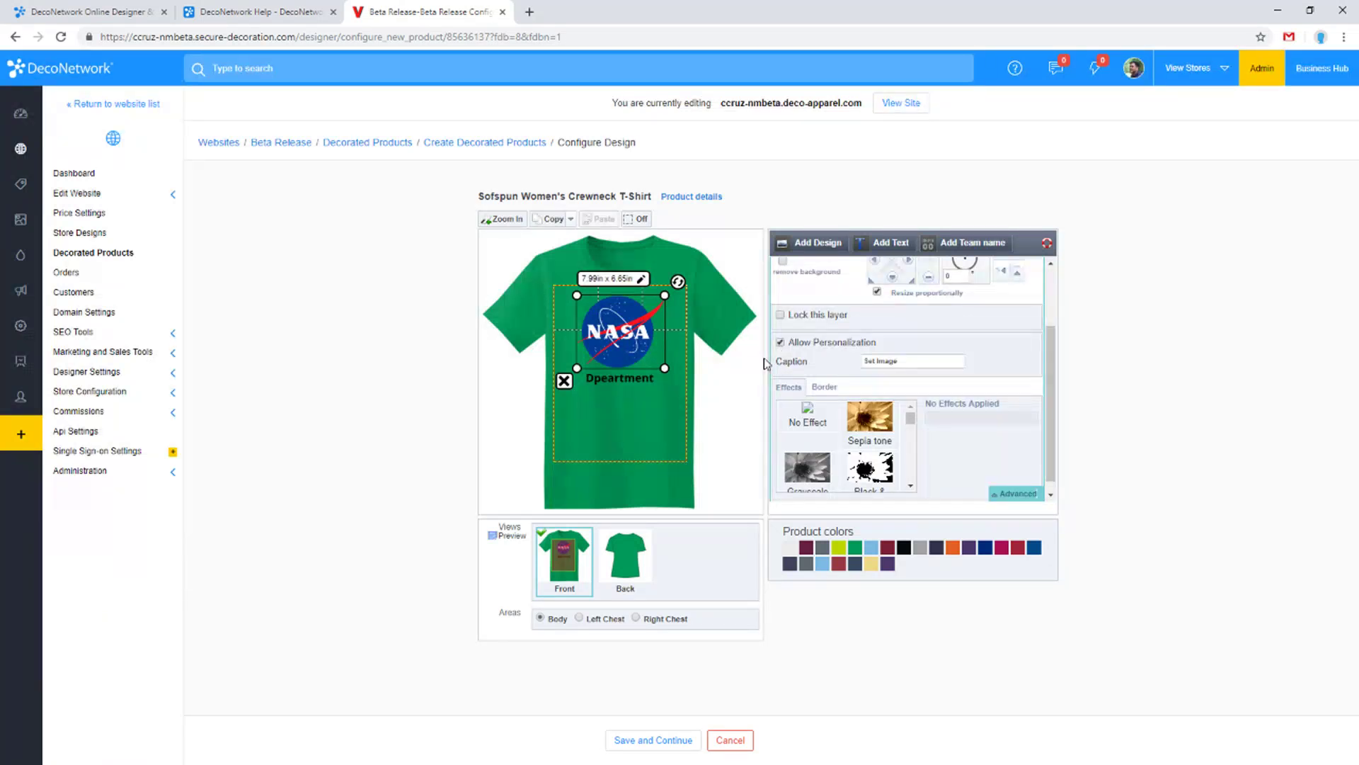
Allow personalization of the text below the logo, with a maximum of 20 characters and the max width option enabled
click(618, 382)
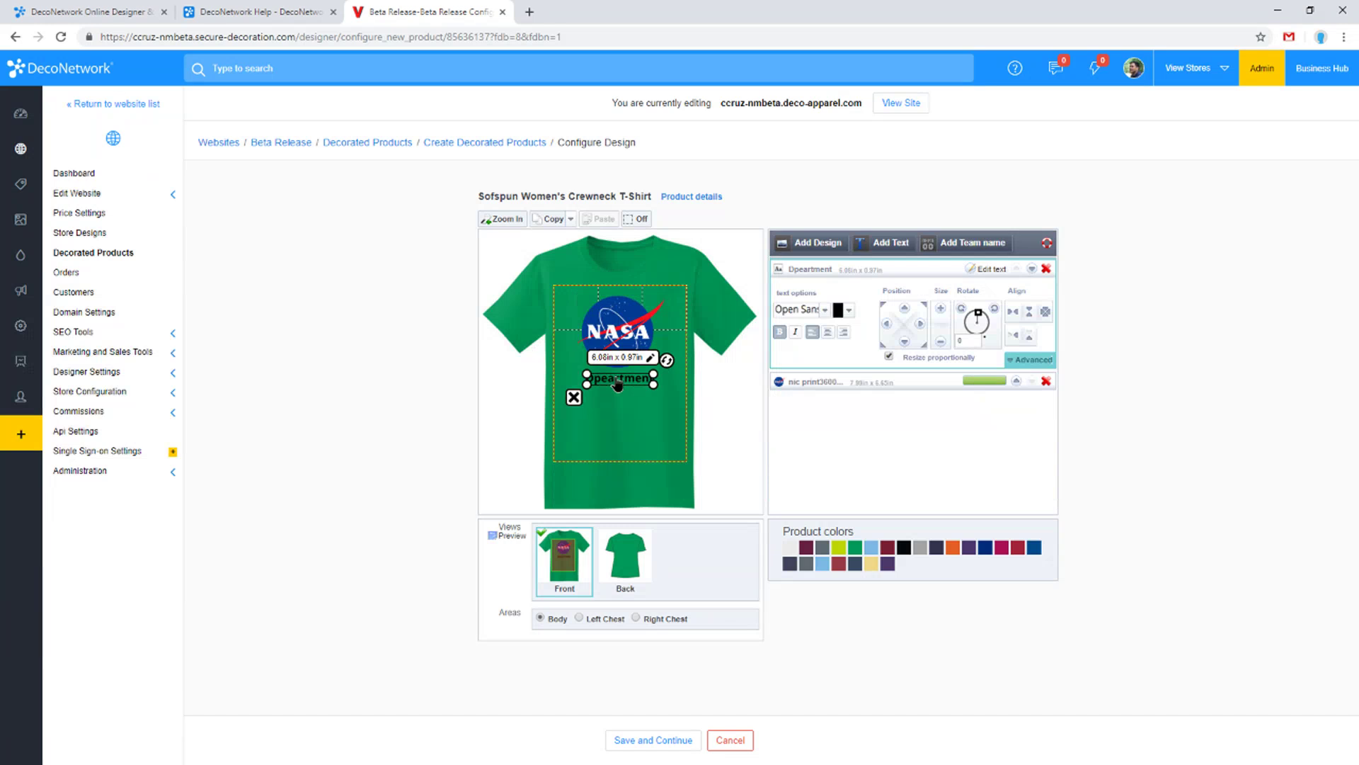
click(1035, 363)
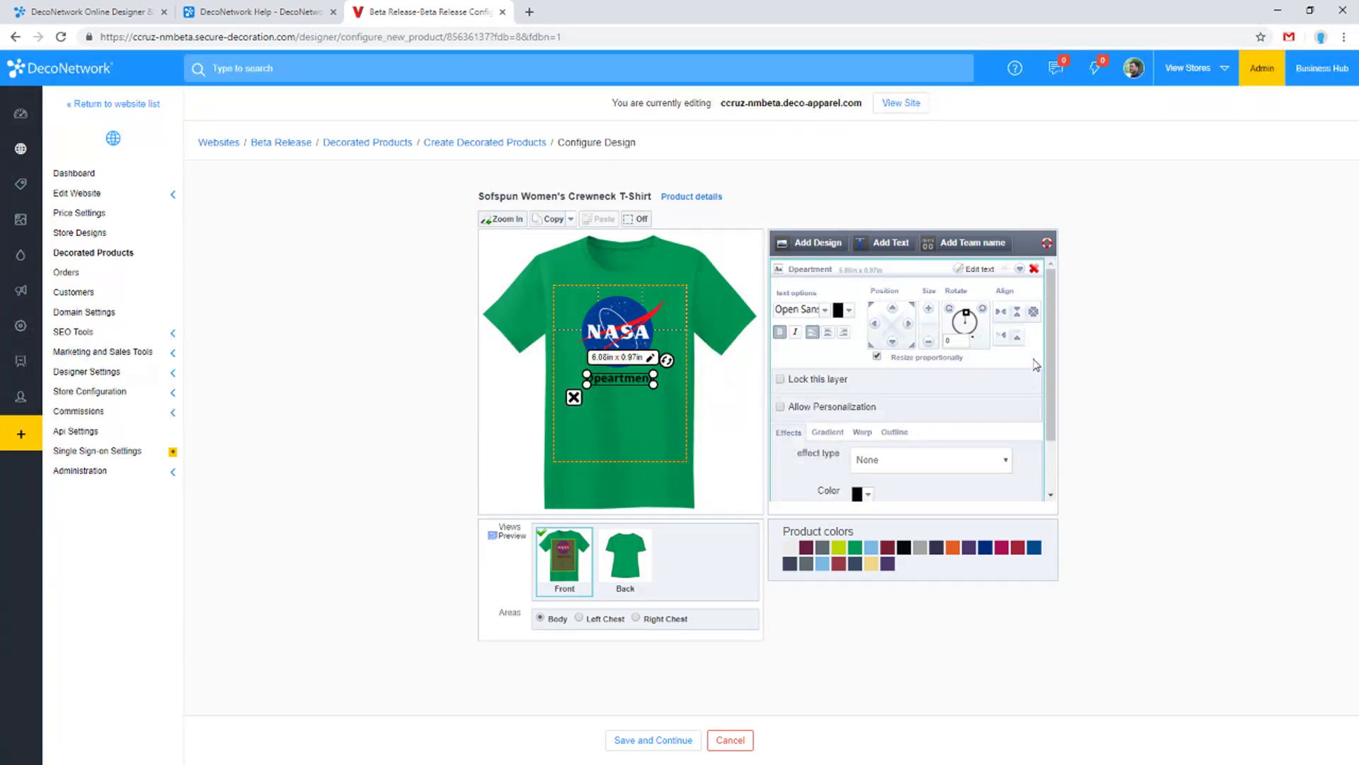
click(781, 407)
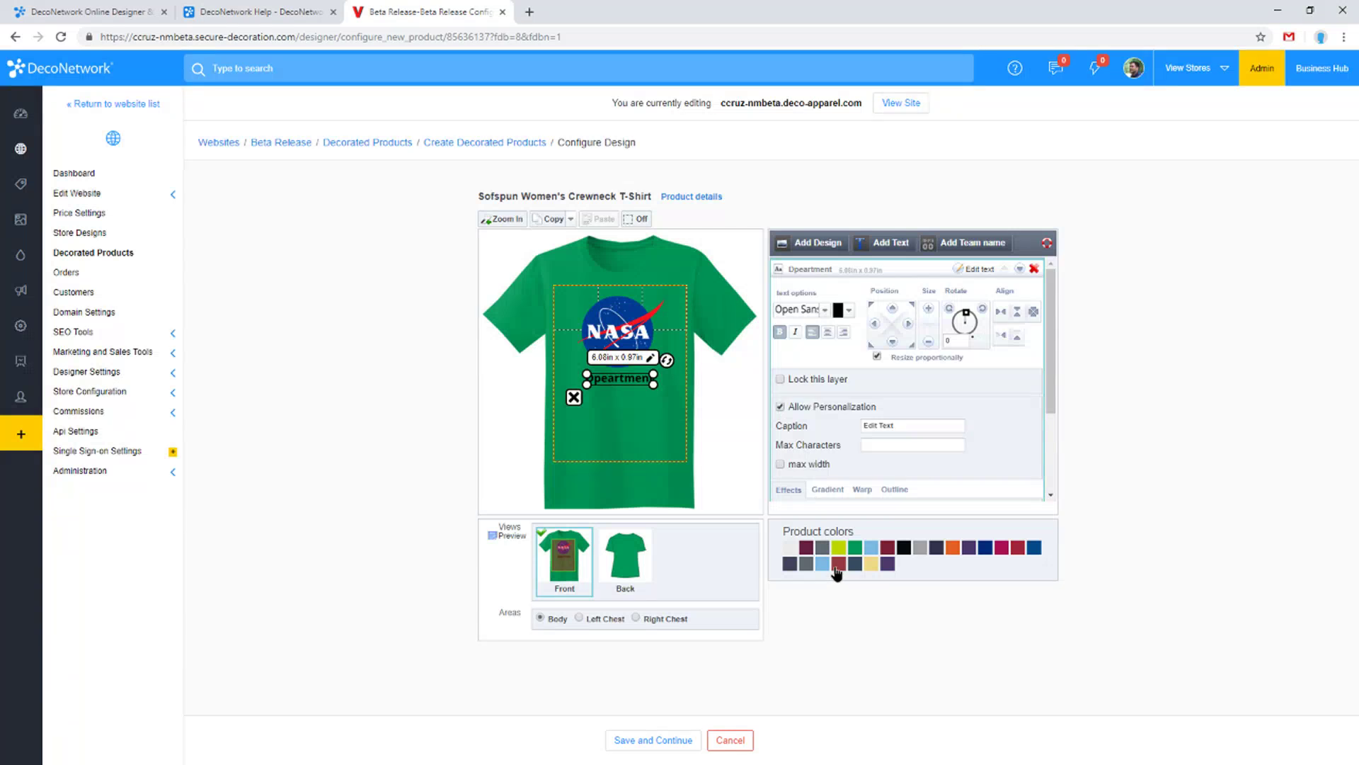
click(881, 450)
click(780, 464)
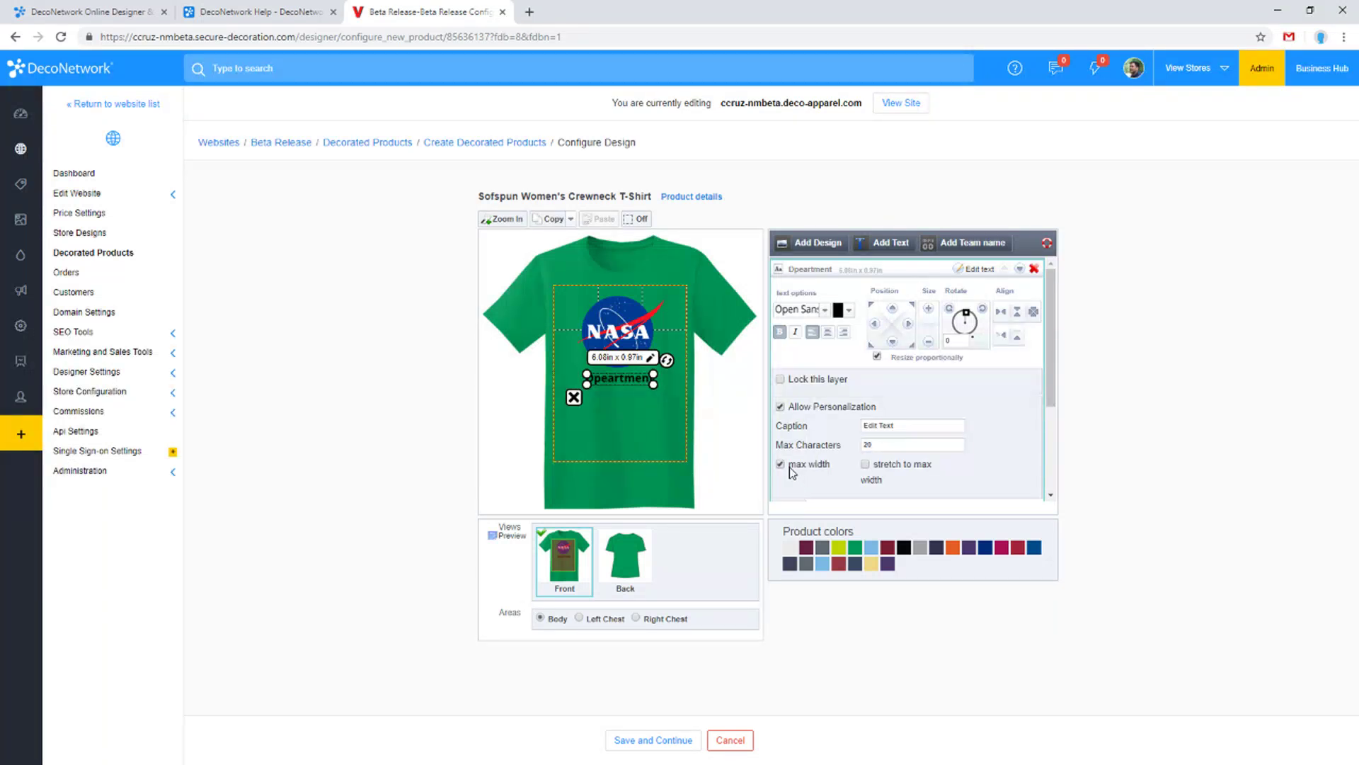
click(735, 431)
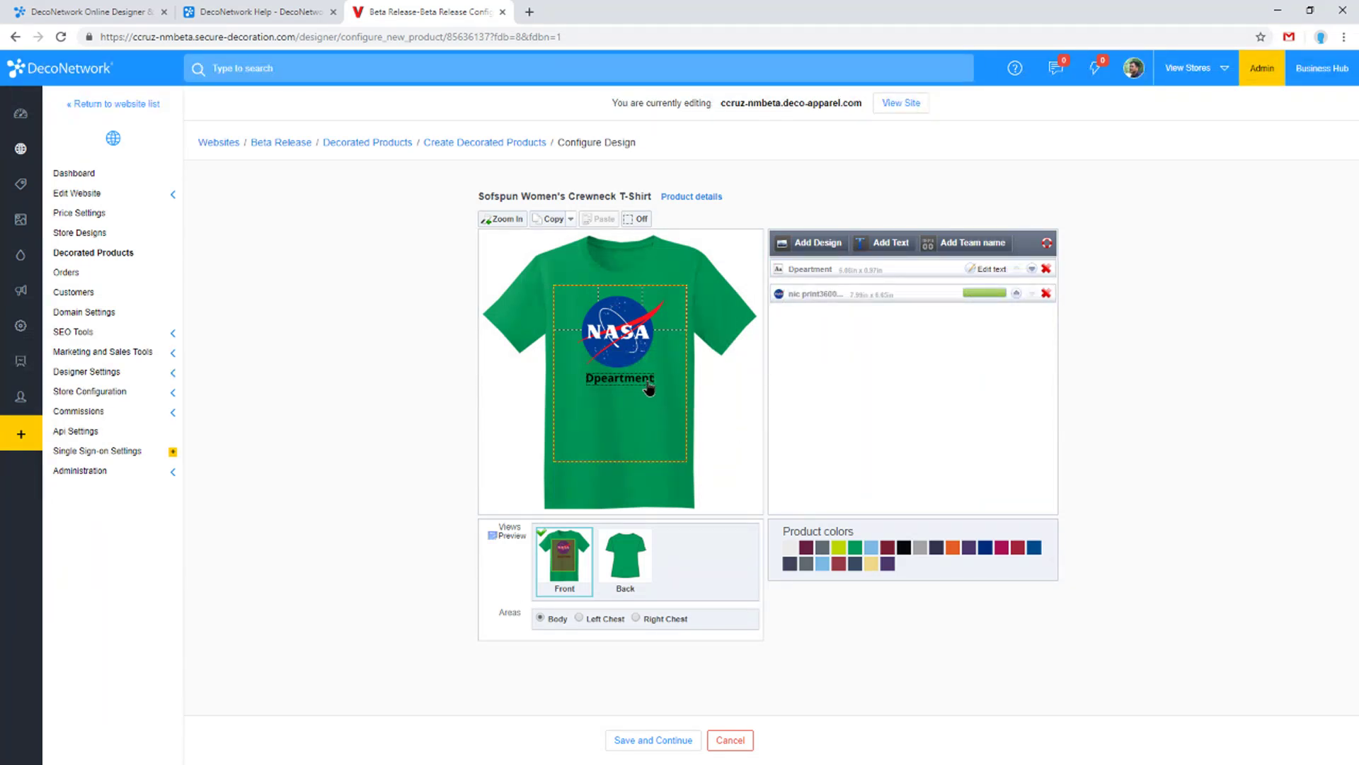
click(655, 386)
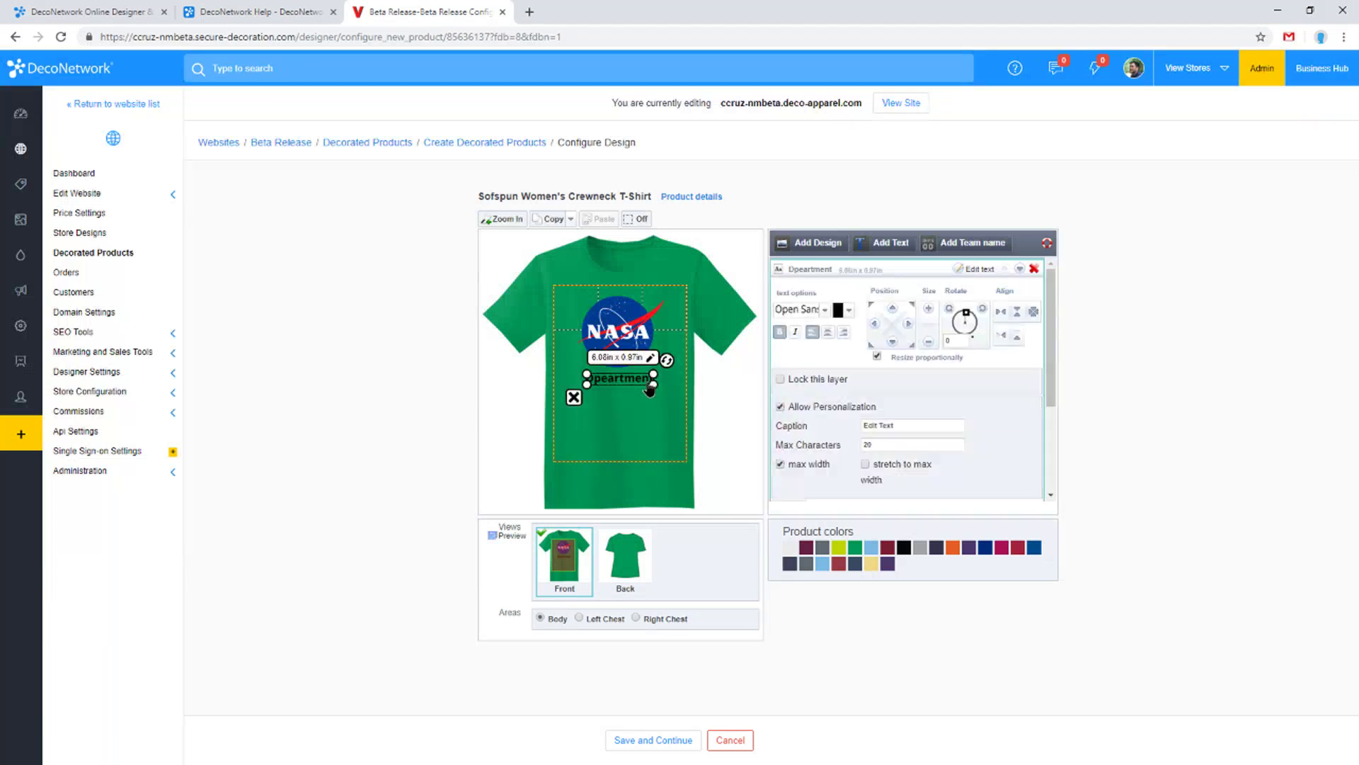
click(658, 393)
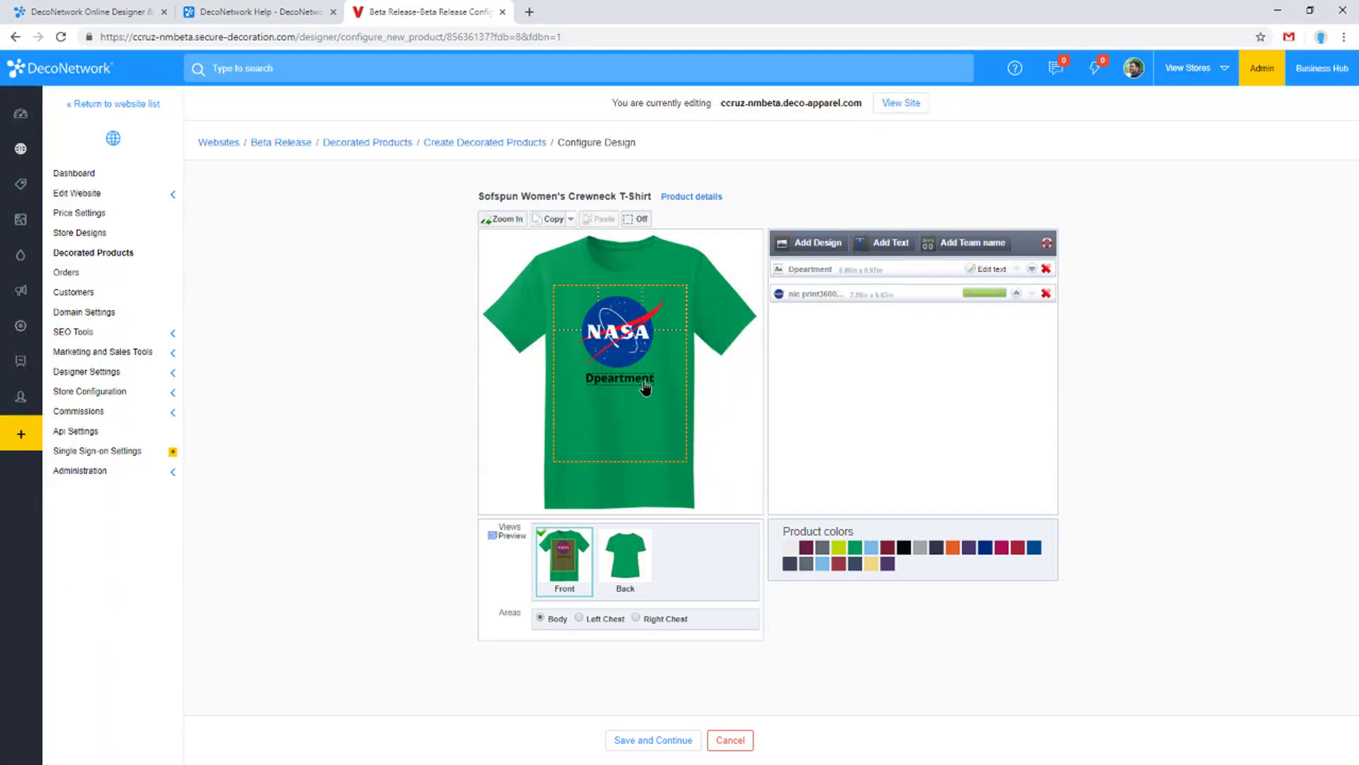
click(592, 379)
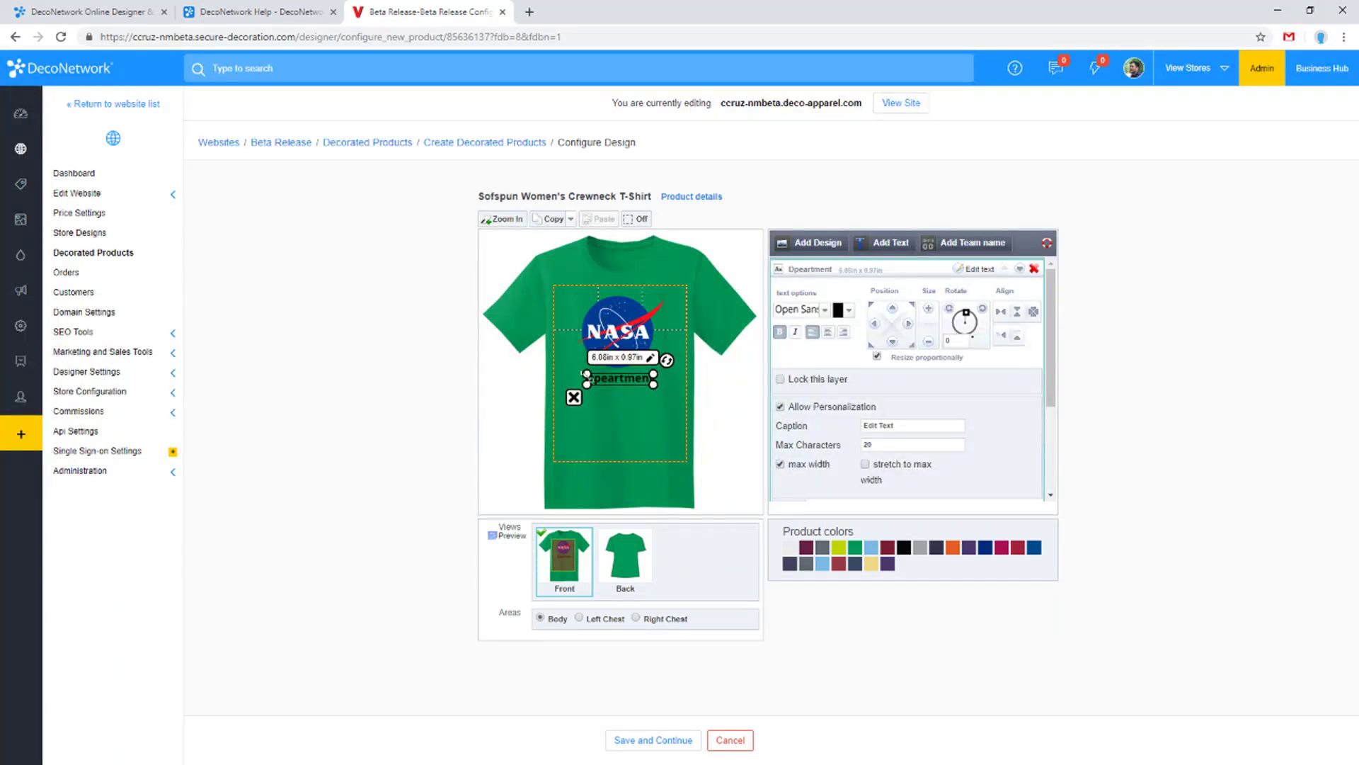
click(666, 405)
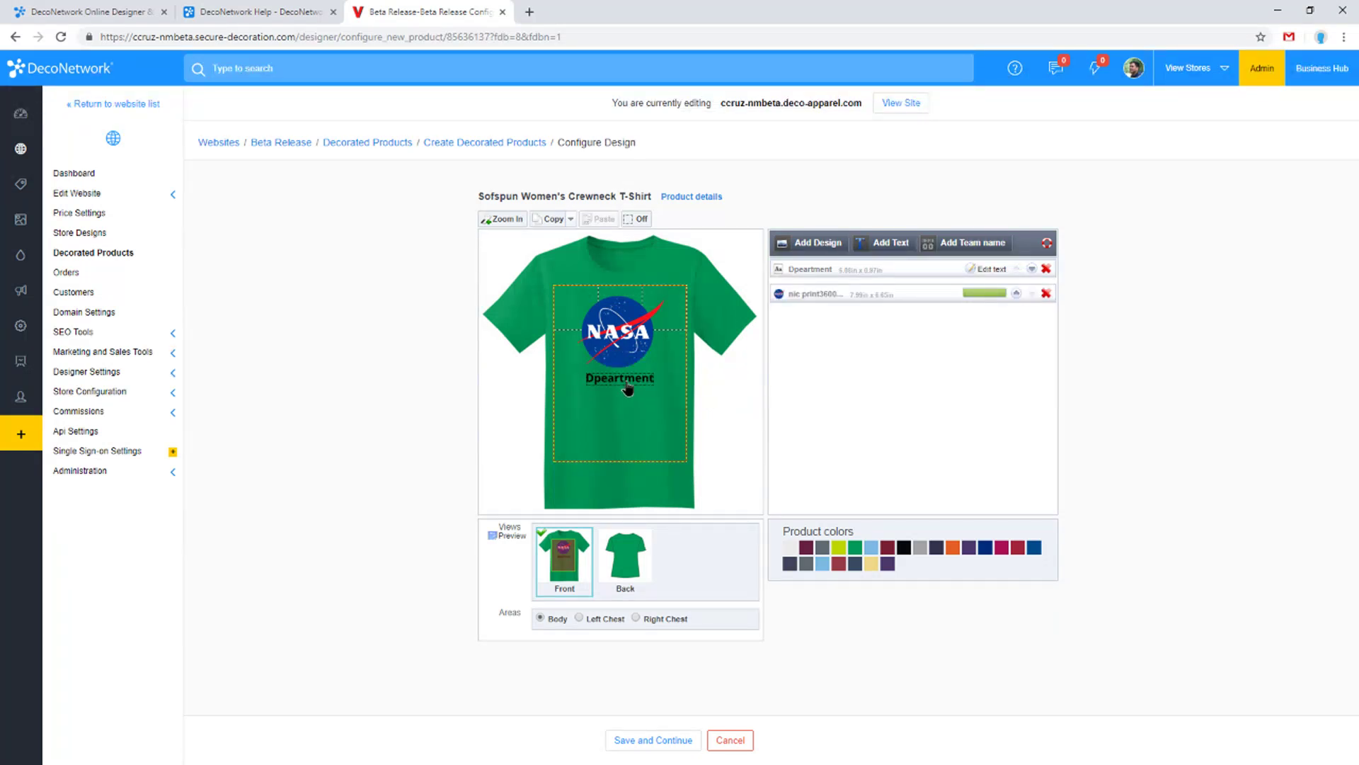
Change the text below the NASA logo to "Deartment"
click(595, 379)
click(977, 276)
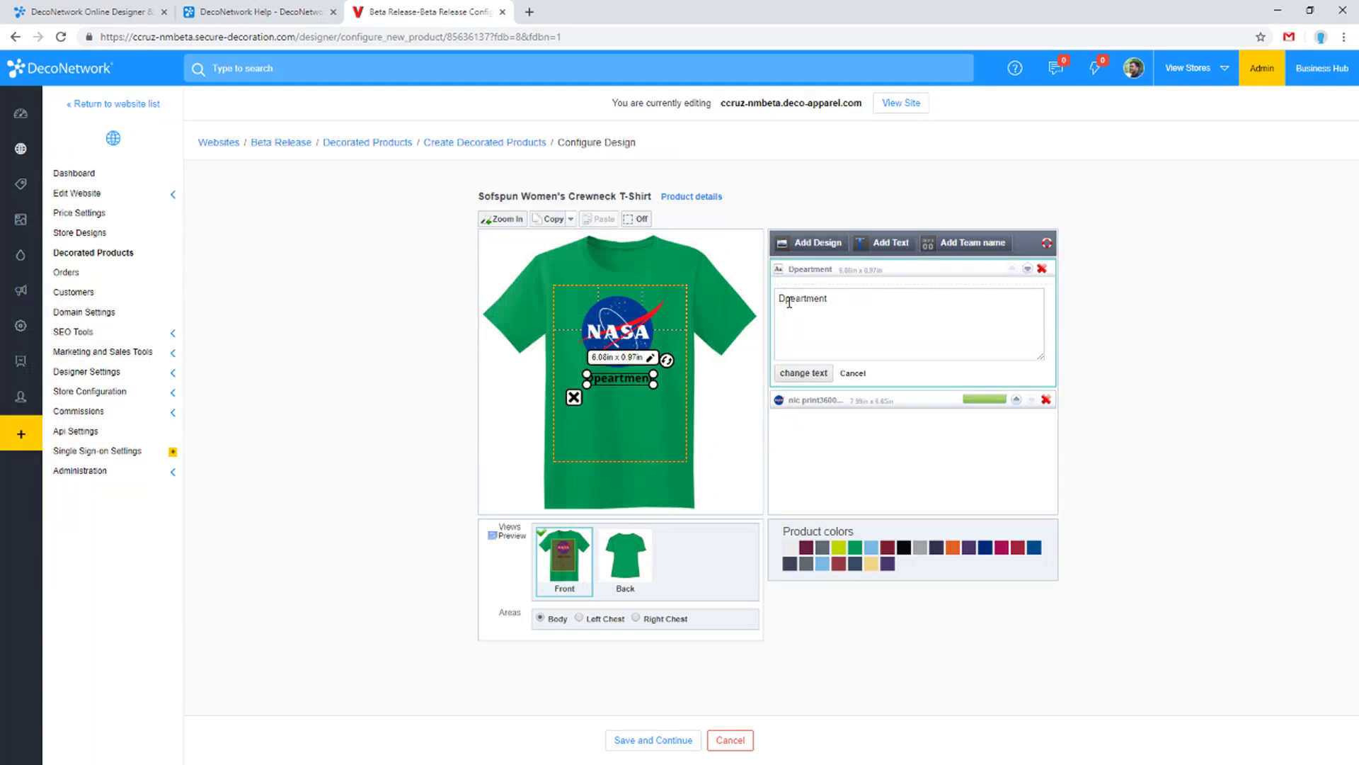
click(785, 299)
key(Delete)
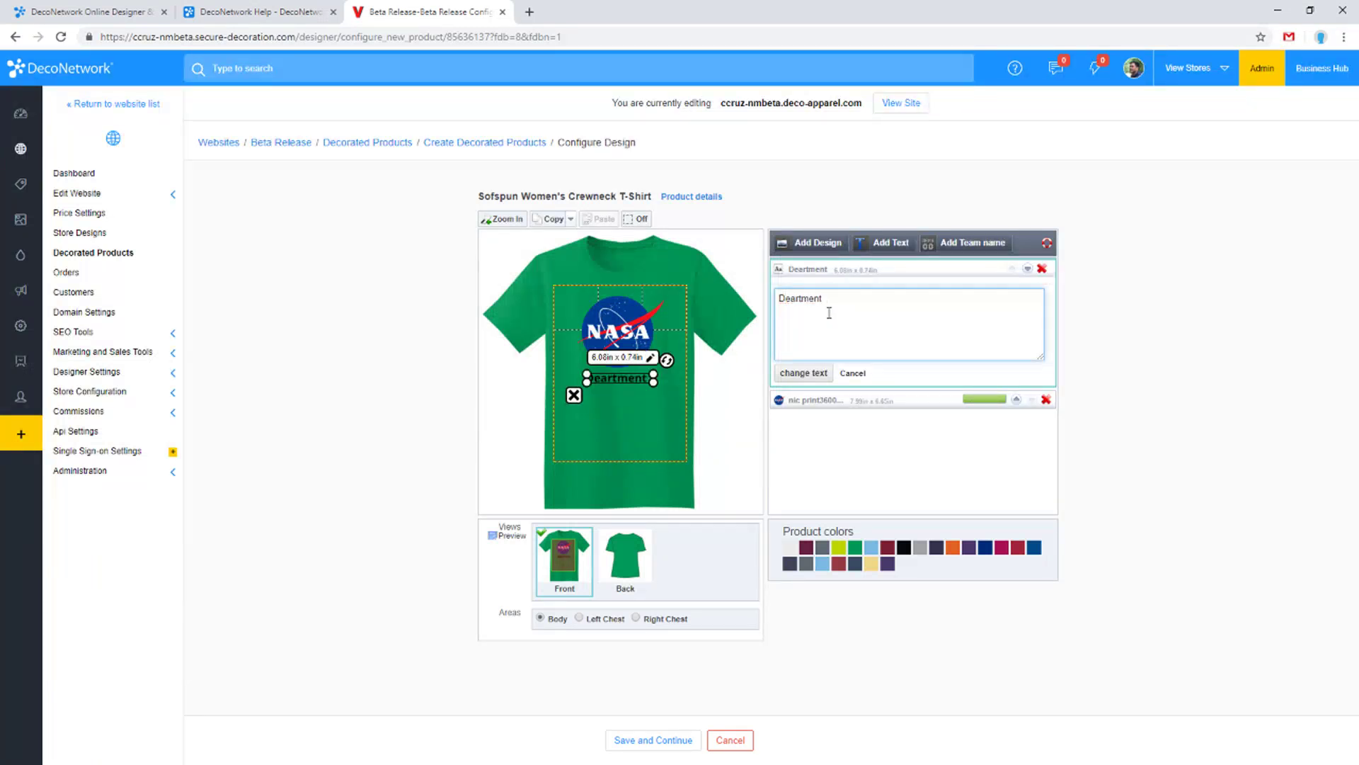
click(804, 373)
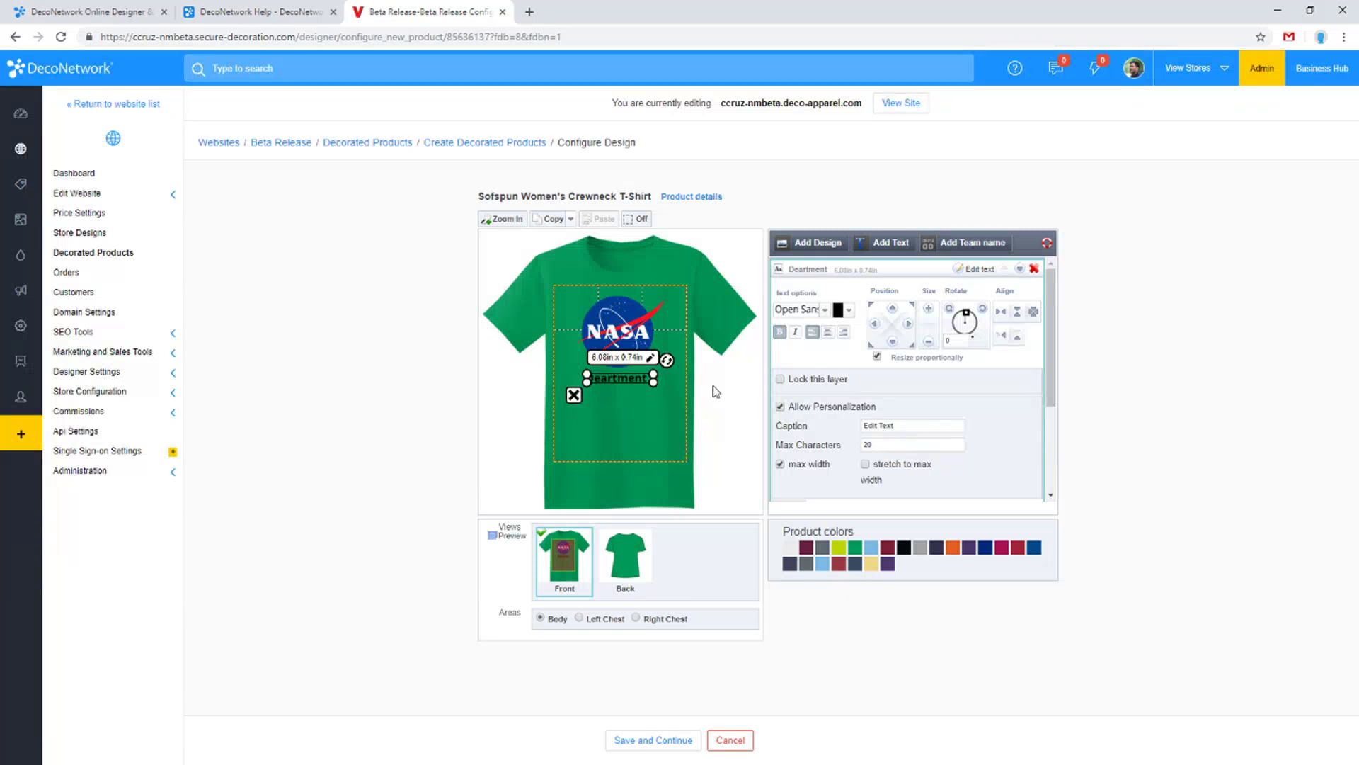
click(747, 391)
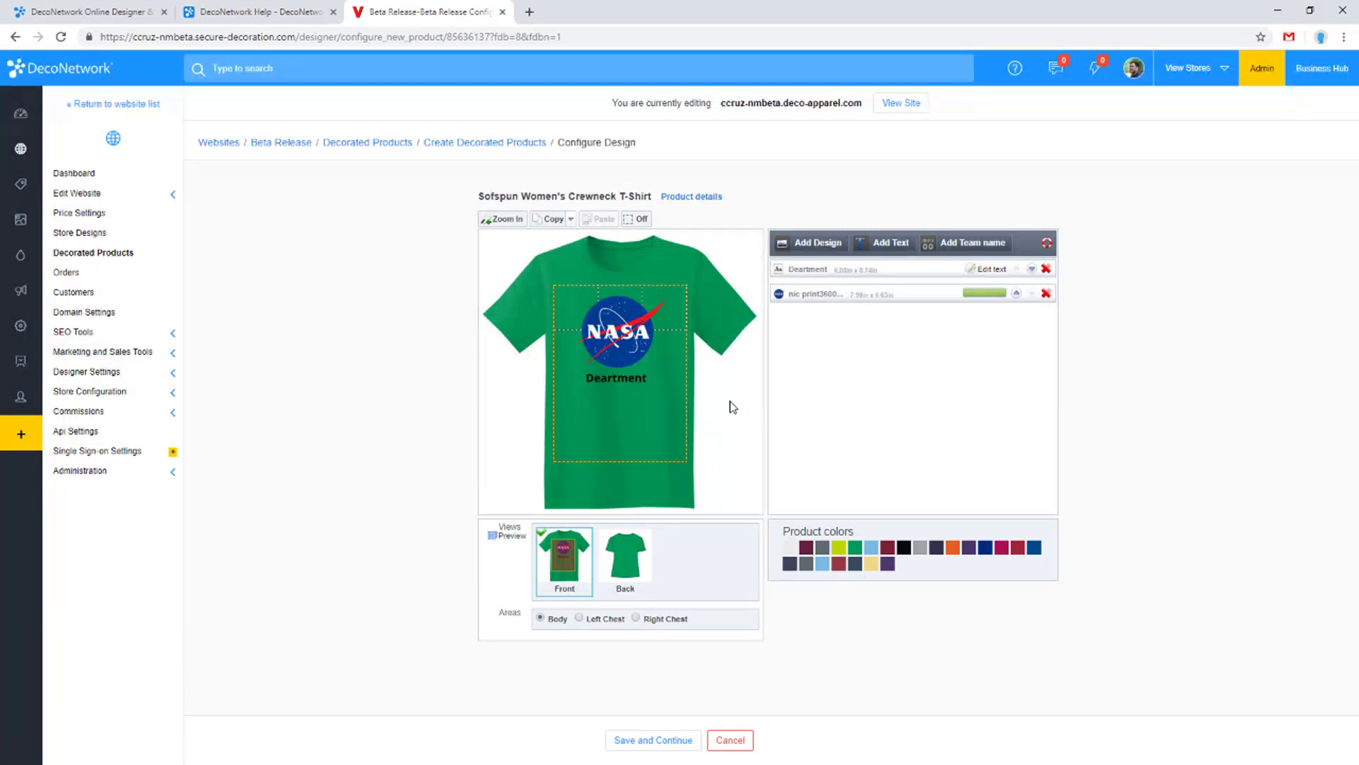
Center-align the text below the NASA logo and save the shirt design
click(632, 384)
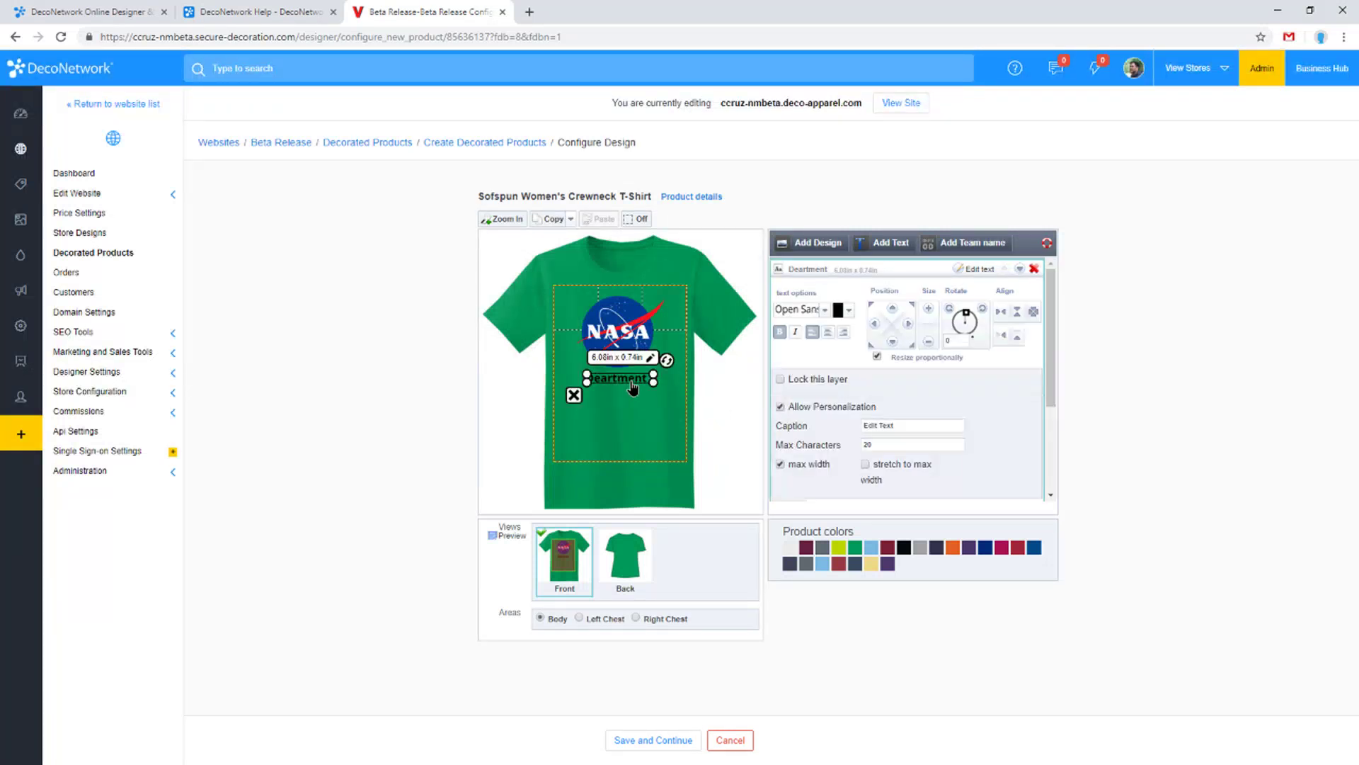
click(828, 332)
click(740, 422)
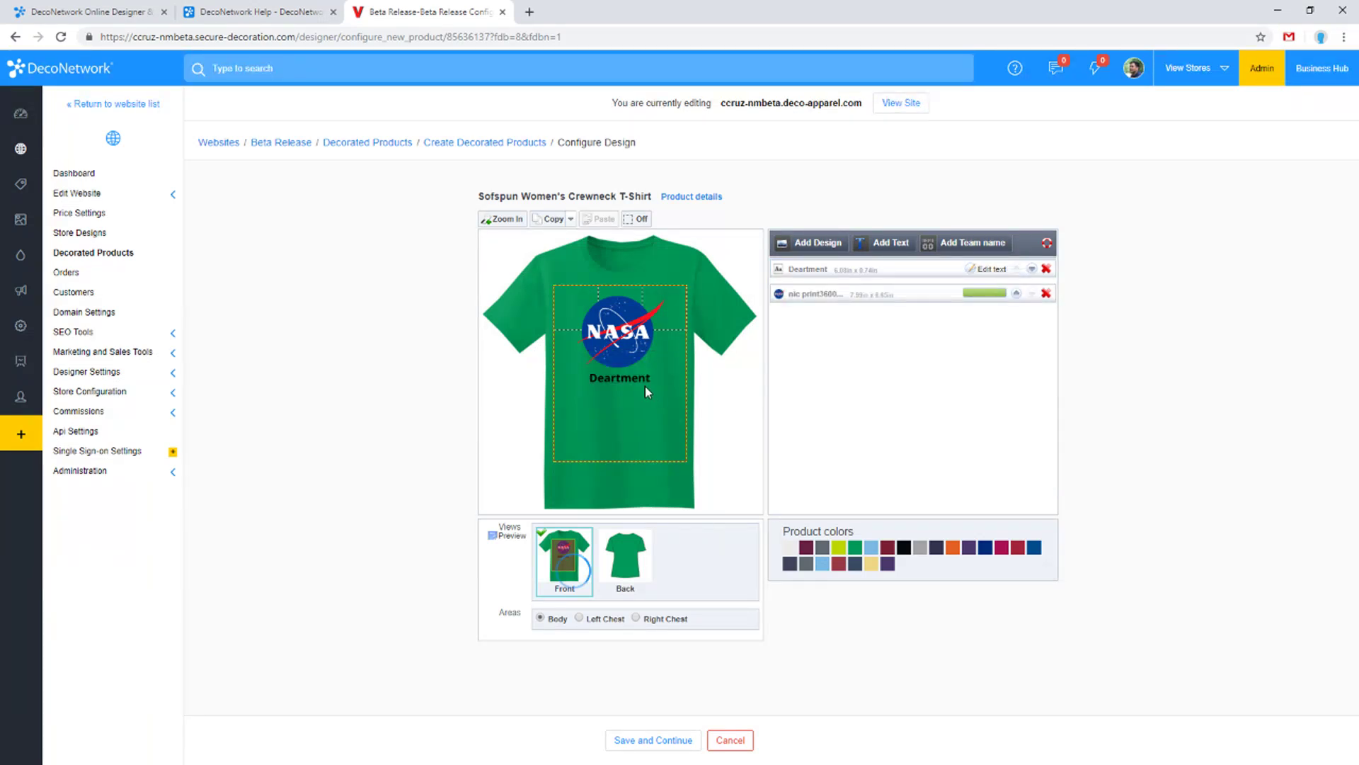
click(627, 340)
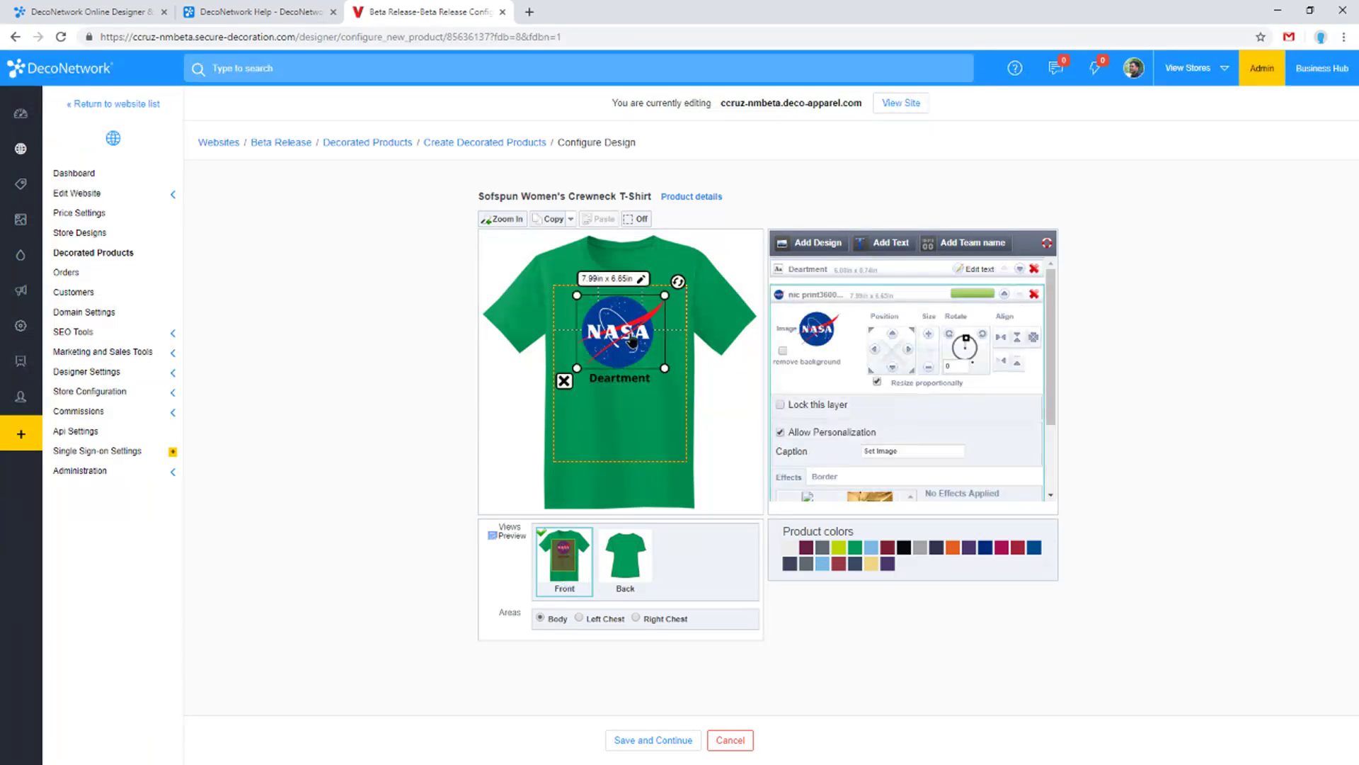
click(659, 751)
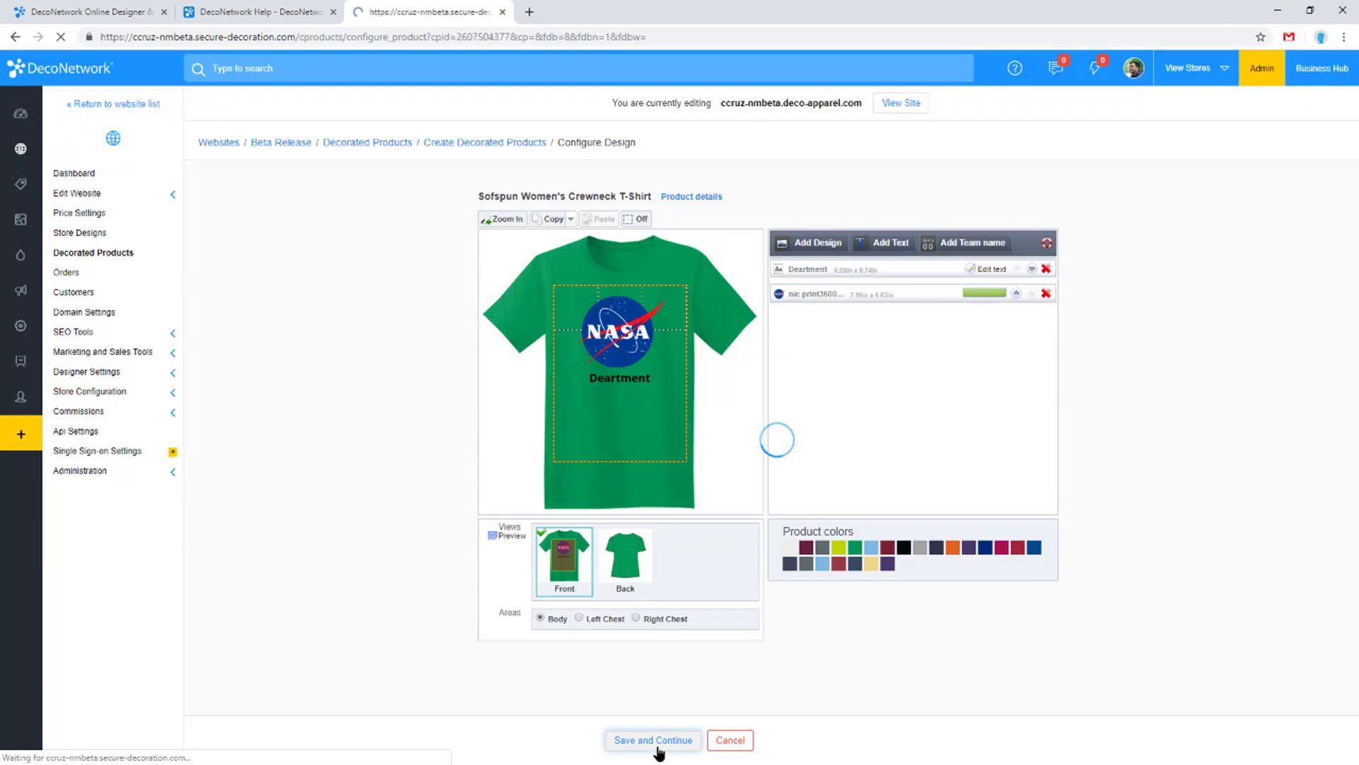
Name the decorated product "Nasa Departments", keep it in the TEST category, and save its product details
click(611, 202)
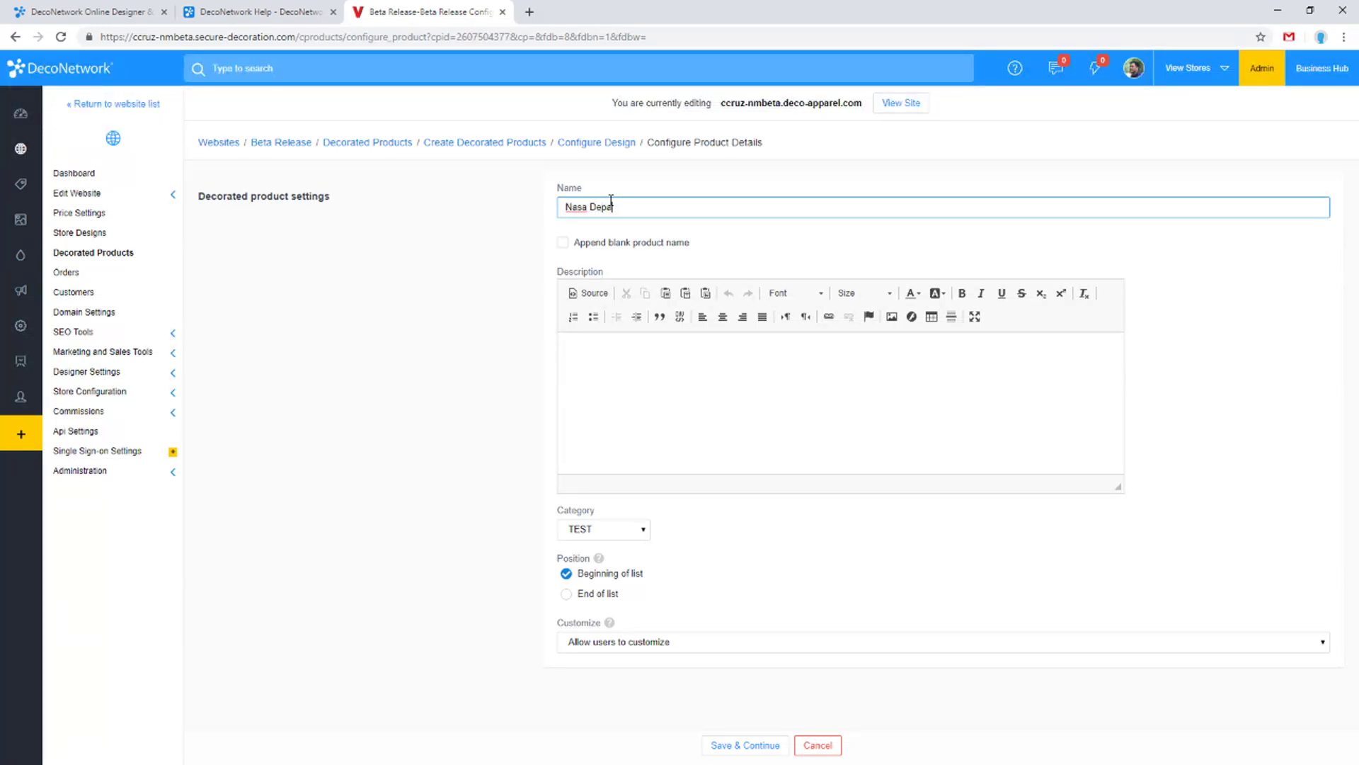
key(Tab)
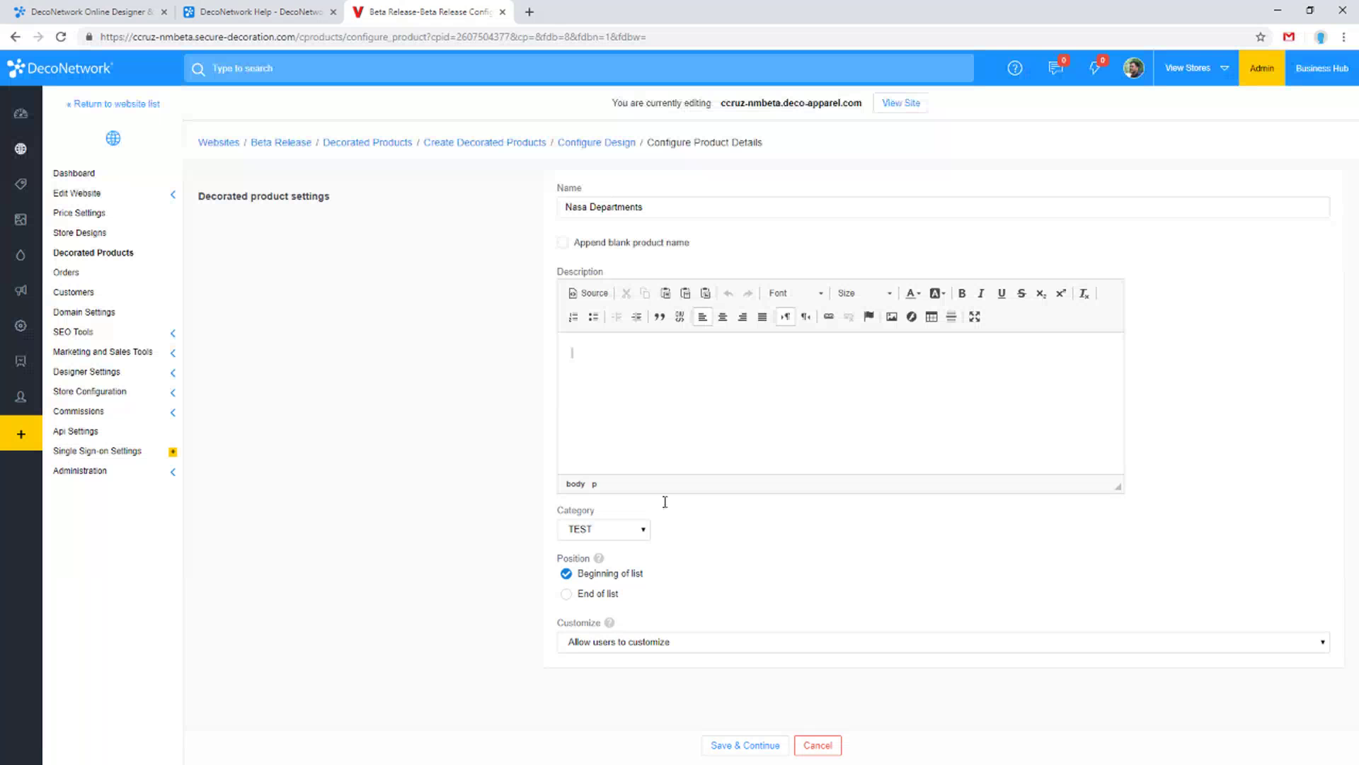
click(632, 531)
click(633, 559)
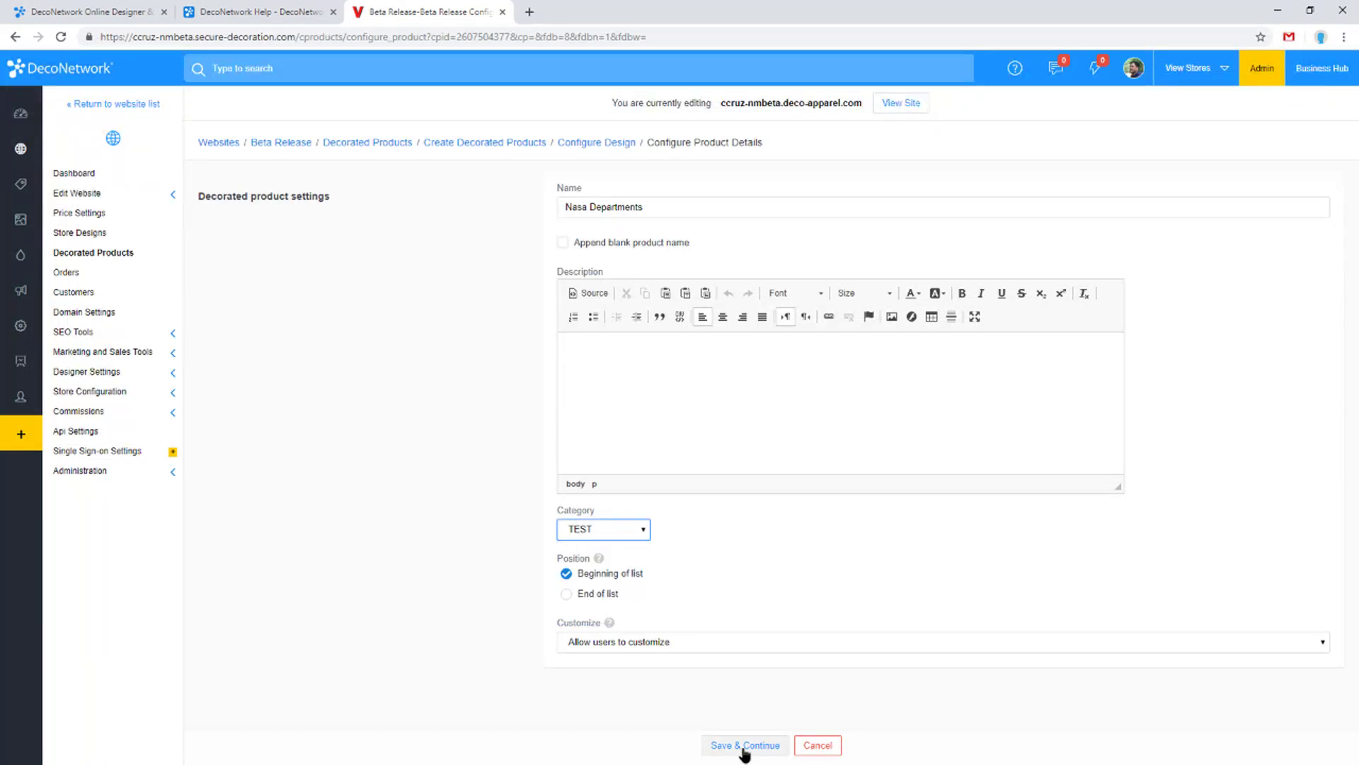
click(745, 748)
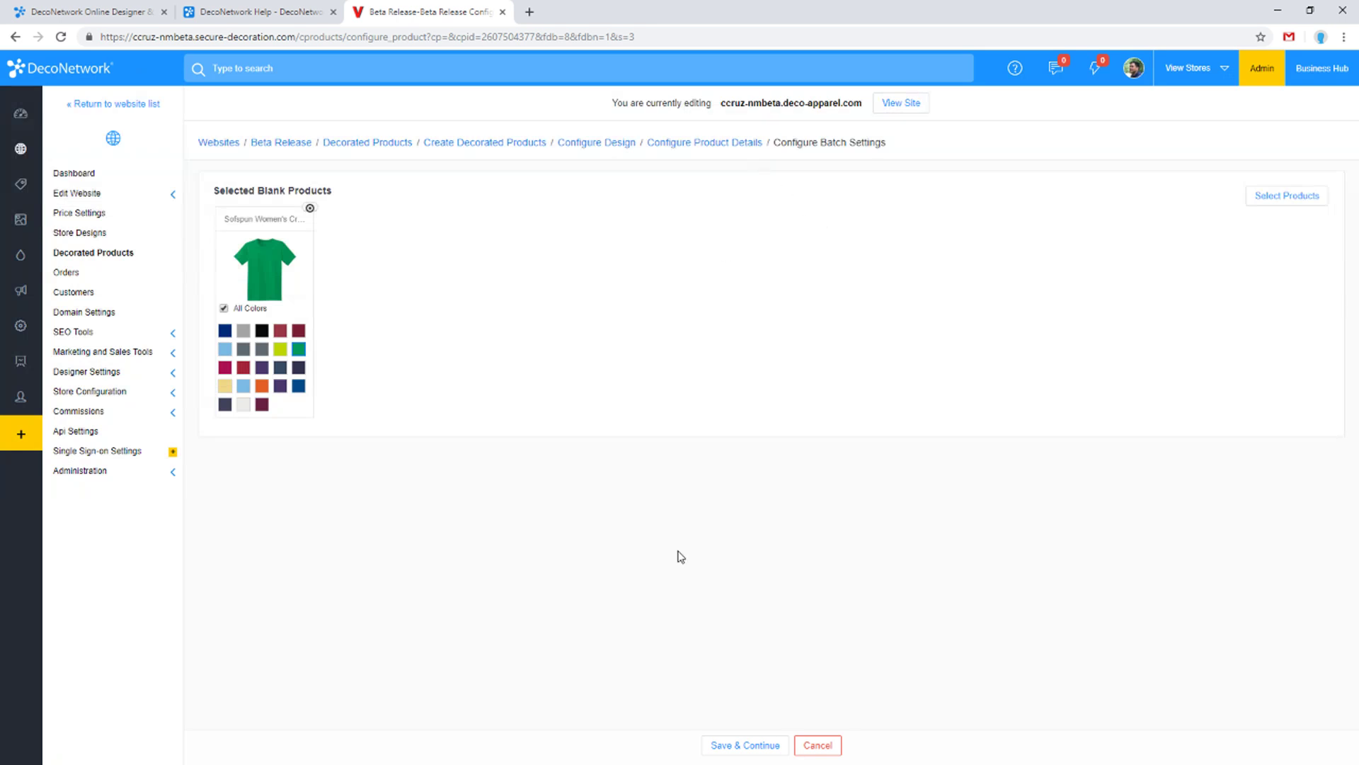
Save the decorated product with all colors of the selected blank shirt and the default markup pricing
click(750, 745)
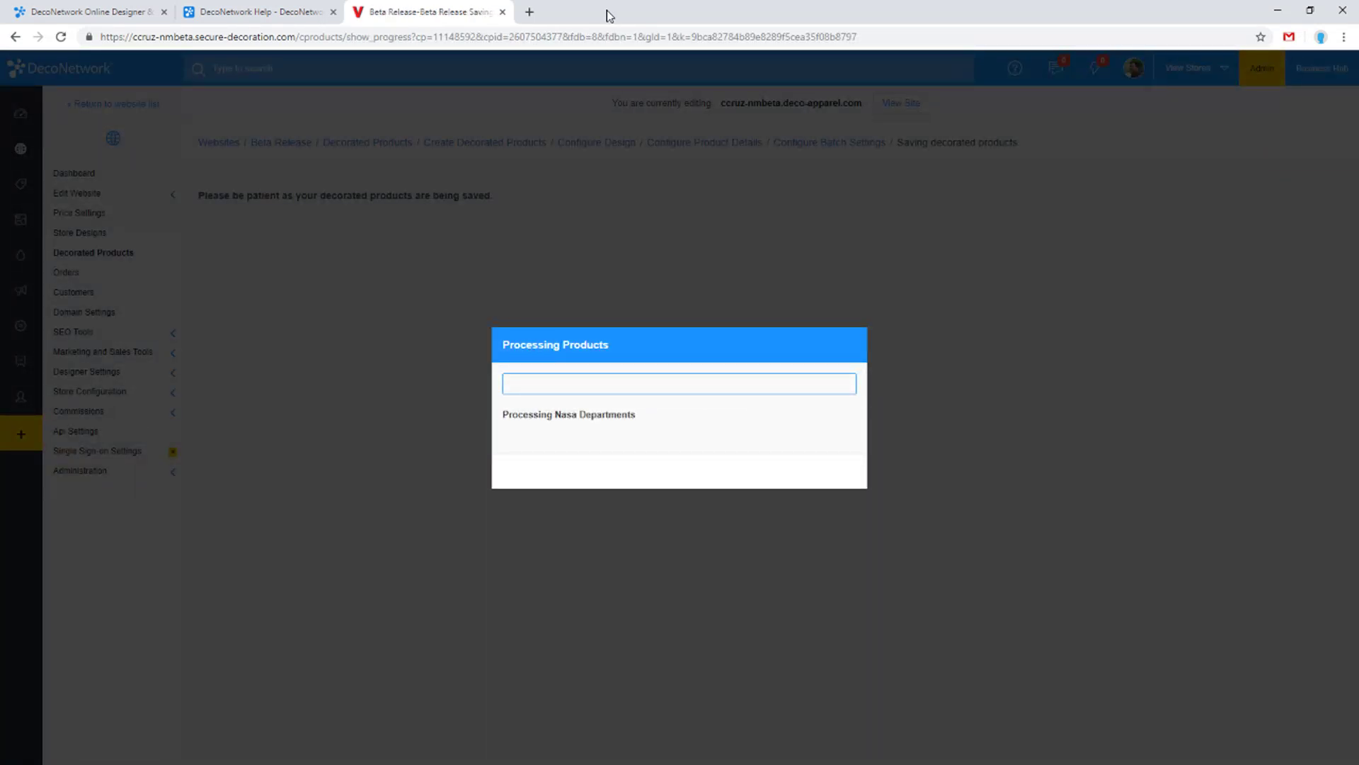
click(684, 471)
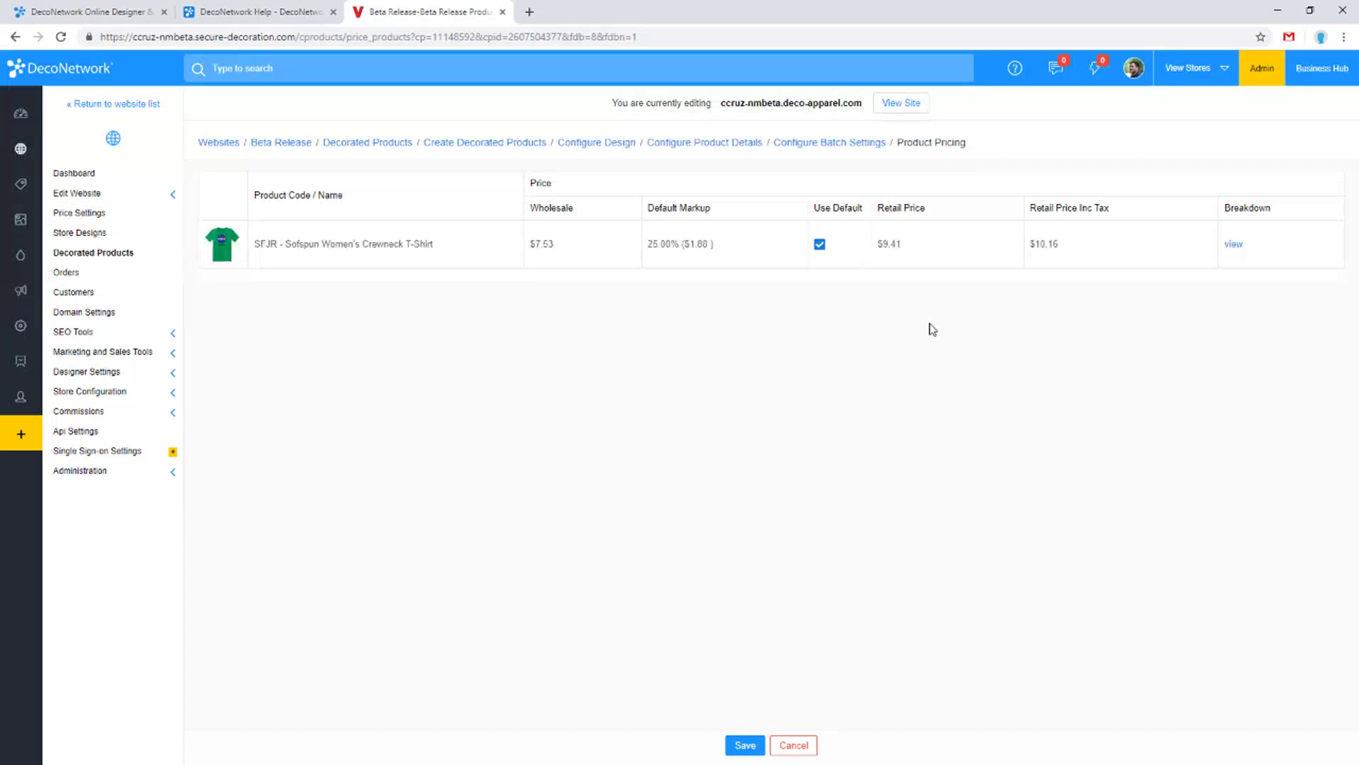
click(743, 745)
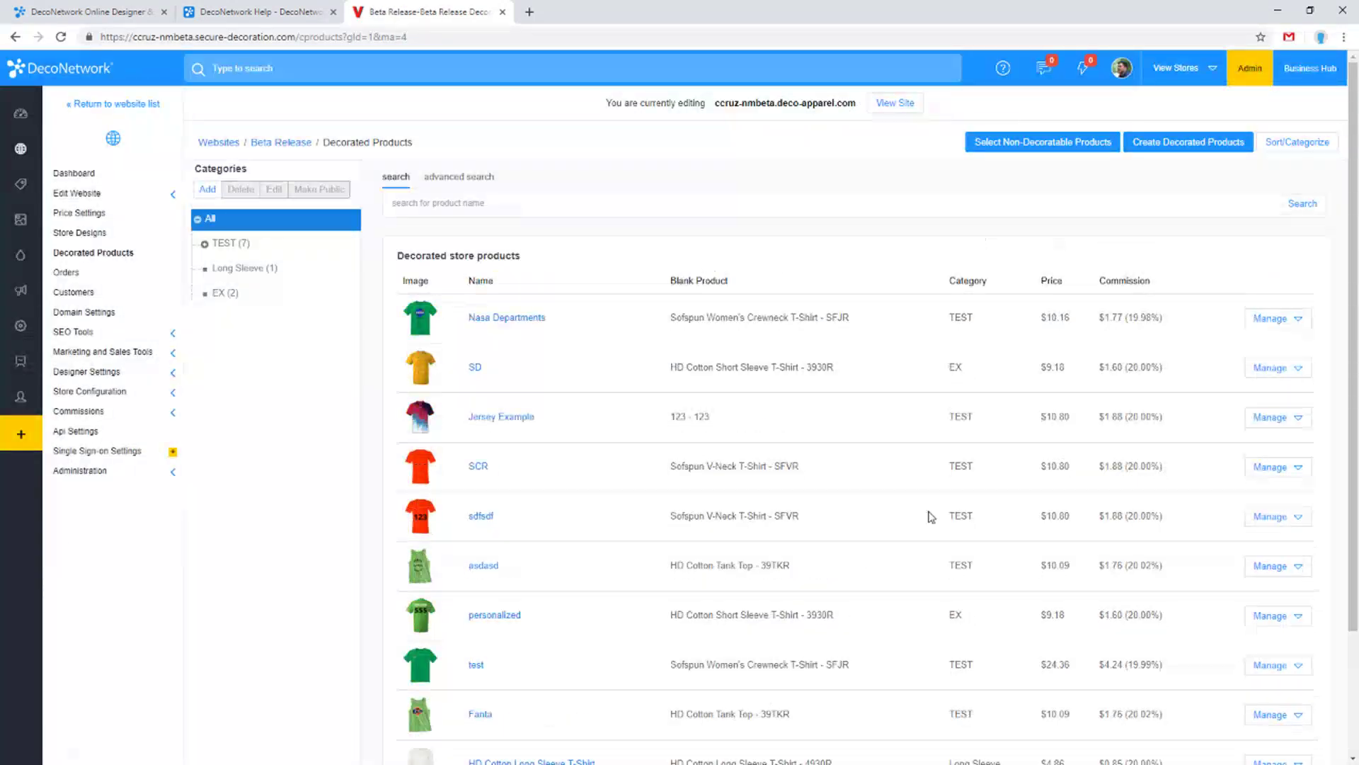
Open the Beta Release storefront in a separate tab and go to the Nasa Departments product page
click(1202, 70)
ctrl+click(1005, 137)
click(607, 7)
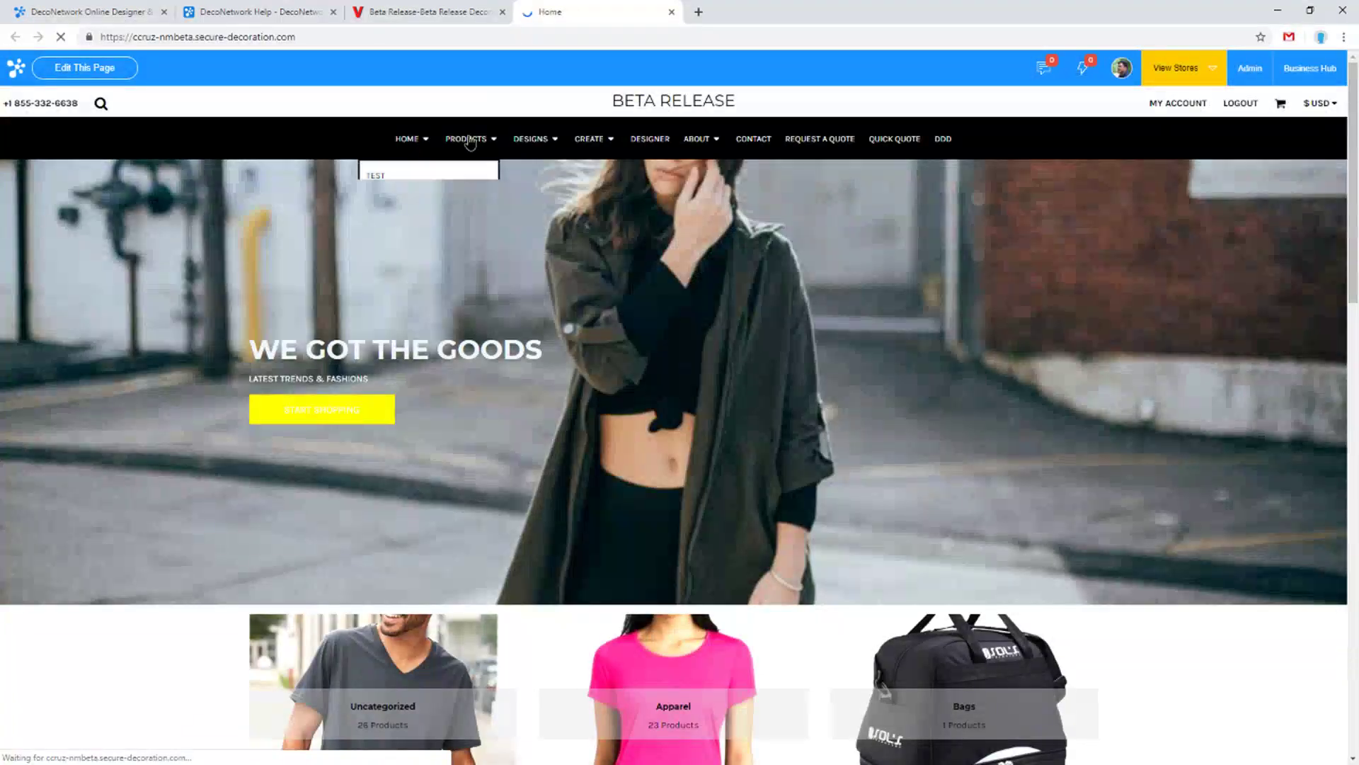
click(470, 141)
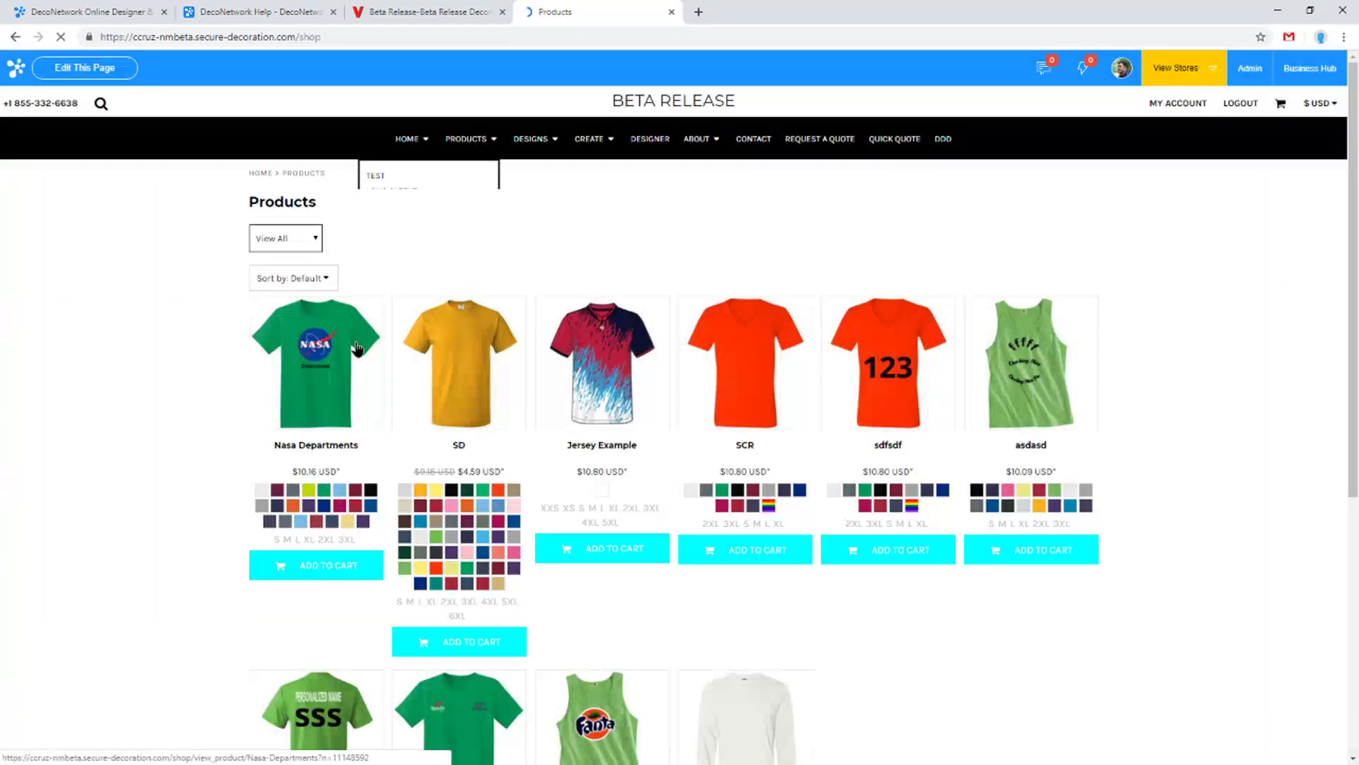
click(312, 418)
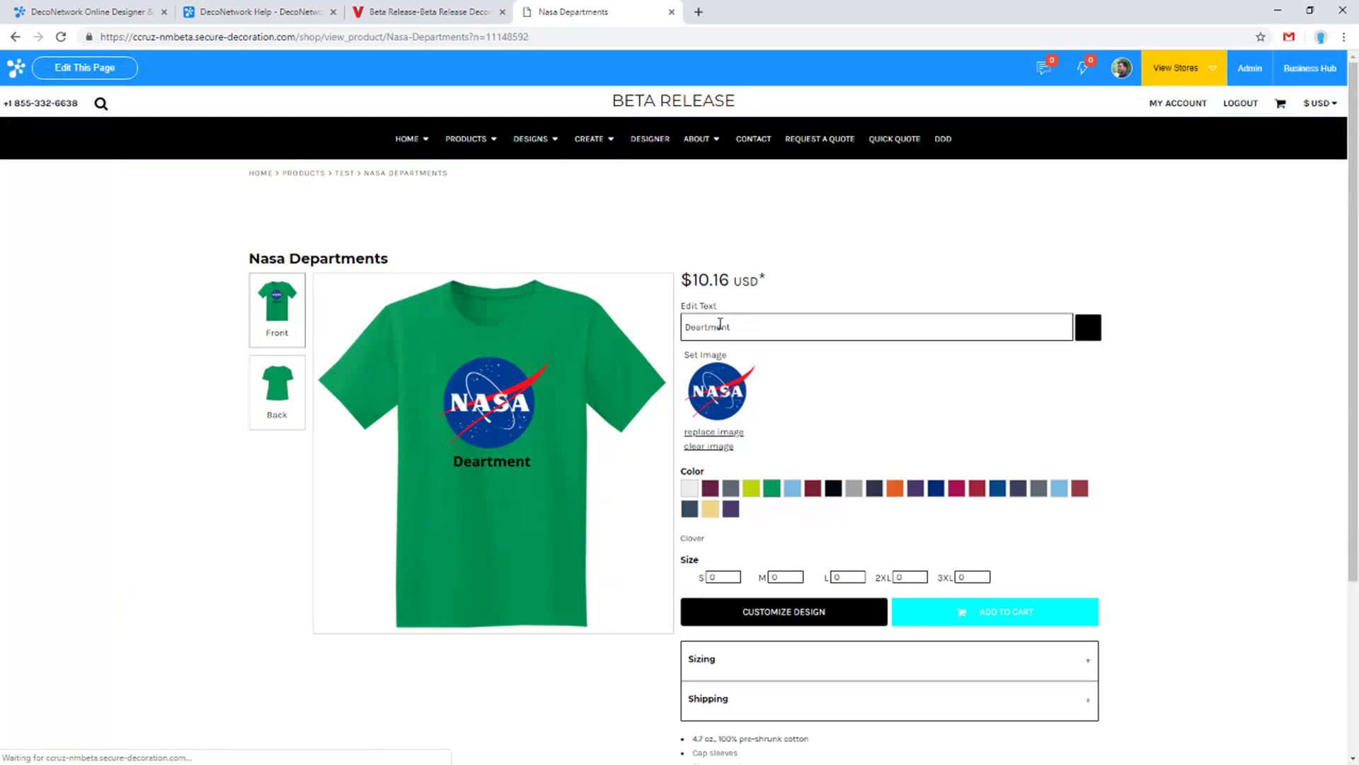
Replace the shirt's personalization text with "Jet Prupoltionssssss" on the storefront product page
double_click(751, 324)
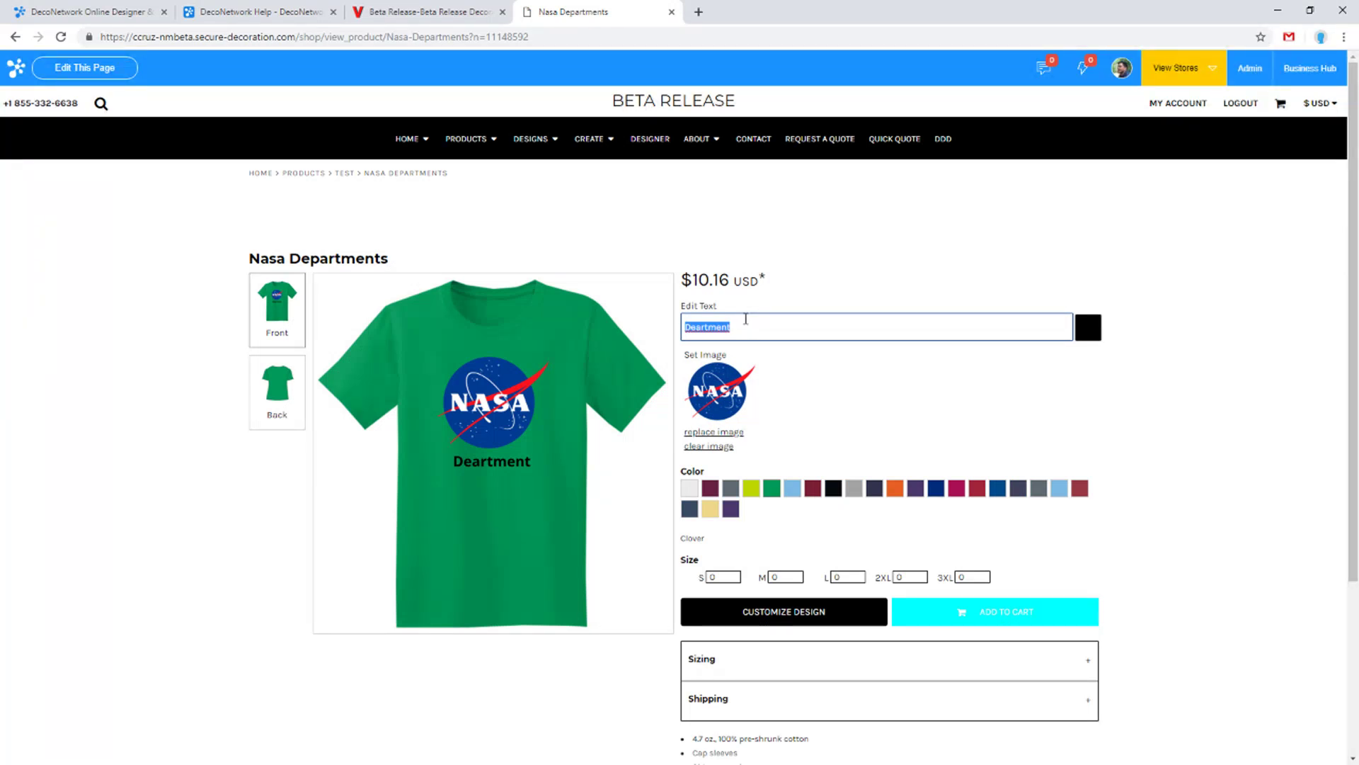
key(BackSpace)
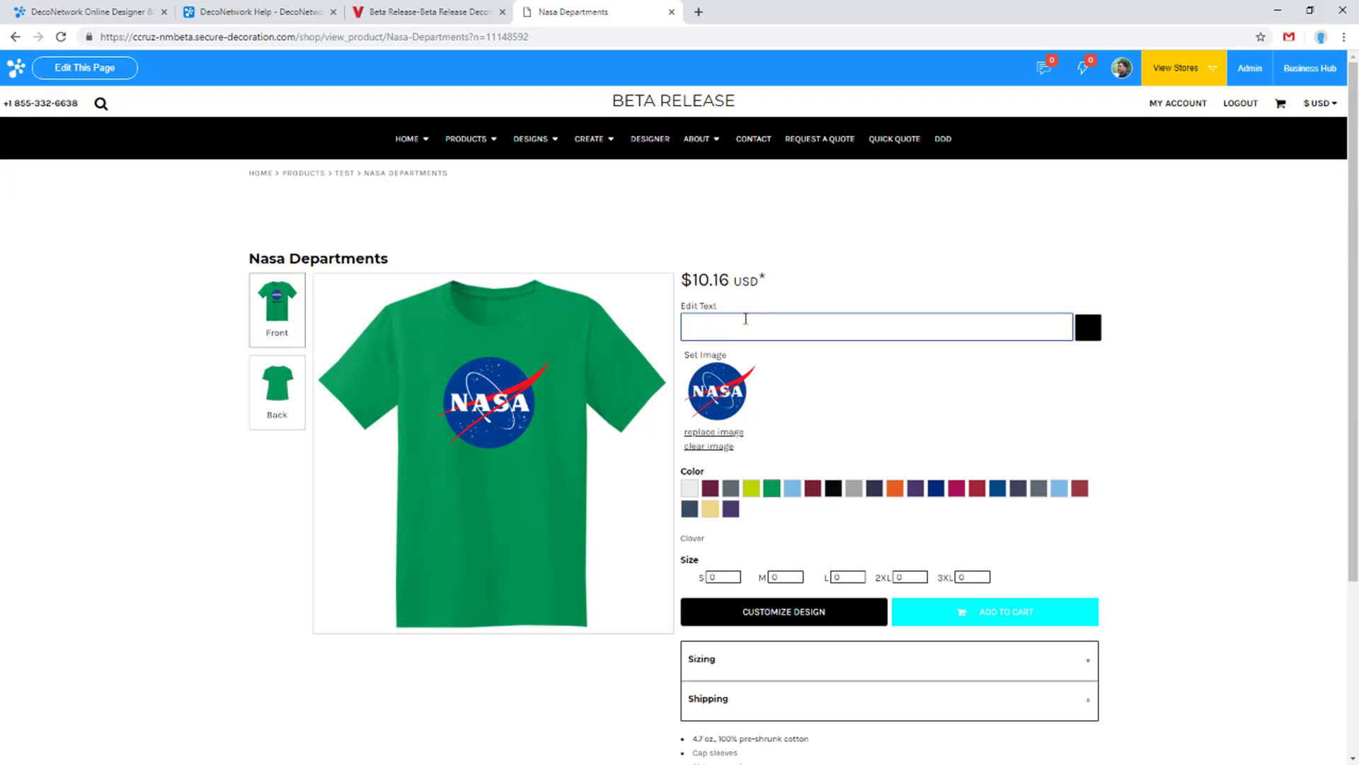
text(Jet Pr)
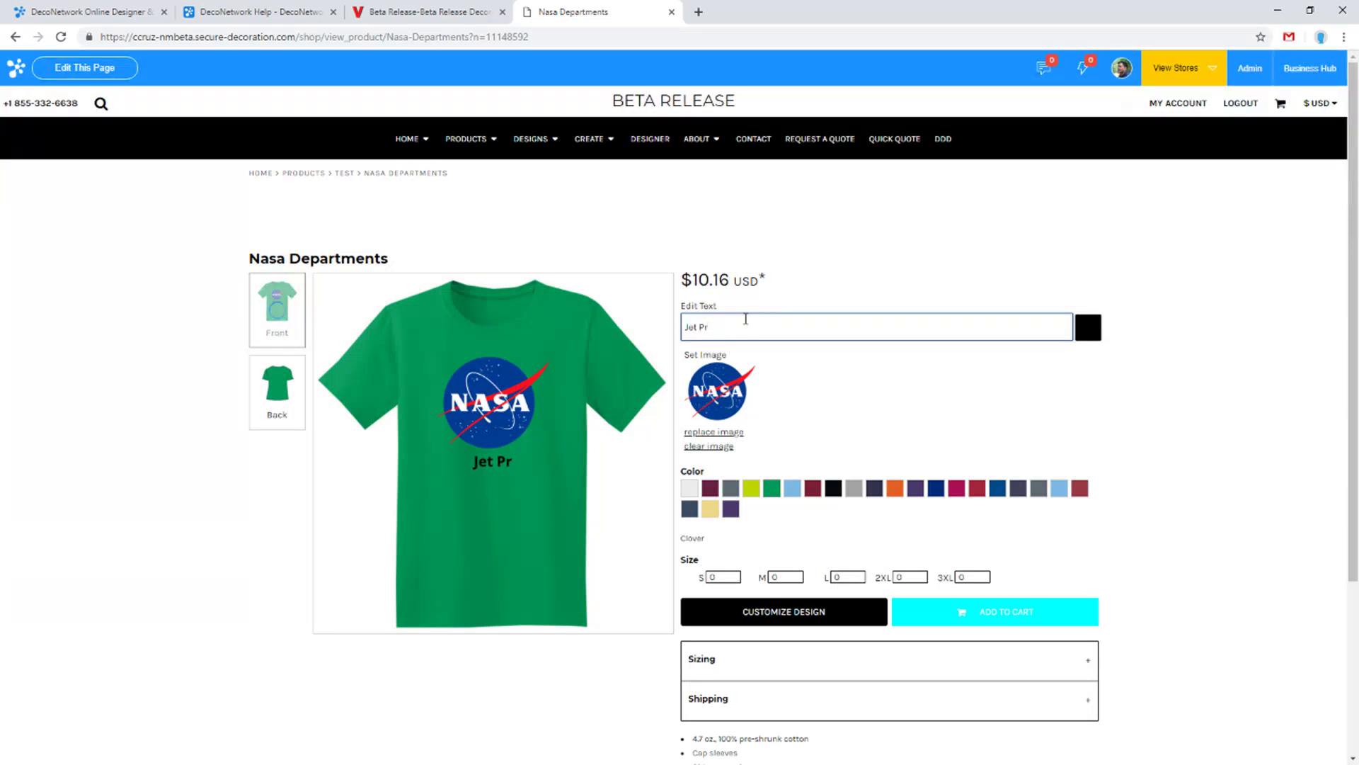
text(up)
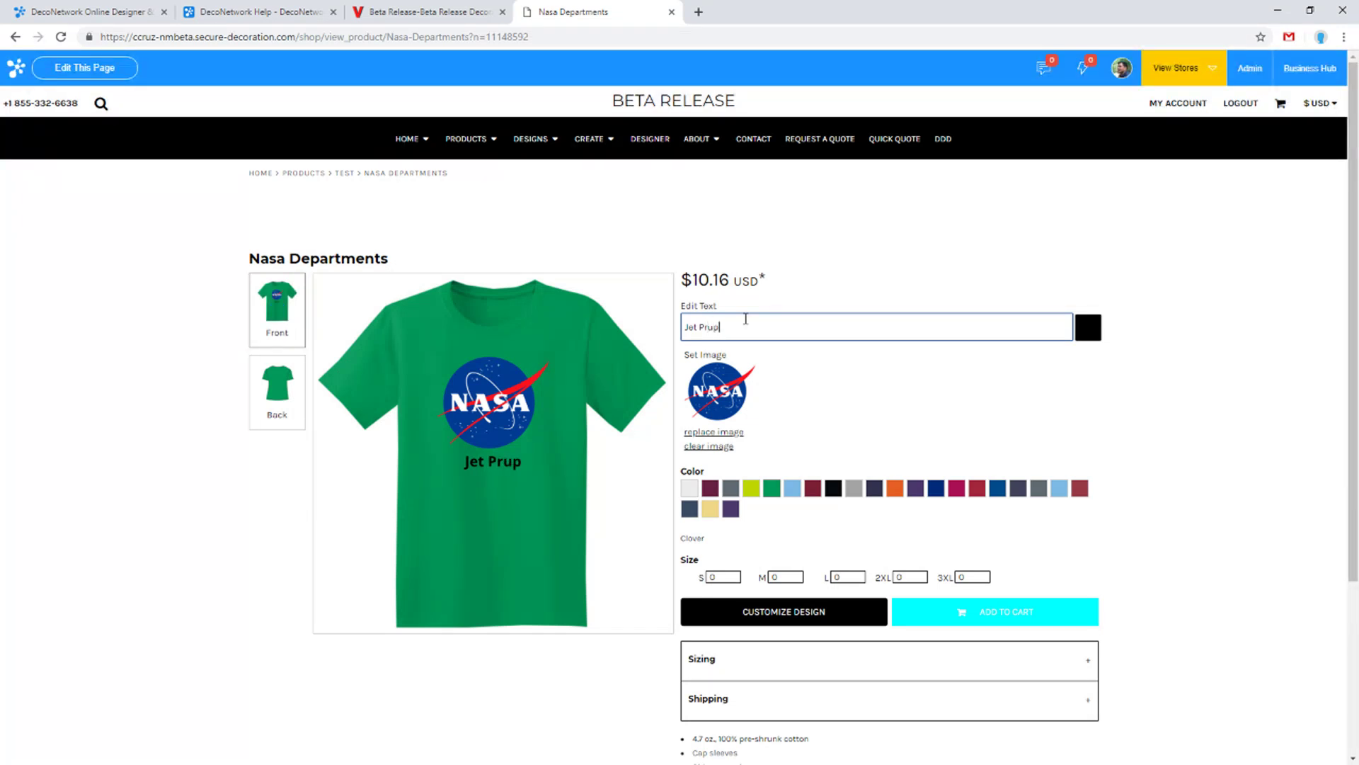
text(oltion)
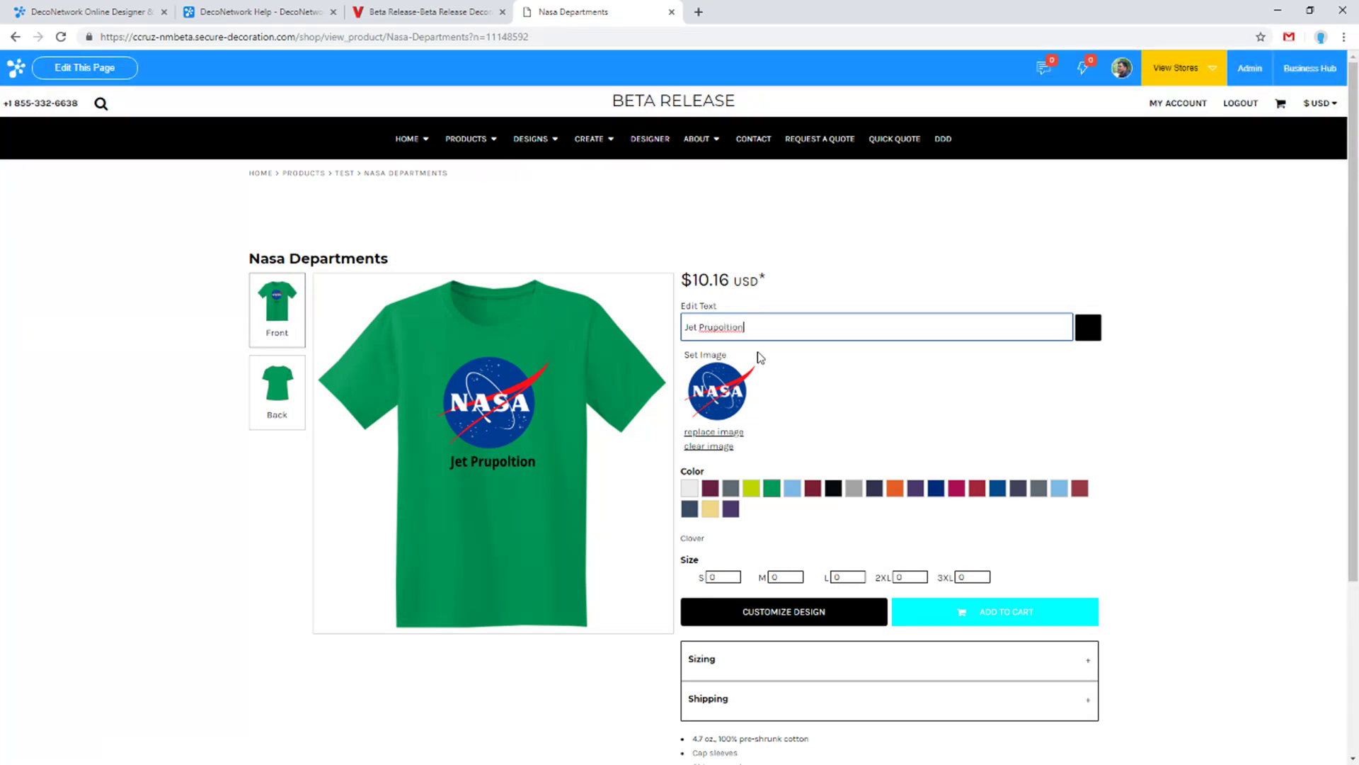
text(ssssss)
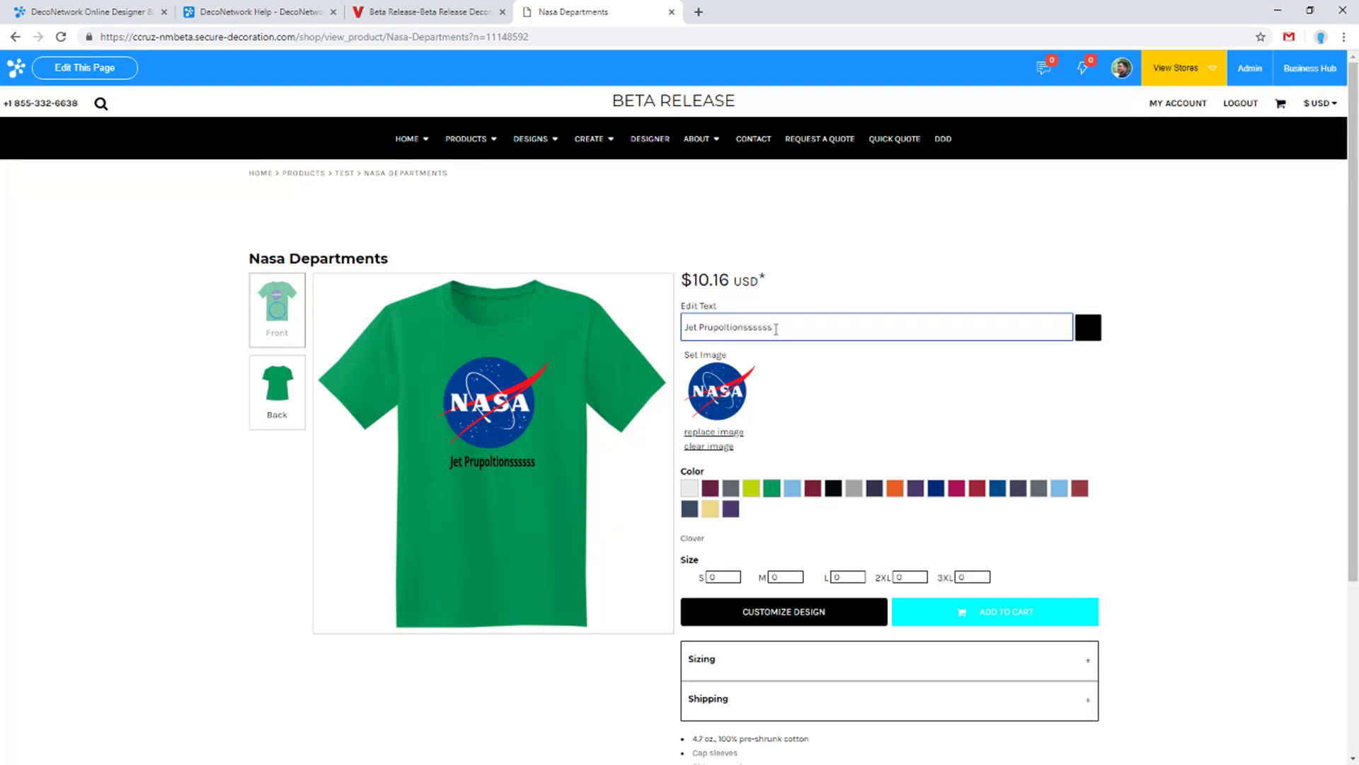
Select the entire personalization text on the product page for replacement
click(831, 391)
triple_click(815, 333)
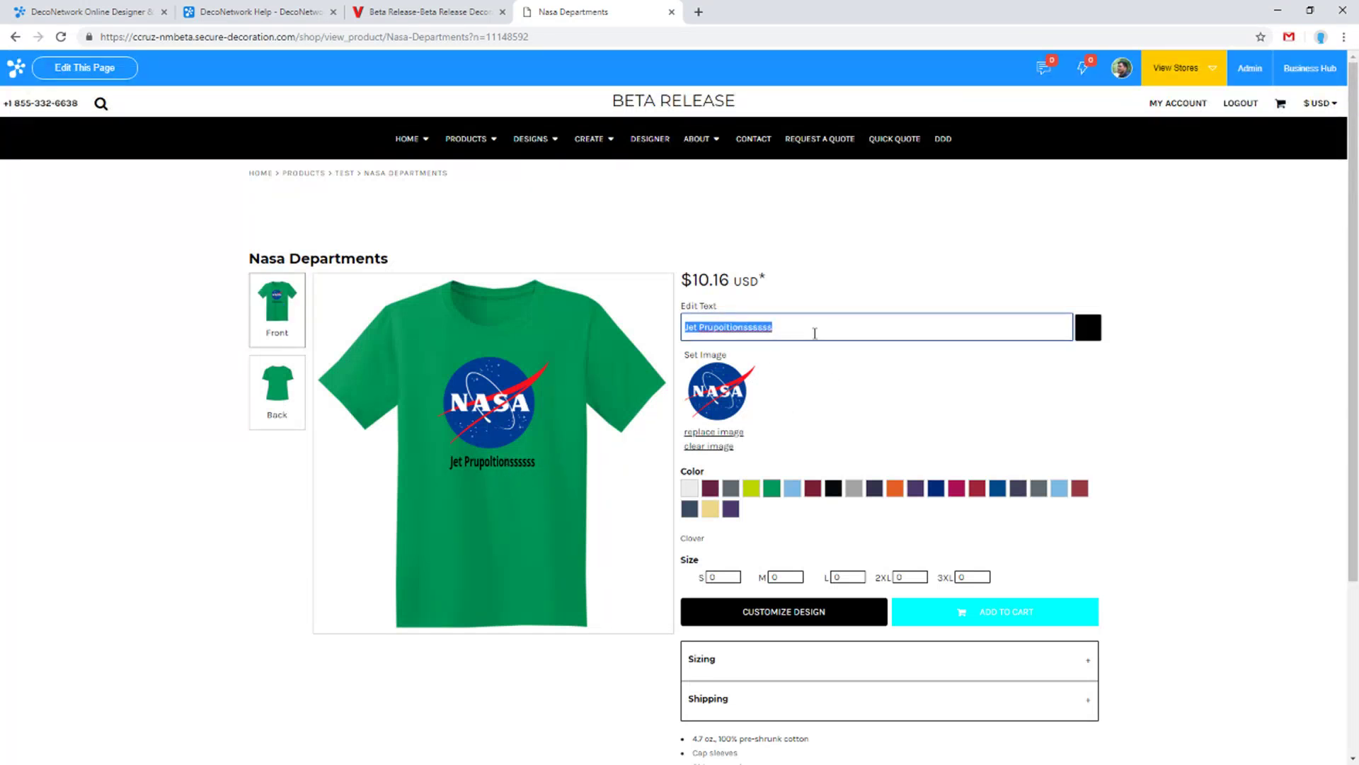
Replace the shirt's editable text with "za" and recolour it bright red
key(BackSpace)
text(za)
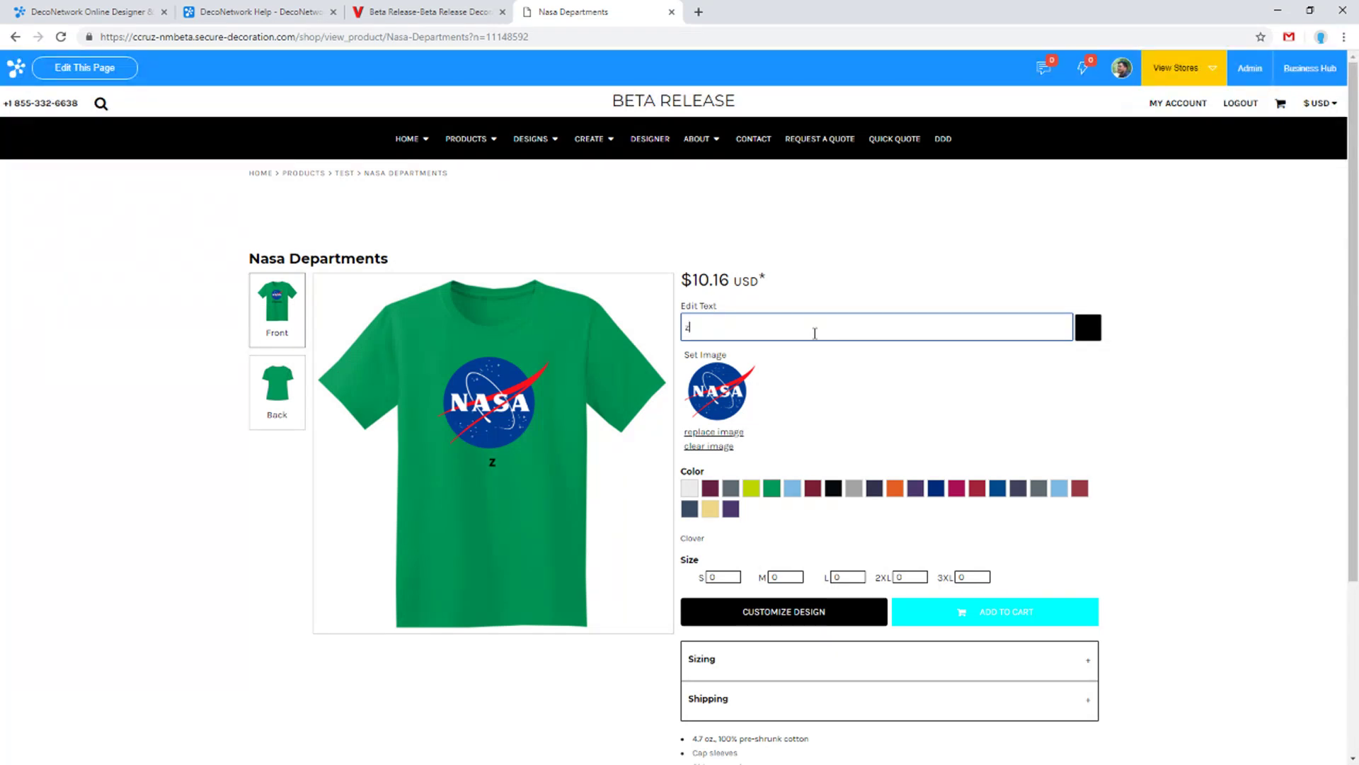
click(1089, 329)
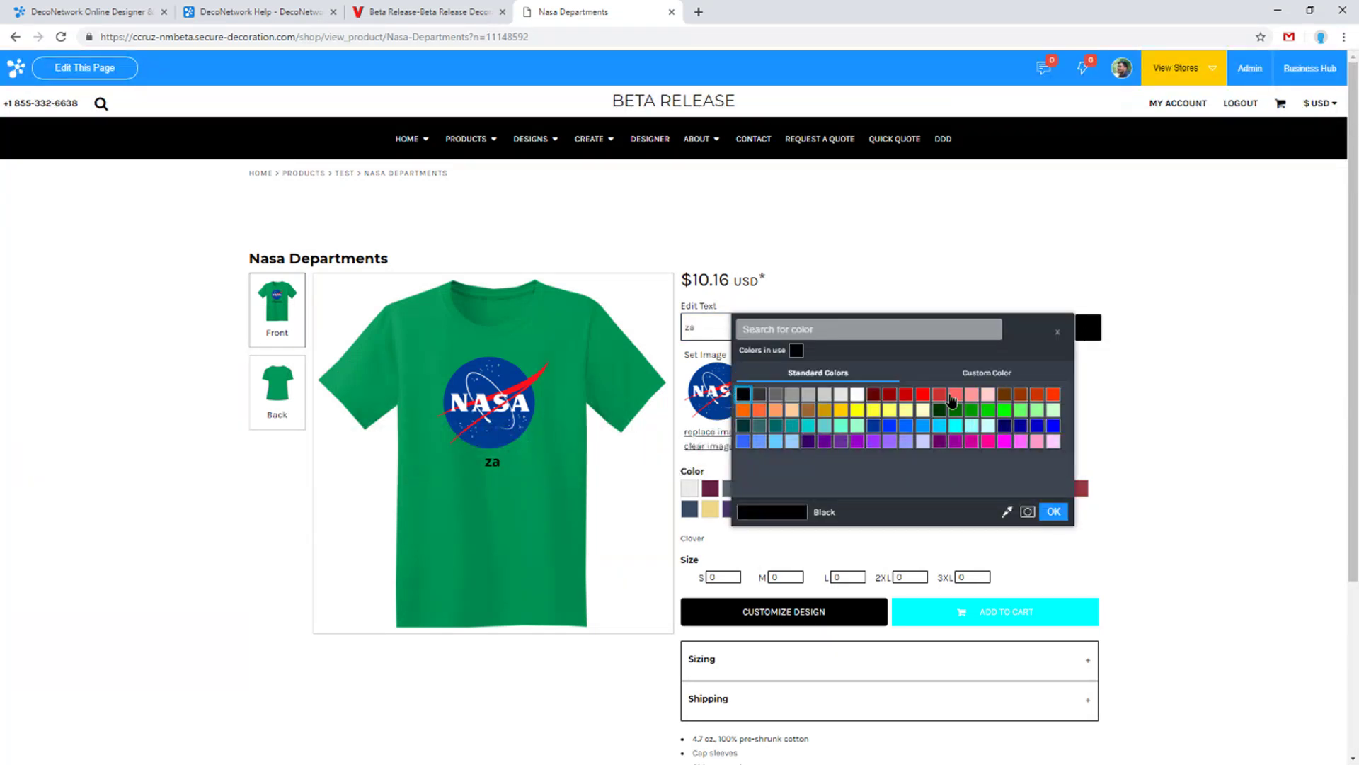
click(923, 395)
click(1054, 511)
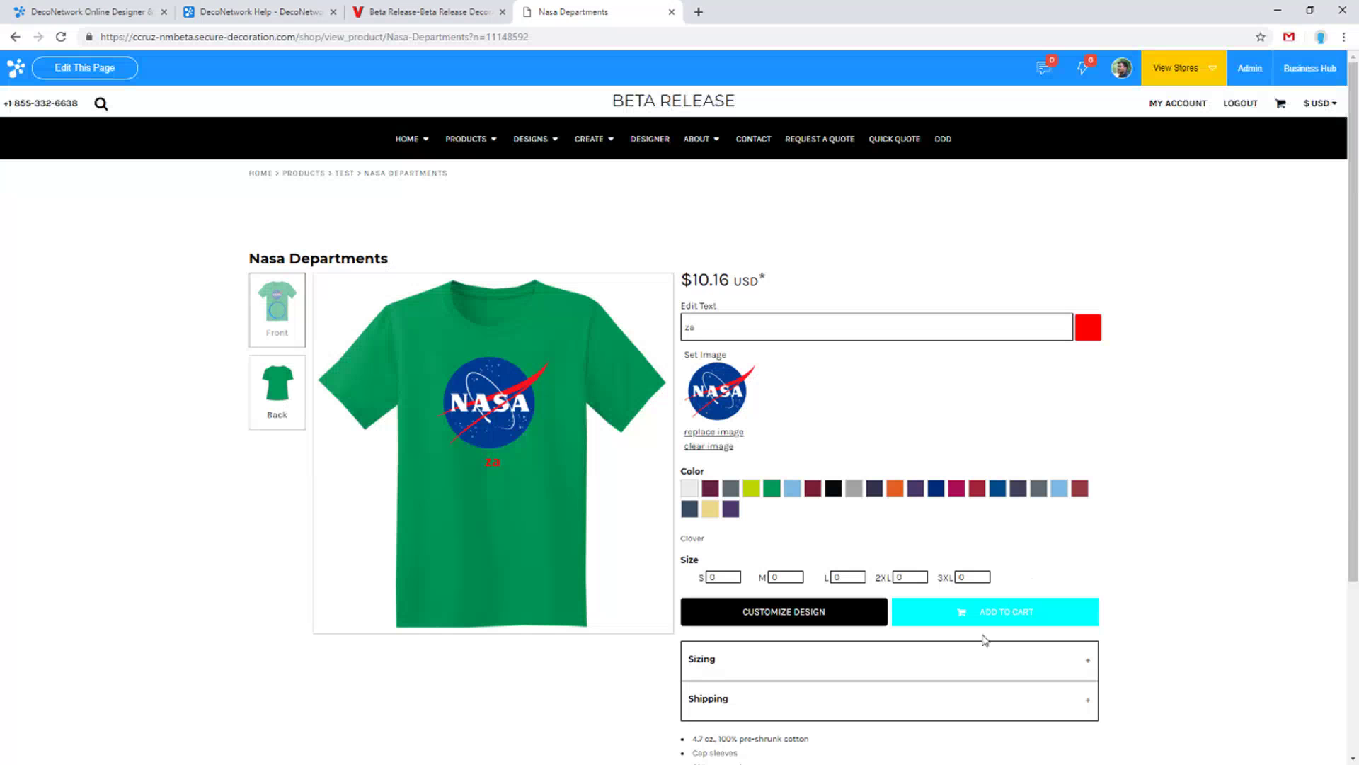
Change the shirt text colour to white
click(1090, 330)
click(858, 394)
click(1052, 512)
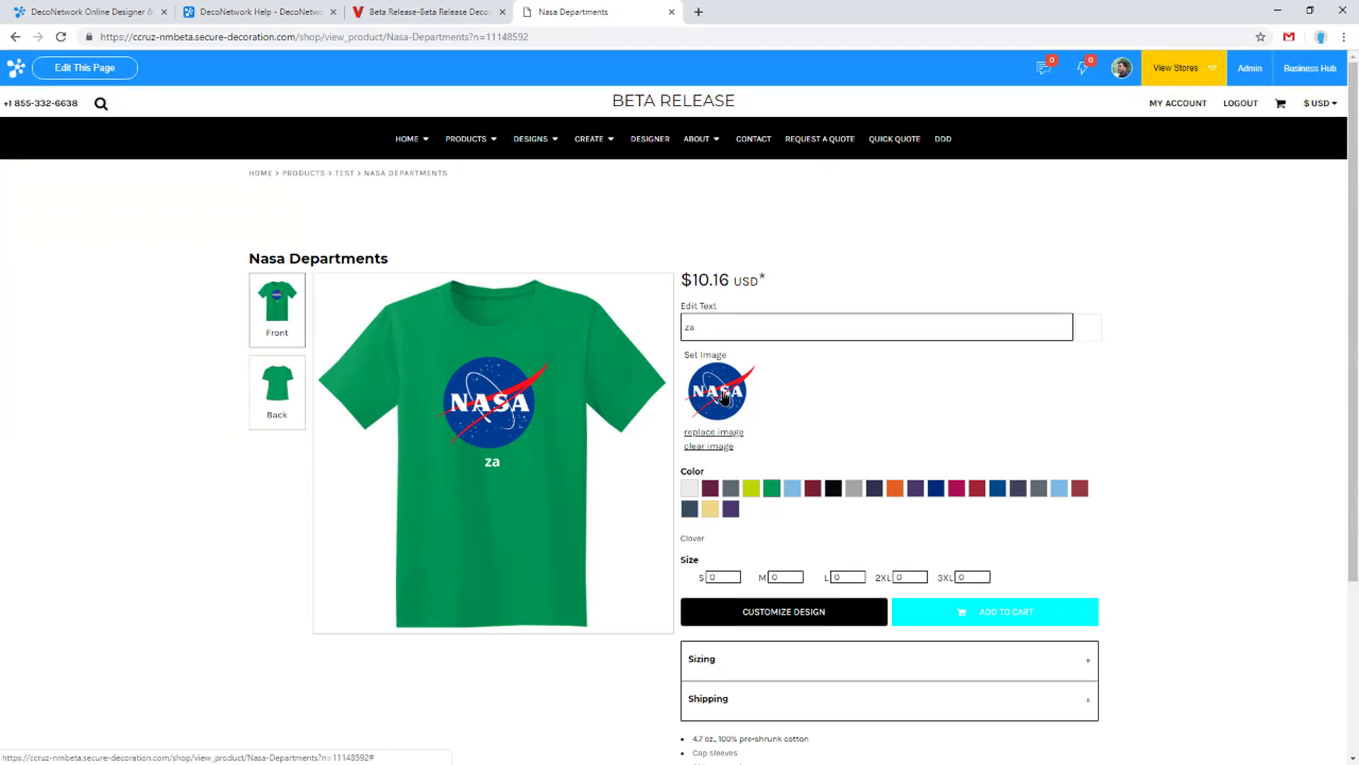
View the replacement designs offered for the NASA image without choosing one, and keep the shirt colour at Clover
click(730, 434)
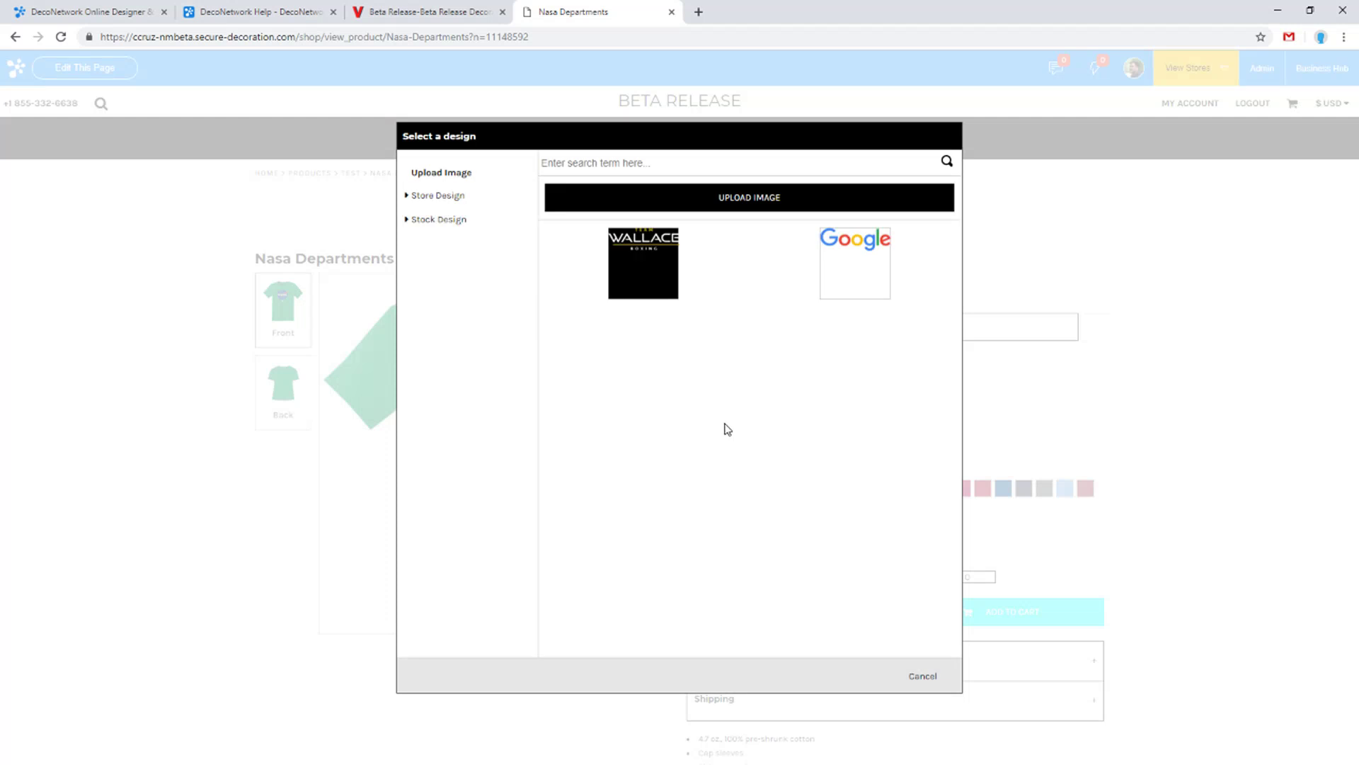
click(926, 680)
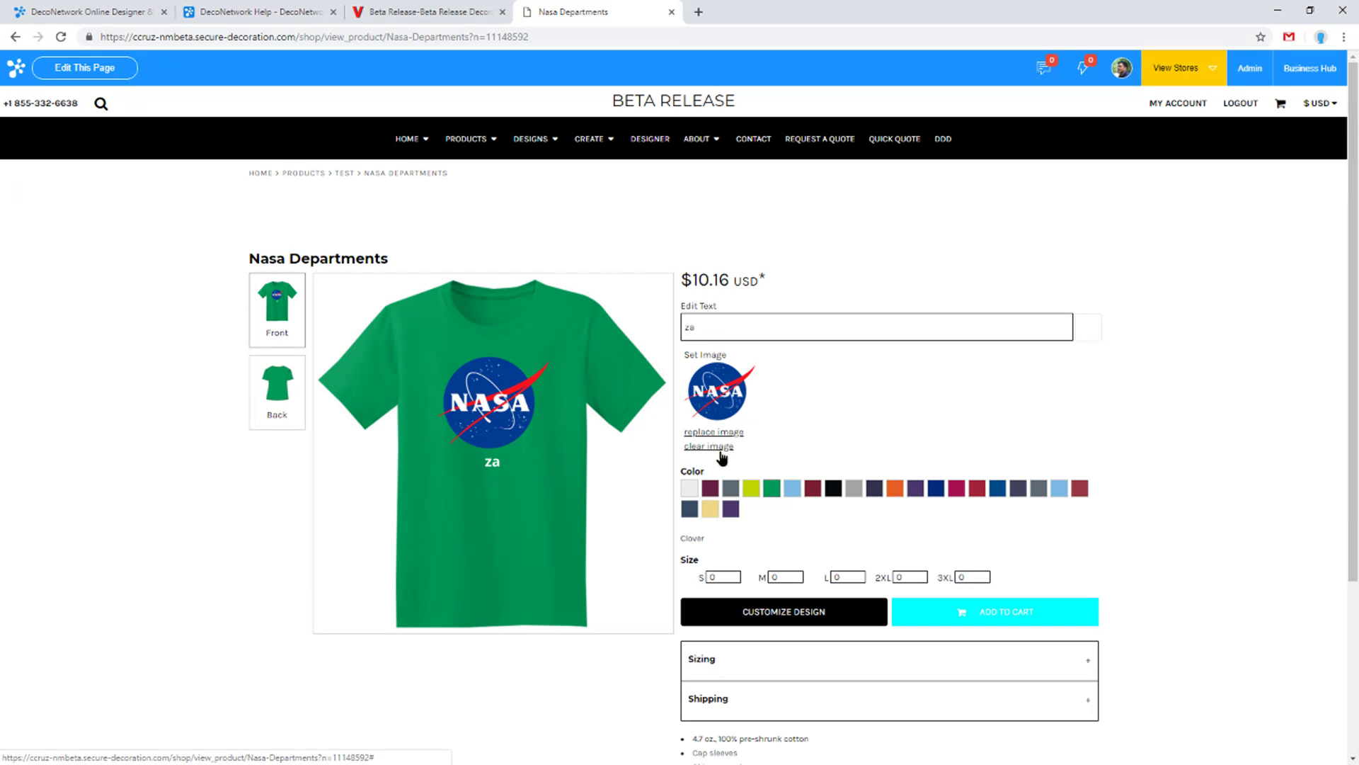
click(773, 488)
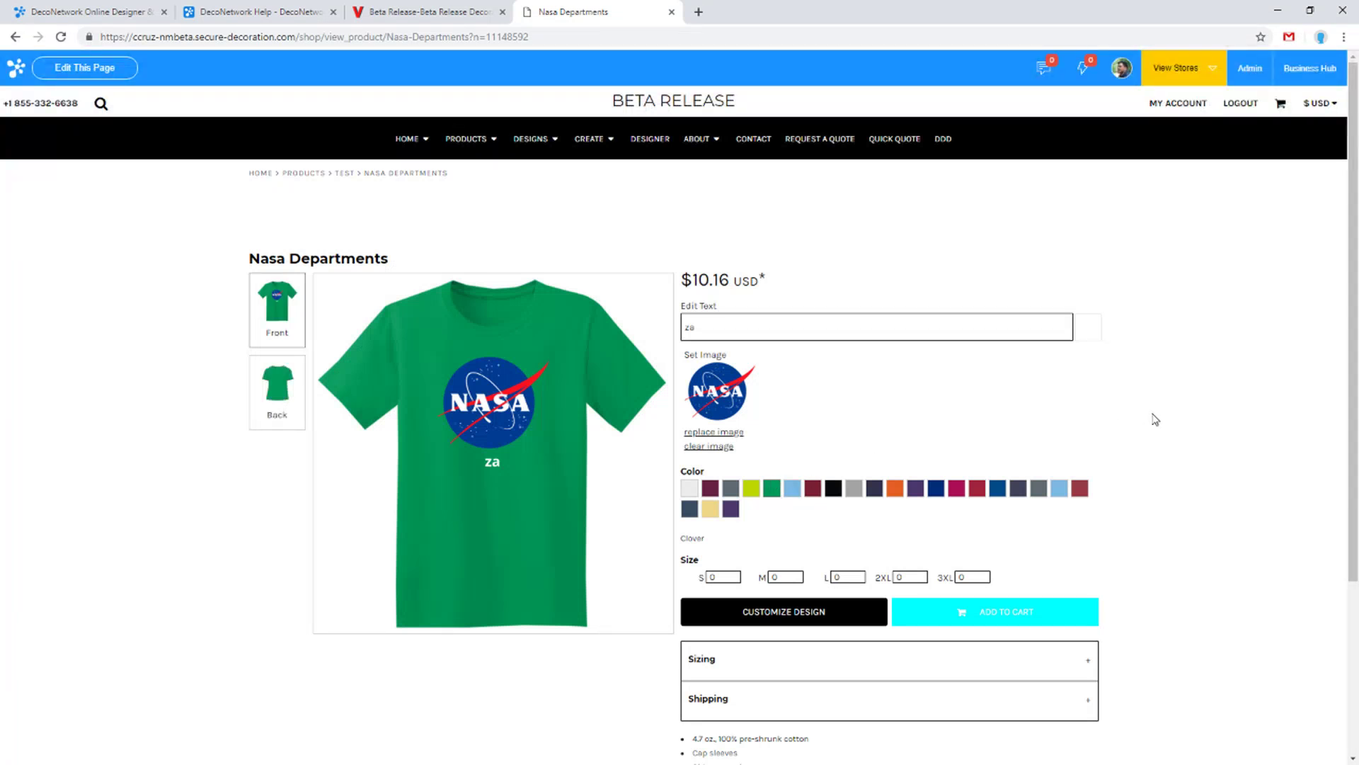
Open the shirt for design customization and delete the NASA image from its front
click(790, 626)
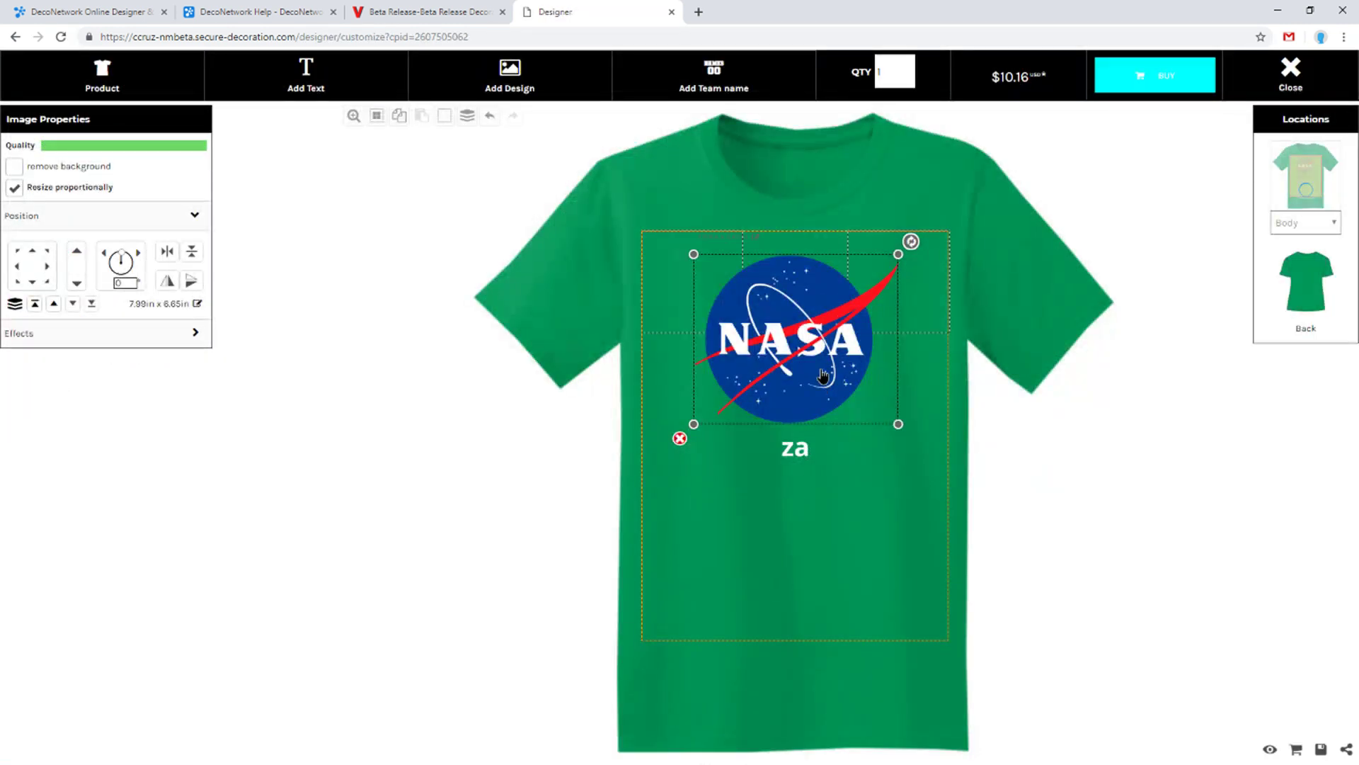
mouse_move(831, 393)
mouse_down()
mouse_move(744, 359)
mouse_move(811, 373)
mouse_move(808, 386)
mouse_up()
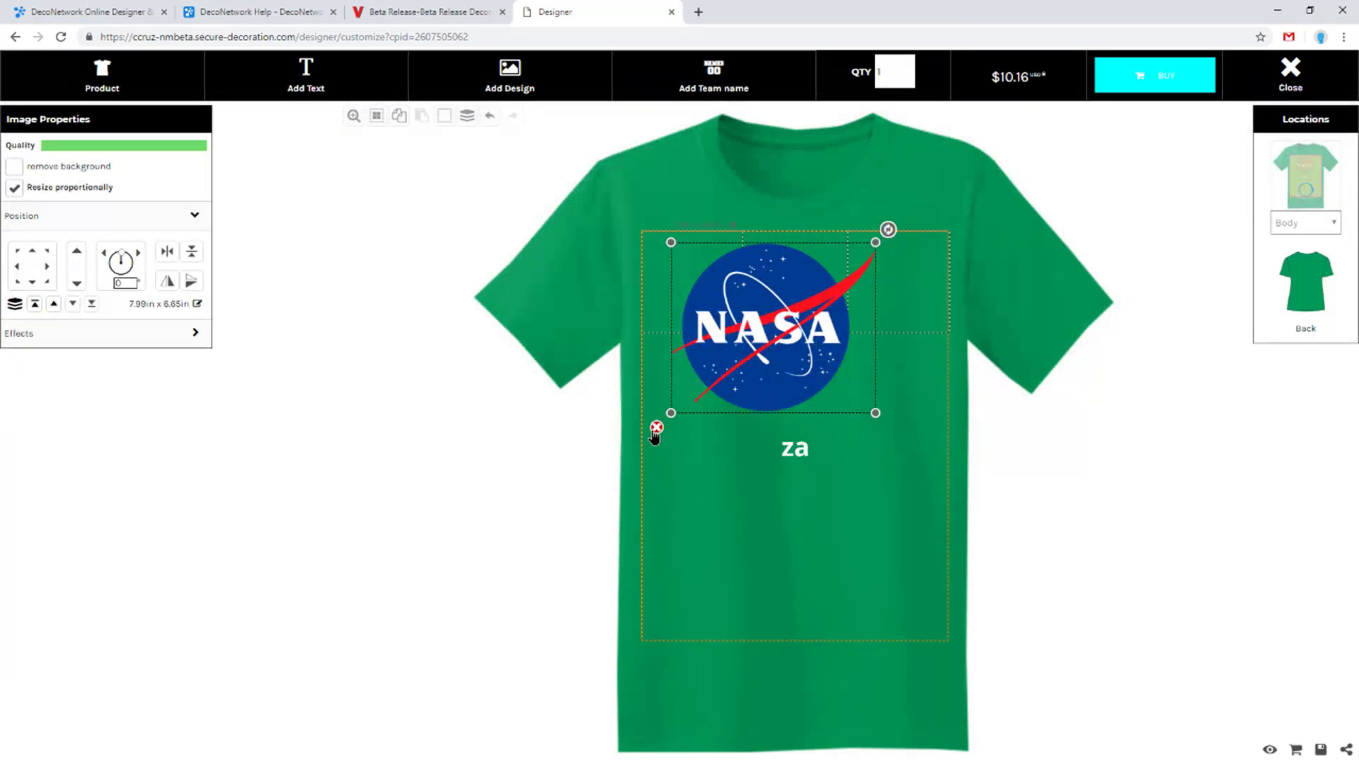
click(657, 429)
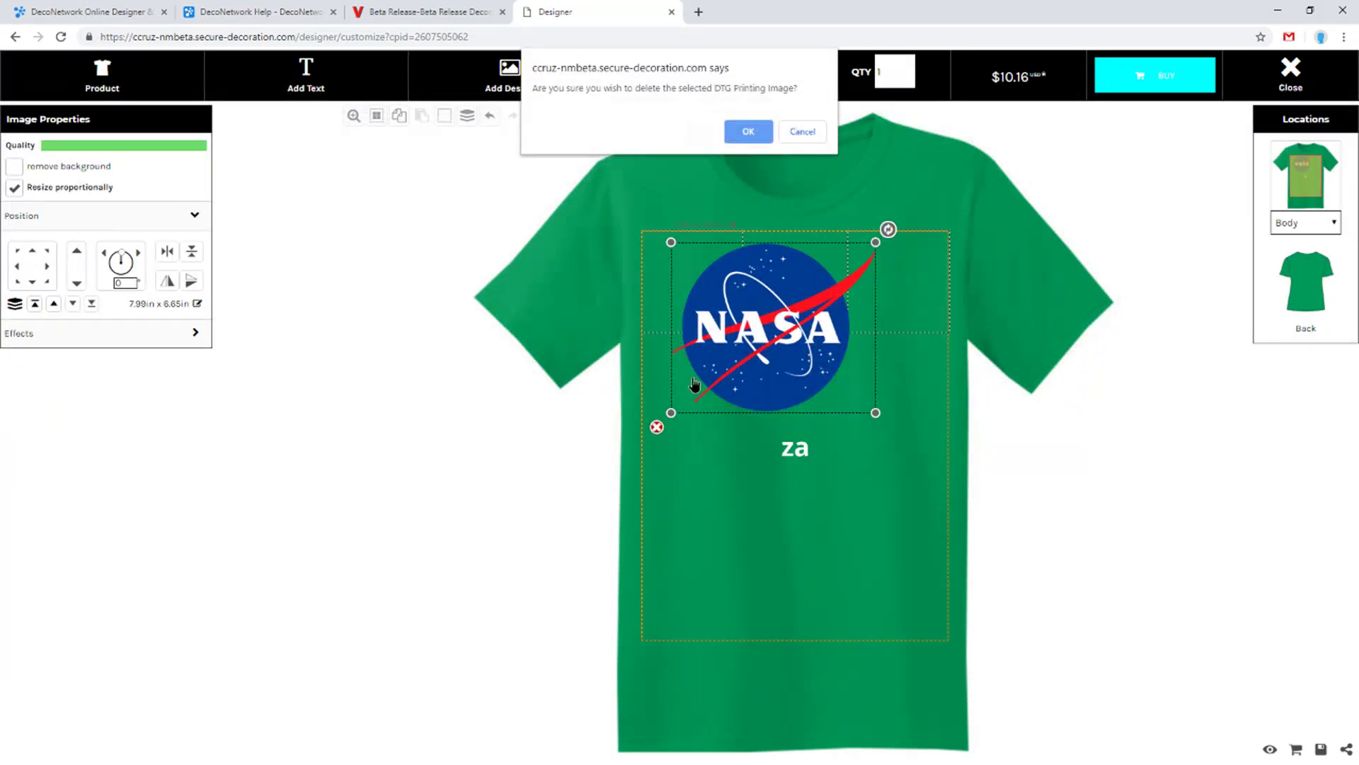
click(748, 132)
Delete the "za" text from the shirt and check which types of design can be added, without adding one
click(797, 449)
click(745, 451)
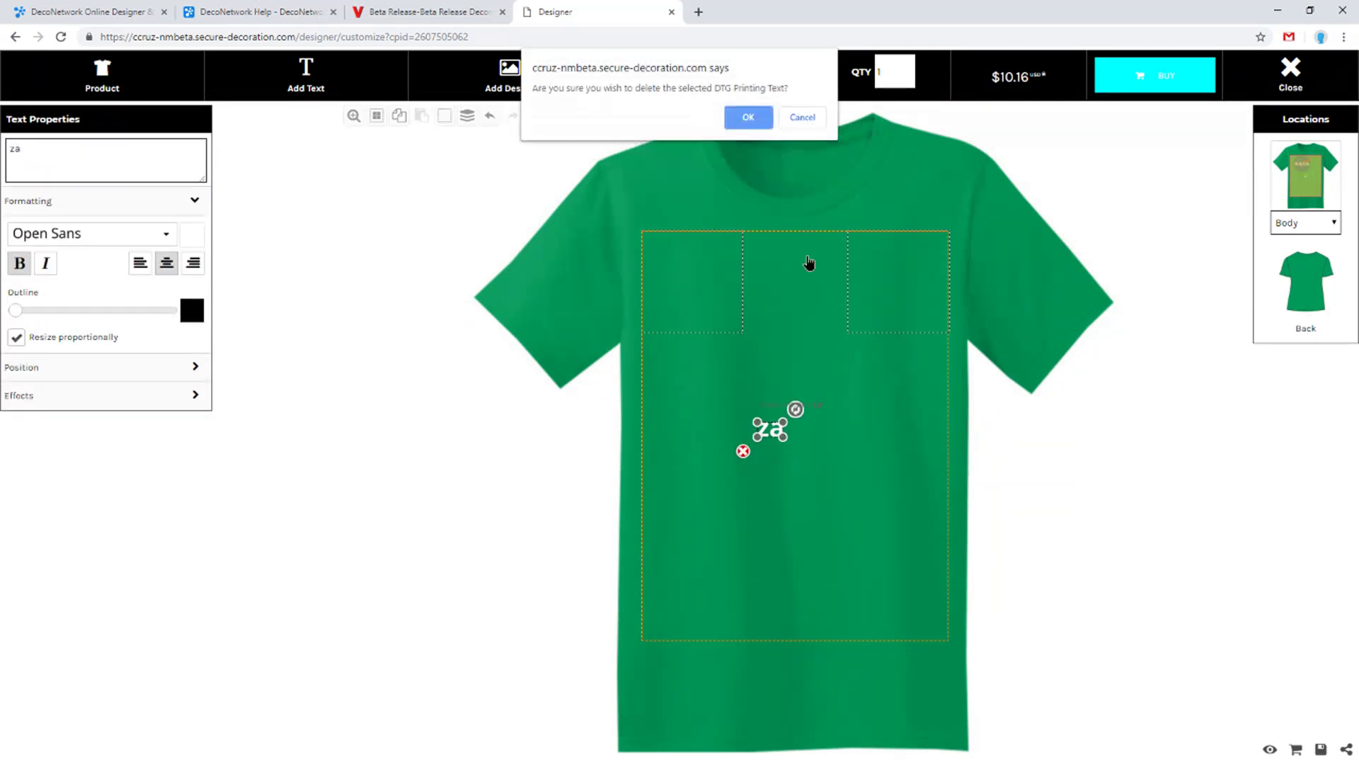
click(750, 116)
click(559, 90)
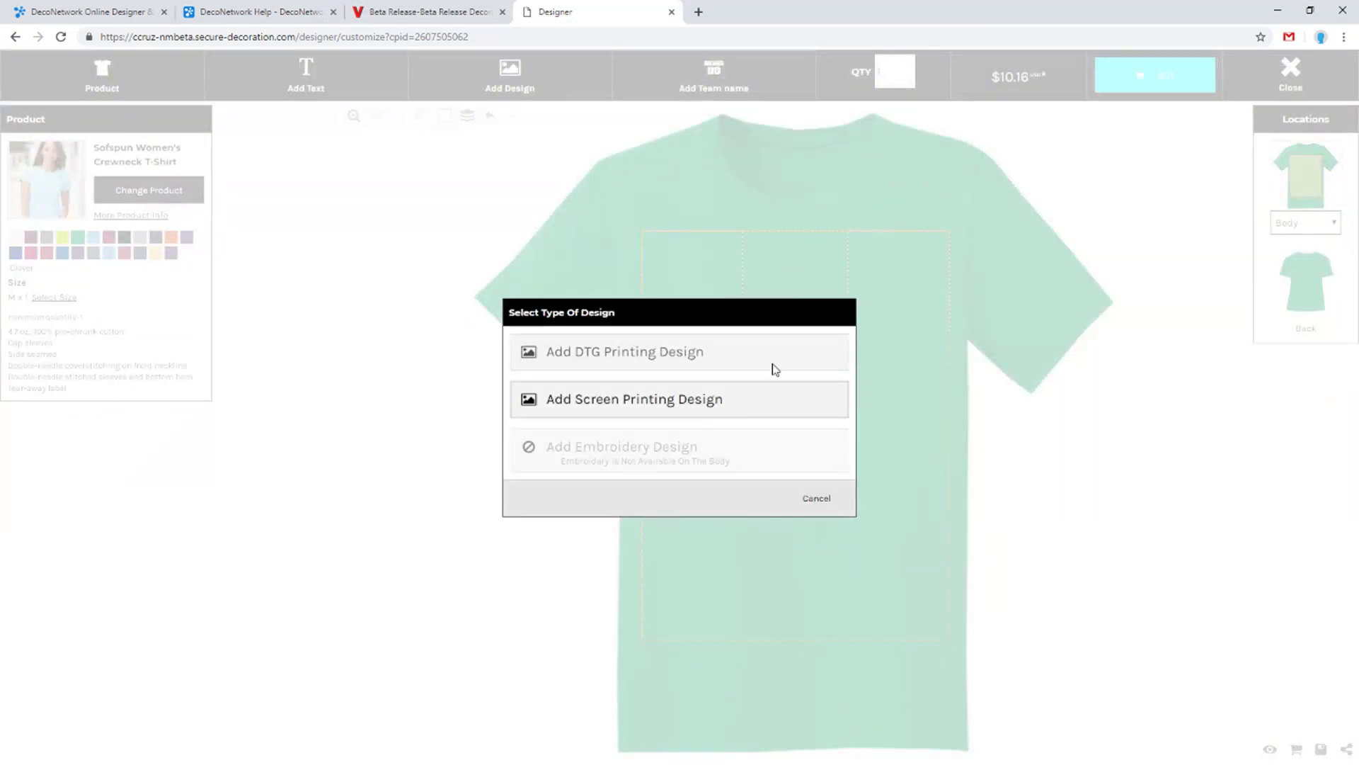
click(821, 500)
In the store admin, turn off Allow customize for the Nasa Departments decorated product and save it
click(449, 7)
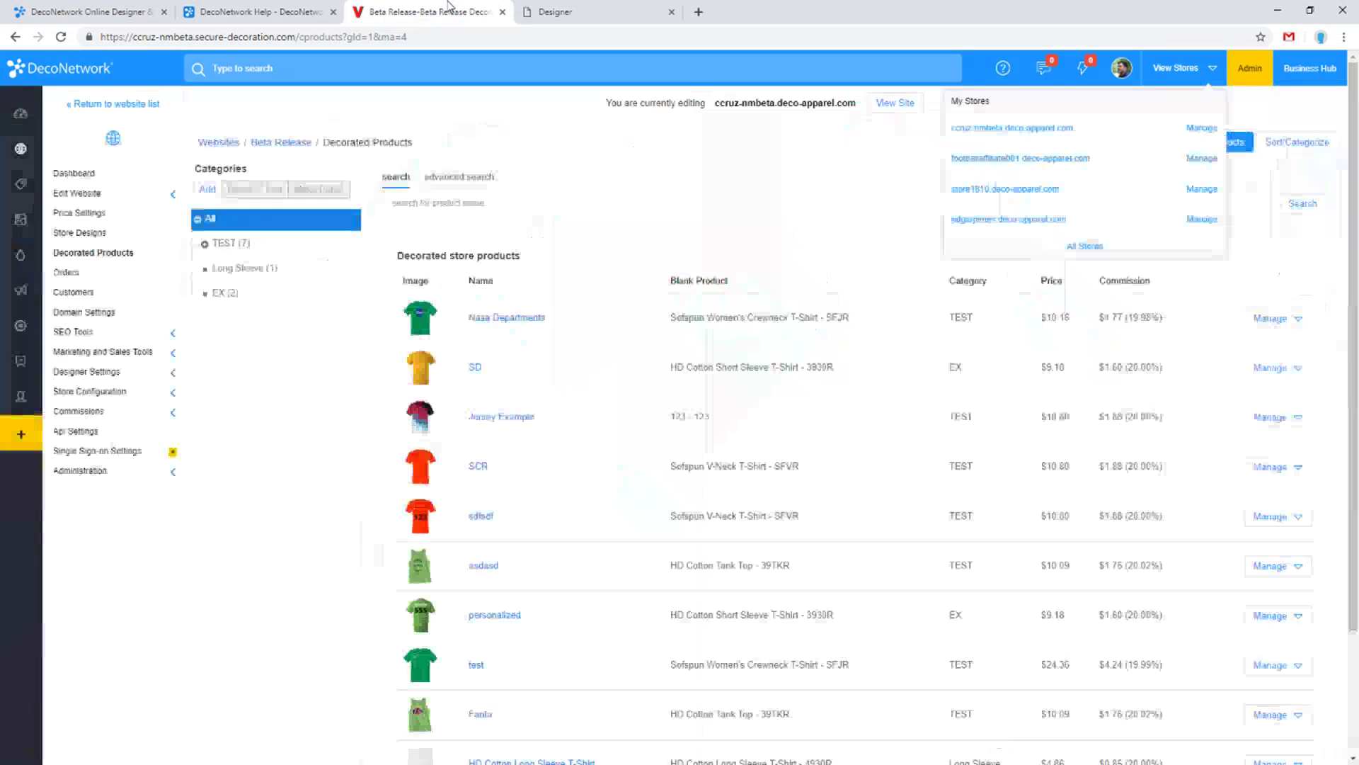
click(1274, 318)
click(1219, 350)
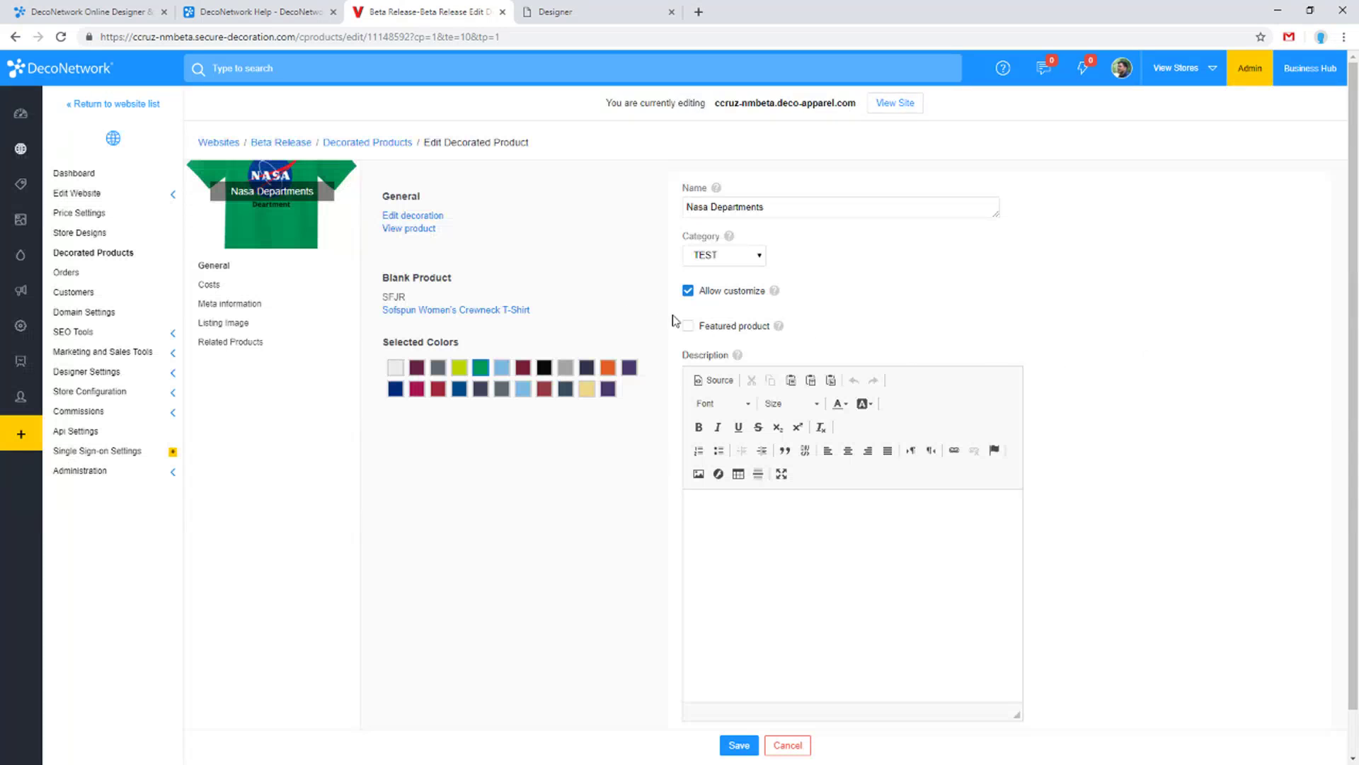
click(704, 296)
click(738, 748)
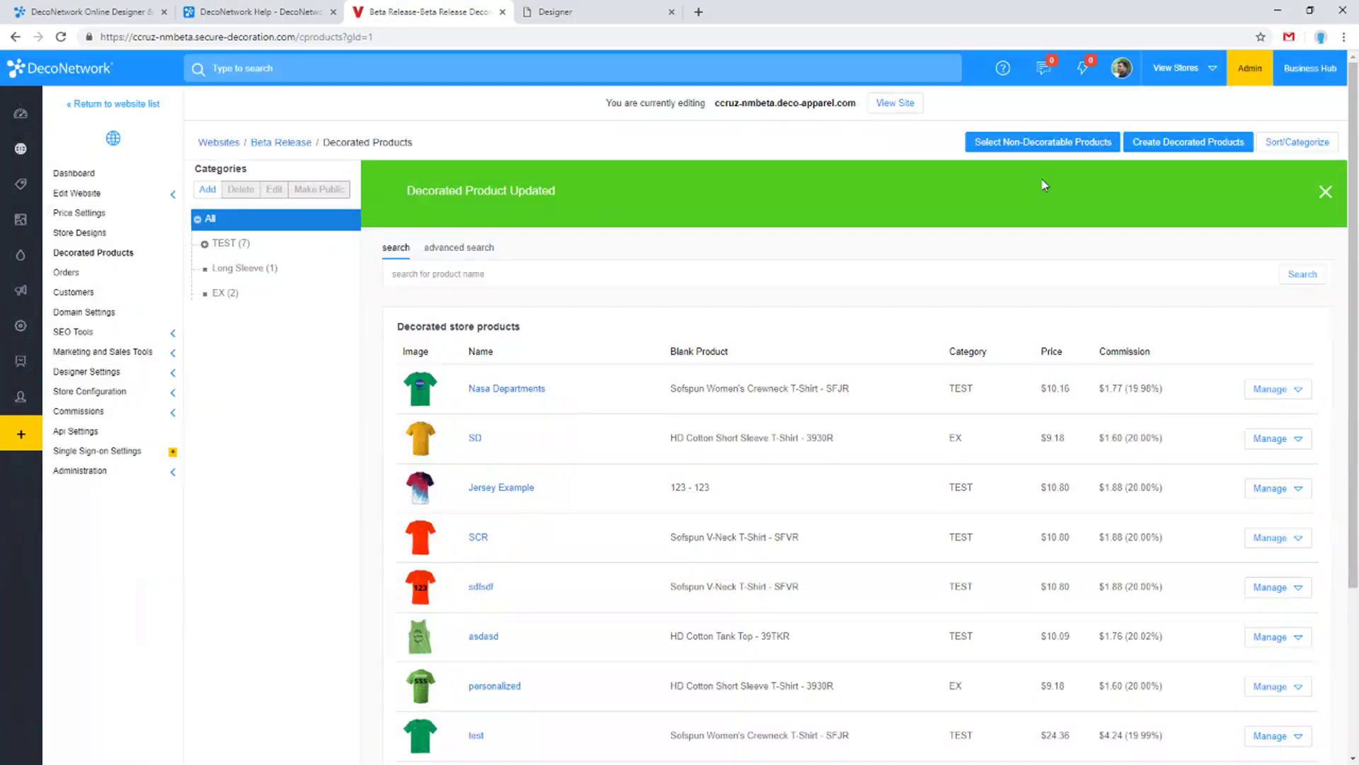
Start a new decorated product from the Sofspun V-Neck T-Shirt without any decoration and continue to its product details
click(1168, 142)
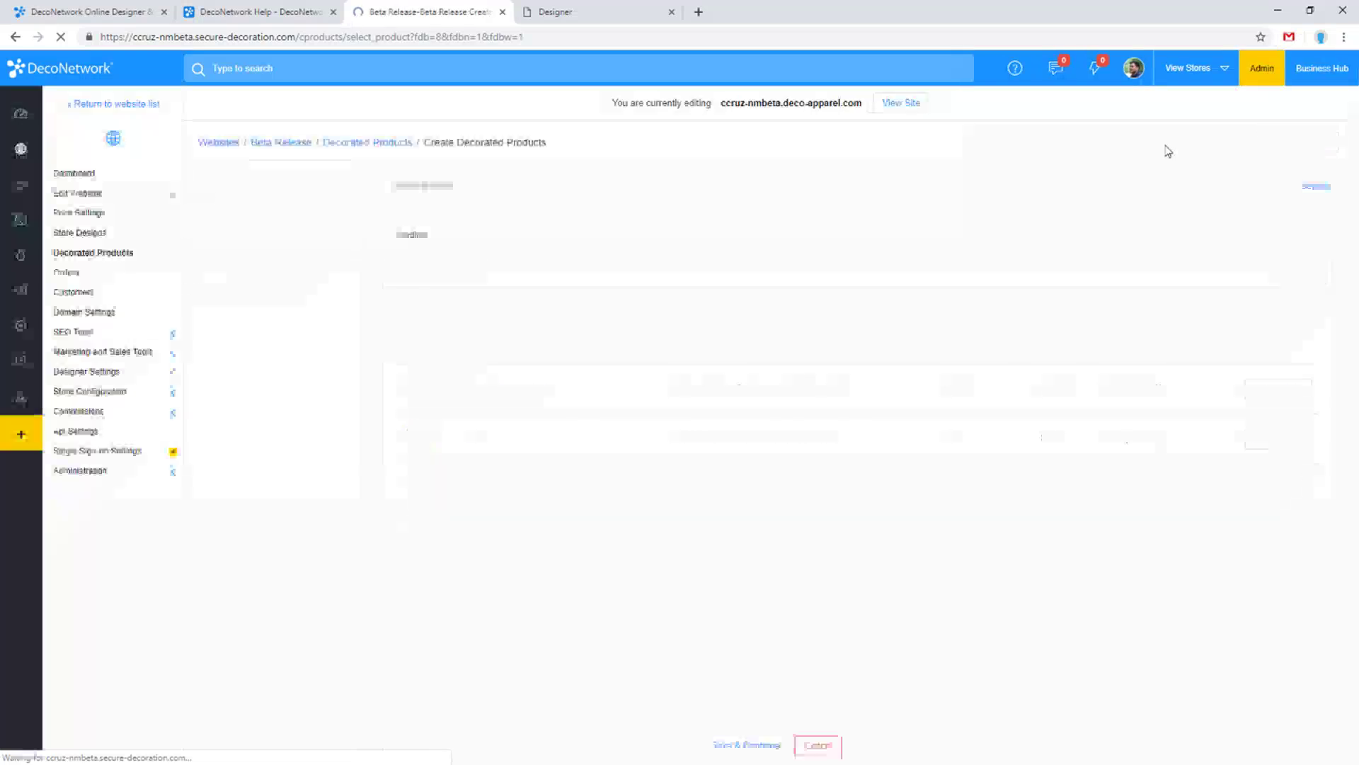
click(763, 748)
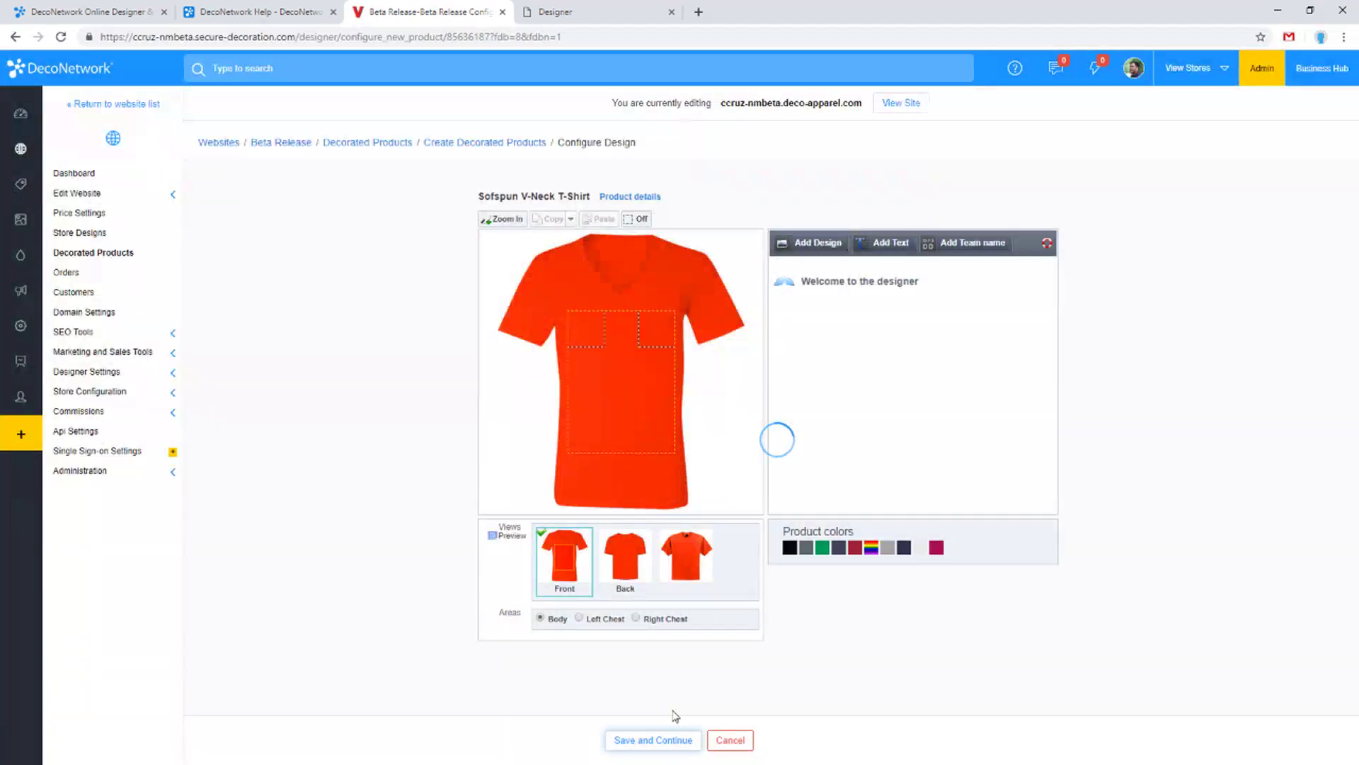
click(673, 733)
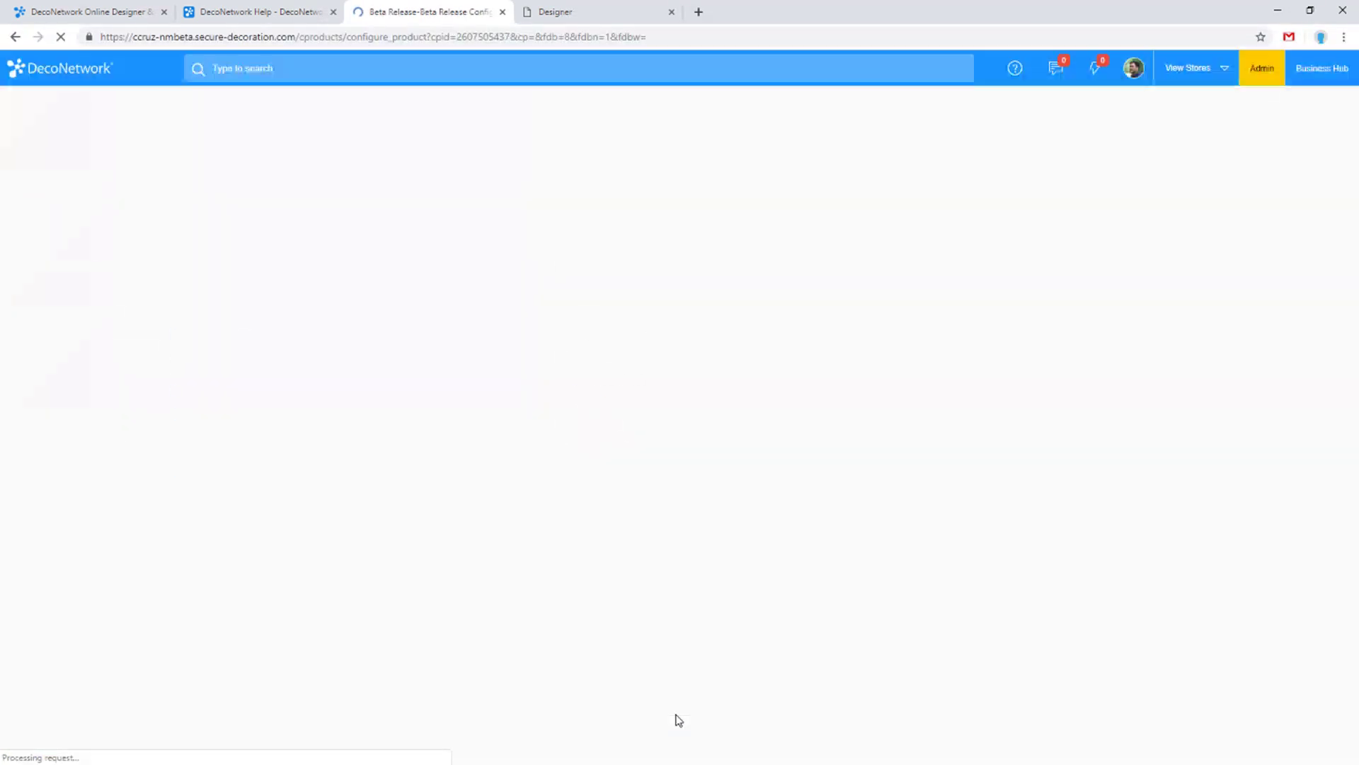
Set the new product's Customize option to "Don't allow users to customize" and return to the decorated products list without saving
click(661, 204)
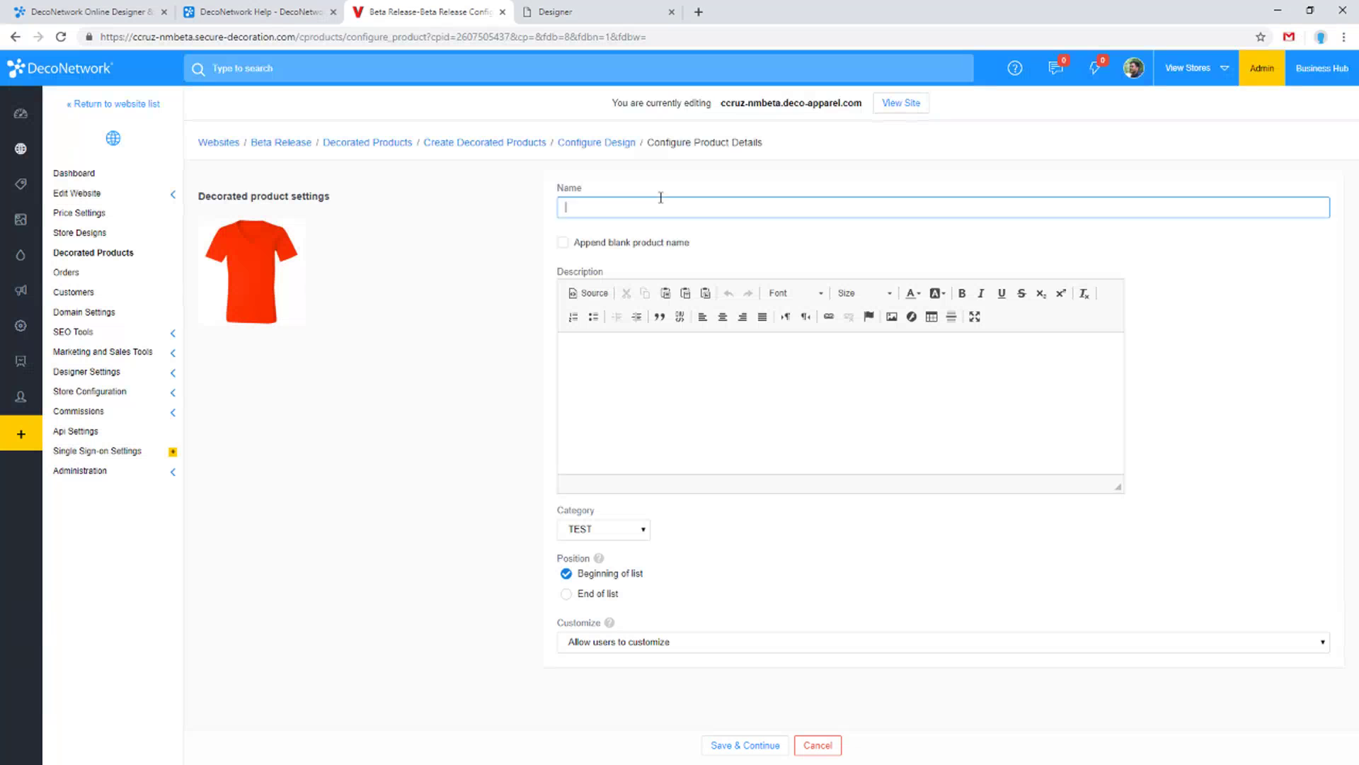
click(672, 394)
click(606, 646)
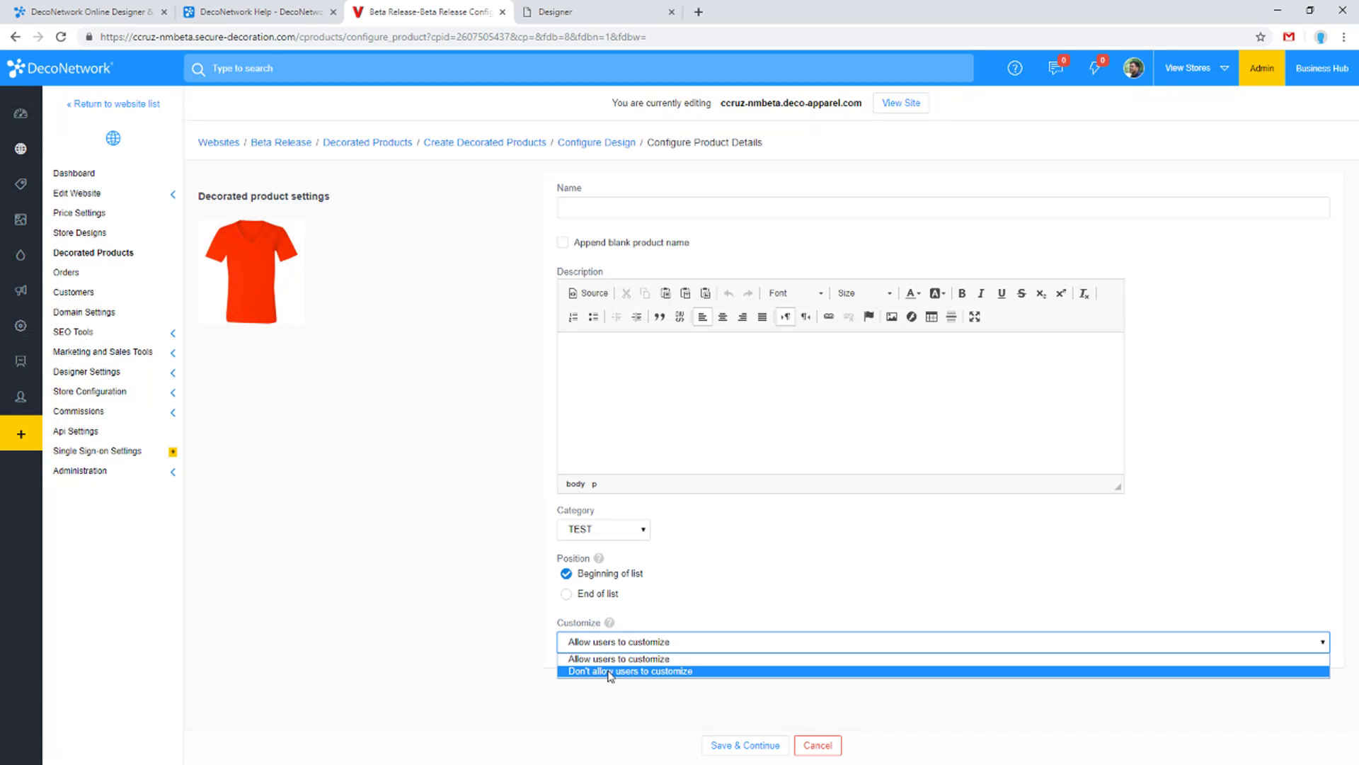
click(610, 676)
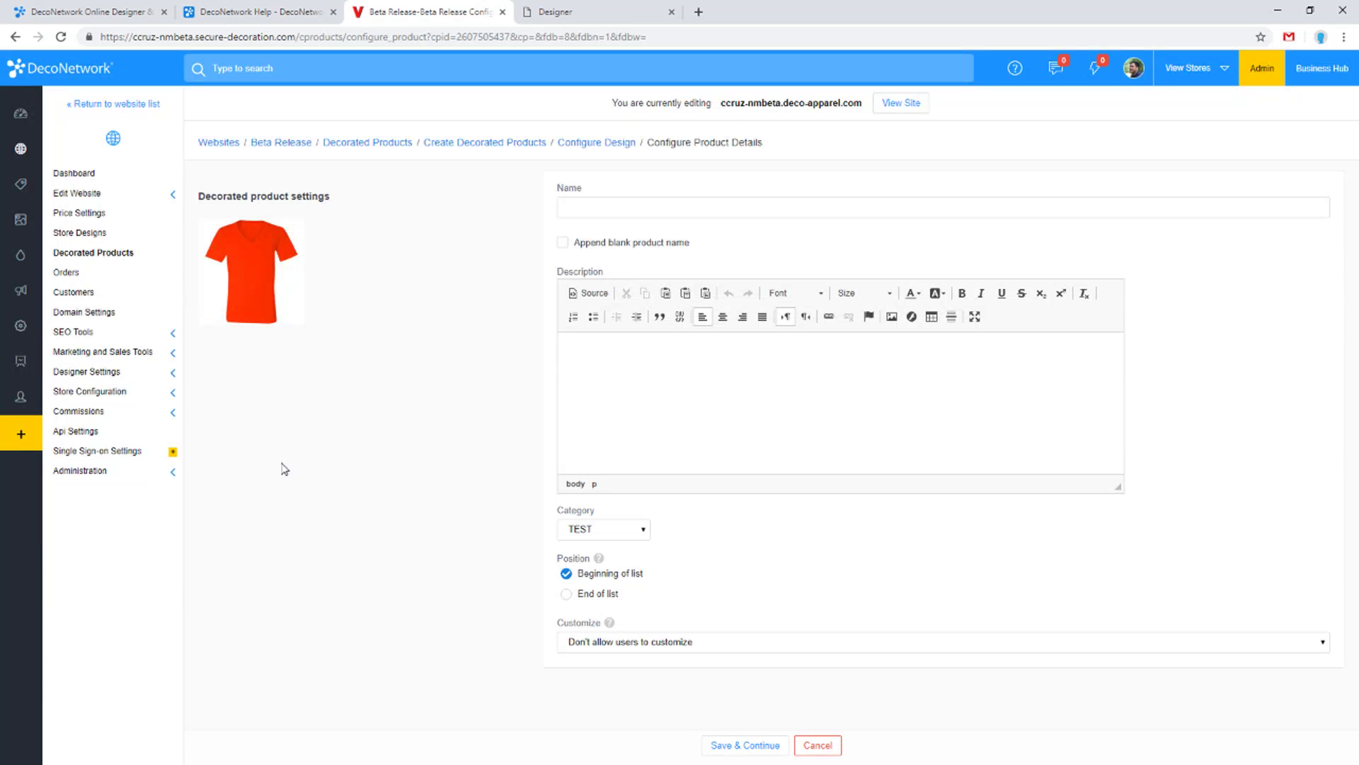
click(119, 261)
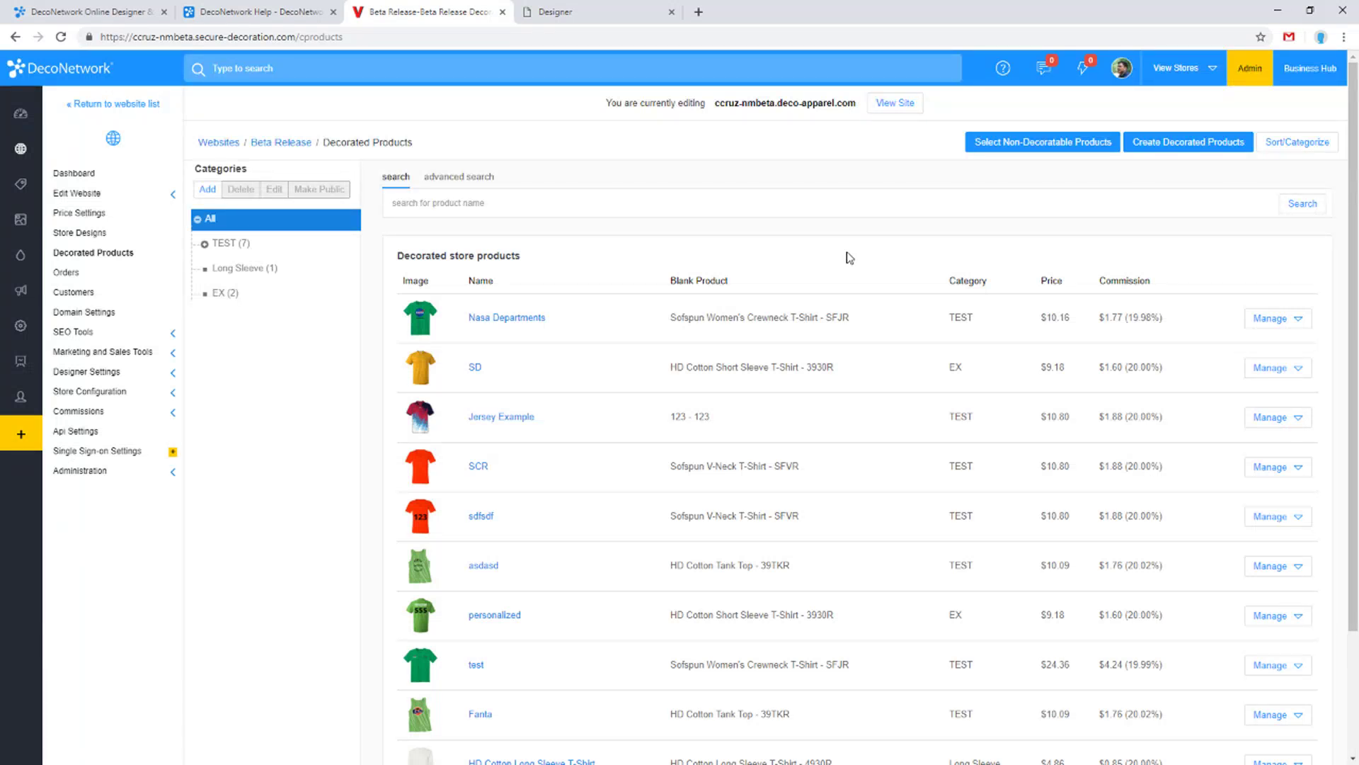
Close the browser tab holding the shirt Designer
click(592, 7)
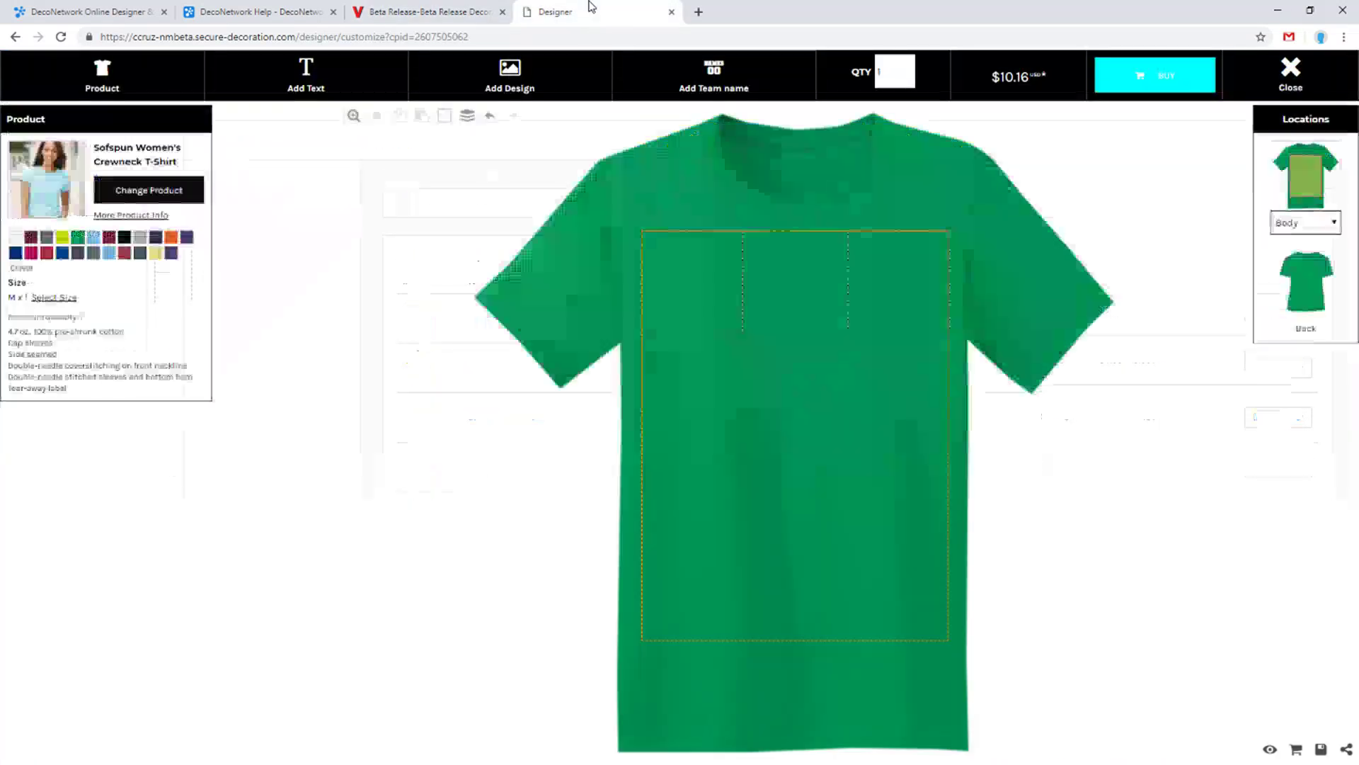
key(ctrl+w)
click(740, 119)
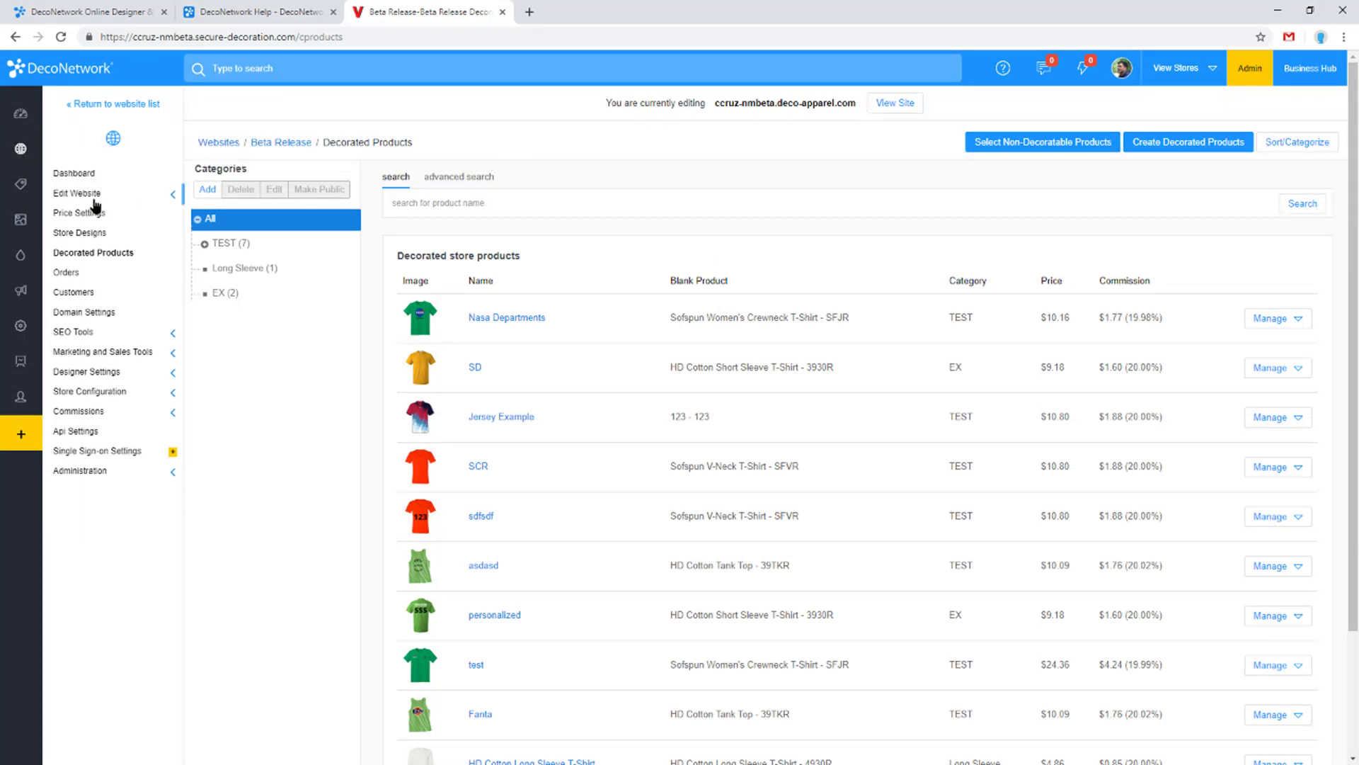
Open the Sofspun V-Neck T-Shirt blank product for editing and examine its available colors, default color and color types
click(31, 192)
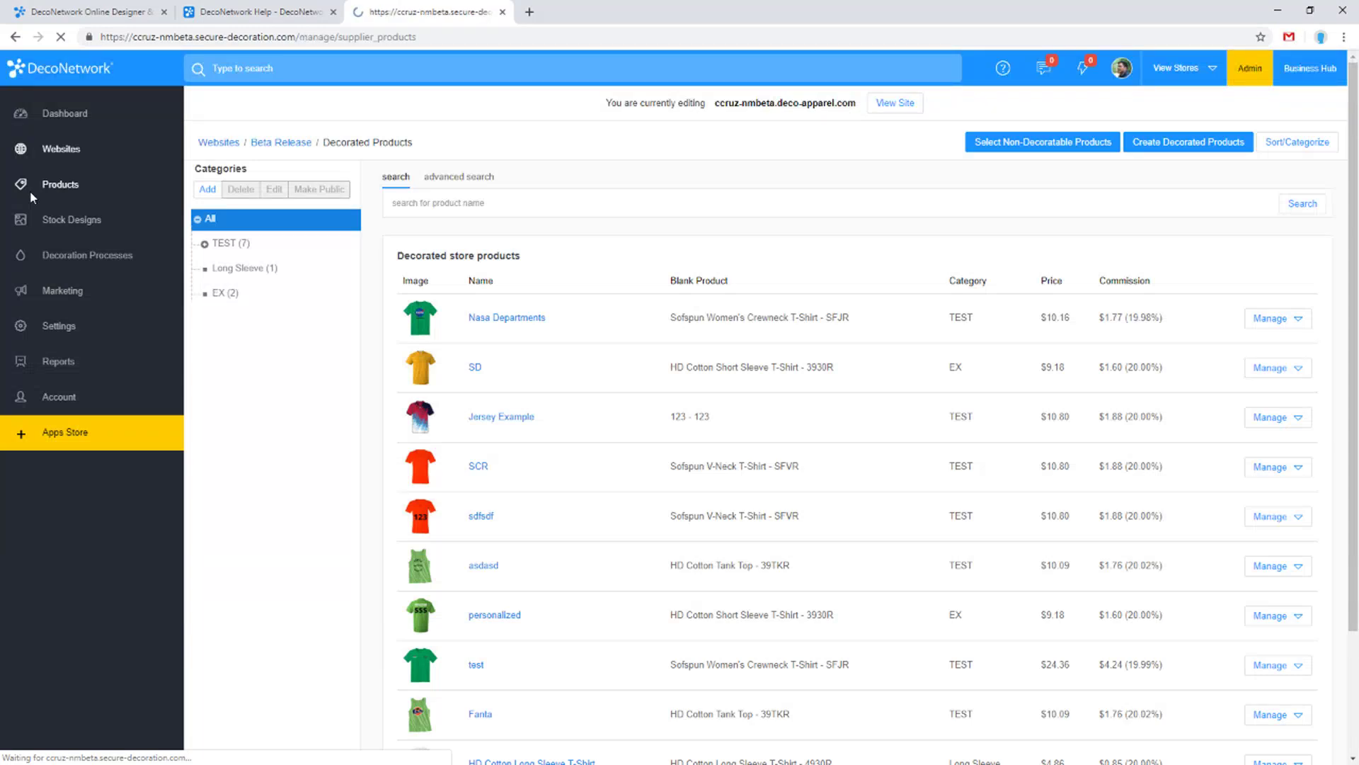
click(1271, 317)
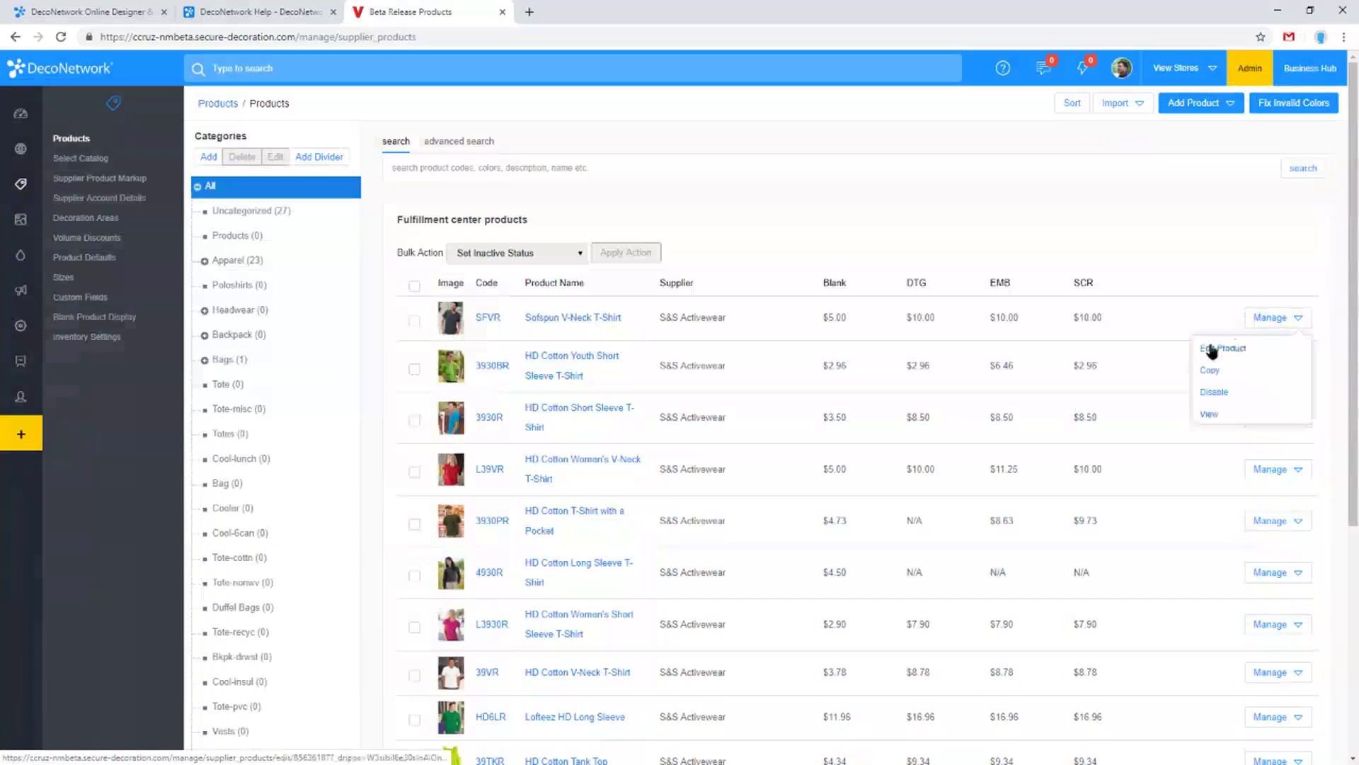
click(1219, 350)
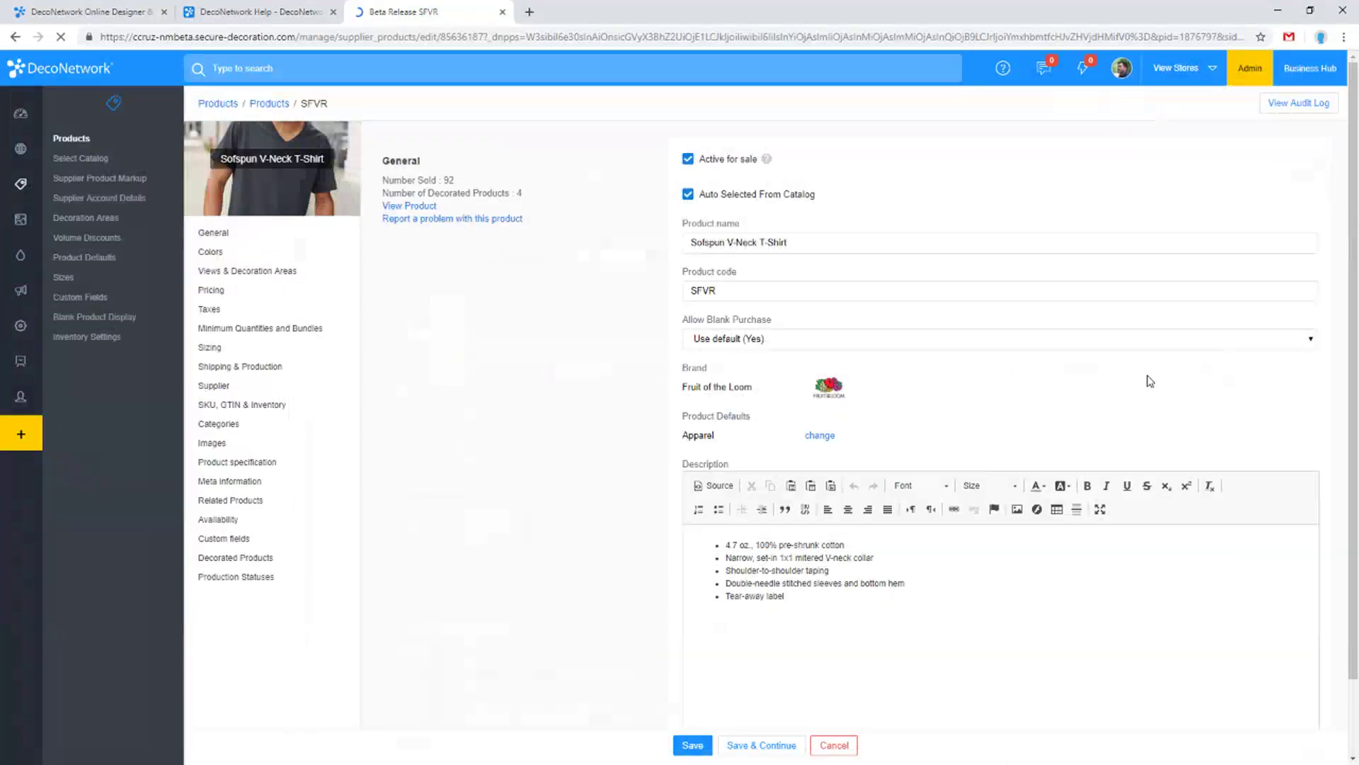
click(212, 252)
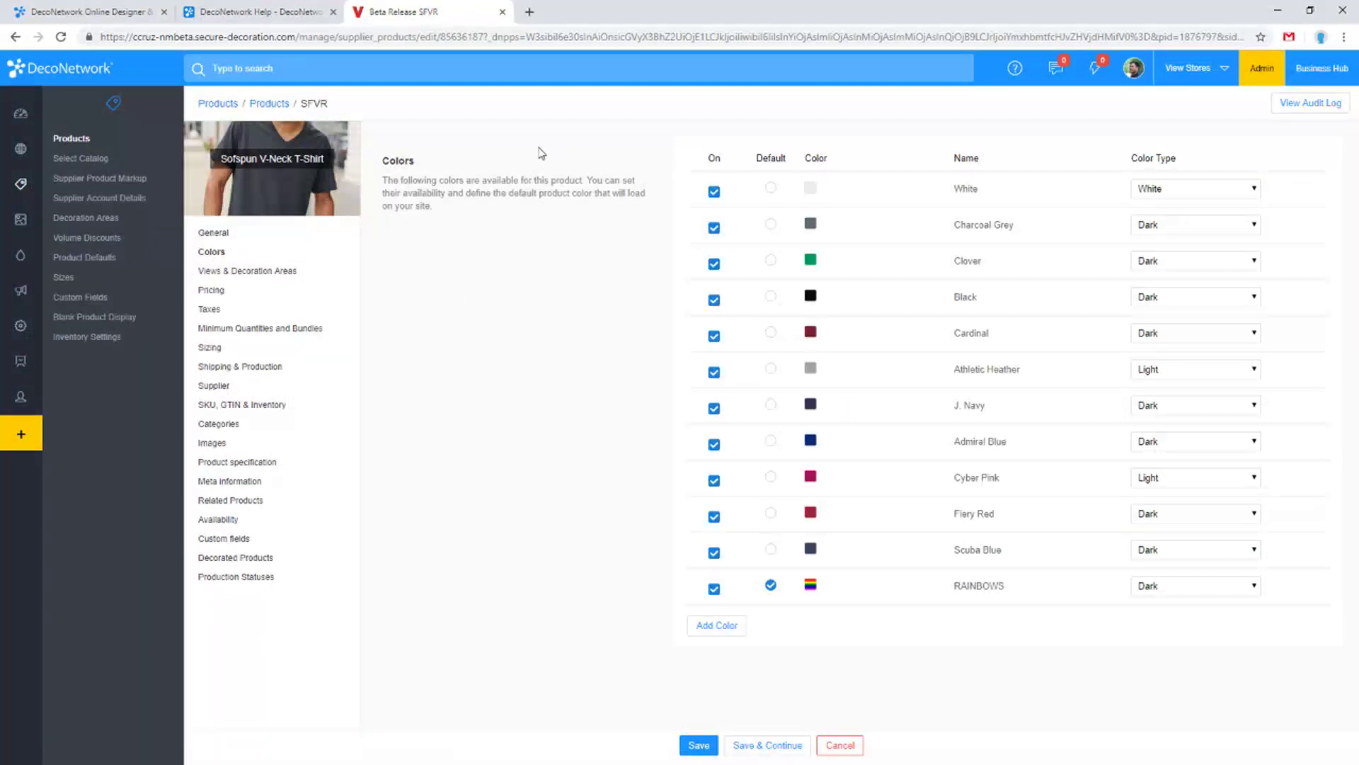
click(217, 234)
click(212, 253)
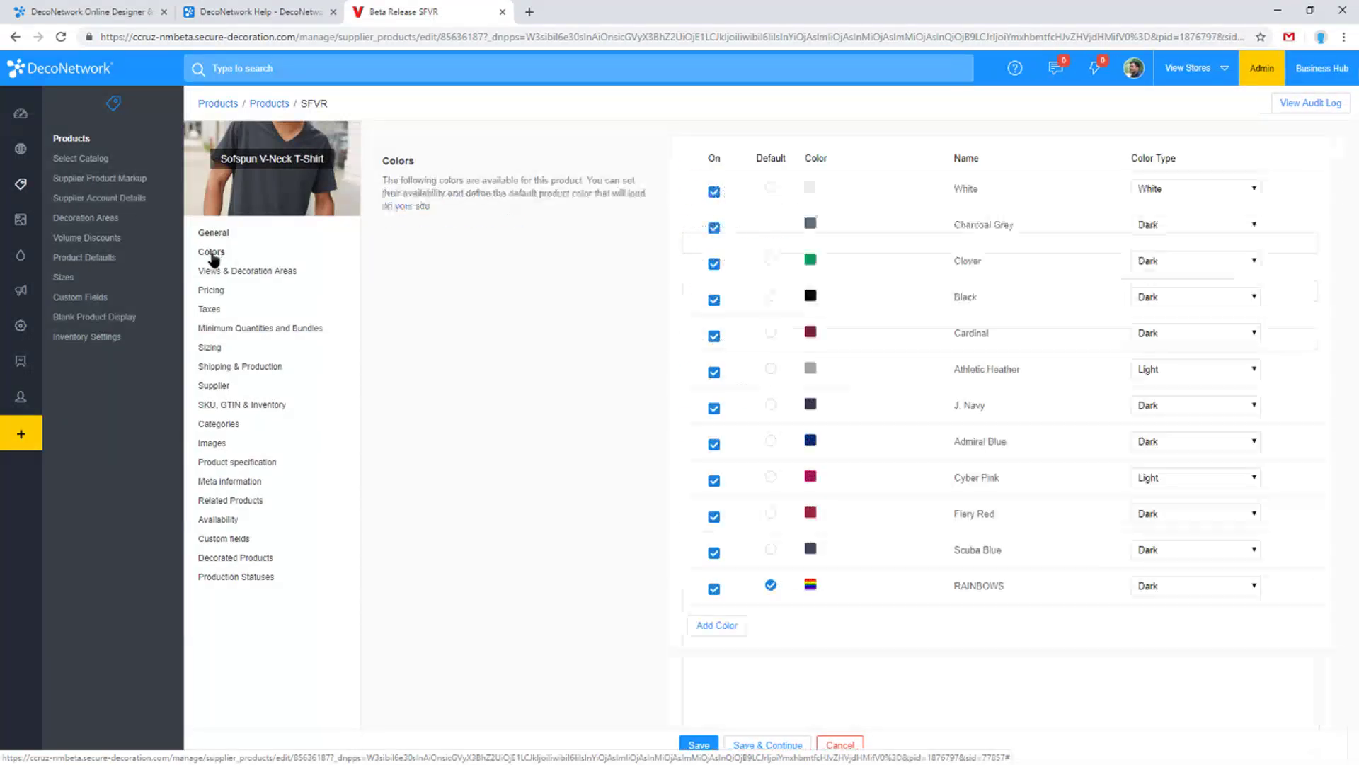
drag(853, 179, 758, 516)
click(855, 194)
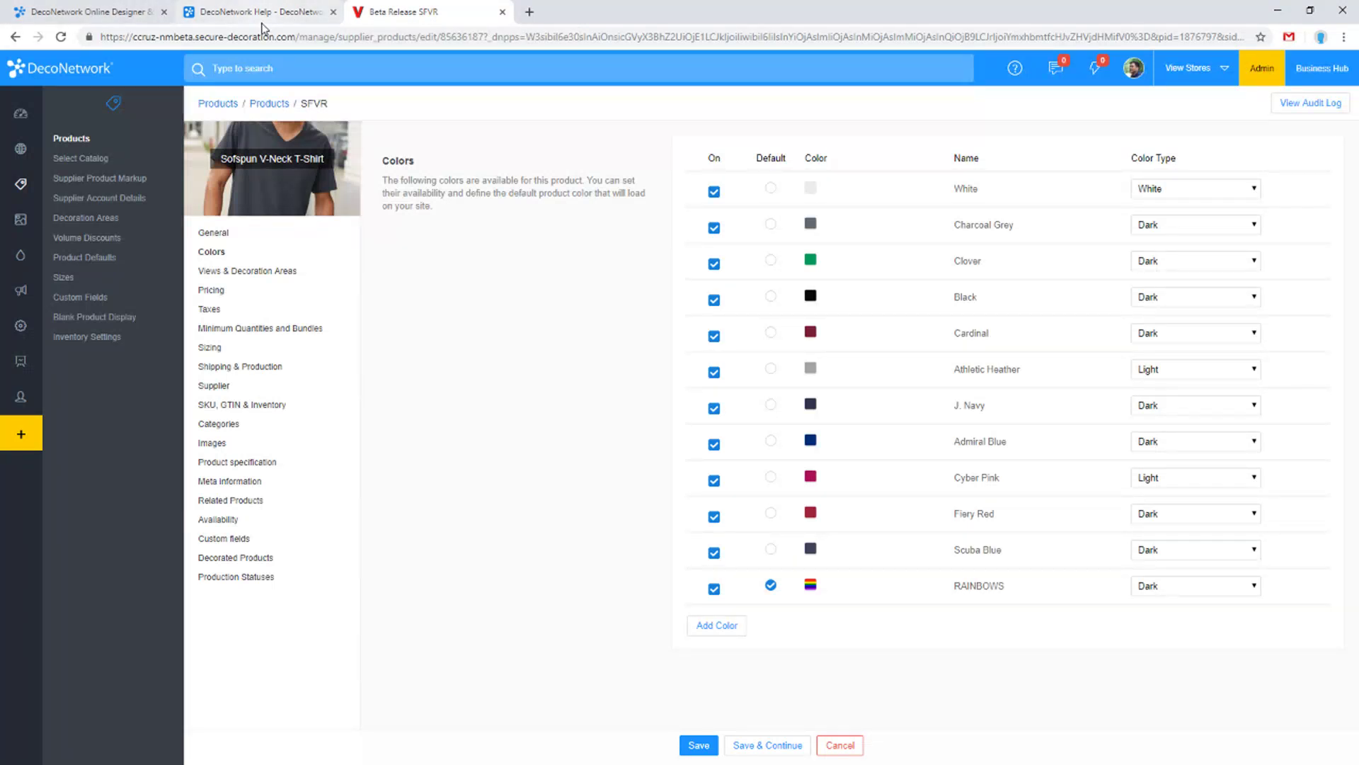
Bring up the DecoNetwork Version 8.012 release notes and close their browser tab
click(263, 18)
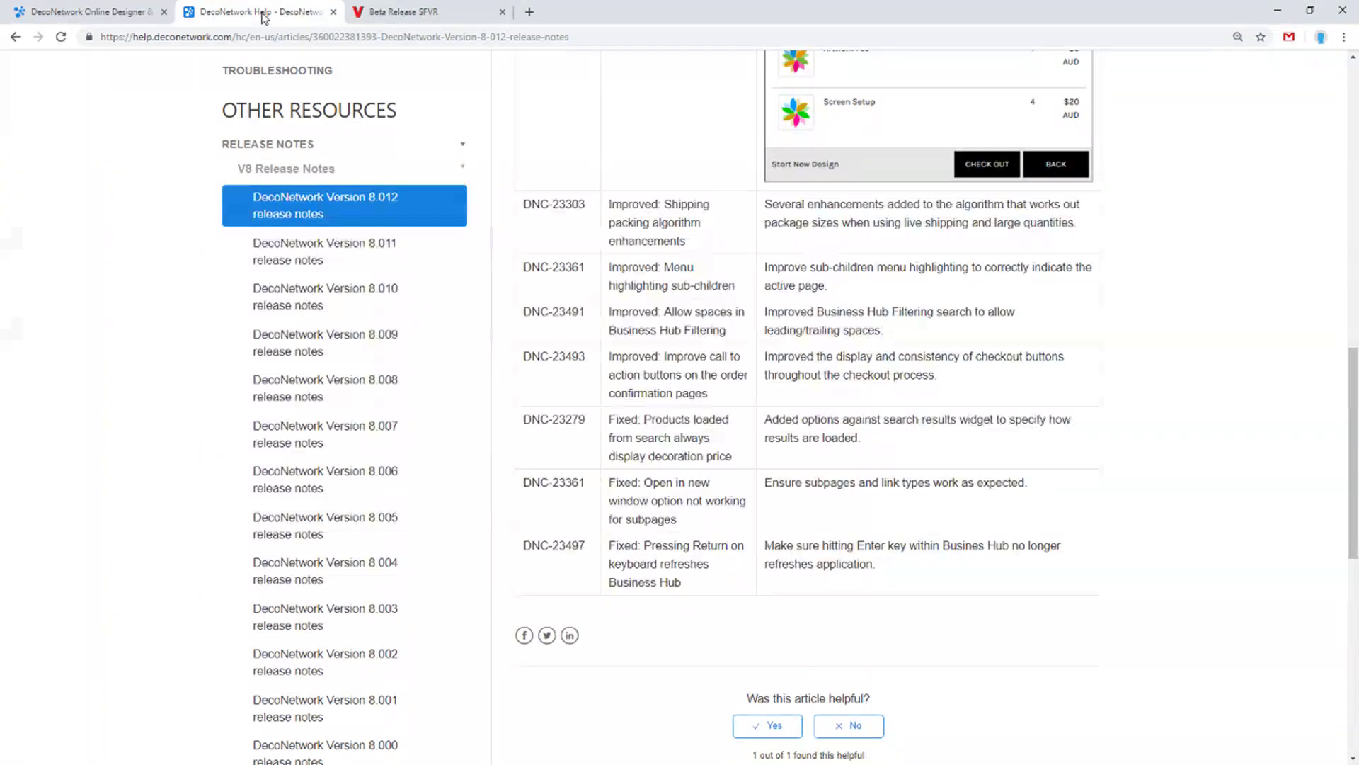
click(333, 13)
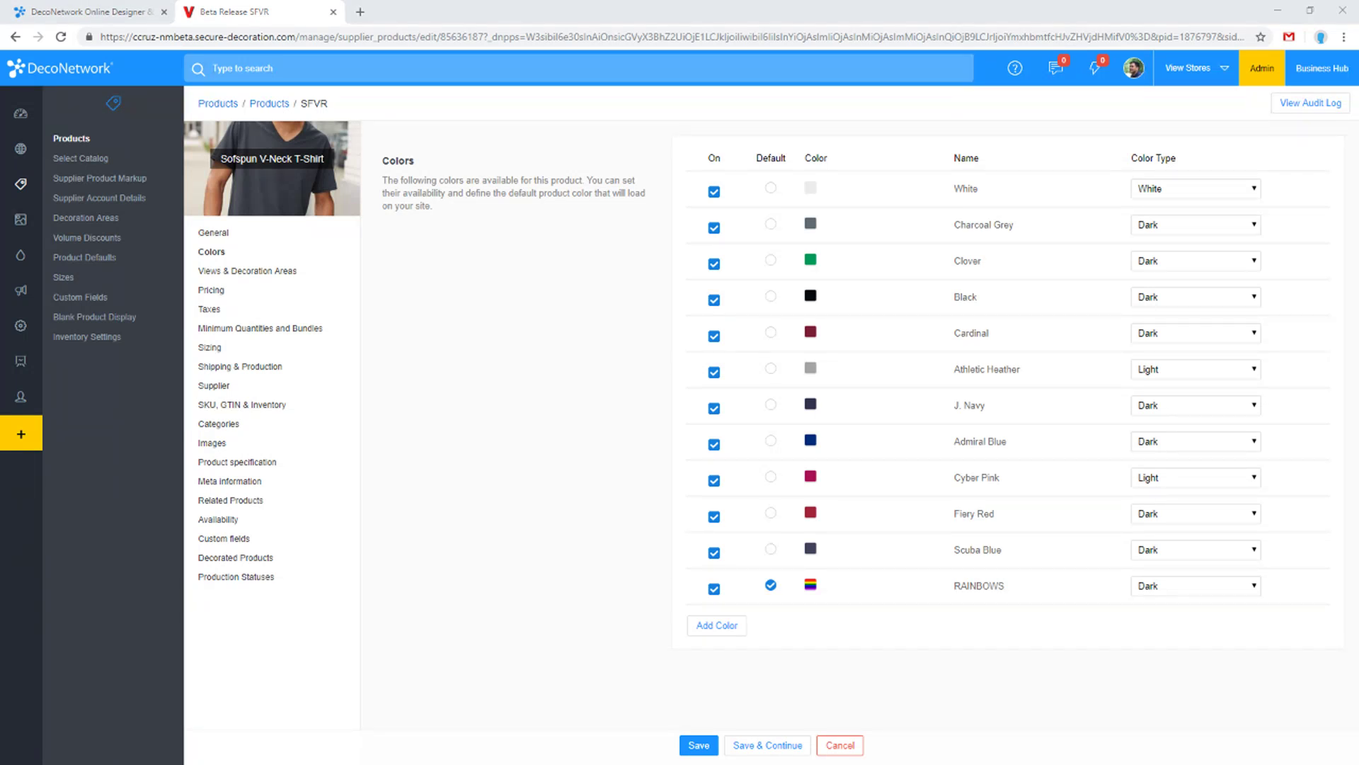
Open the Beta Release website's management area and view its storefront in a new browser tab
click(25, 151)
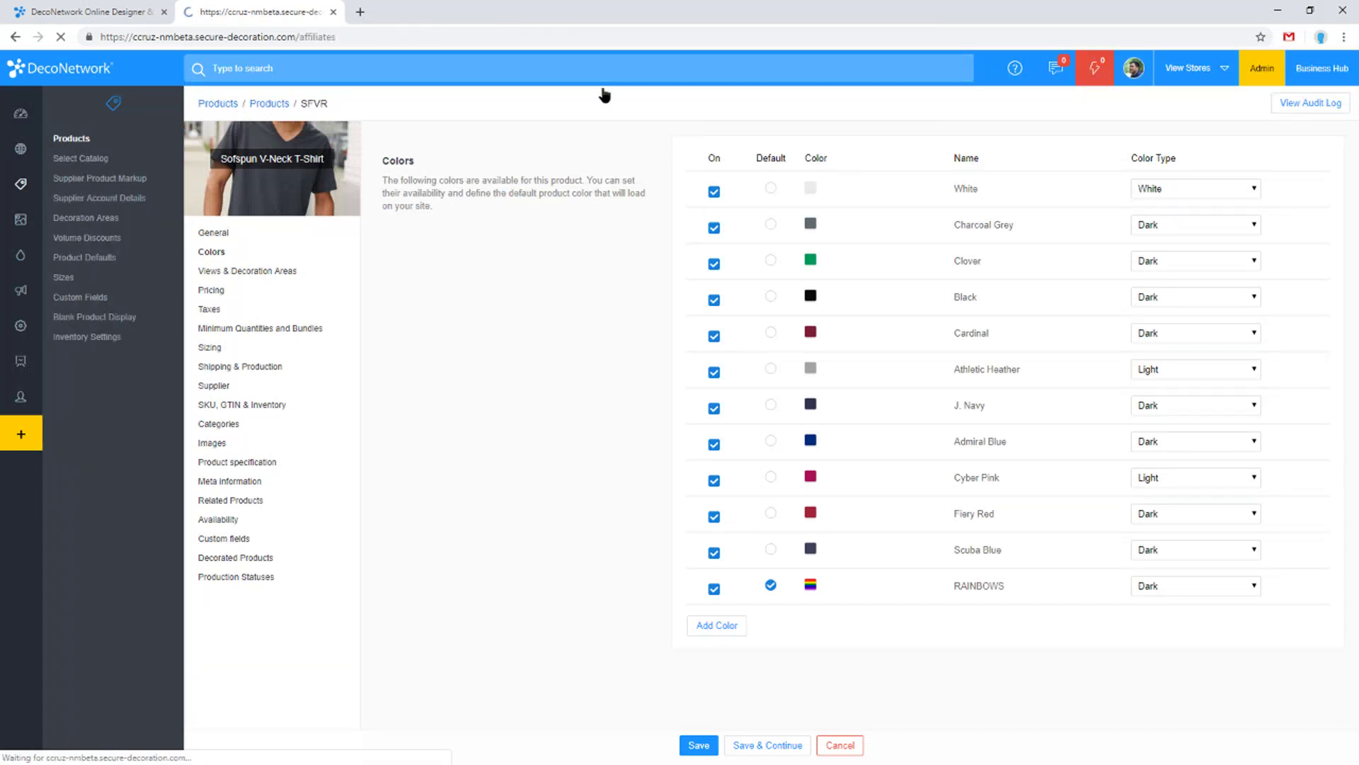
click(283, 439)
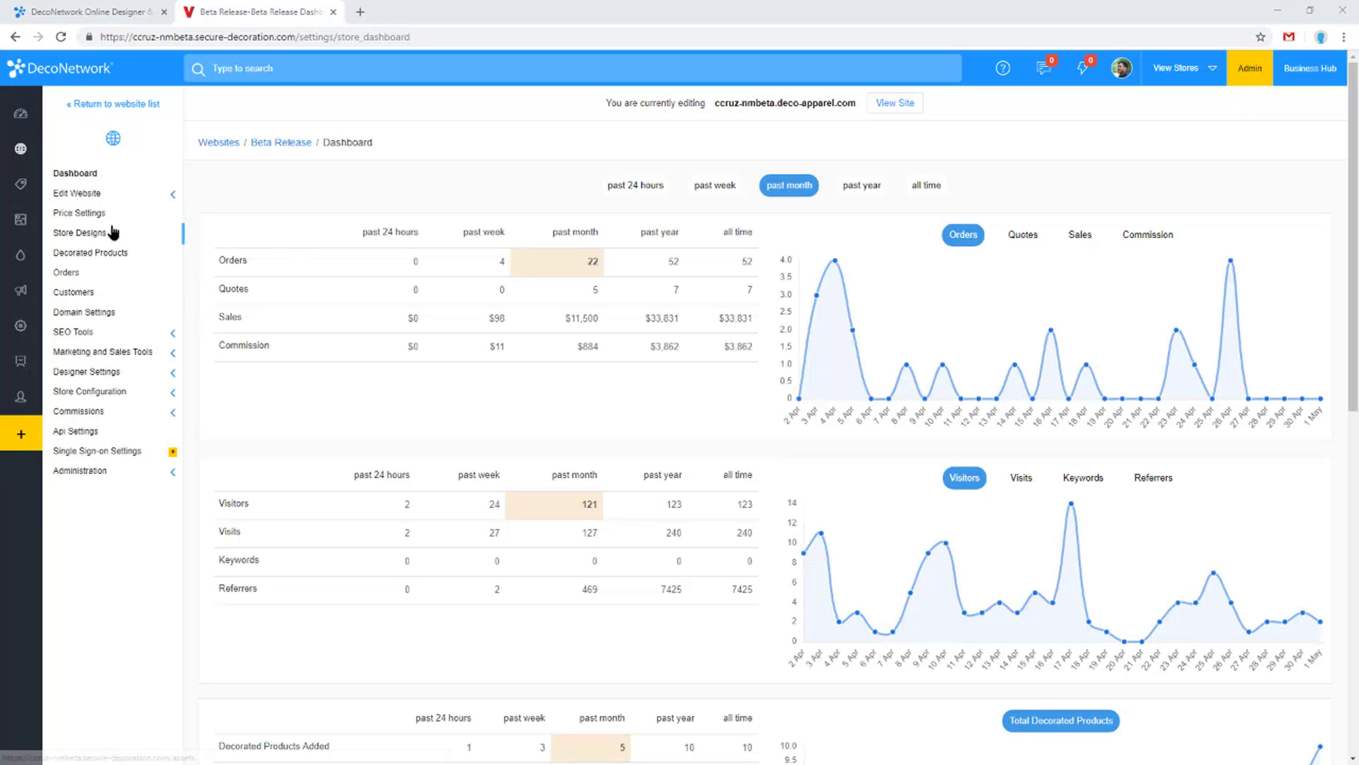
click(106, 254)
middle_click(895, 103)
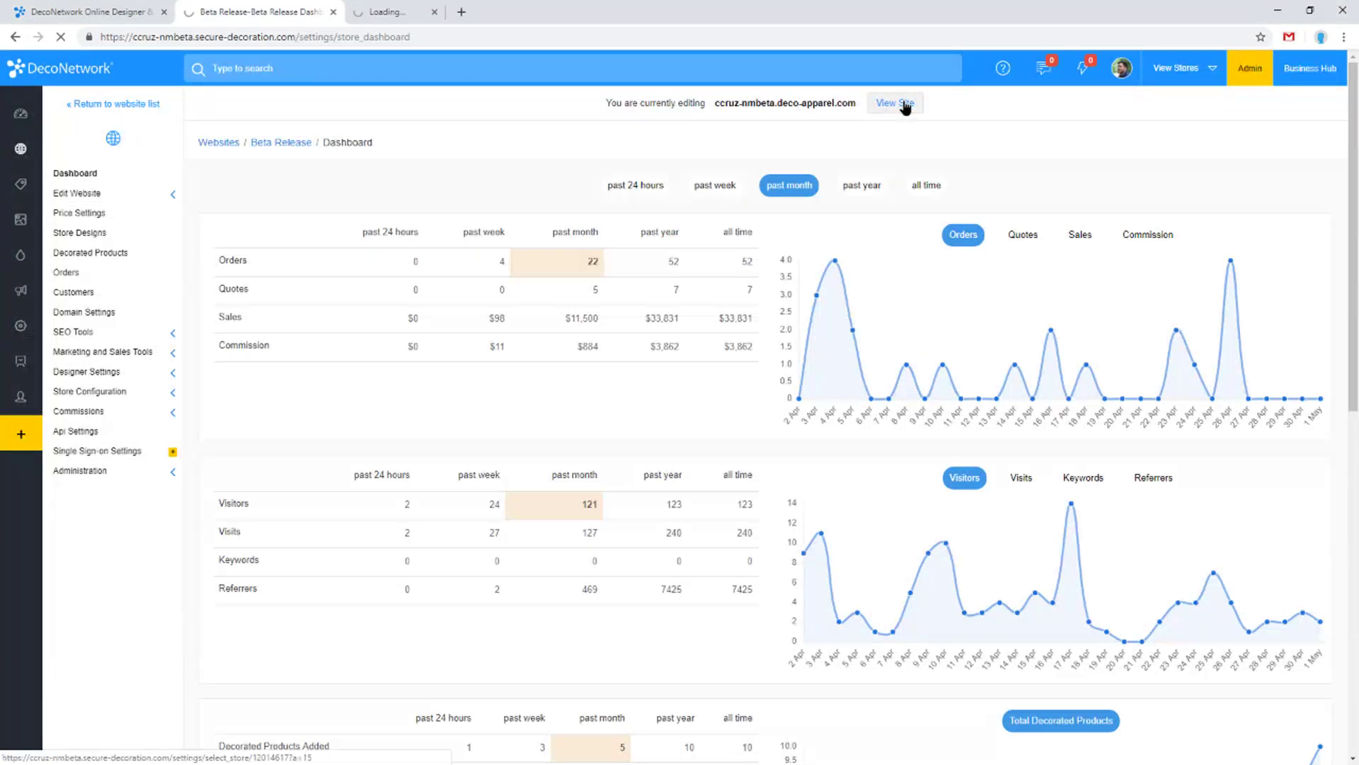
Open the Jersey Example product from the Beta Release storefront's product list and examine its editable text fields
click(433, 8)
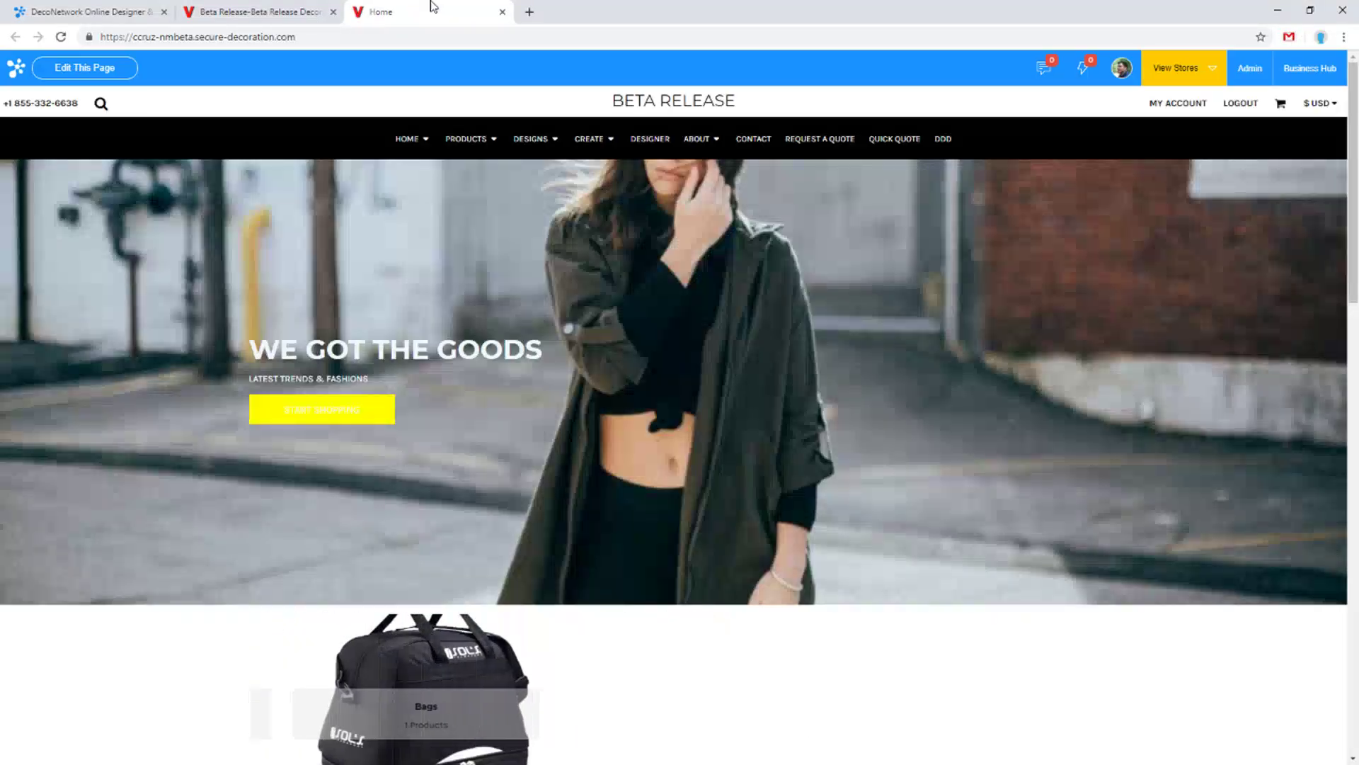
click(470, 139)
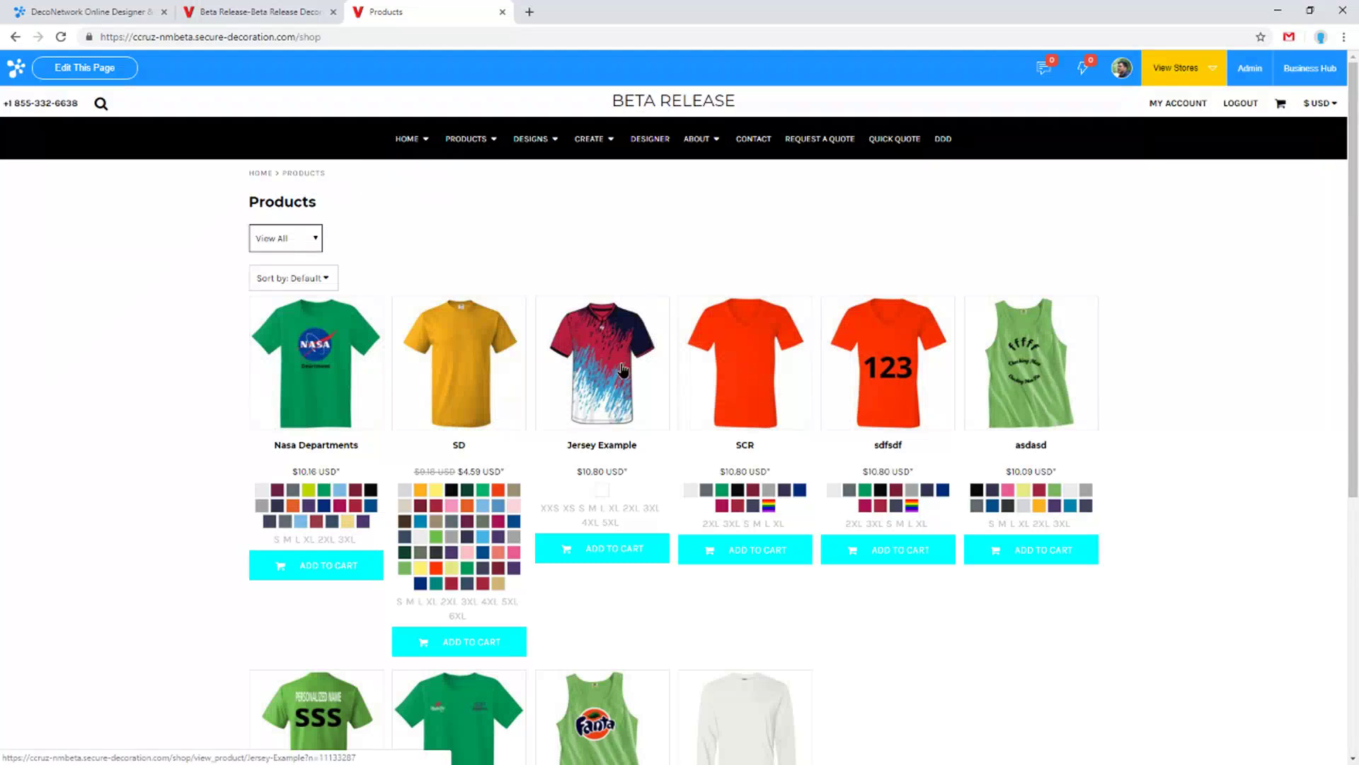
click(621, 367)
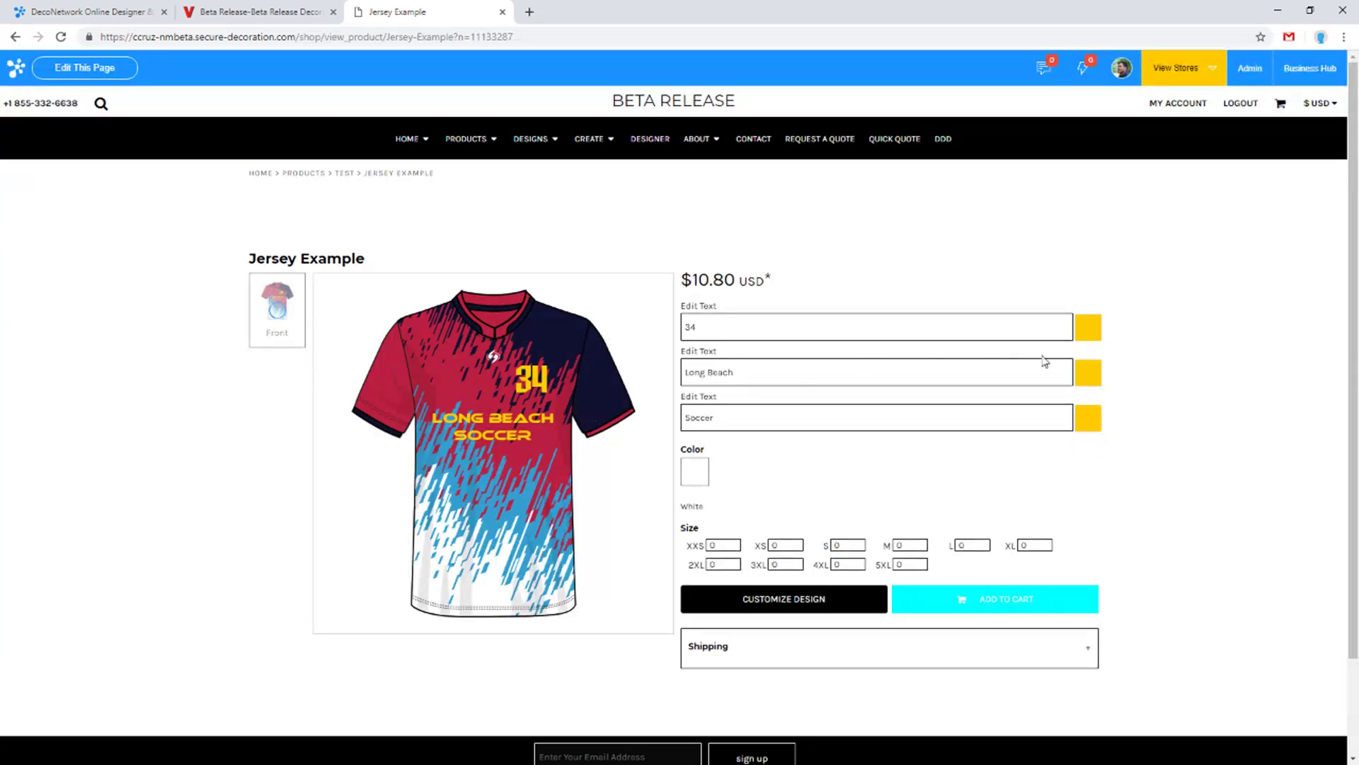
drag(764, 370, 636, 378)
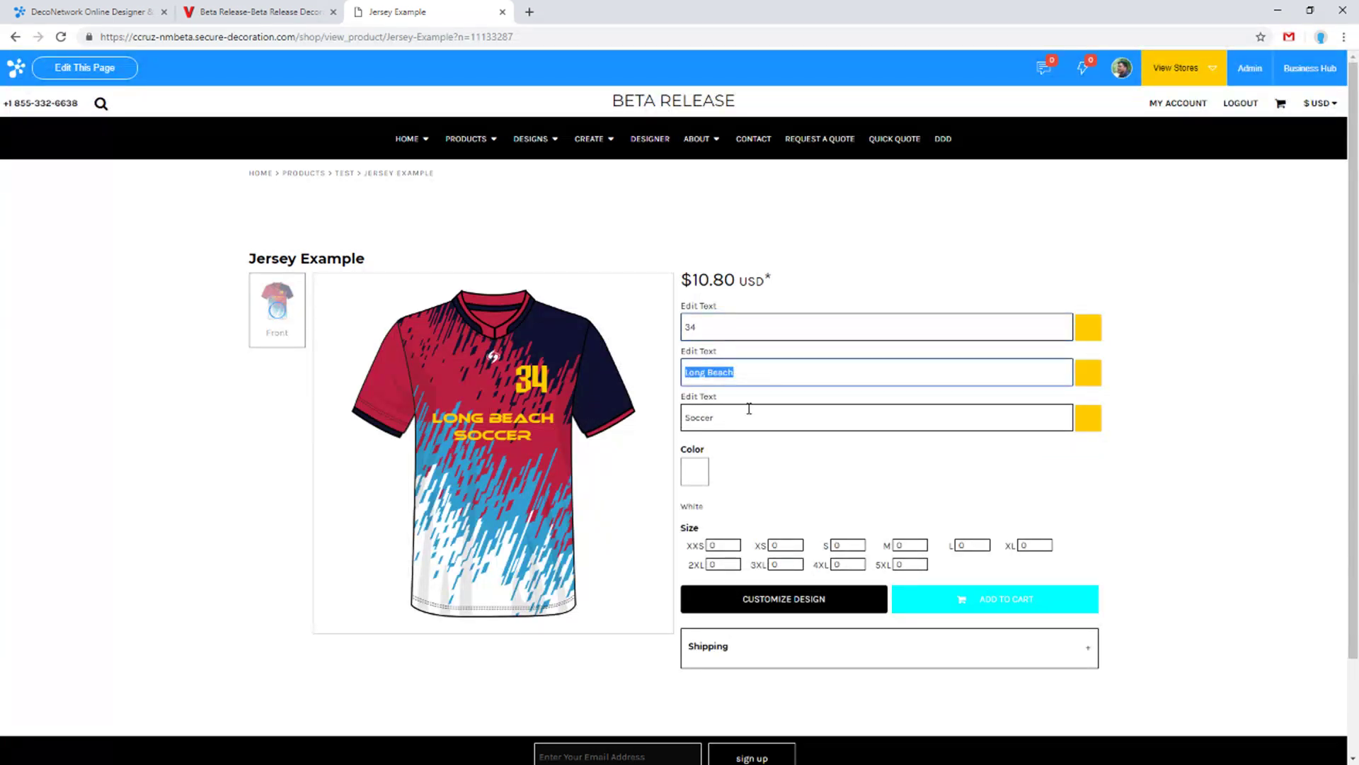
drag(749, 408, 669, 414)
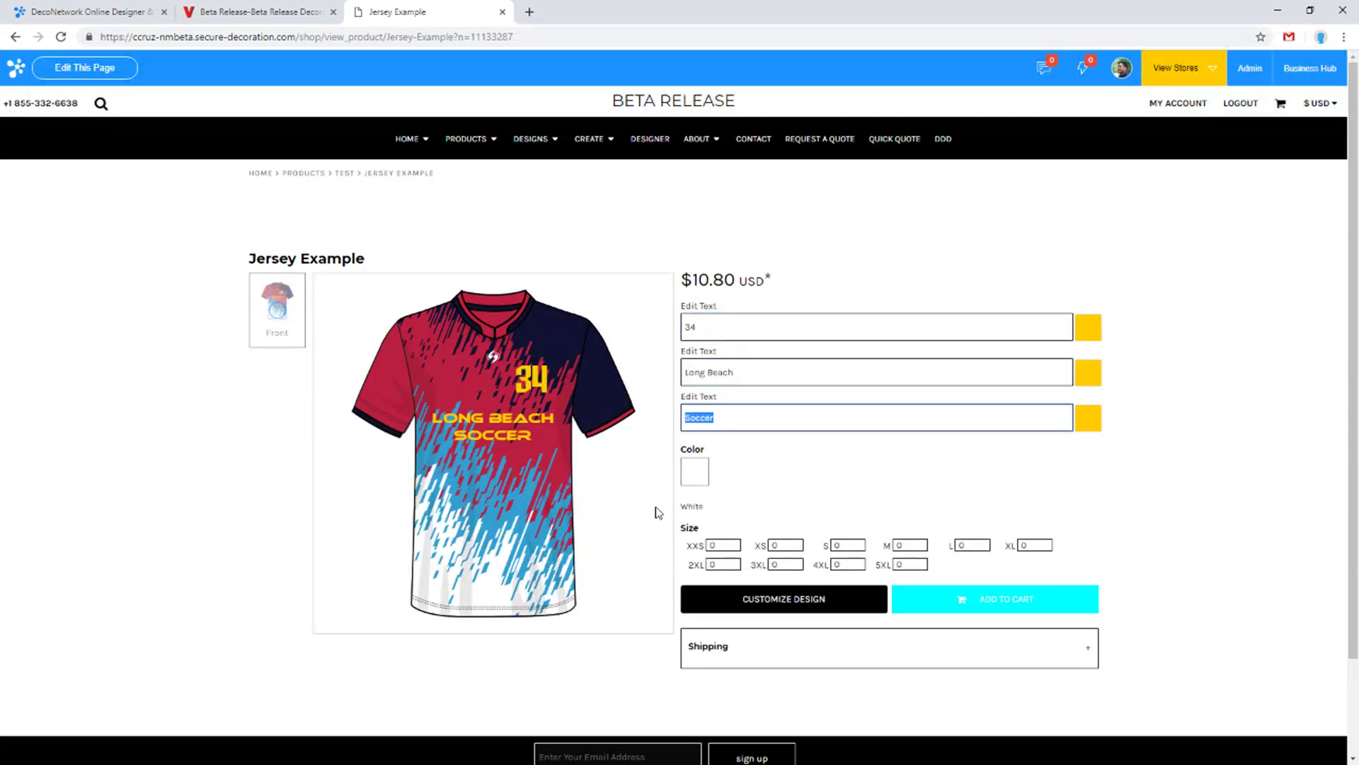
Customize the Jersey Example design, switch to its Jersey area and align the jersey artwork with the shirt outline
click(770, 599)
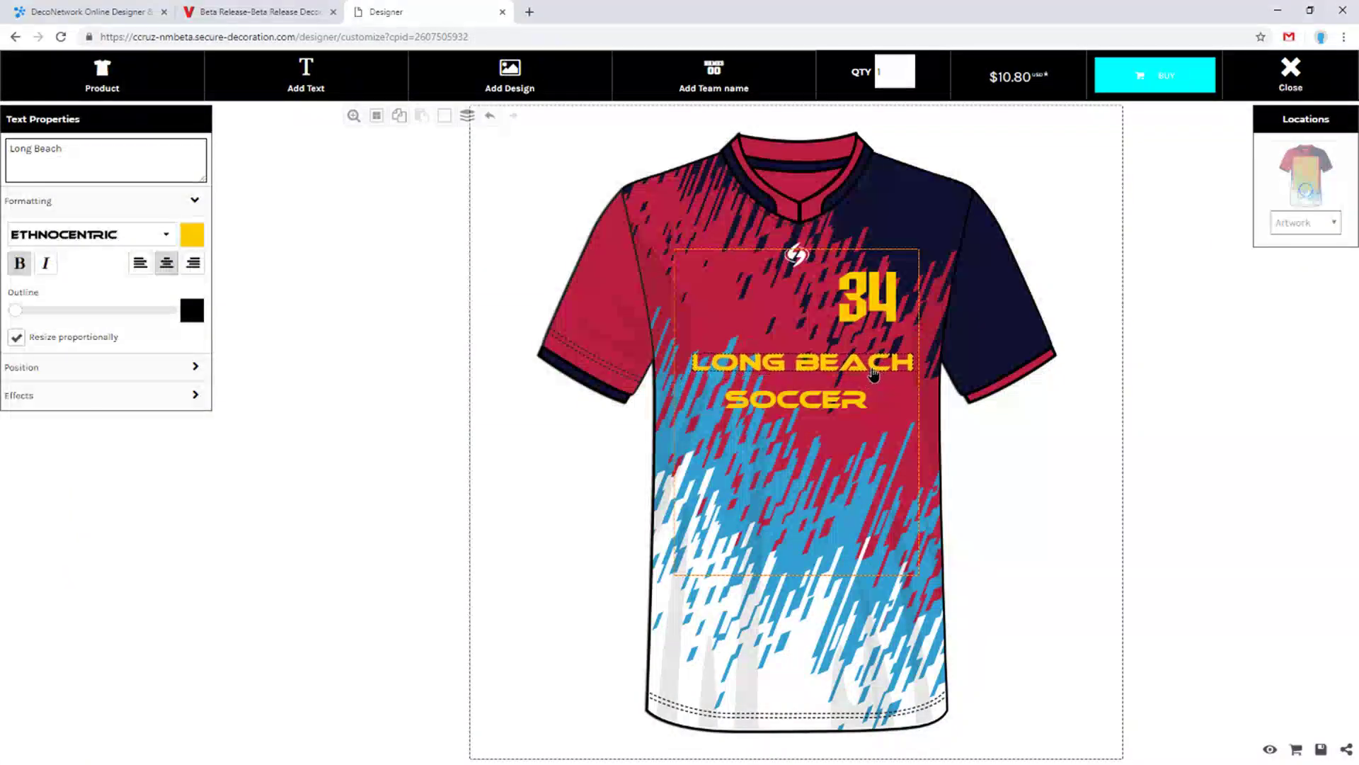
click(1321, 224)
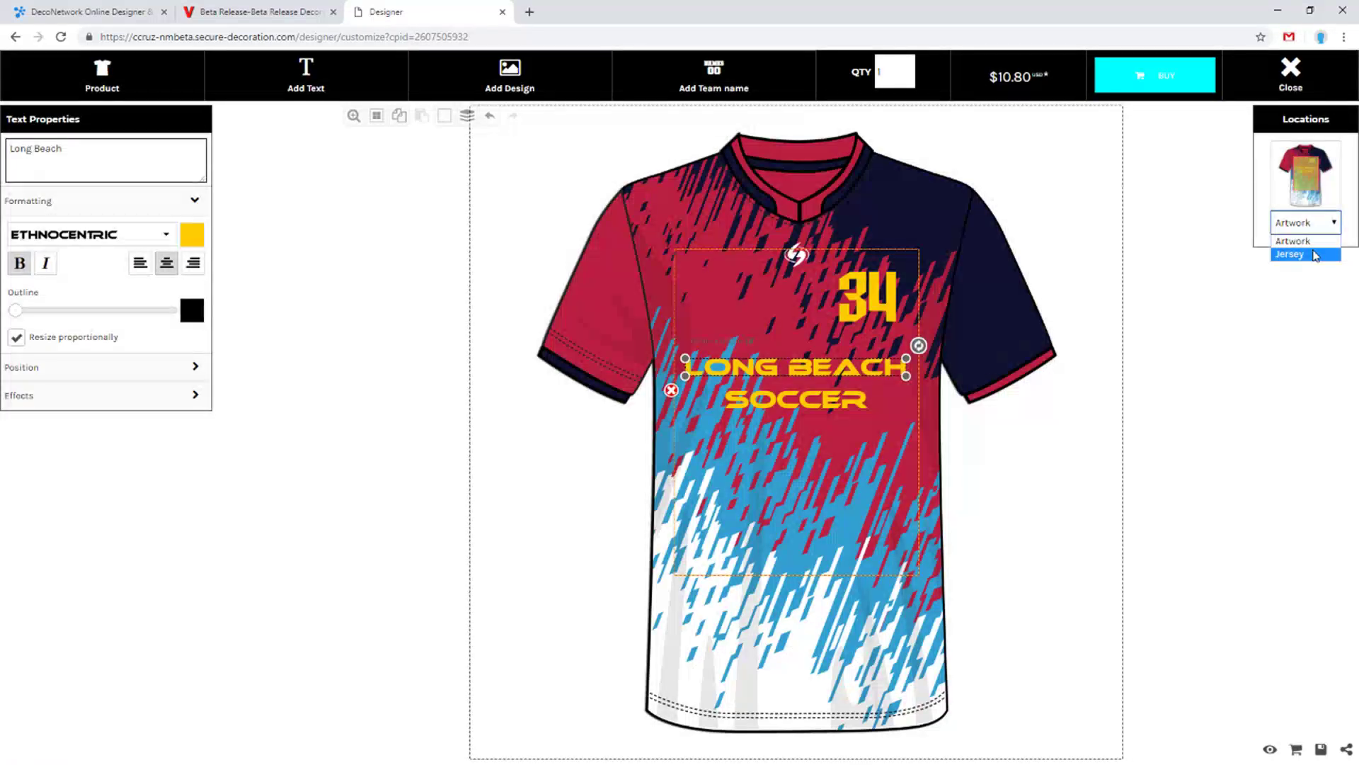
click(1314, 254)
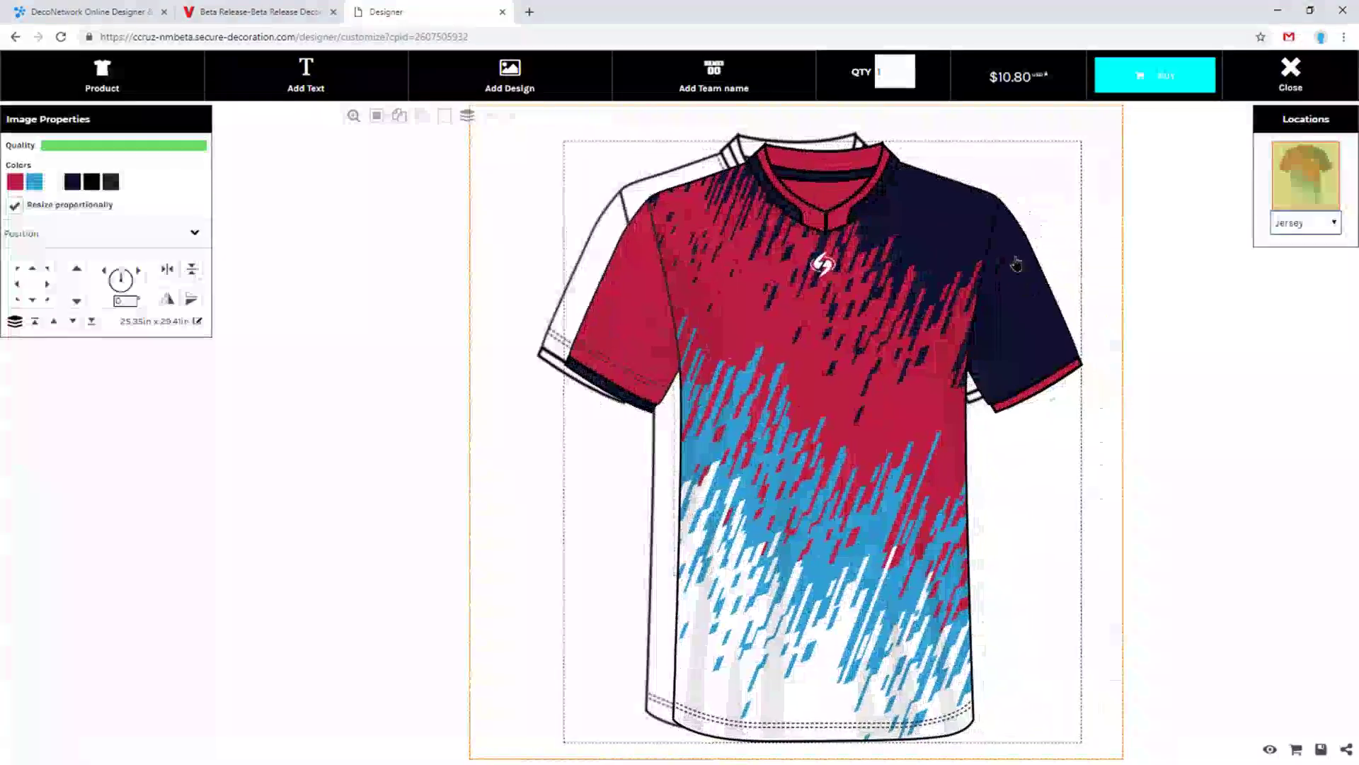
drag(989, 253, 967, 276)
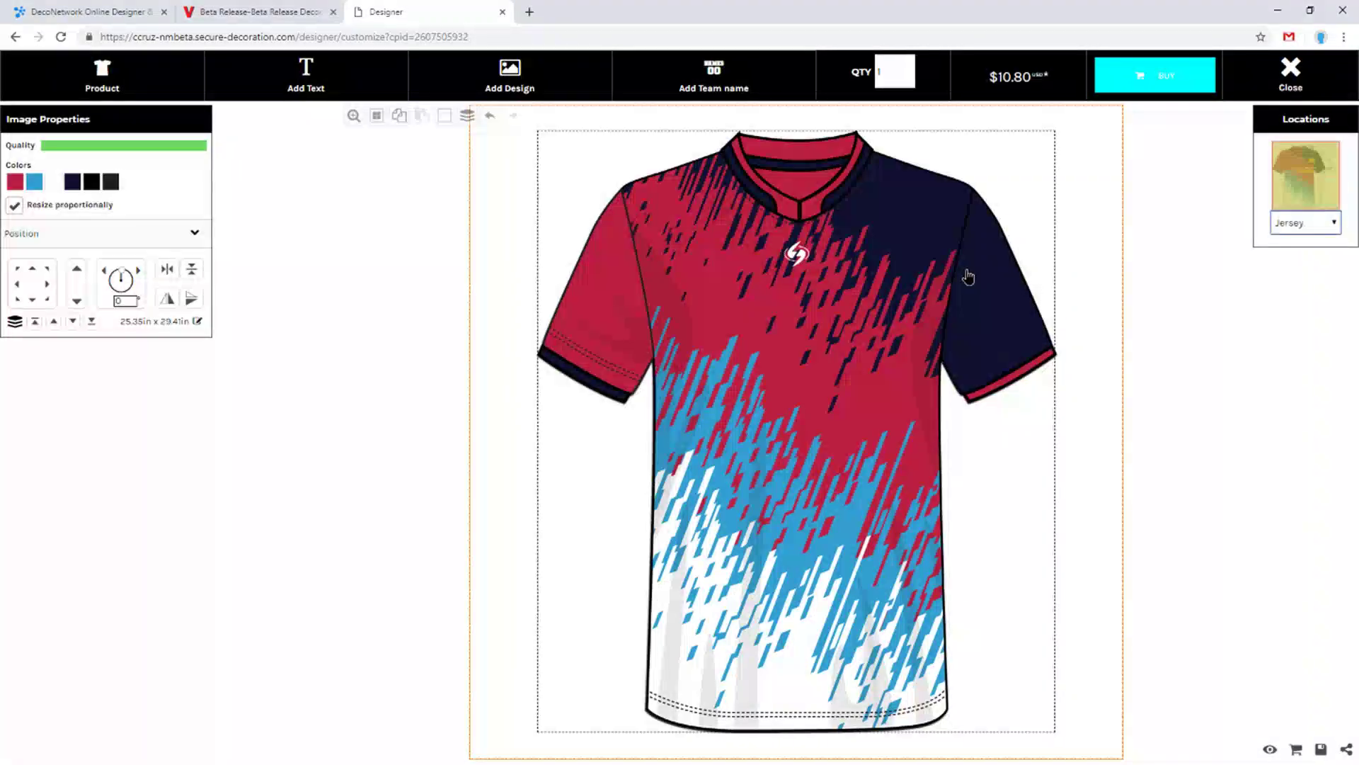
Recolor the jersey artwork's red areas lime green with a custom color, trying several blue and green shades first
click(15, 182)
drag(152, 254, 191, 259)
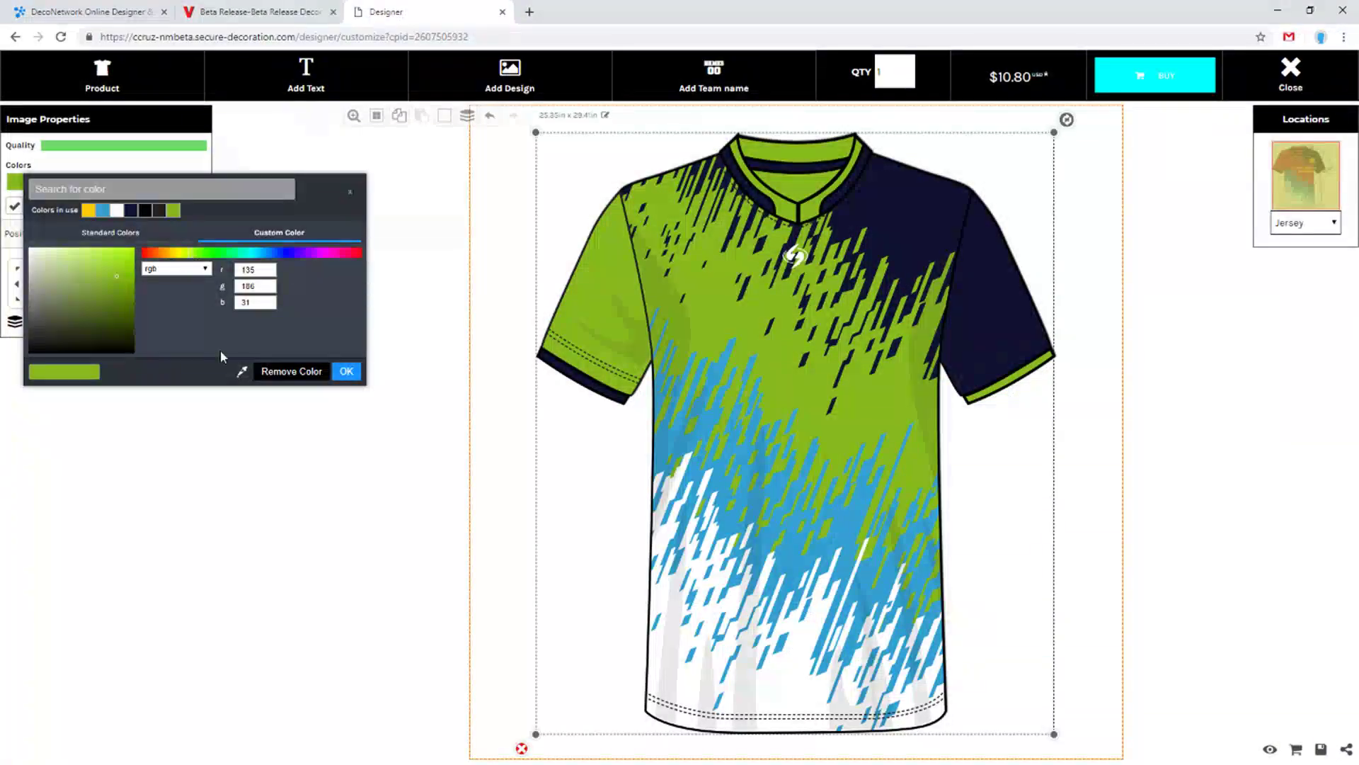
click(102, 211)
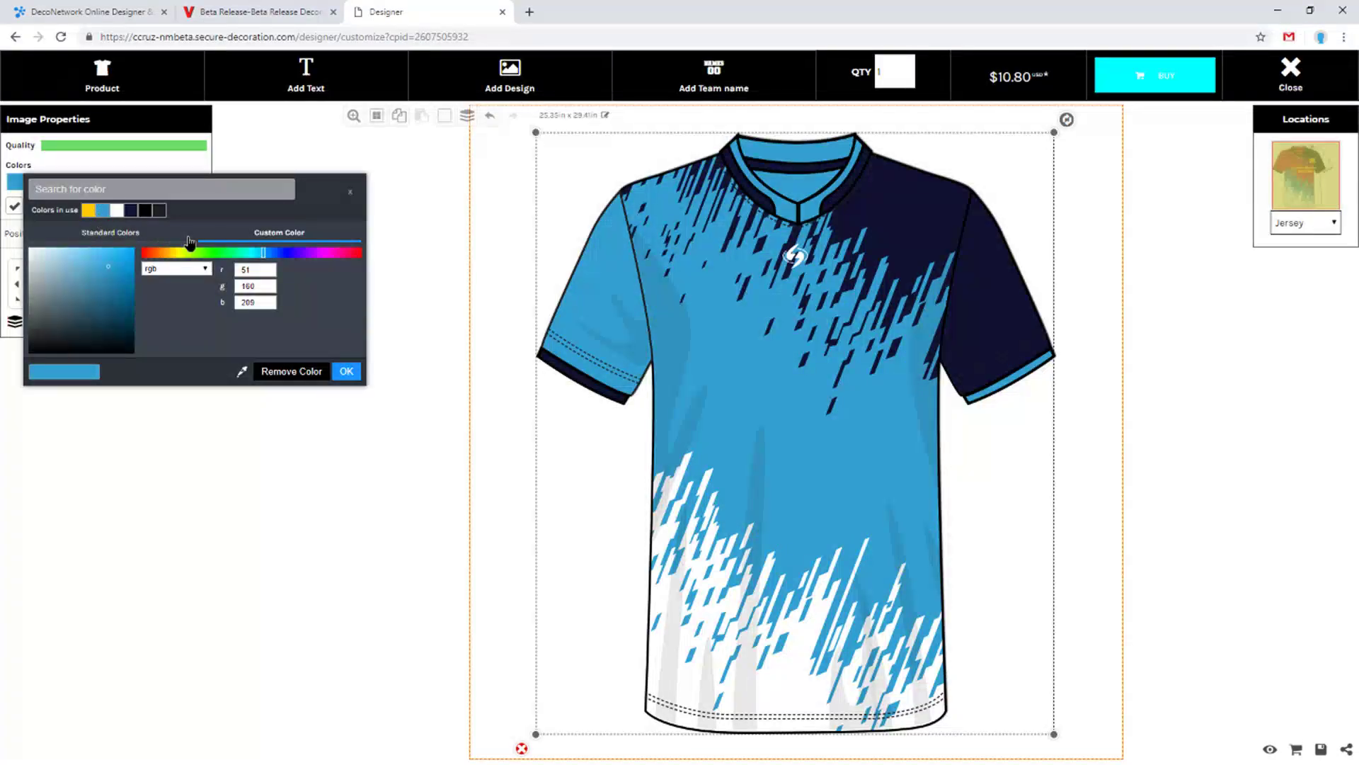
click(87, 209)
click(210, 252)
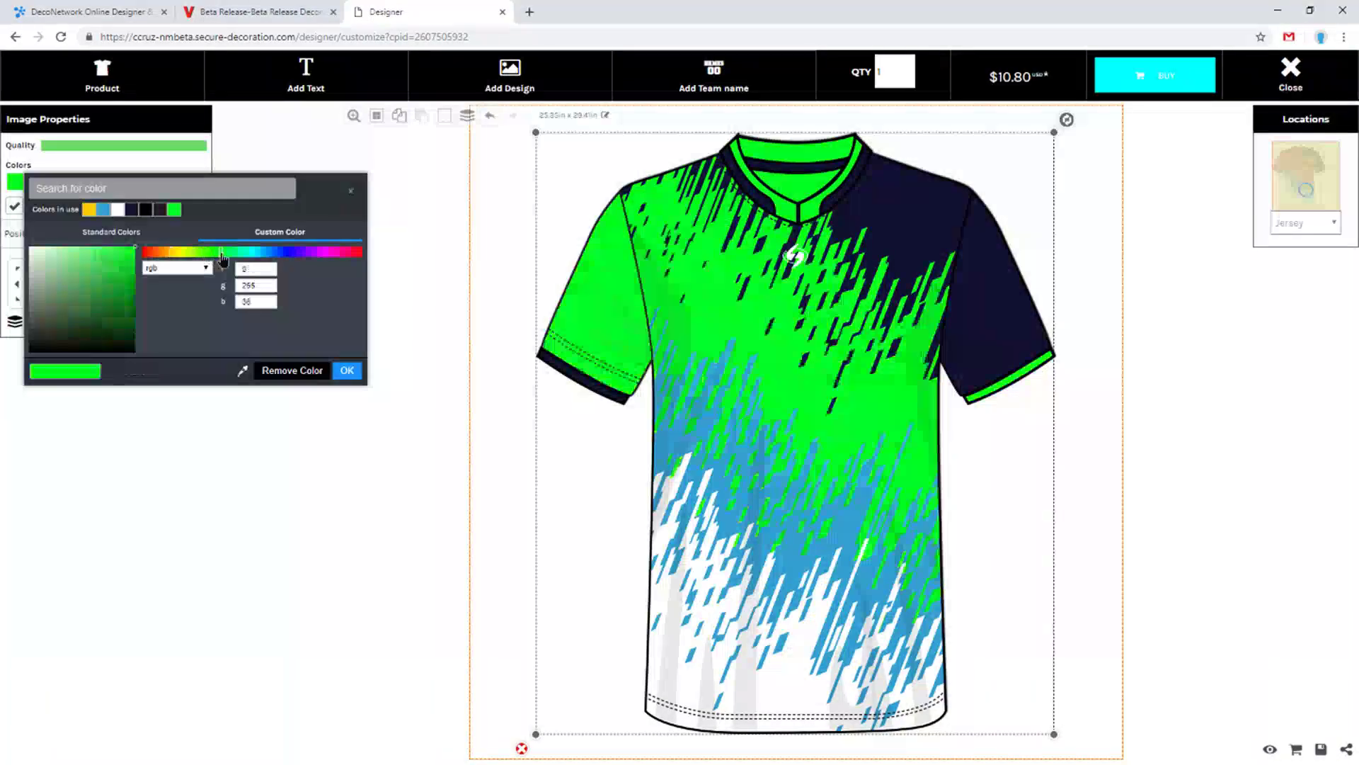
click(102, 209)
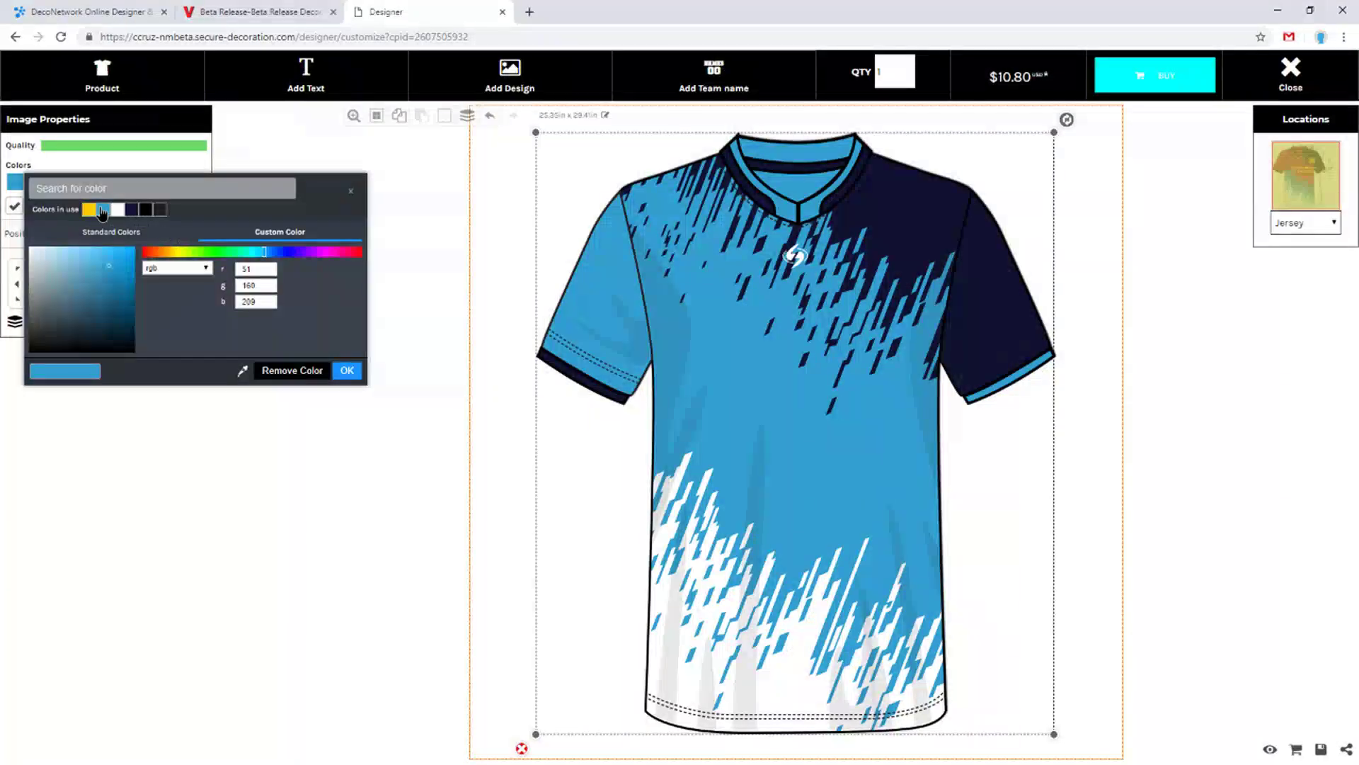
click(244, 252)
click(189, 253)
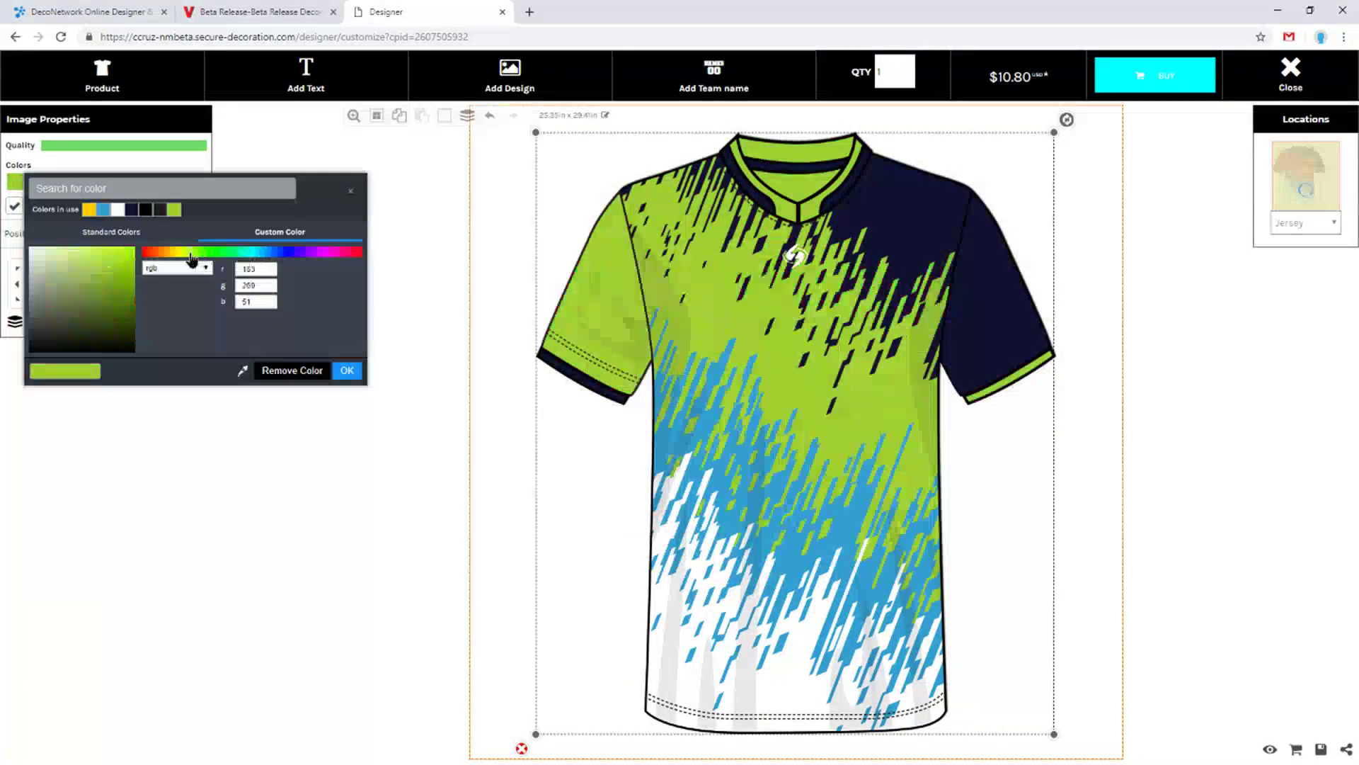
click(347, 370)
Recolor the jersey artwork's light blue areas pink with a custom color
click(35, 182)
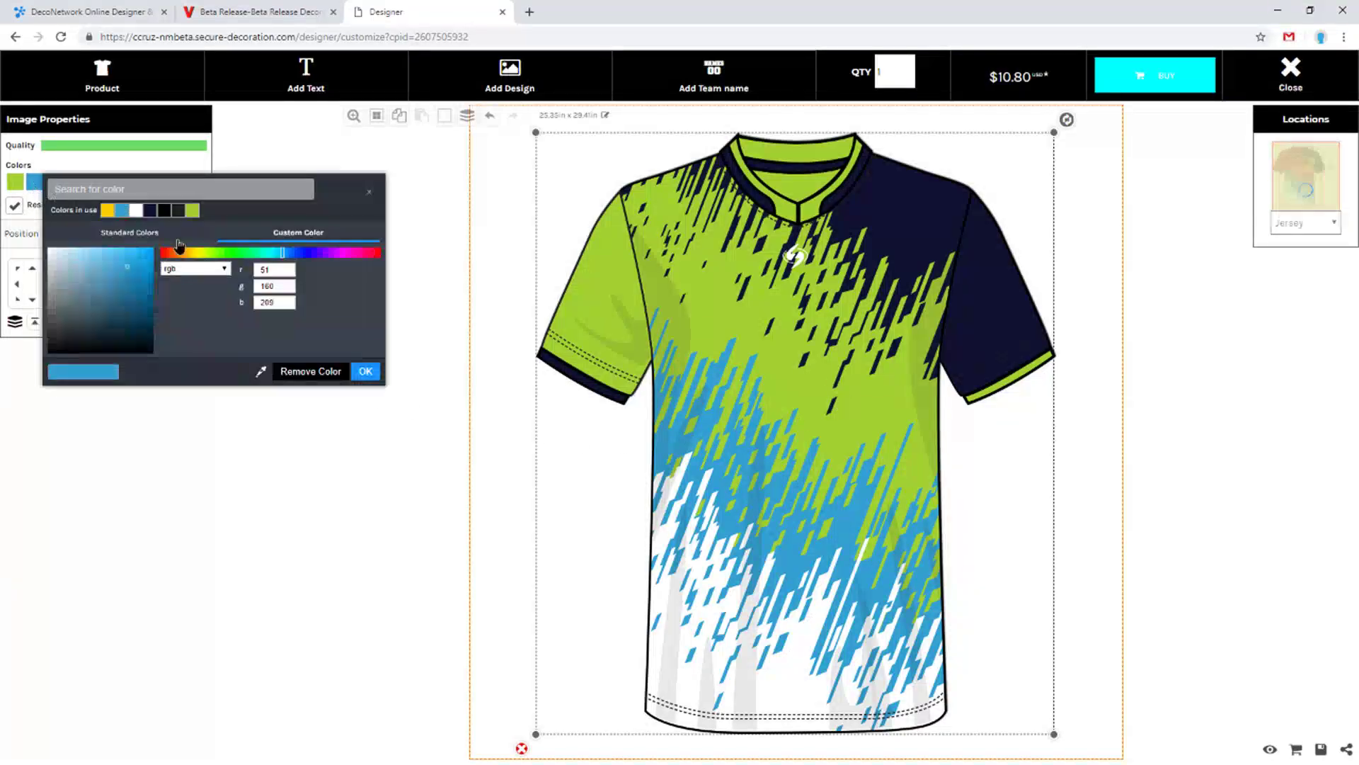
click(368, 253)
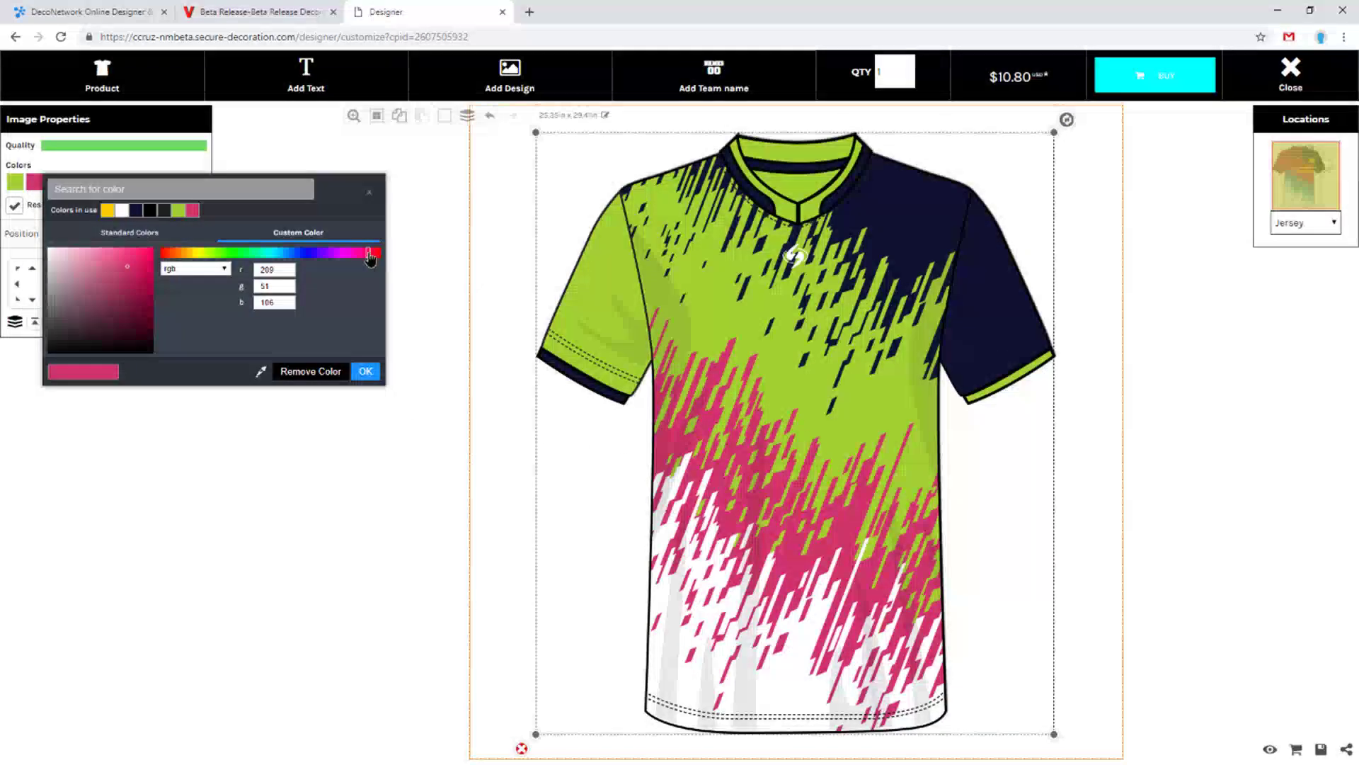
click(366, 371)
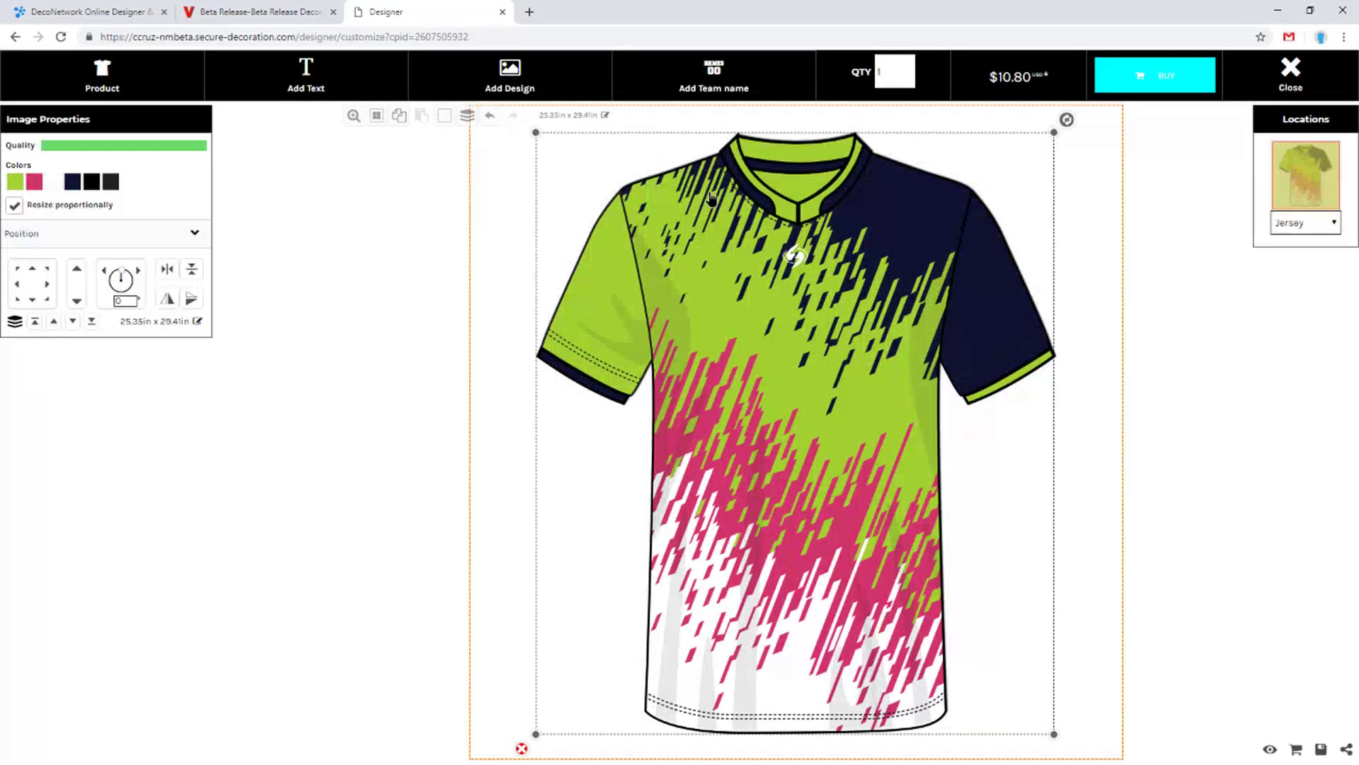
Return to the admin site and open the custom blank product 123 for editing from the fulfillment center products
click(276, 7)
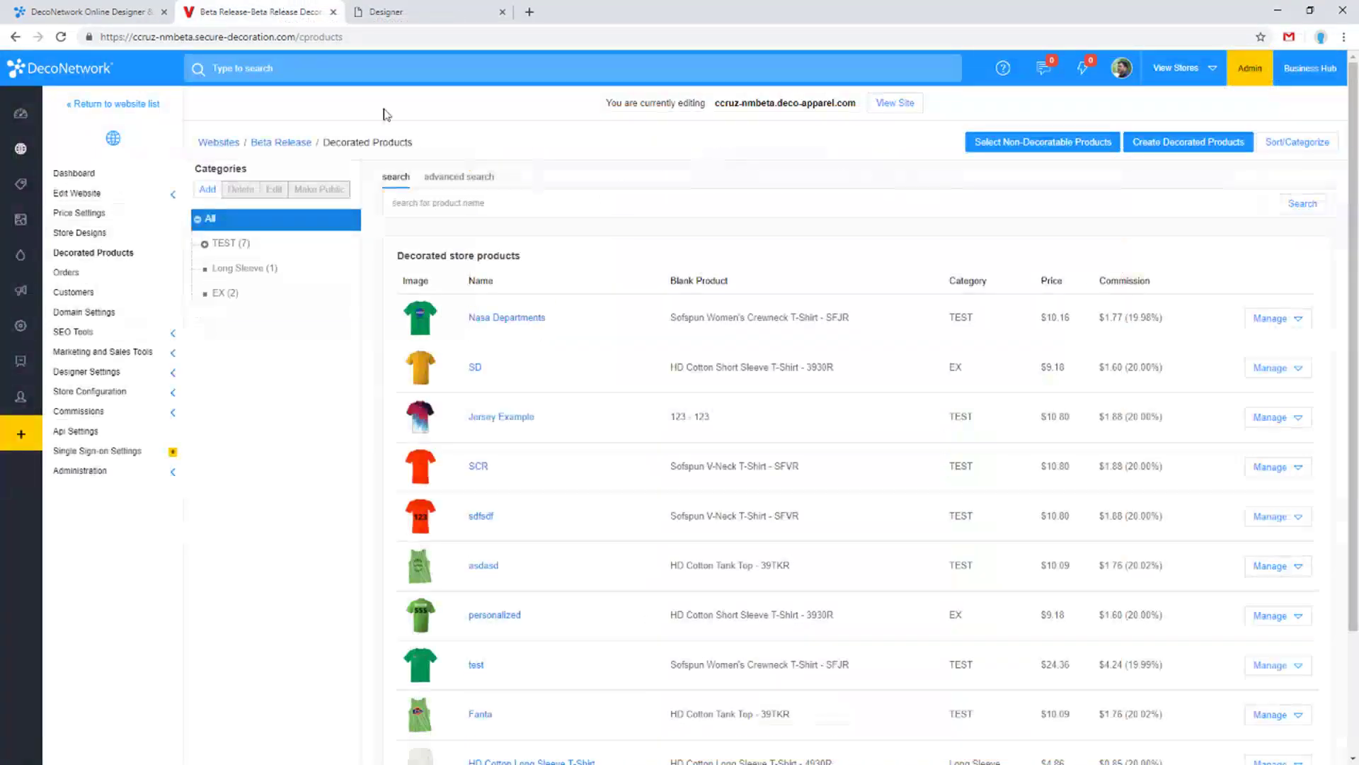
click(44, 185)
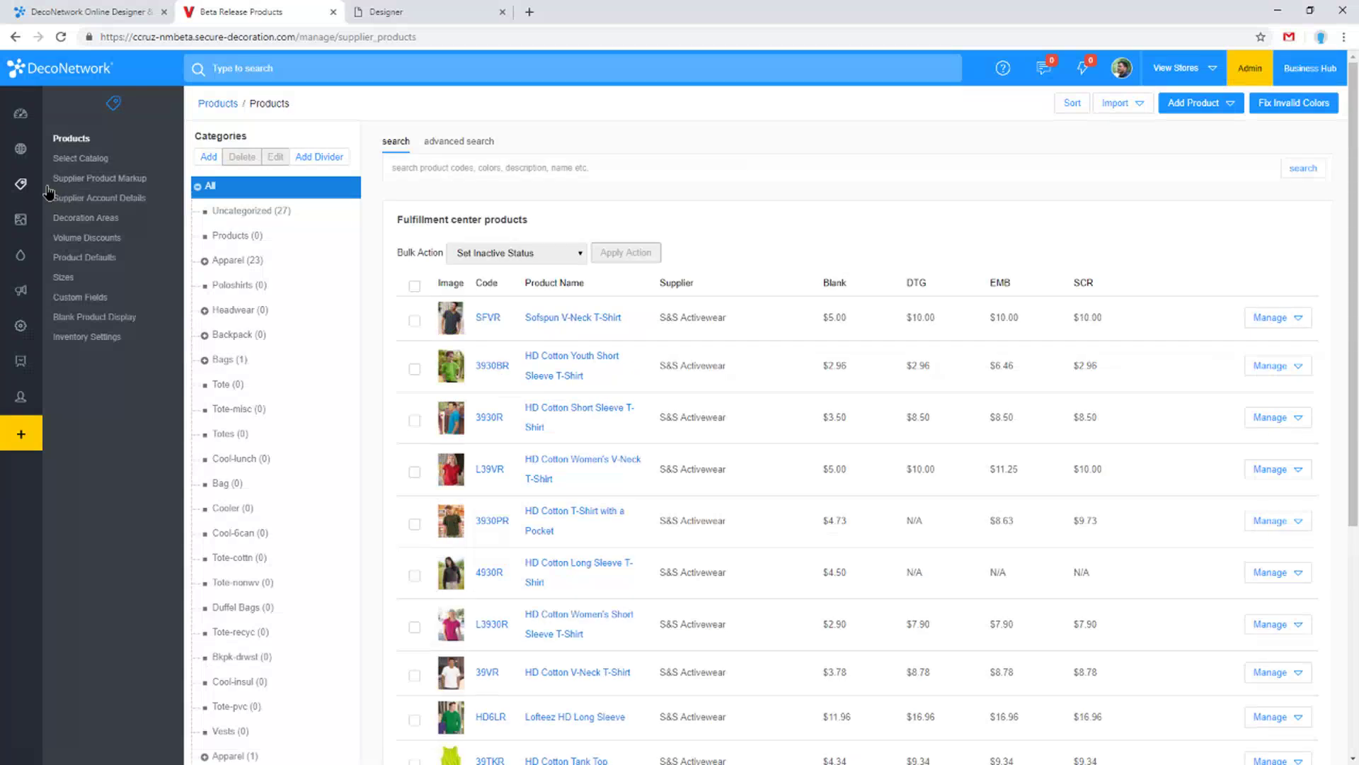
scroll(562, 536, down, 3)
scroll(562, 536, down, 3)
click(710, 699)
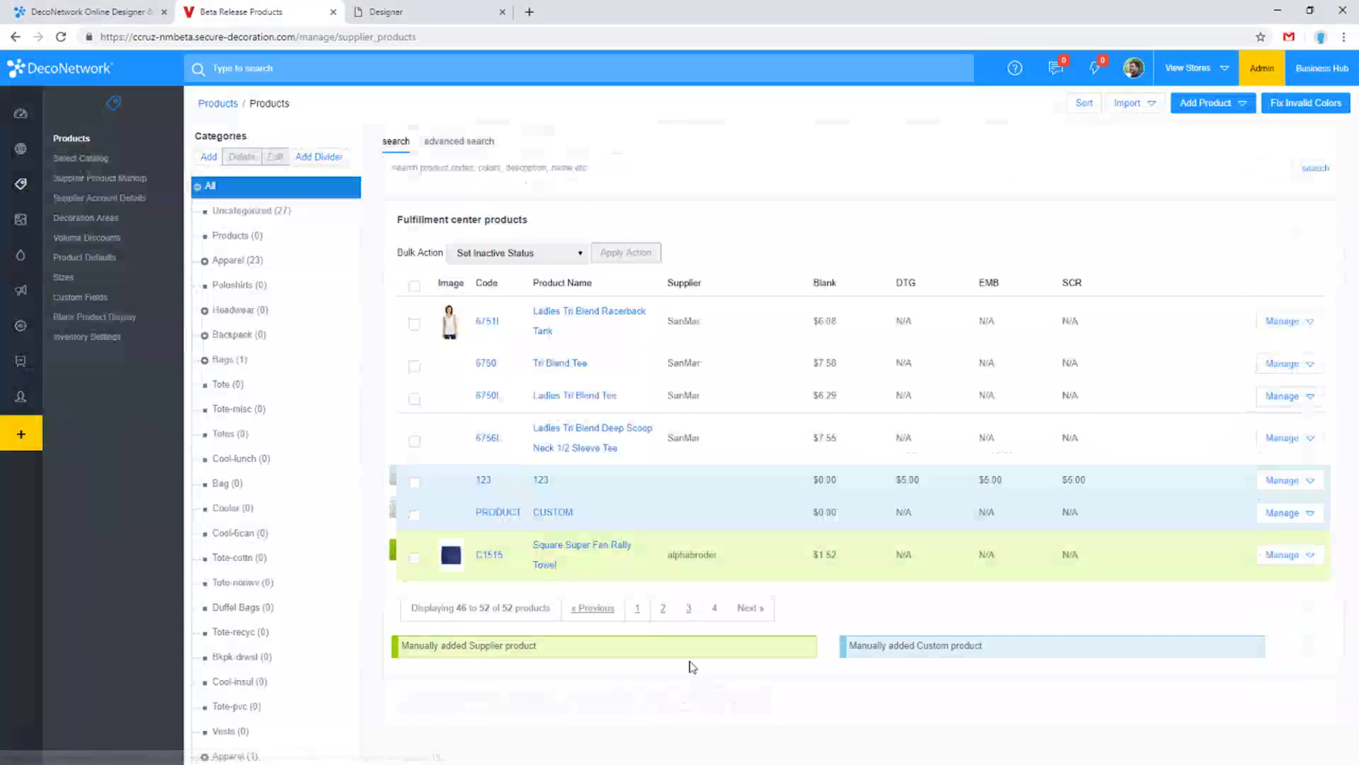
click(540, 515)
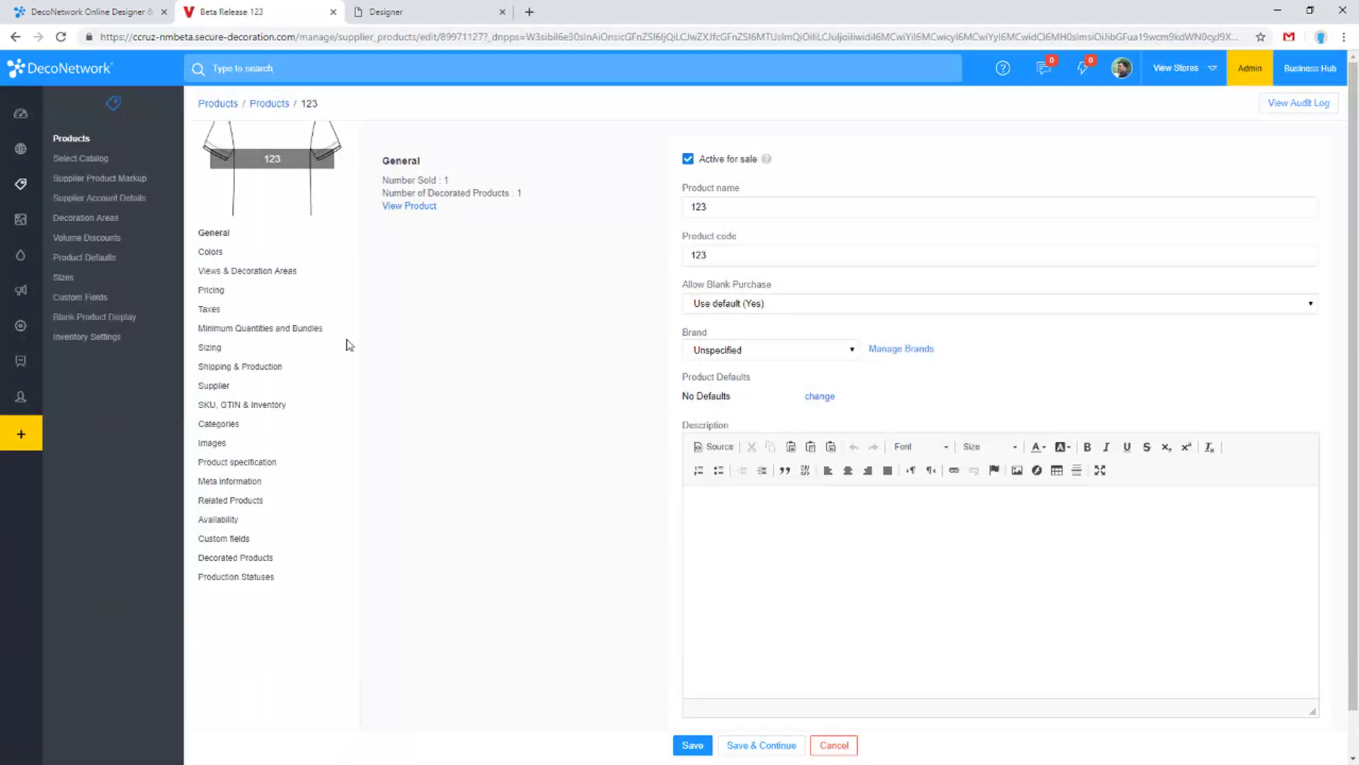
Open the Front view in product 123's views and decoration areas and examine its Jersey and Artwork areas
click(255, 270)
click(479, 439)
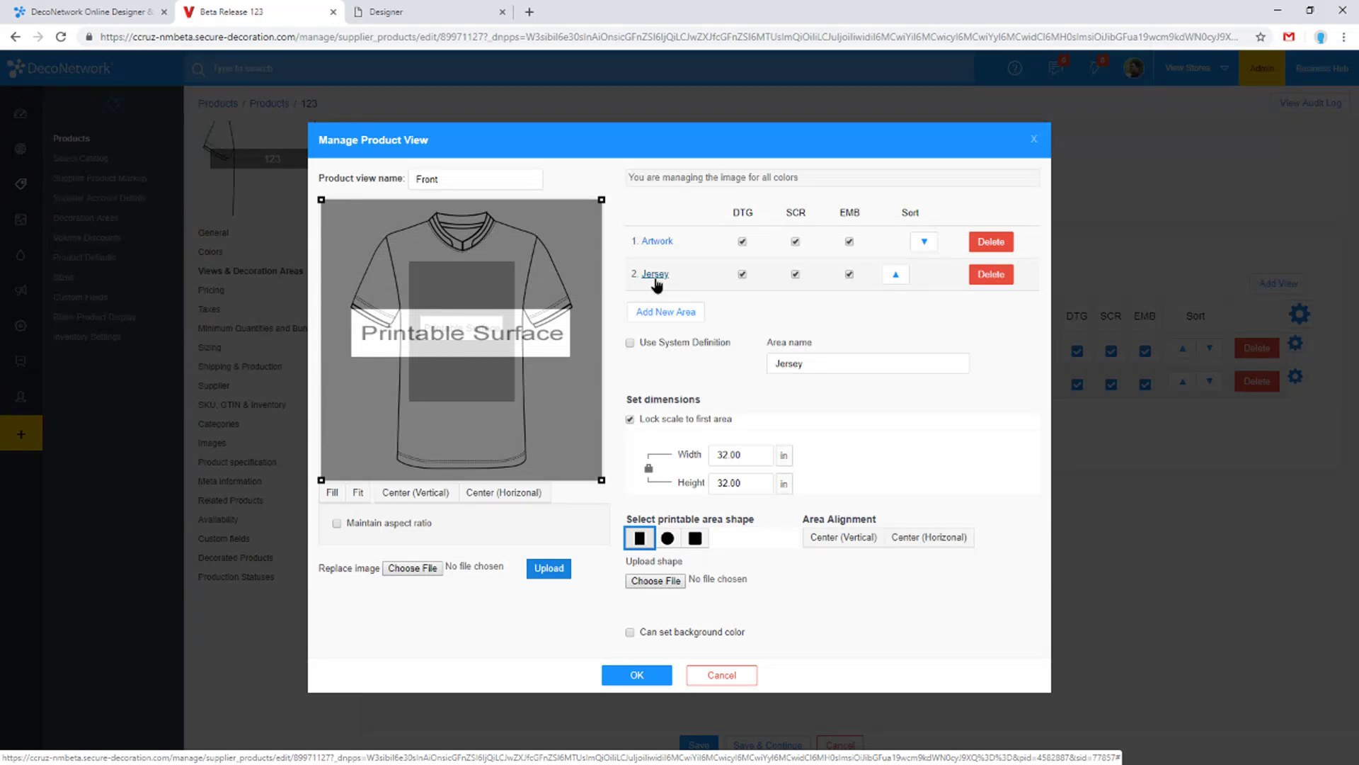
click(664, 242)
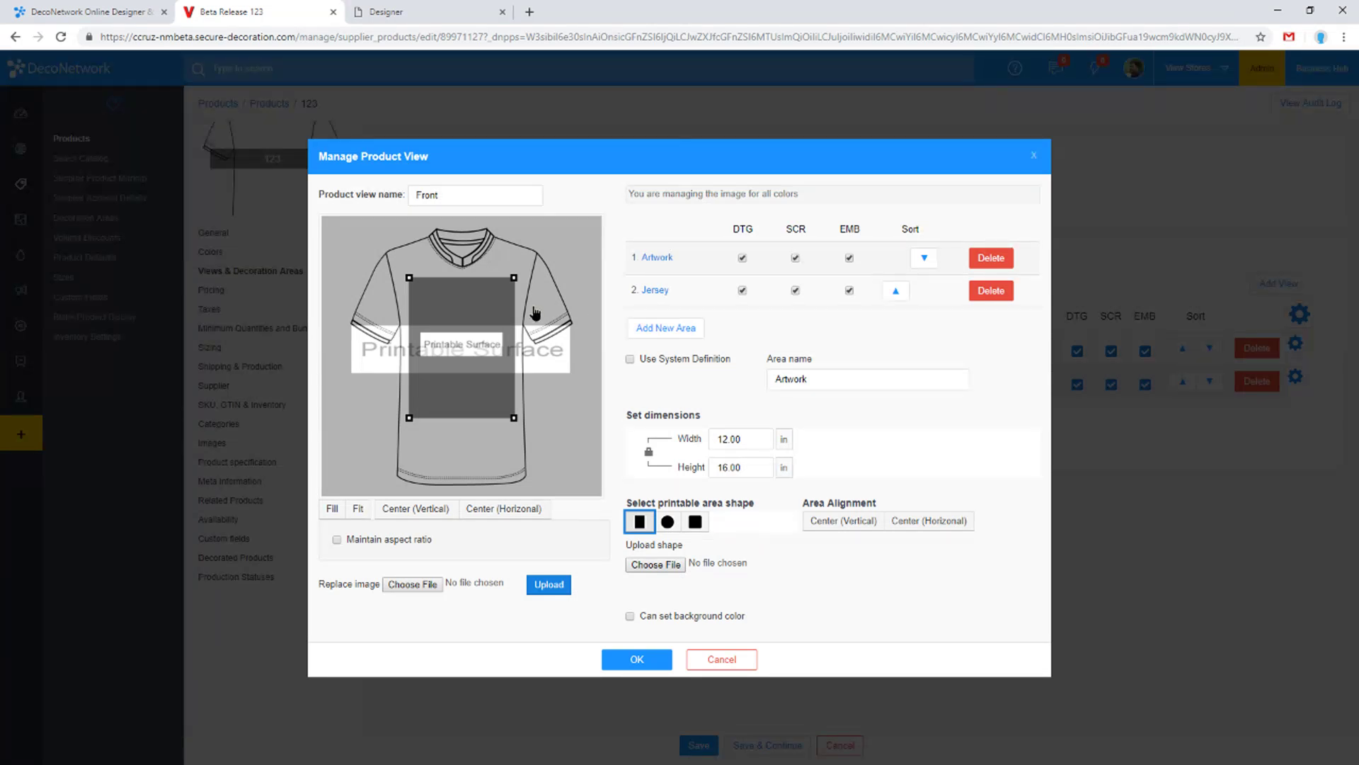
Try enlarging the Artwork area to cover the whole shirt, and discard the view changes
drag(514, 278, 585, 234)
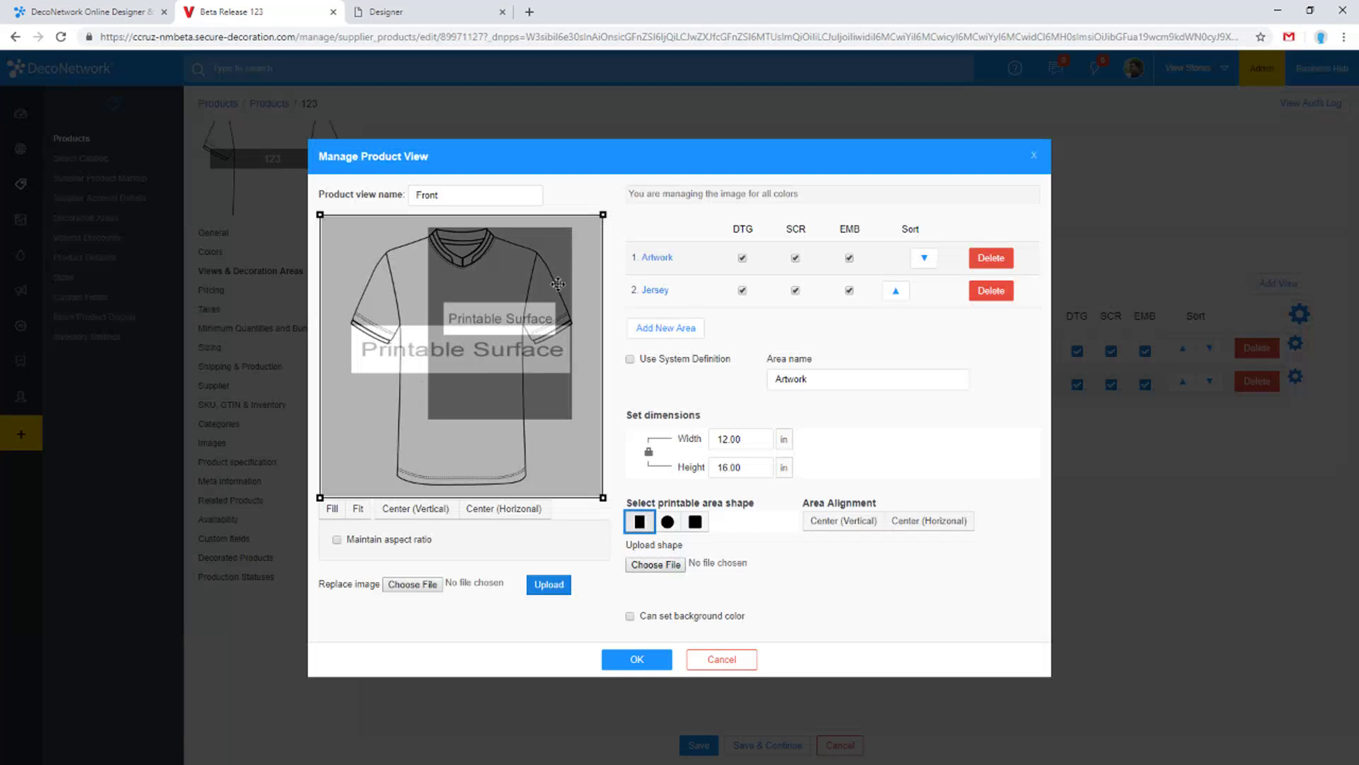
click(655, 257)
drag(428, 419, 345, 497)
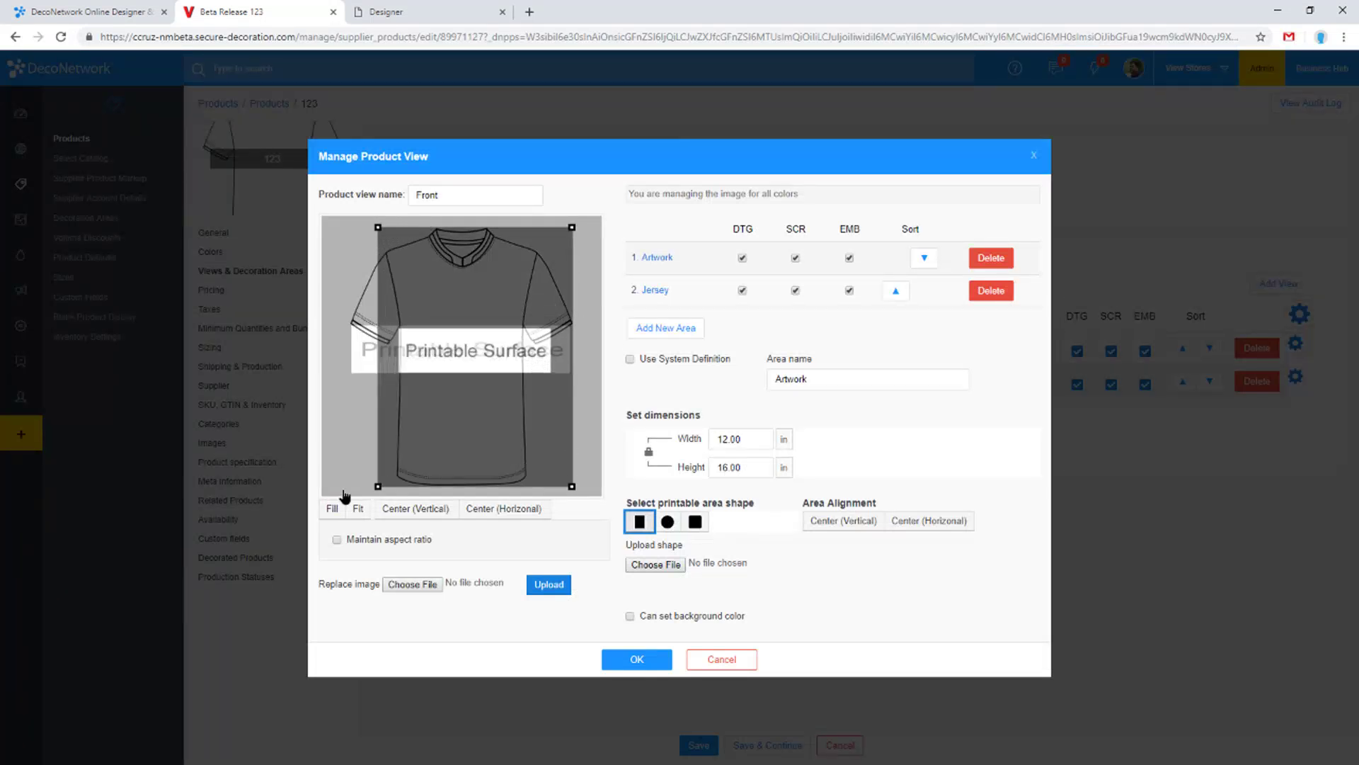
click(540, 466)
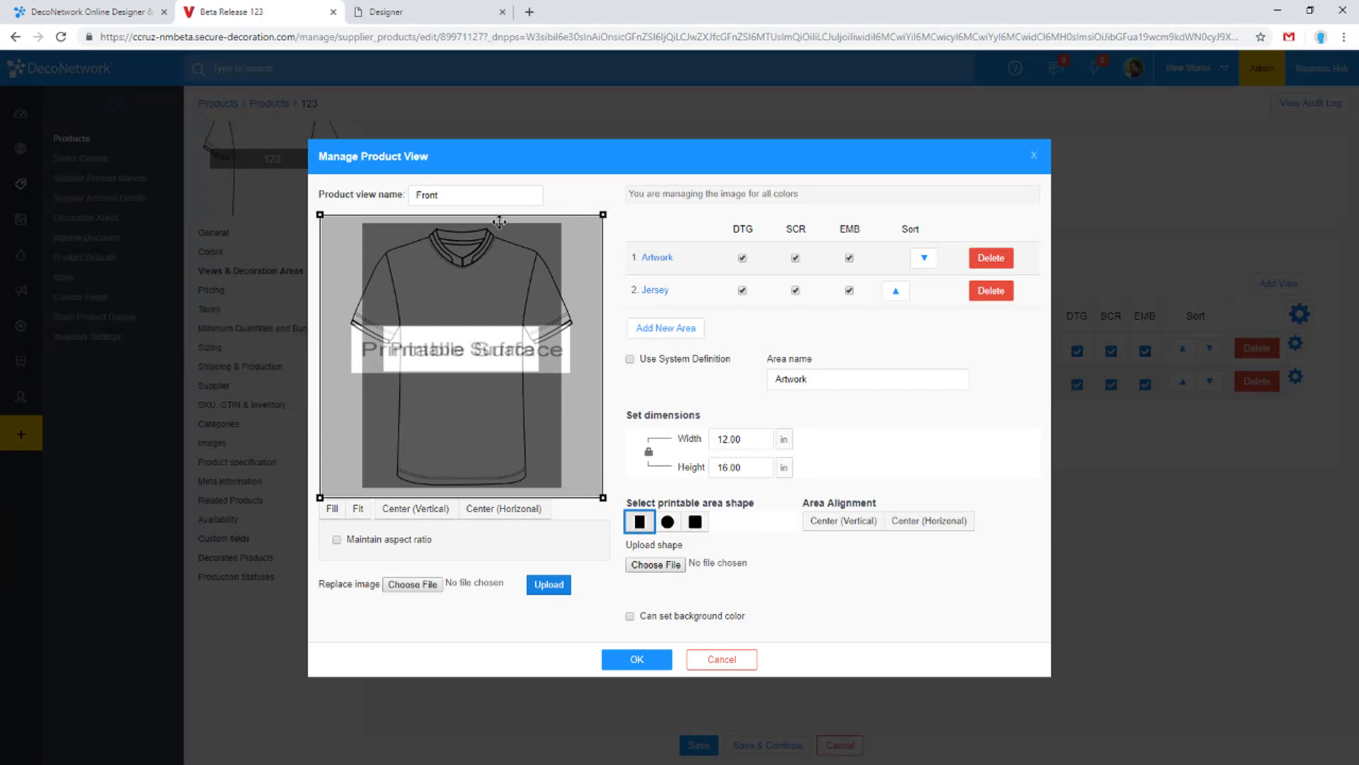
click(752, 660)
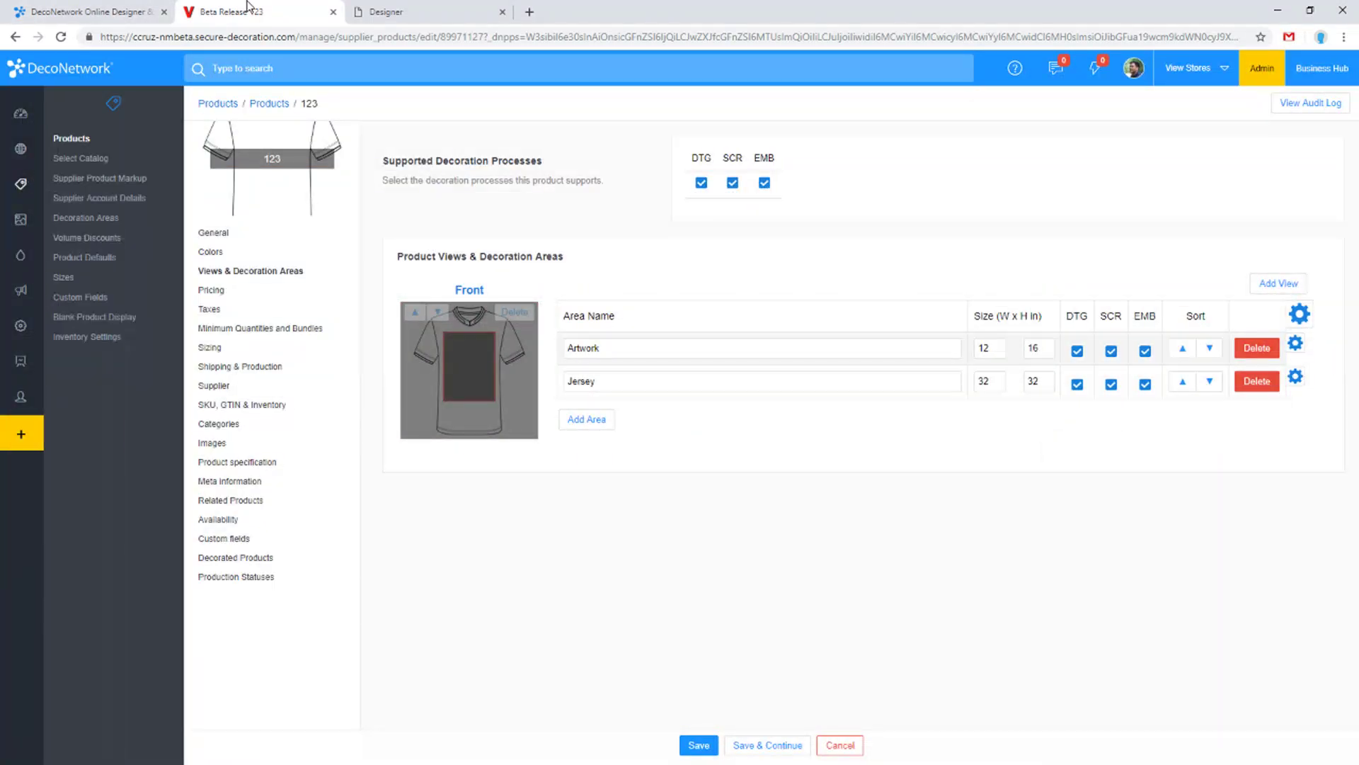
Create a new decorated product for the Beta Release website from the blank product 123 in the Apparel category
click(15, 37)
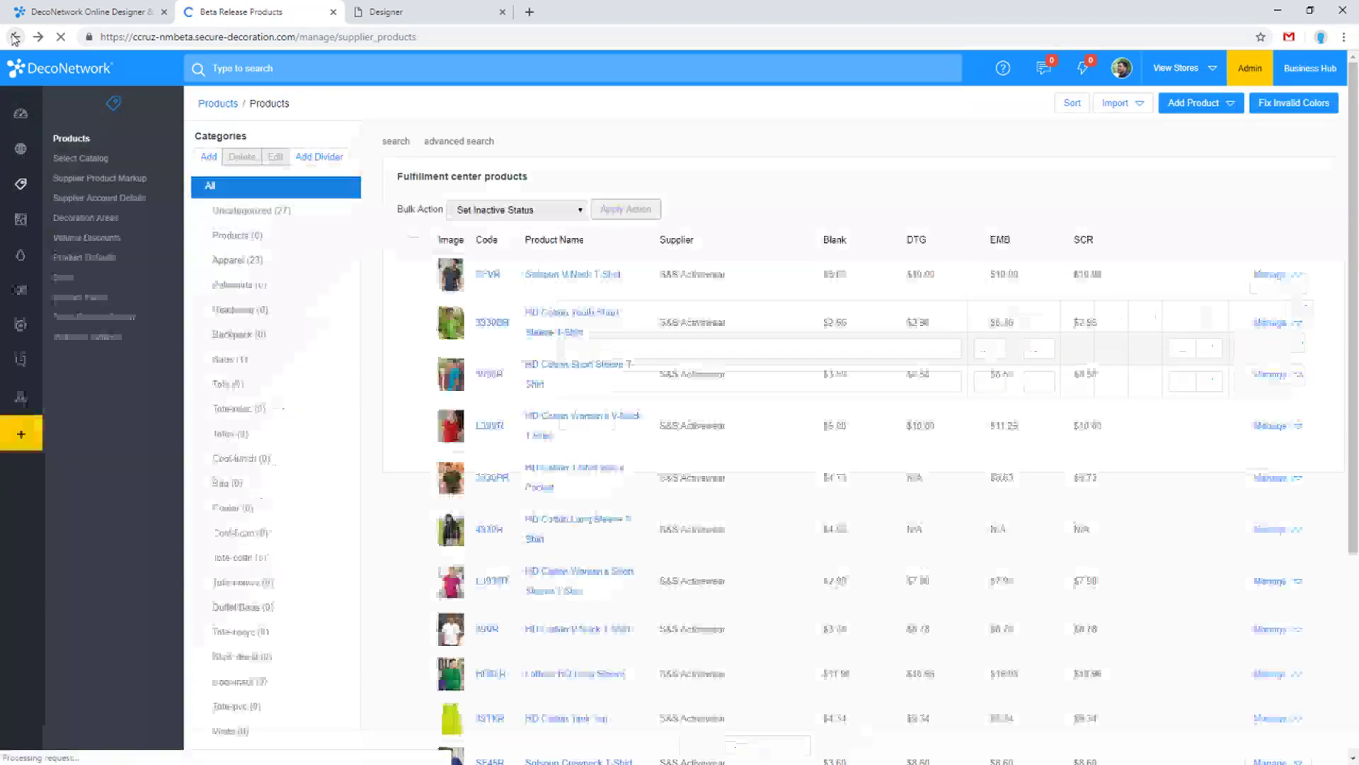
click(15, 37)
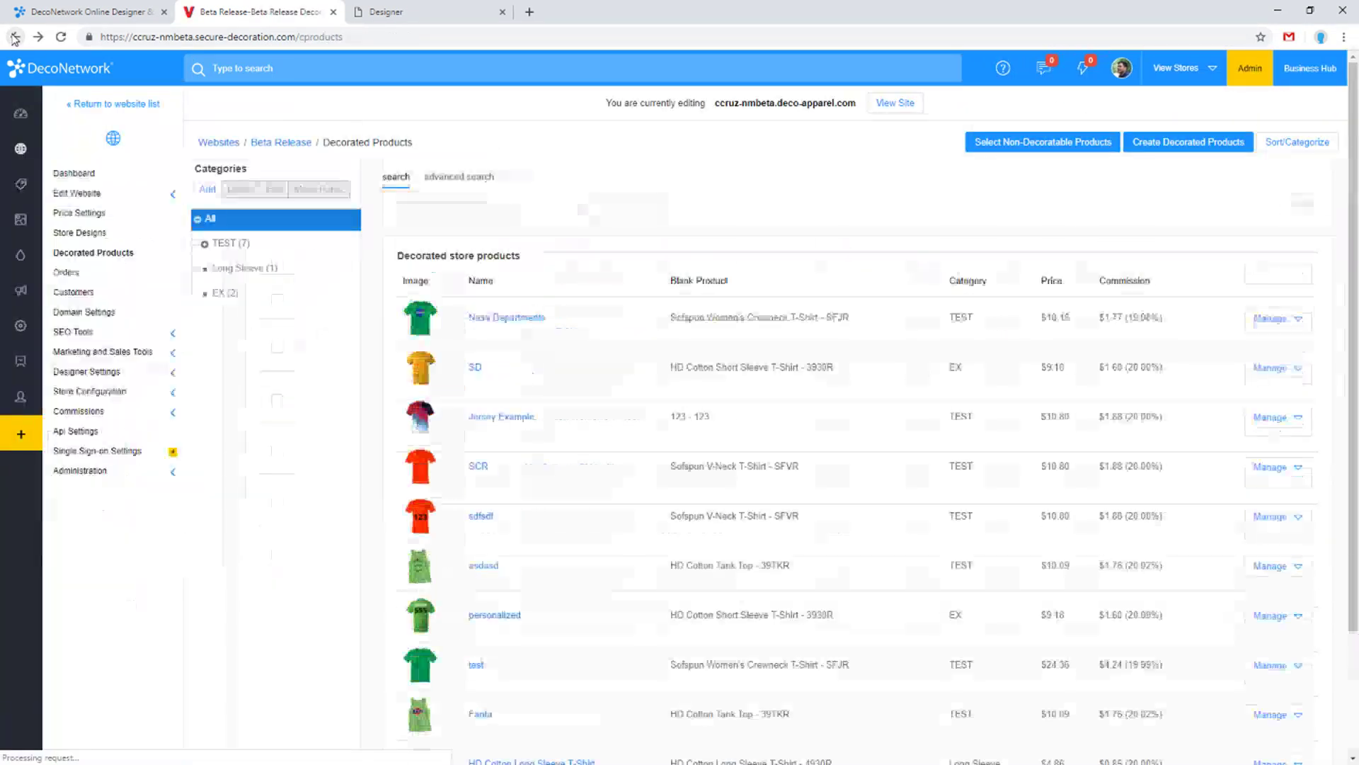
click(1192, 144)
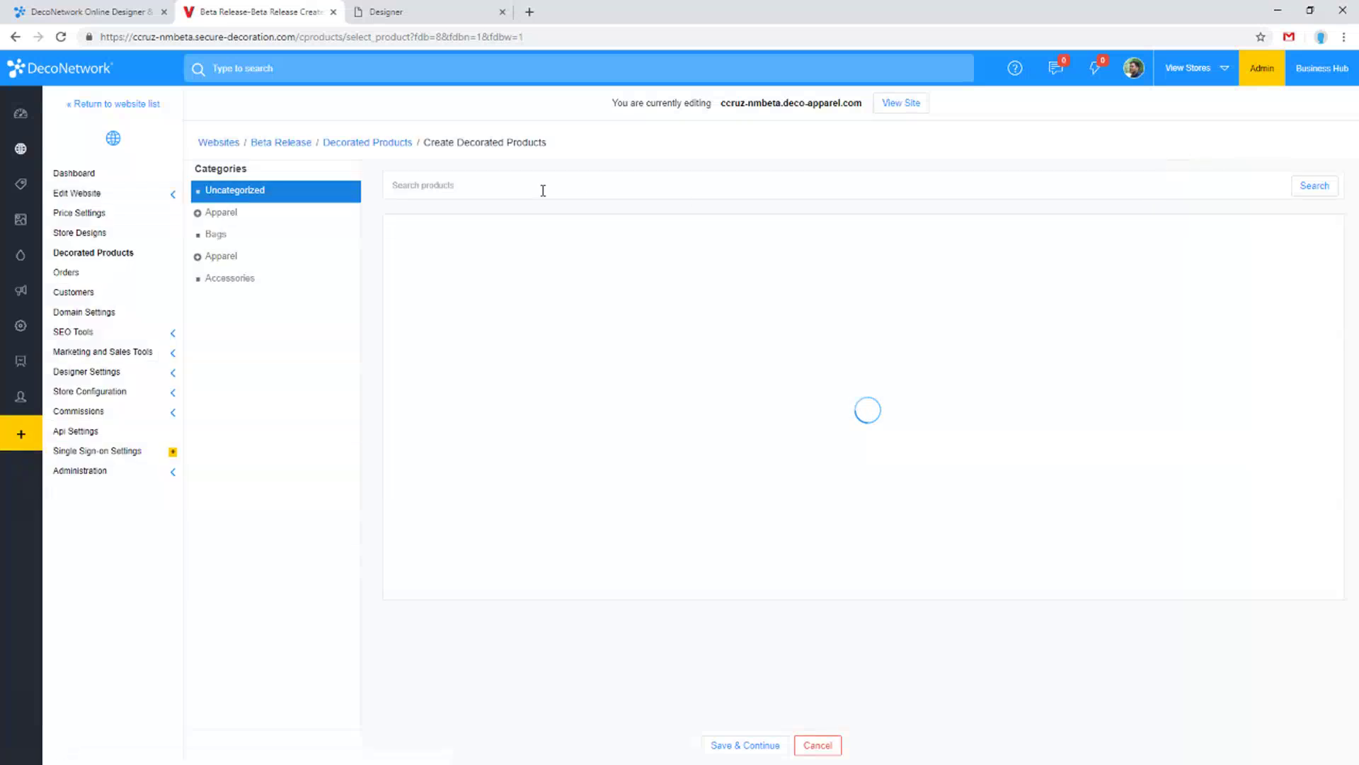
click(648, 599)
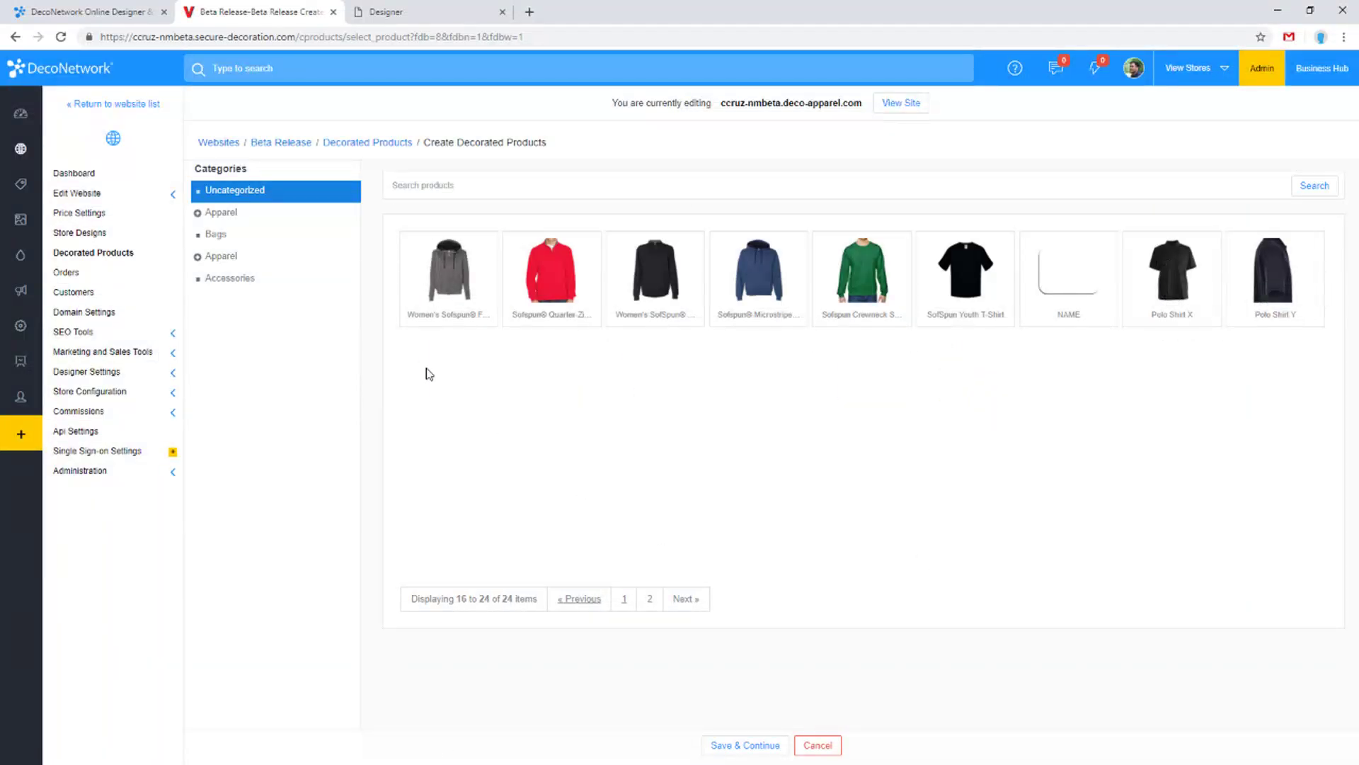
click(221, 212)
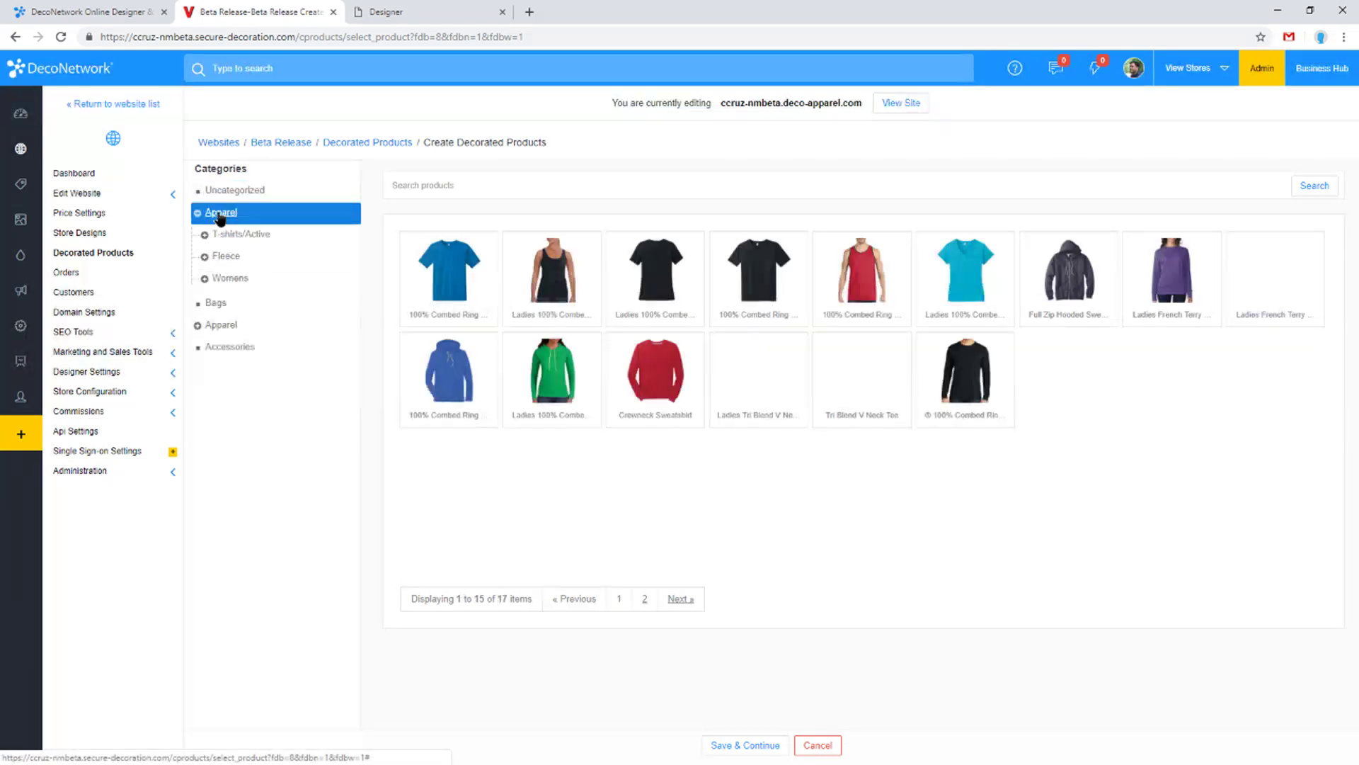
click(646, 599)
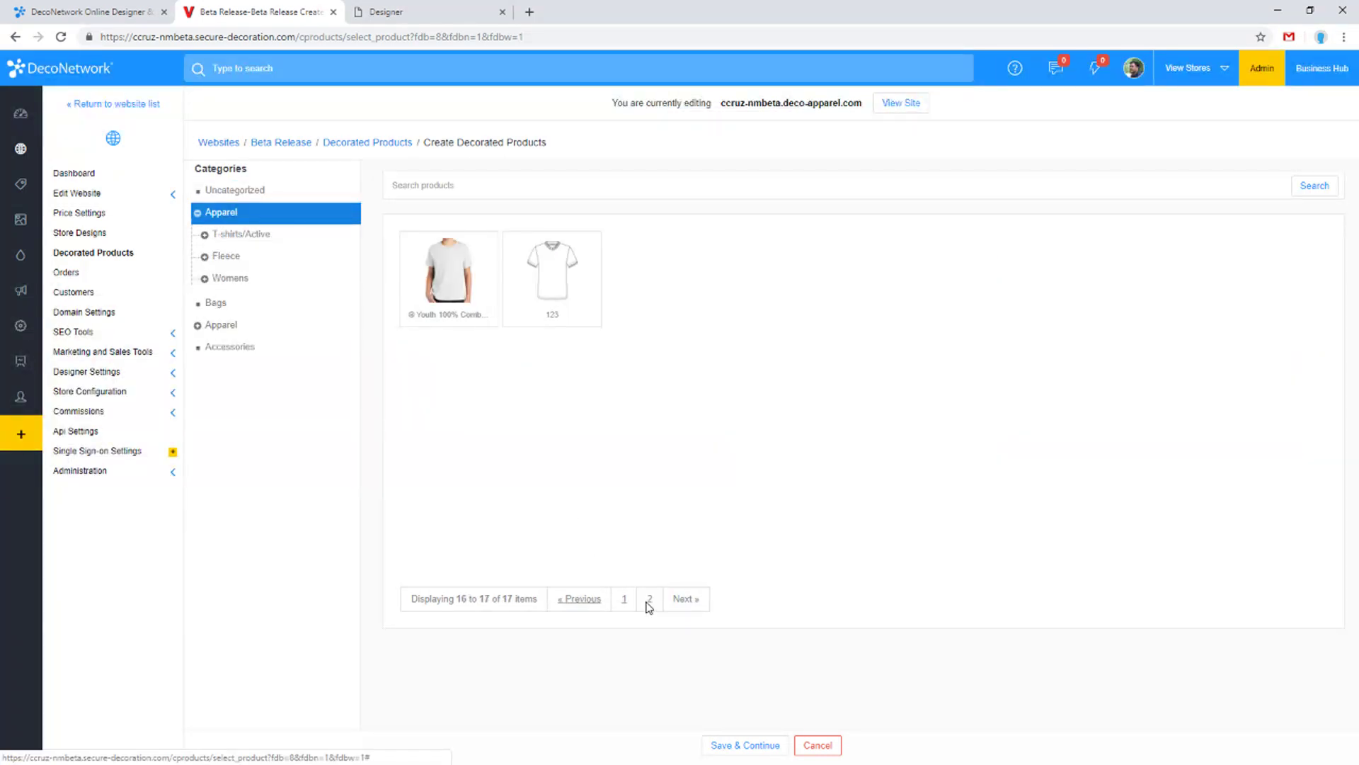
click(577, 301)
click(744, 744)
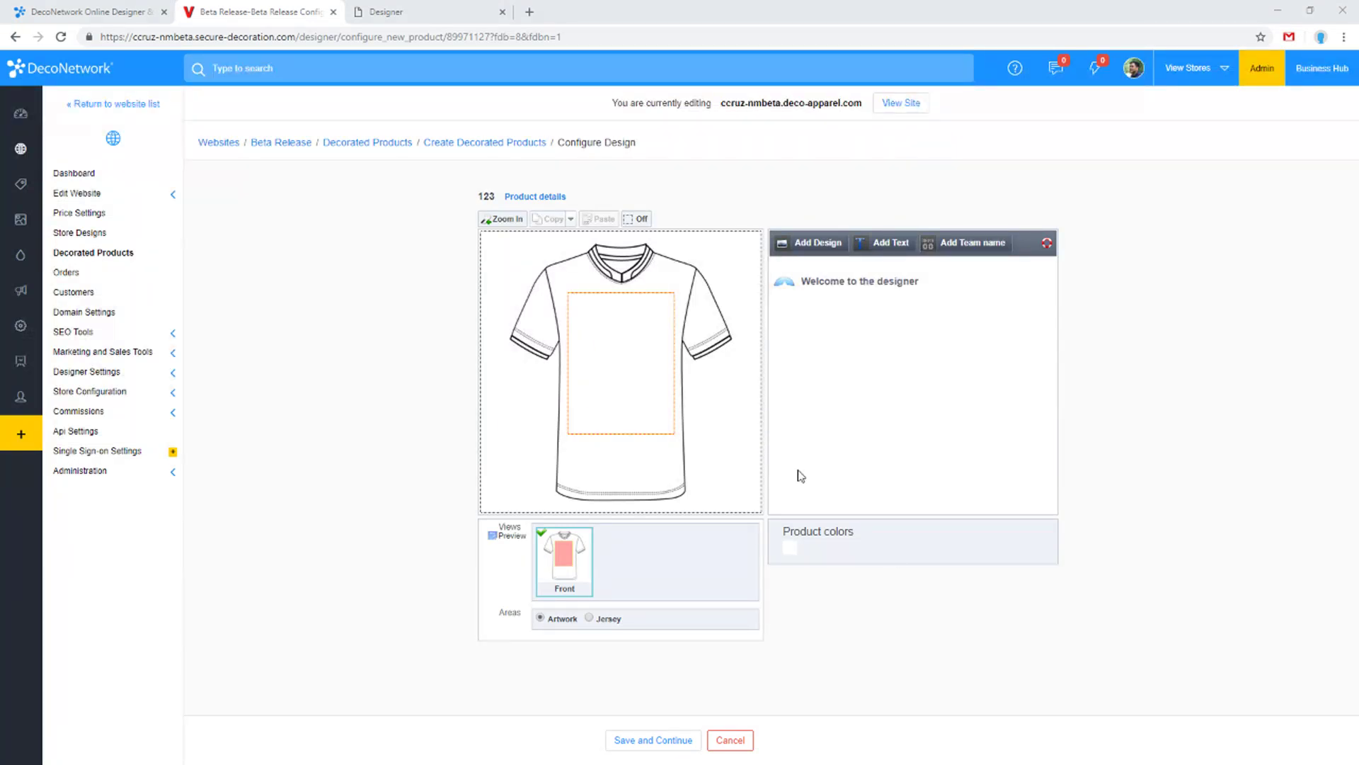
Compare the extents of the Artwork and Jersey areas on the product's Front view
click(591, 619)
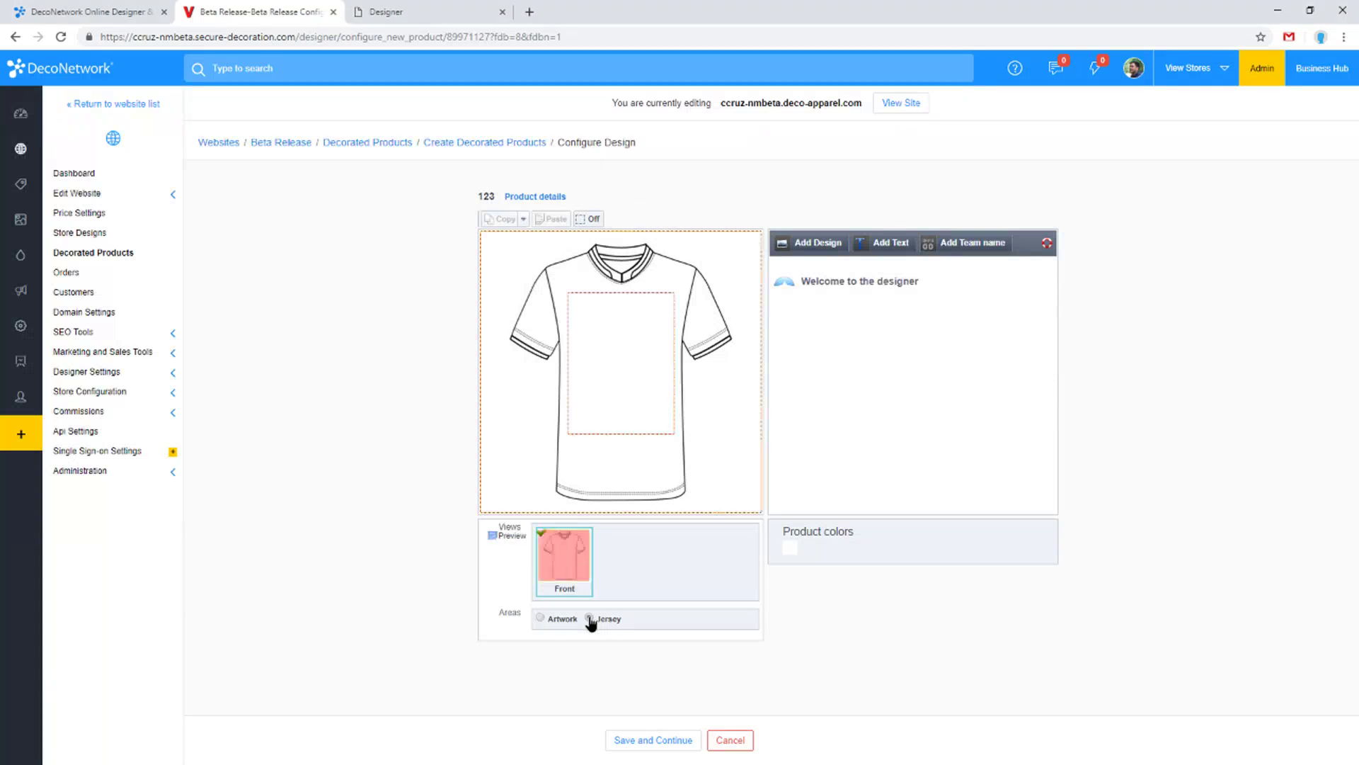
click(541, 619)
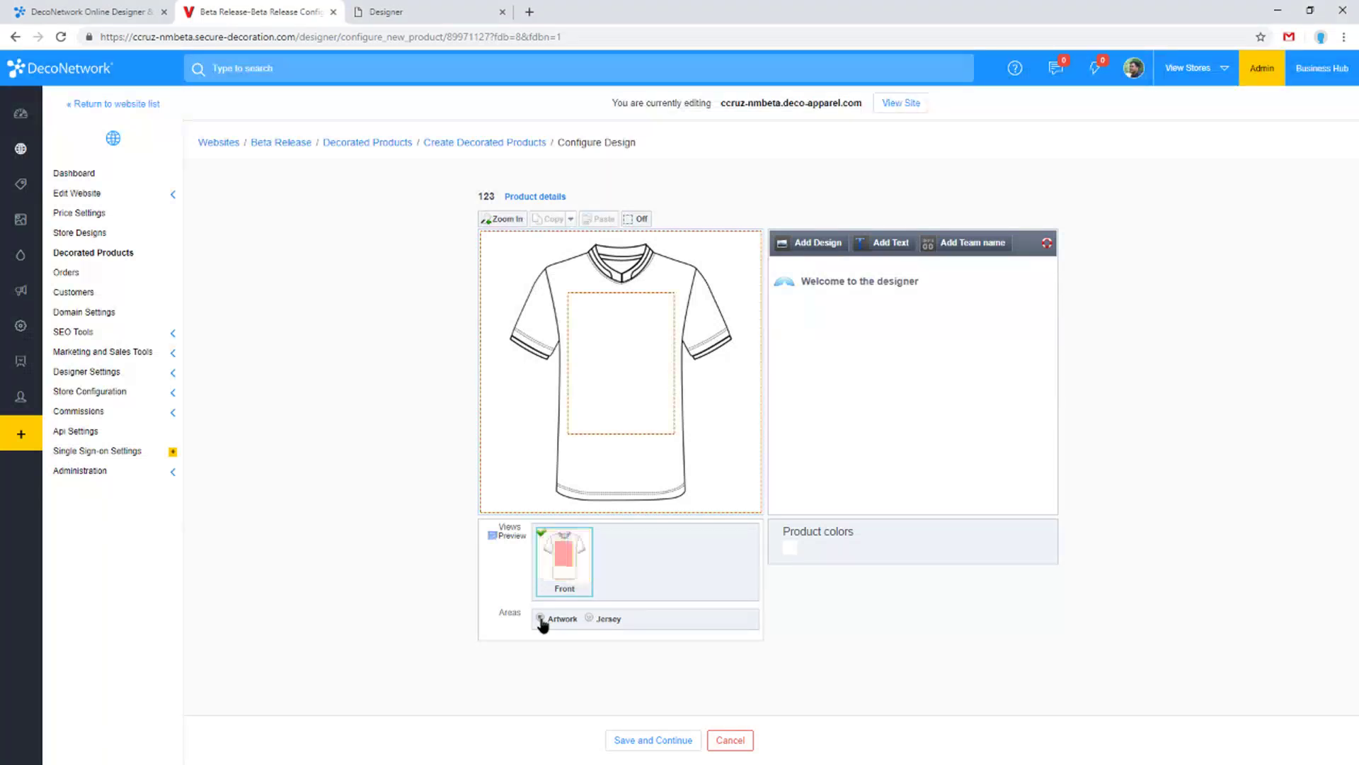
click(589, 619)
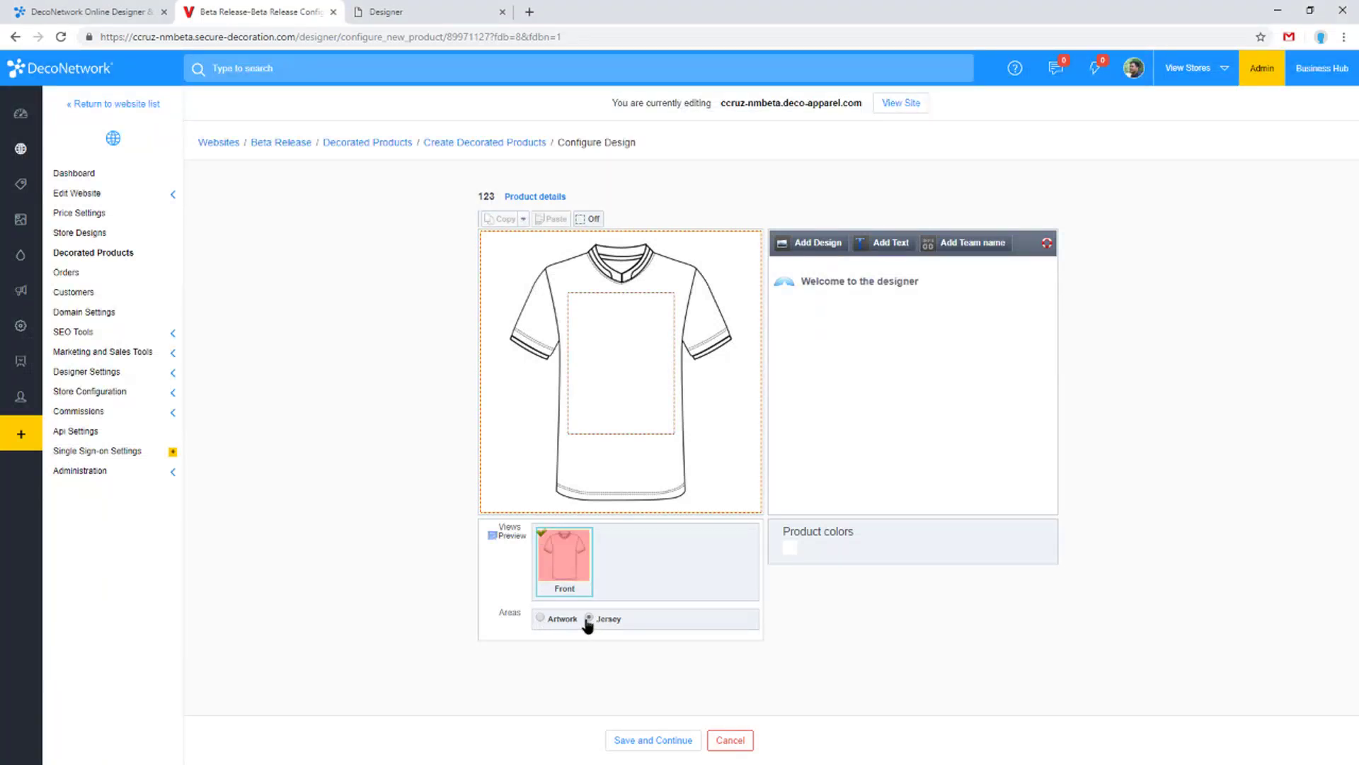
click(541, 620)
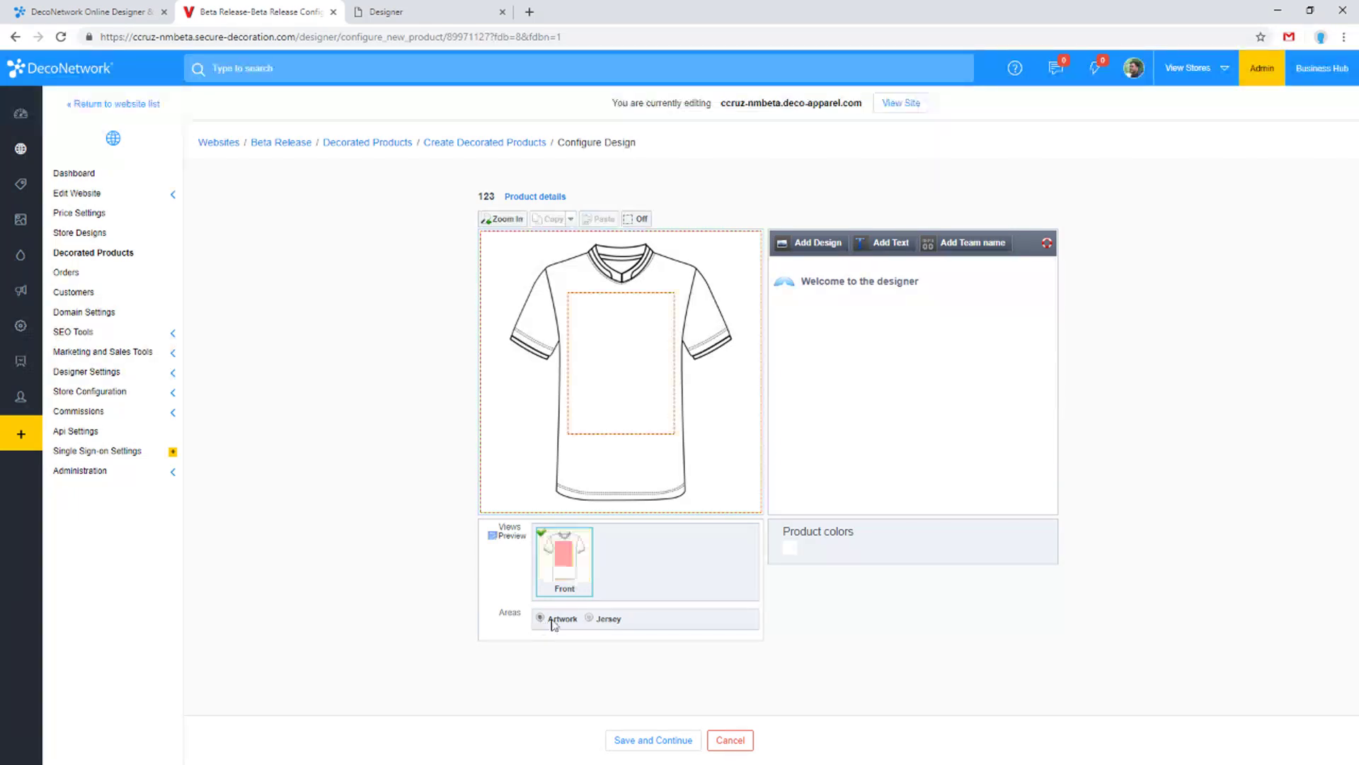
Upload the front jersey artwork as a DTG printing design in the Jersey area and declare permission to use the file
click(592, 619)
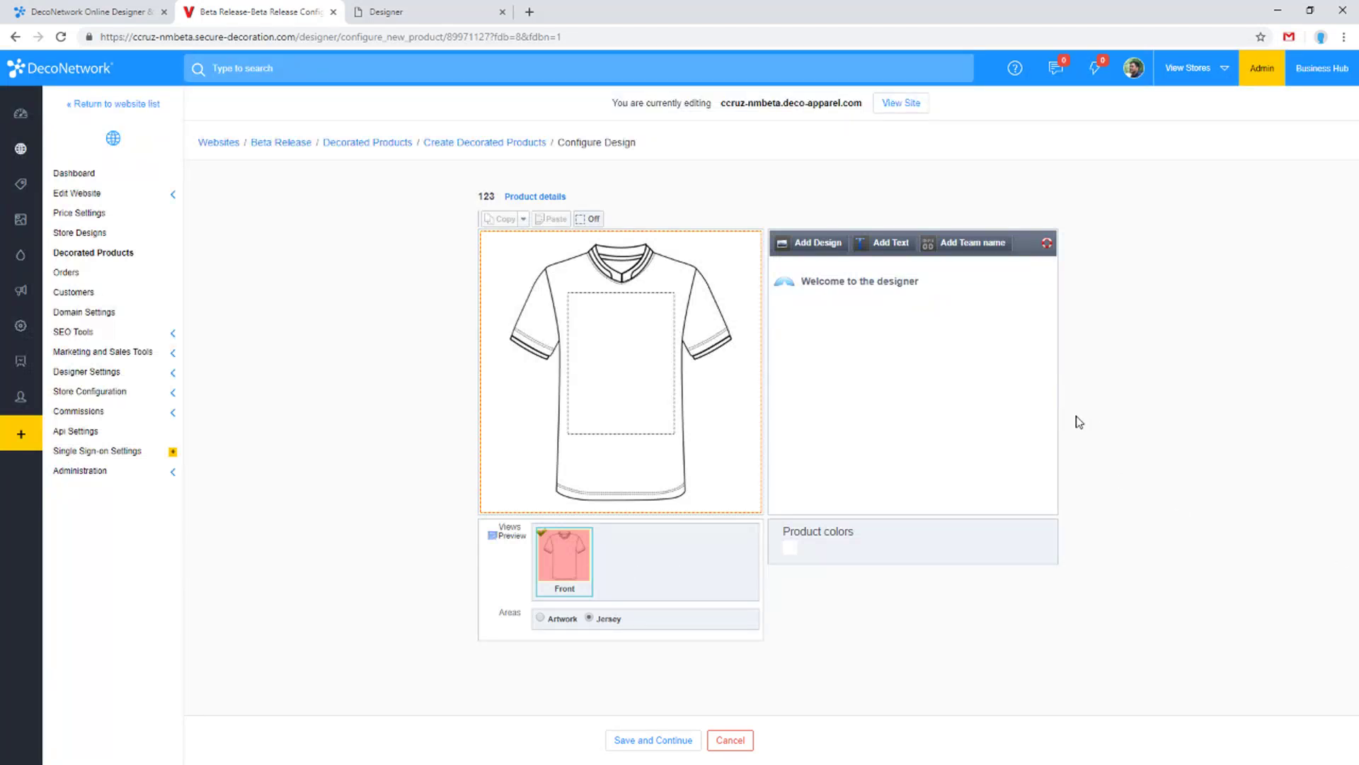
click(806, 249)
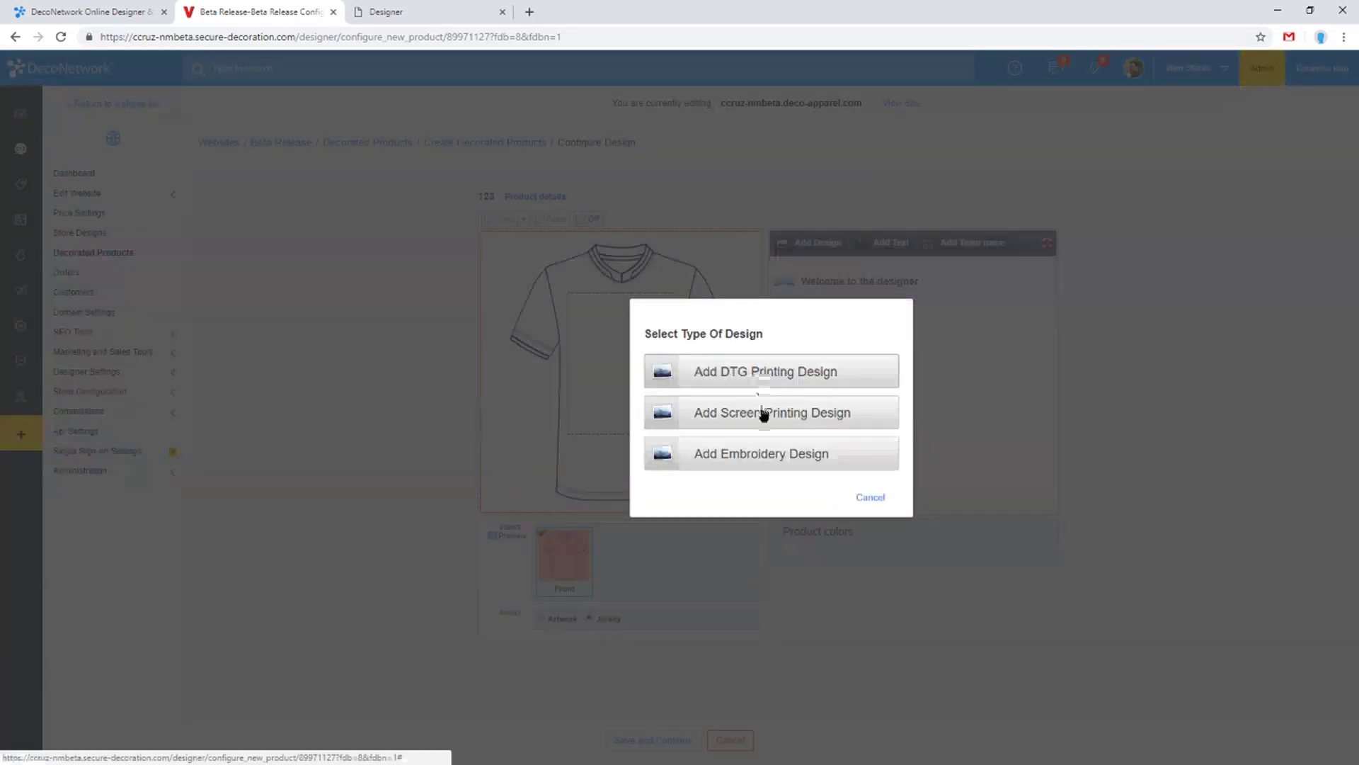
click(776, 368)
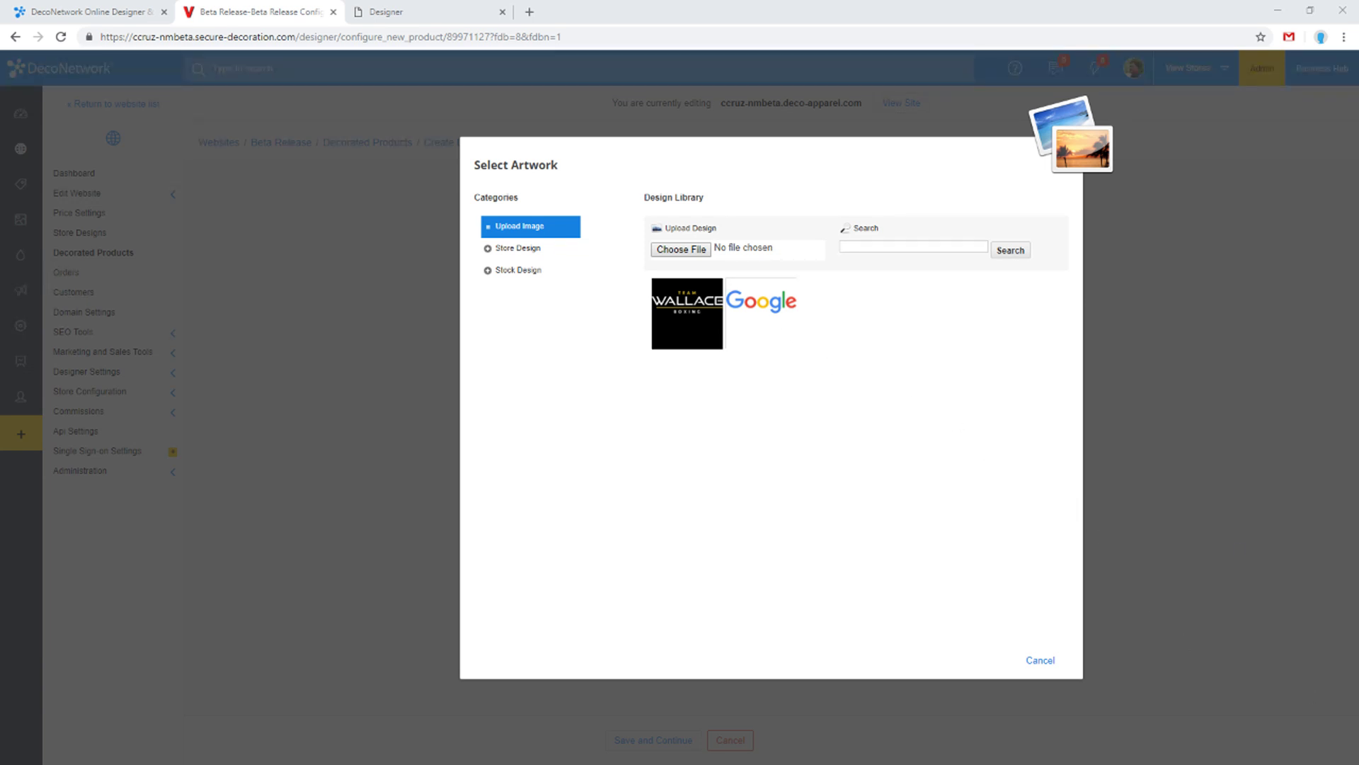
drag(1349, 744, 692, 258)
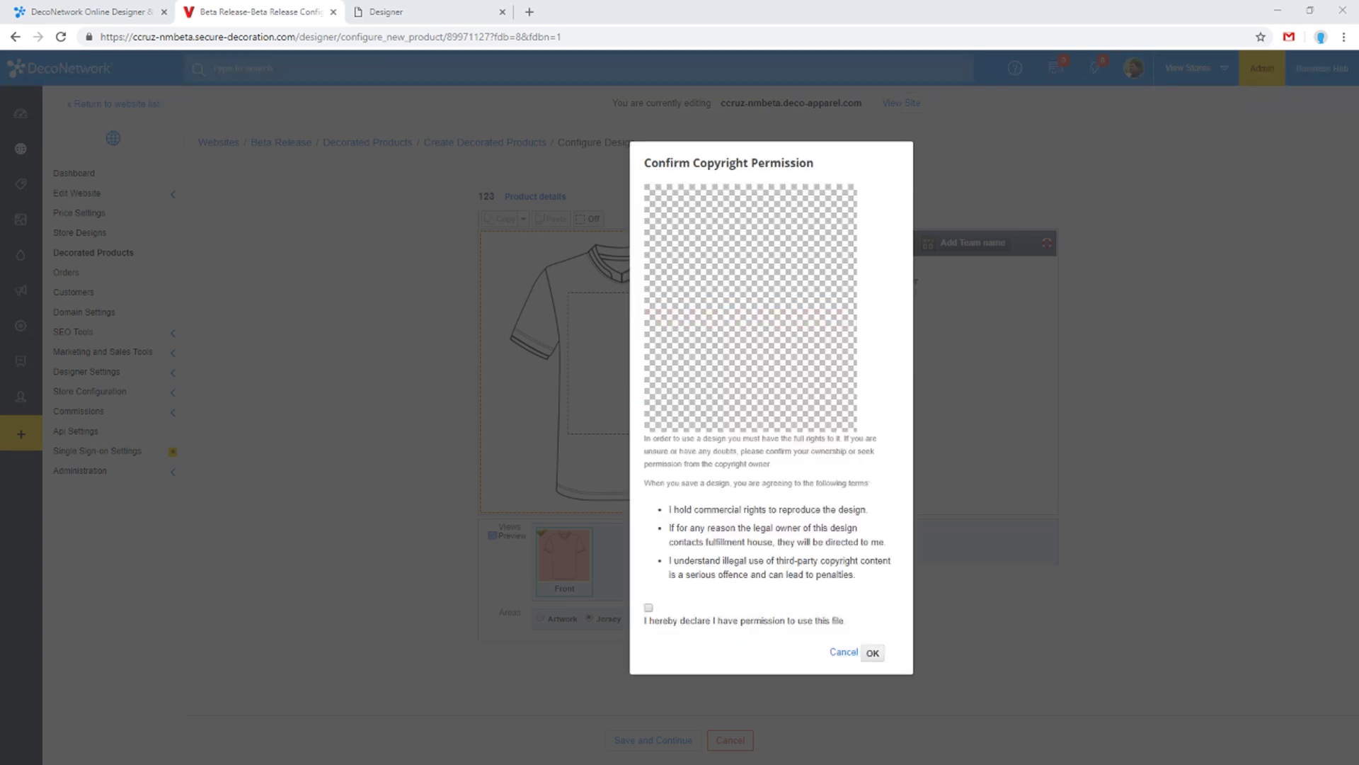
click(649, 607)
click(874, 652)
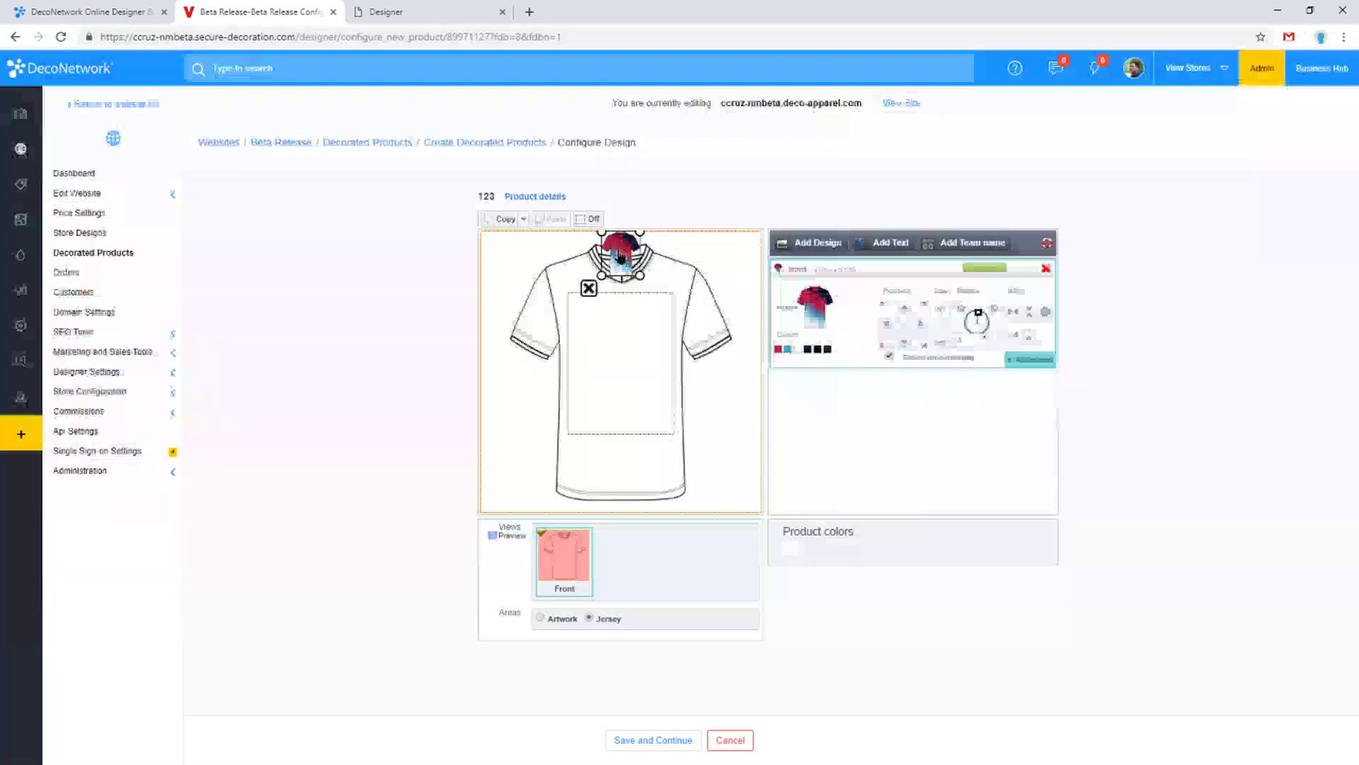
Move and enlarge the jersey artwork to cover the whole shirt outline
drag(614, 263, 539, 280)
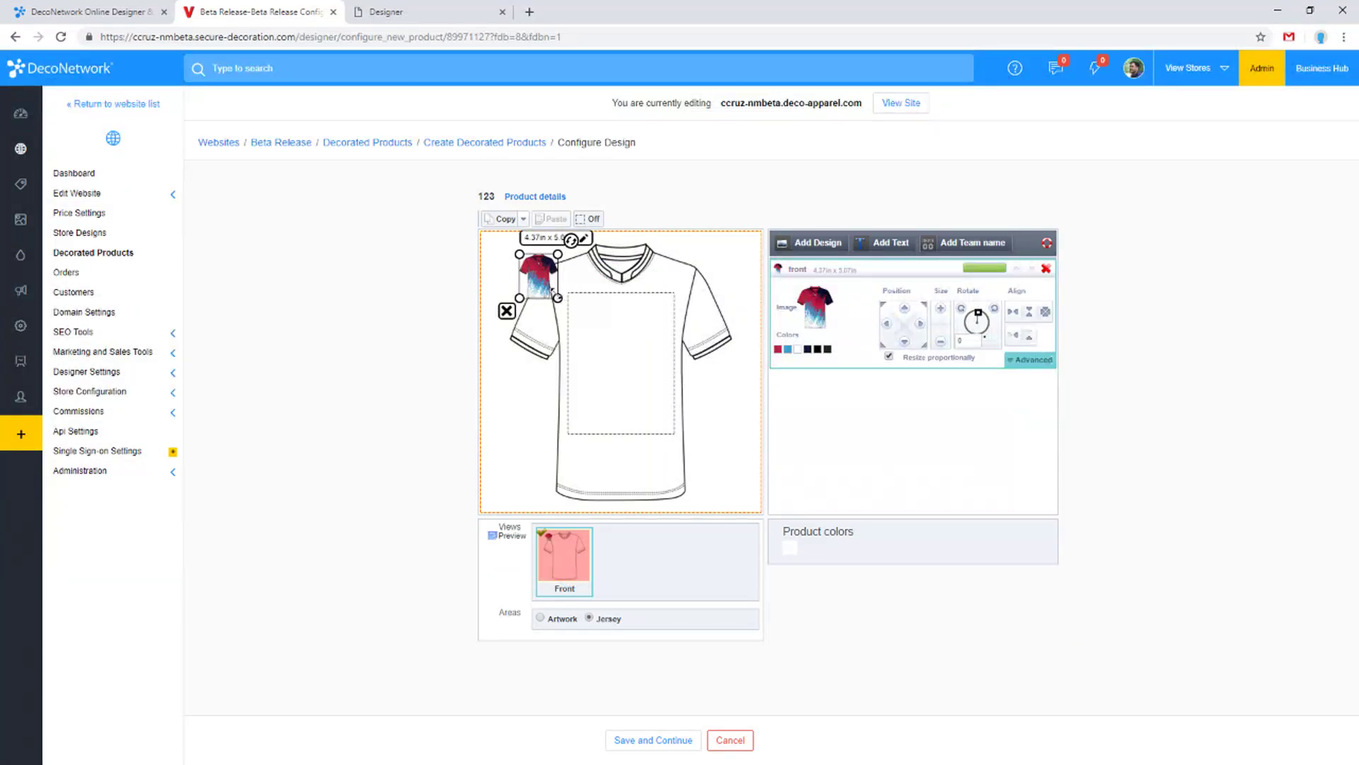
drag(552, 289, 743, 512)
drag(669, 459, 659, 449)
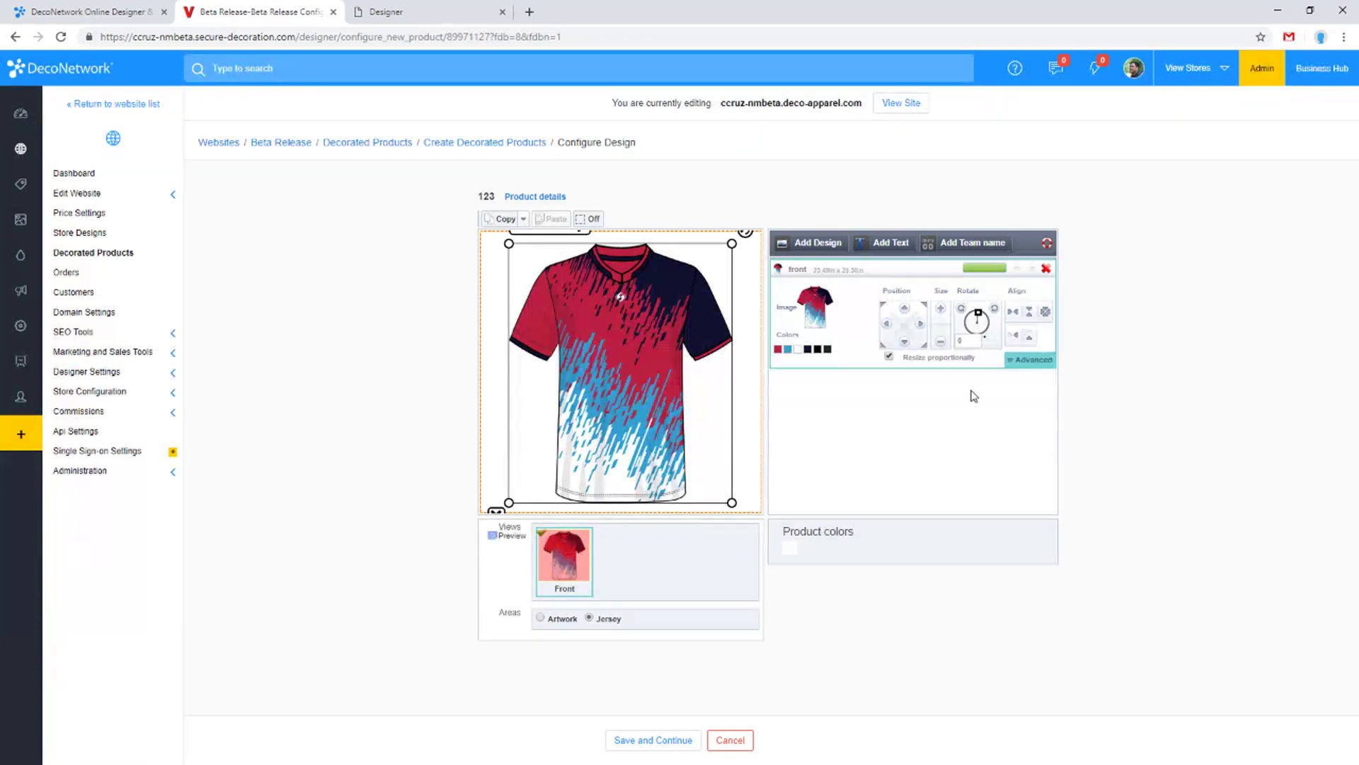
Allow personalization of the jersey artwork layer and center it within the Jersey area
click(1032, 360)
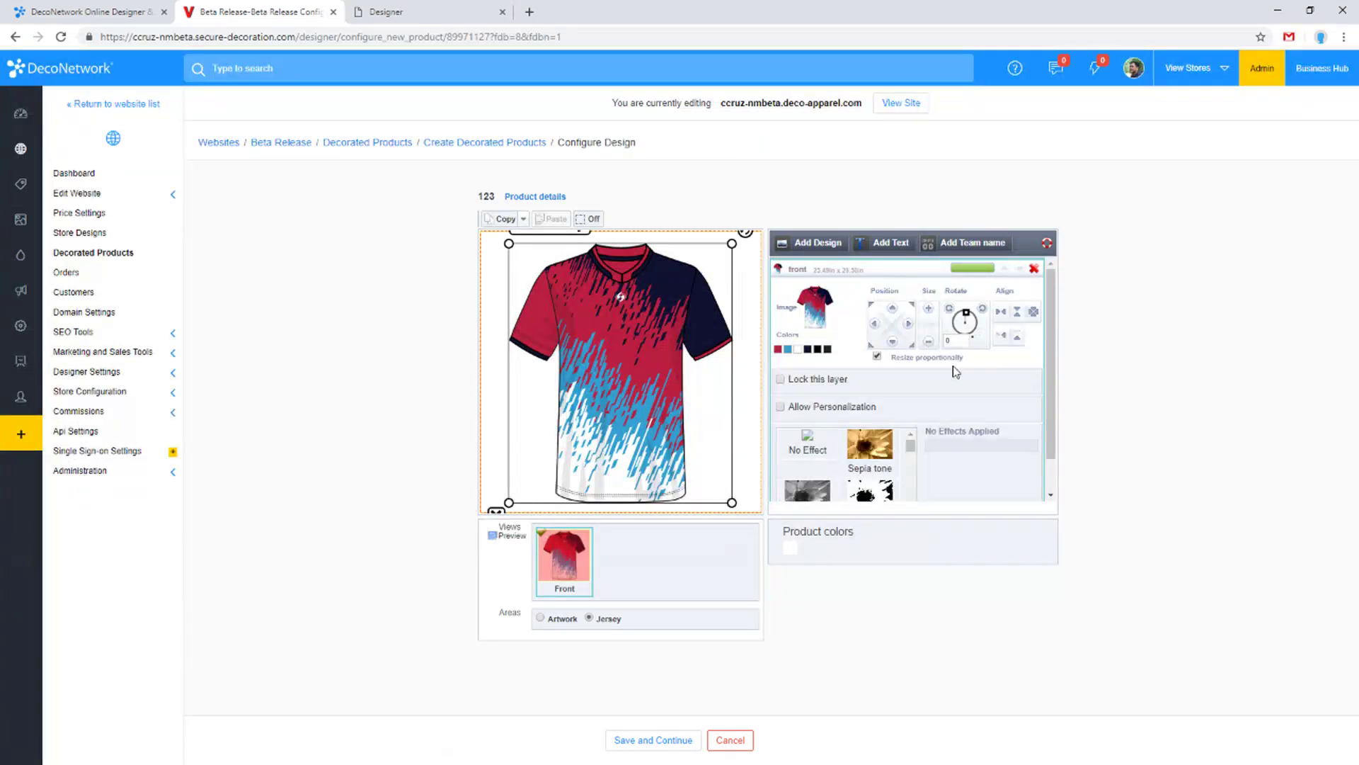
click(797, 409)
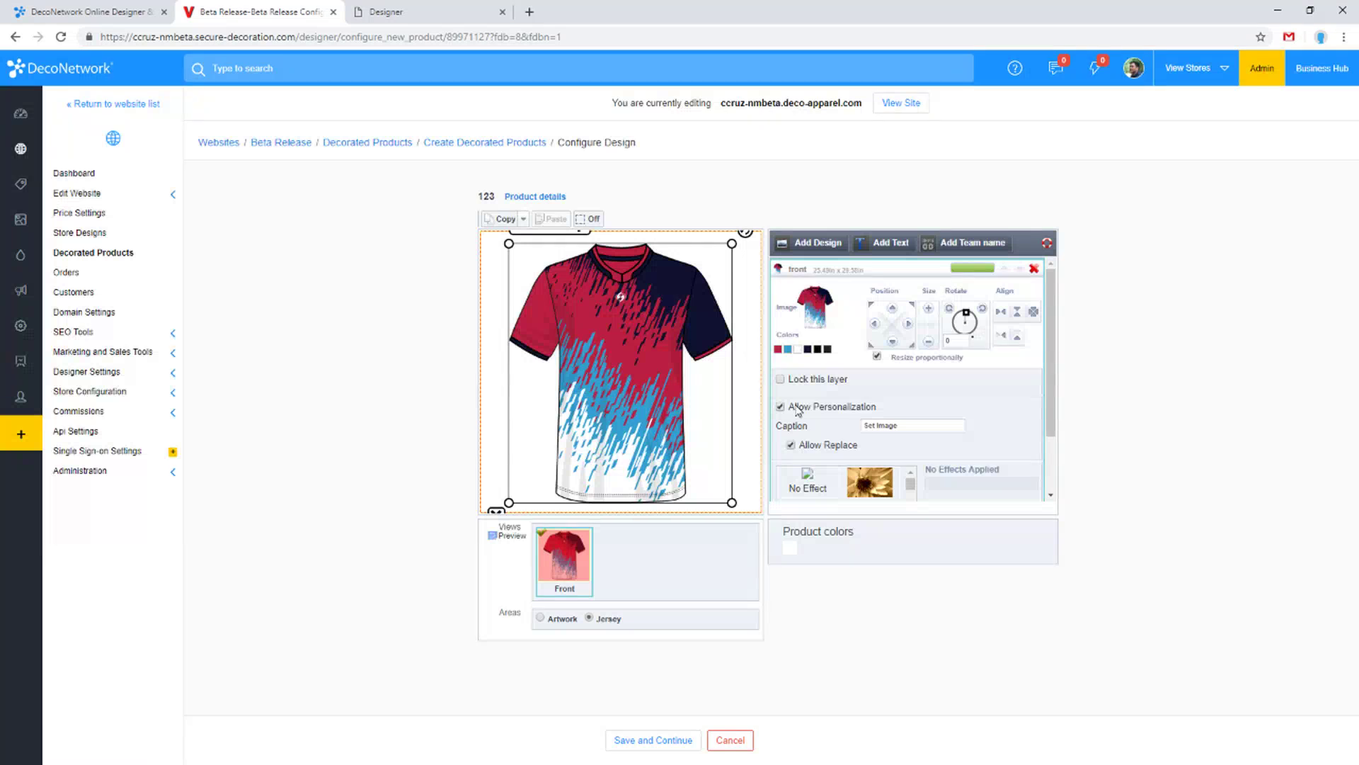
click(1034, 312)
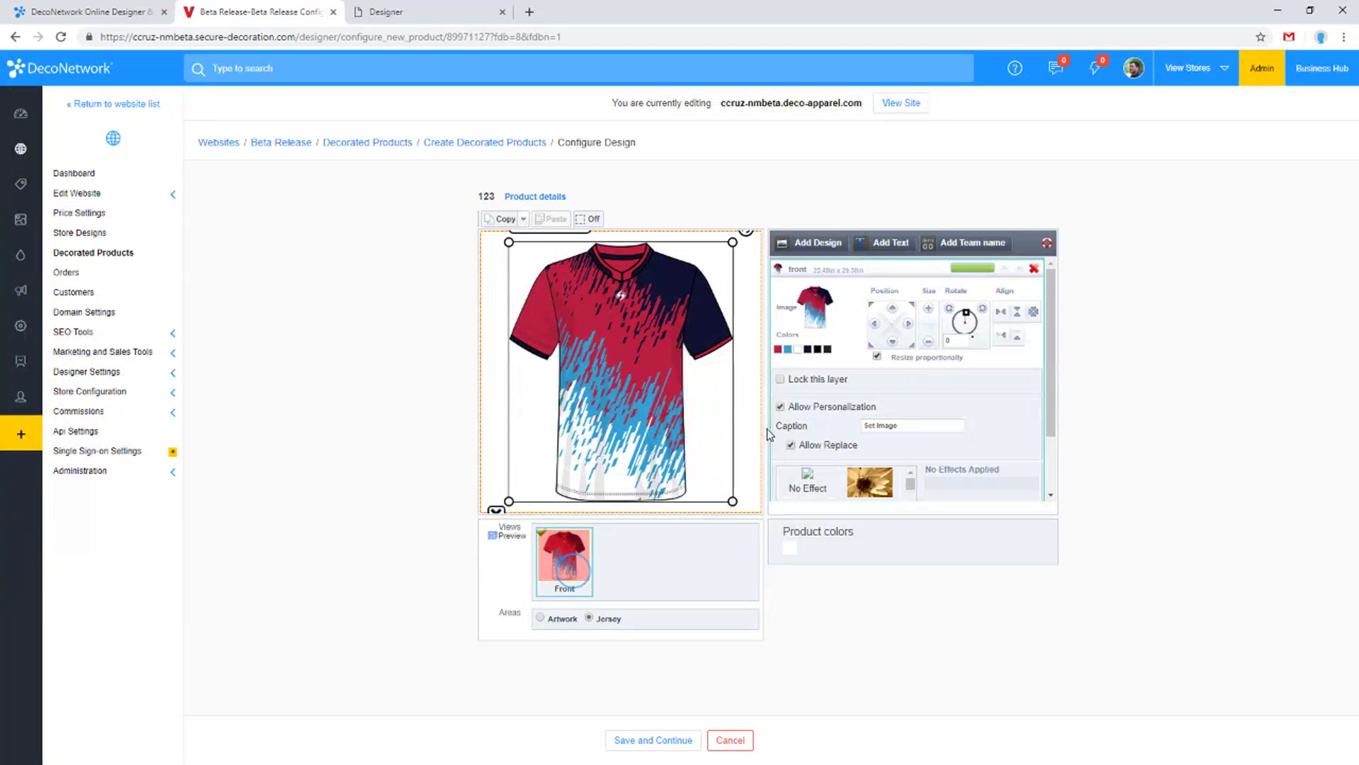
Add the text "Team Name" to the Artwork area on the jersey's chest
click(540, 618)
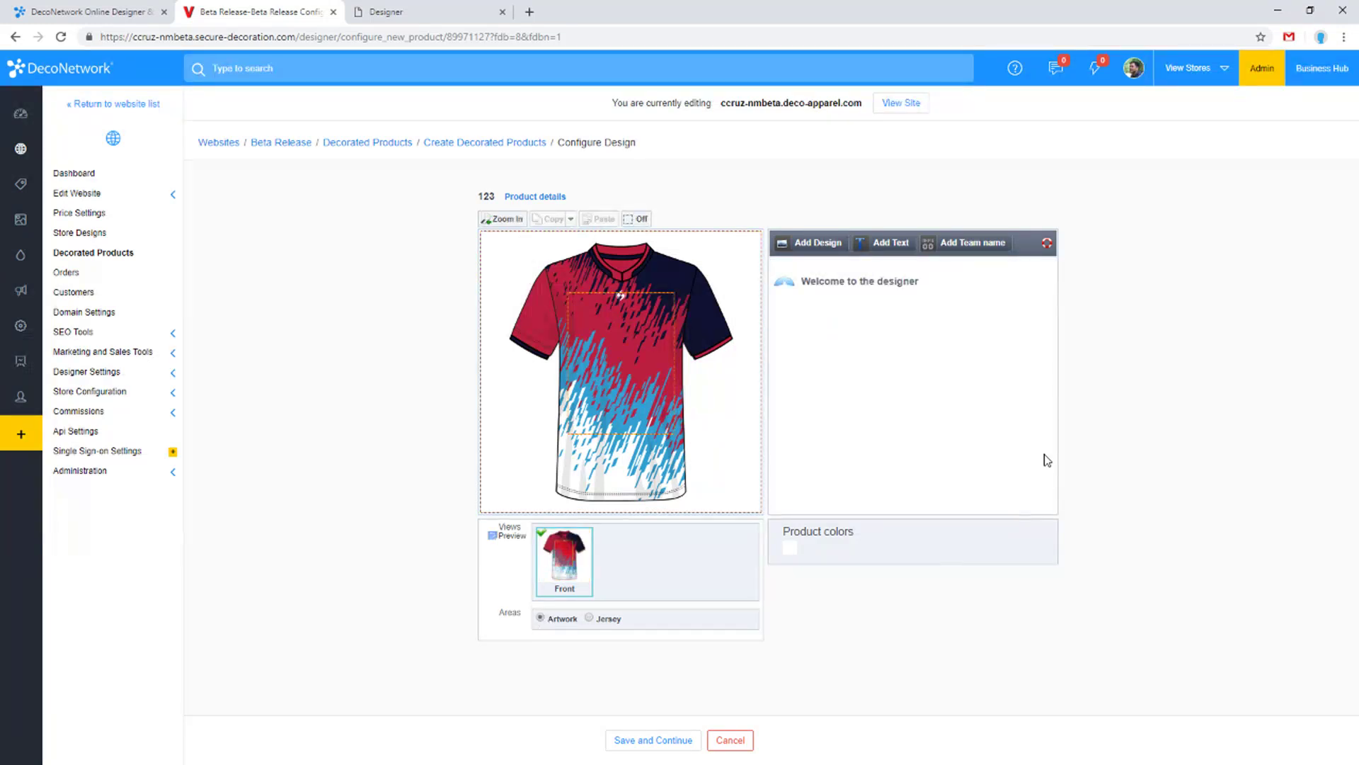
click(890, 246)
drag(771, 375, 789, 411)
click(783, 369)
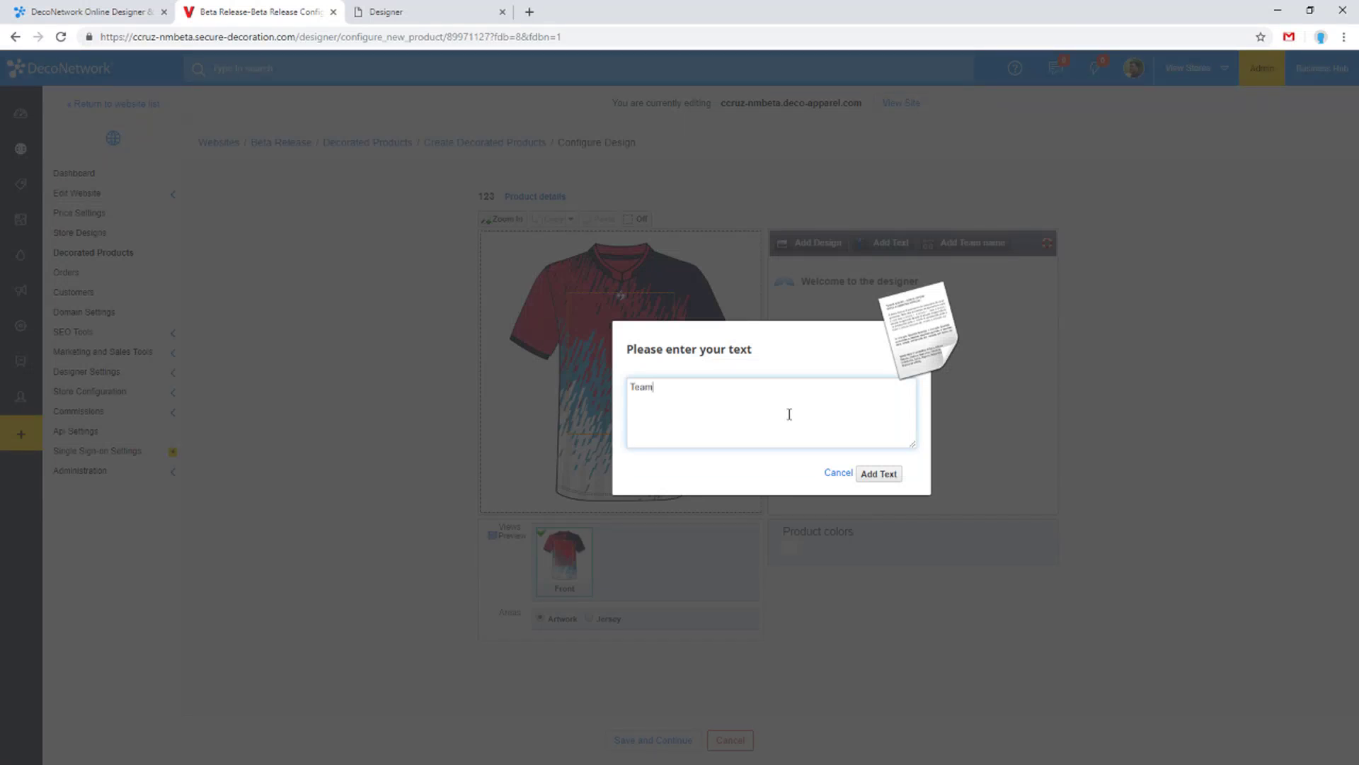
text(Team Name)
click(885, 474)
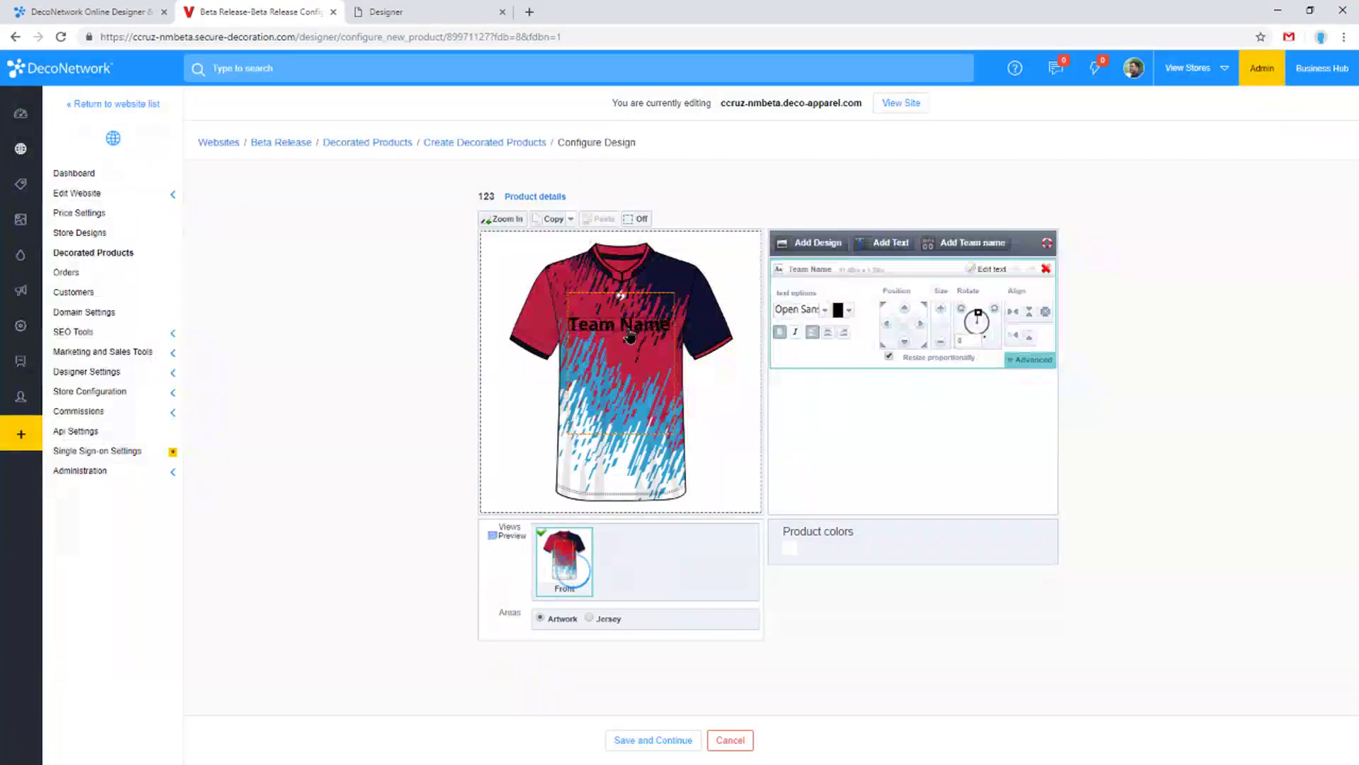
Change the Team Name text color to yellow
click(1016, 328)
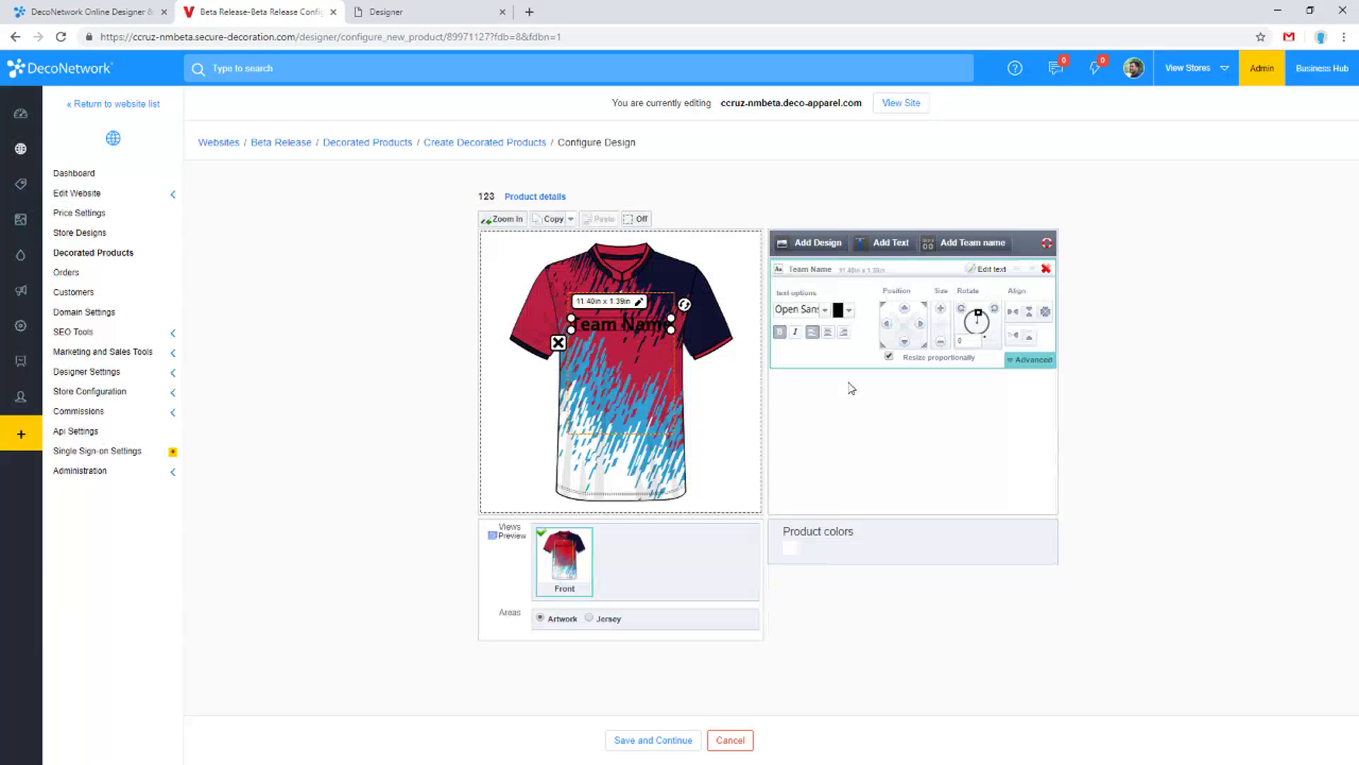
click(840, 312)
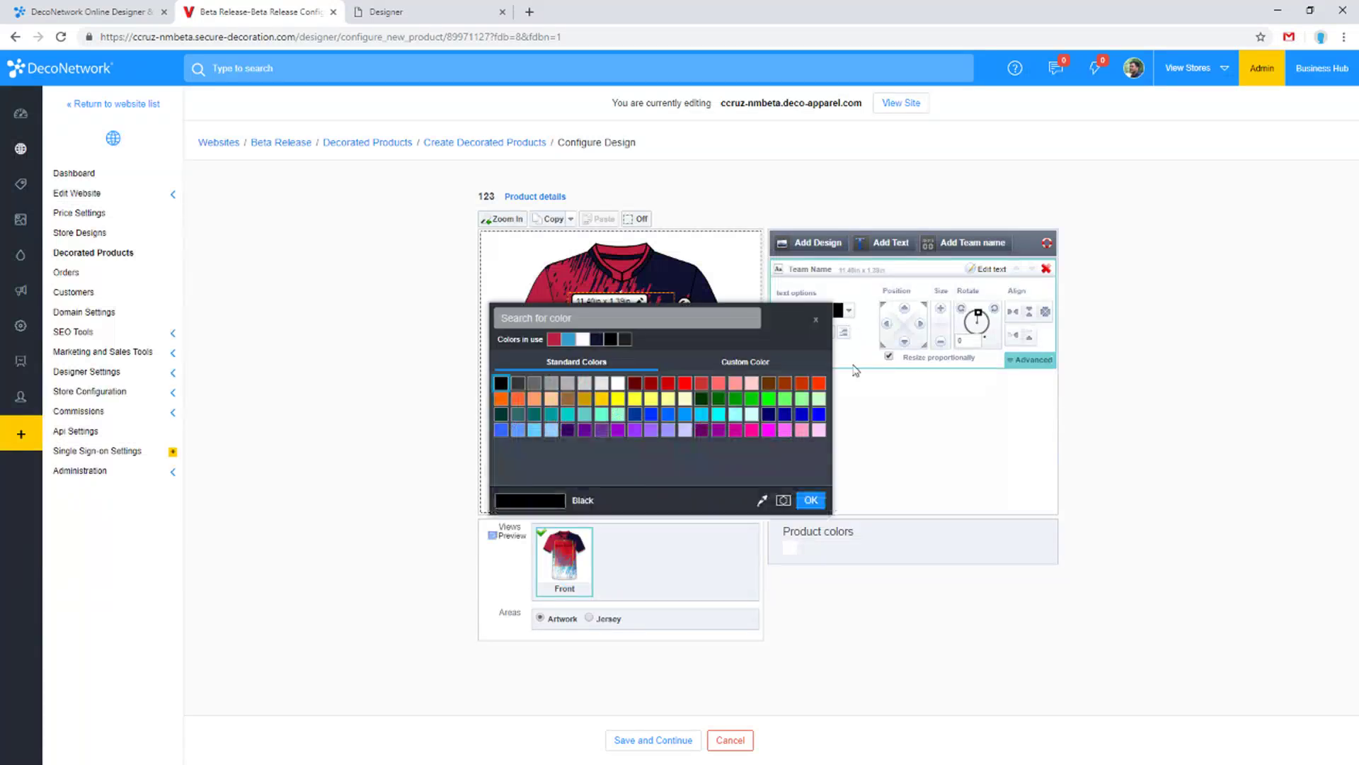
click(618, 399)
click(810, 501)
Allow personalization of the Team Name text with the max width option enabled, and save the design
click(1030, 361)
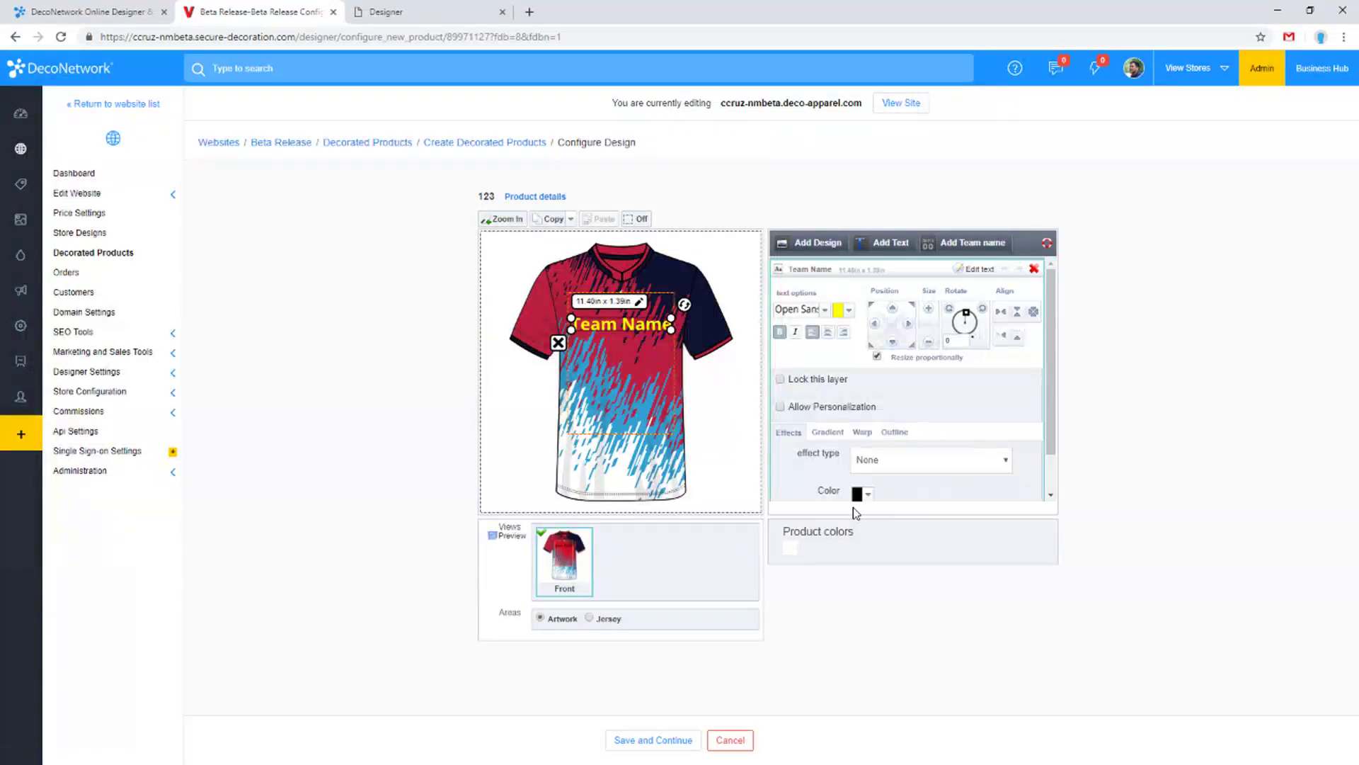
scroll(884, 477, down, 1)
click(809, 363)
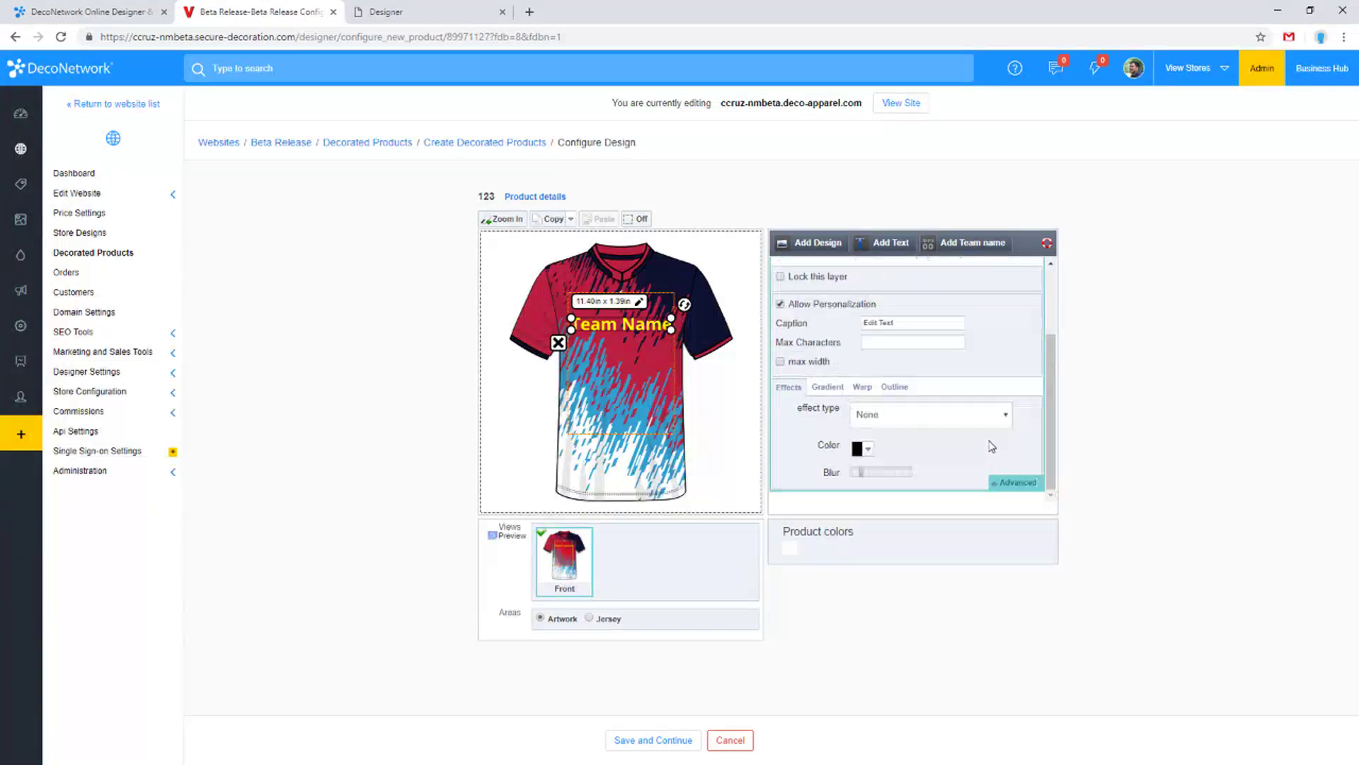
click(829, 369)
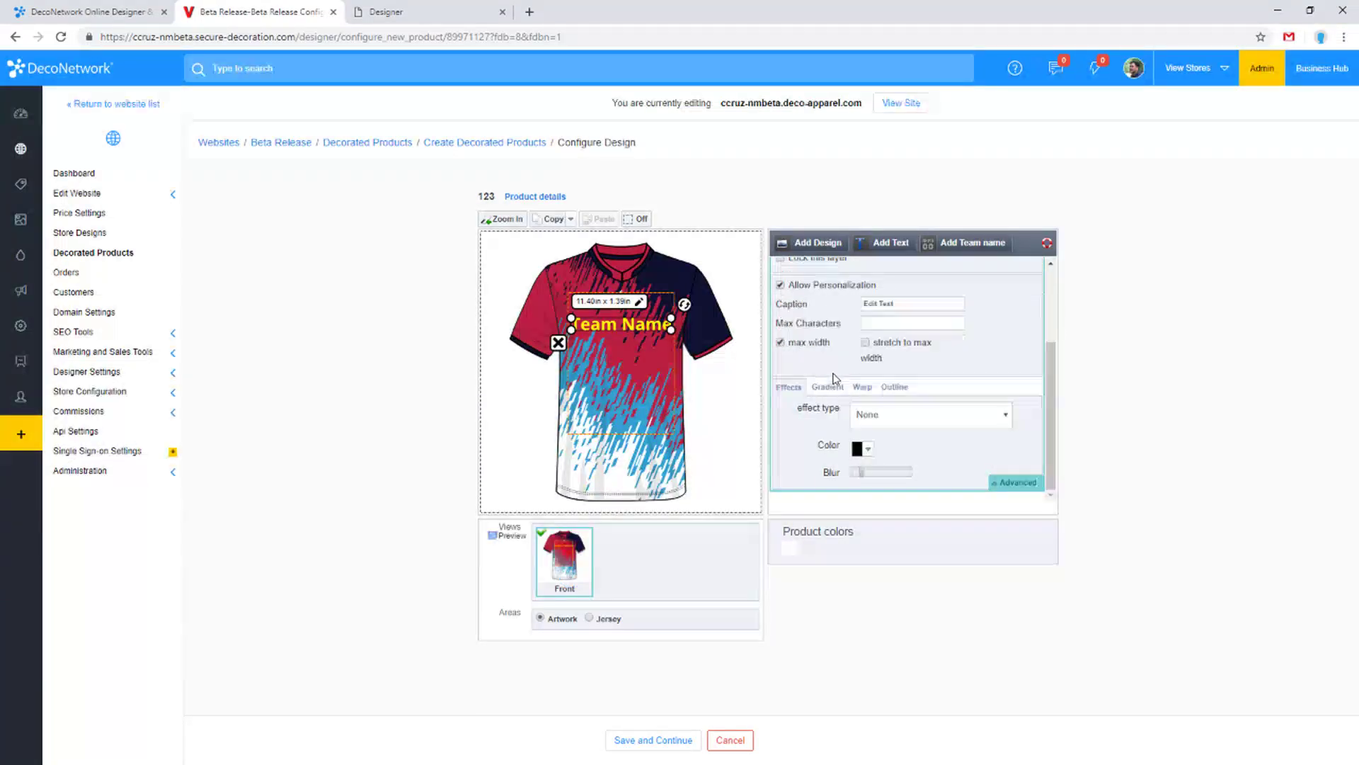
click(1163, 425)
click(671, 742)
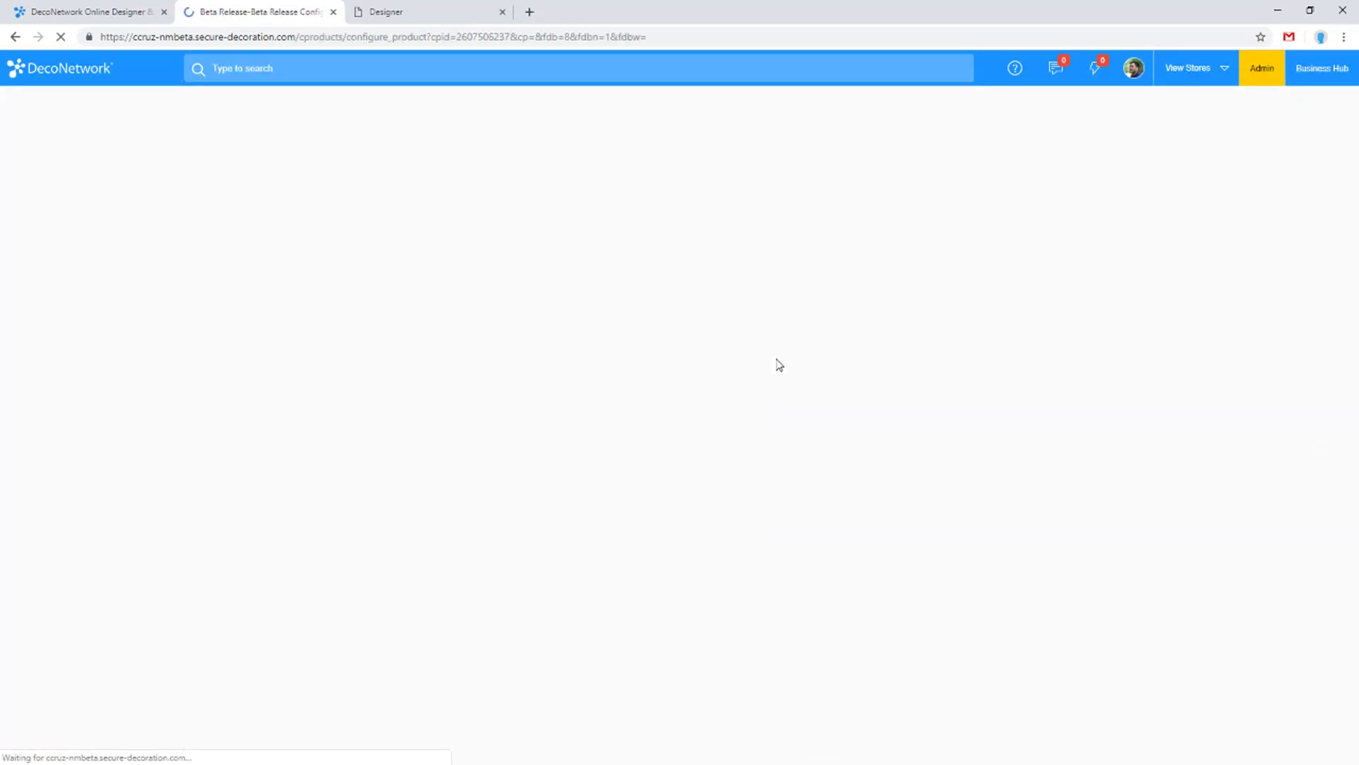
Name the decorated product "Bike Team", set Customize to "Don't allow users to customize", and save the product details
click(645, 204)
text(T)
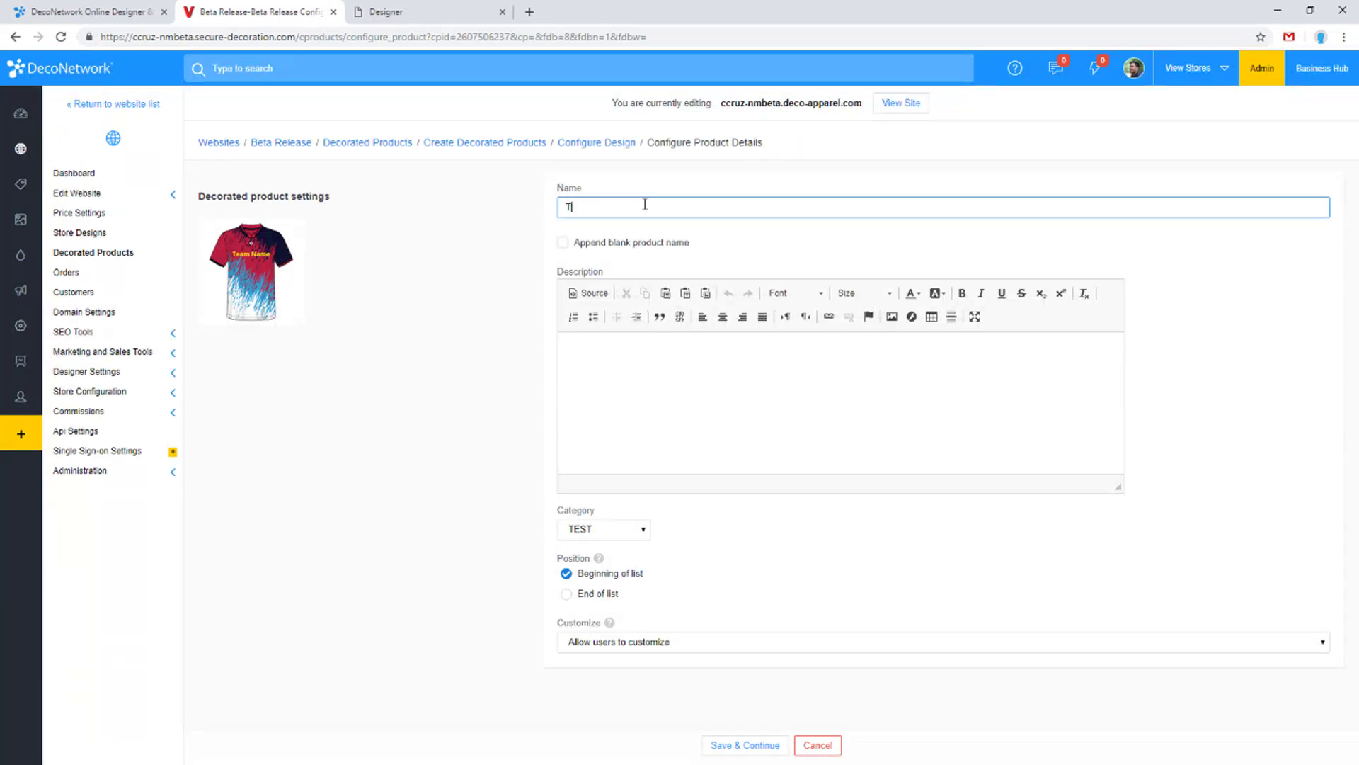
text(sh)
key(ctrl+a)
text(Bike Team)
key(Tab)
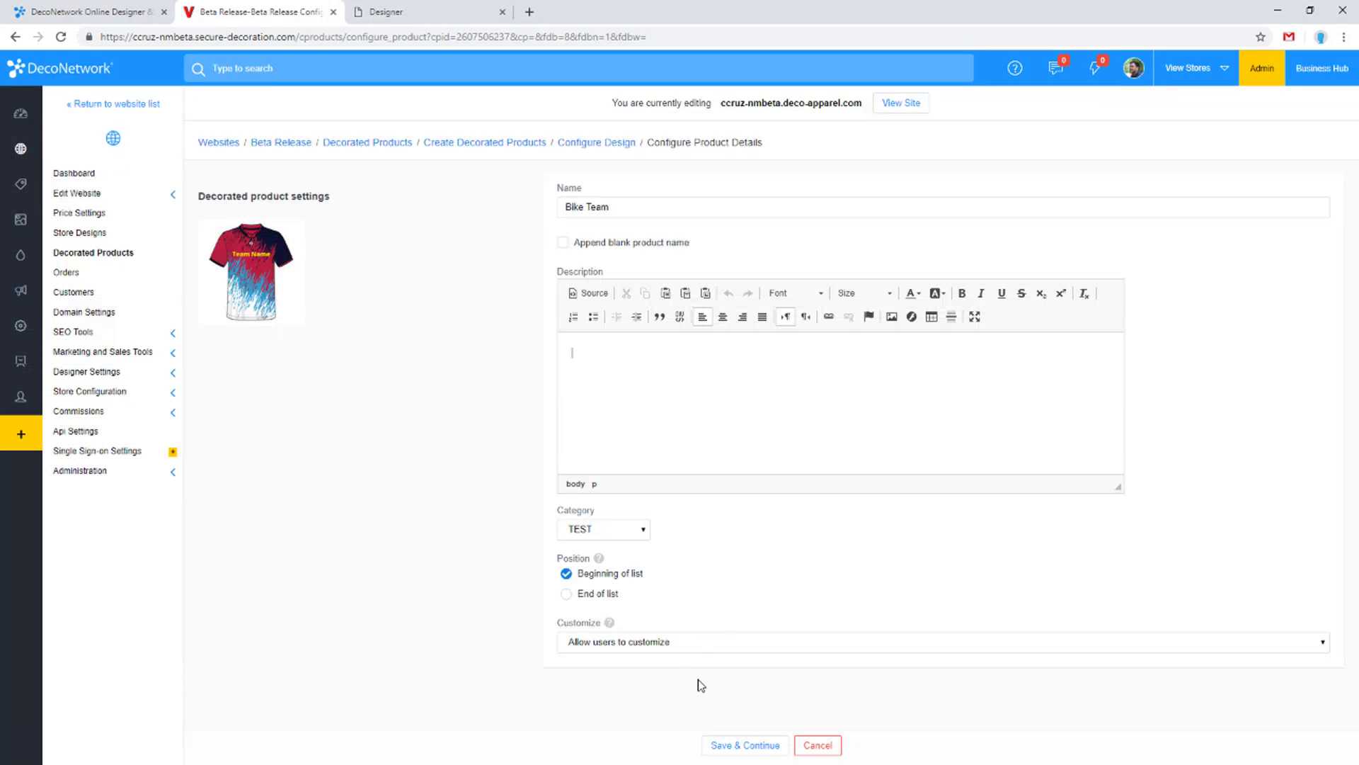
click(692, 643)
click(692, 667)
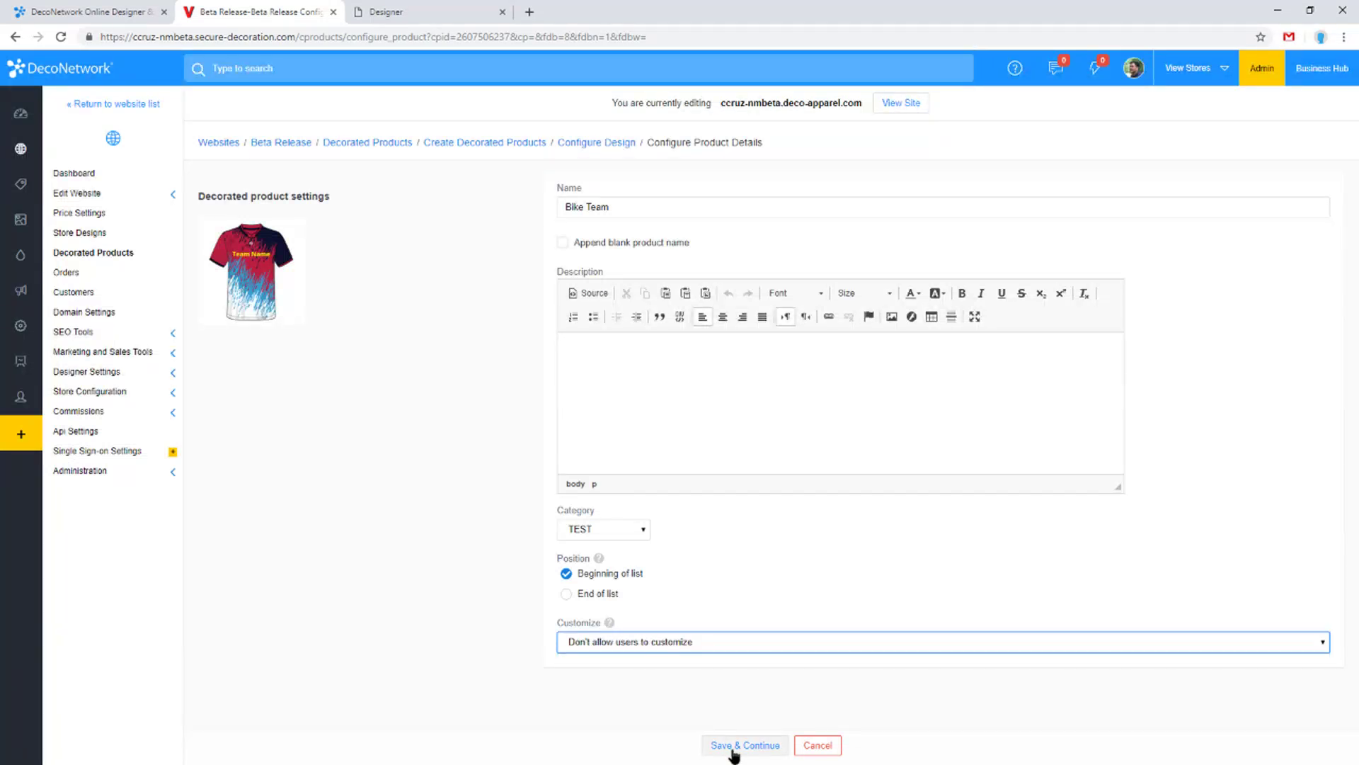
click(736, 745)
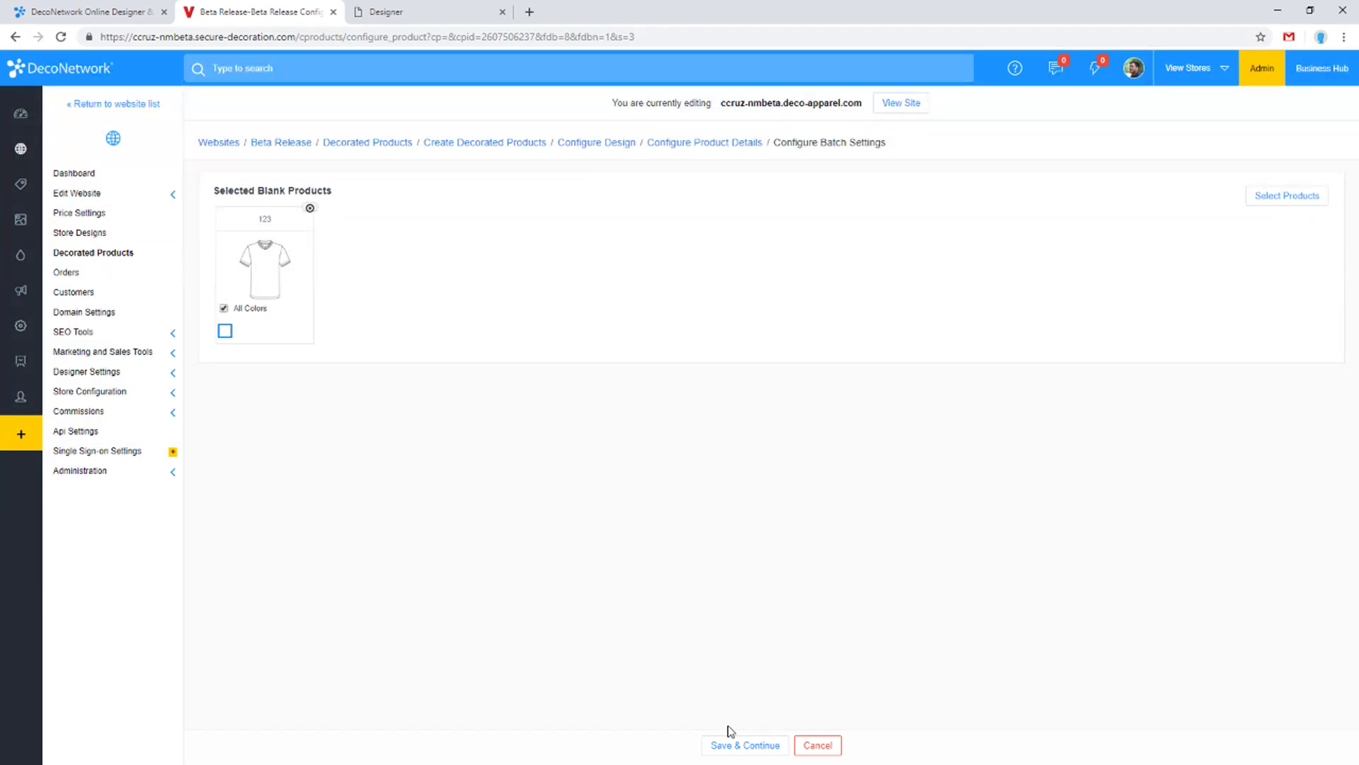
Save the product with all colors of blank product 123 and the default price markup
click(732, 746)
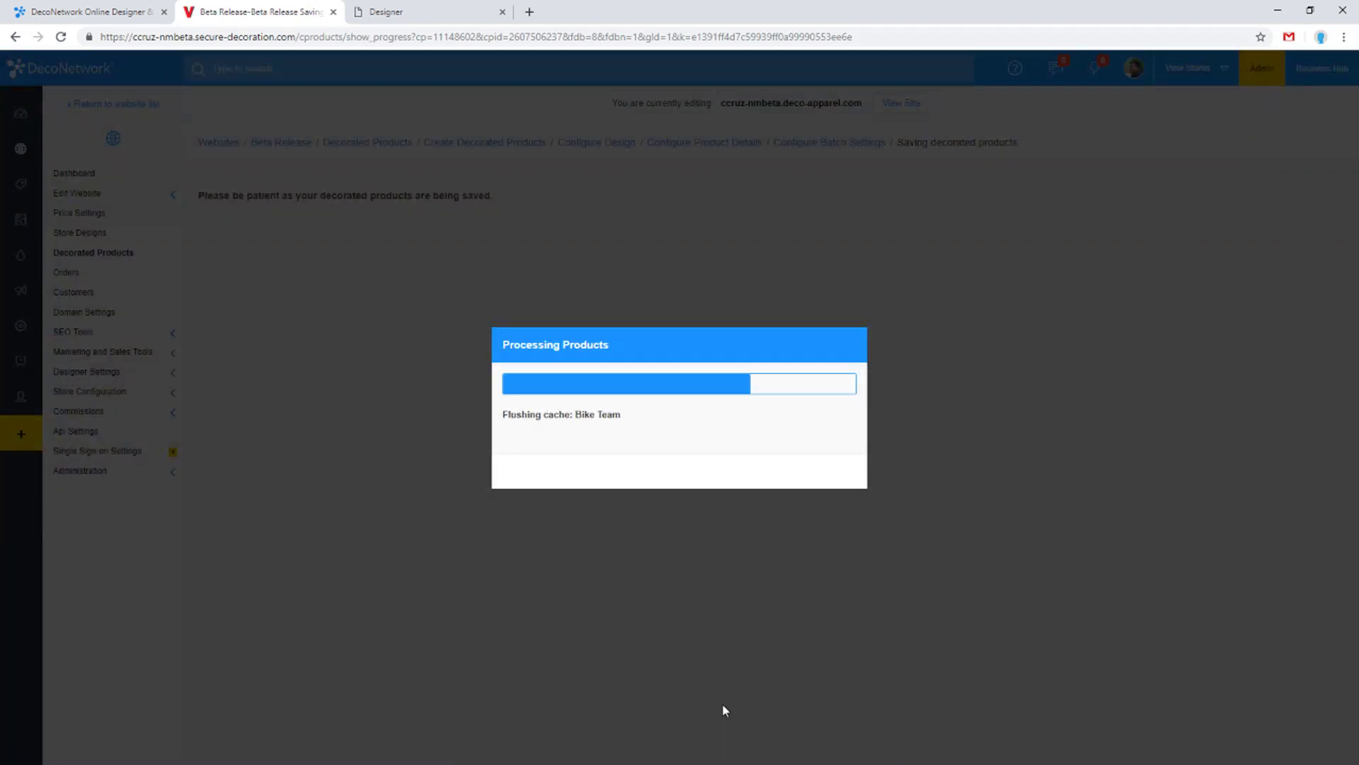
click(690, 475)
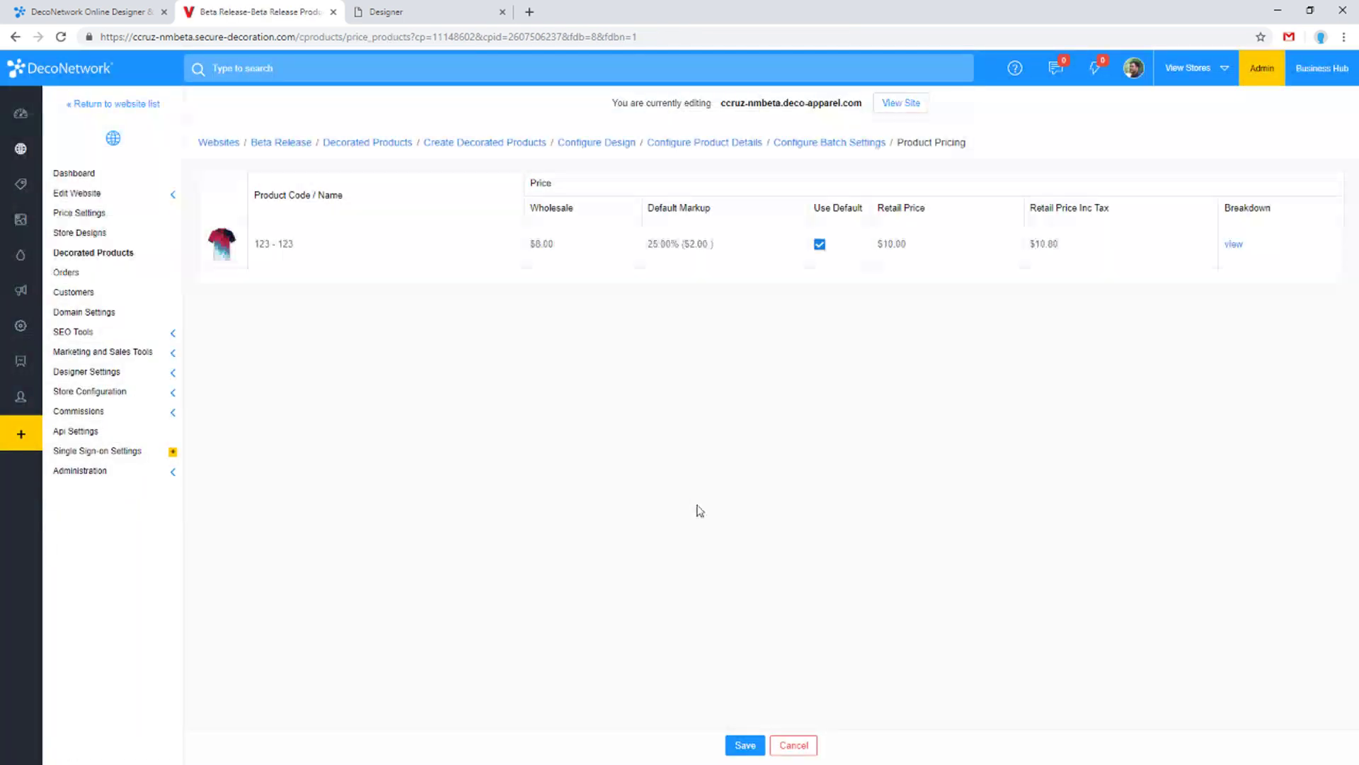
click(754, 742)
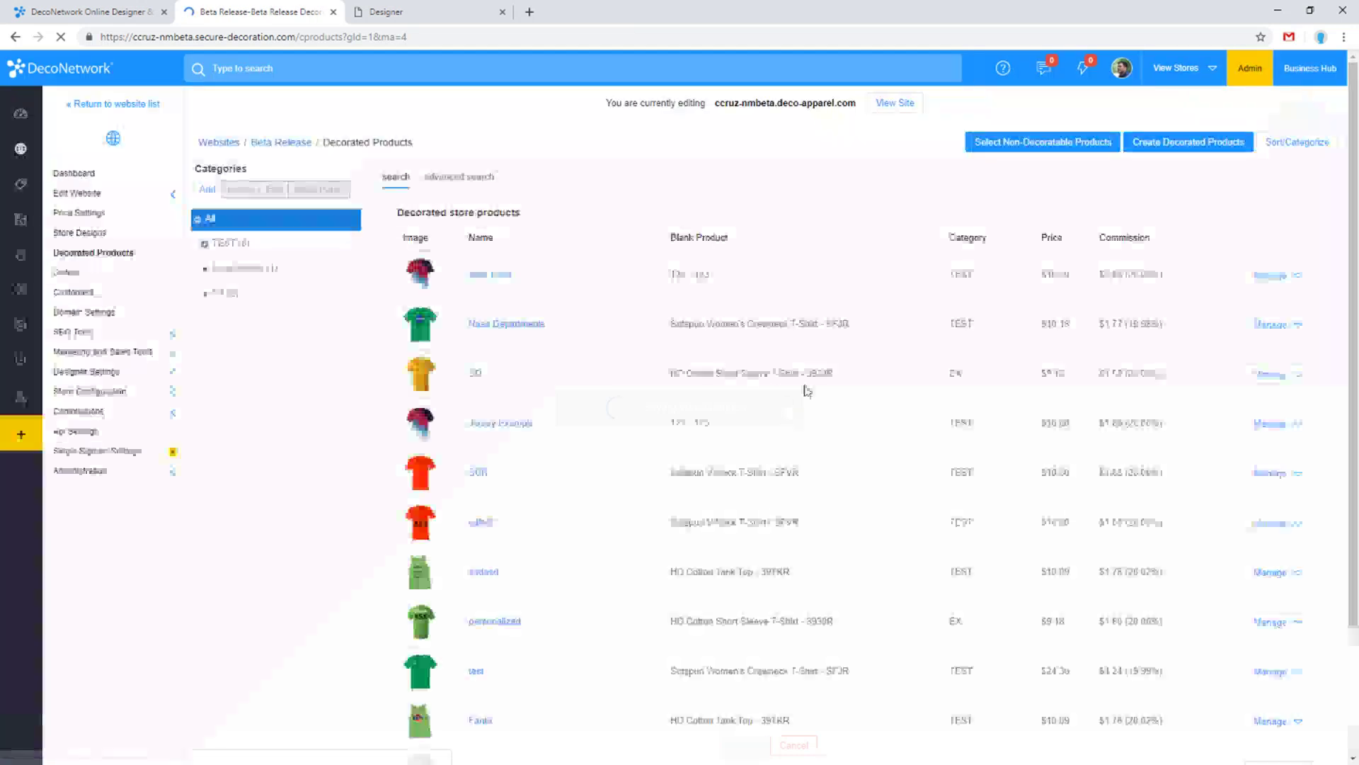
Open the Bike Team product's storefront page in a new browser tab
click(1272, 318)
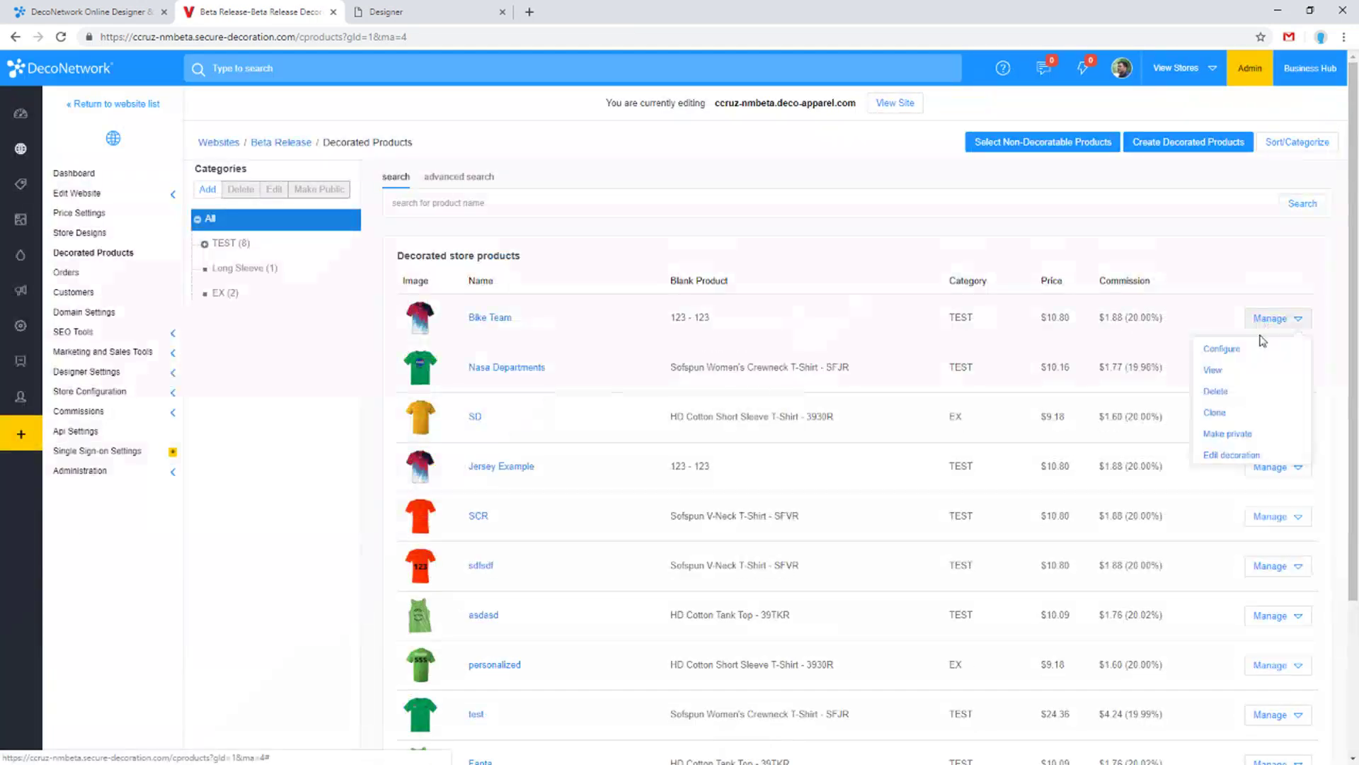
middle_click(1216, 392)
click(636, 8)
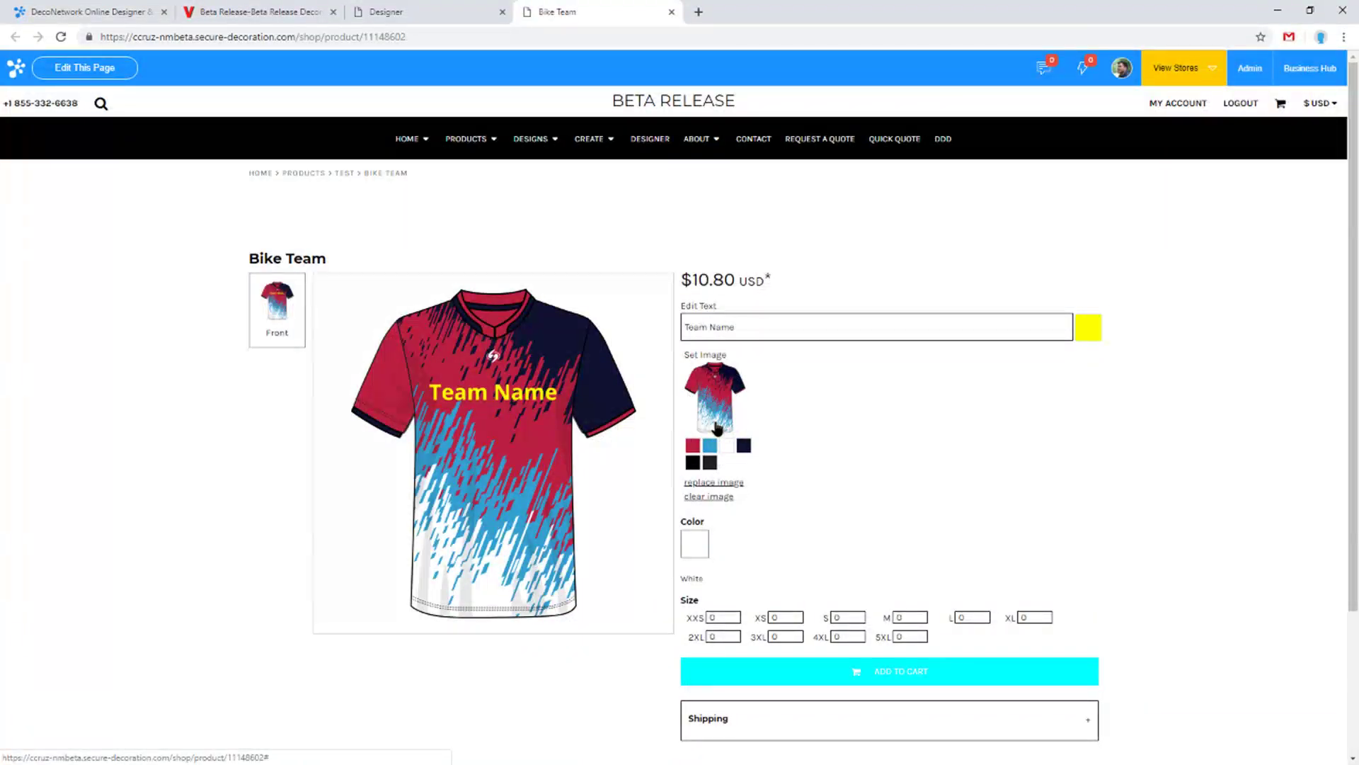
Recolor the jersey artwork on the storefront, changing the red to green and the light blue to magenta
click(693, 445)
click(515, 517)
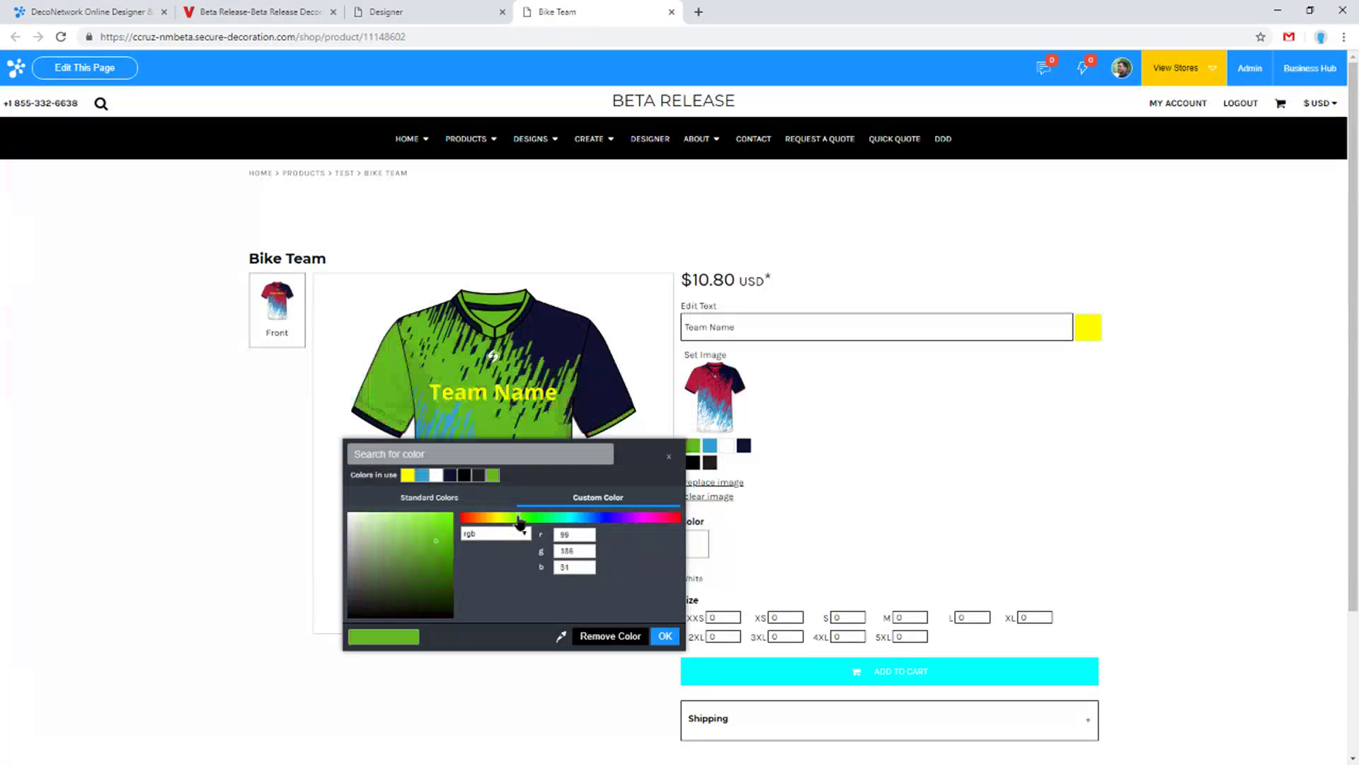
click(527, 517)
click(665, 635)
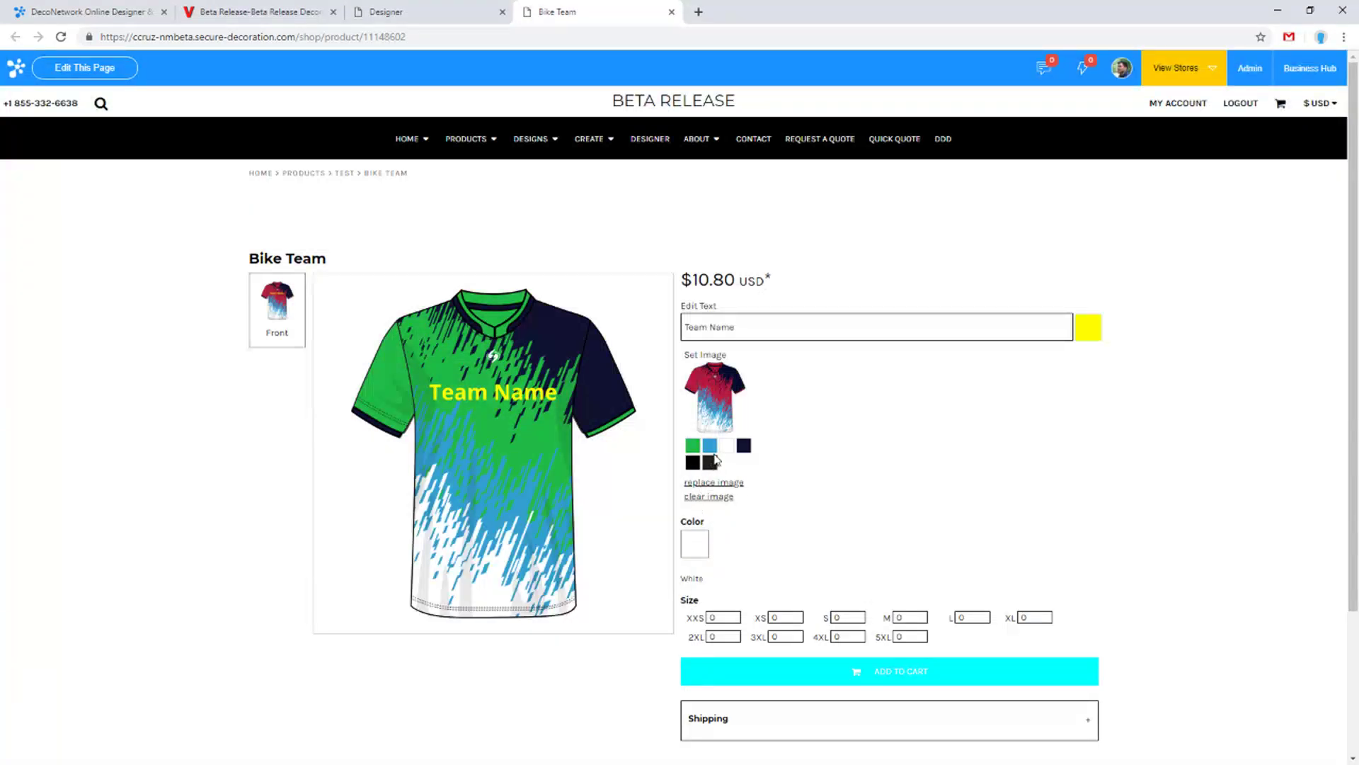
click(710, 445)
click(666, 516)
click(681, 636)
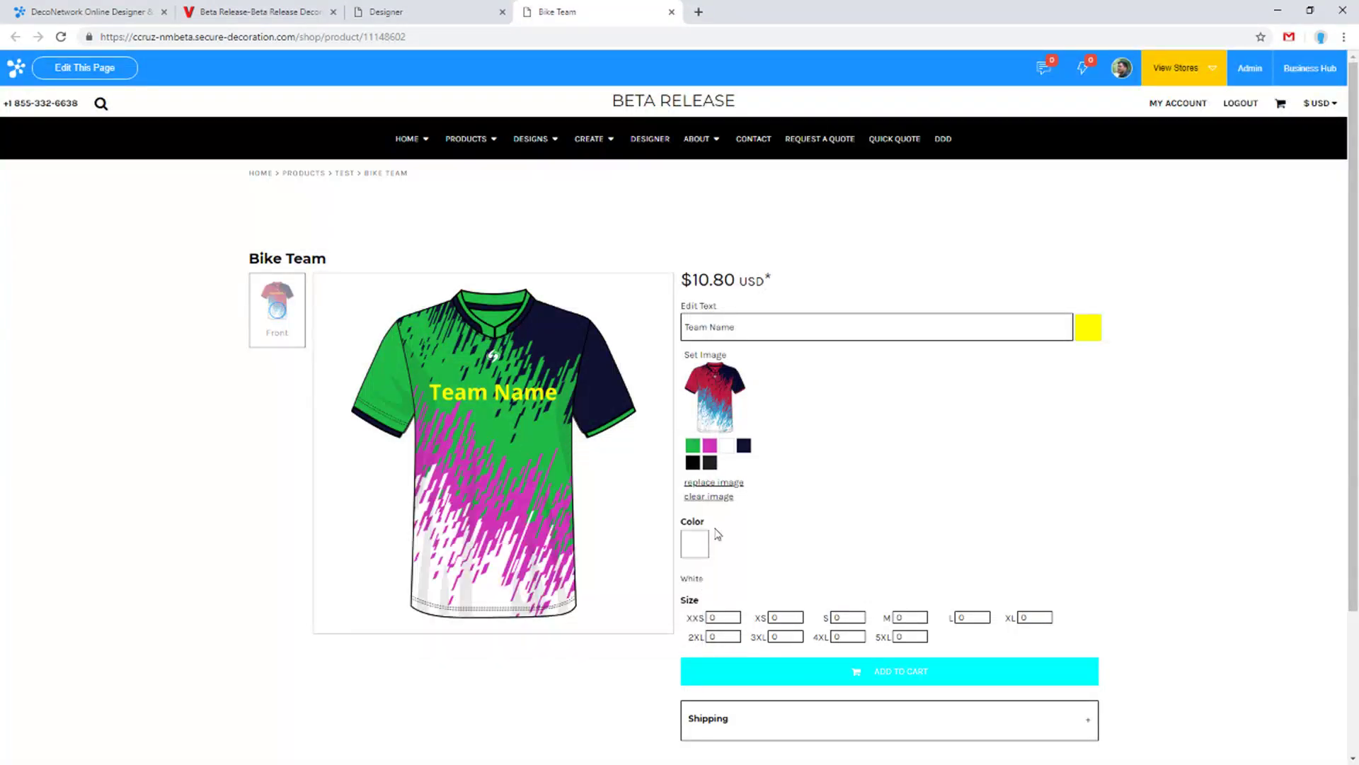
Replace the jersey's editable team name text with "Hells Angels"
triple_click(745, 324)
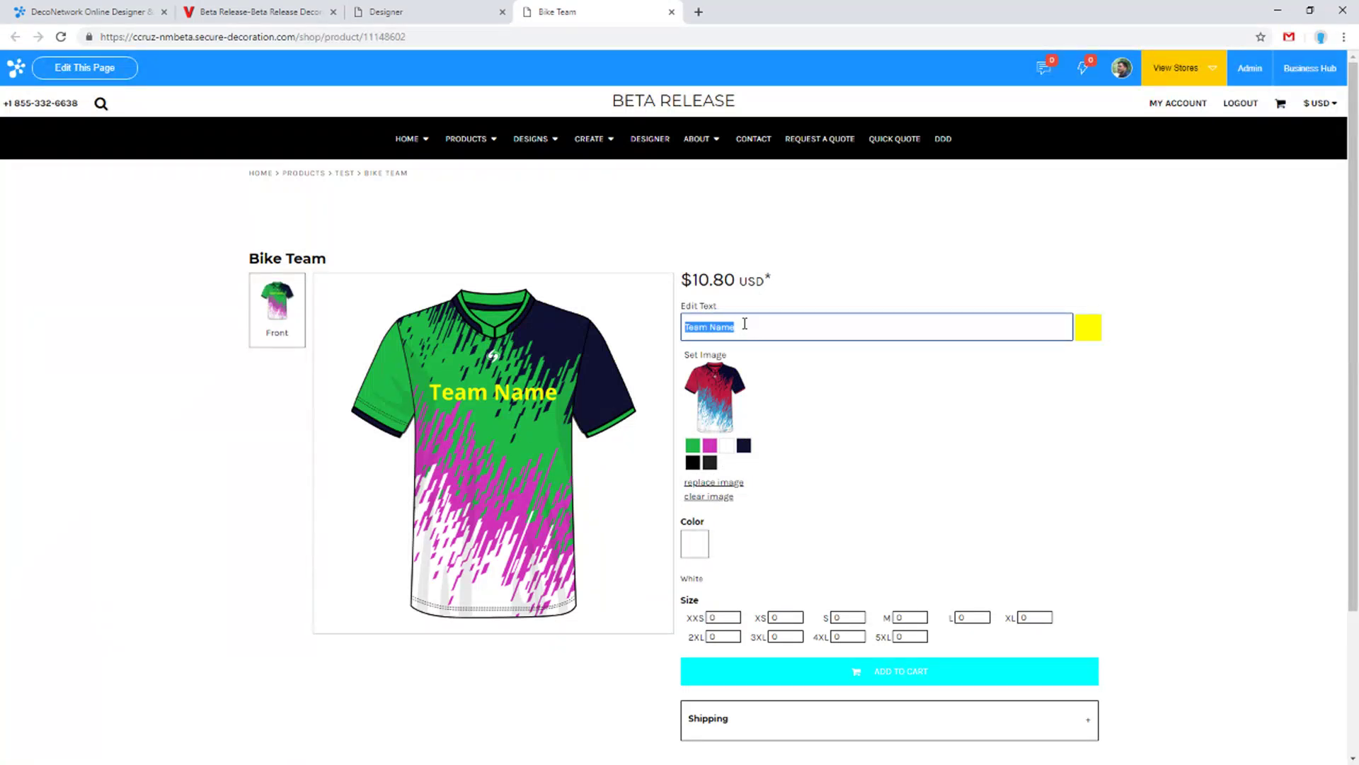
text(Hells a)
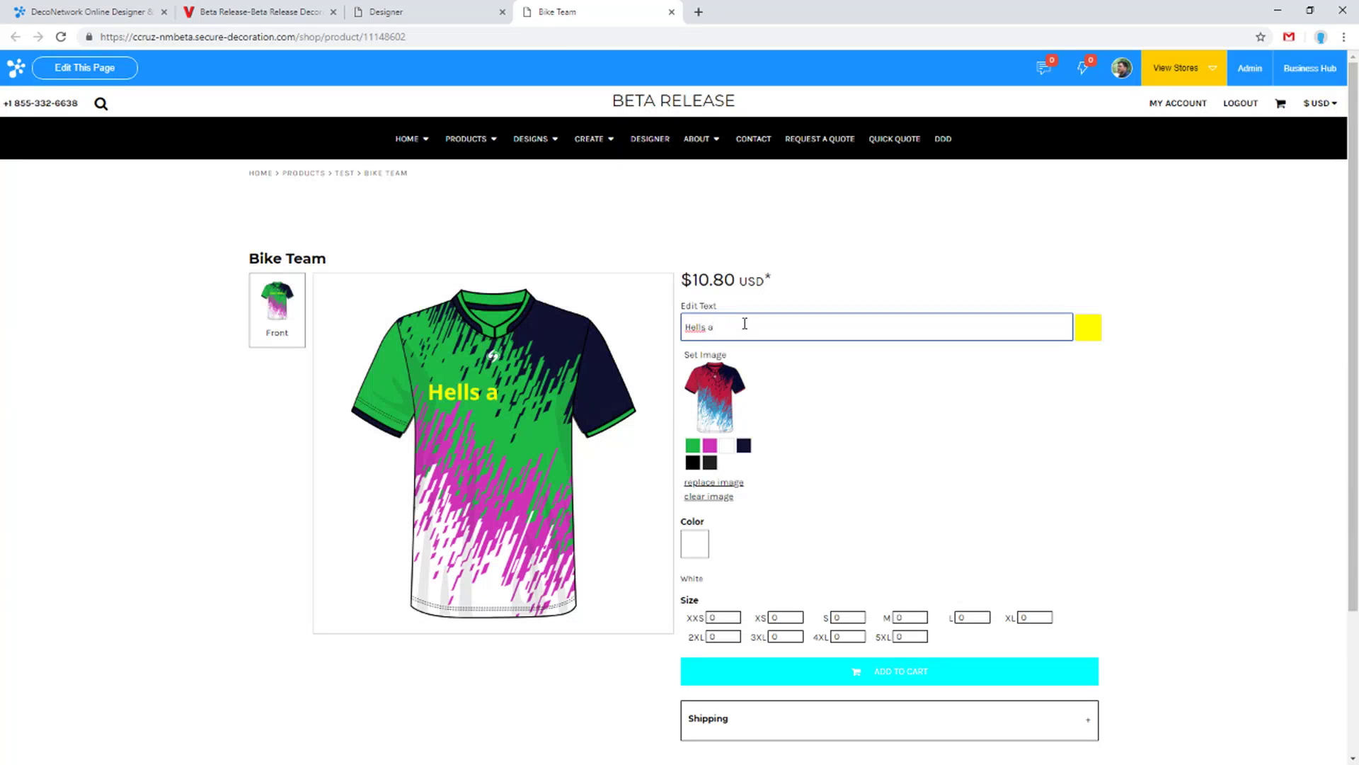
key(BackSpace)
text(Angels)
Clear the jersey's editable text so the design carries no team name
key(ctrl+a)
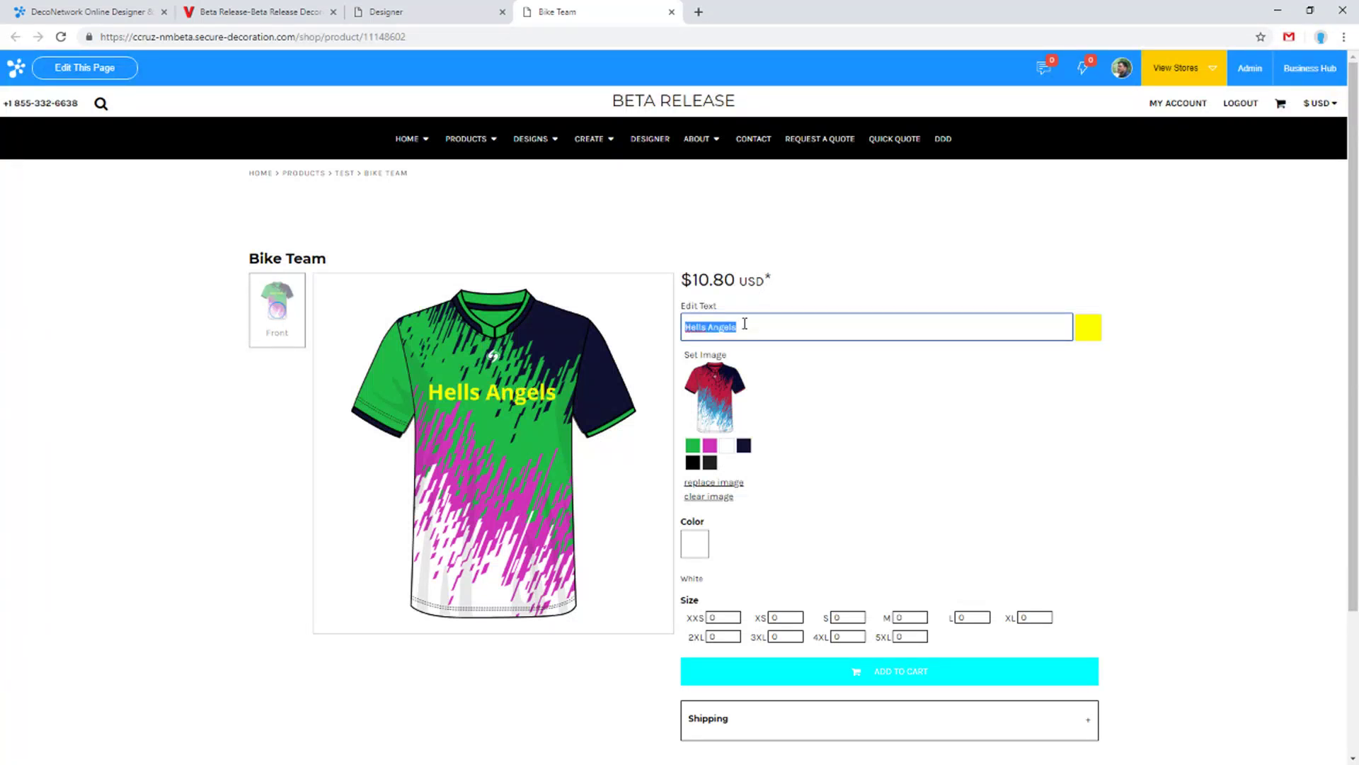
key(BackSpace)
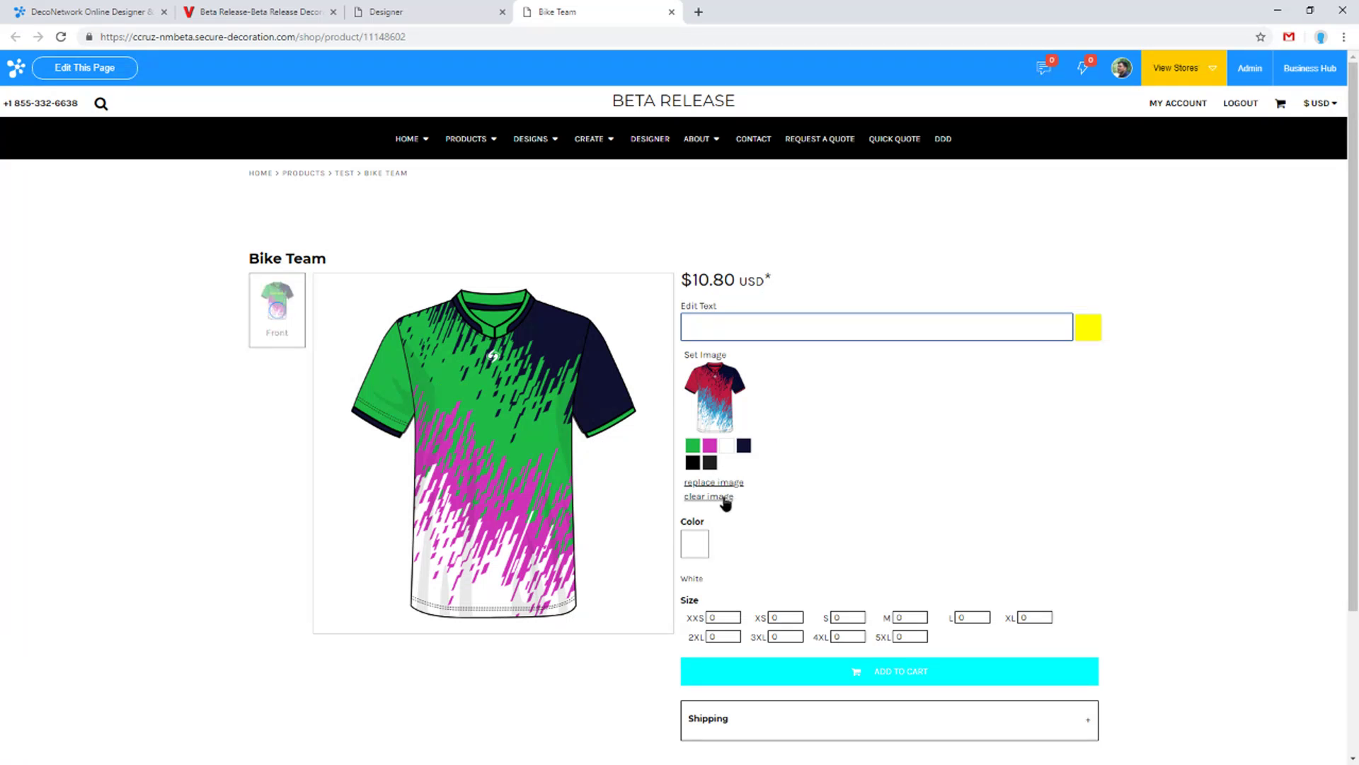
click(920, 483)
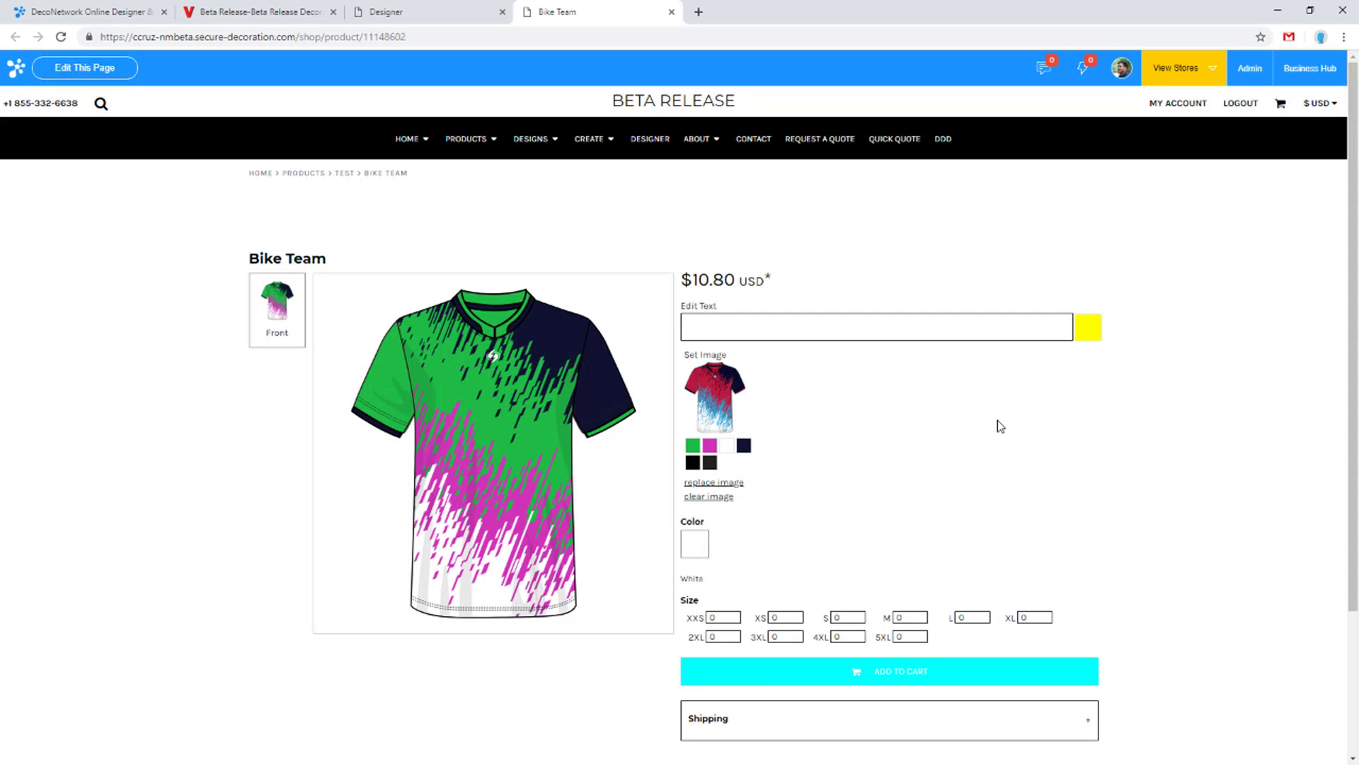
Open the Business Hub from the store admin in a new browser tab and close the Designer and Bike Team tabs
click(283, 12)
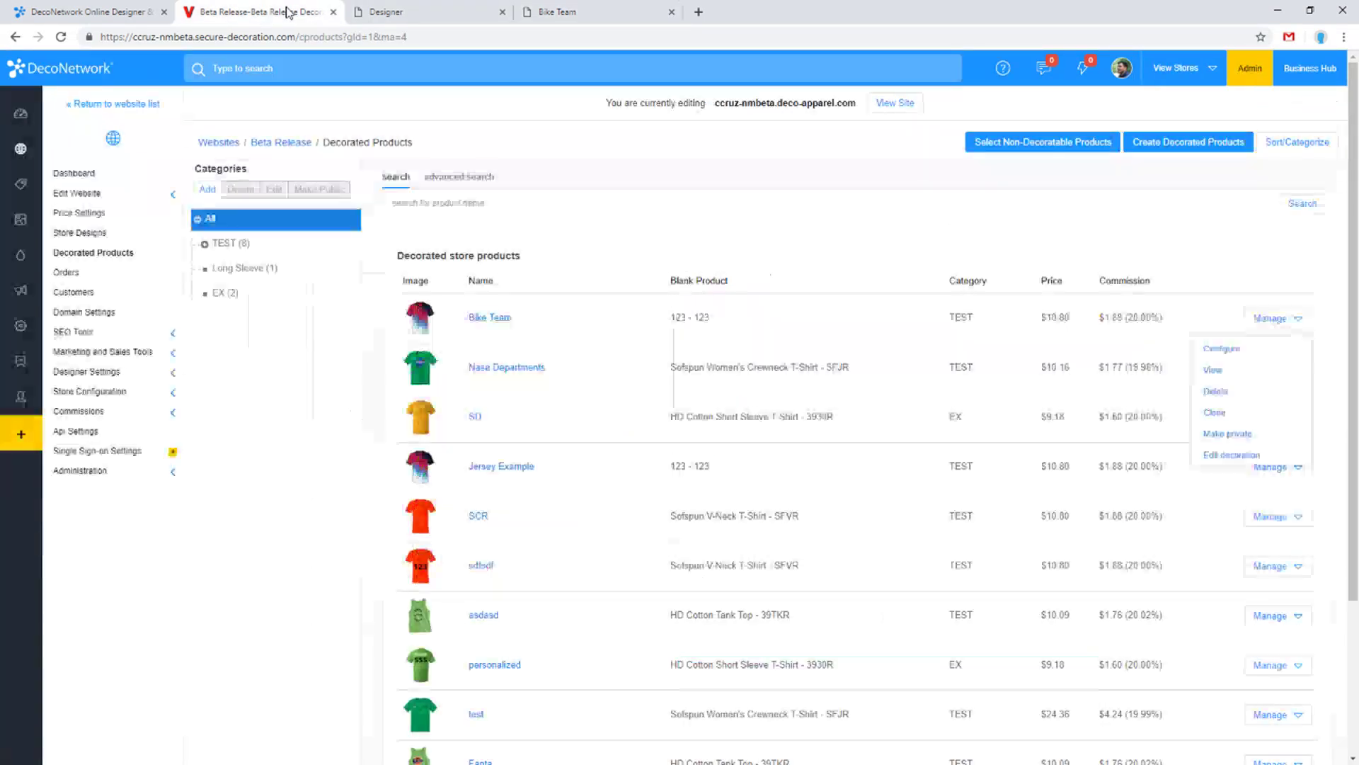
click(1297, 71)
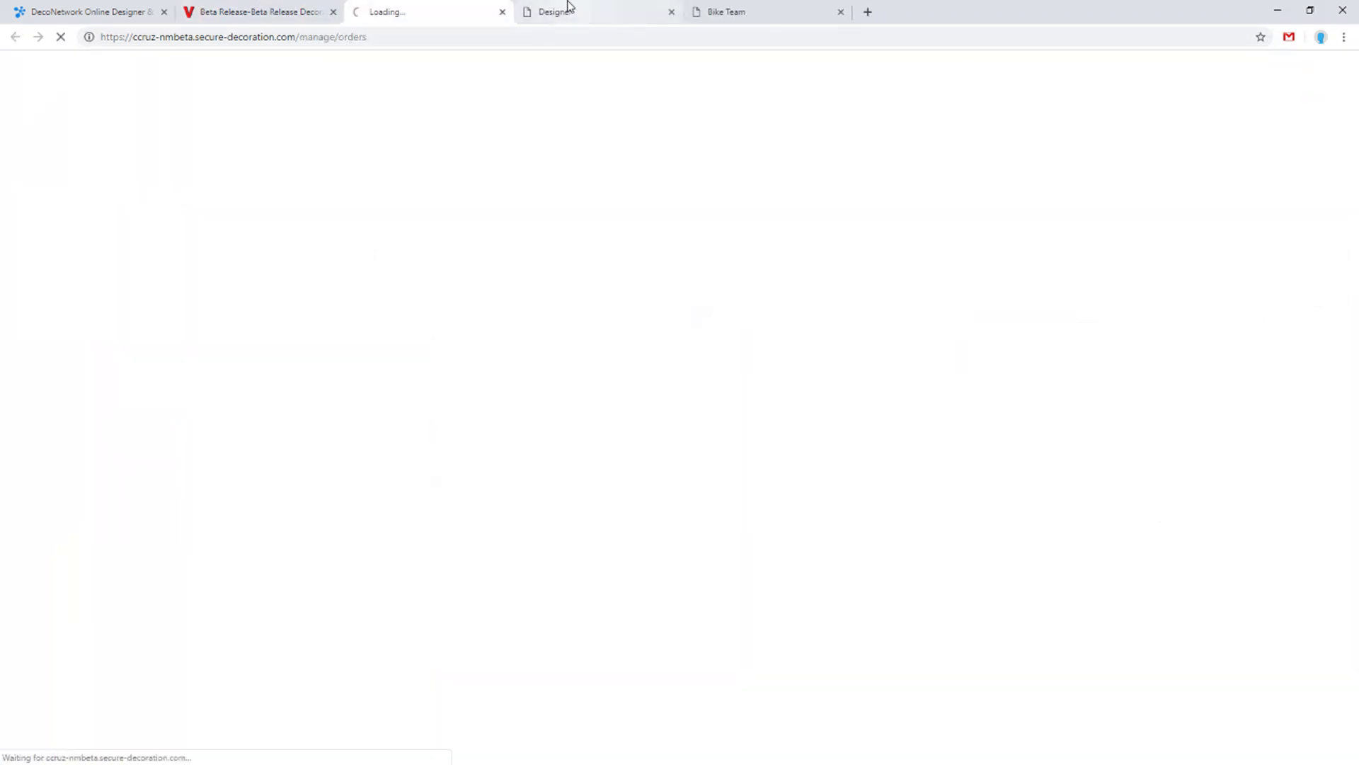
click(672, 12)
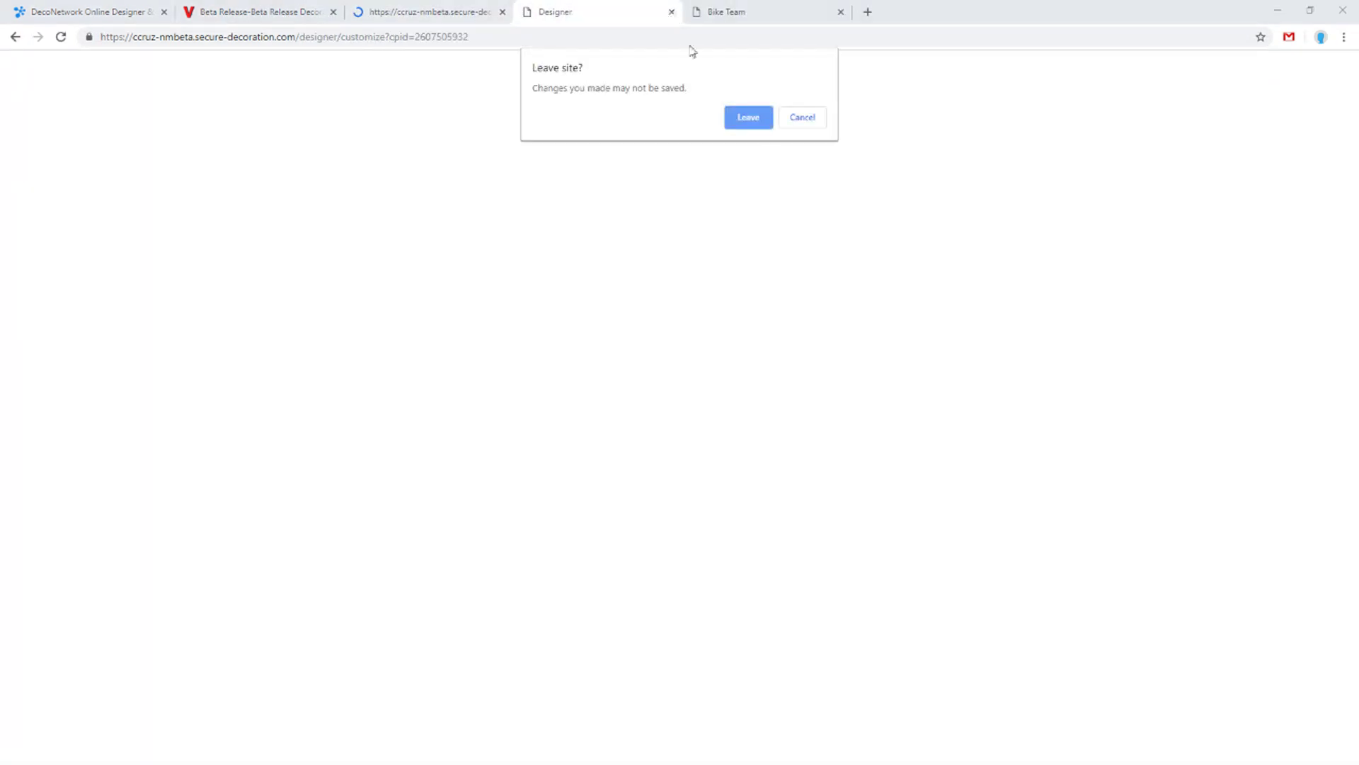
click(749, 115)
click(672, 12)
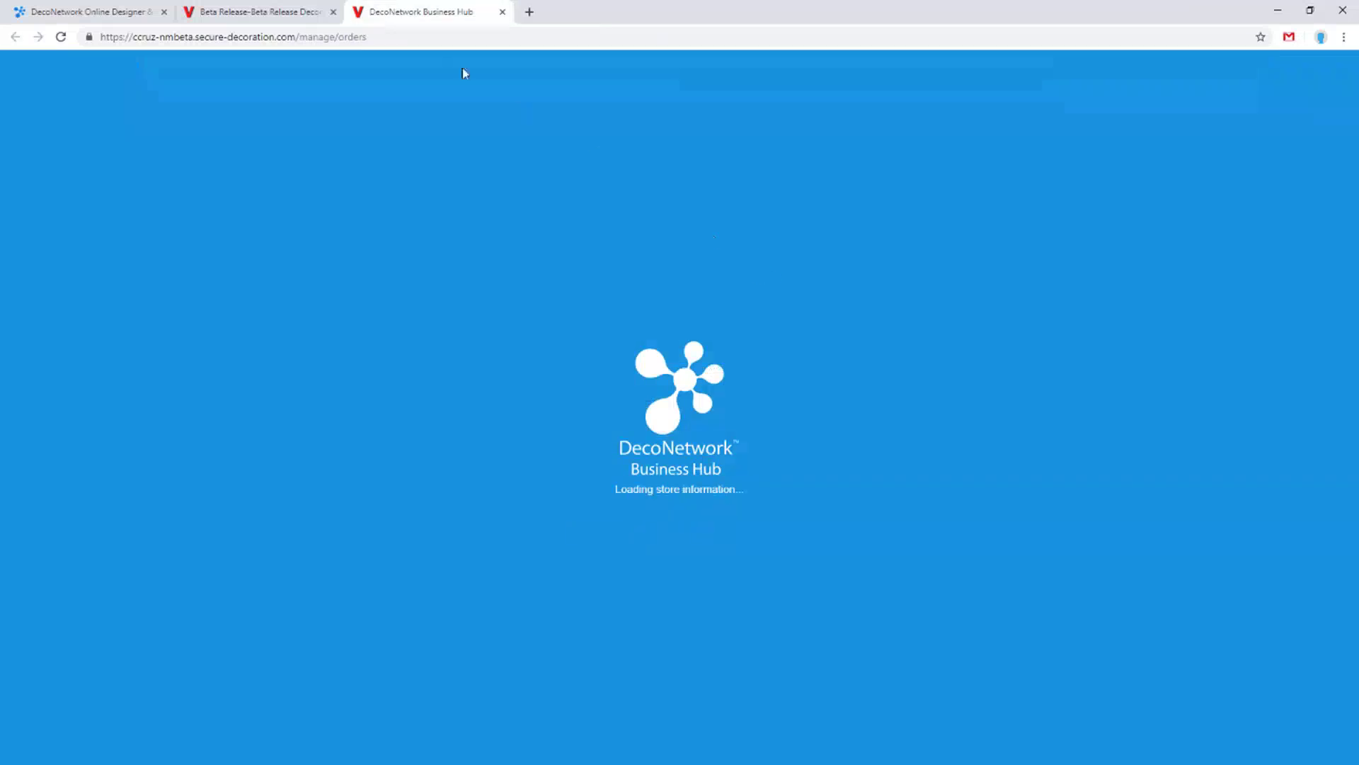
click(293, 8)
click(418, 10)
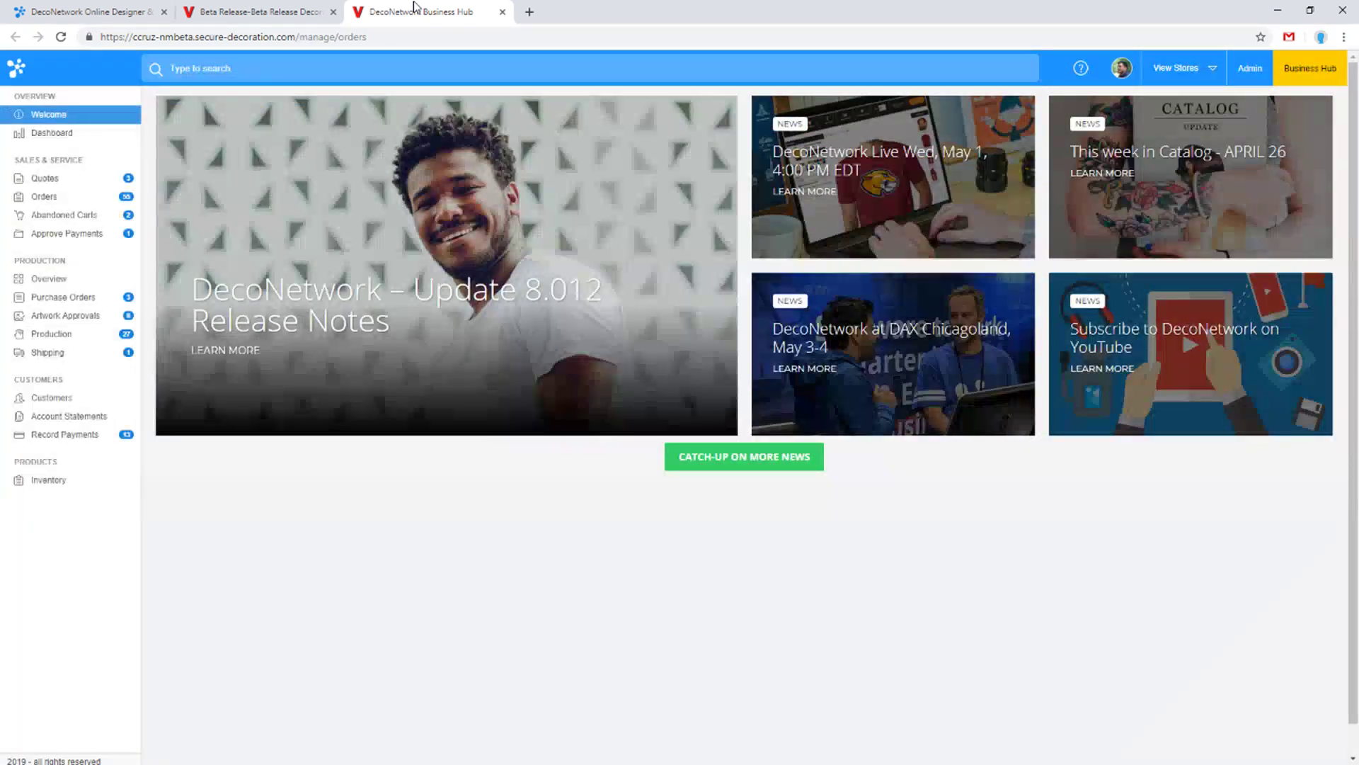
Open the order listed under Shipping and bring up its Record Shipment form
click(69, 359)
click(1124, 209)
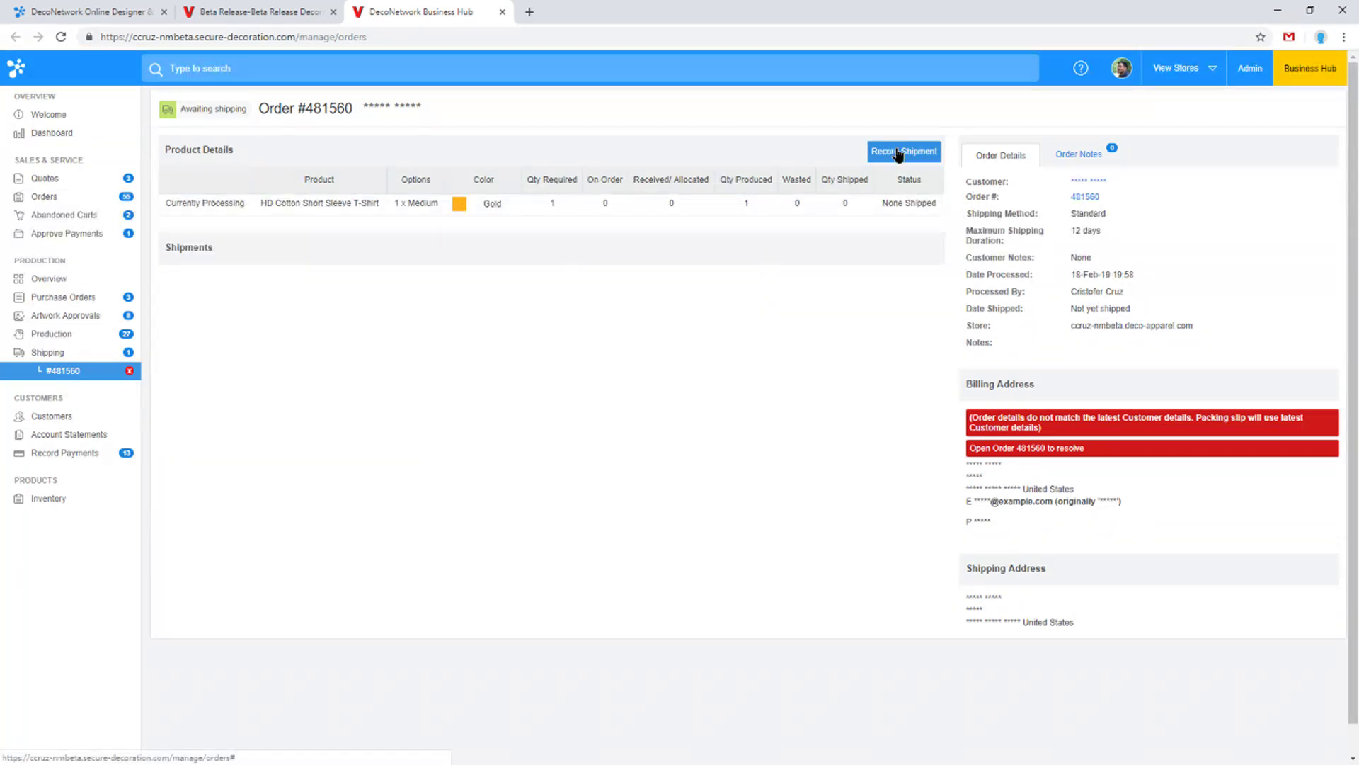
click(899, 155)
Set the shipment's carrier to UPS, select its quantity, and close the form without recording the shipment
click(608, 410)
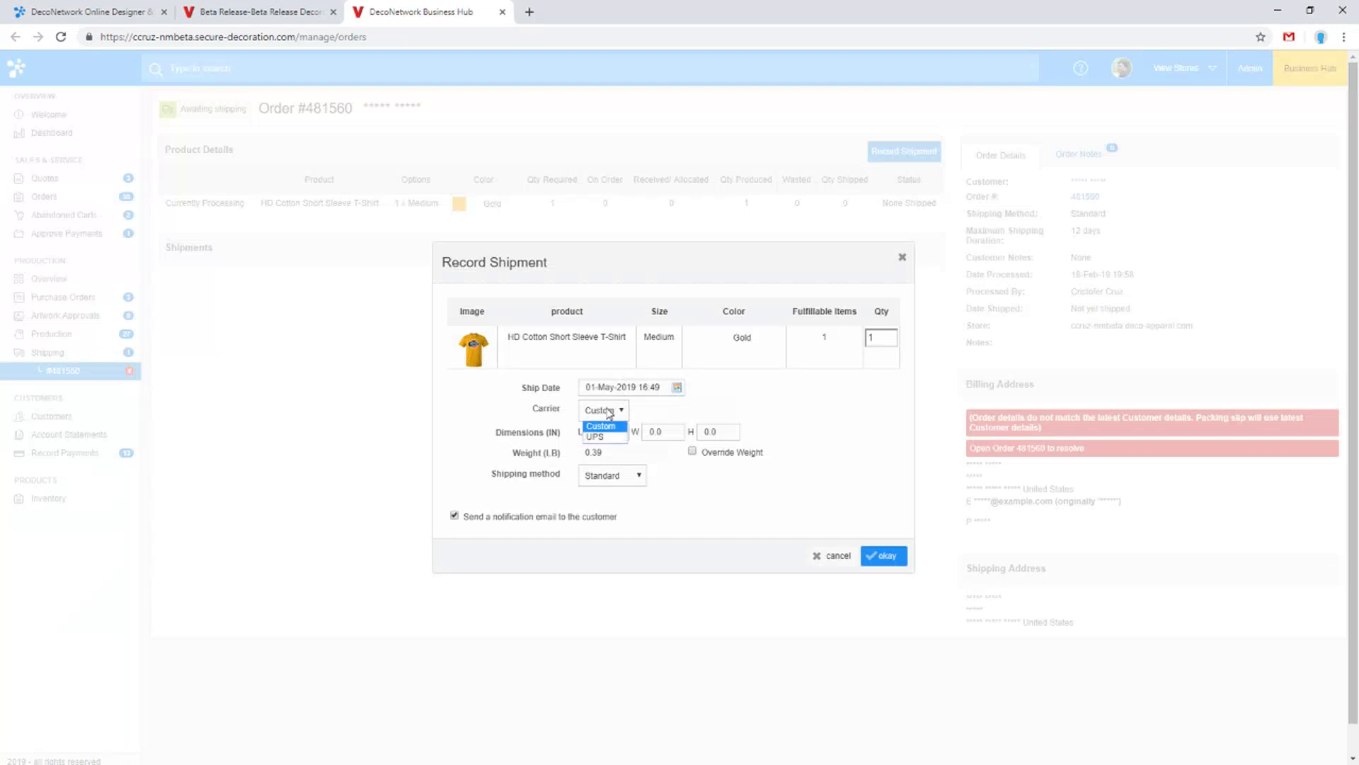
click(602, 436)
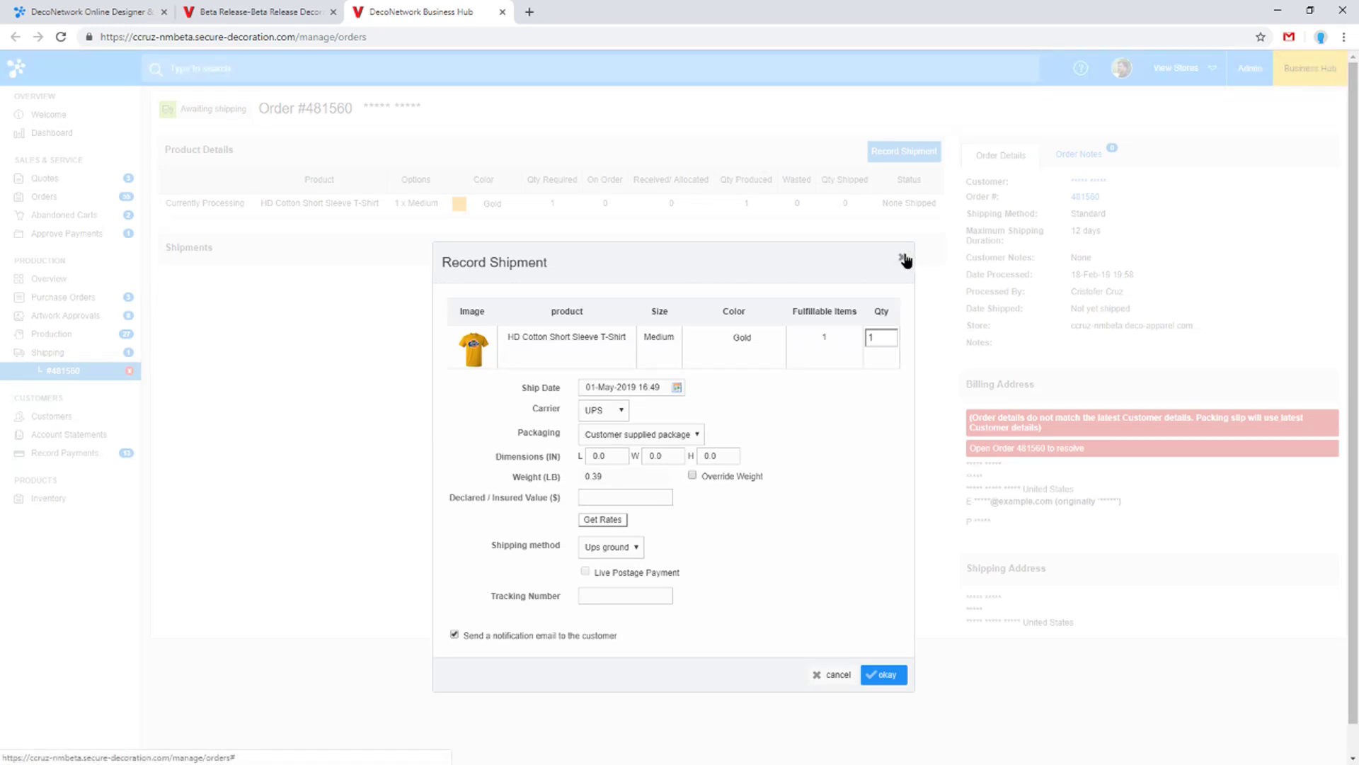
double_click(877, 336)
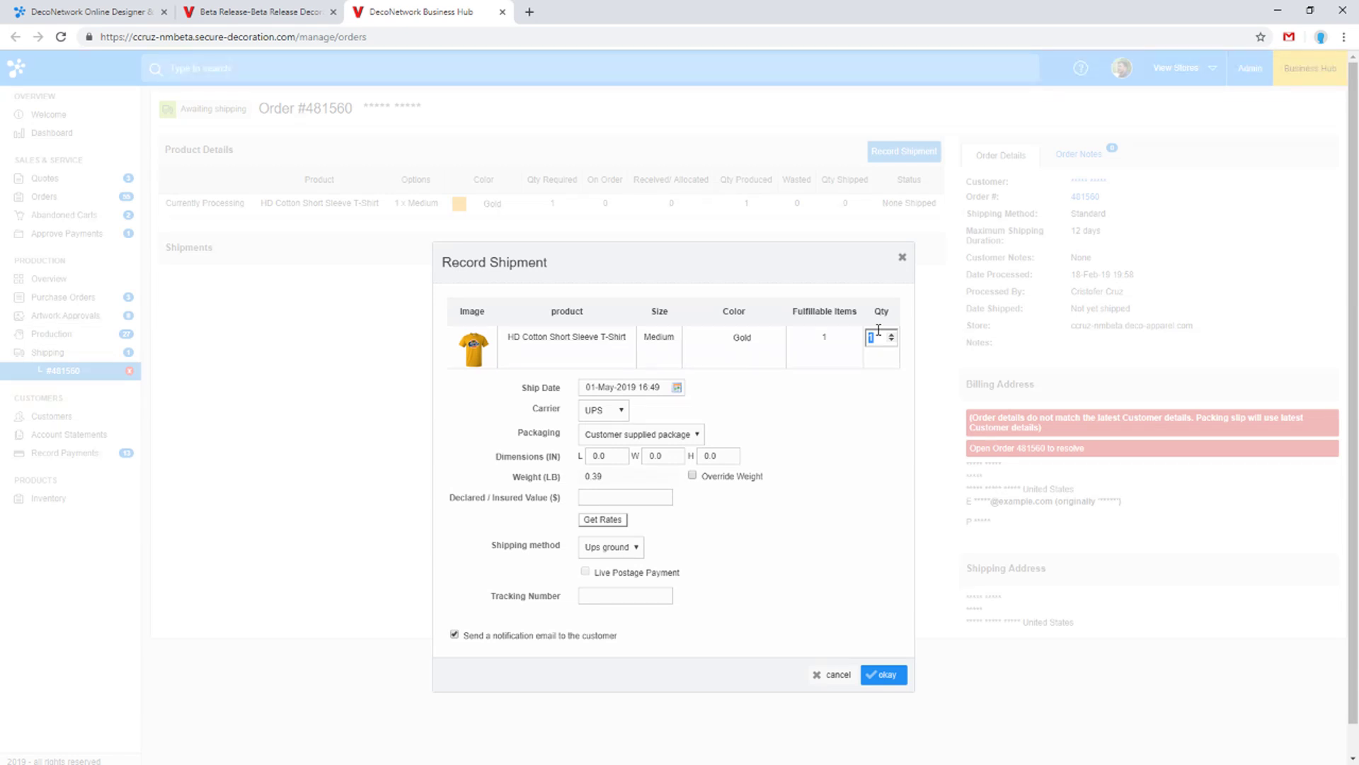
click(902, 258)
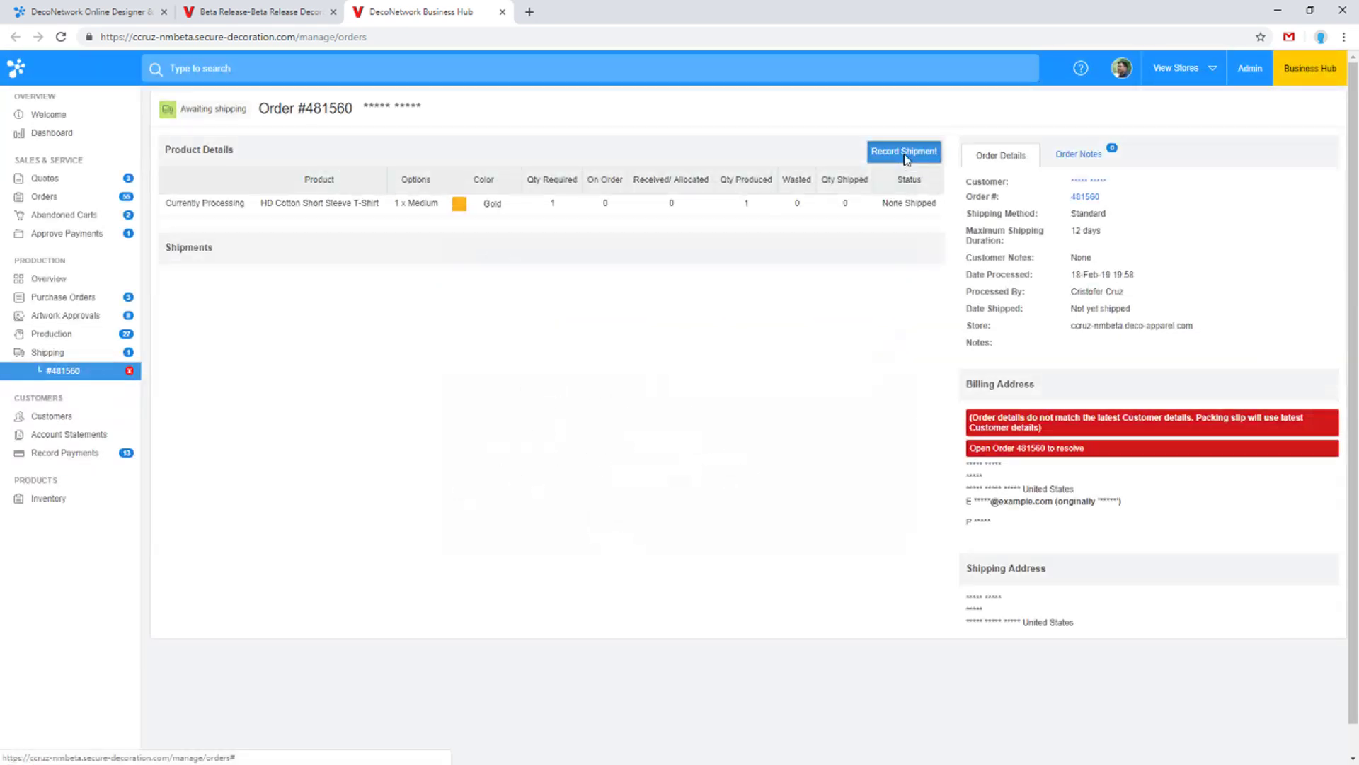
Reopen the order's Record Shipment form and try to set the T-shirt's shipped quantity to 100
click(904, 151)
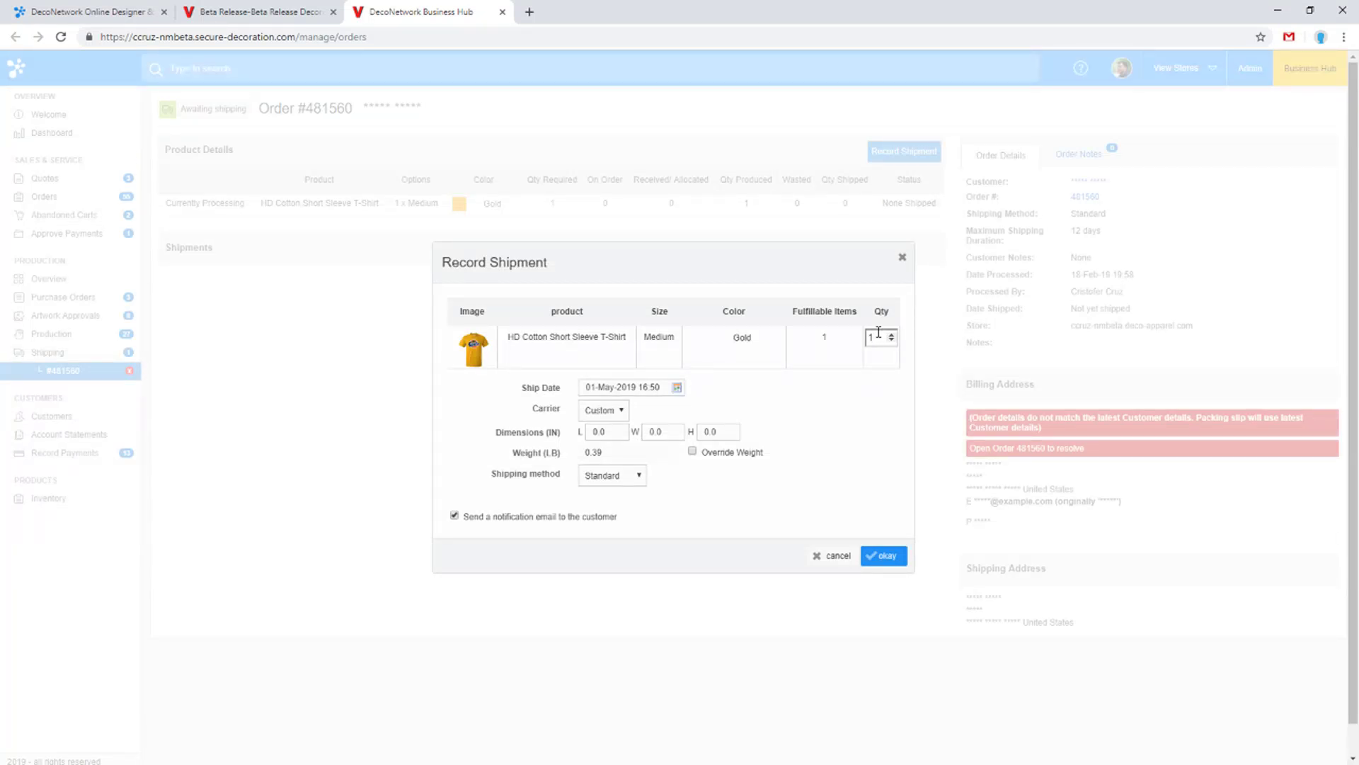
double_click(878, 333)
text(100)
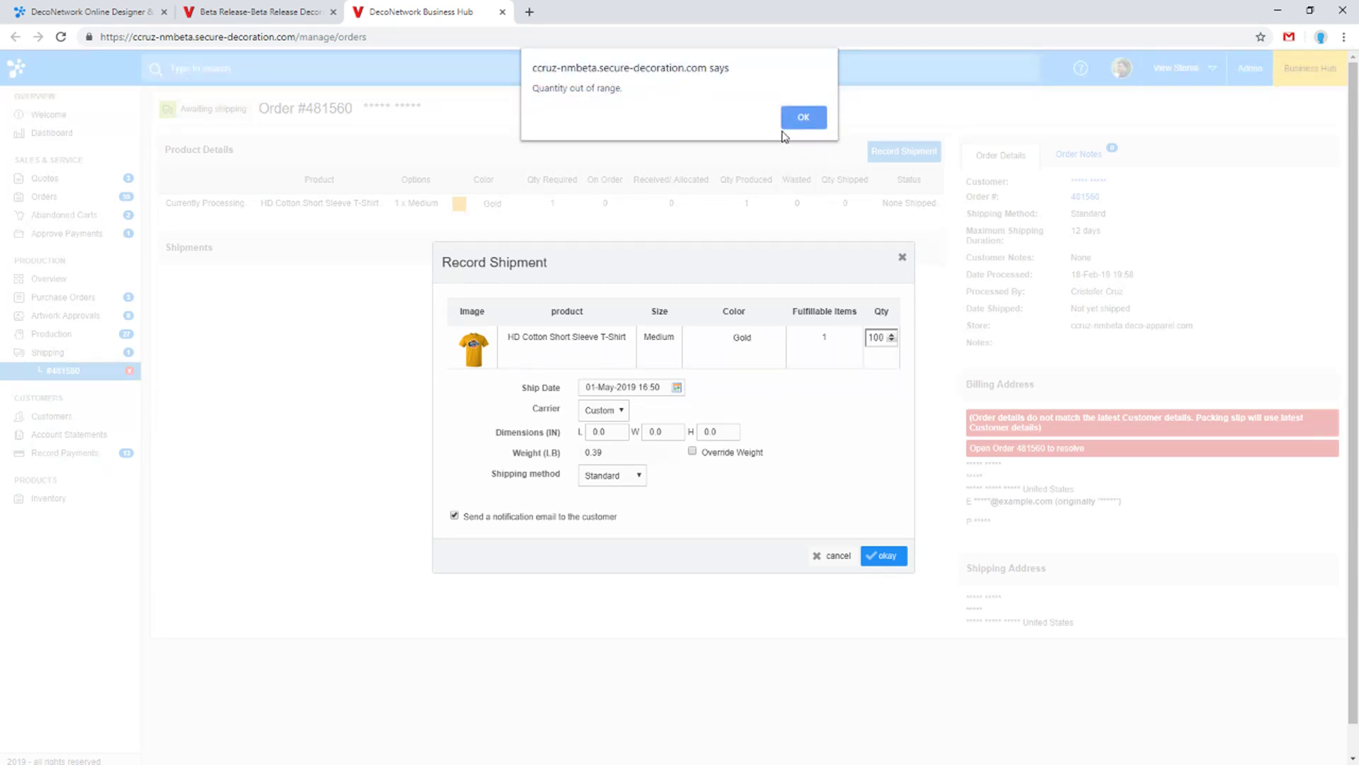
click(794, 122)
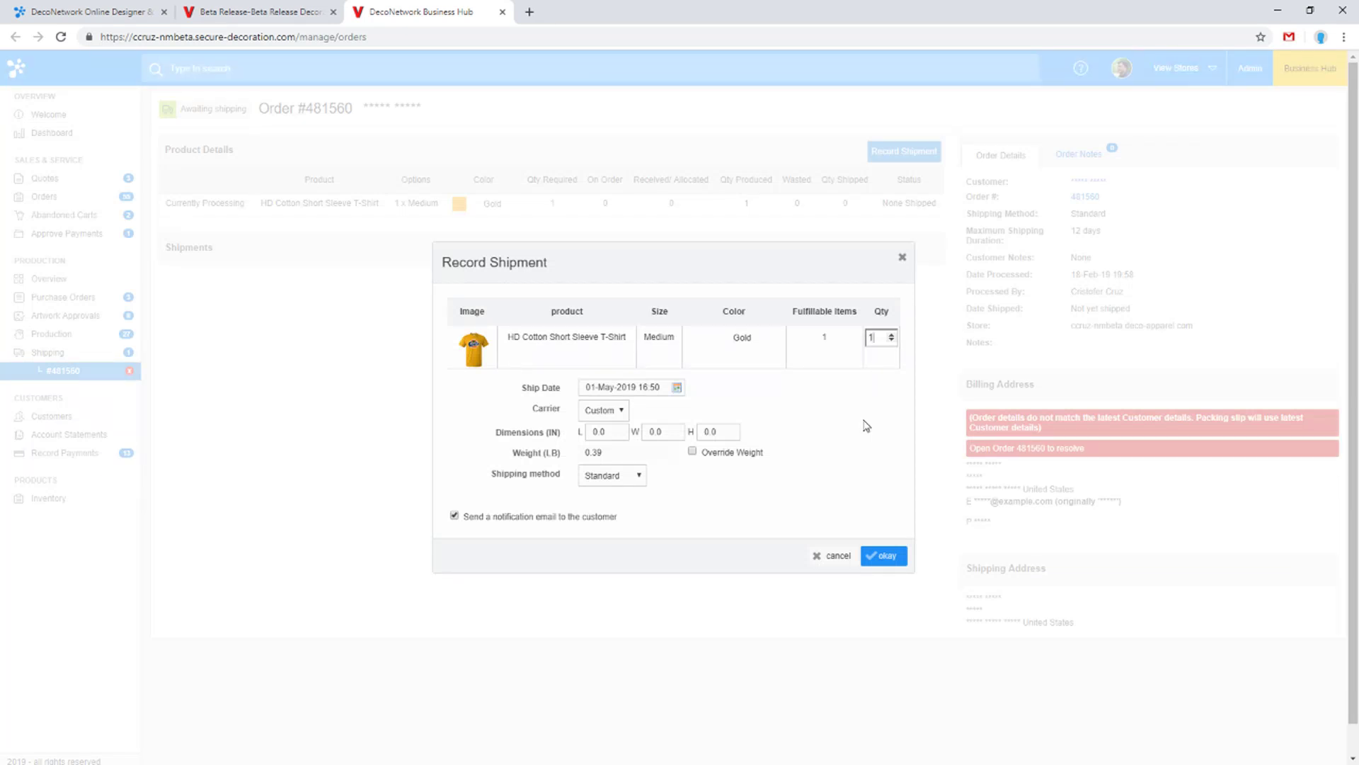
Set the shipment's carrier to UPS, discard the form, then reopen and close it without recording a shipment
click(610, 410)
click(610, 435)
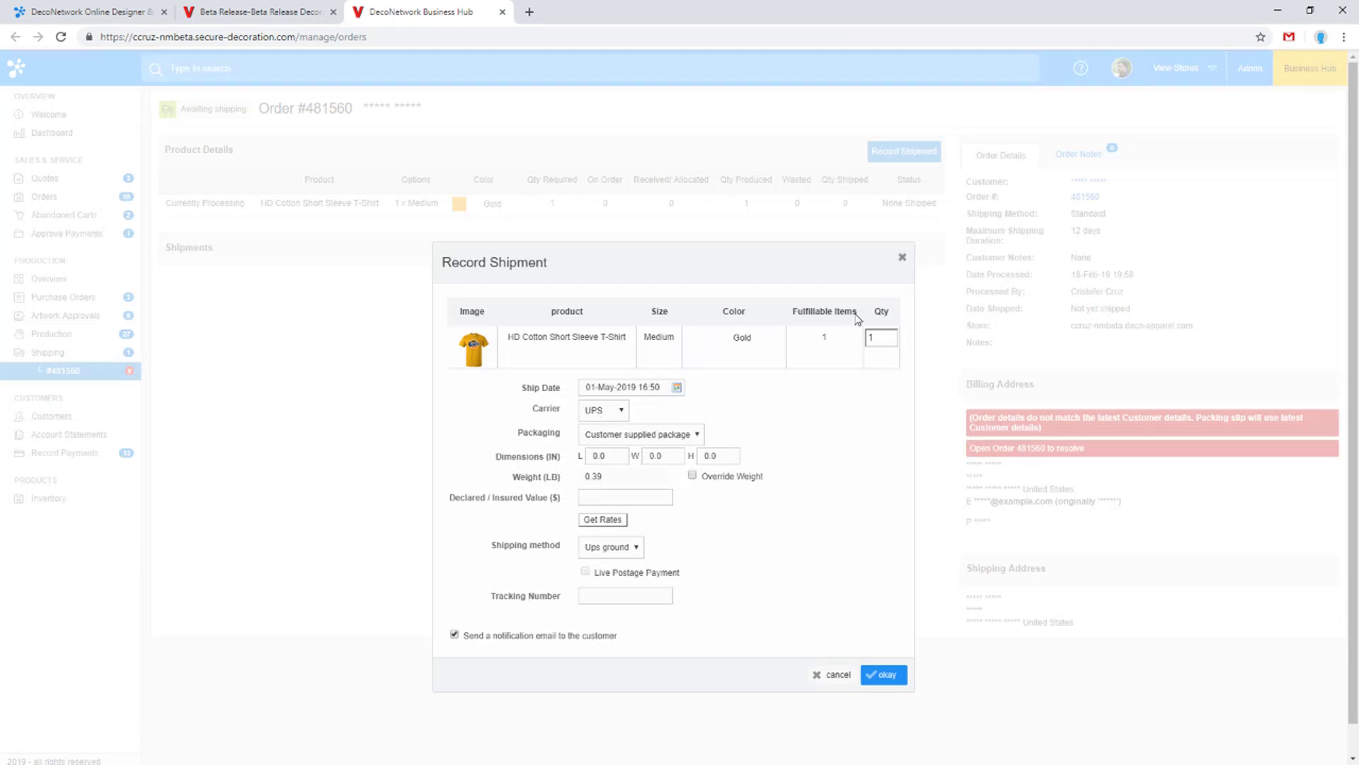
click(902, 257)
click(895, 152)
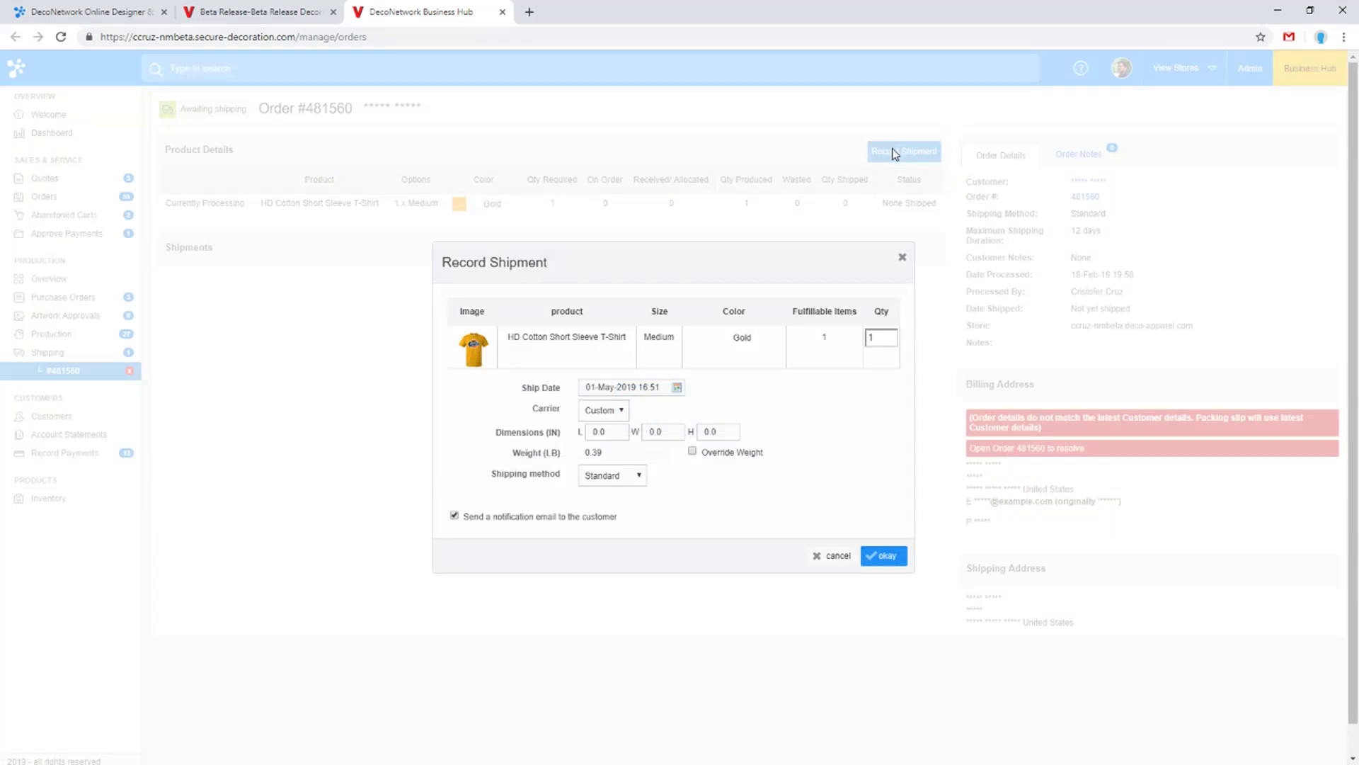
click(901, 258)
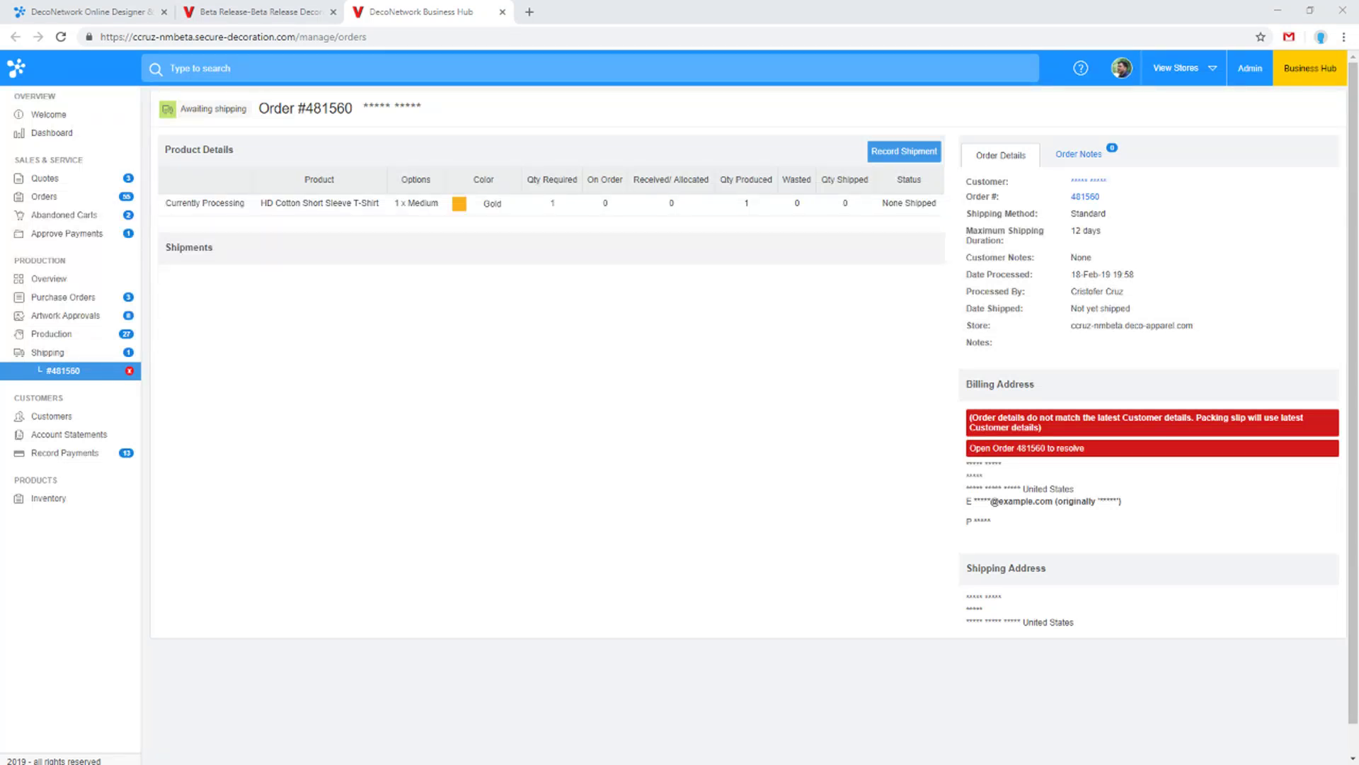
Return to the Beta Release store admin, view its Dashboard, and open Website Pages for editing
click(267, 9)
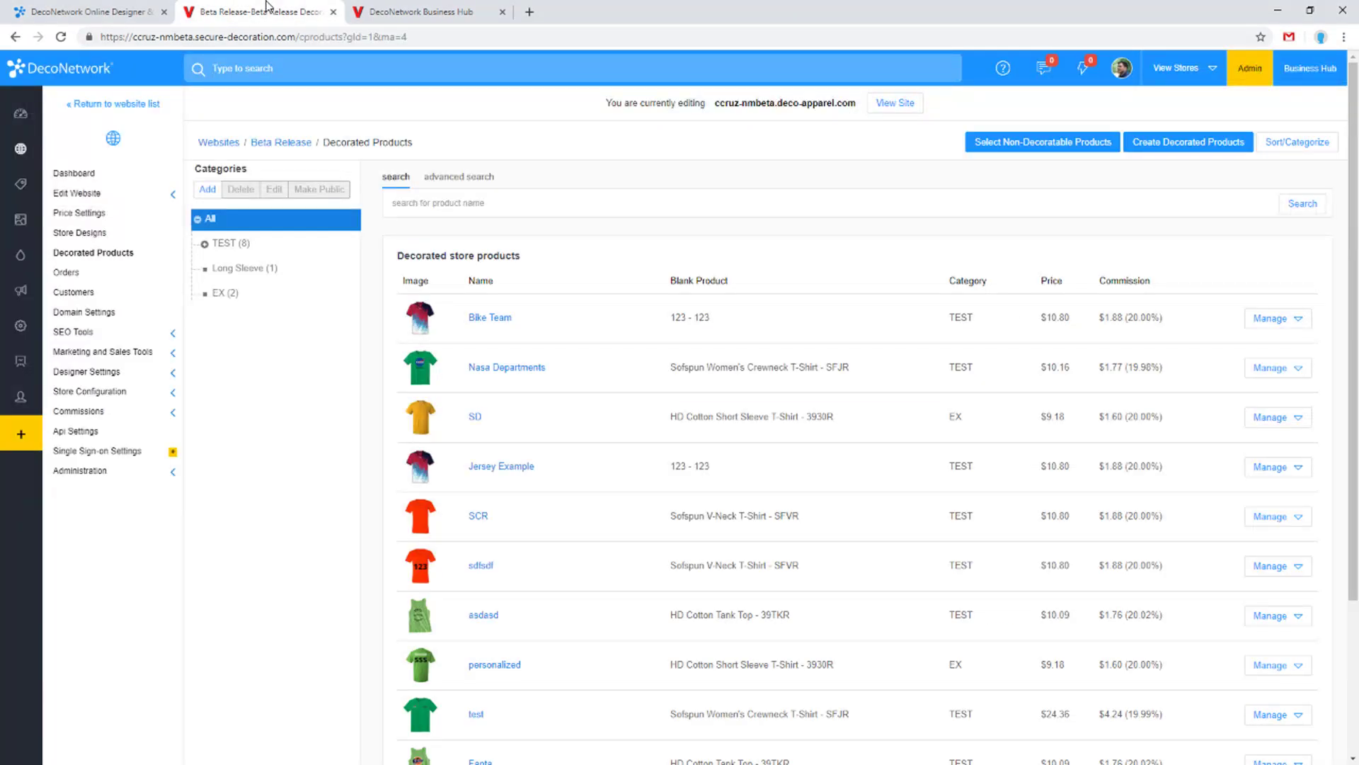
click(70, 173)
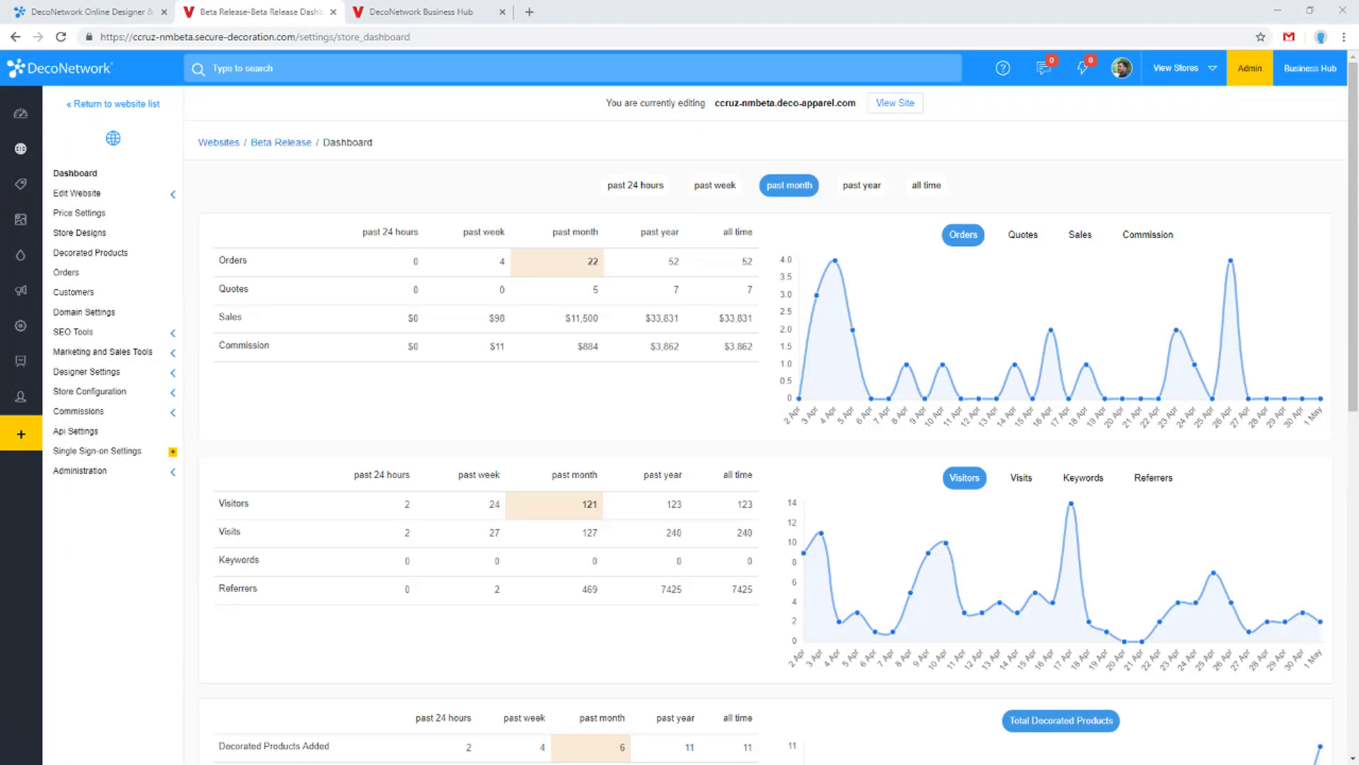
click(75, 192)
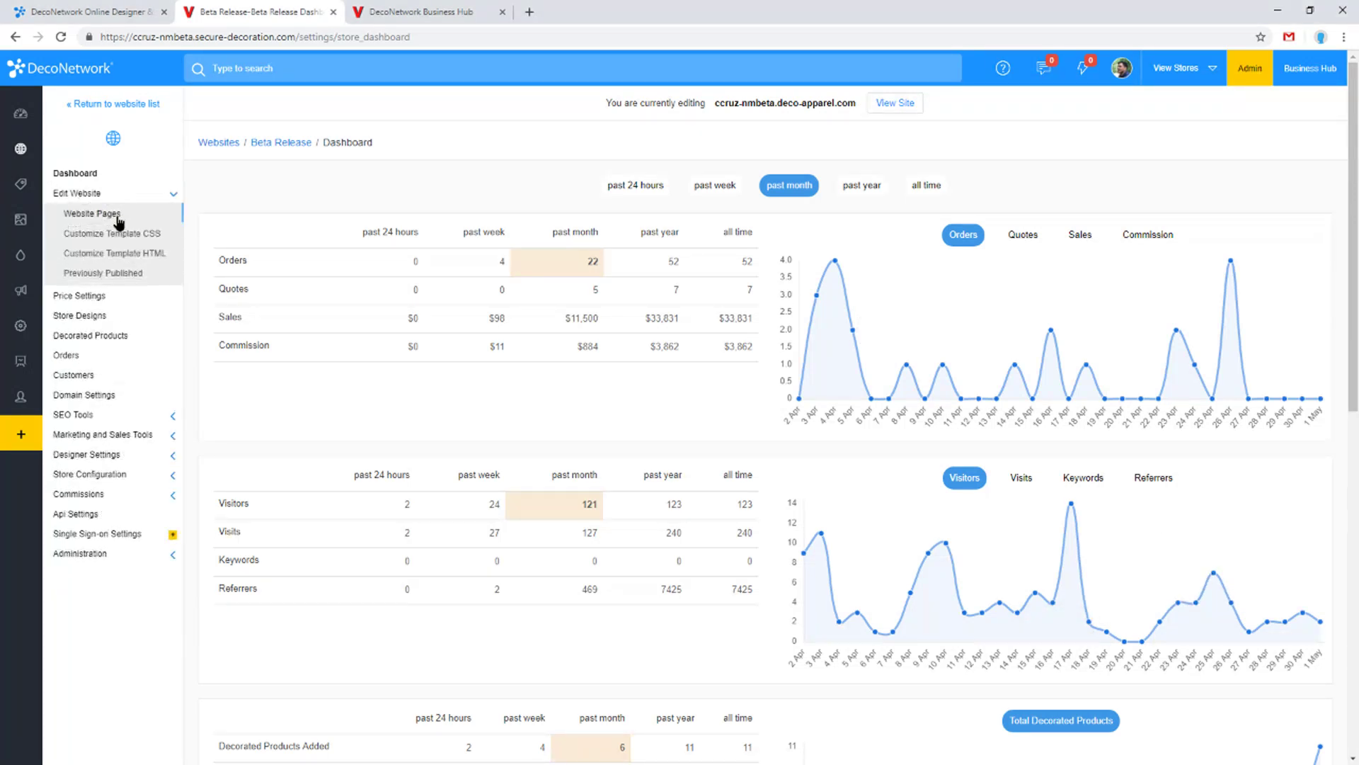
click(117, 218)
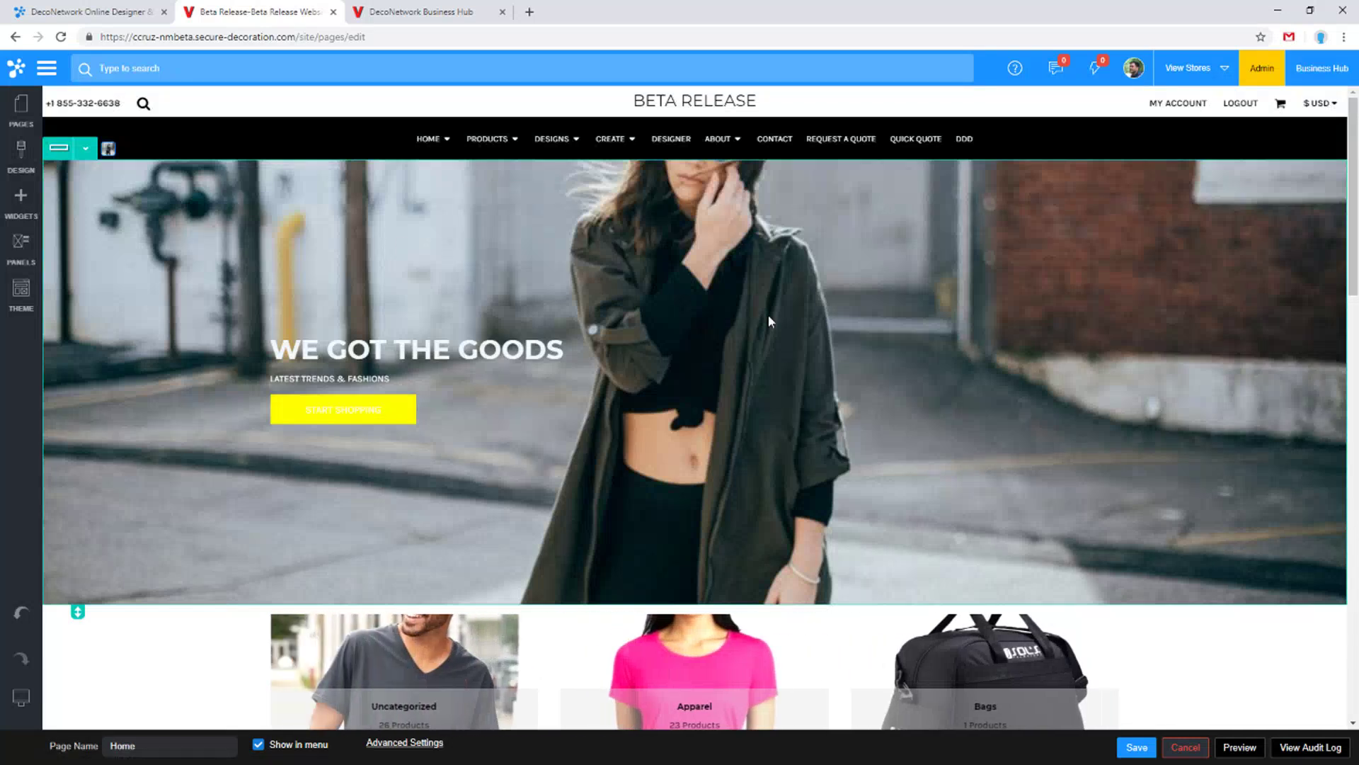
Open the footer's NAVIGATION list of links for editing and add a single link to the SUB page
scroll(843, 396, down, 10)
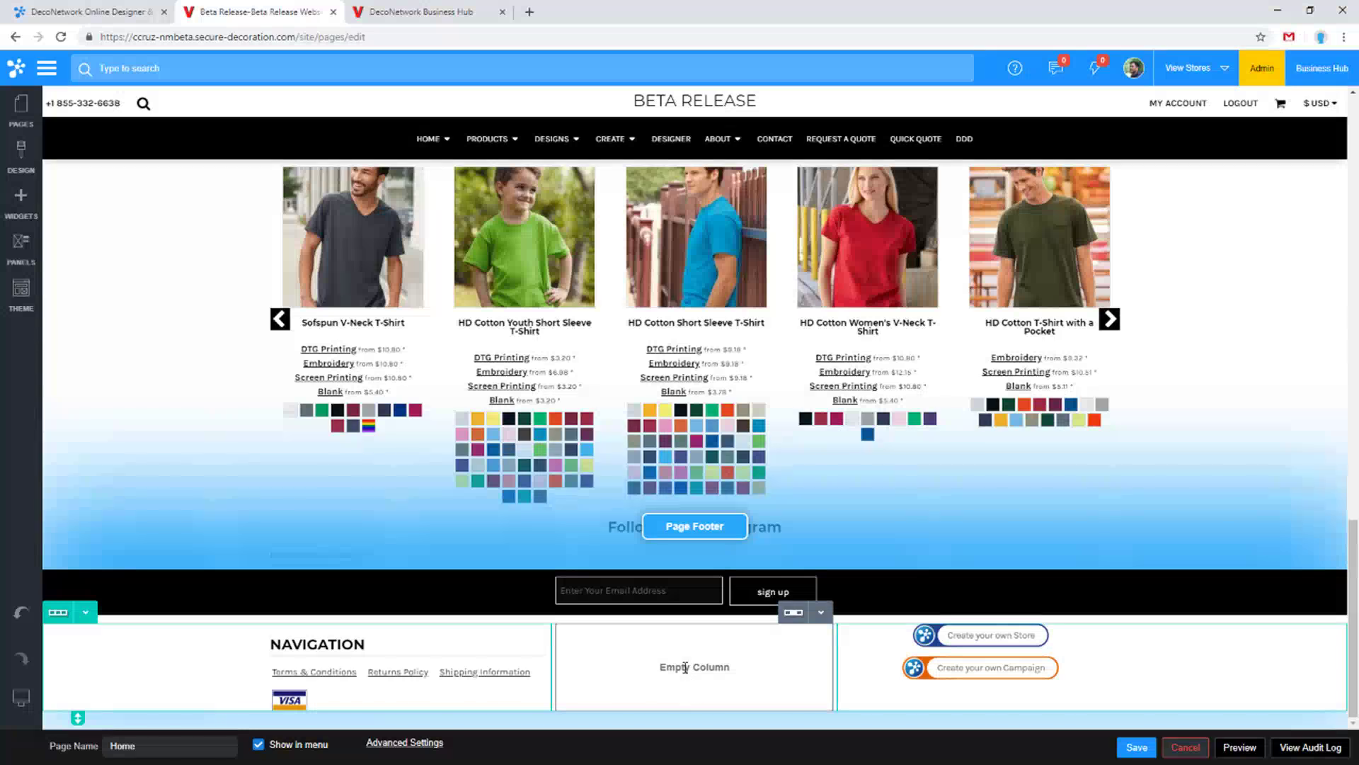
double_click(433, 660)
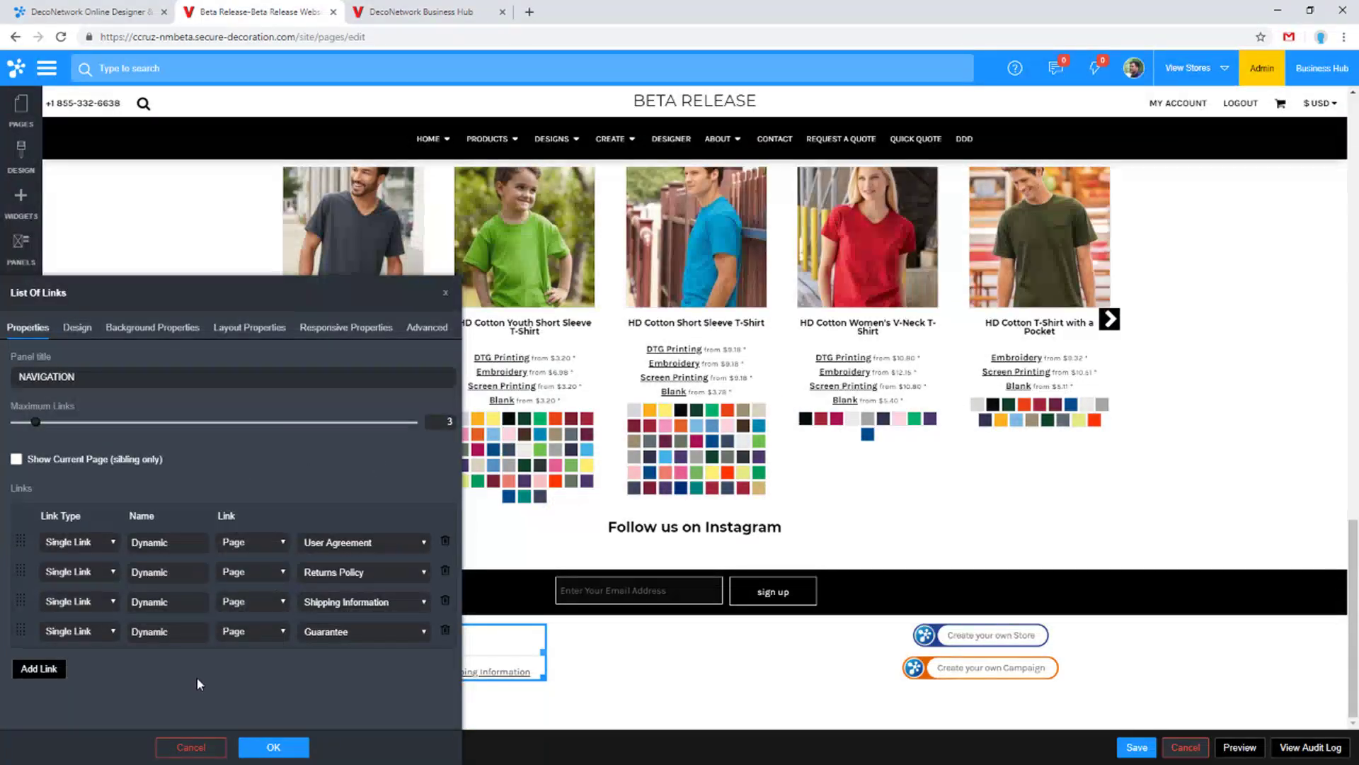
click(39, 668)
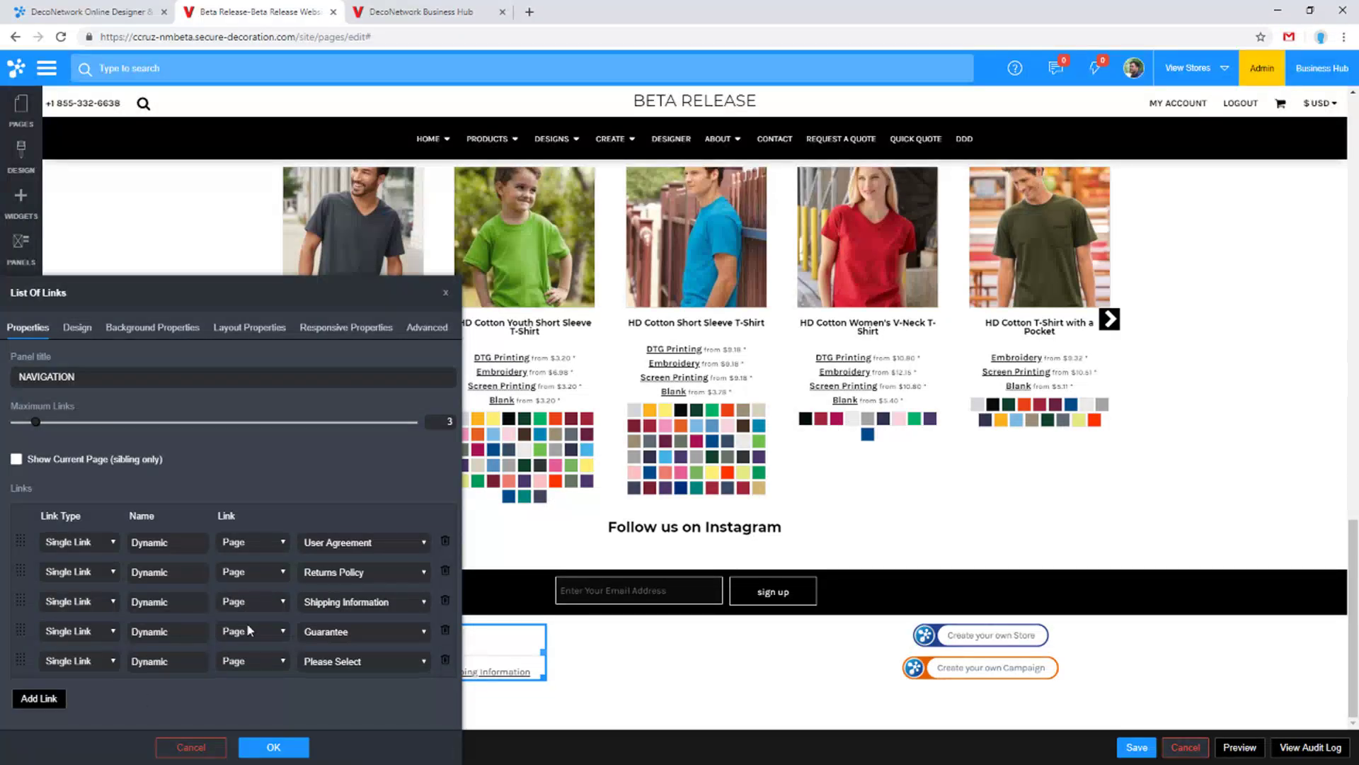
click(340, 661)
drag(423, 460, 431, 494)
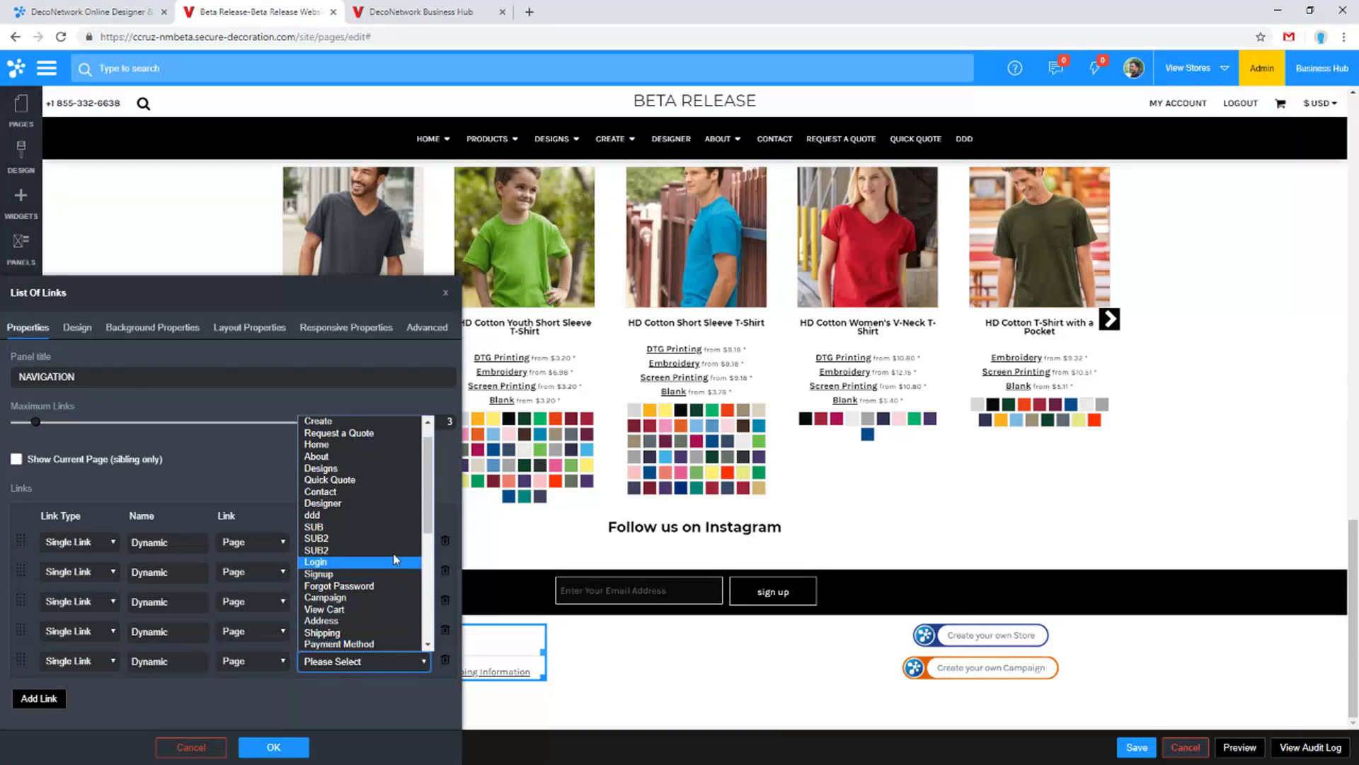
drag(428, 508, 436, 536)
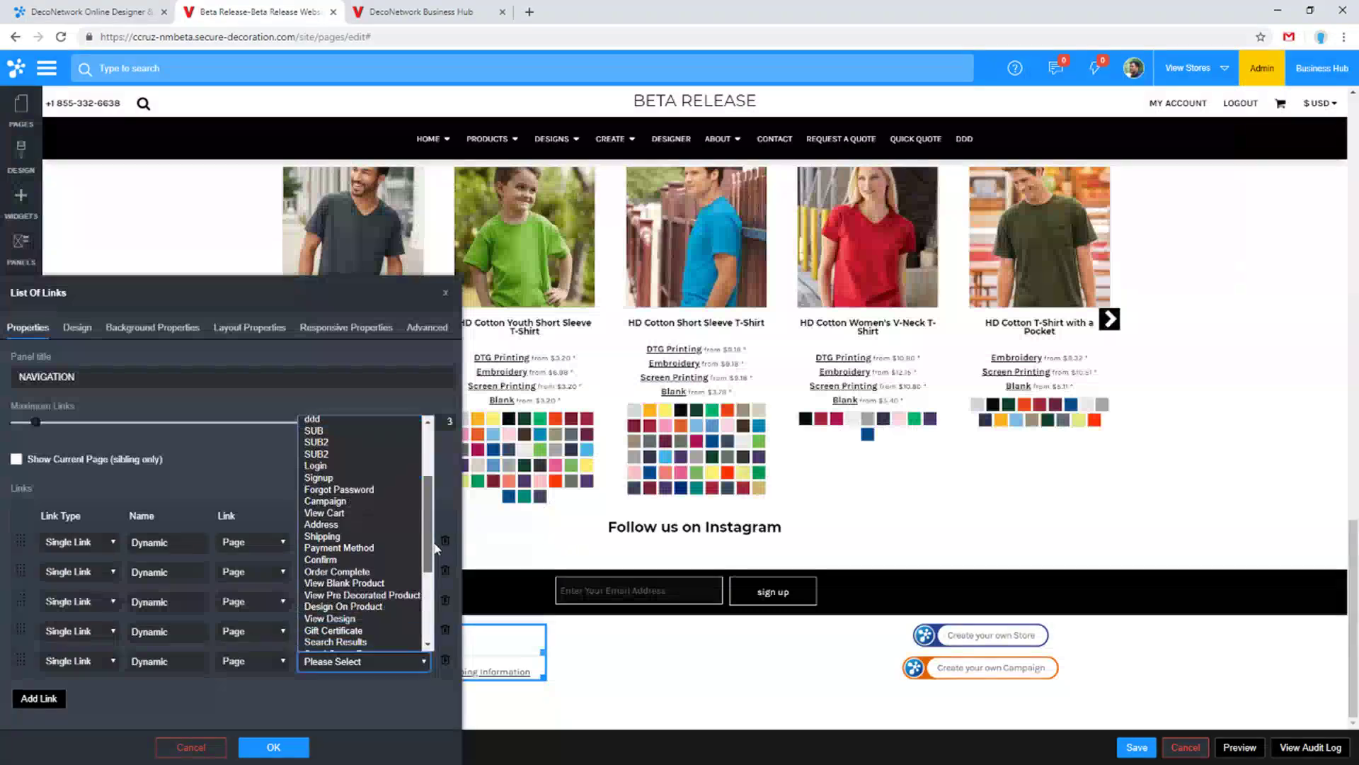
click(315, 444)
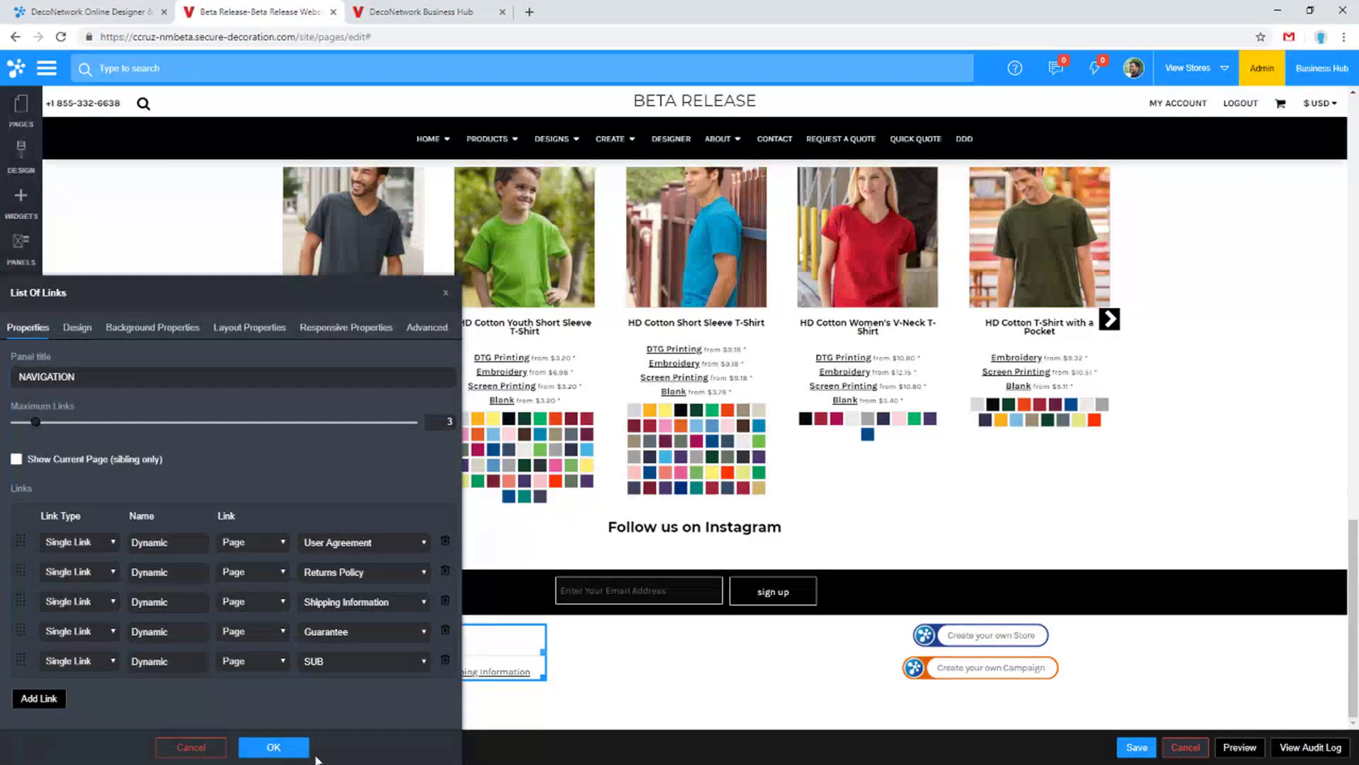
click(53, 699)
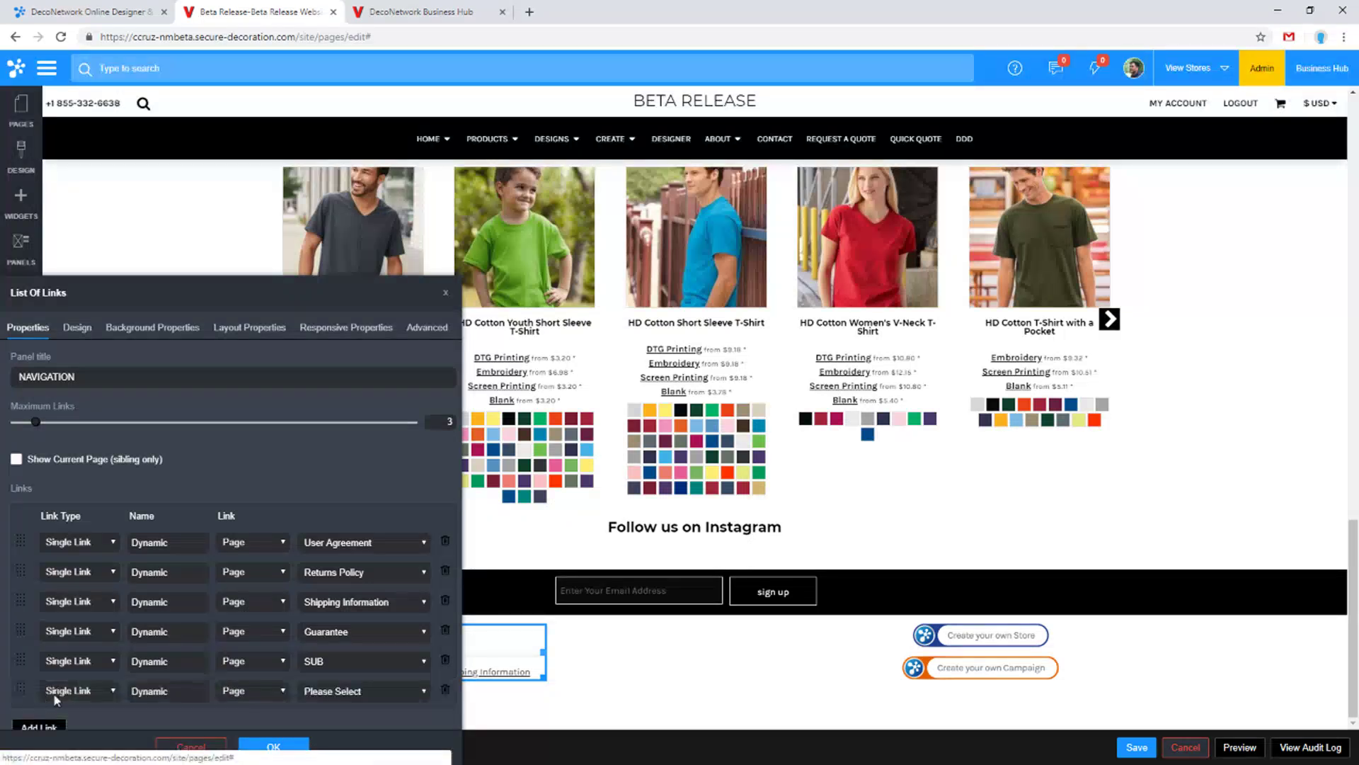
click(312, 691)
click(253, 686)
click(252, 686)
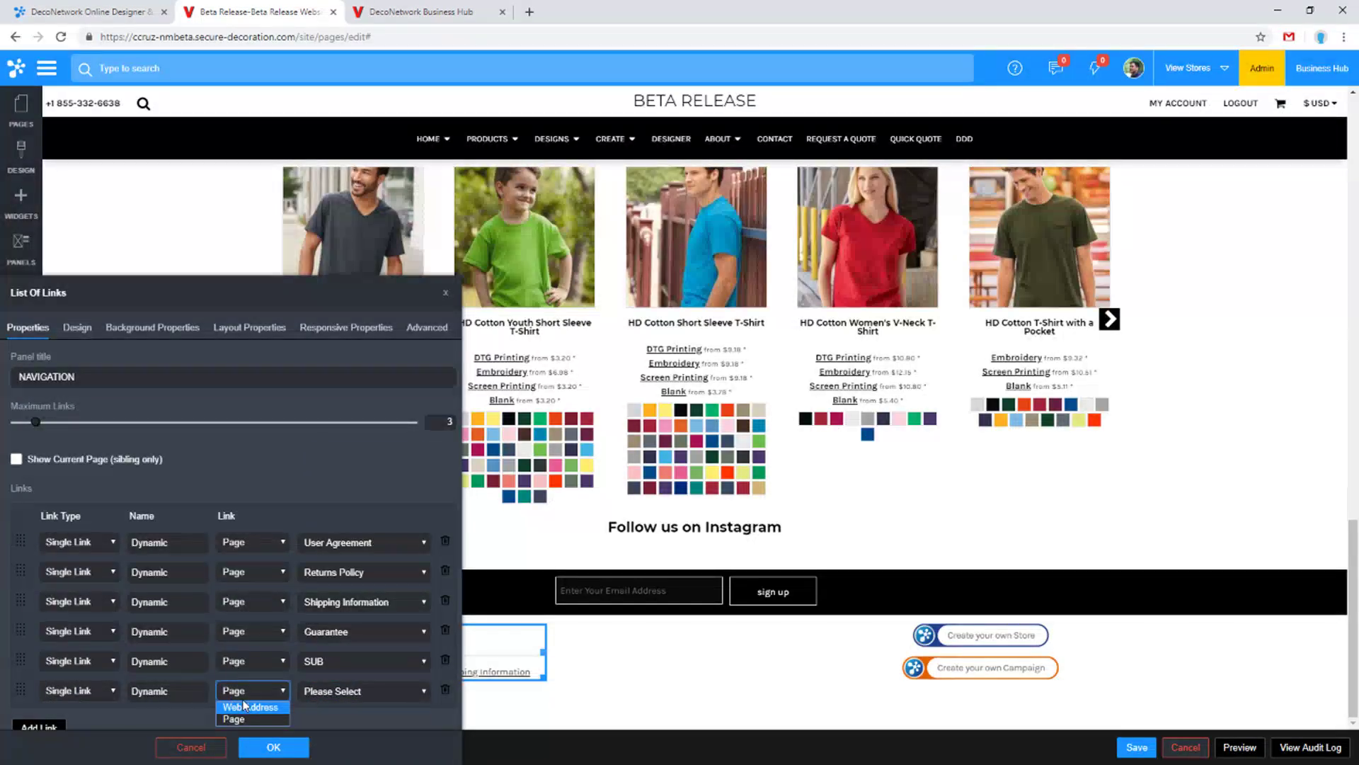
click(253, 707)
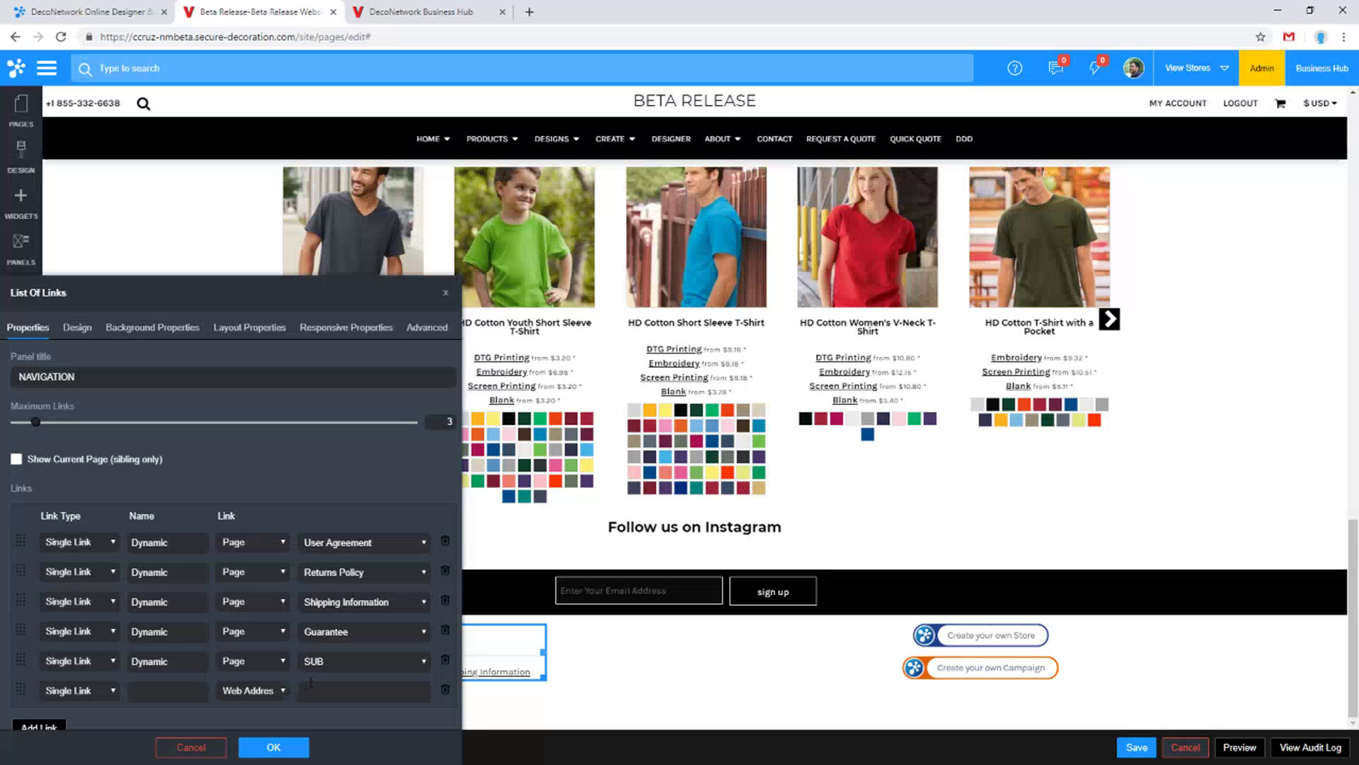
click(329, 693)
scroll(341, 699, down, 1)
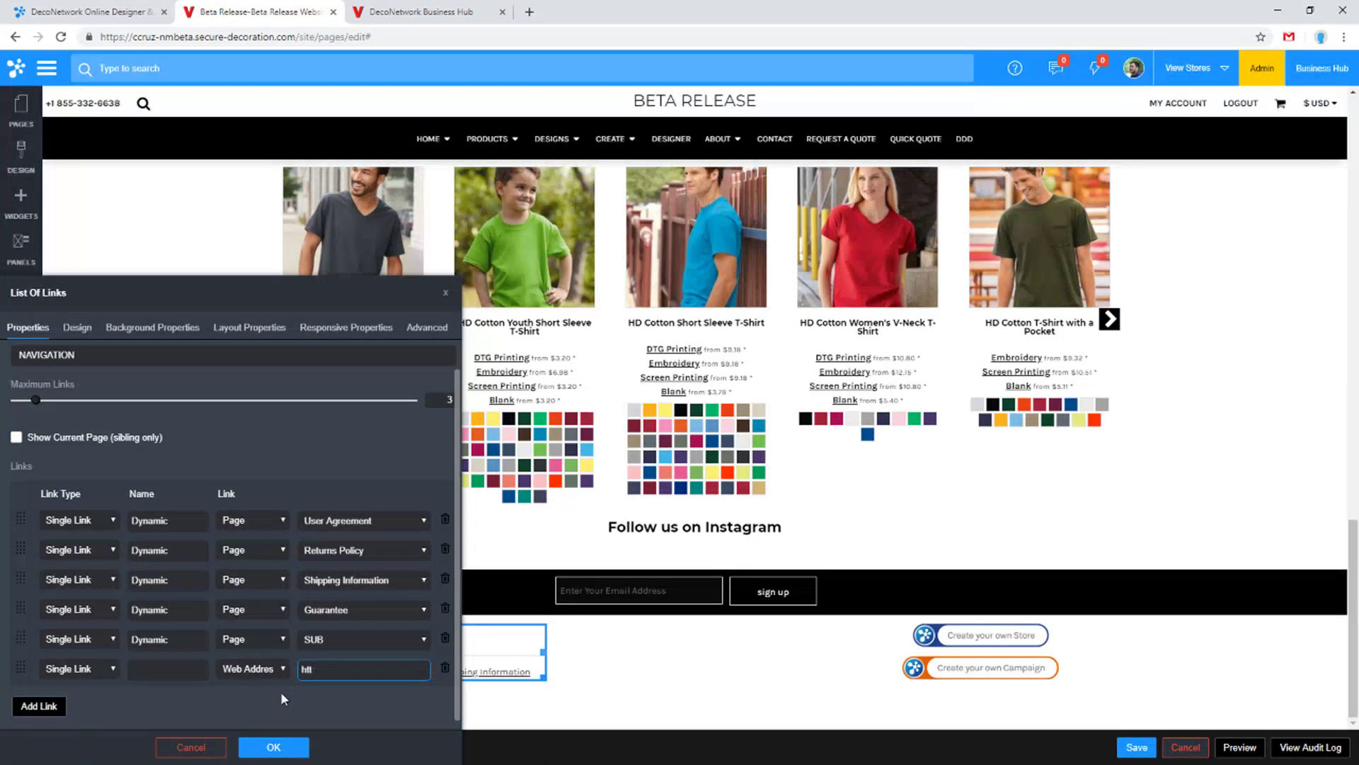
text(www.google.com/)
click(321, 690)
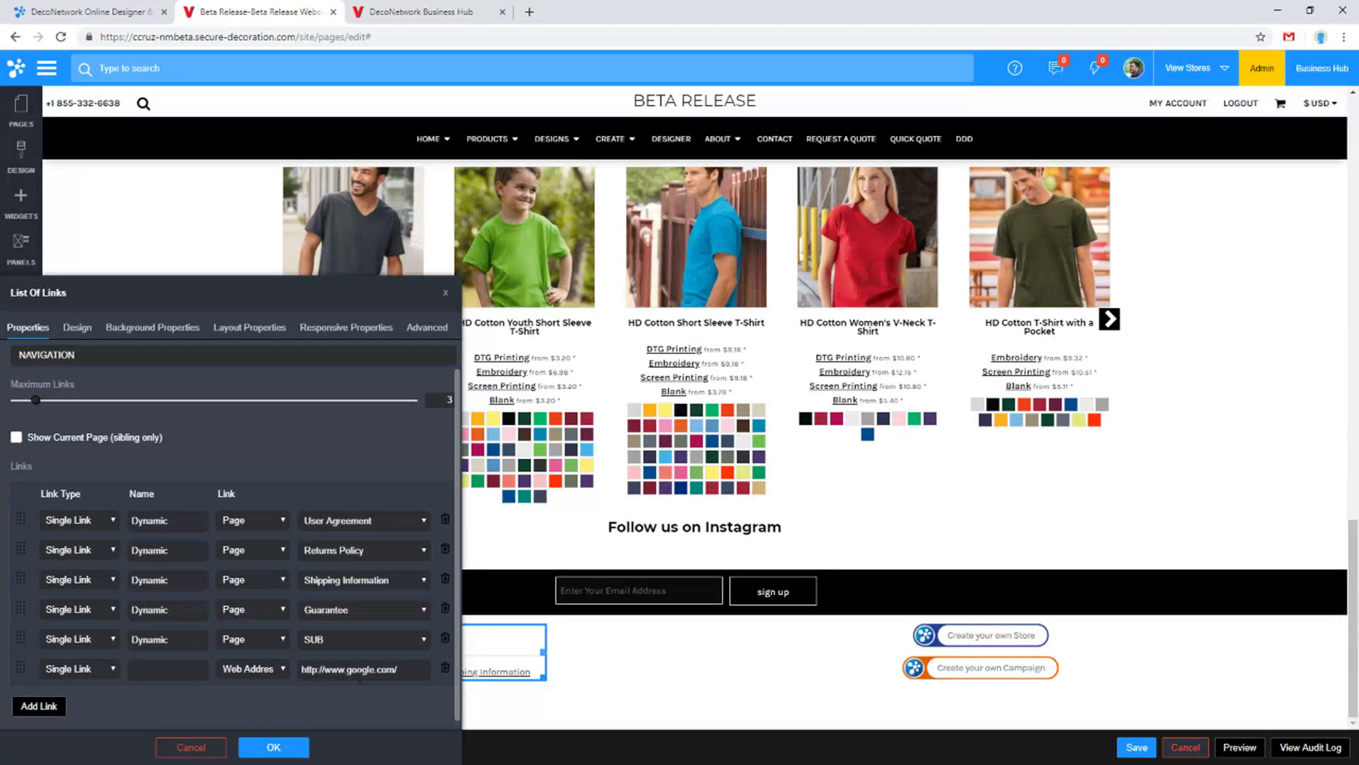
click(402, 662)
key(BackSpace)
key(BackSpace)
key(BackSpace)
key(BackSpace)
key(BackSpace)
key(BackSpace)
key(BackSpace)
key(BackSpace)
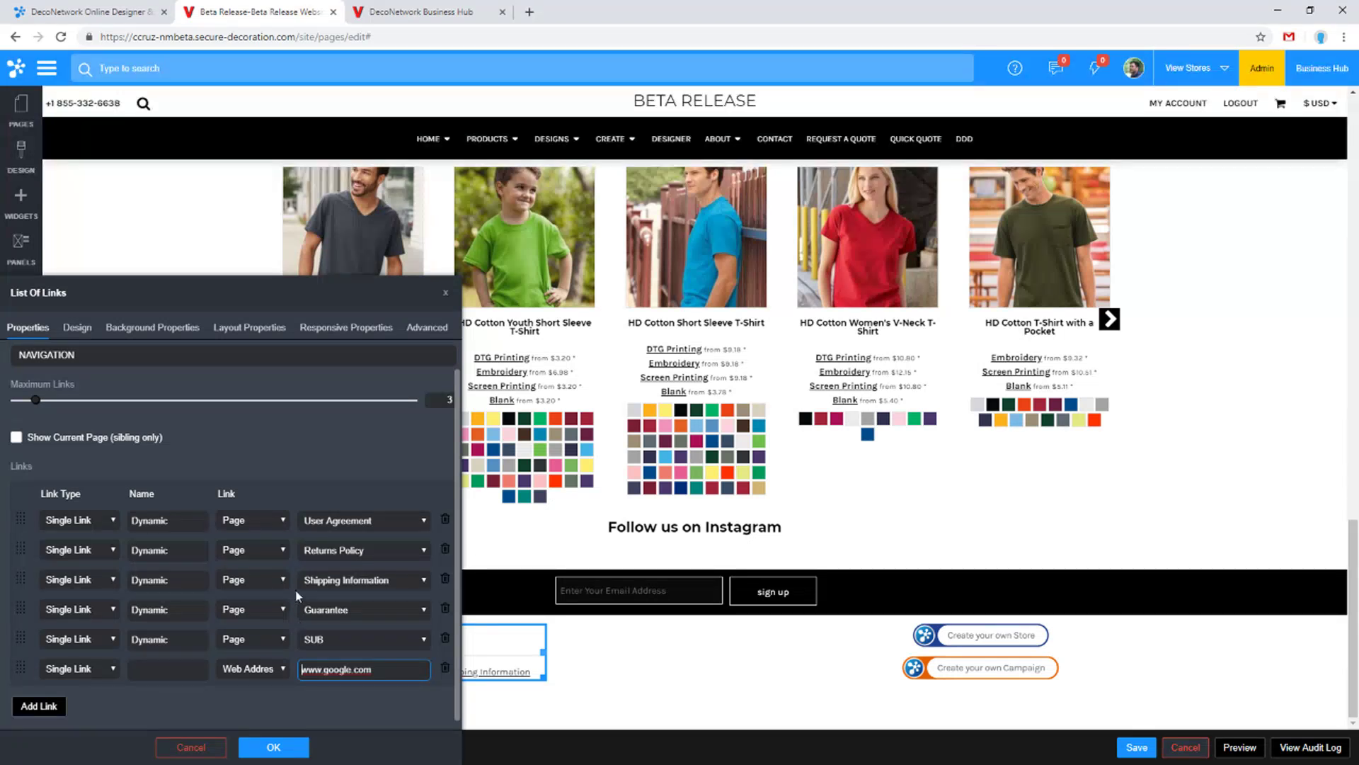
text(http://)
key(ctrl+a)
key(BackSpace)
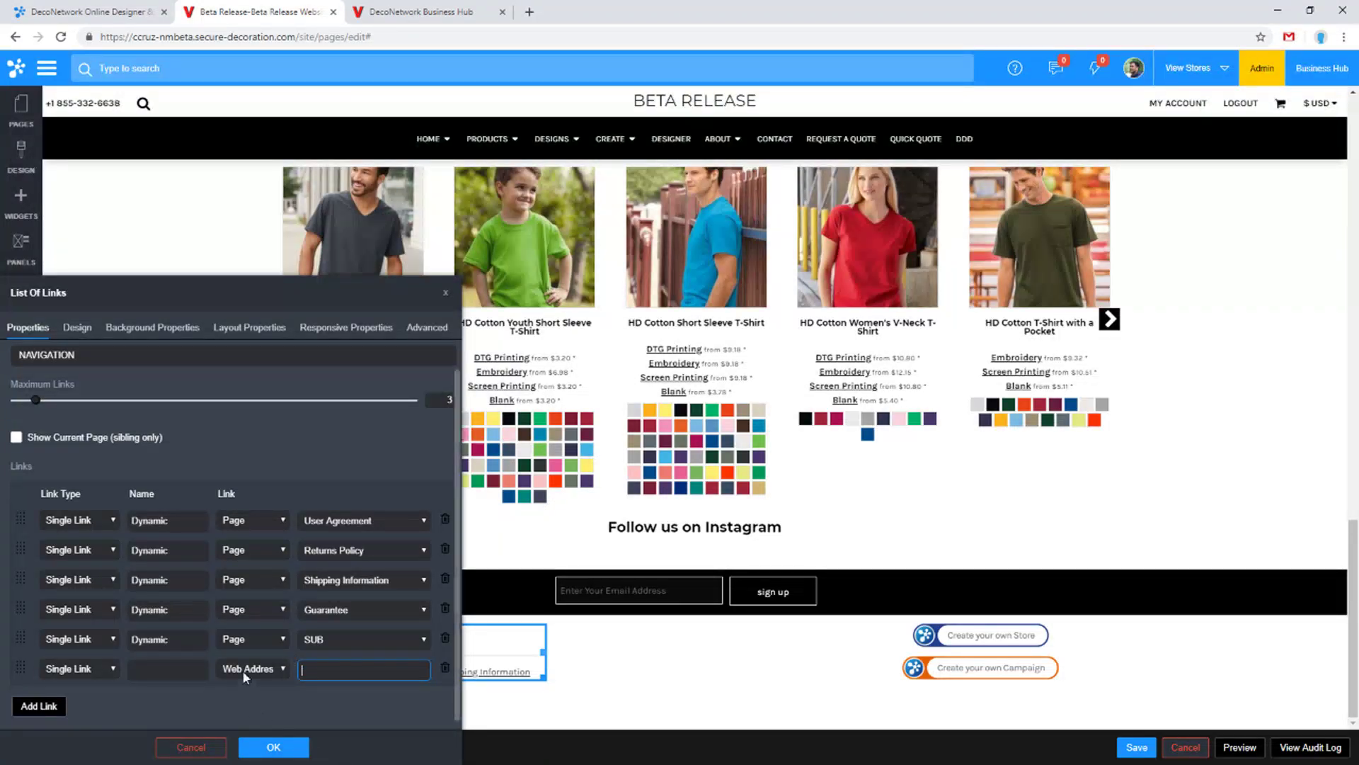
Convert the new link into a Group Link that lists the Main Navigation pages
click(83, 670)
click(83, 694)
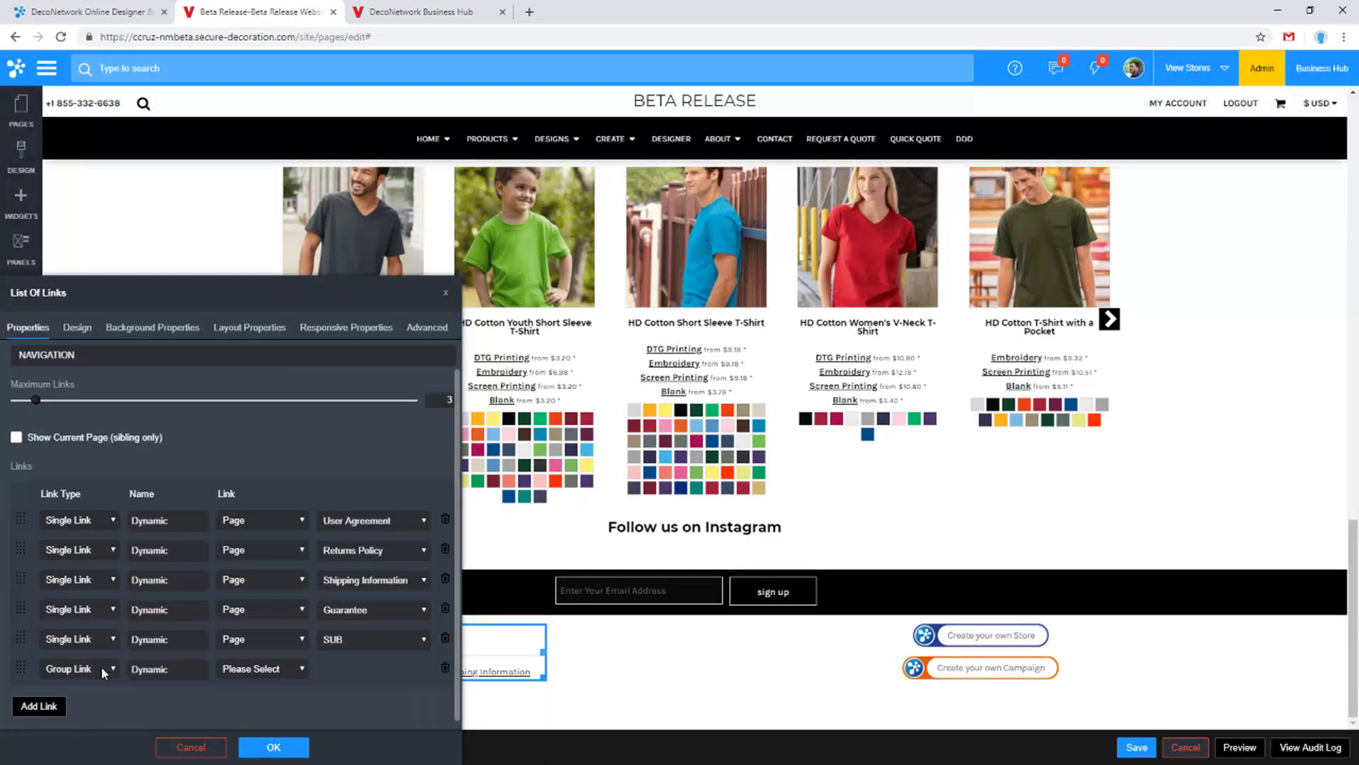
click(252, 670)
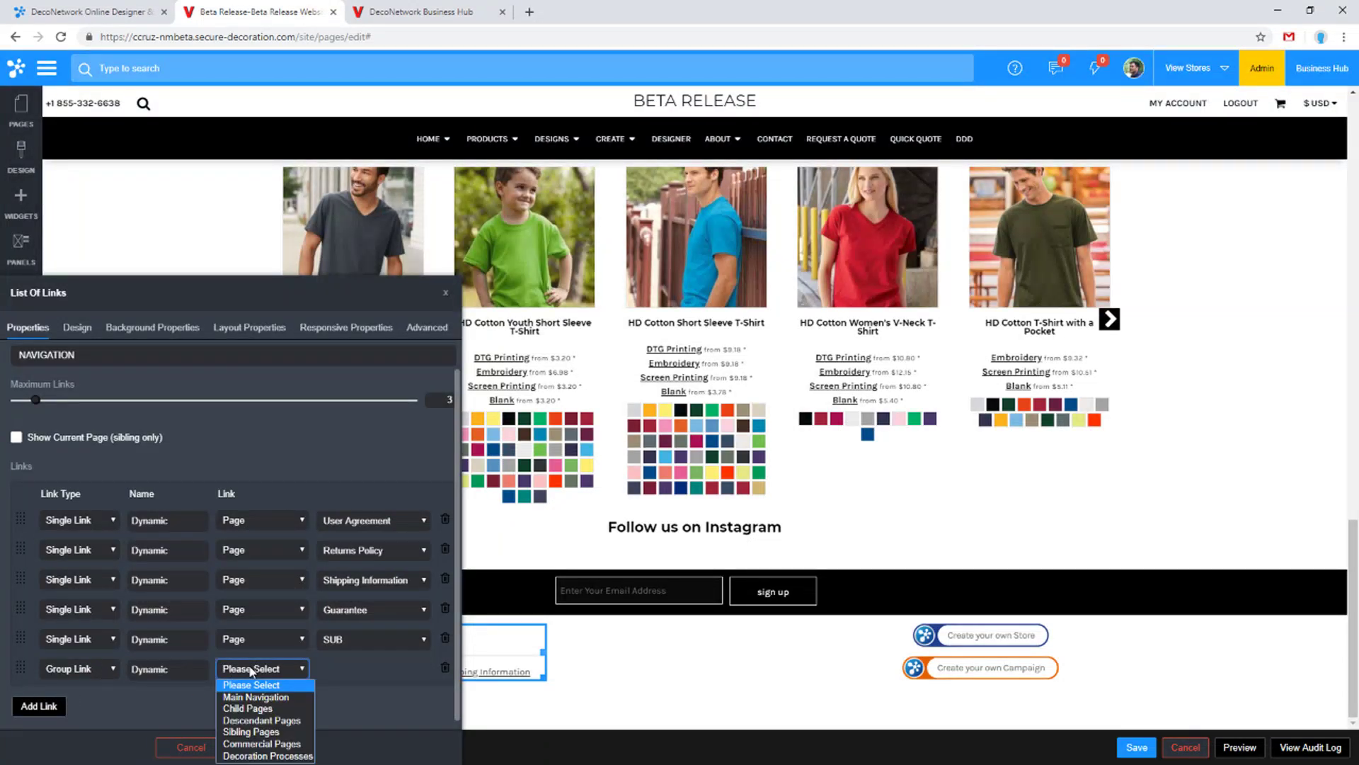
click(286, 699)
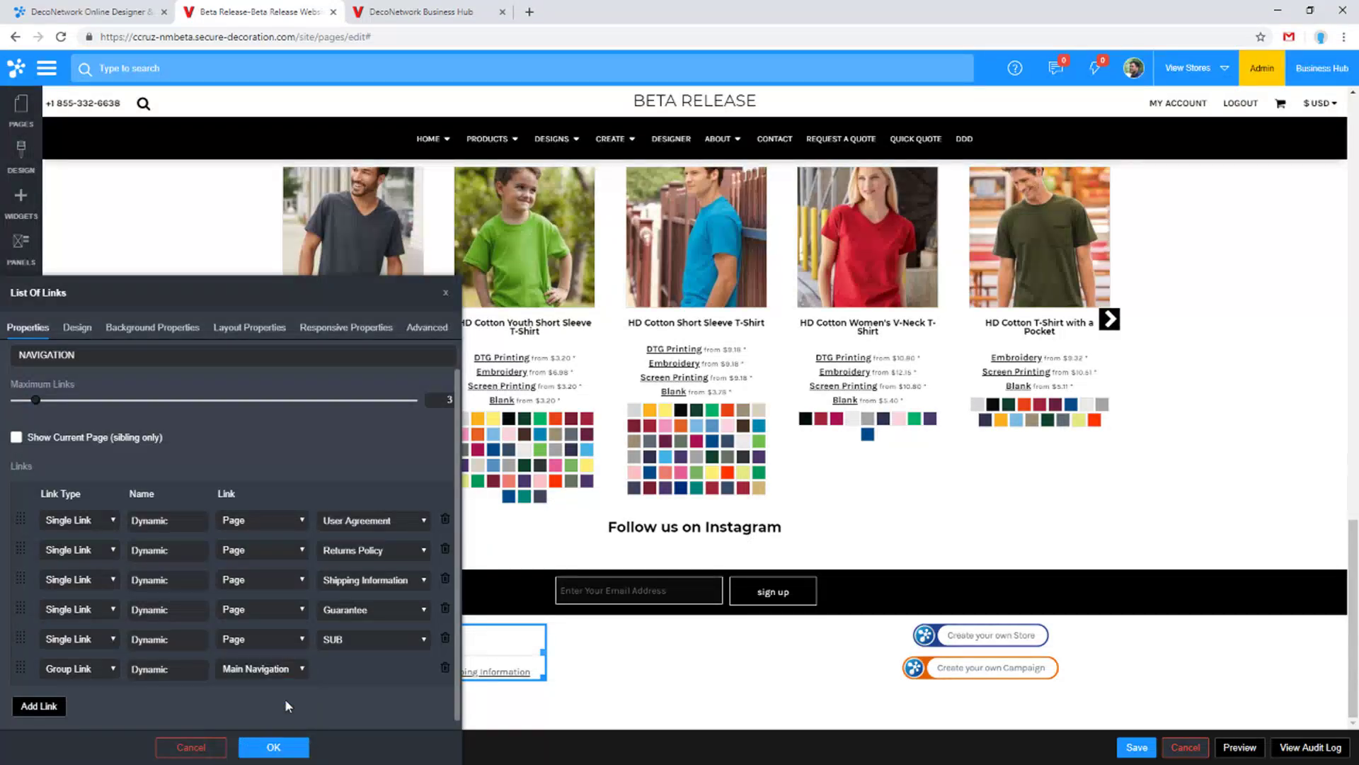
Delete all single links from User Agreement through SUB, keep only the Main Navigation group, and apply the list
click(445, 519)
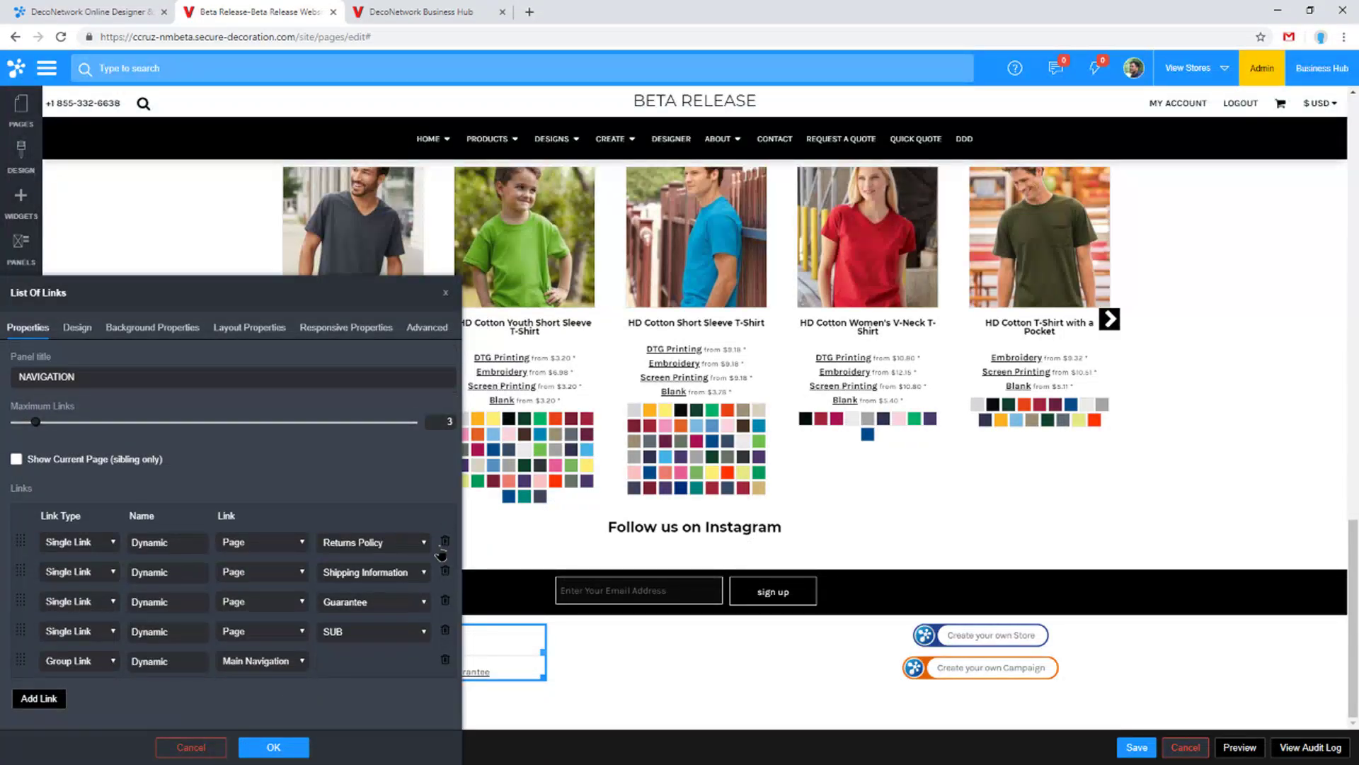
click(445, 542)
click(445, 542)
click(445, 542)
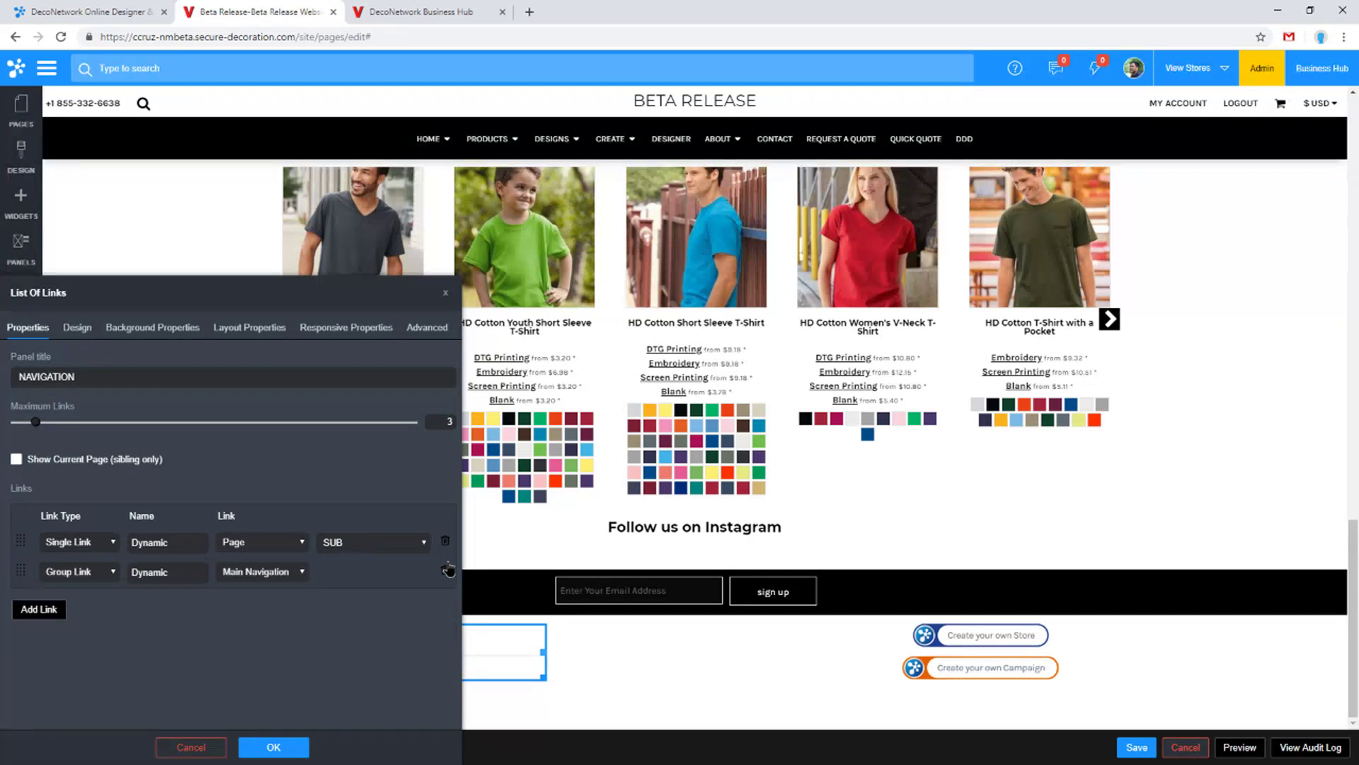
click(446, 542)
click(273, 747)
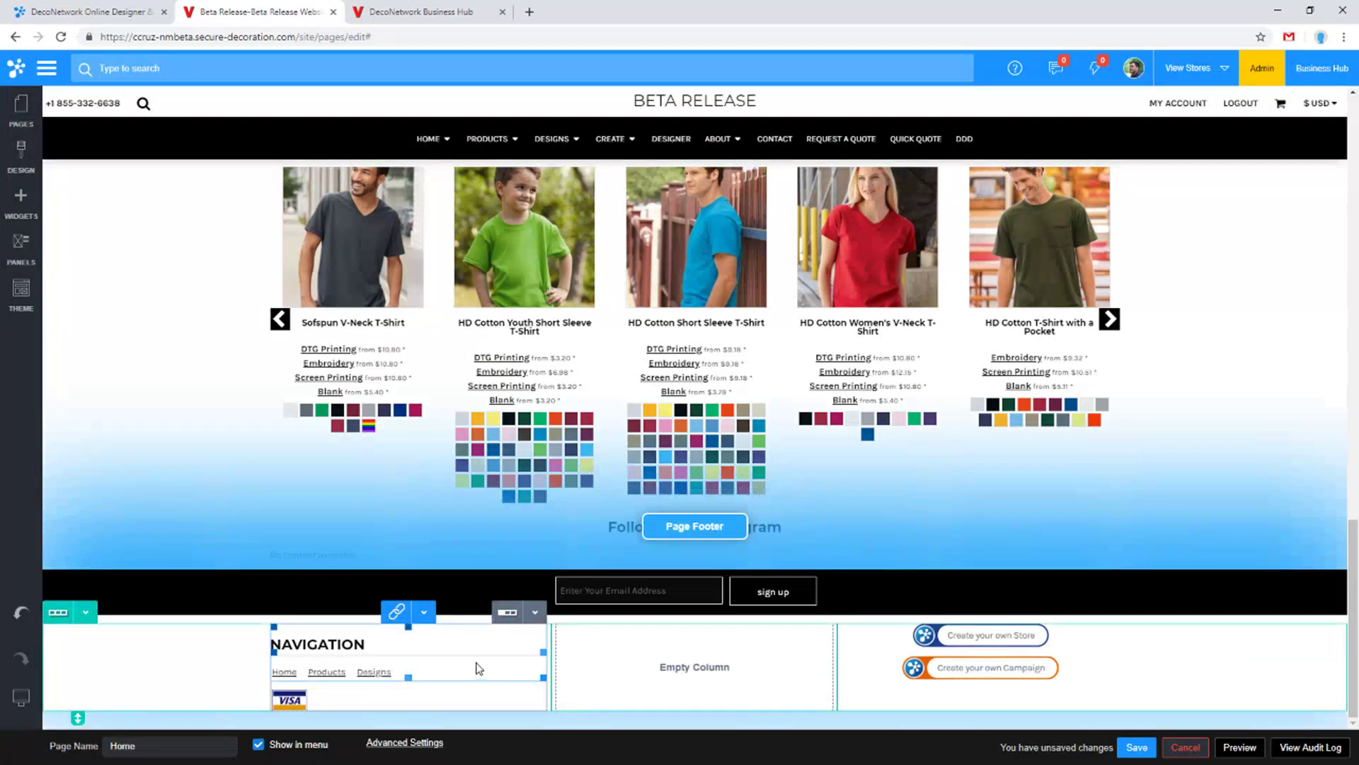
Reopen the NAVIGATION list and add a second Group Link set to Child Pages
double_click(471, 667)
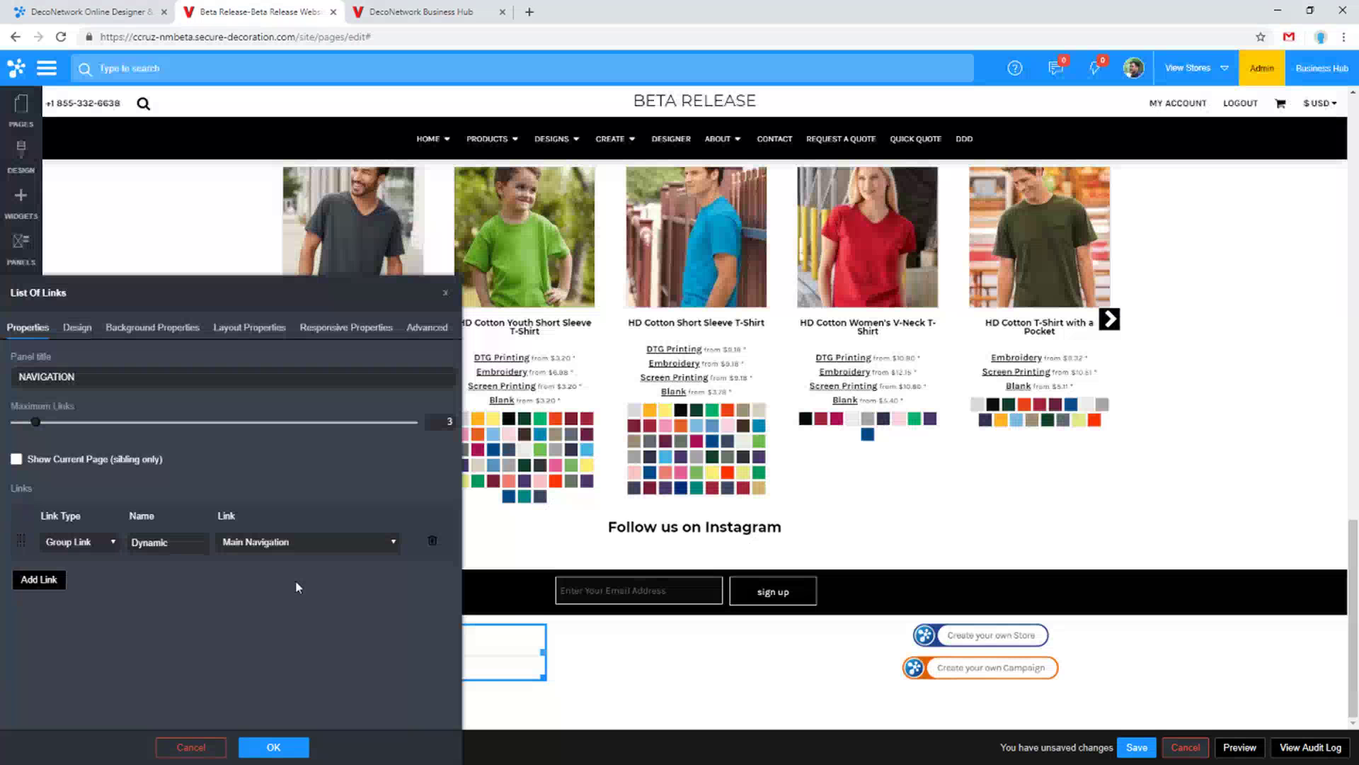
click(289, 544)
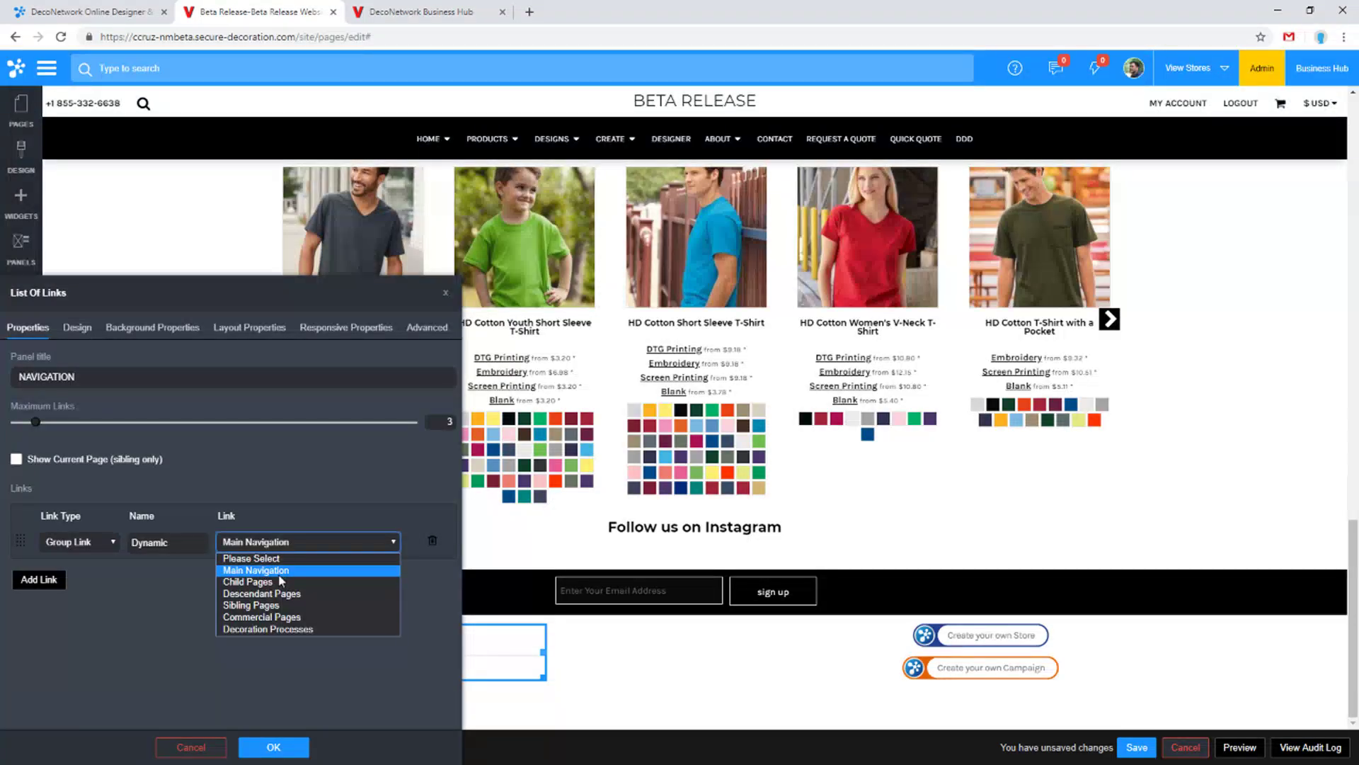
key(Escape)
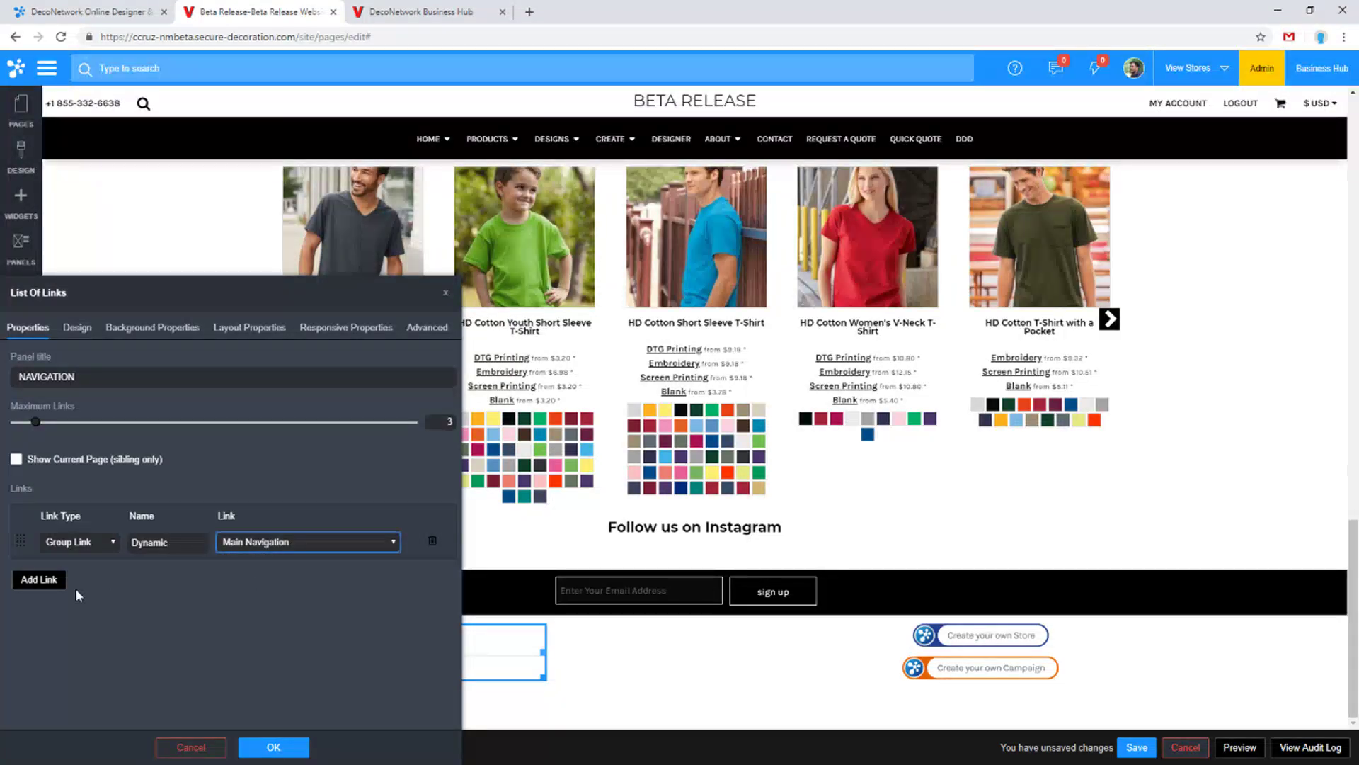
click(36, 579)
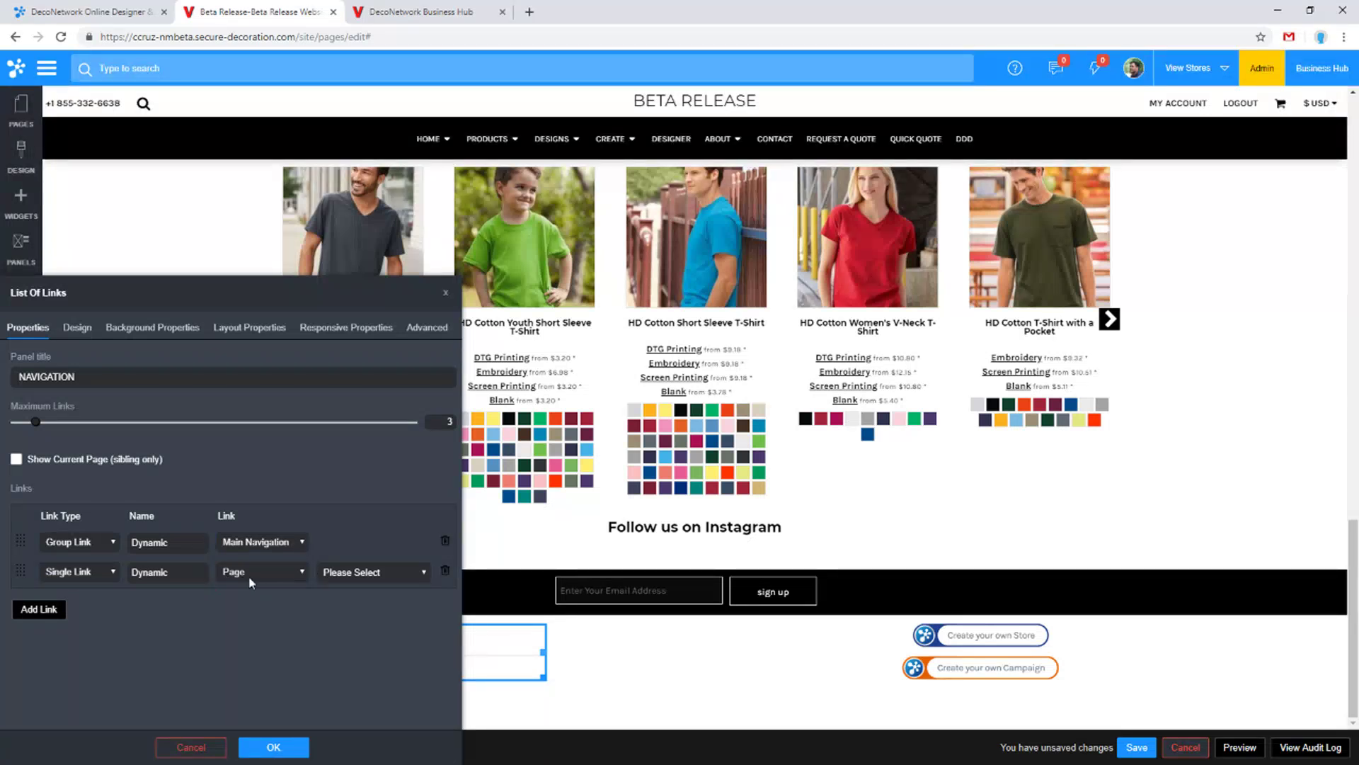
click(78, 571)
click(74, 594)
click(269, 573)
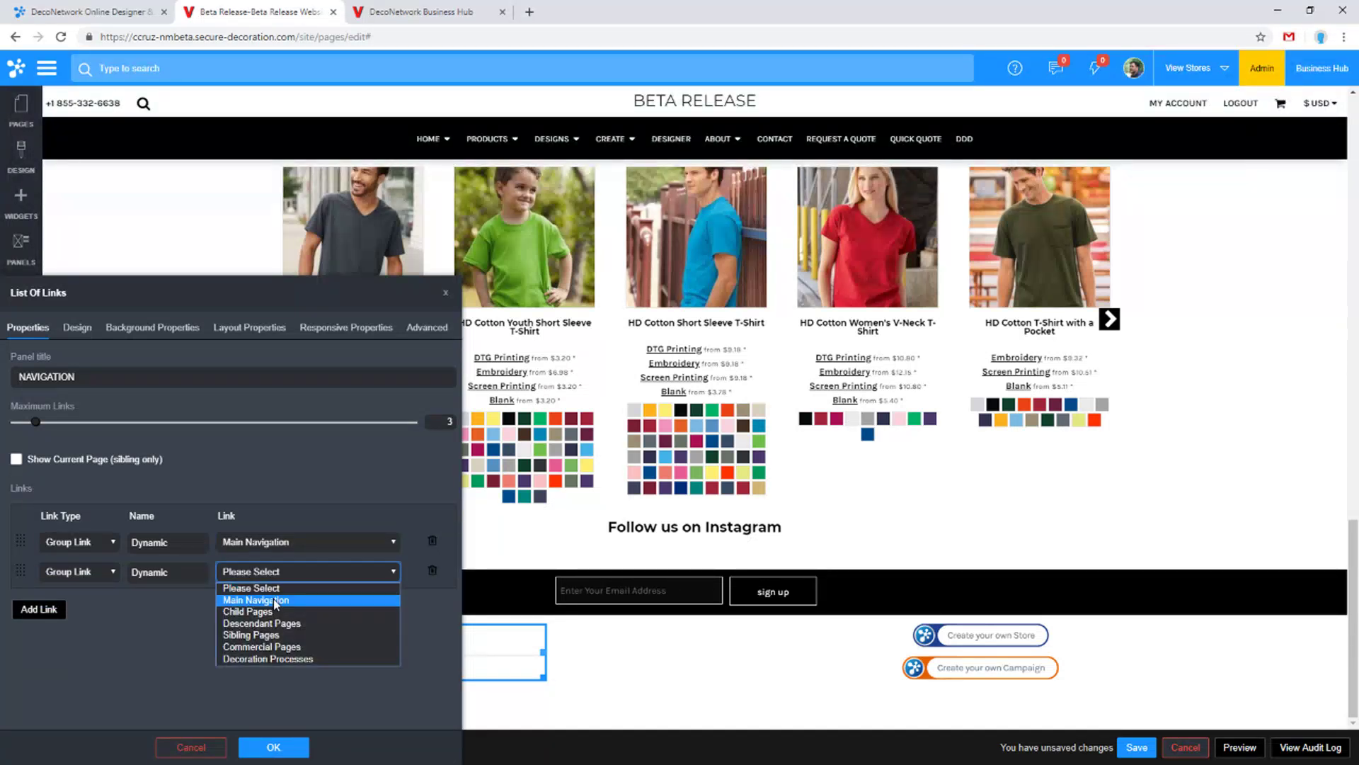
click(268, 612)
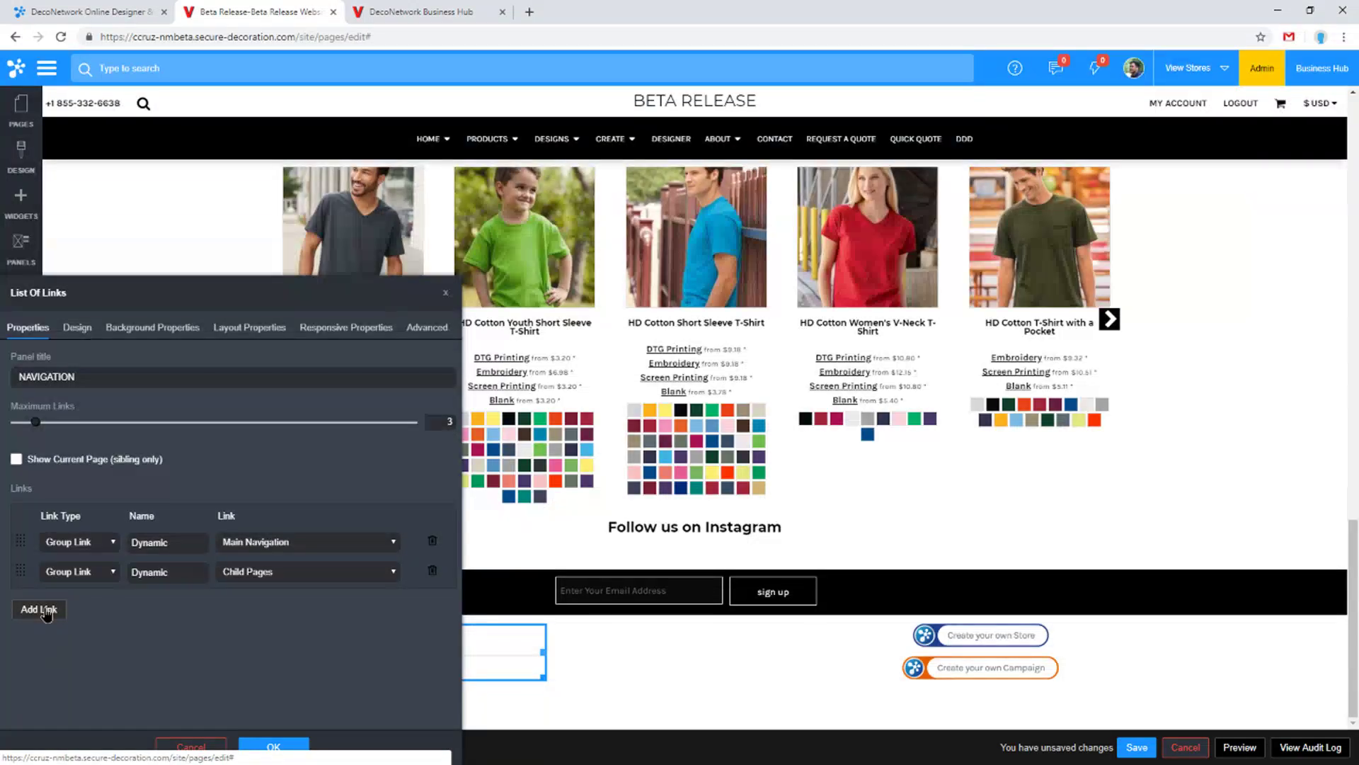
Change the second group link to Sibling Pages and apply the NAVIGATION list
click(47, 613)
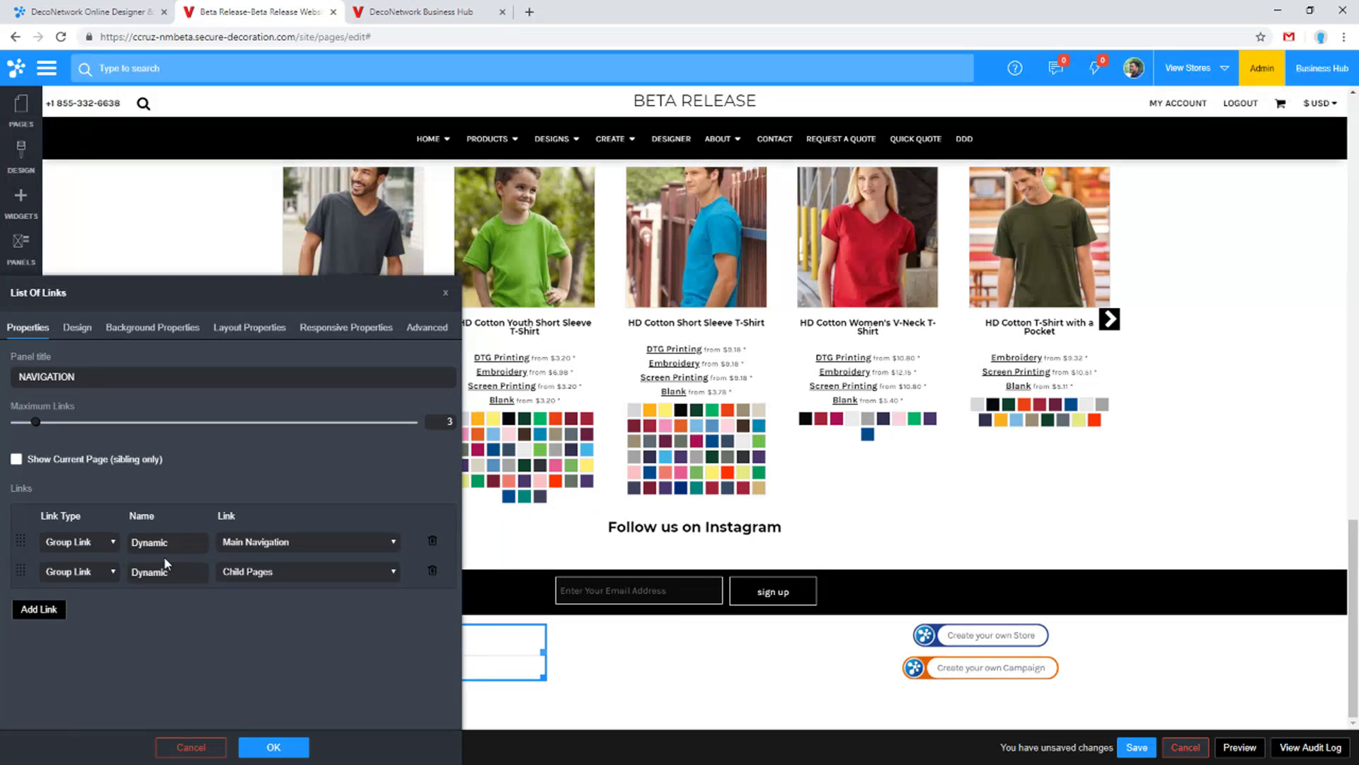
click(283, 576)
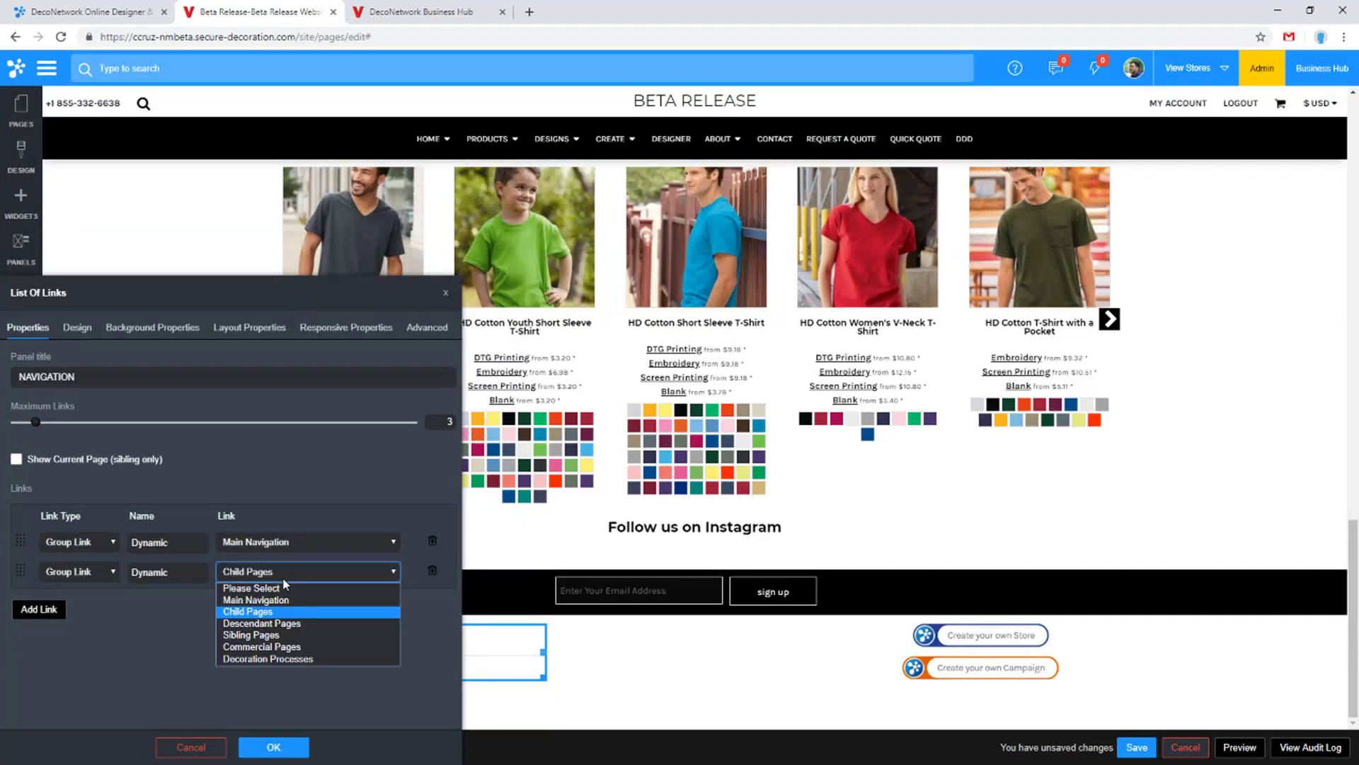
click(271, 635)
click(273, 746)
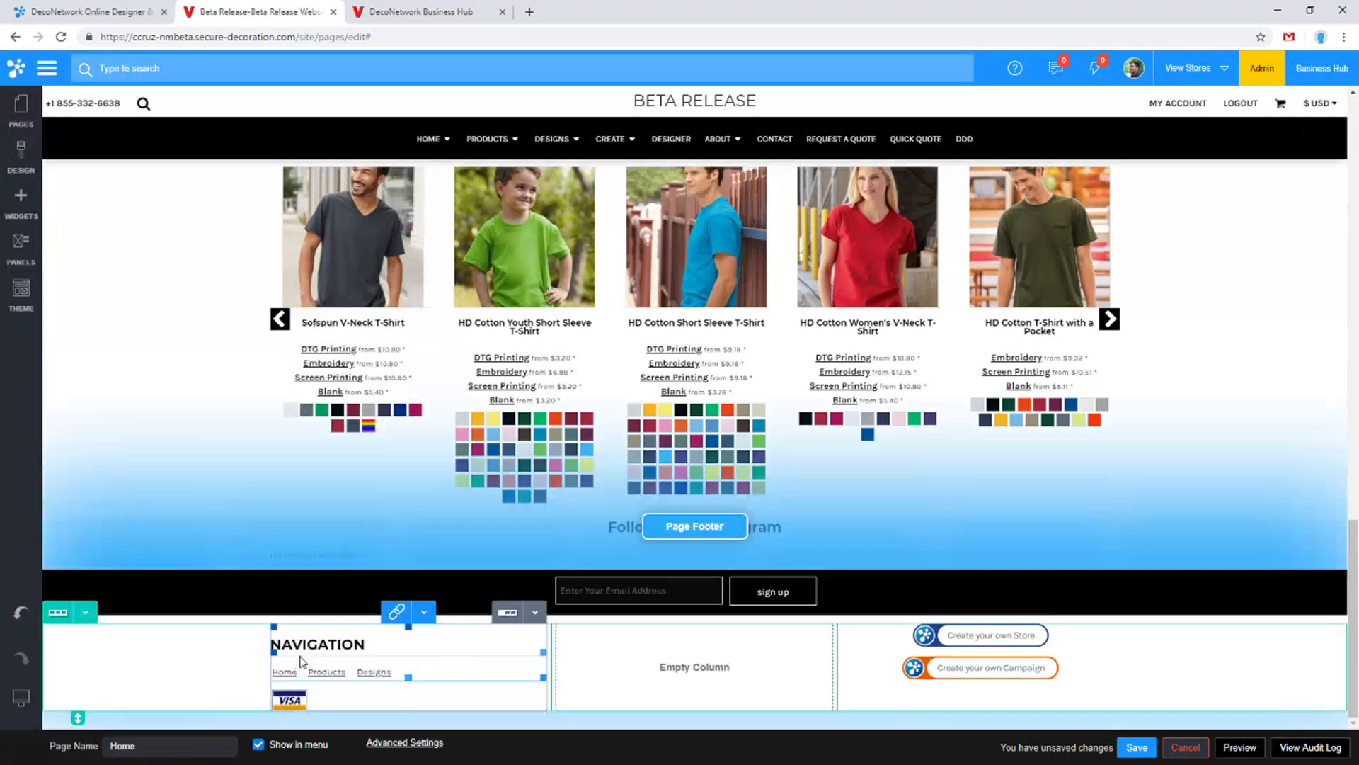
Reopen the NAVIGATION list, look at its Design layout options, and close the dialog
double_click(300, 661)
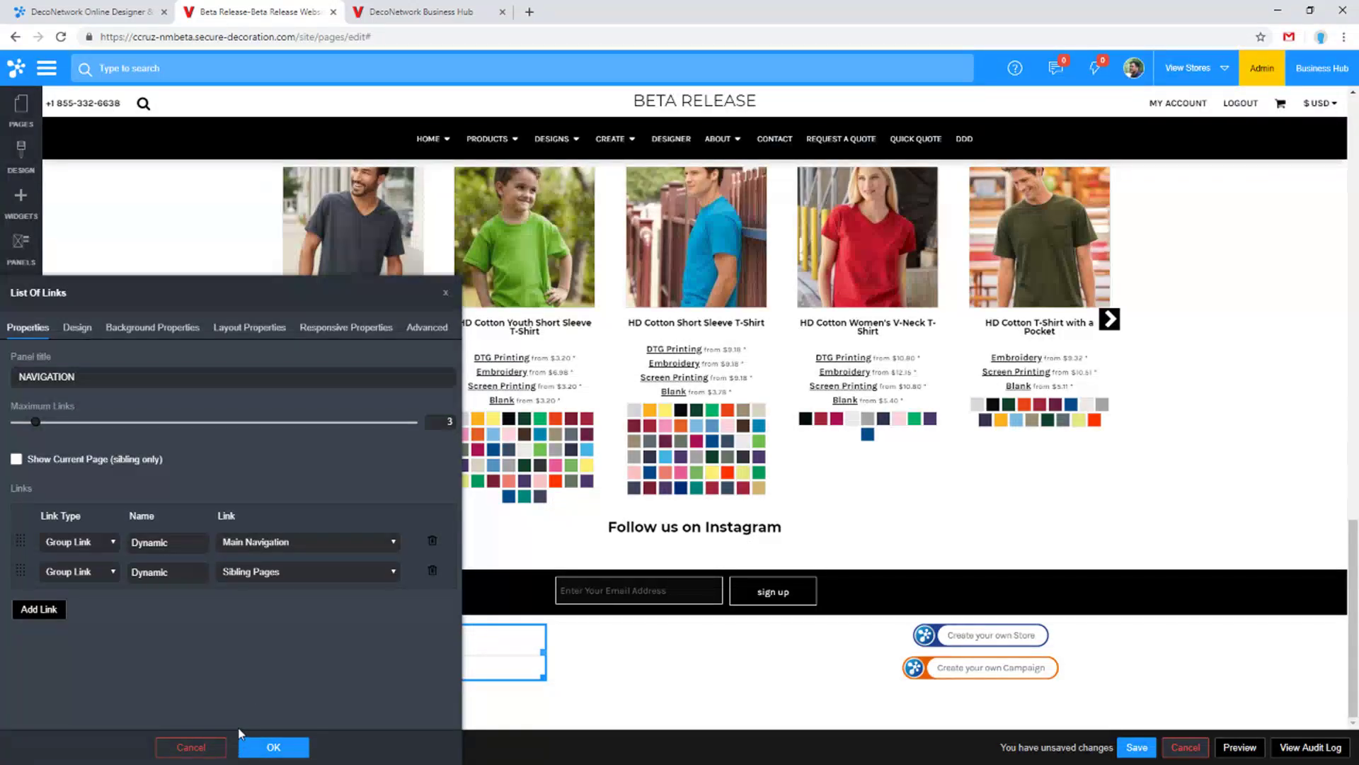
click(78, 333)
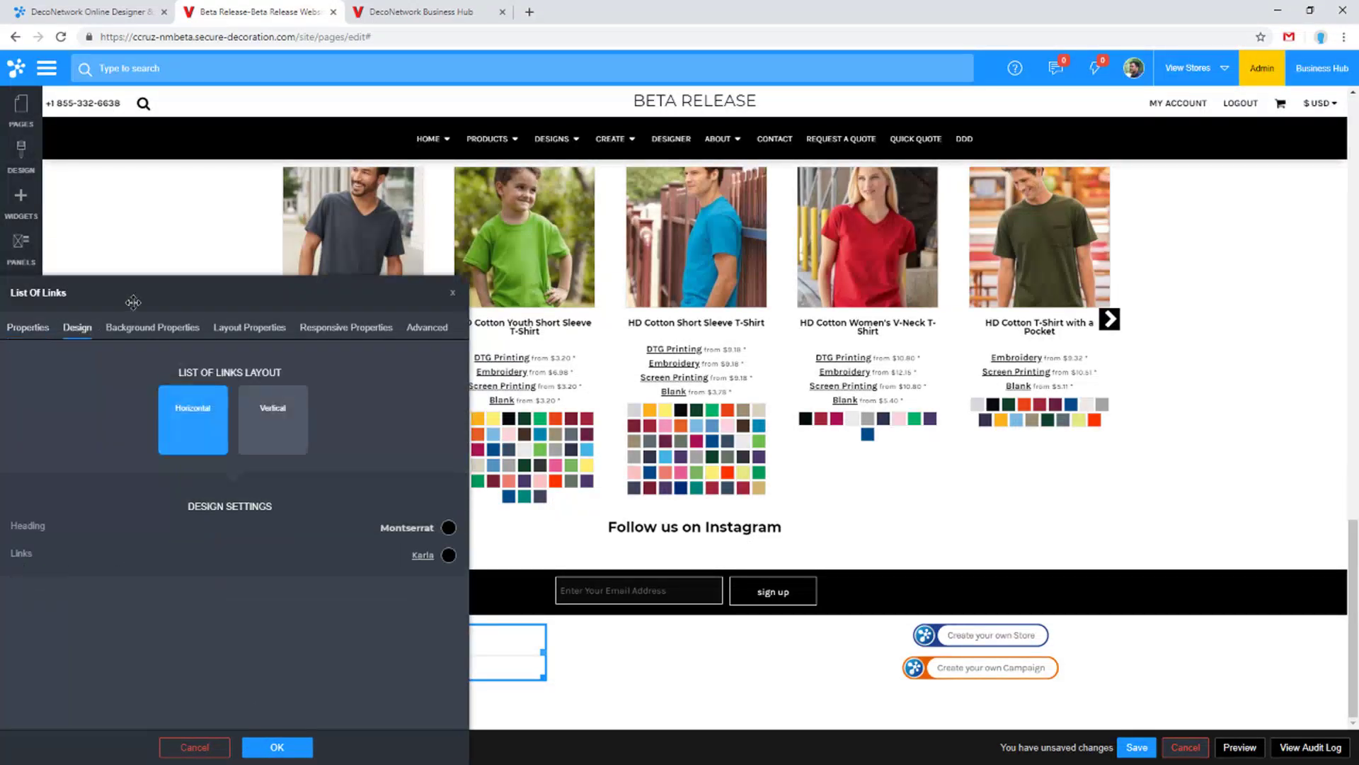
click(971, 623)
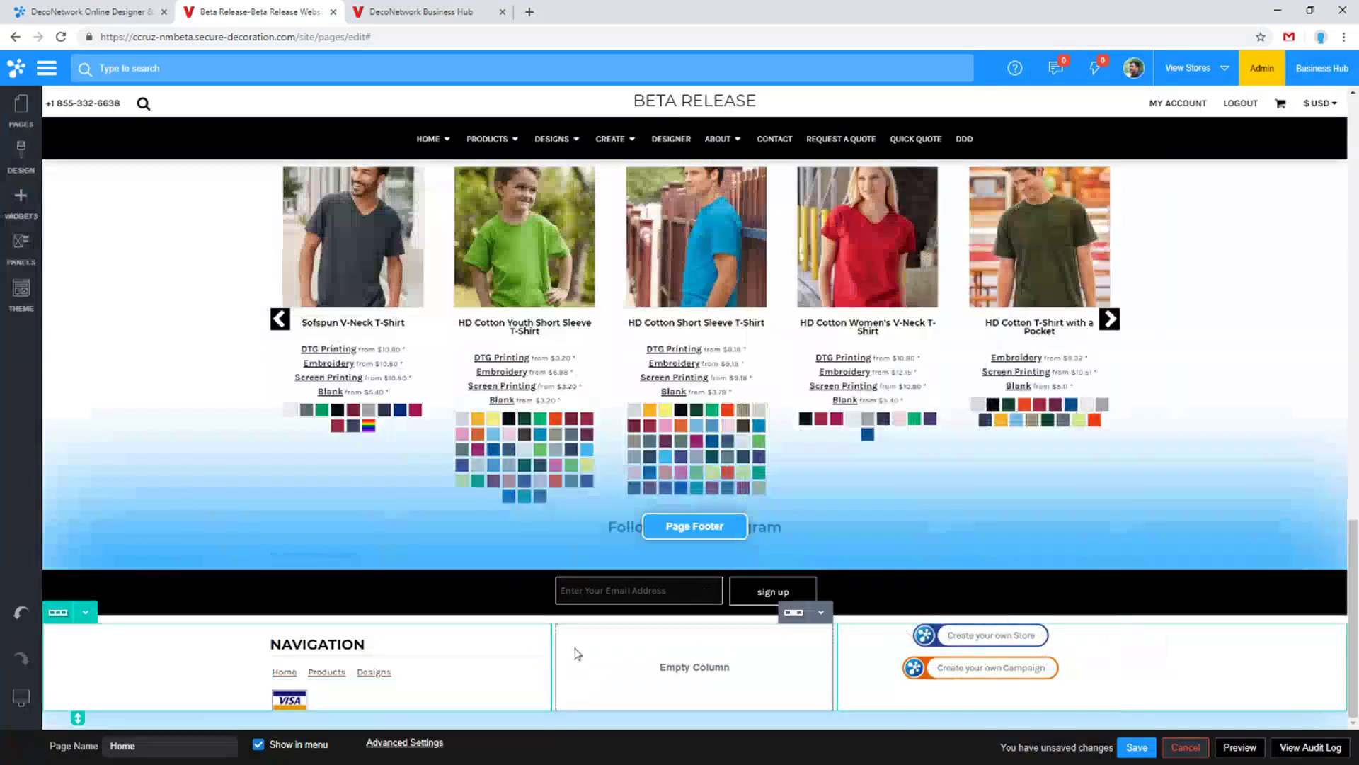
Add a List Of Links widget to the footer's empty column, using a Main Navigation group link
click(21, 209)
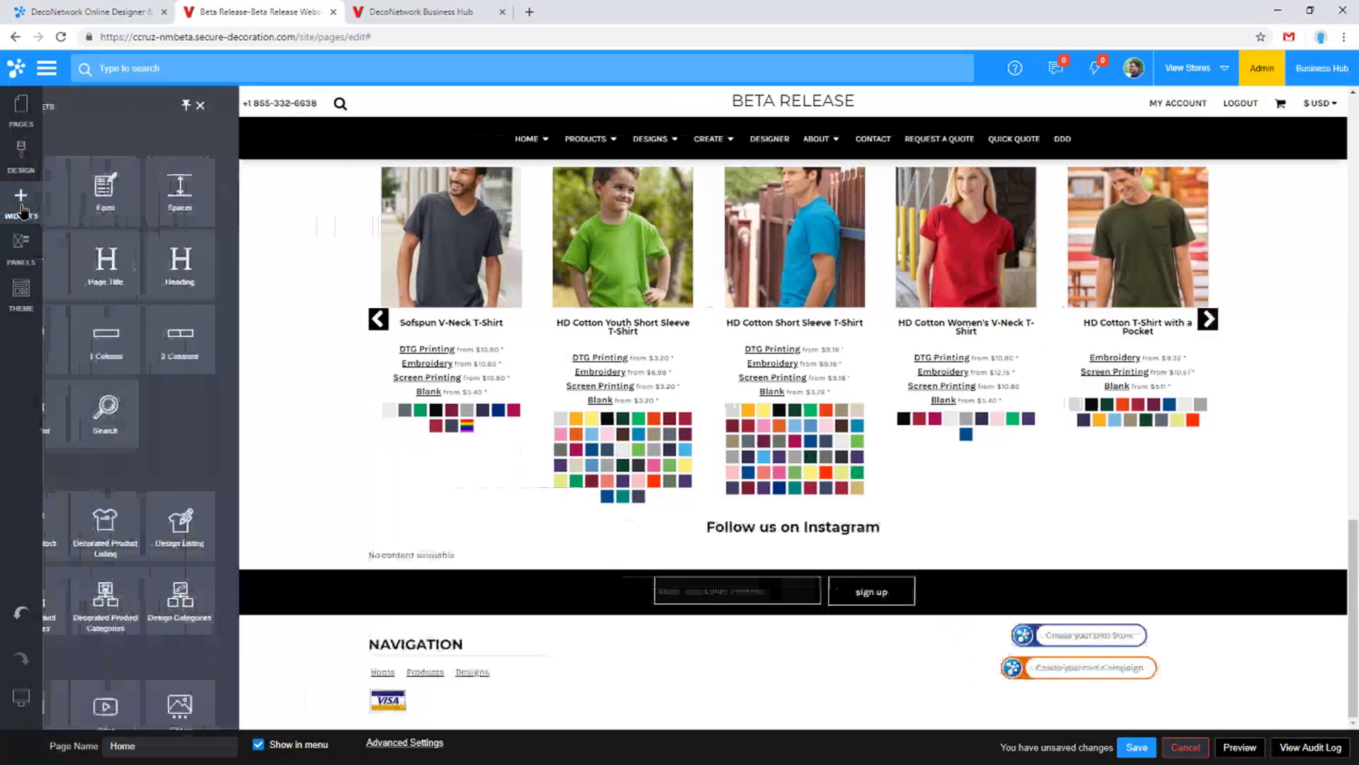
scroll(149, 531, down, 6)
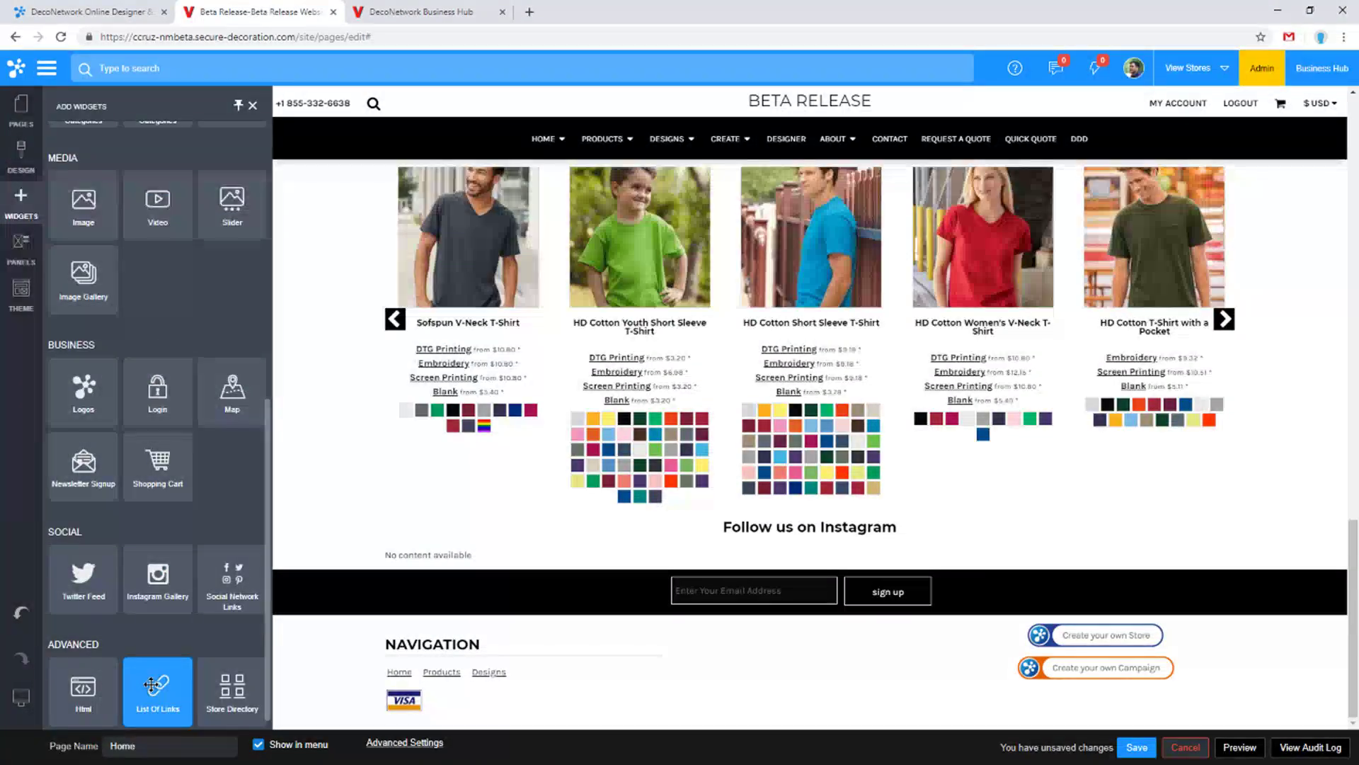
drag(150, 685, 683, 623)
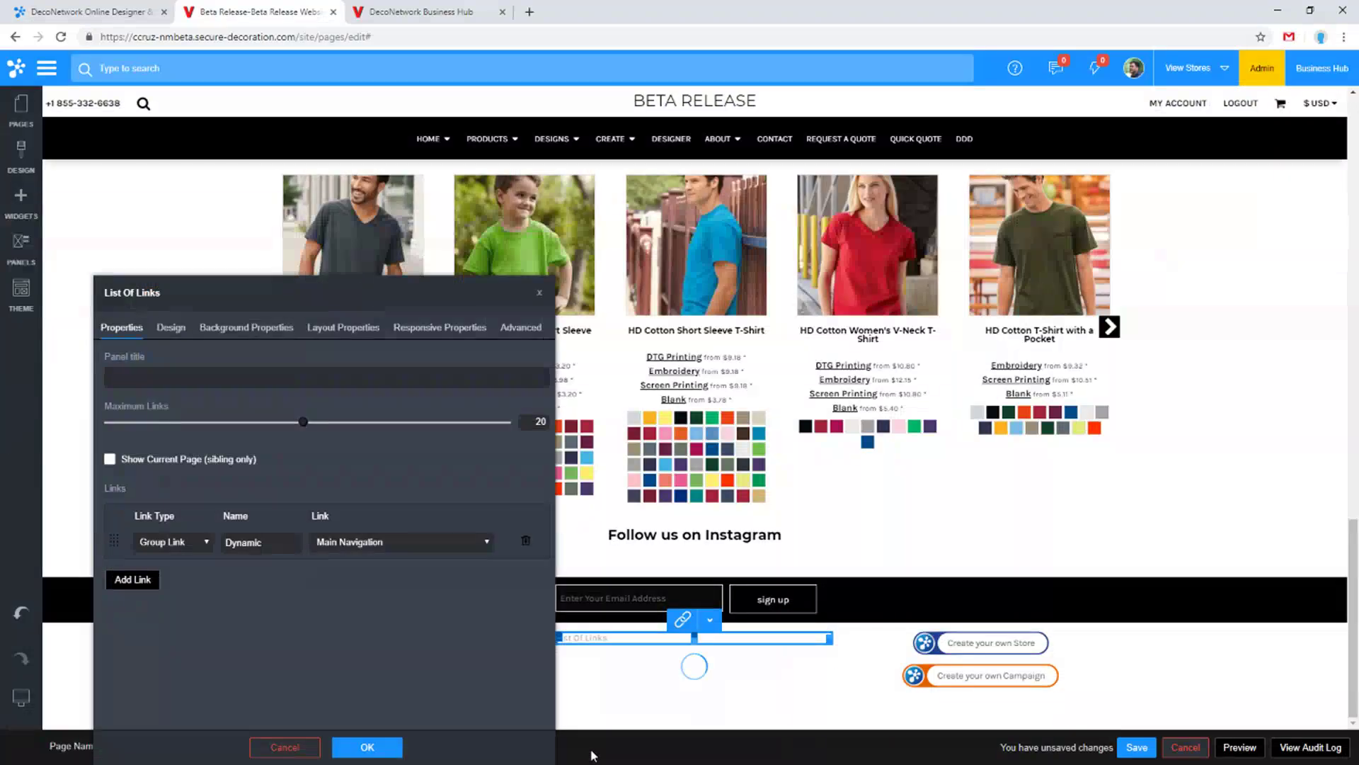
click(208, 543)
click(201, 570)
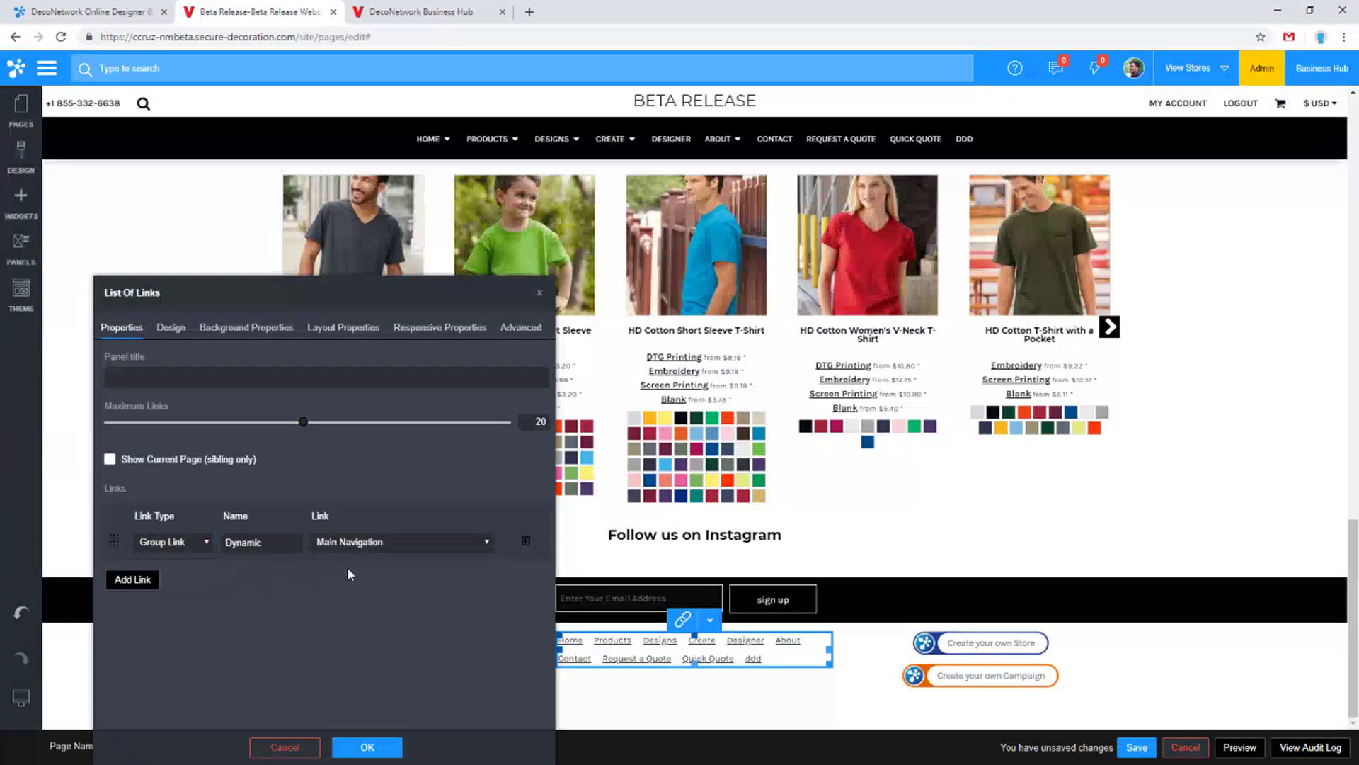
click(375, 747)
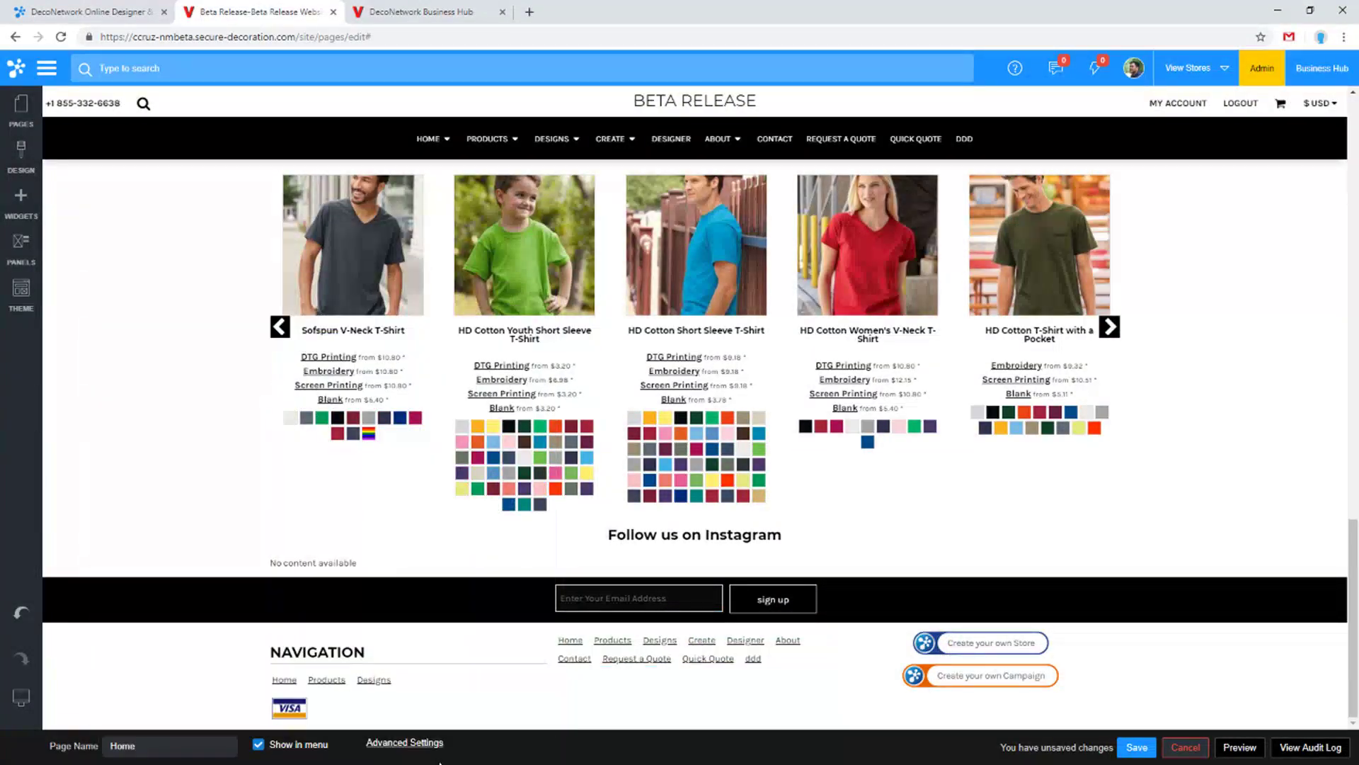
Reopen the middle footer column's list of links to review its properties, and close it unchanged
double_click(570, 655)
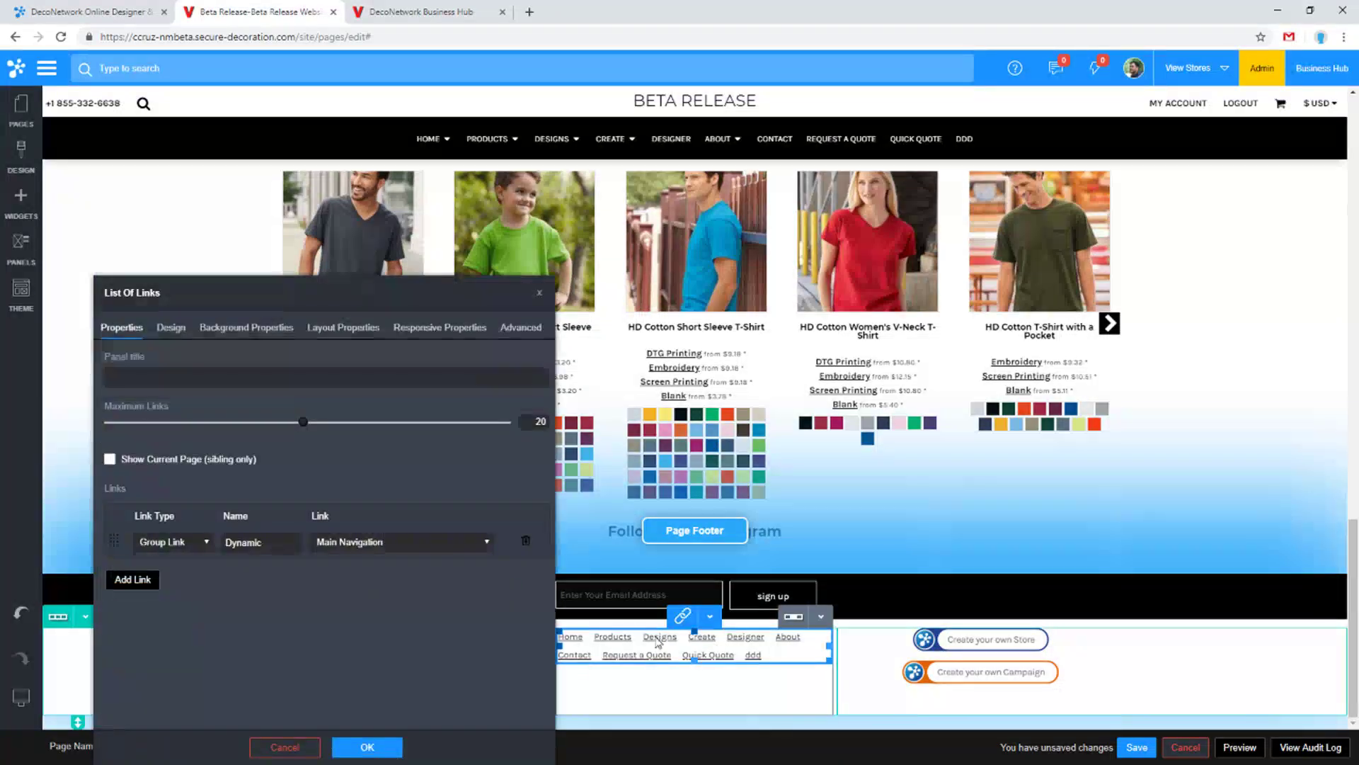
click(367, 747)
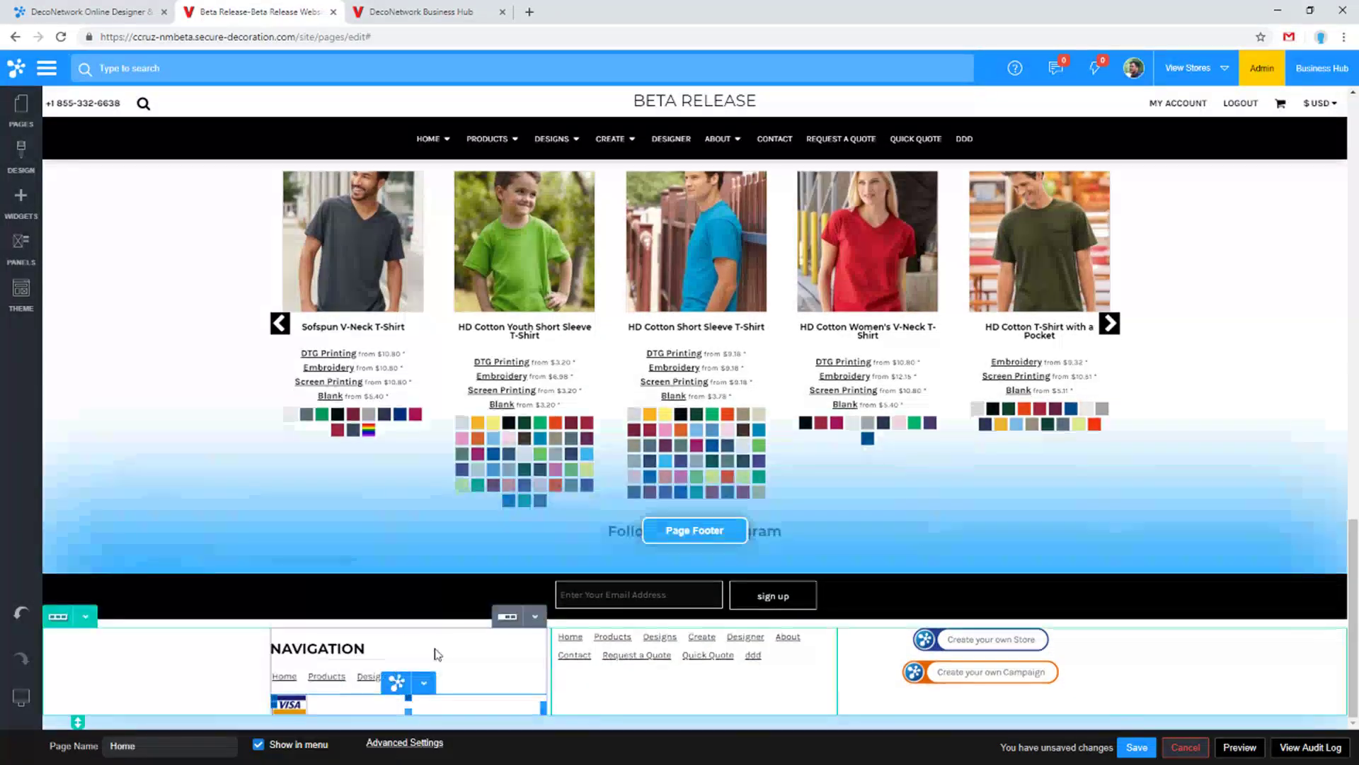
click(1016, 630)
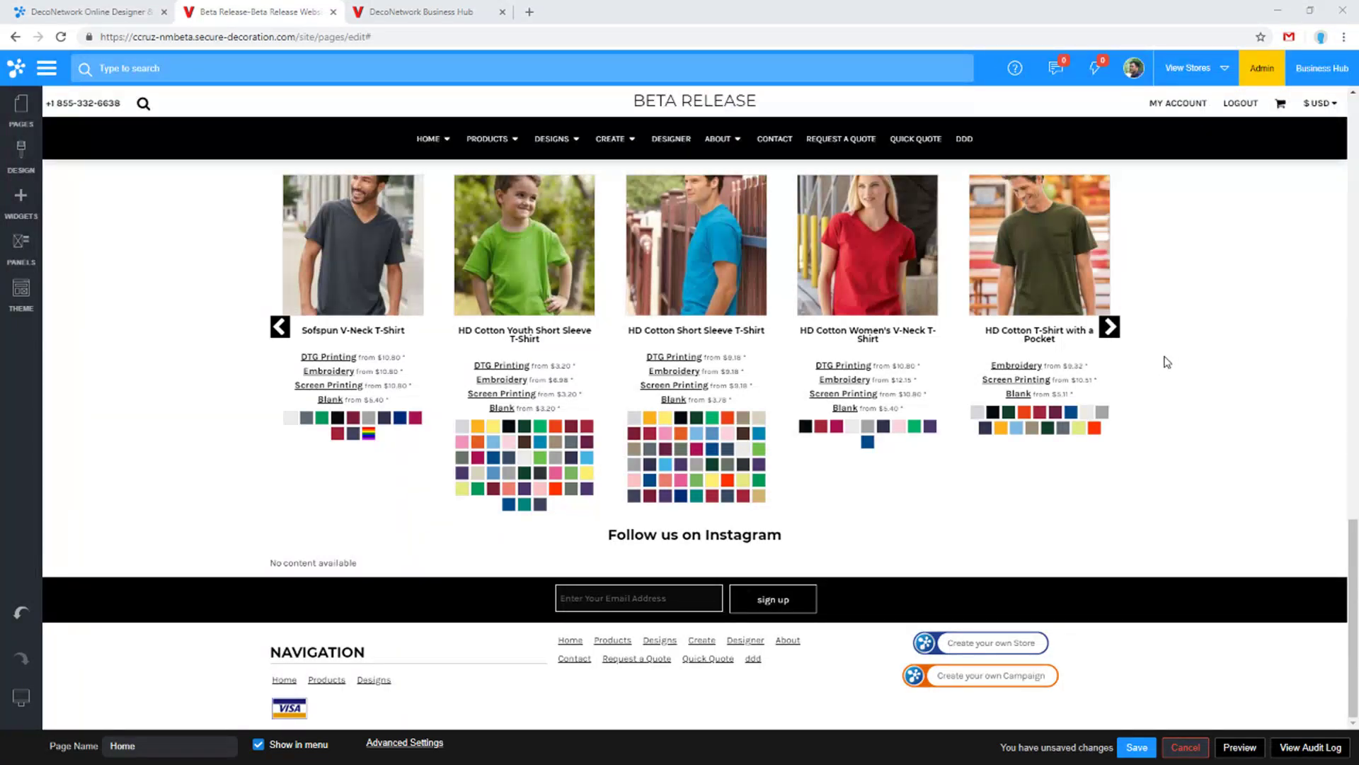
Close the Business Hub browser tab and open the store admin's Products page
click(502, 12)
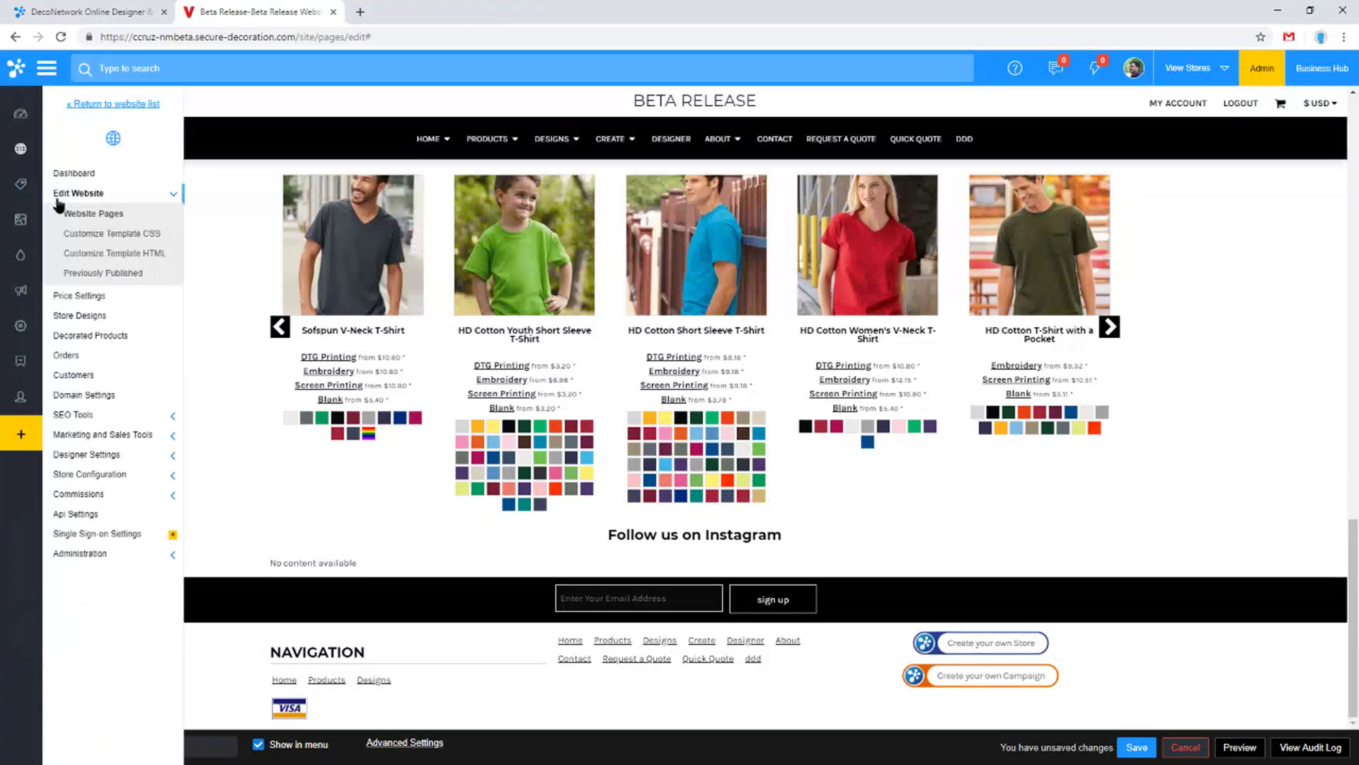
click(44, 184)
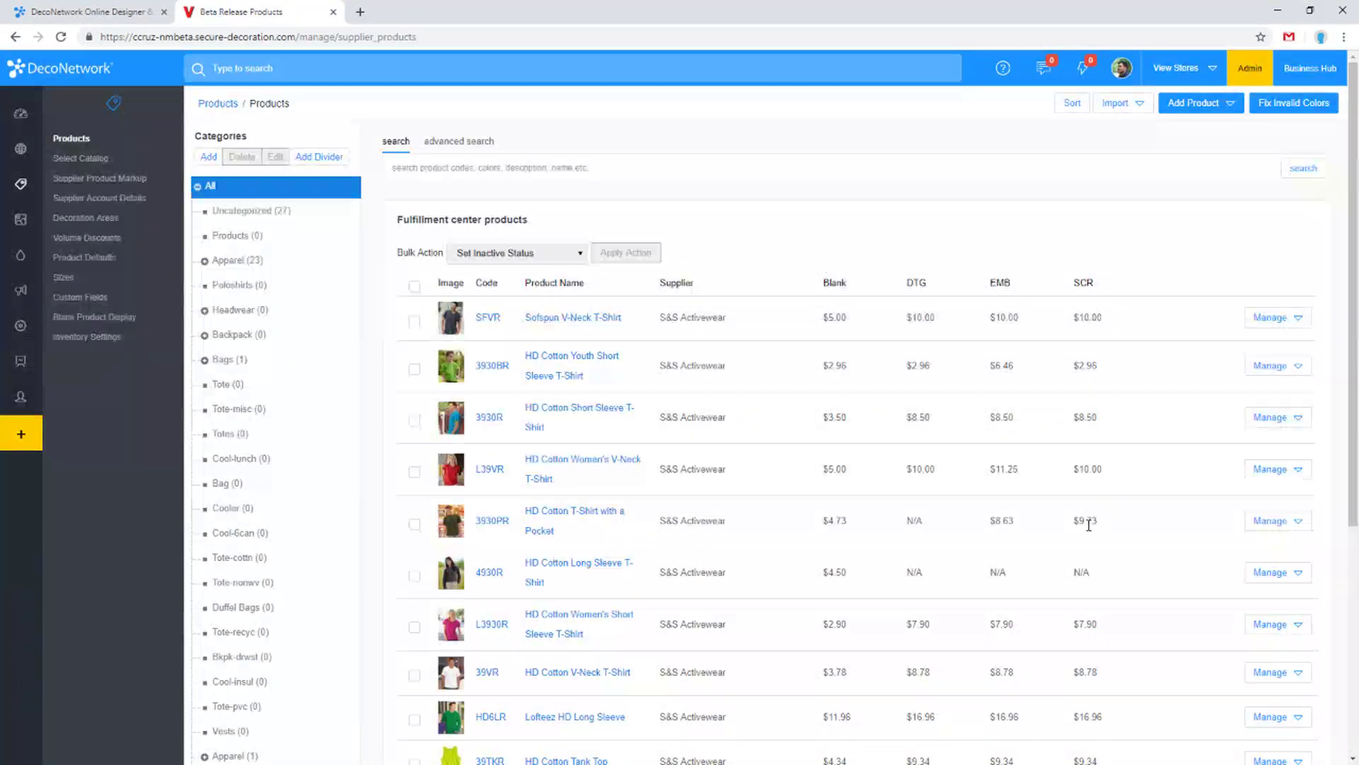
Open the Sofspun Crewneck T-Shirt (SF45R) from the fulfillment center products and show its pricing
scroll(983, 446, down, 5)
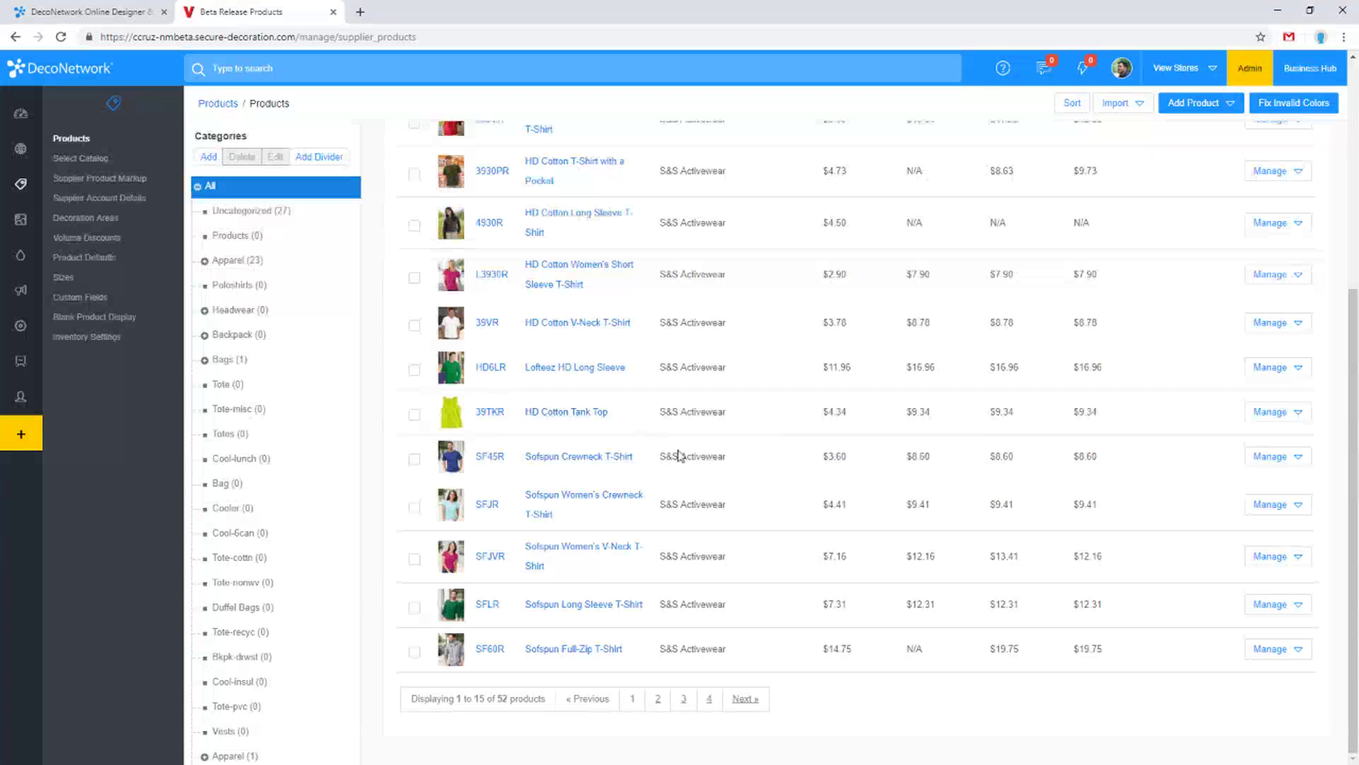
click(590, 459)
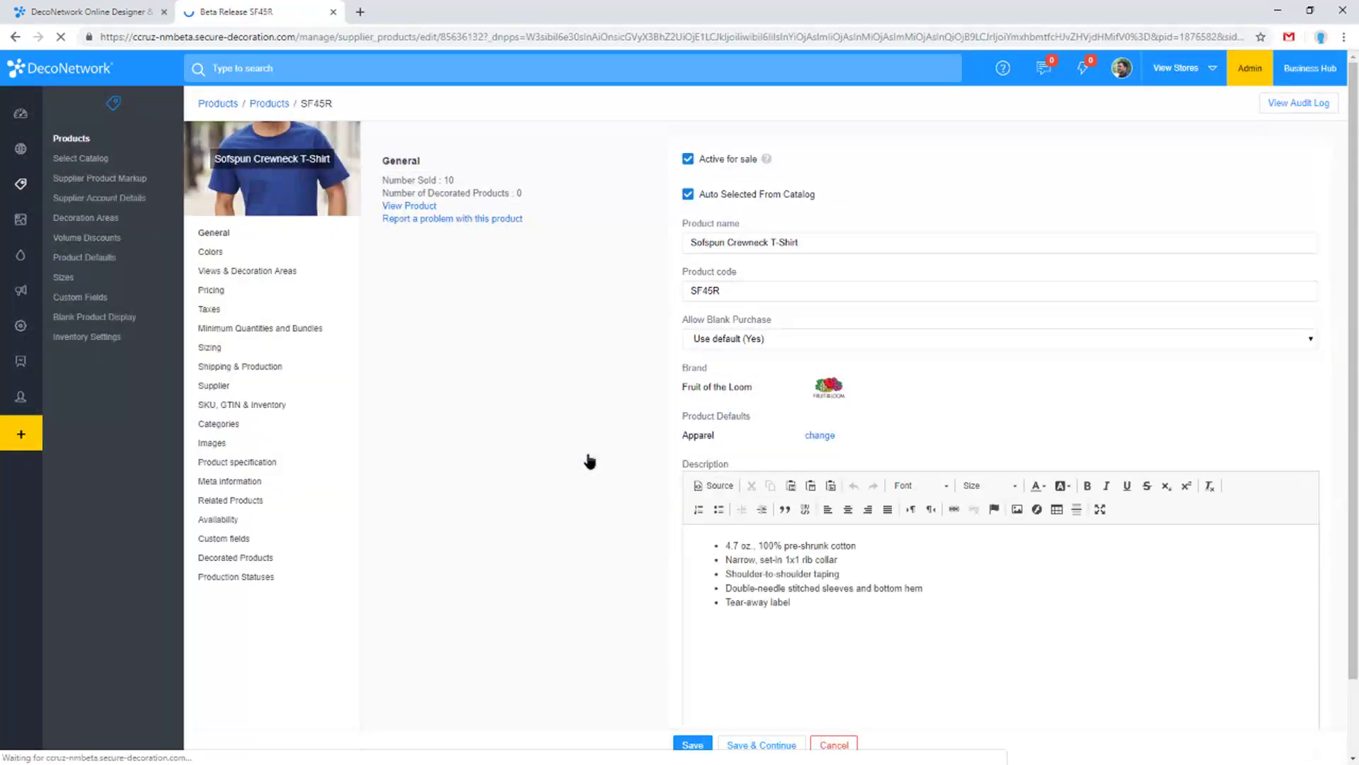
click(234, 291)
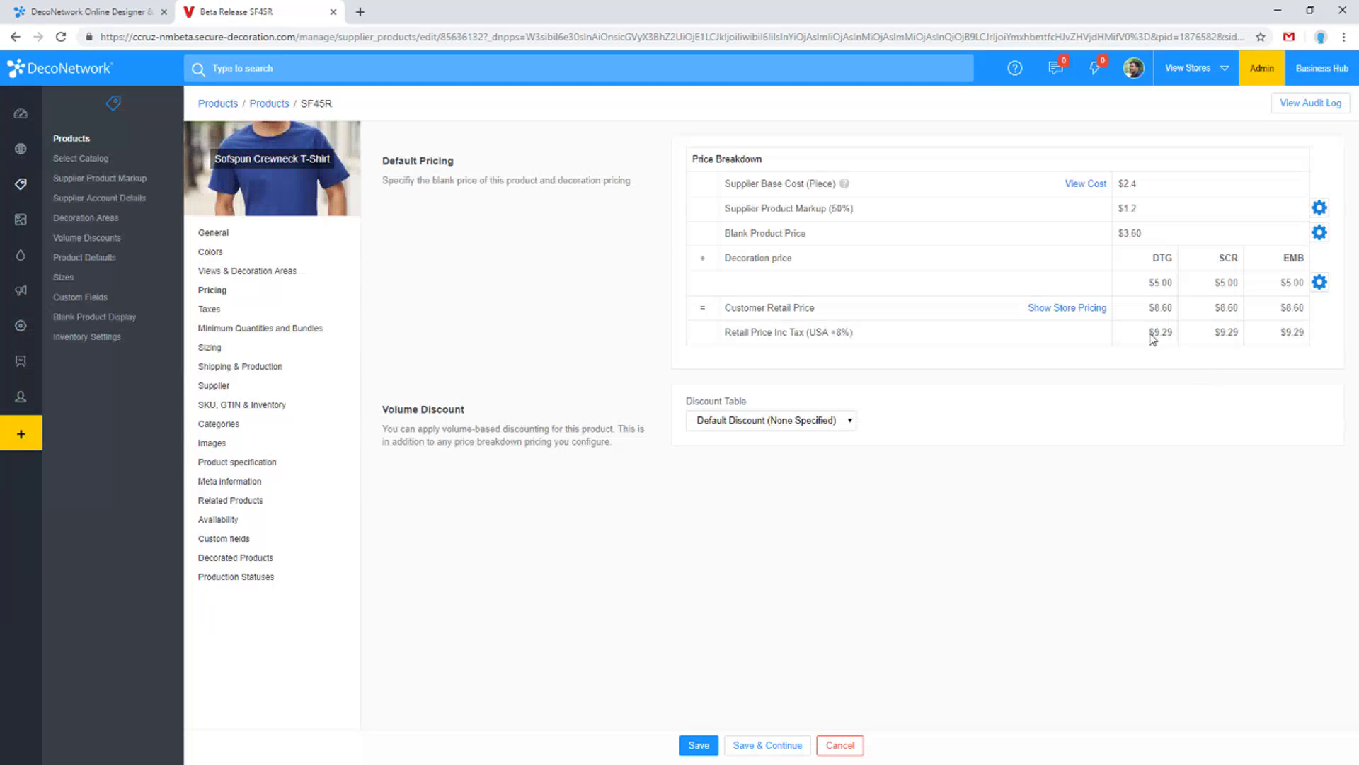
Examine the T-shirt's supplier base cost, including the SKU cost table by color and size
drag(725, 183, 804, 185)
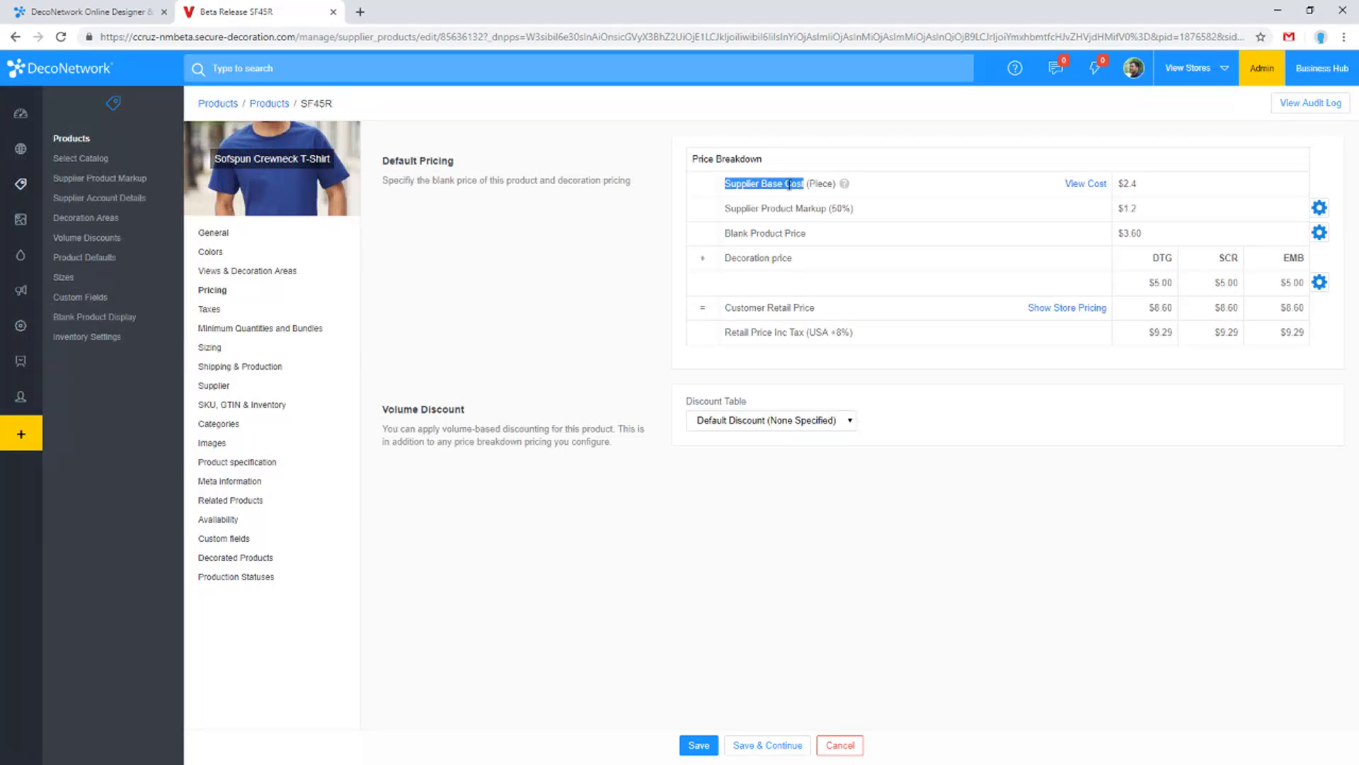
click(1103, 186)
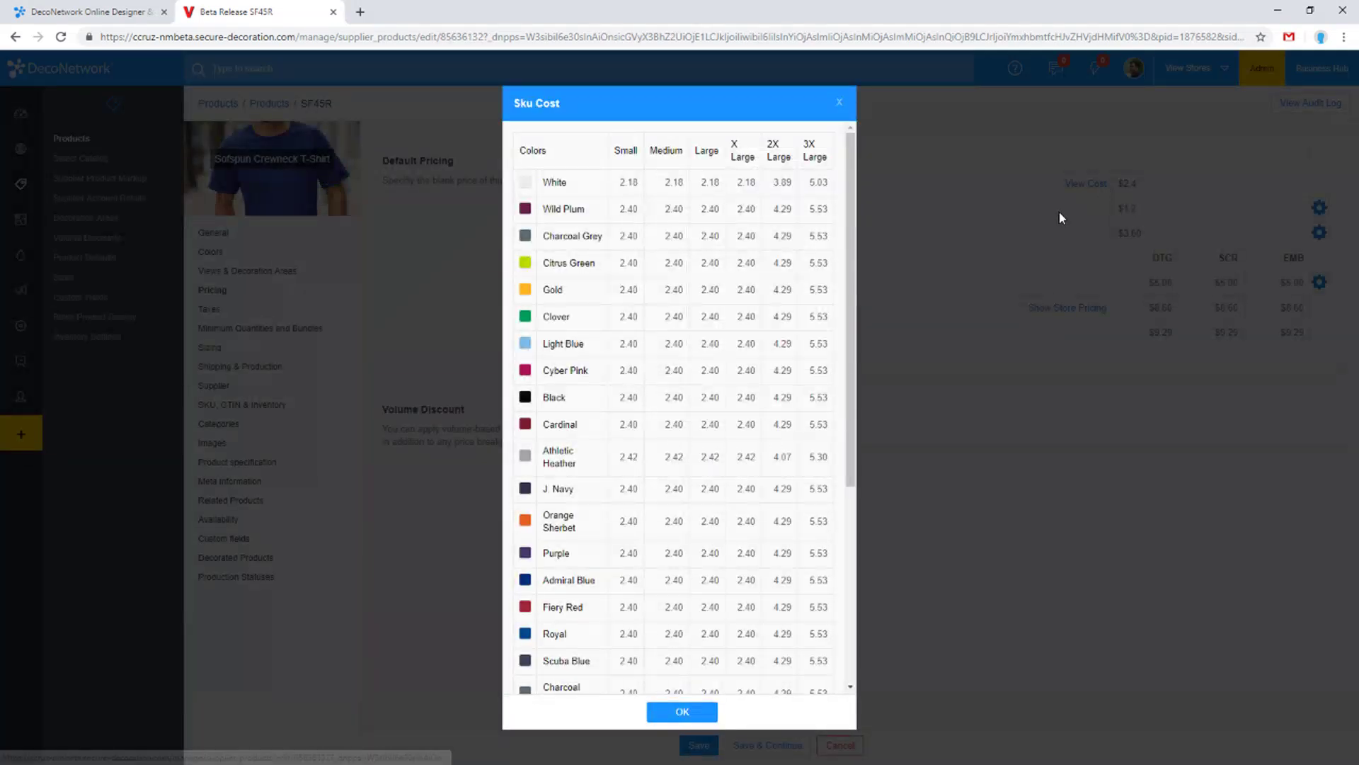
click(682, 711)
drag(1141, 186, 704, 183)
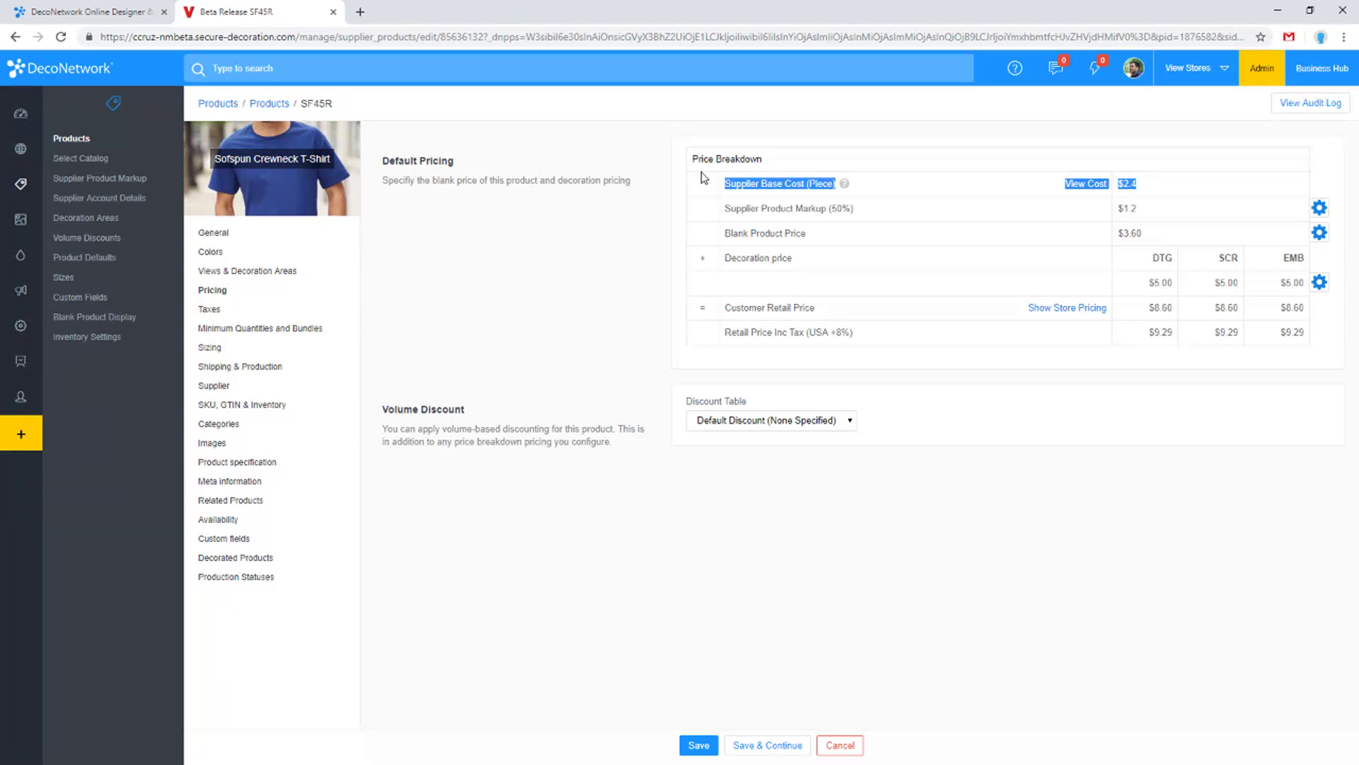
click(1135, 183)
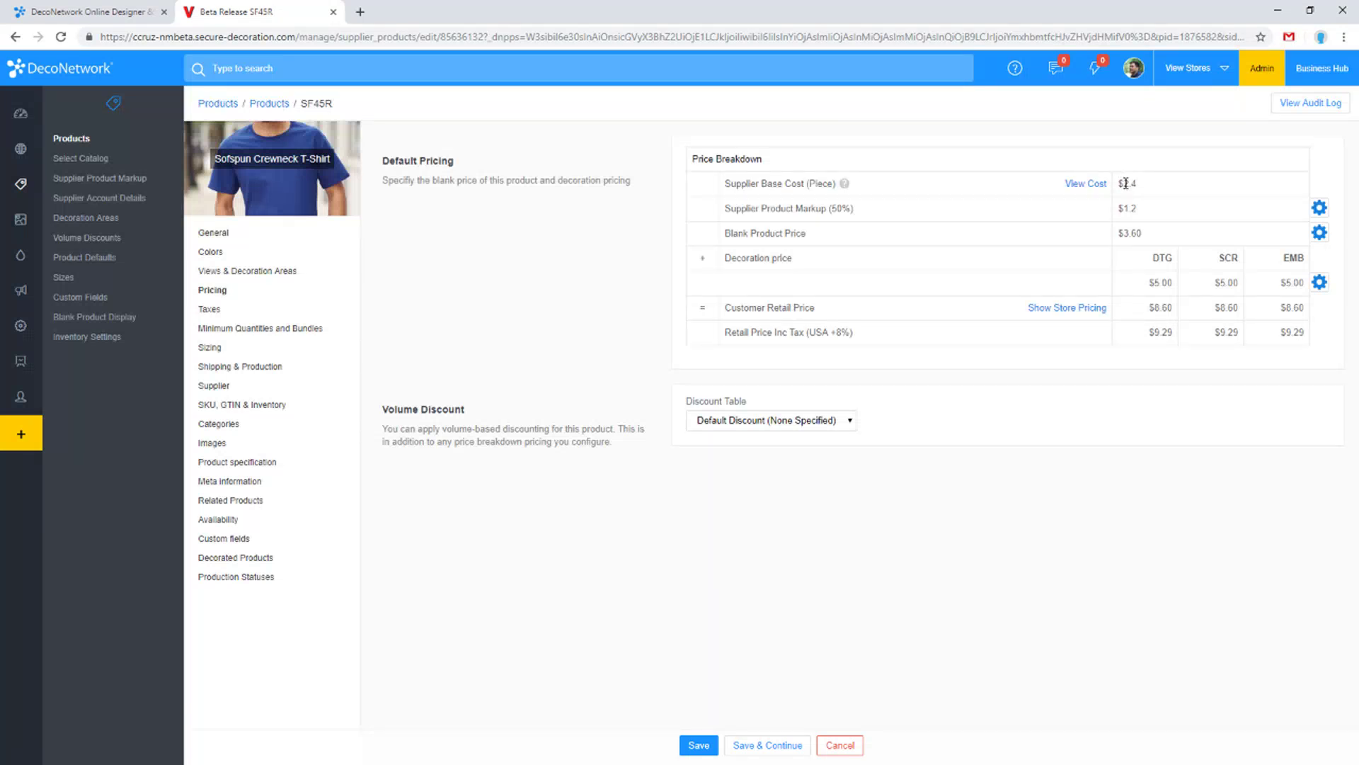
drag(1126, 183, 725, 183)
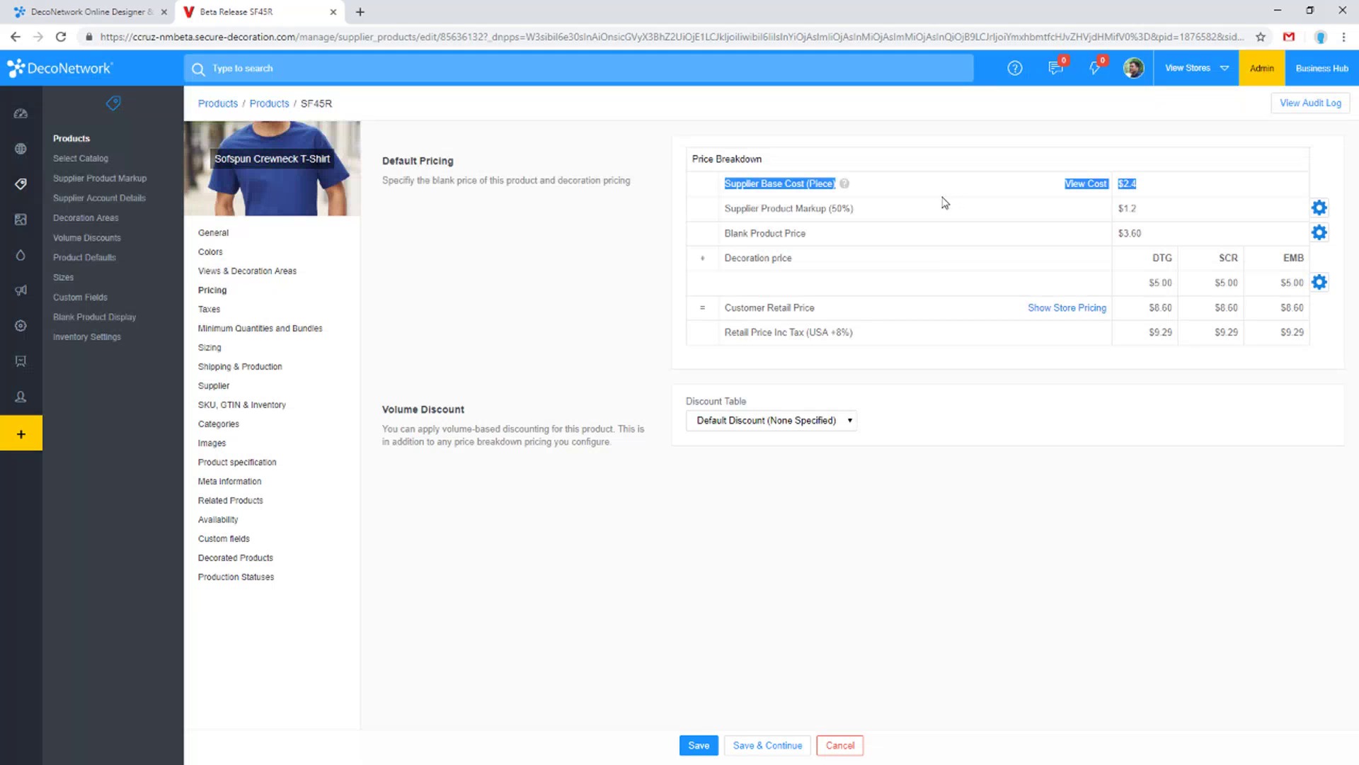
click(889, 199)
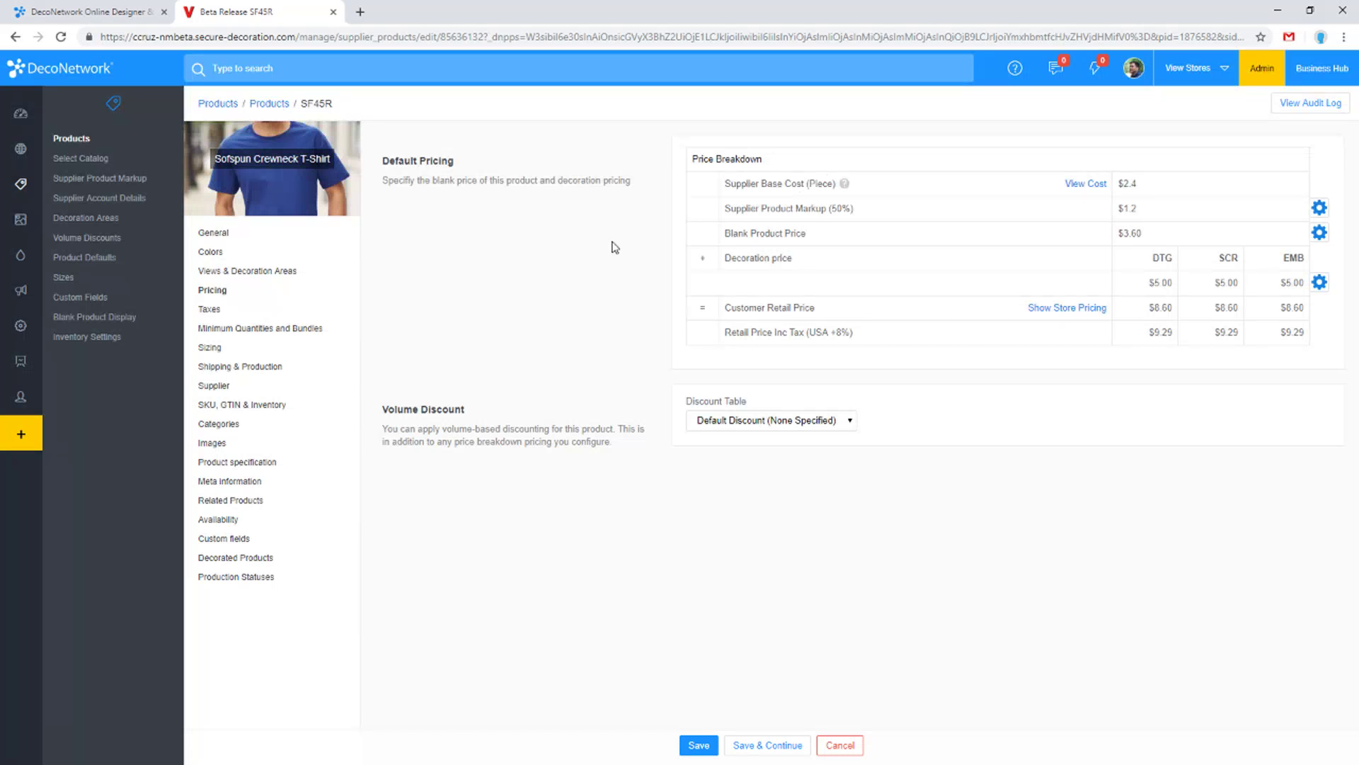
Open the S&S Activewear supplier account in a new browser tab and set its price to use to Case
middle_click(124, 204)
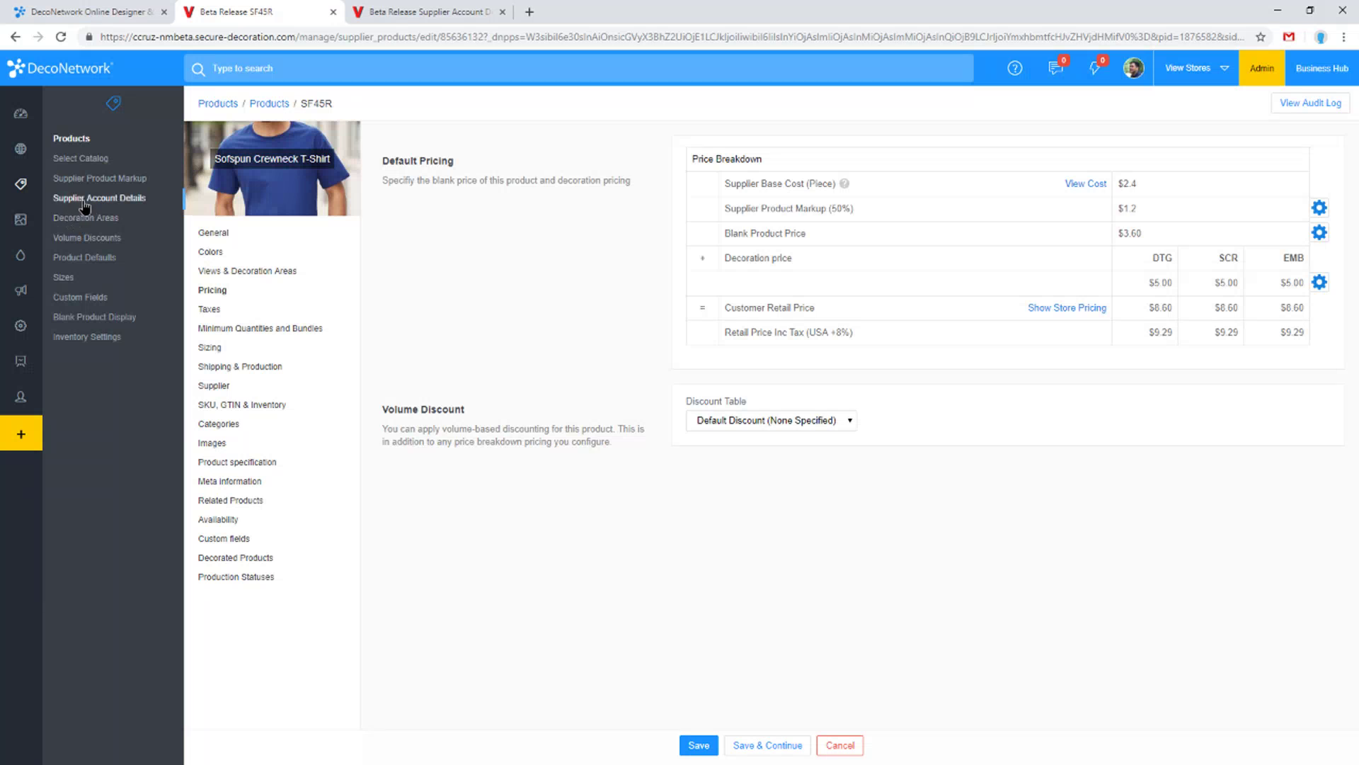
click(406, 7)
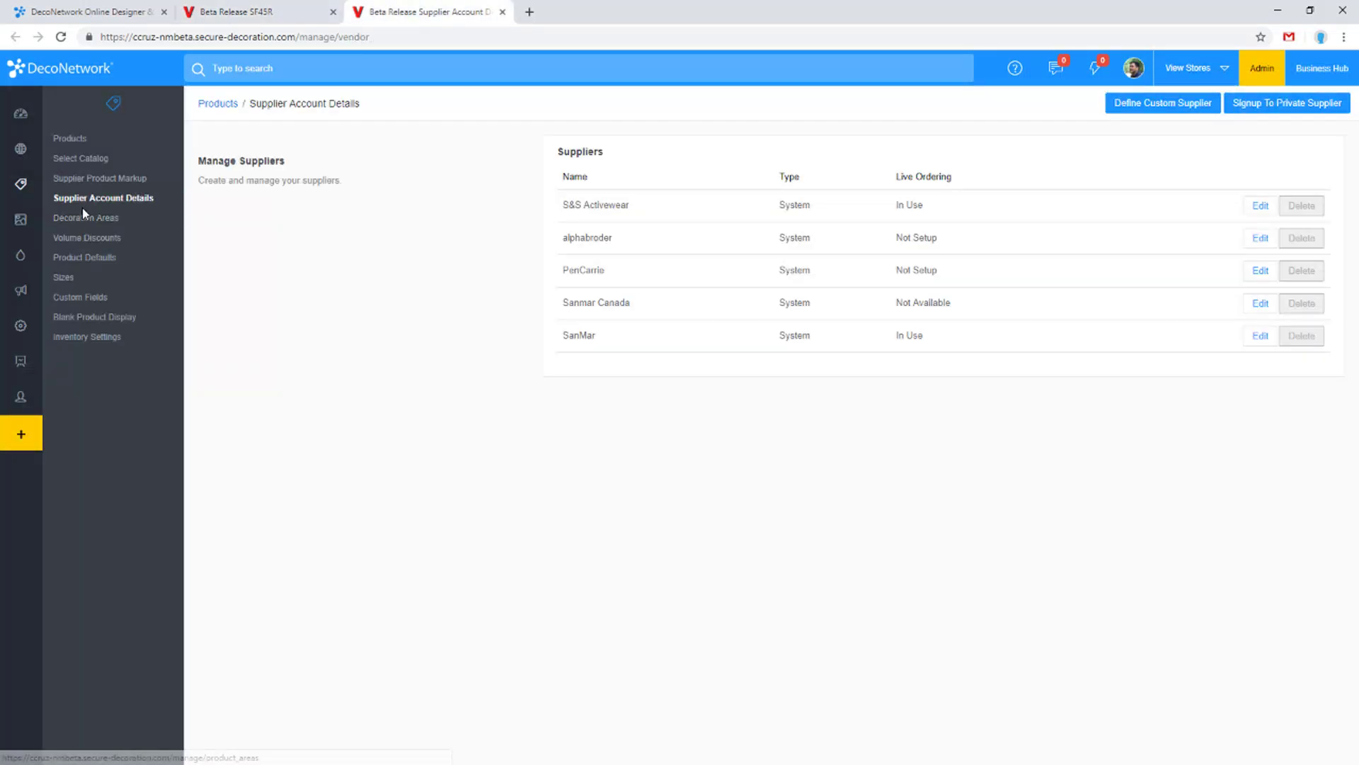
click(1253, 215)
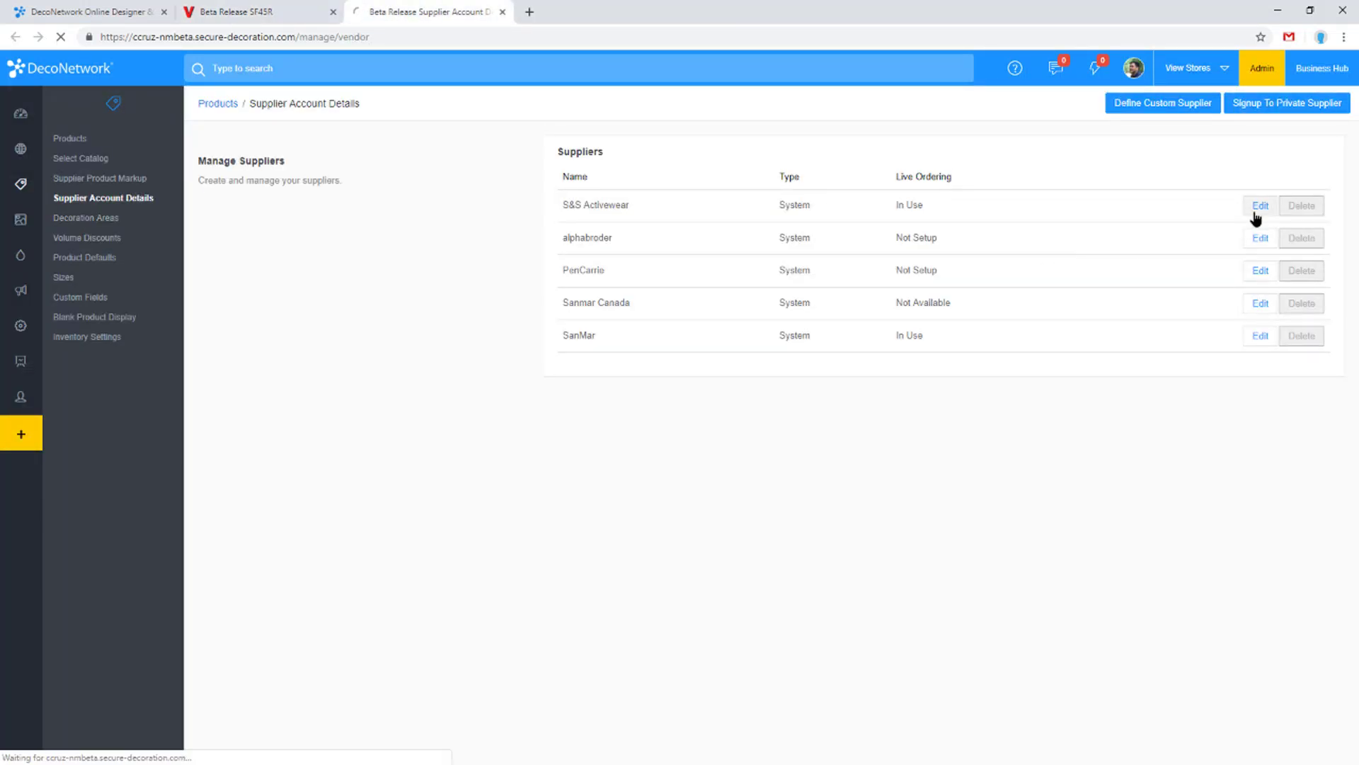
scroll(768, 545, down, 3)
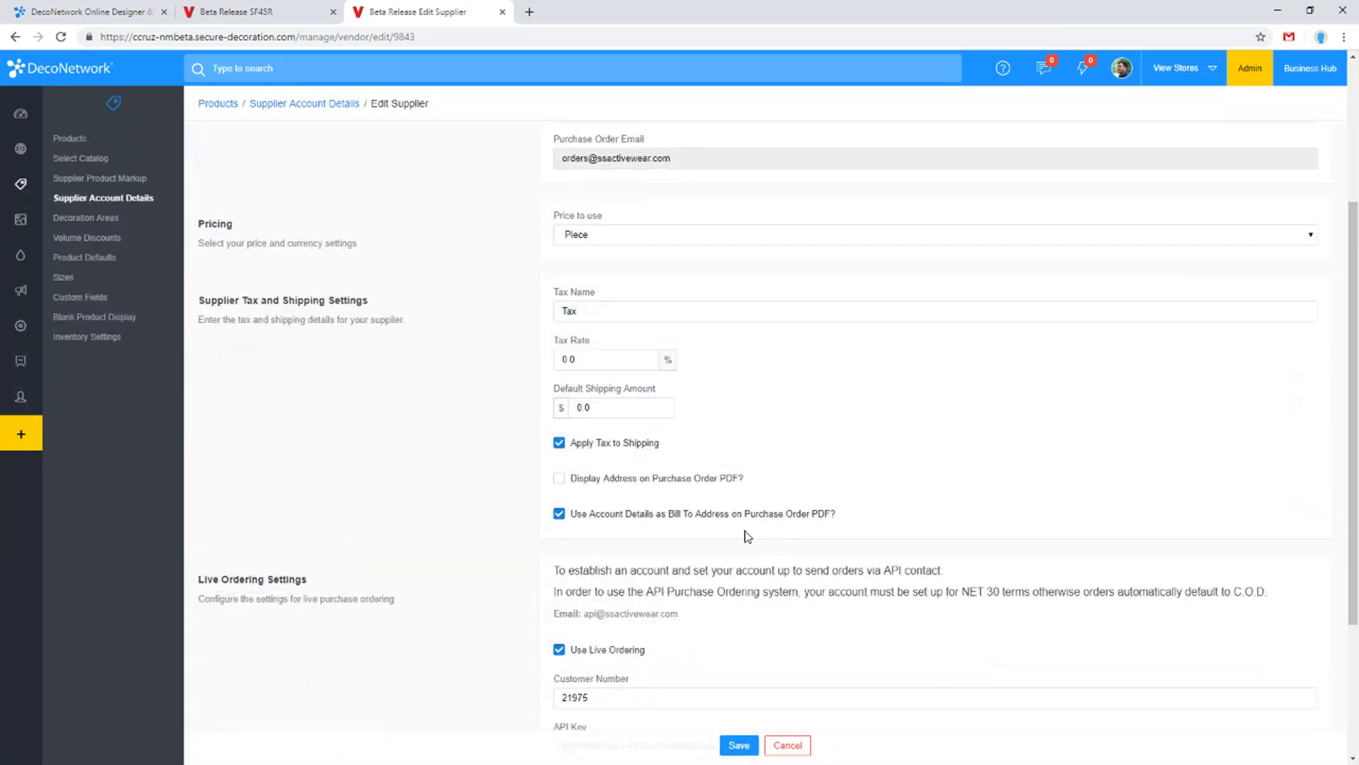
click(588, 236)
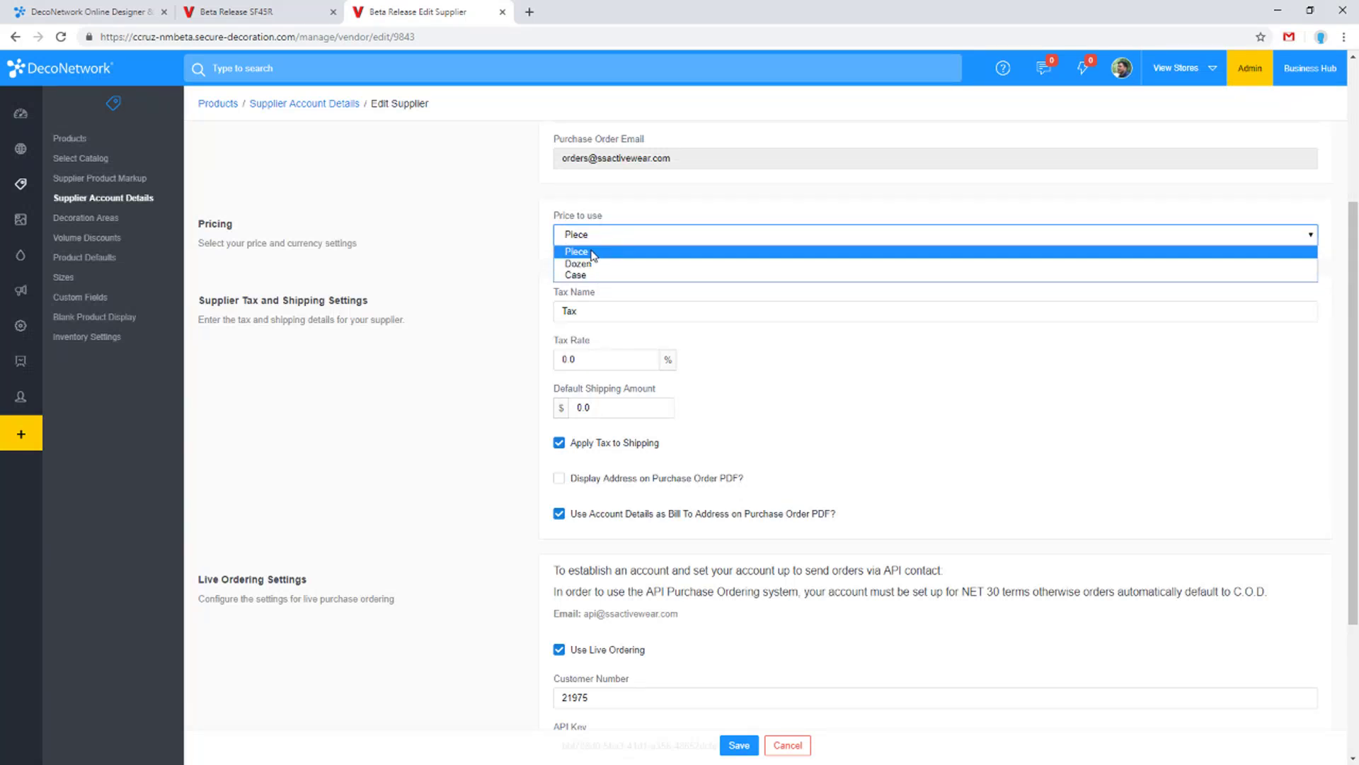
click(595, 275)
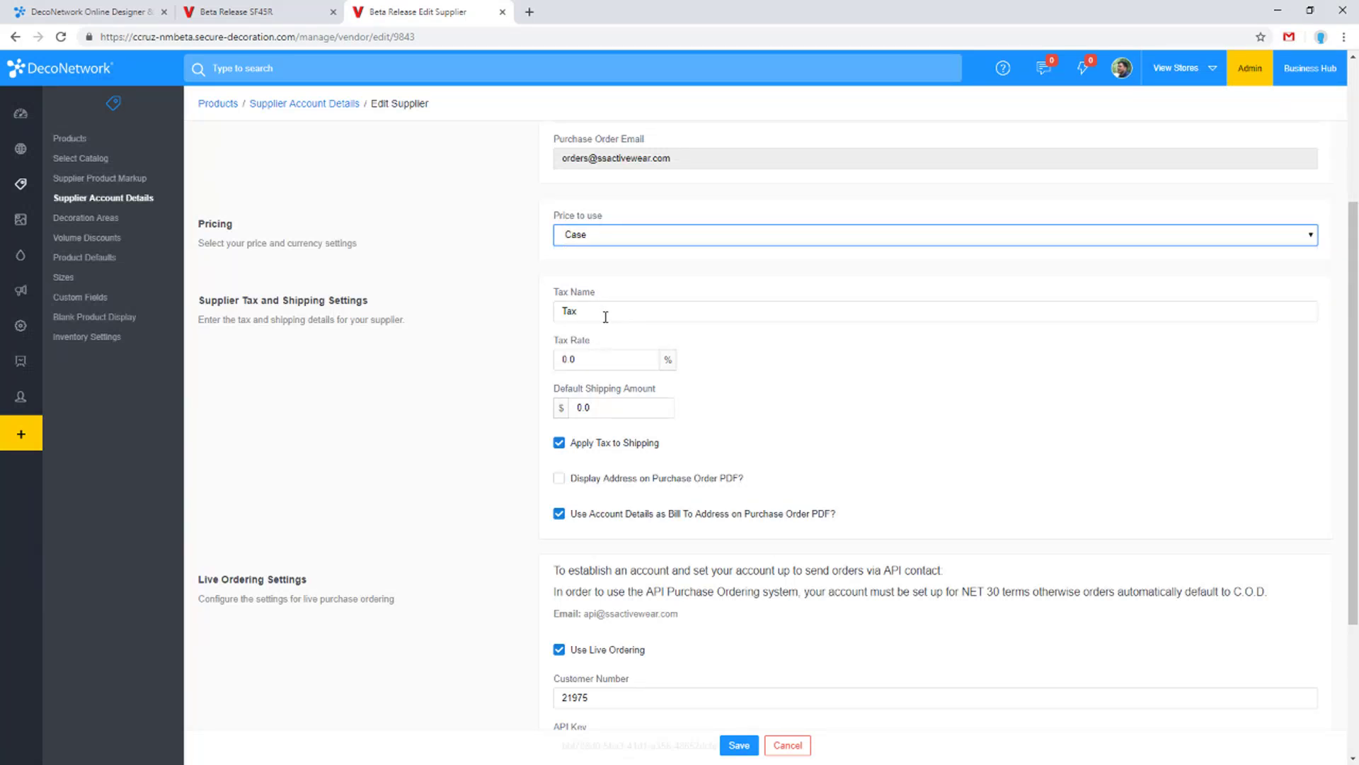
Return to the SF45R pricing and switch its supplier product markup to a custom vendor markup
click(255, 11)
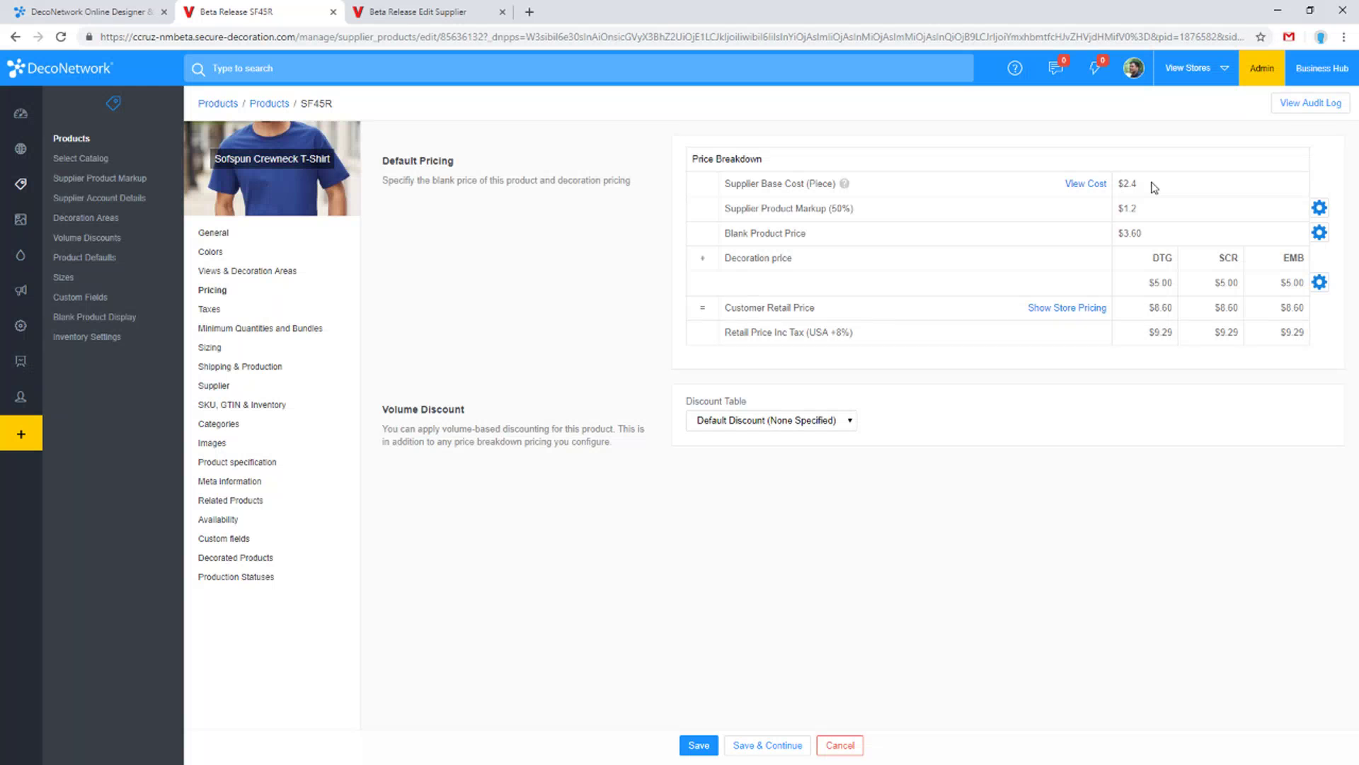
click(1318, 208)
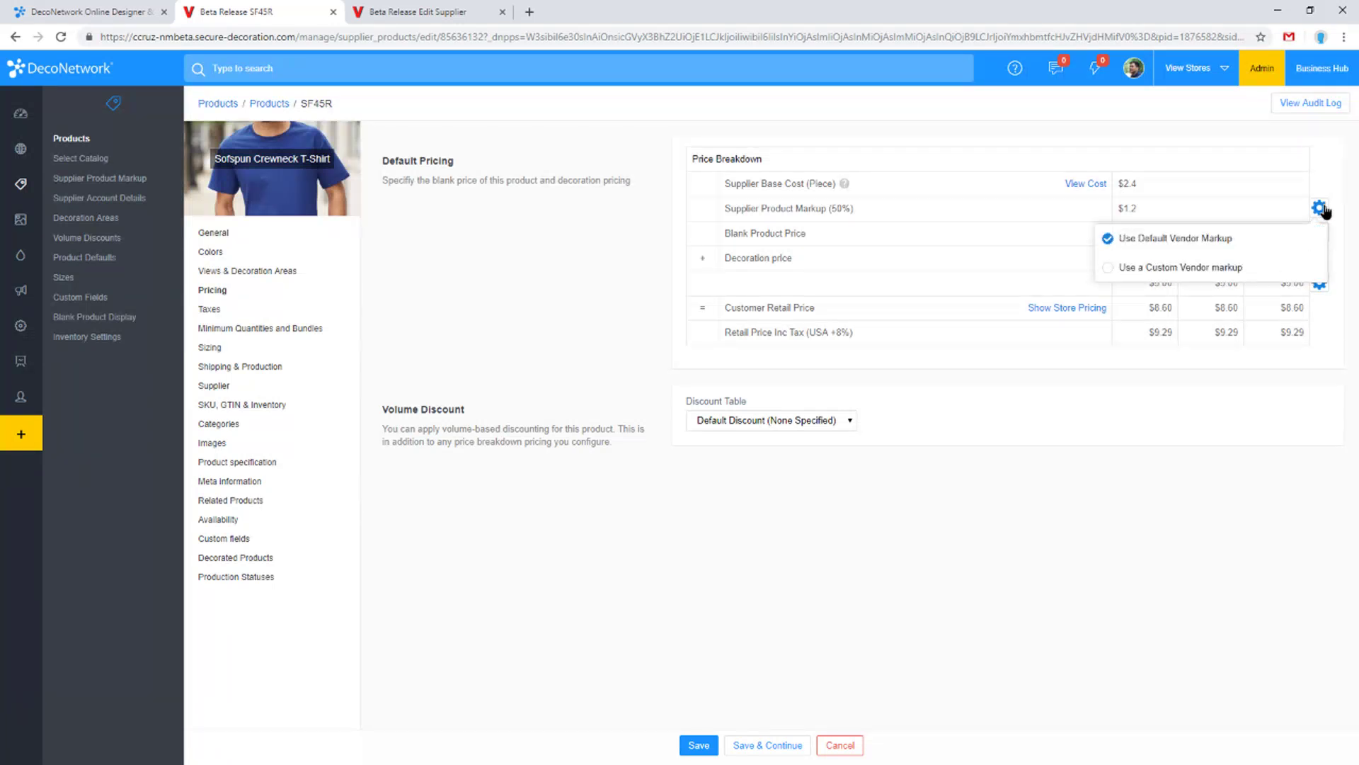
click(1226, 274)
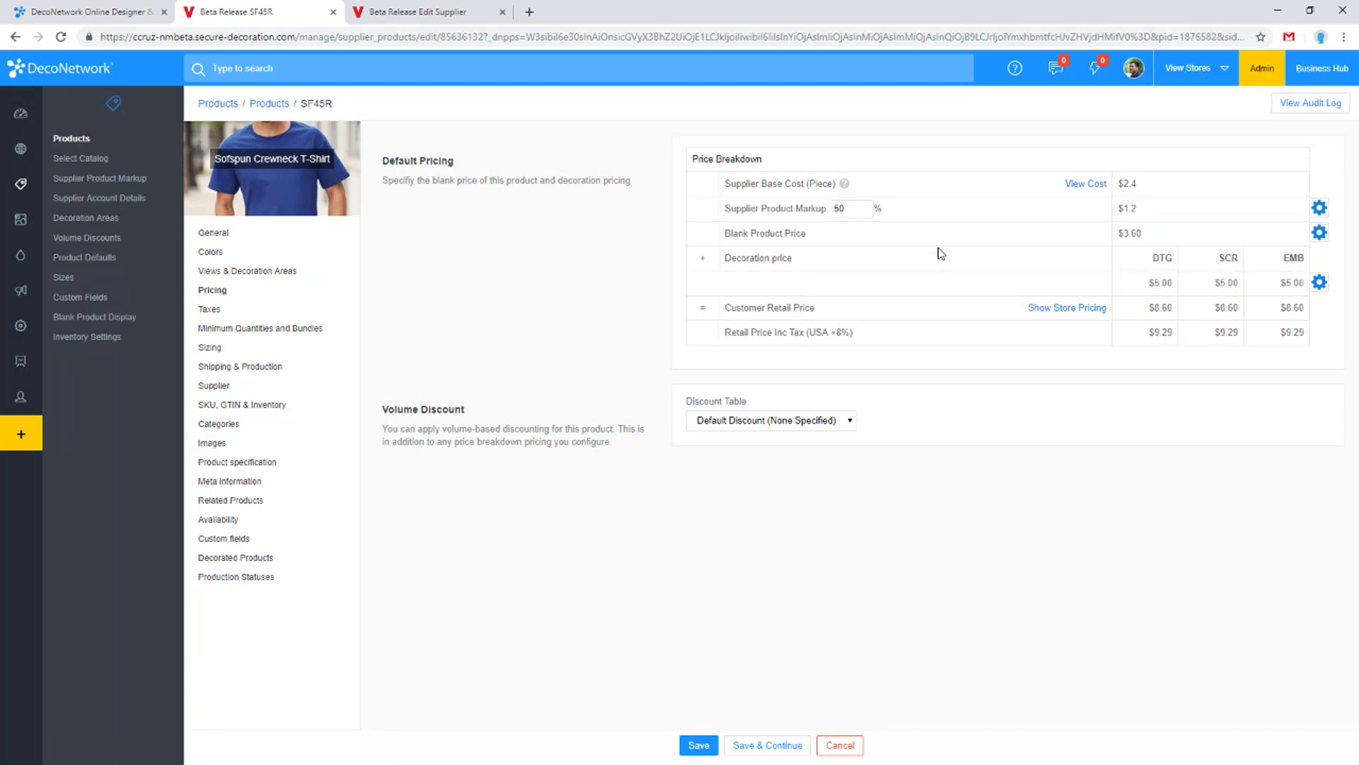
drag(847, 207, 803, 211)
click(1320, 210)
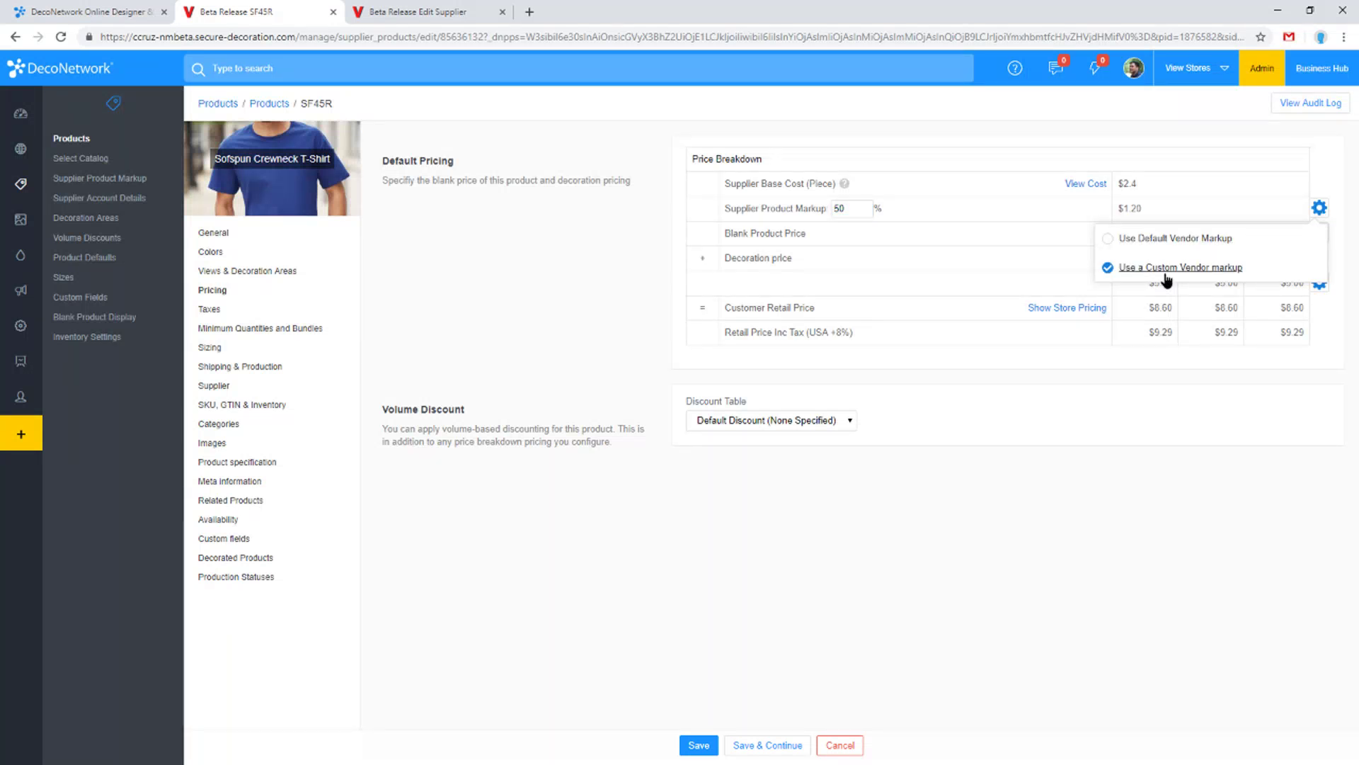
click(1168, 274)
Try a 25% custom supplier product markup, and replace it with 100%
double_click(872, 210)
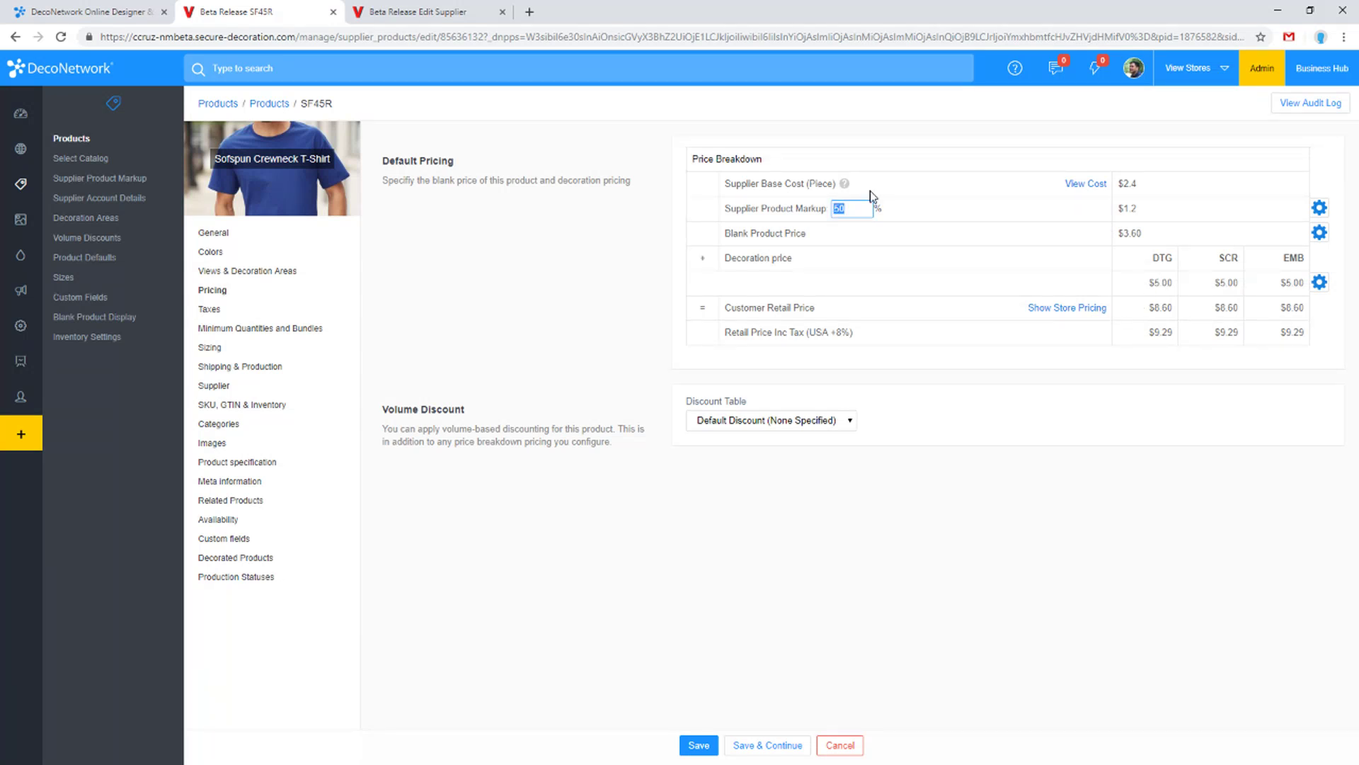
key(BackSpace)
text(25)
key(BackSpace)
key(BackSpace)
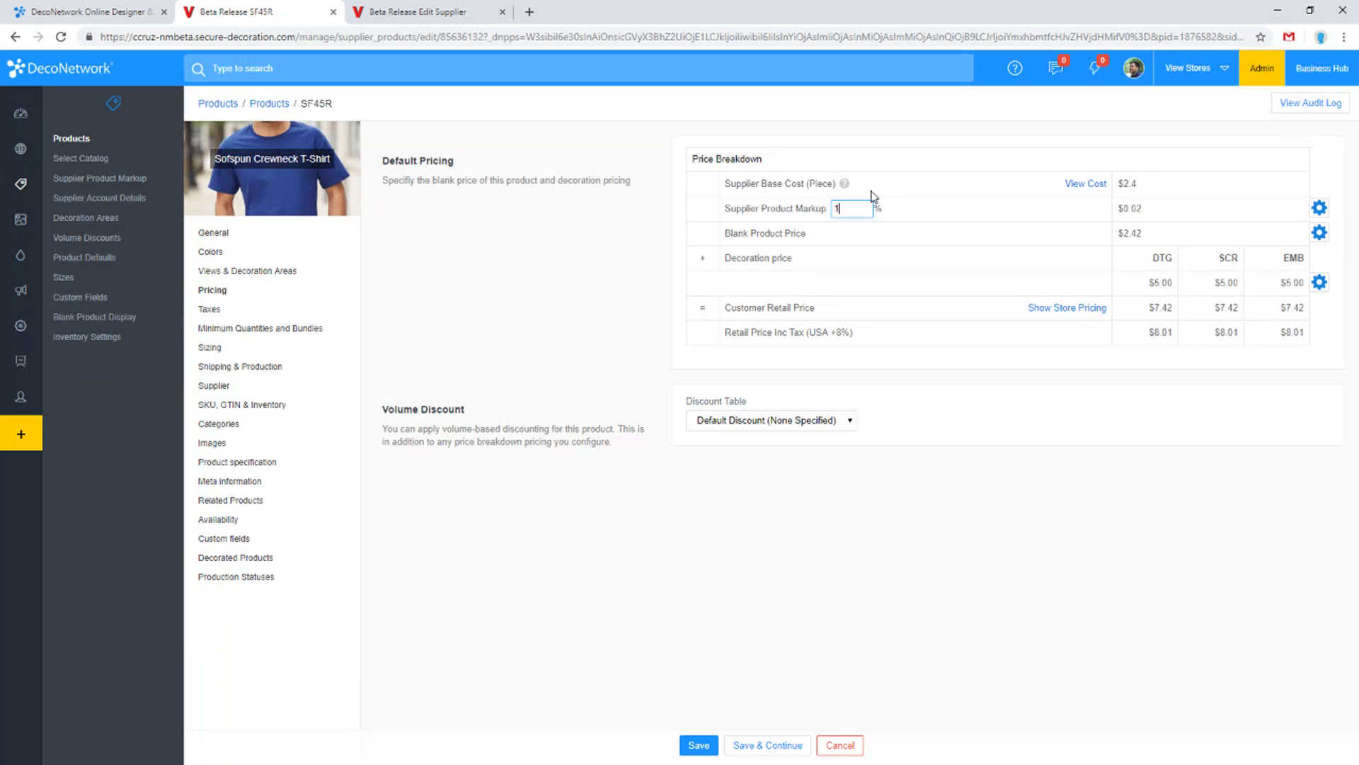
text(100)
click(872, 198)
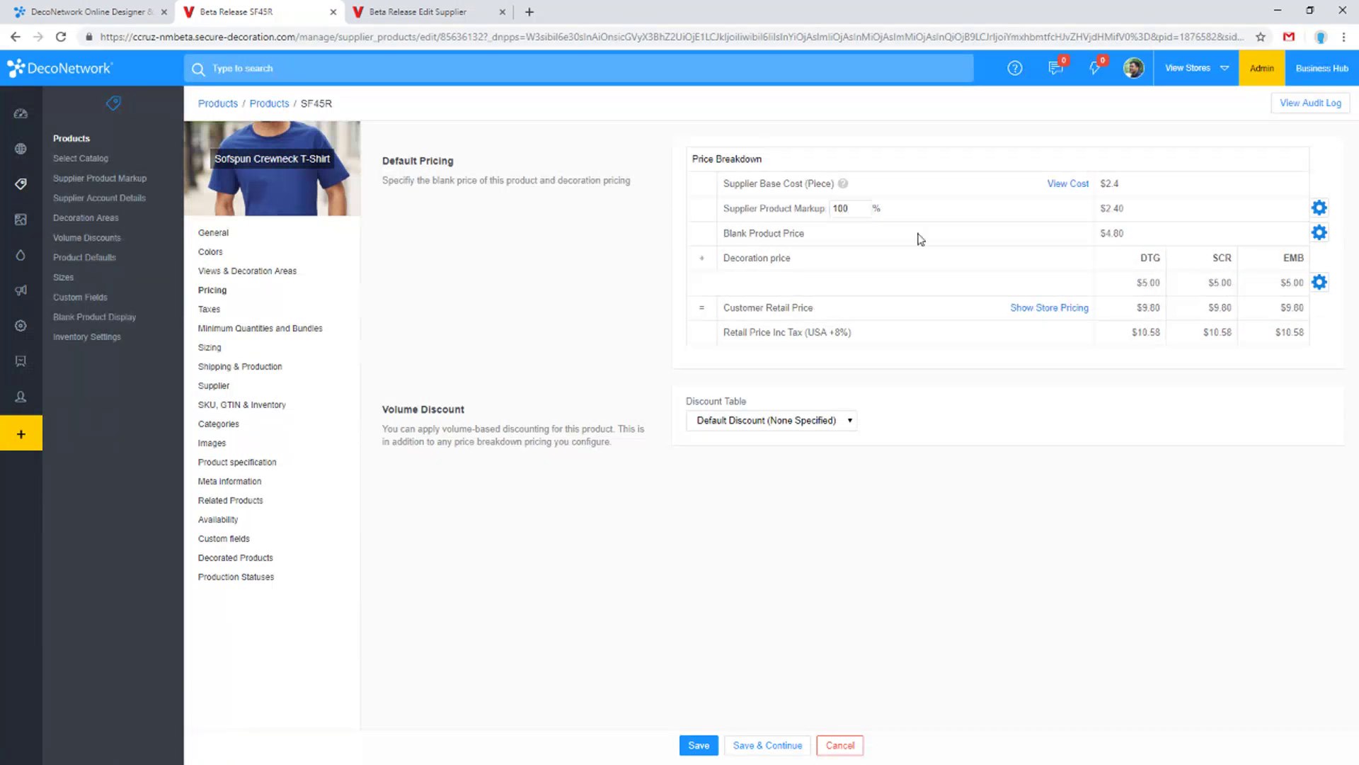
Switch the blank product price to a specified single price and set it to $5
drag(1138, 239, 1099, 240)
drag(1122, 183, 1107, 182)
click(1320, 233)
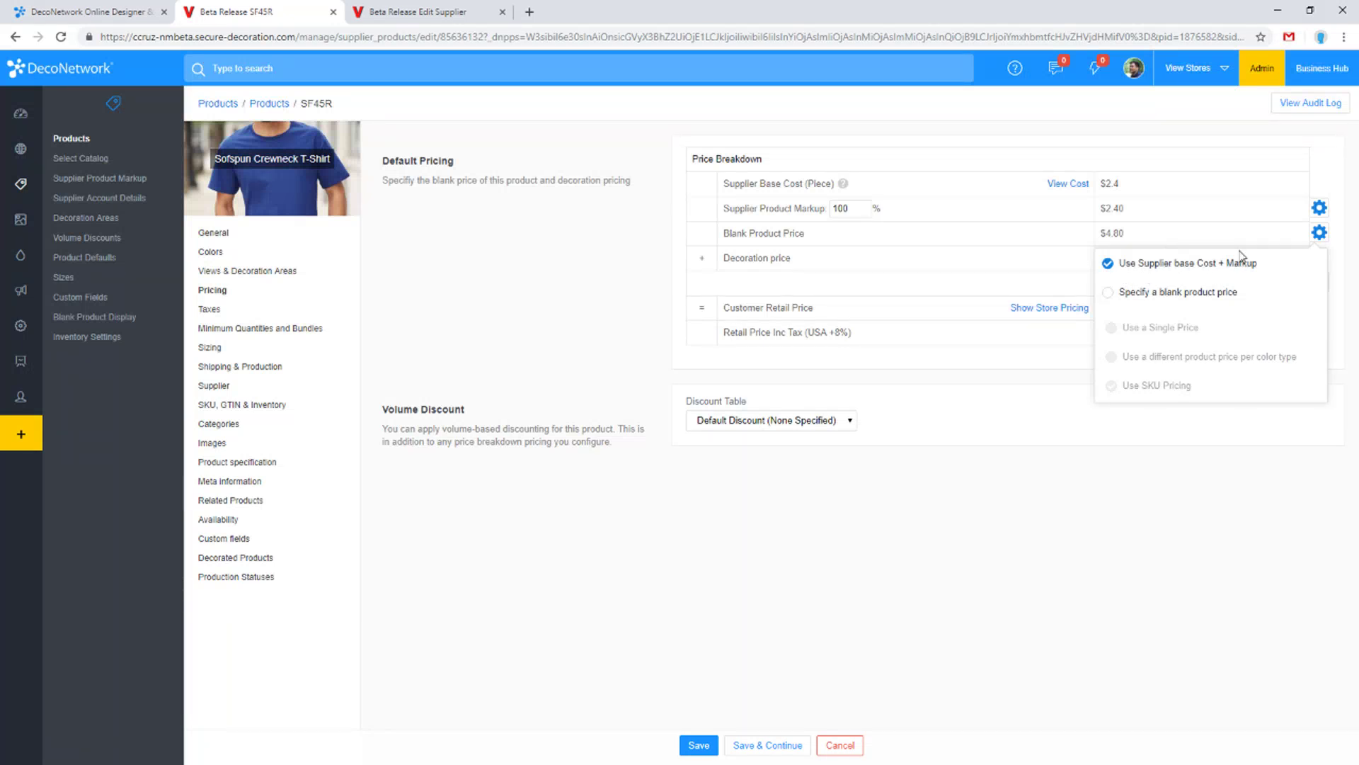
click(1190, 302)
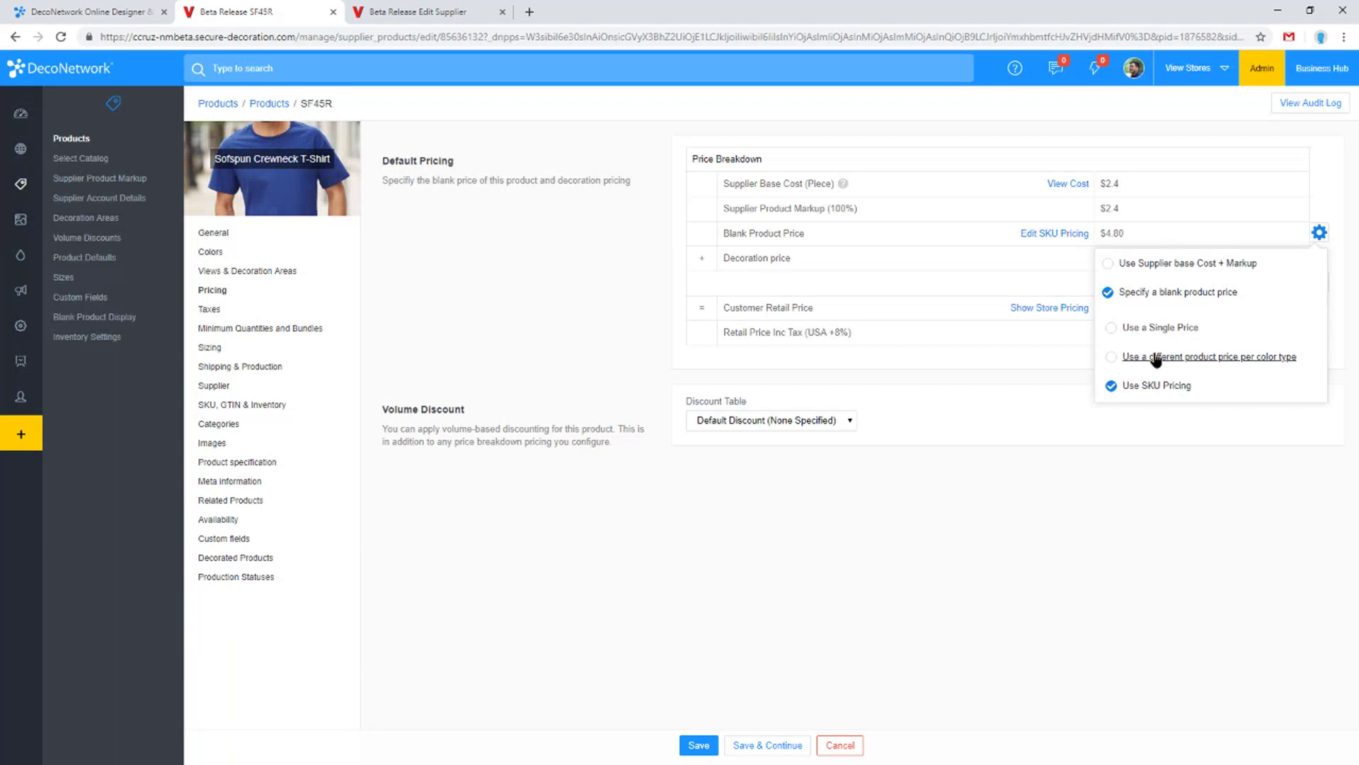
click(1159, 327)
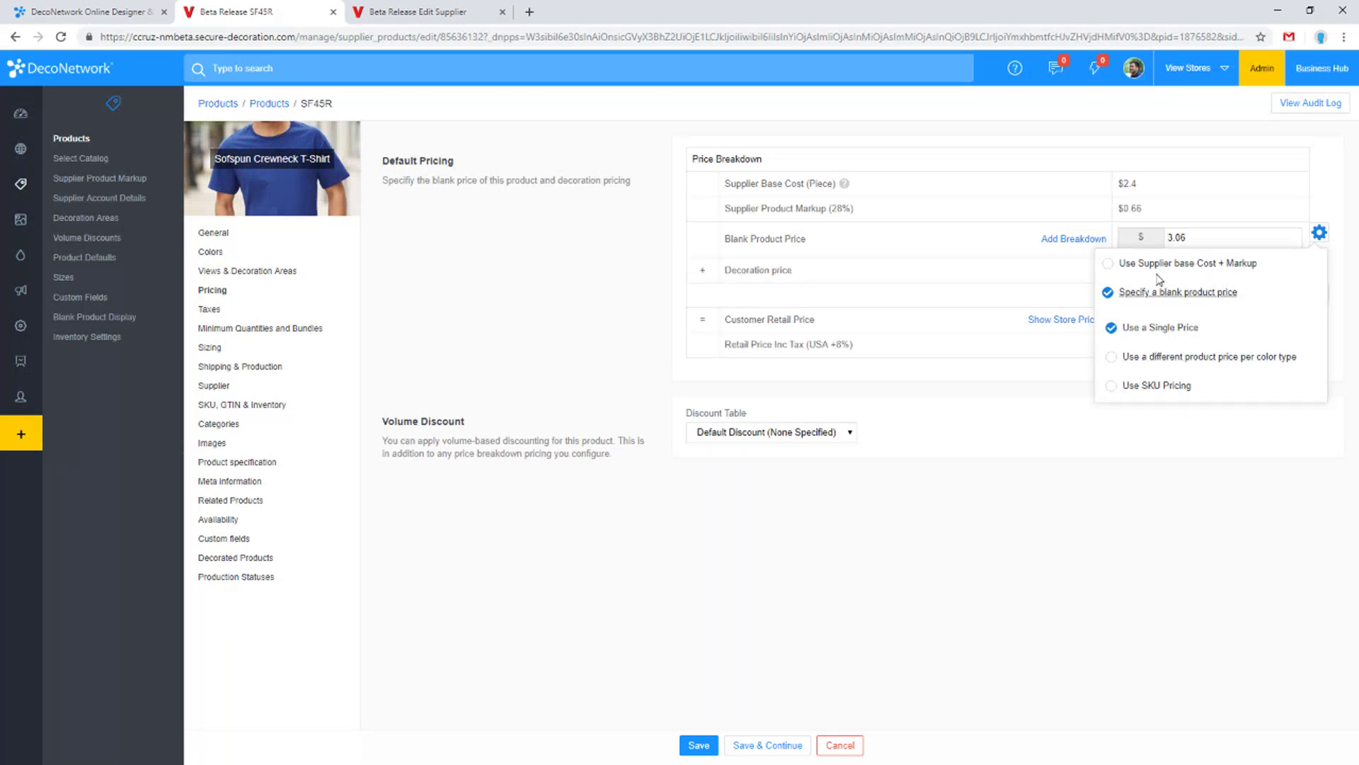
double_click(1176, 237)
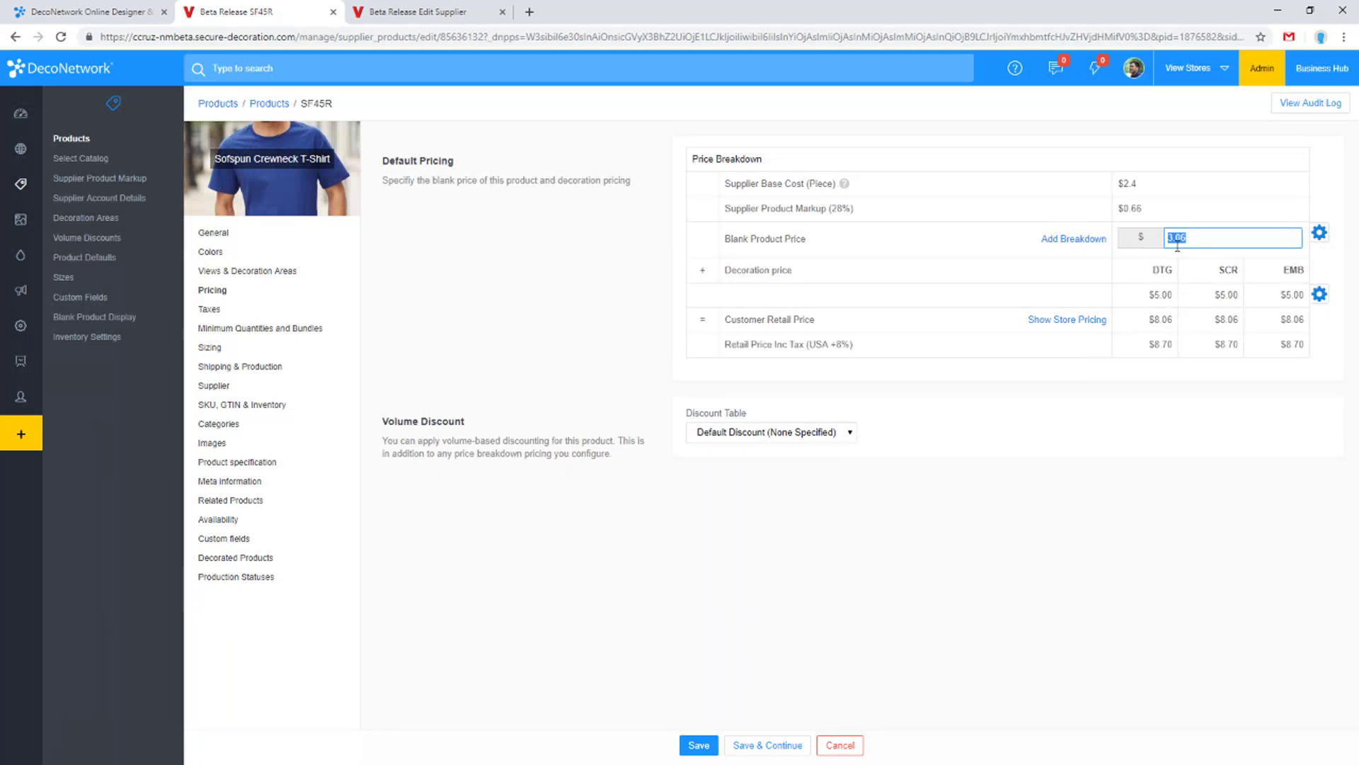
text(5)
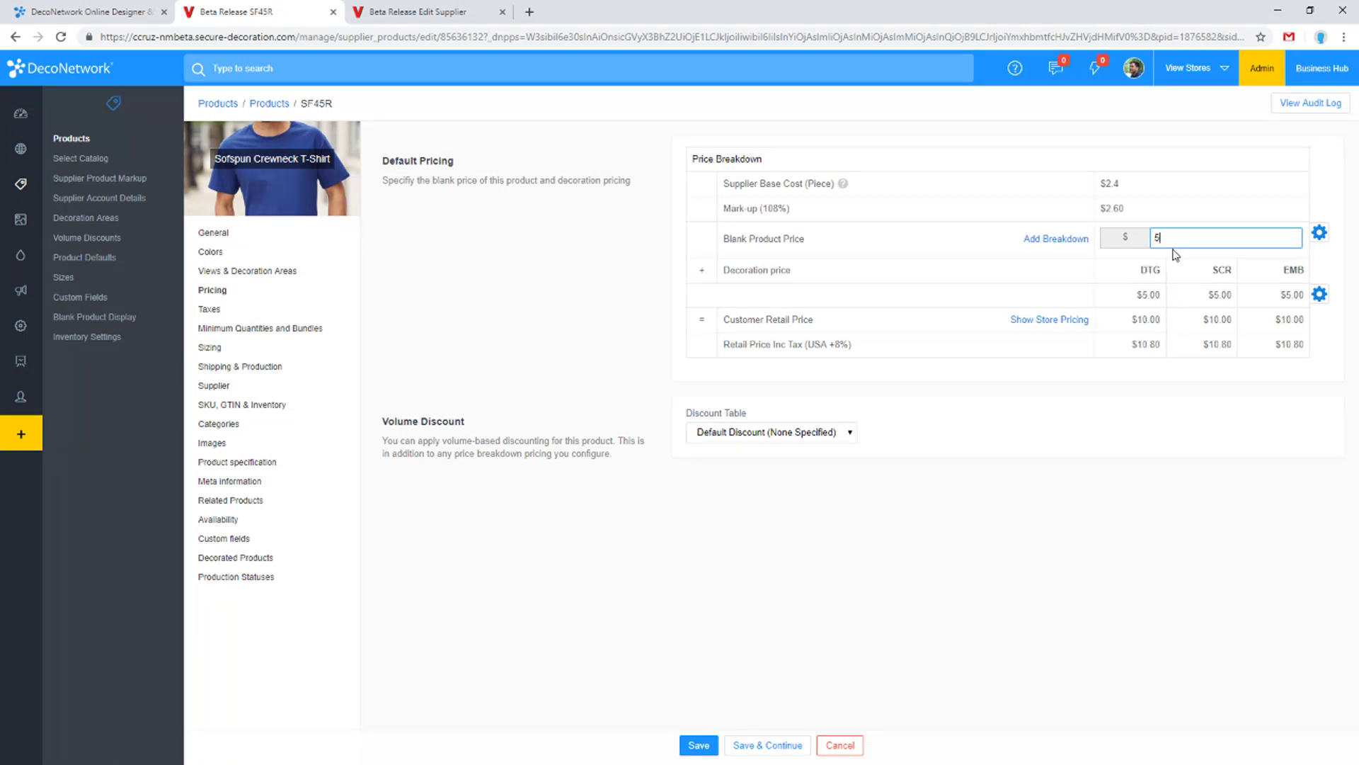
Use a different blank product price per color type, and review the pricing for white, light and dark products
click(1320, 232)
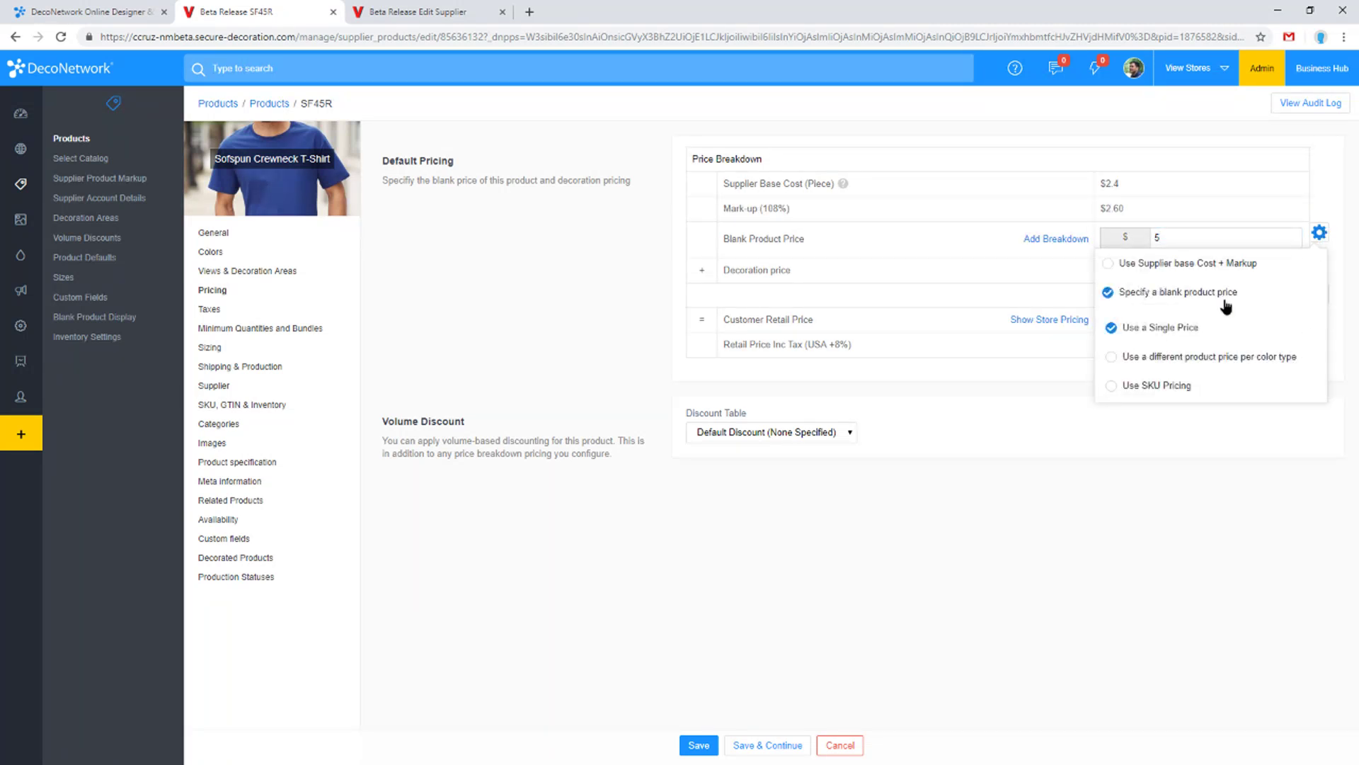
click(1178, 357)
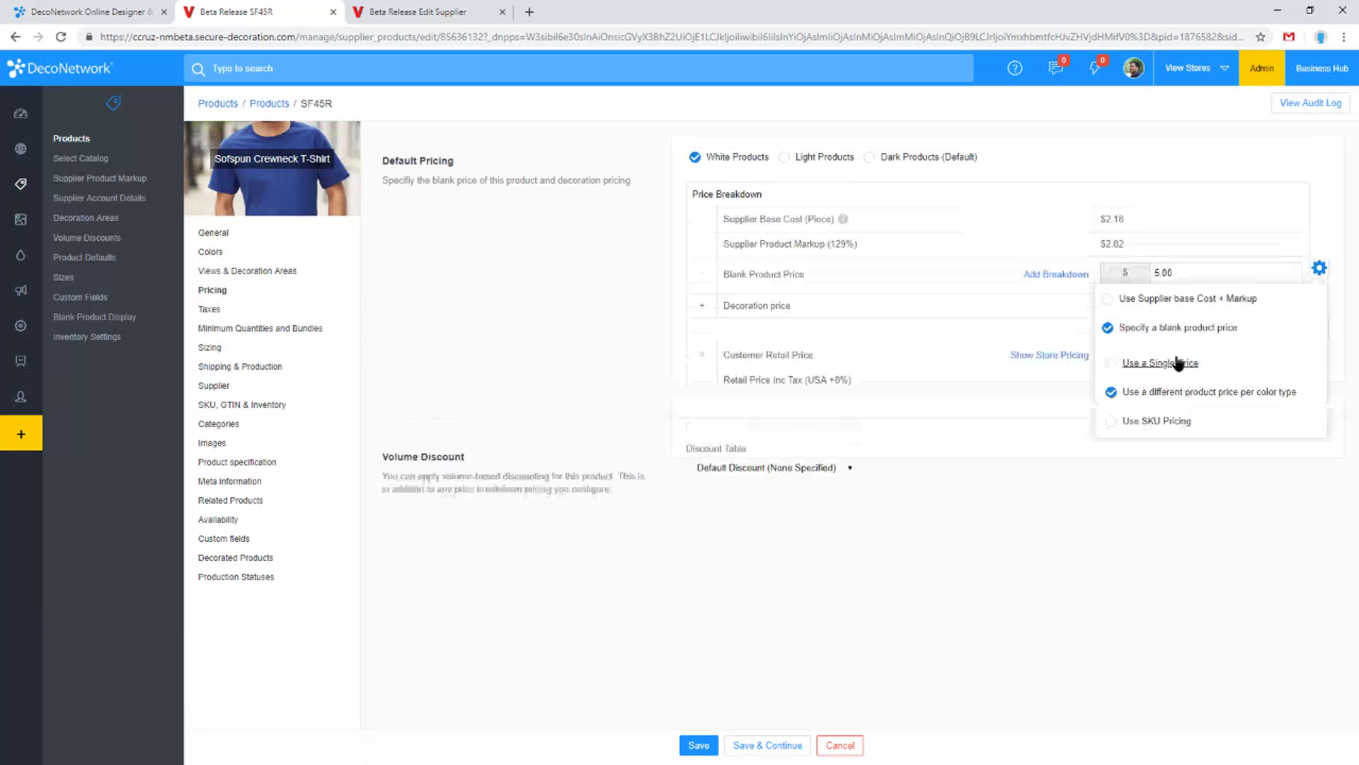
click(1314, 196)
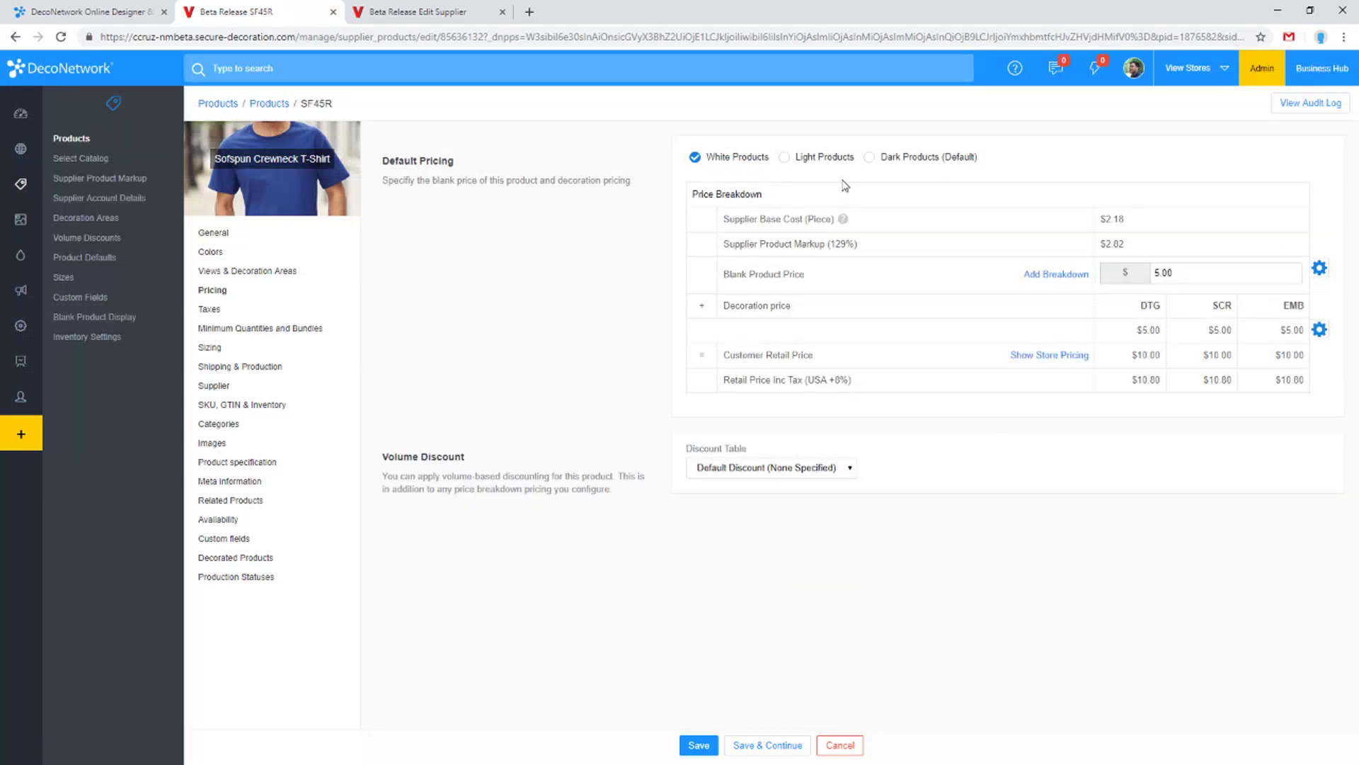
click(813, 158)
click(924, 164)
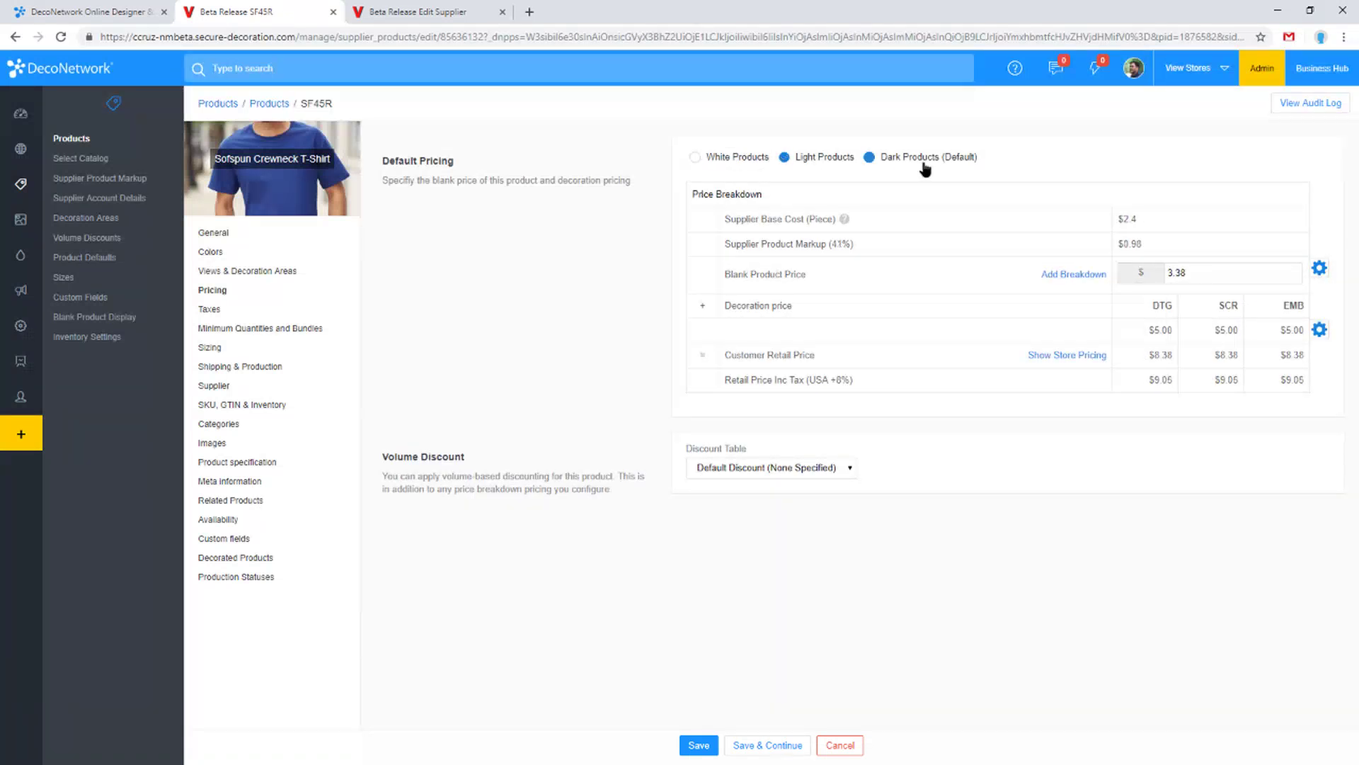
click(806, 169)
click(736, 167)
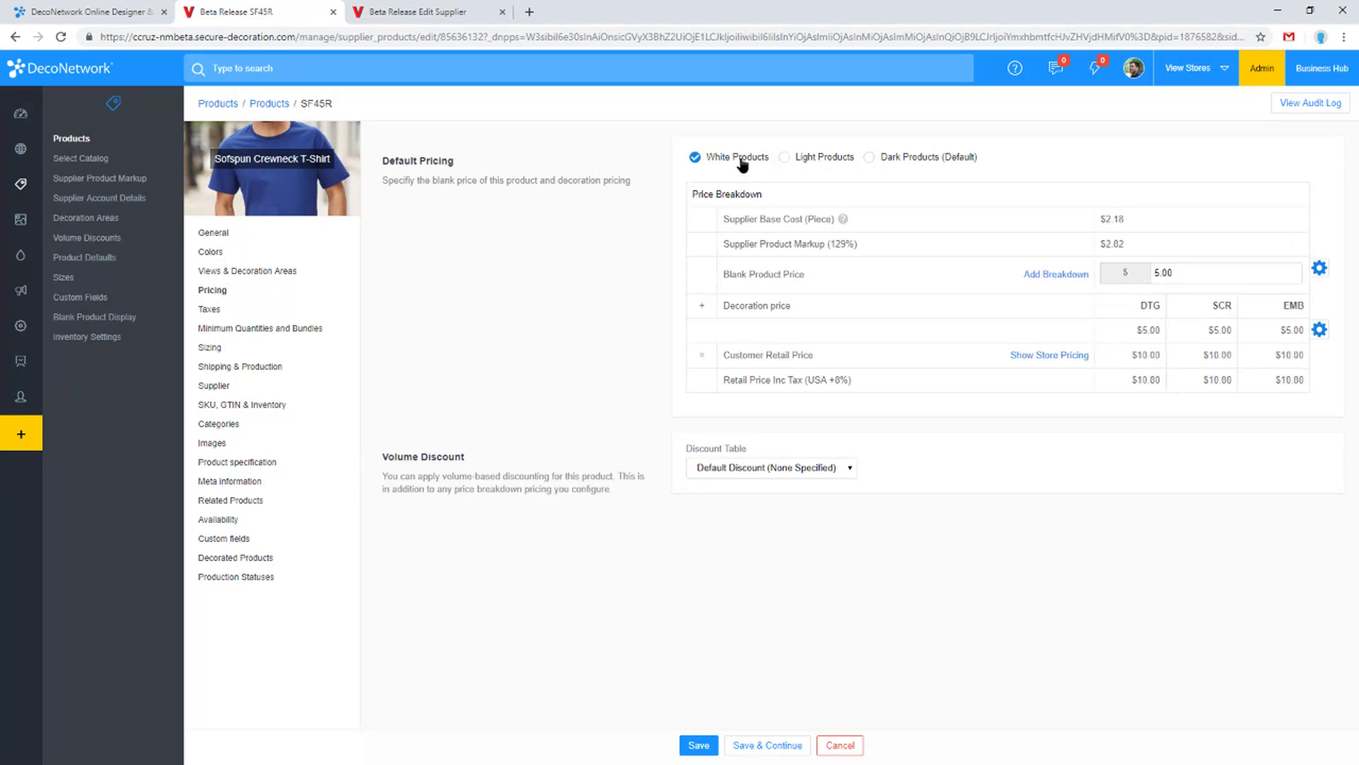
Set the blank product price to $7 for light products and $5 for dark products
click(813, 169)
double_click(1202, 271)
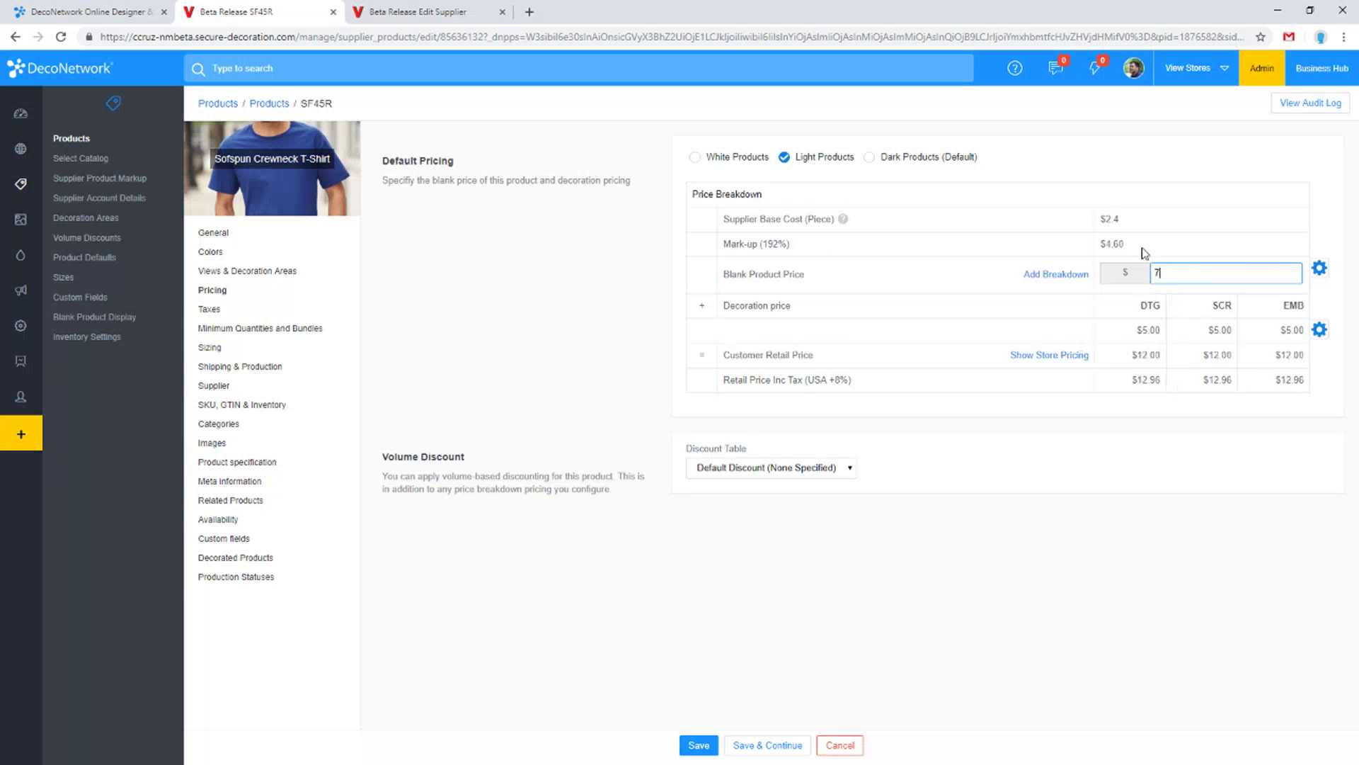
click(913, 158)
double_click(1208, 275)
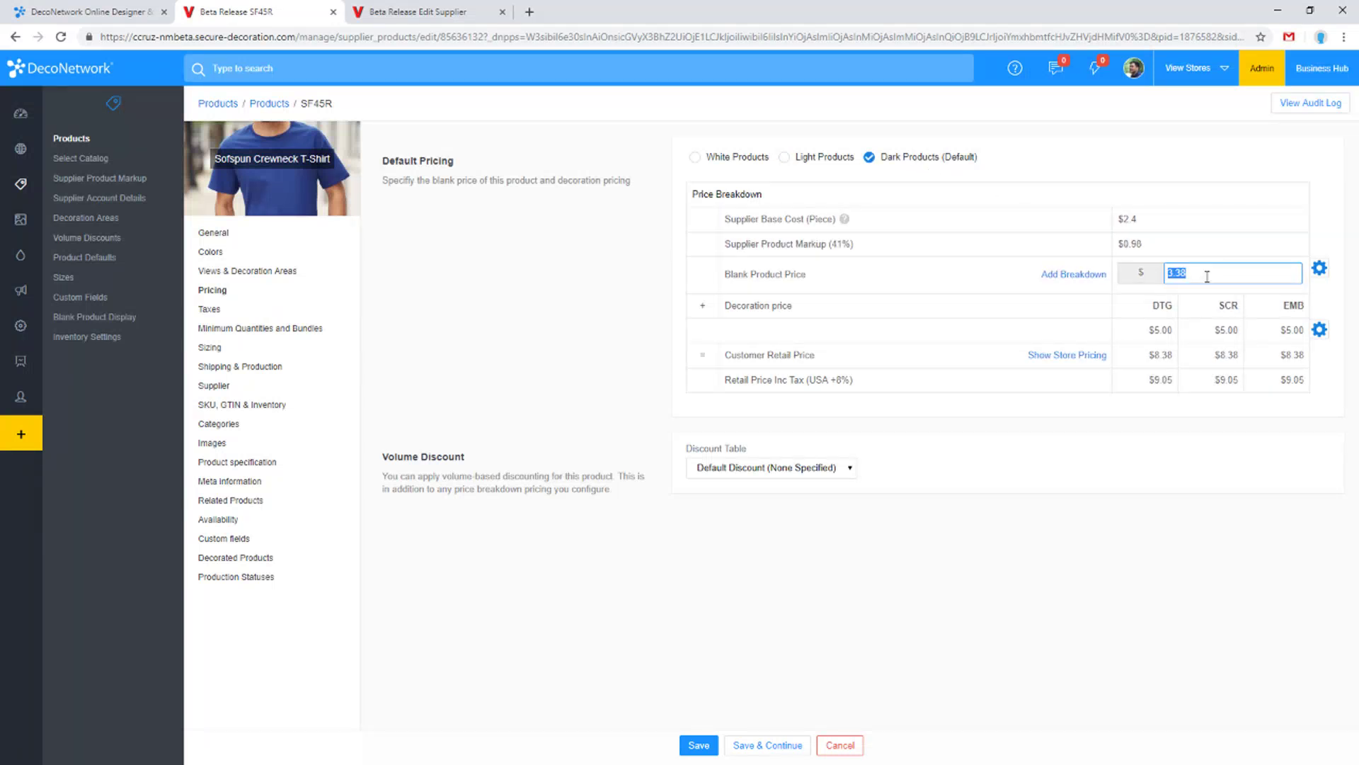
text(5)
click(815, 165)
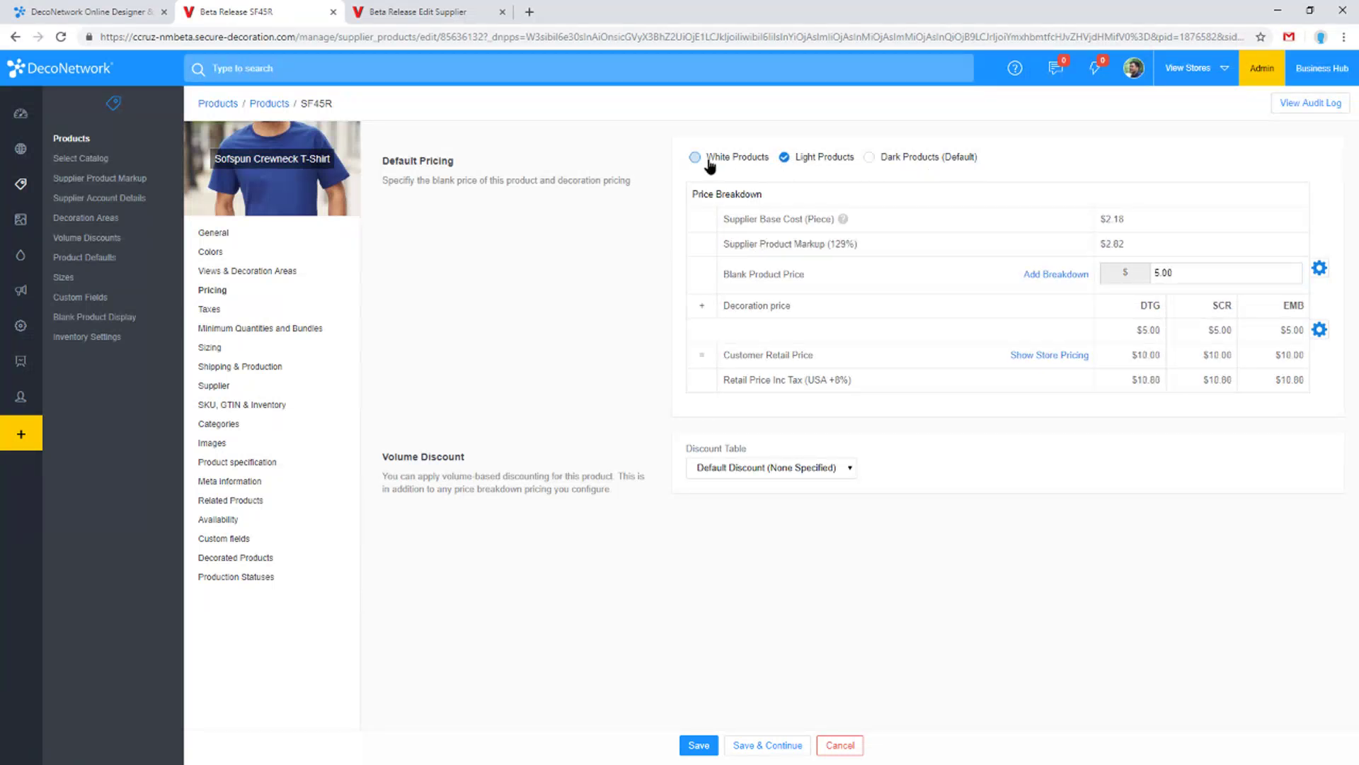
Show the pricing for dark products, and examine the color type assigned to each of the T-shirt's colors
click(951, 157)
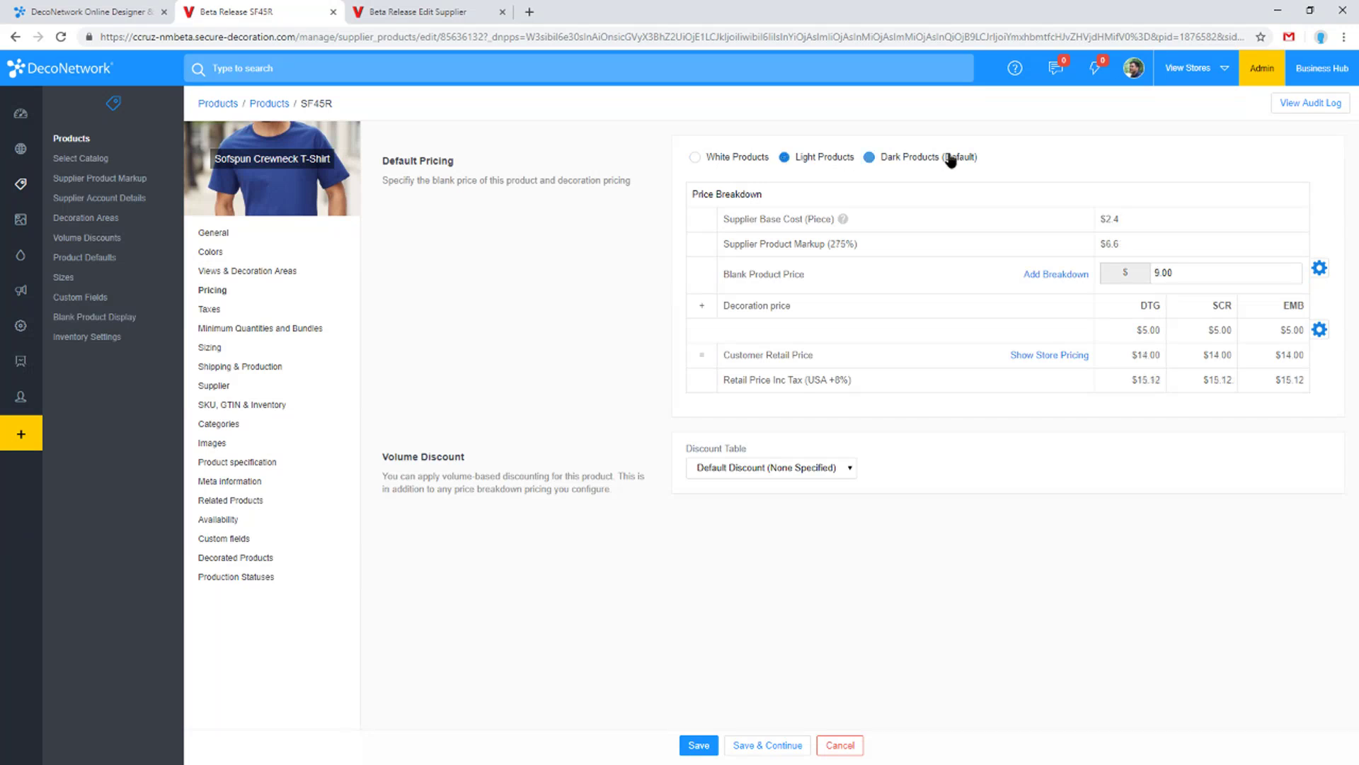
click(210, 252)
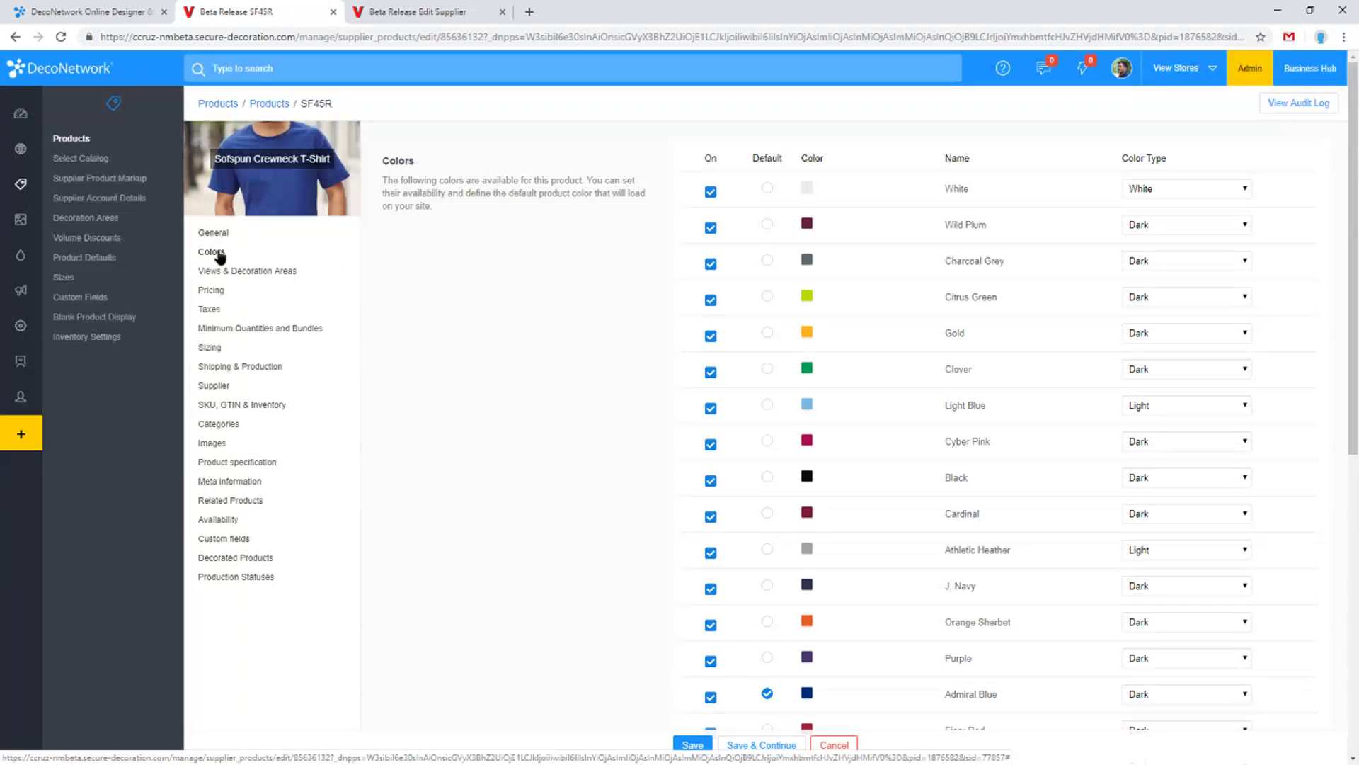
scroll(847, 295, down, 8)
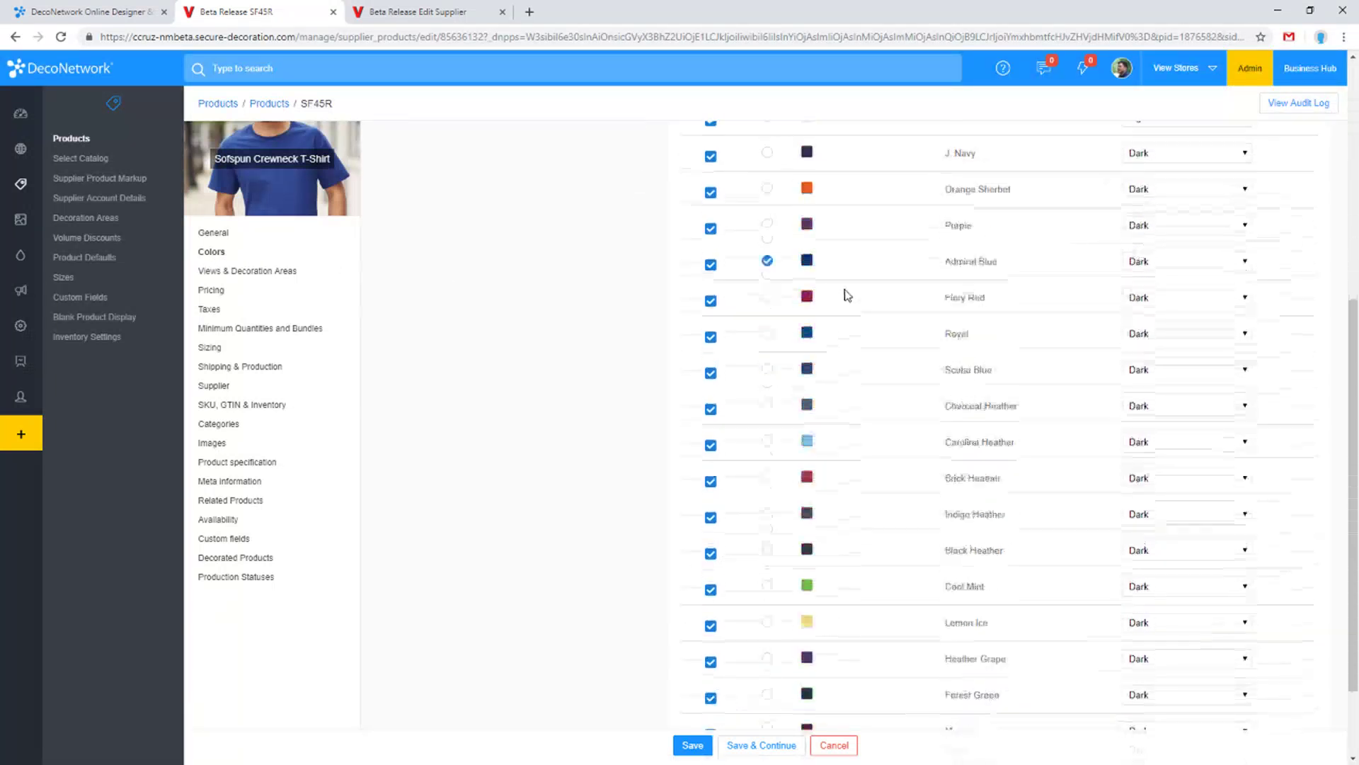
click(1198, 301)
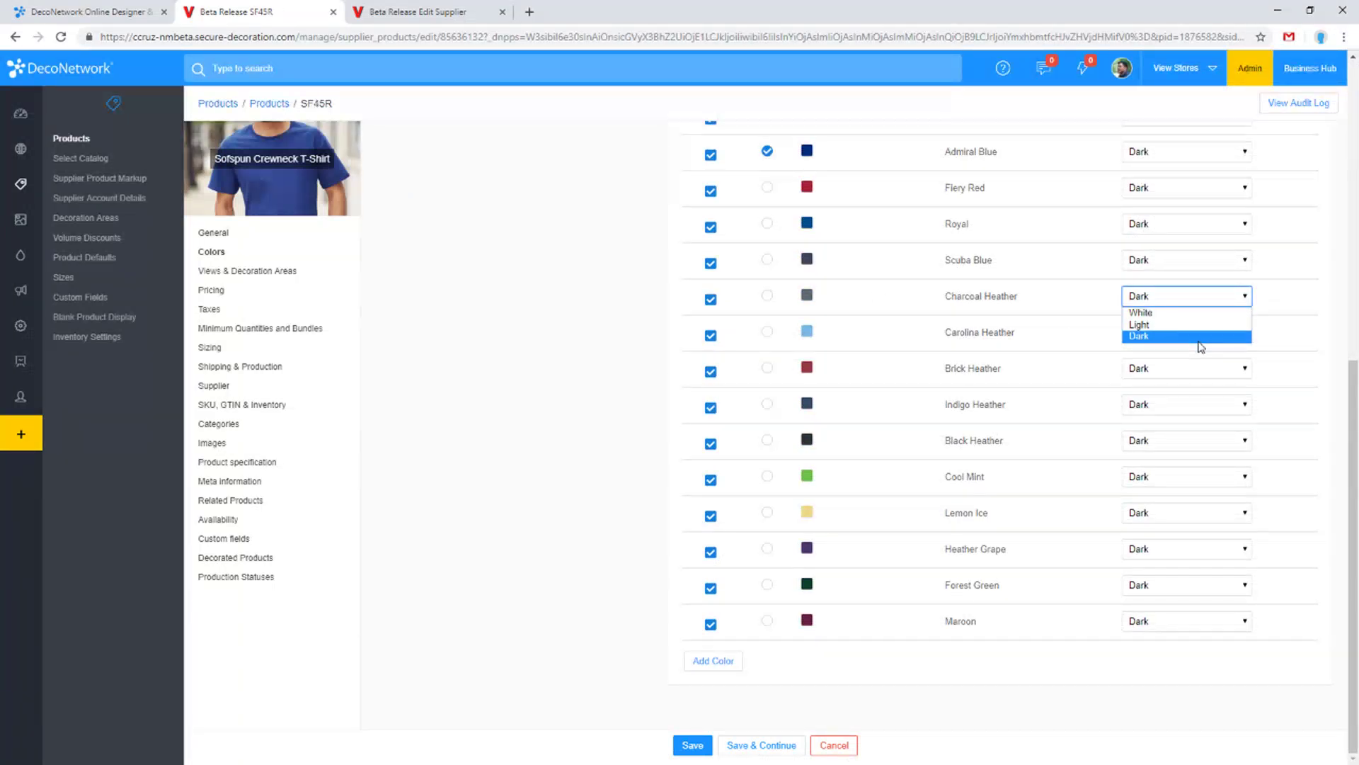
click(1205, 336)
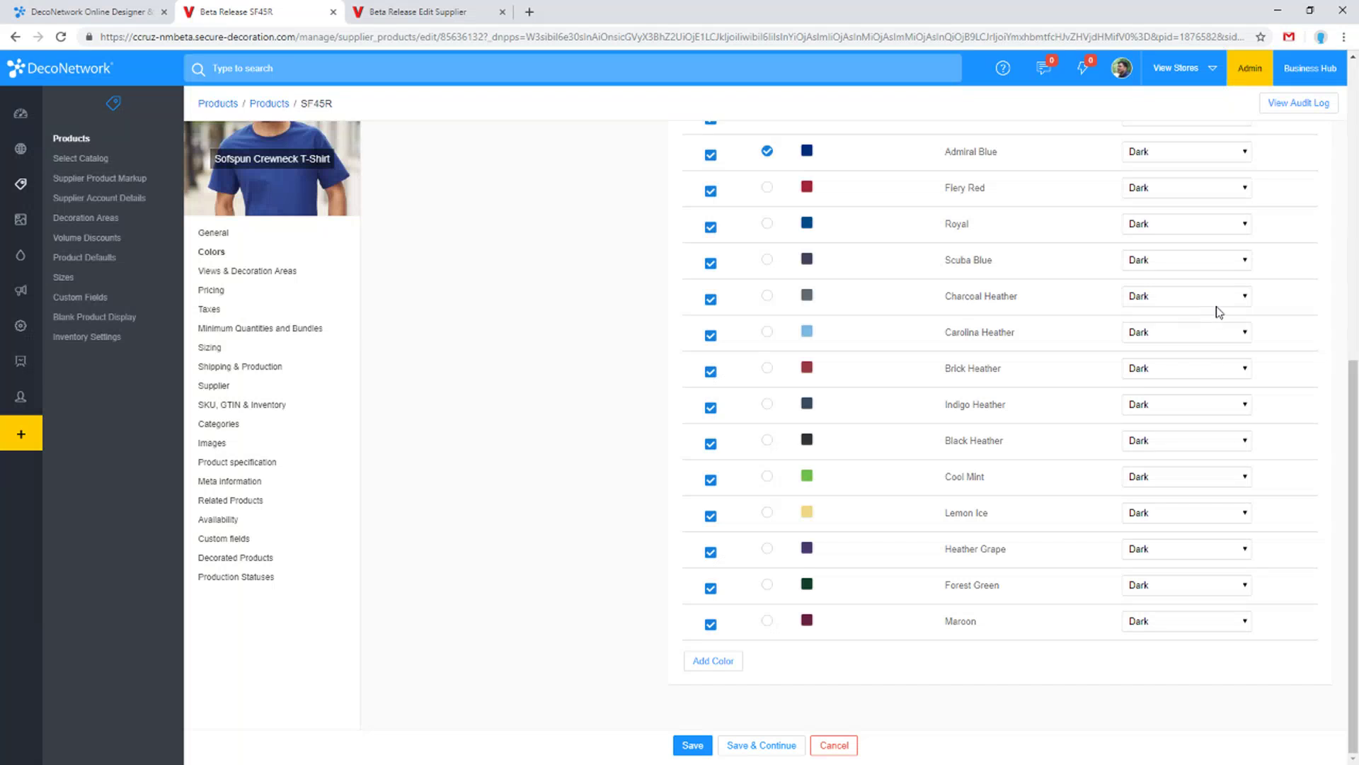
scroll(1211, 337, up, 6)
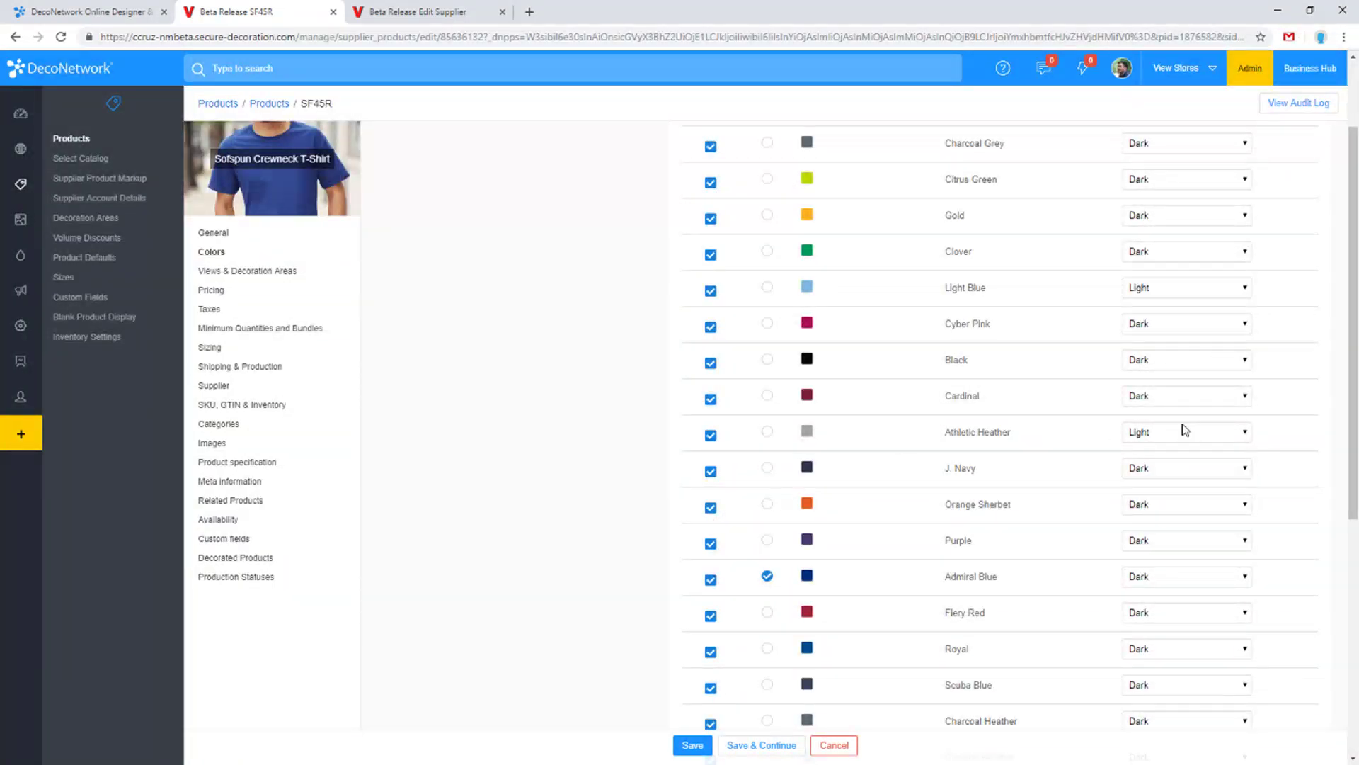
scroll(1197, 334, up, 2)
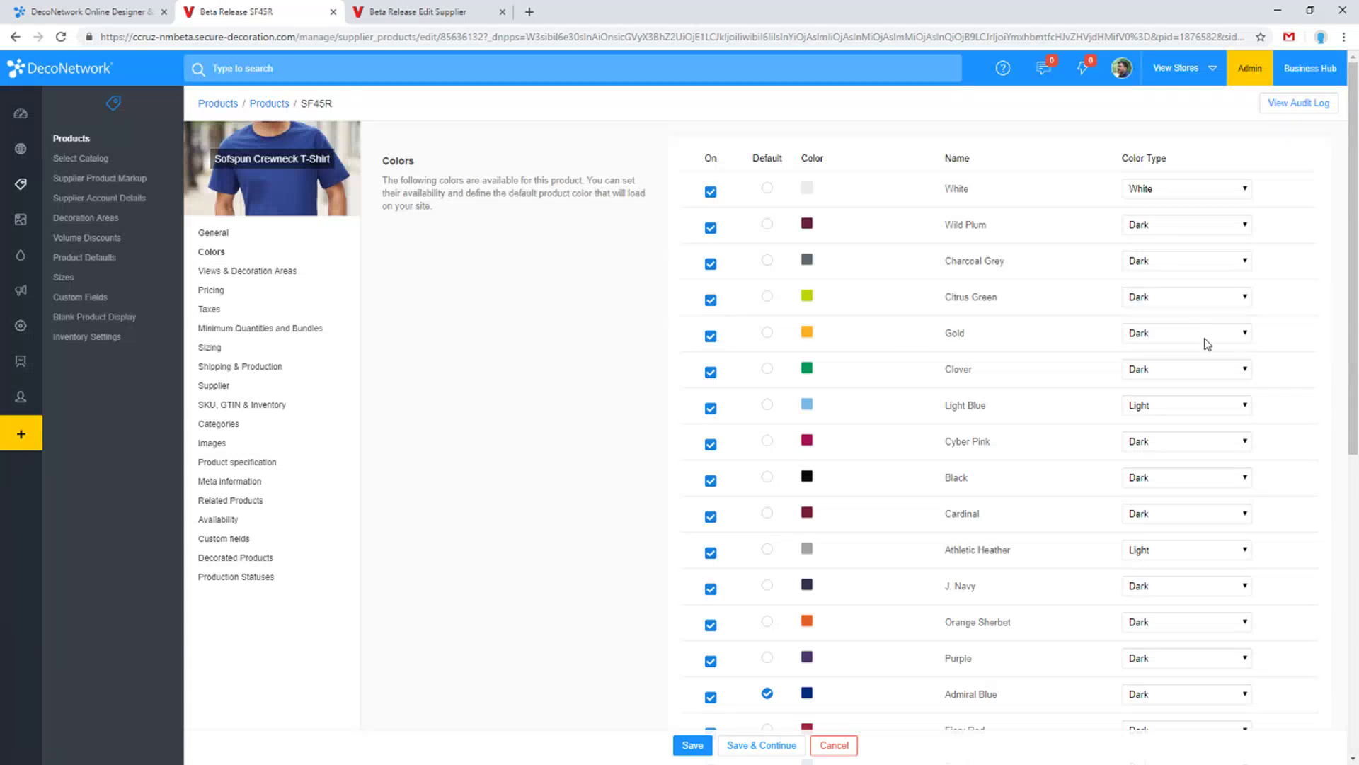
Return to the T-shirt's pricing and compare the price breakdowns for light, white and dark products
click(283, 272)
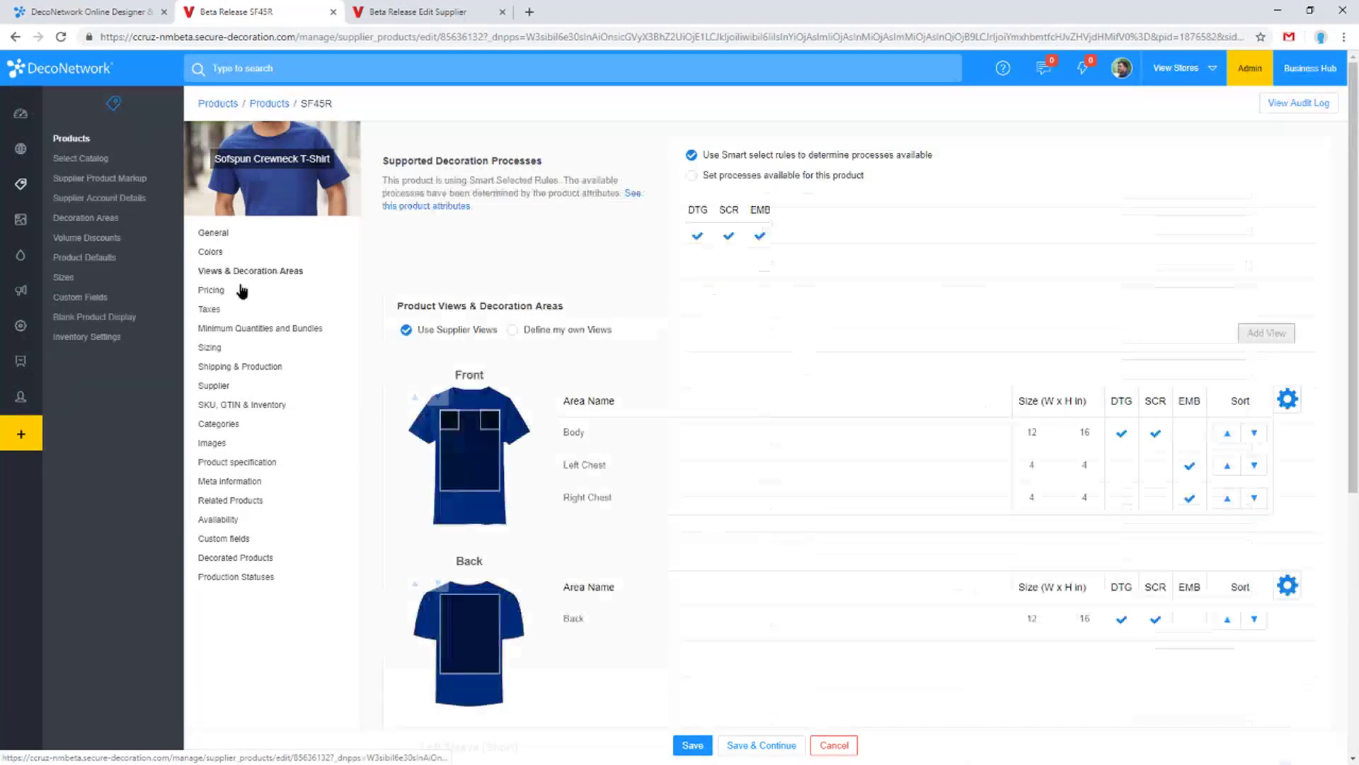
click(243, 290)
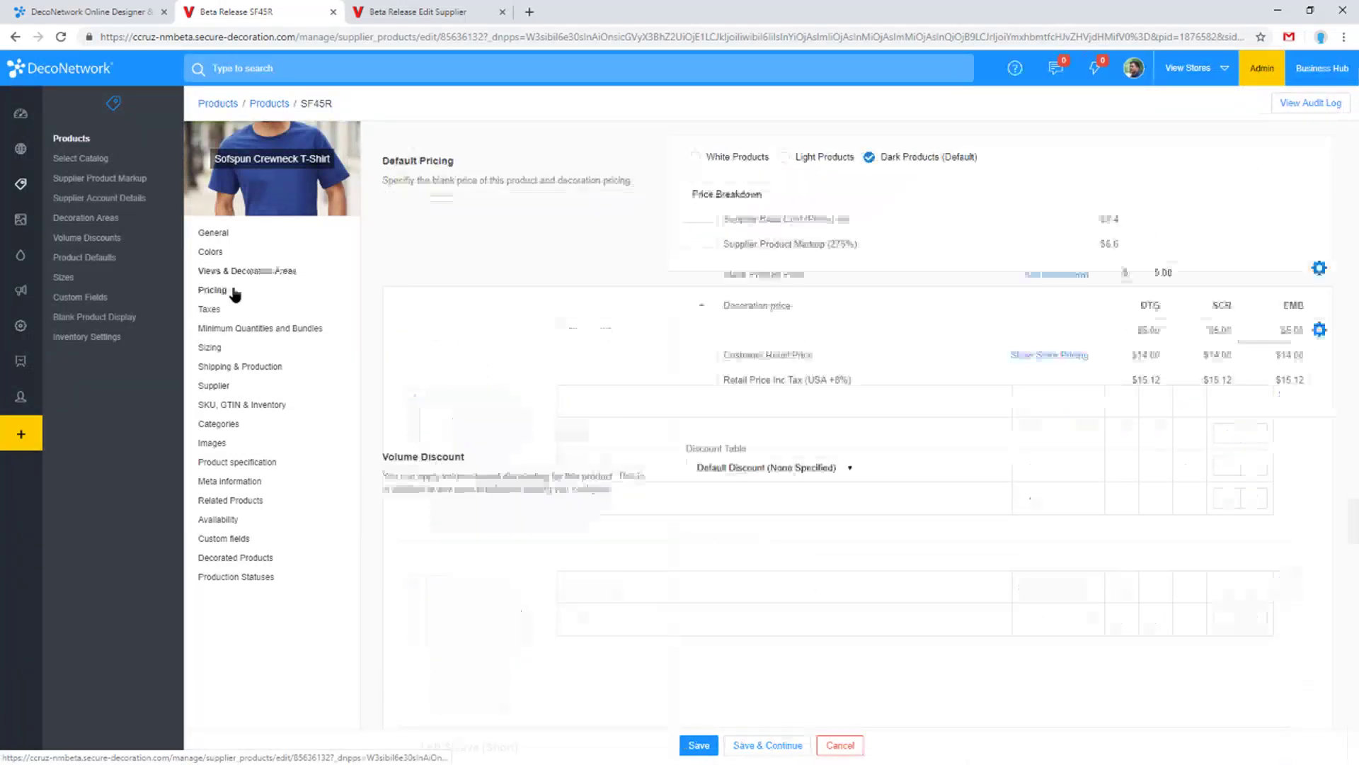
click(784, 157)
click(695, 157)
click(870, 157)
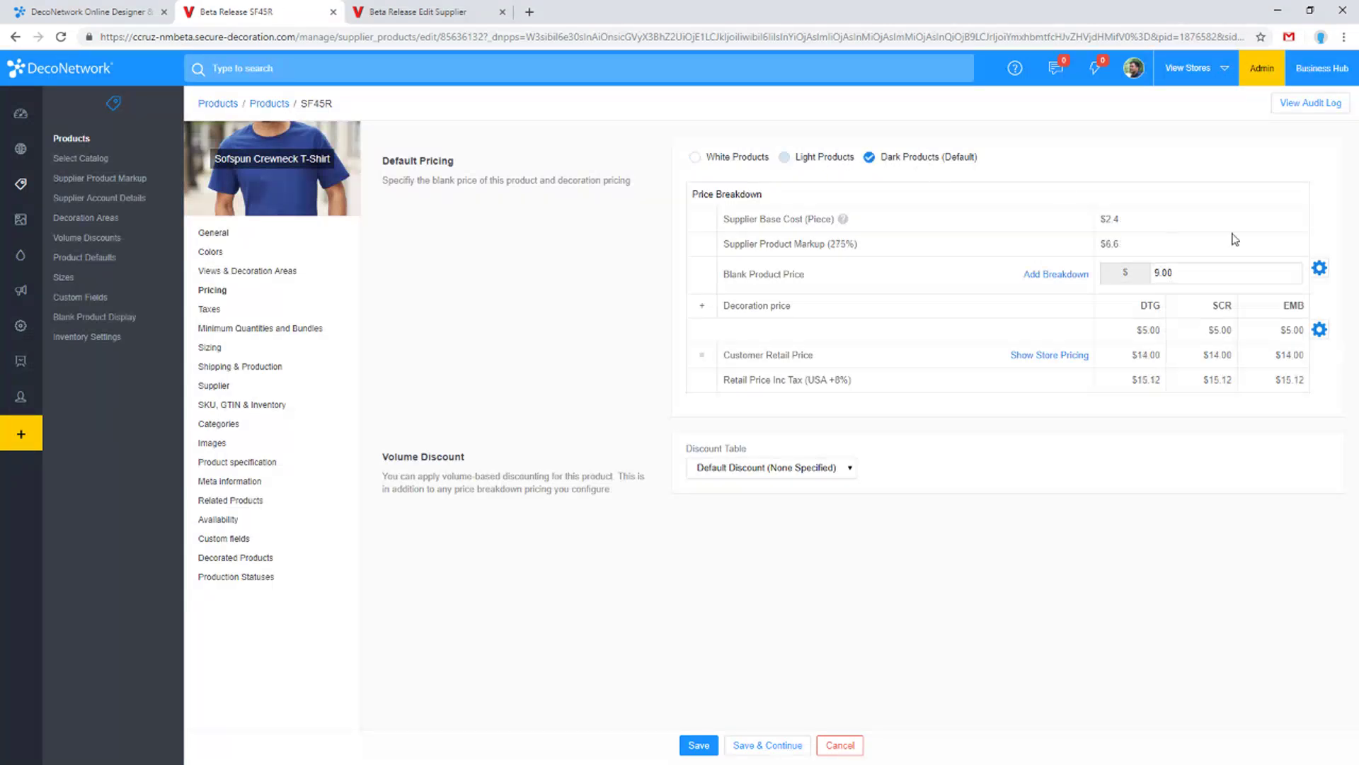
Switch the specified blank product price to SKU pricing
click(1320, 268)
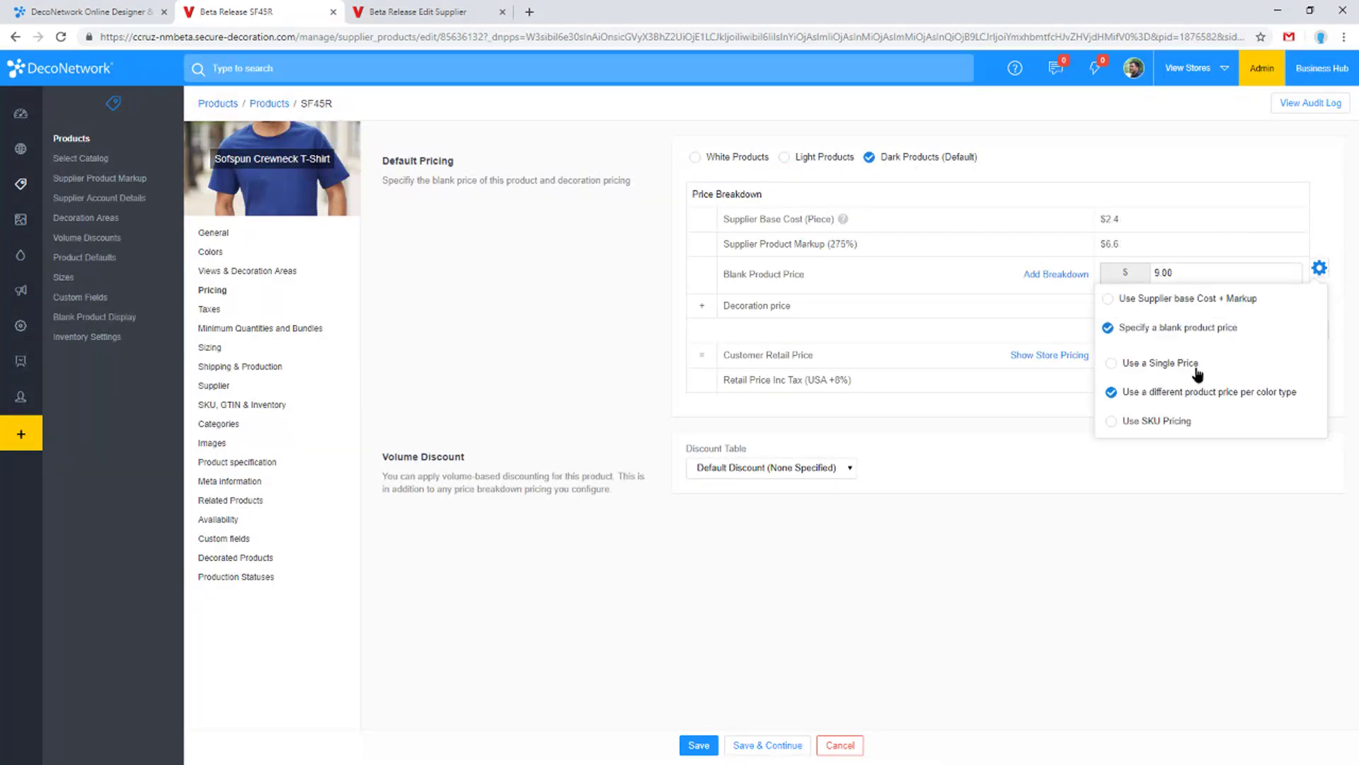
click(1163, 421)
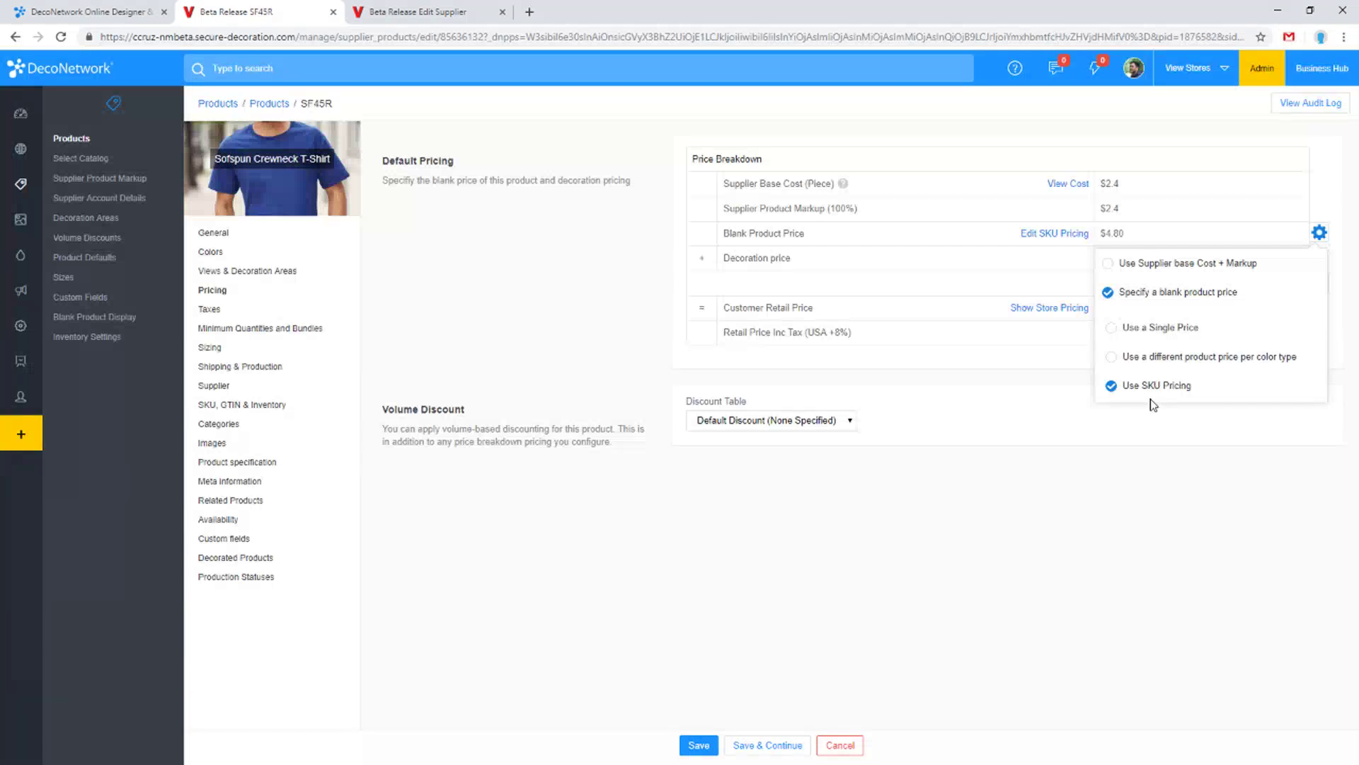
click(950, 259)
Examine the editable SKU prices by color and size, and close the price table without changing anything
click(1062, 234)
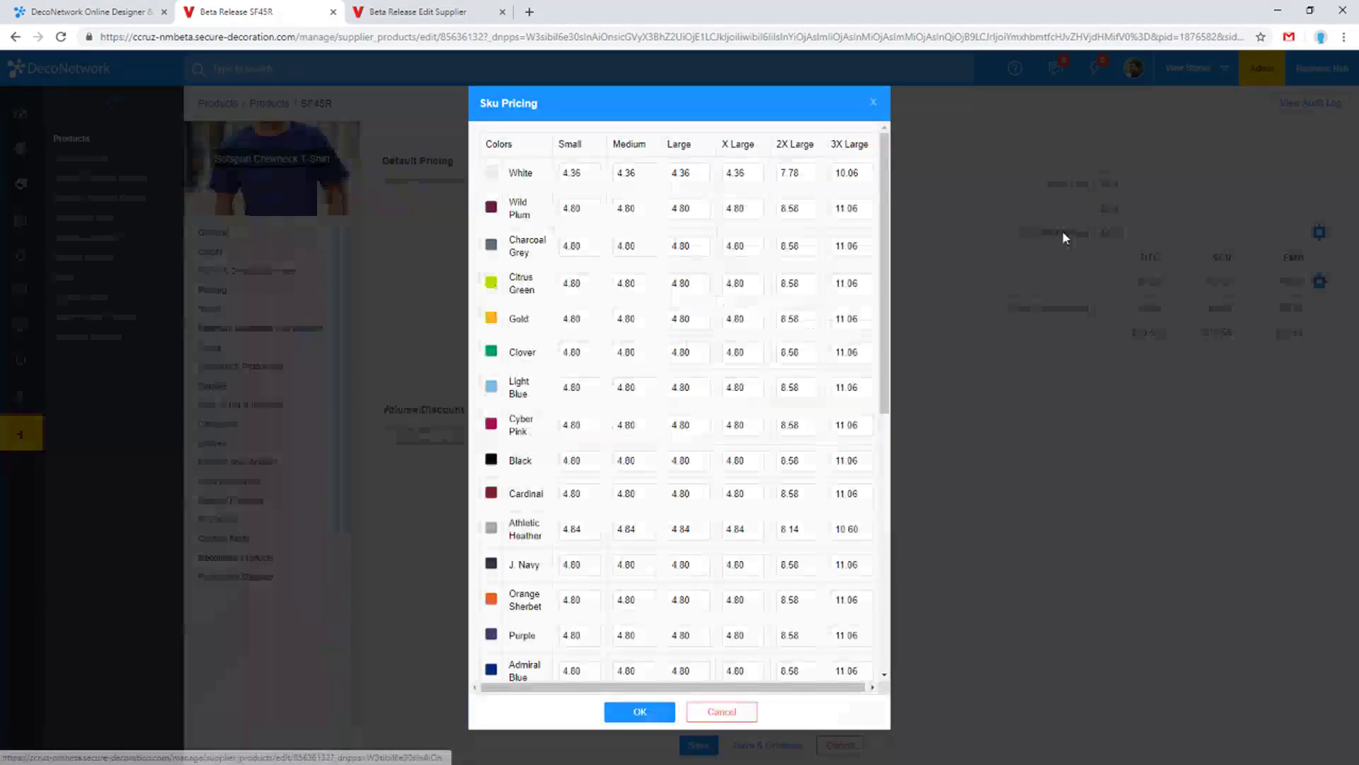
scroll(690, 264, down, 1)
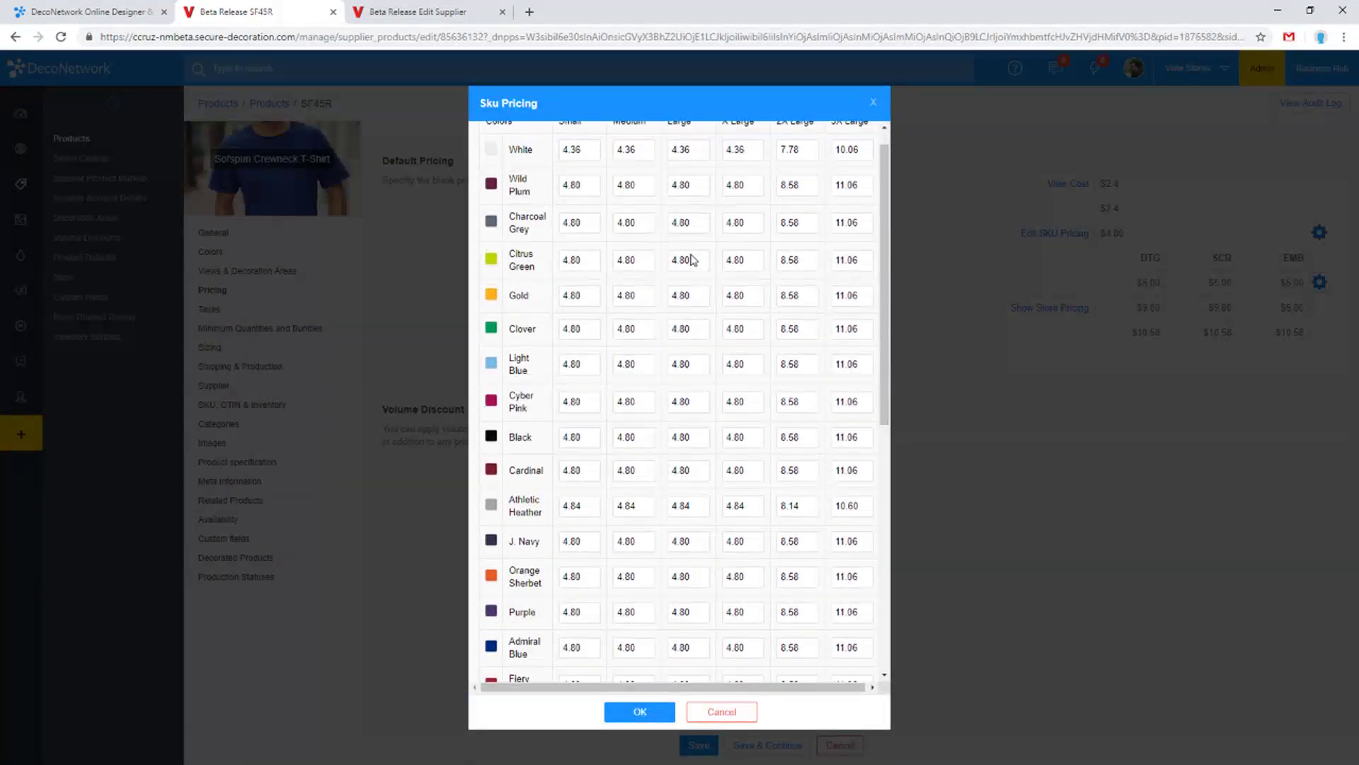
scroll(693, 260, down, 1)
scroll(714, 275, up, 2)
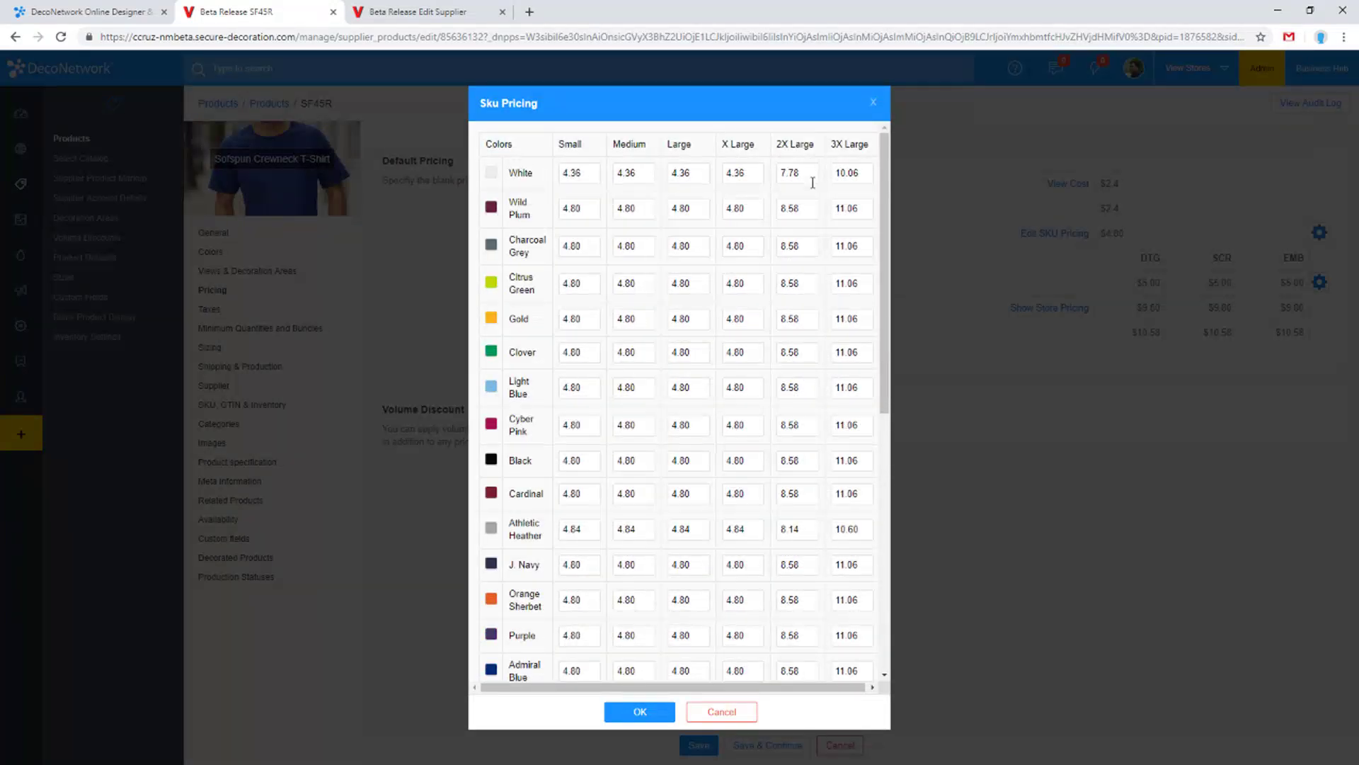
double_click(590, 177)
click(741, 711)
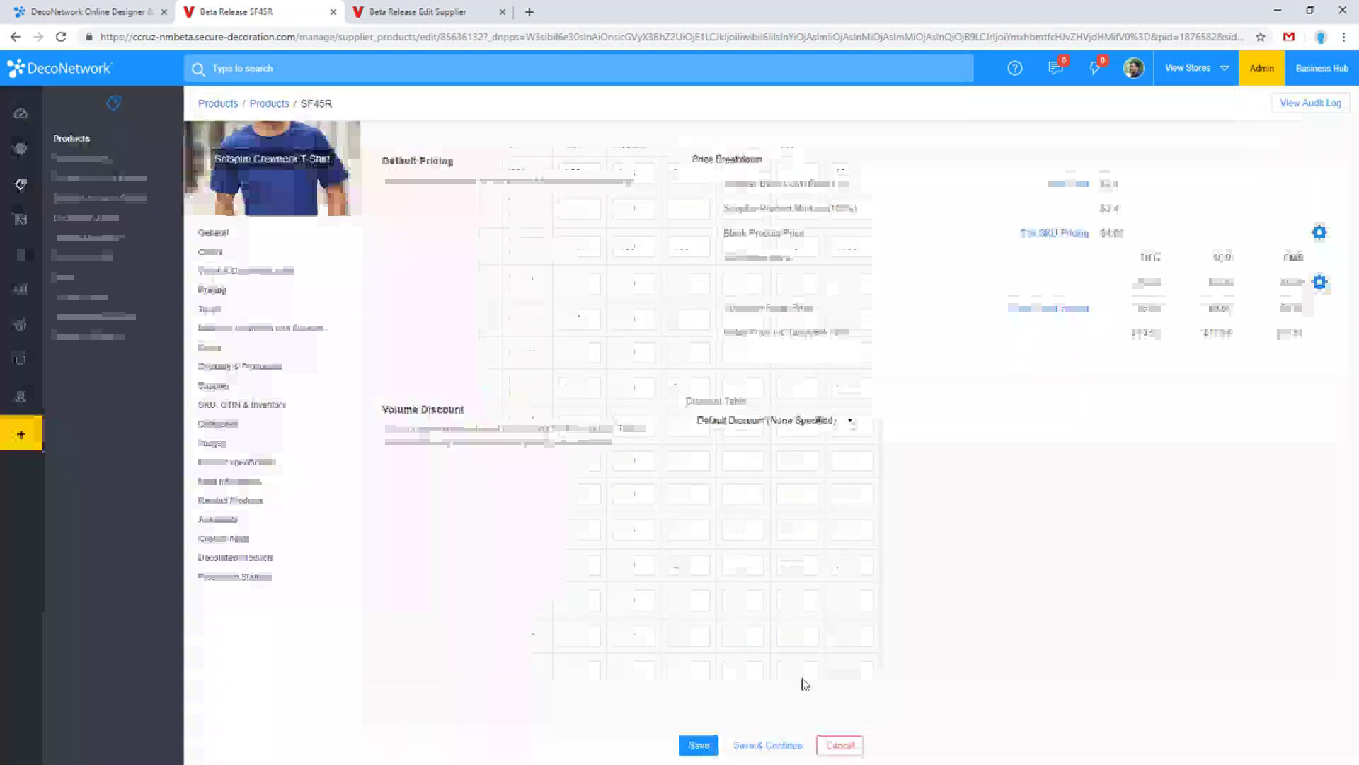
Base the blank product price on supplier base cost plus markup, and review the supplier's SKU costs by color and size
click(1319, 233)
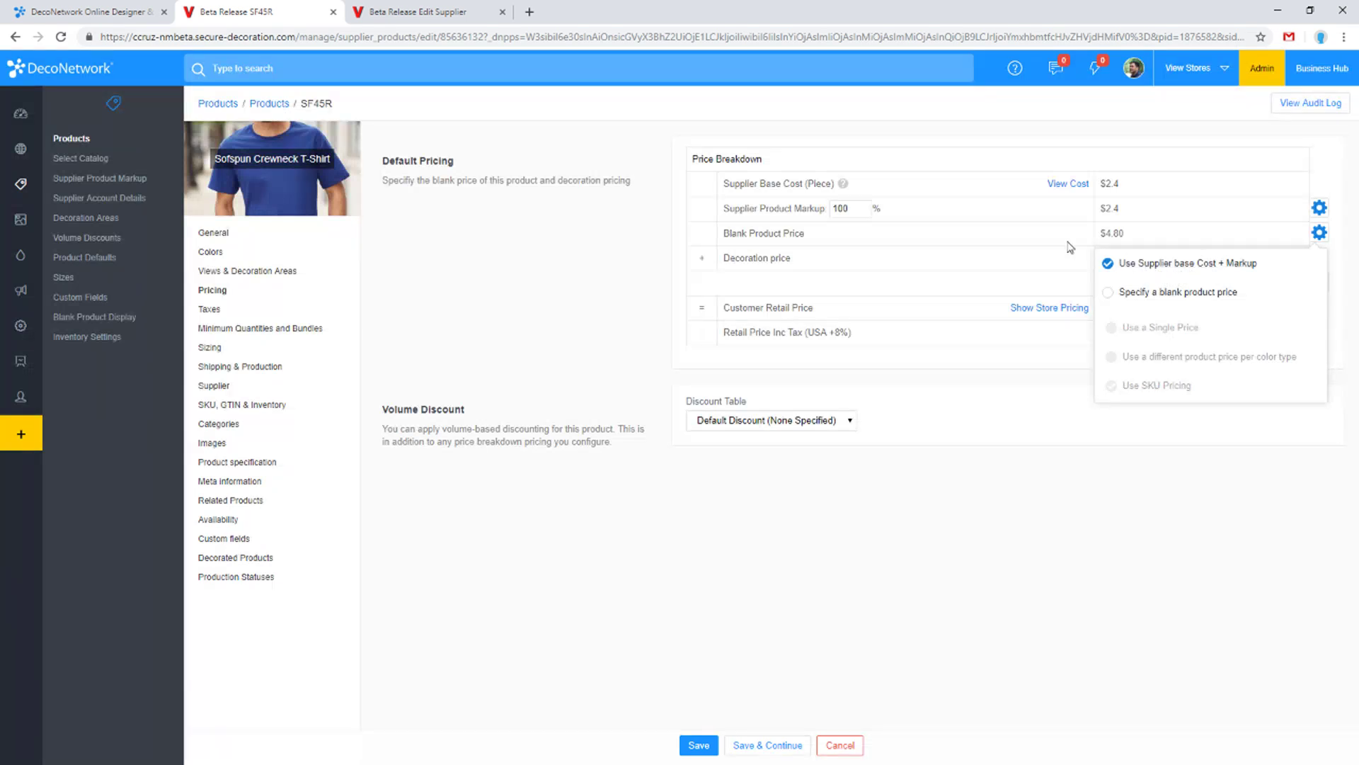
click(1017, 227)
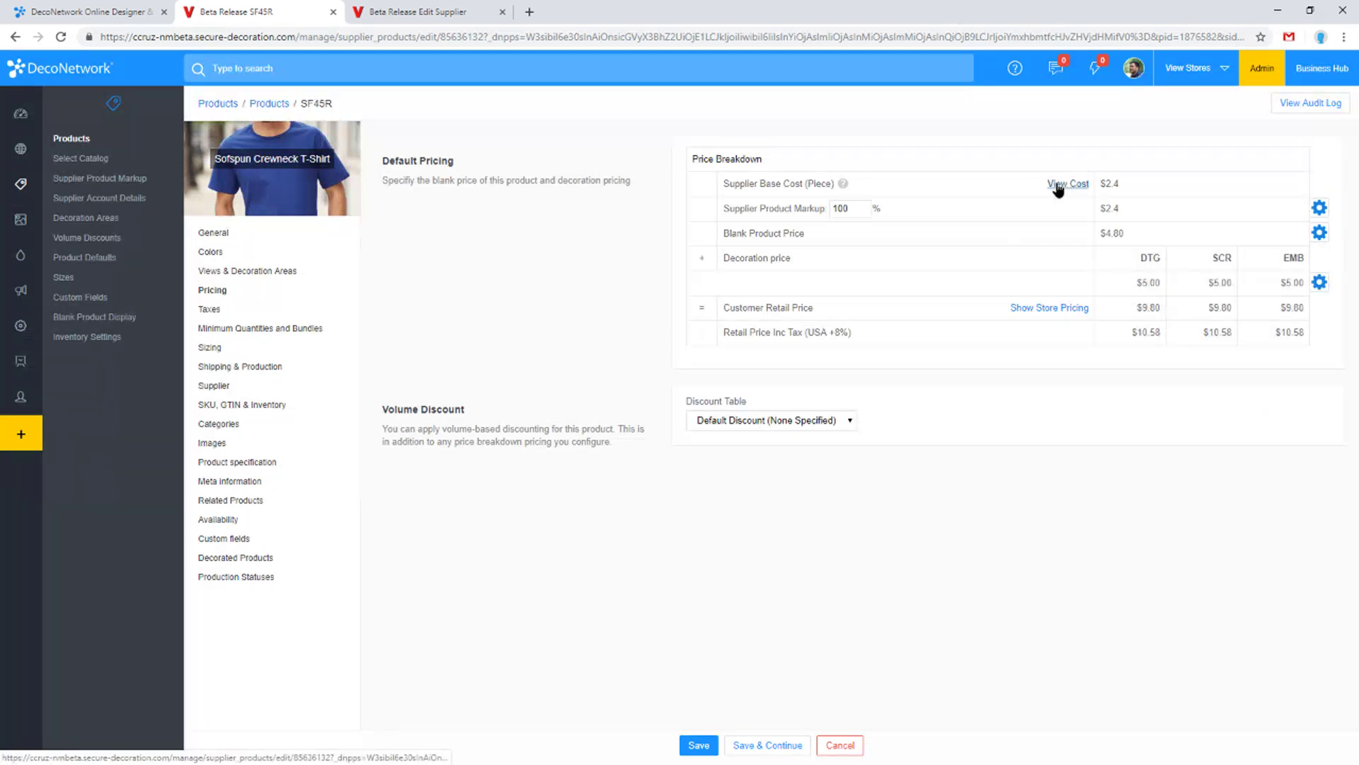
click(1059, 185)
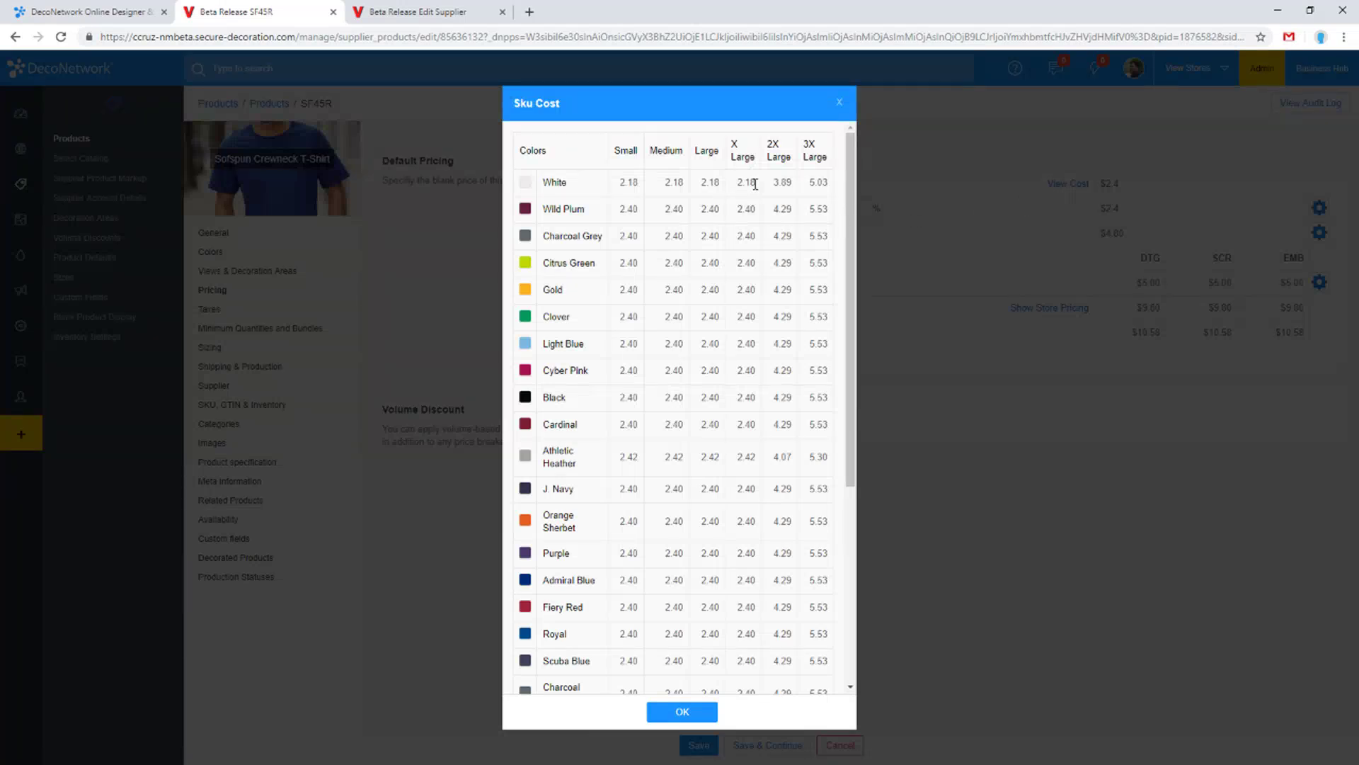
scroll(740, 284, down, 5)
scroll(771, 403, up, 5)
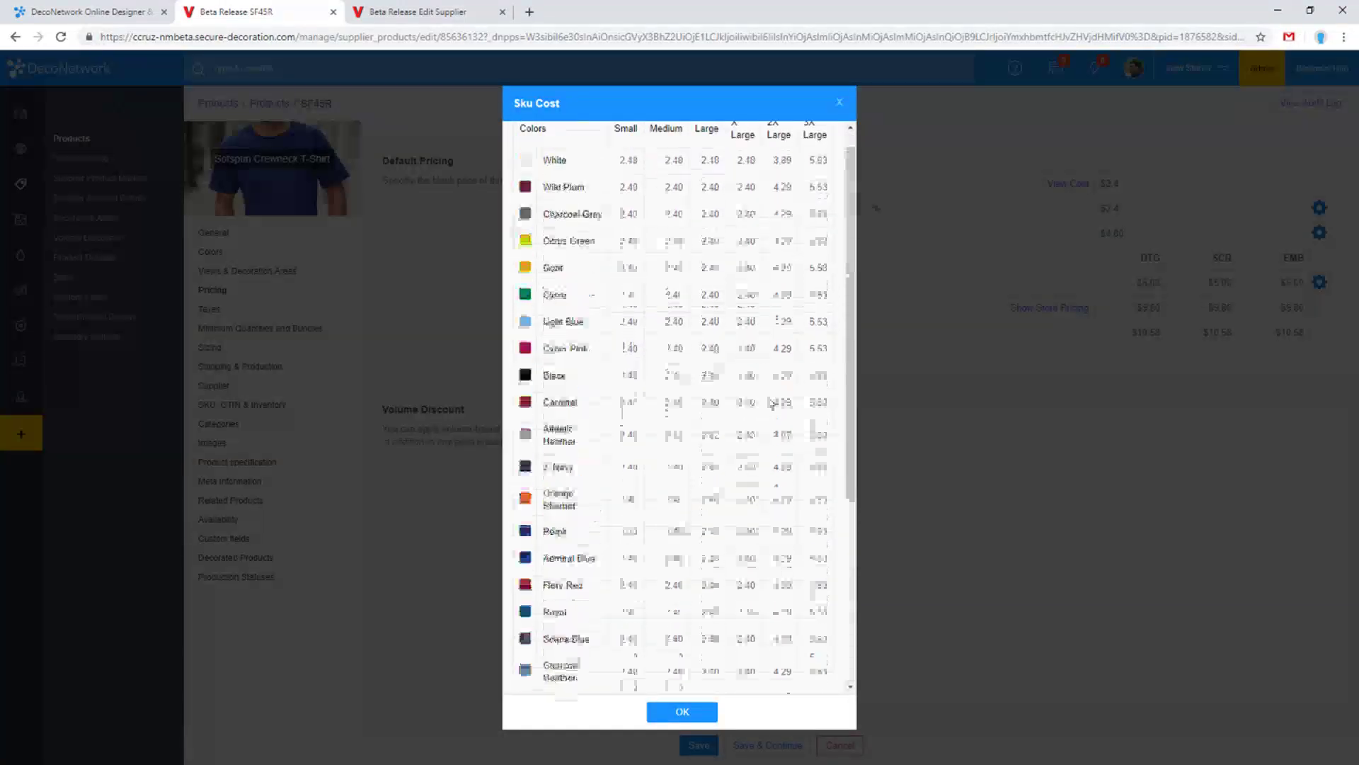
click(686, 713)
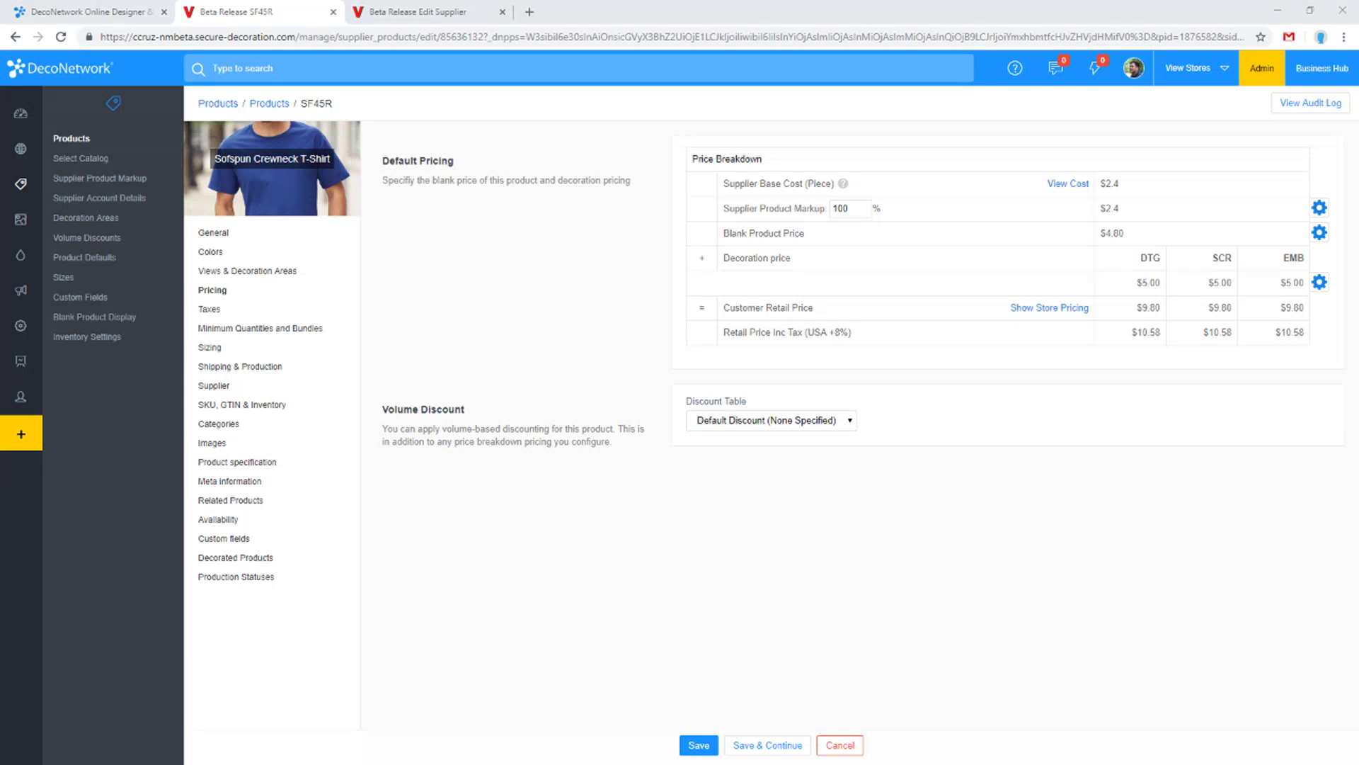
Switch to the DecoNetwork website home page
click(116, 7)
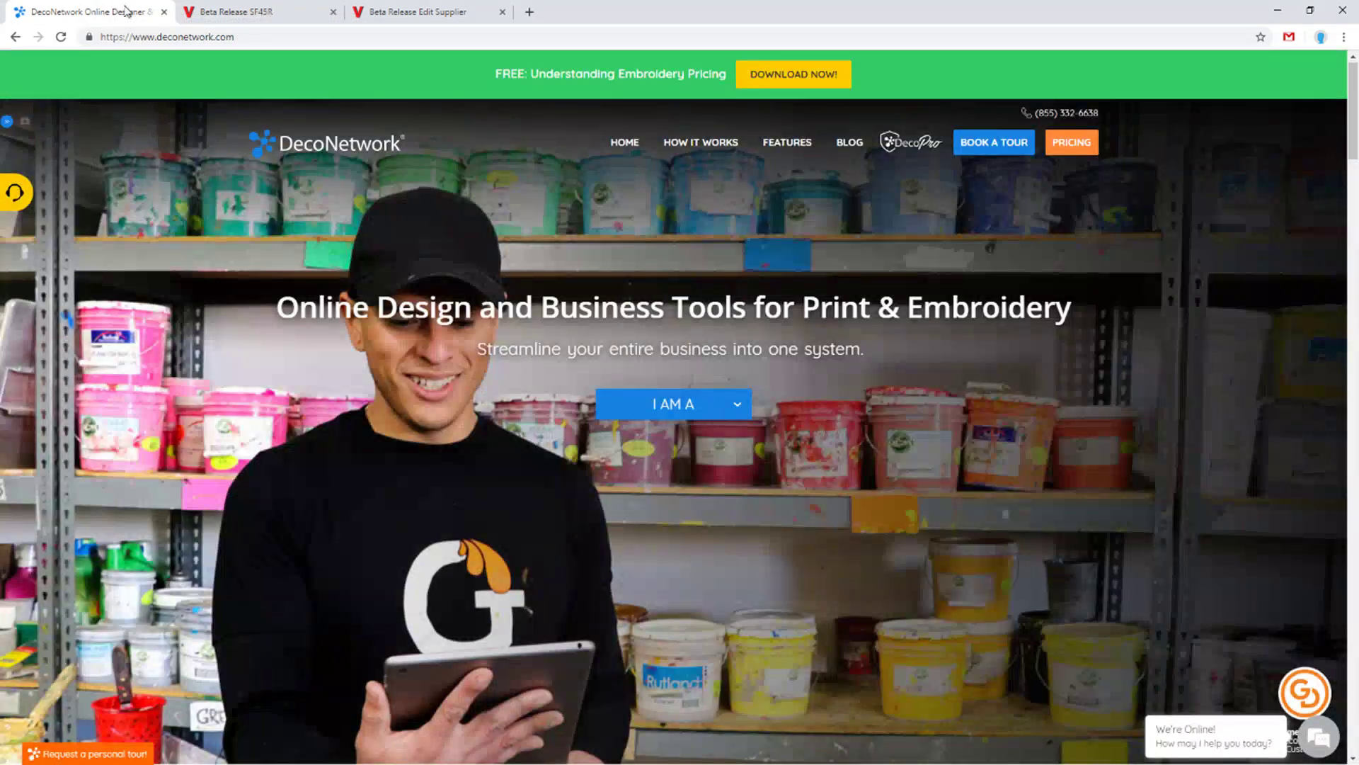